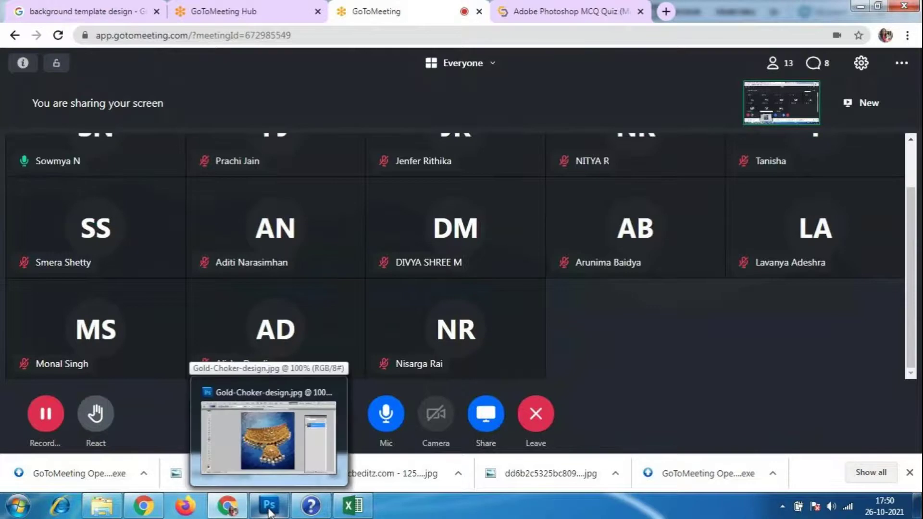
# - Bring Photoshop with Gold-Choker-design.jpg to the front of the shared screen
pyautogui.click(268, 511)
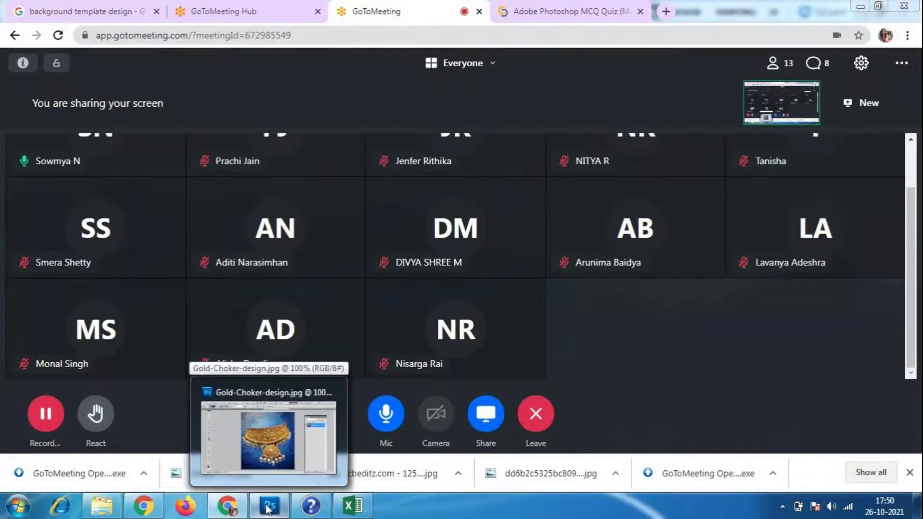
pyautogui.click(269, 511)
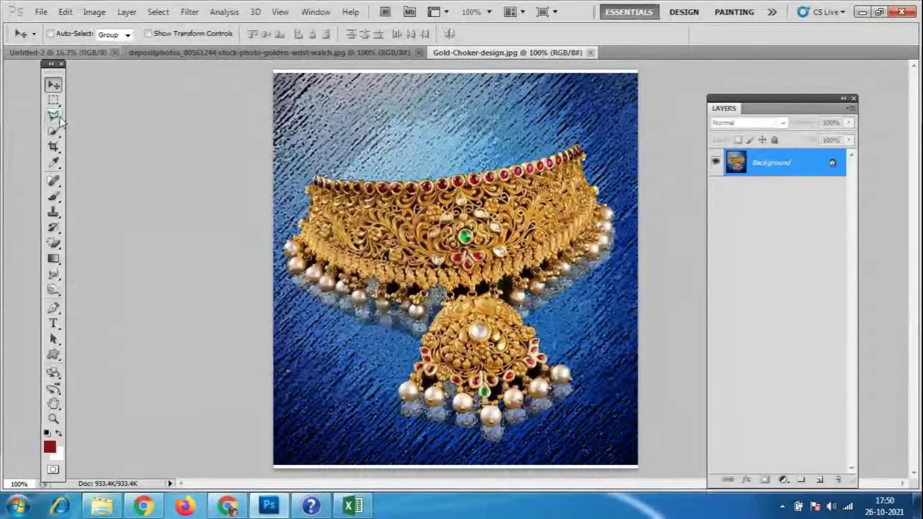
pyautogui.click(53, 147)
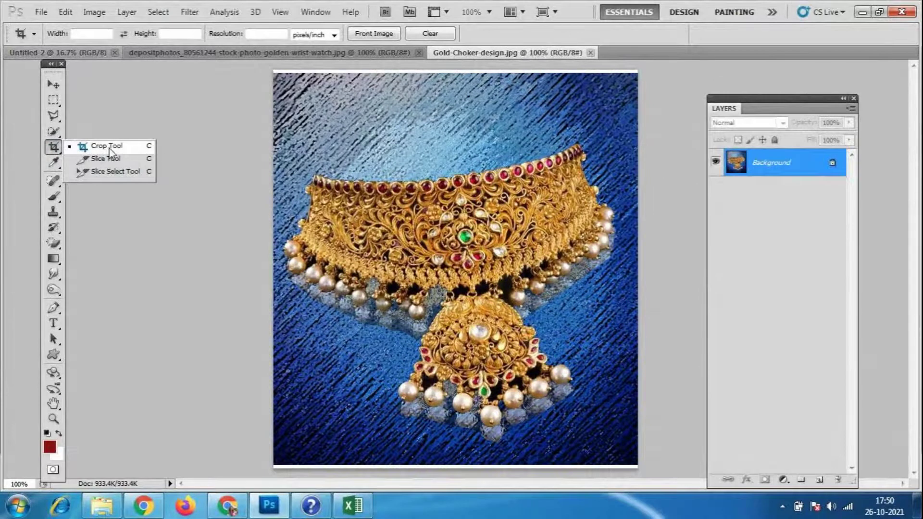
# - Crop Gold-Choker-design.jpg, trimming a thin strip from its top edge
pyautogui.click(109, 148)
pyautogui.moveTo(275, 73); pyautogui.dragTo(650, 453)
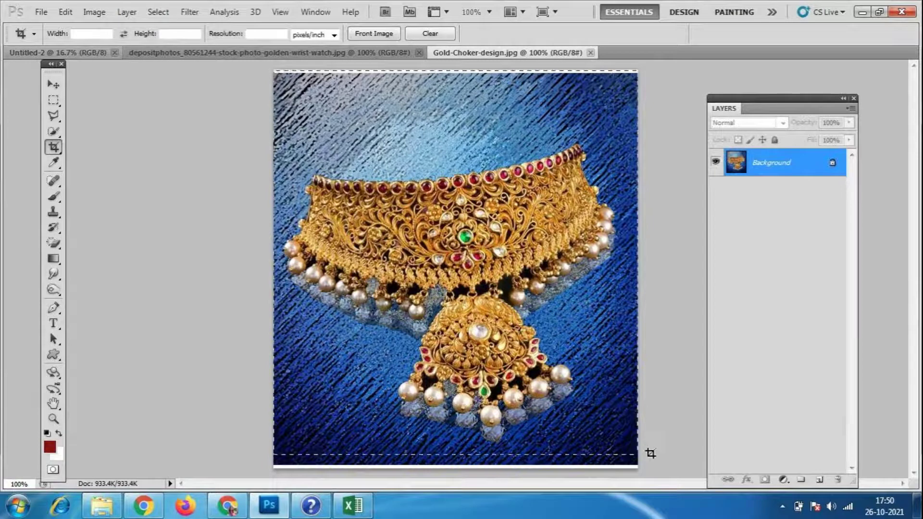
pyautogui.moveTo(650, 453); pyautogui.dragTo(643, 459)
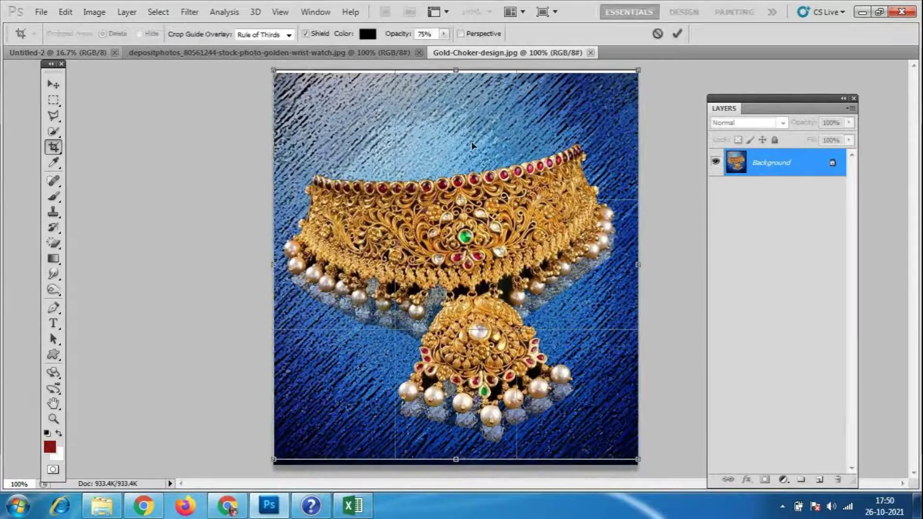
pyautogui.moveTo(456, 70); pyautogui.dragTo(456, 76)
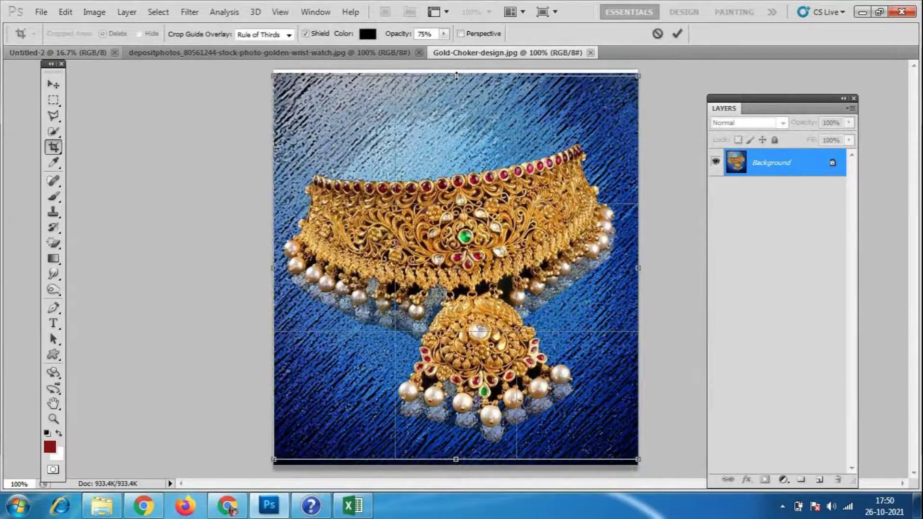
pyautogui.press('Return')
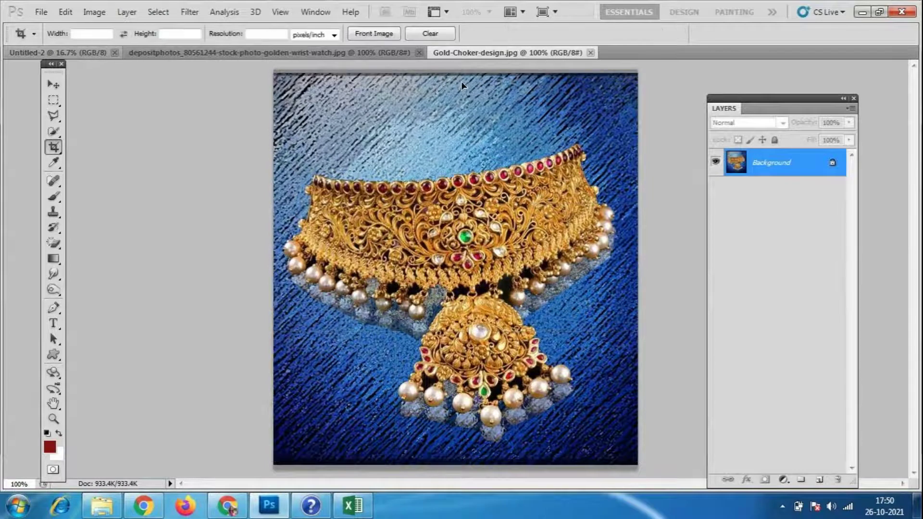
pyautogui.click(54, 86)
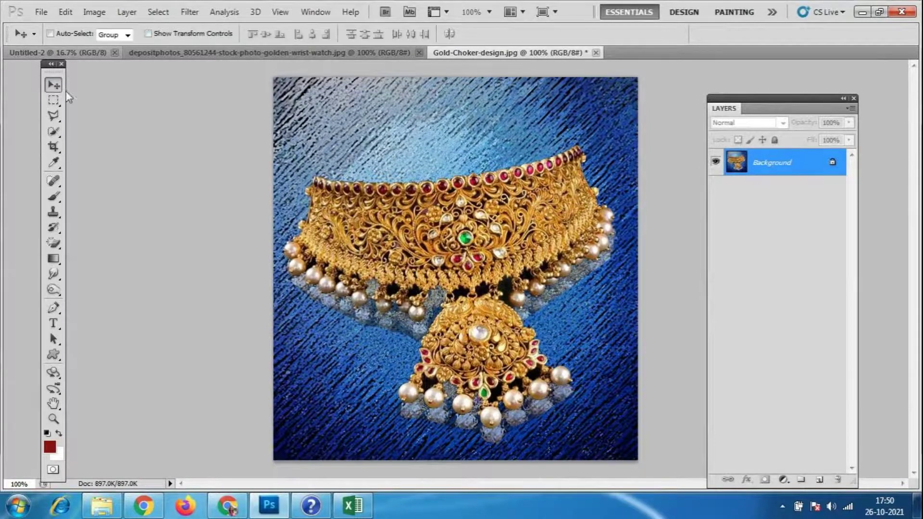
pyautogui.click(46, 13)
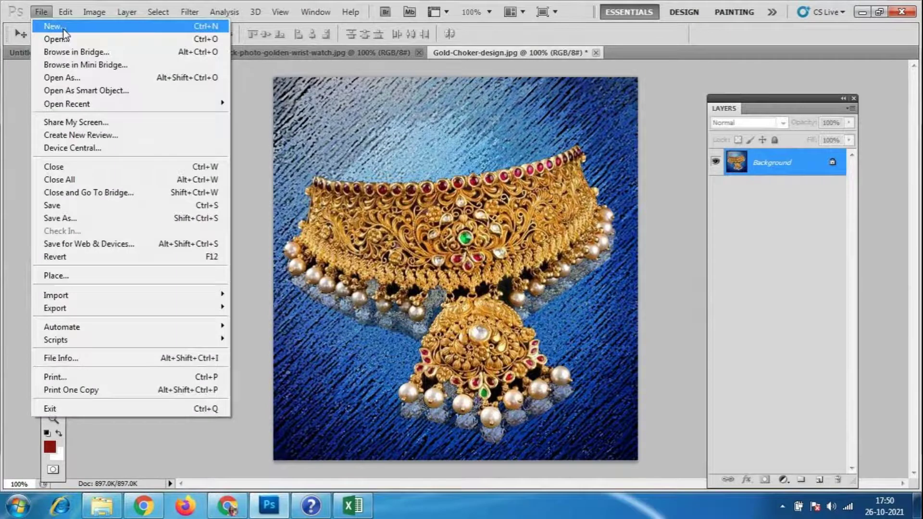
# - Create a blank International Paper A4 document and float the choker image in its own window
pyautogui.click(63, 29)
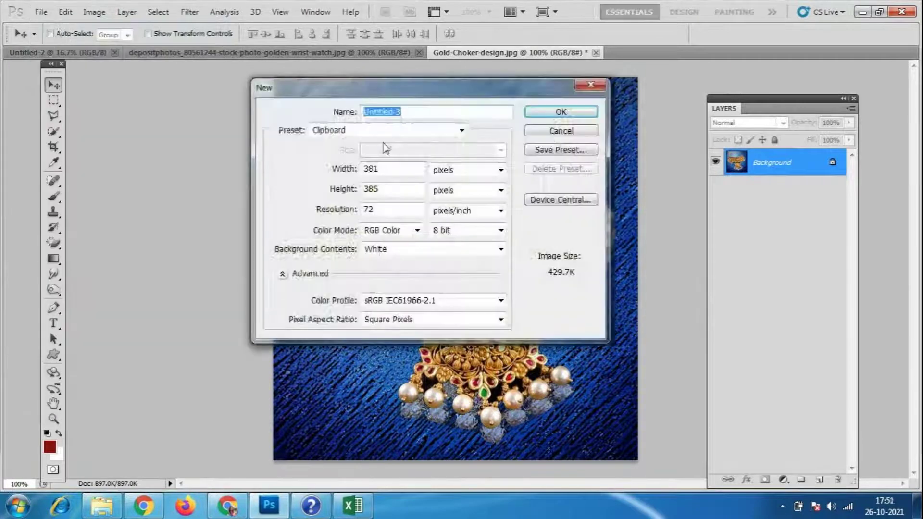
pyautogui.click(469, 137)
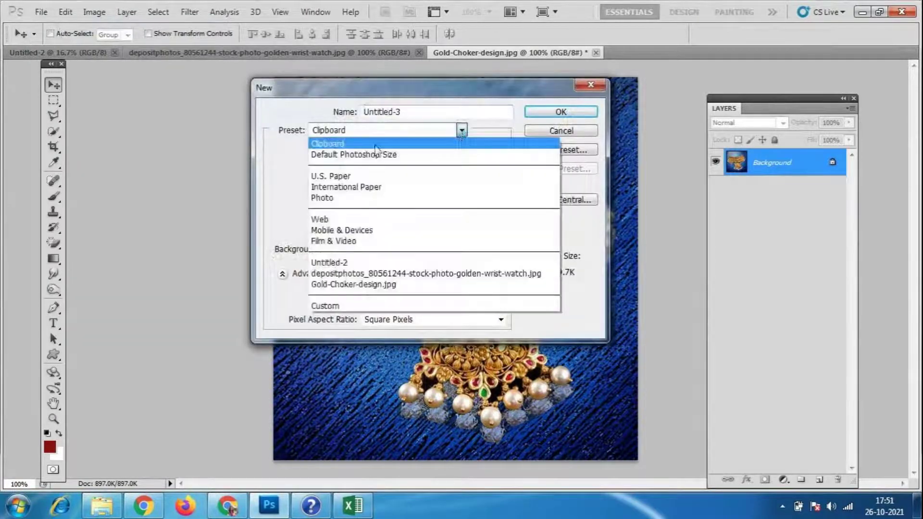
pyautogui.click(377, 190)
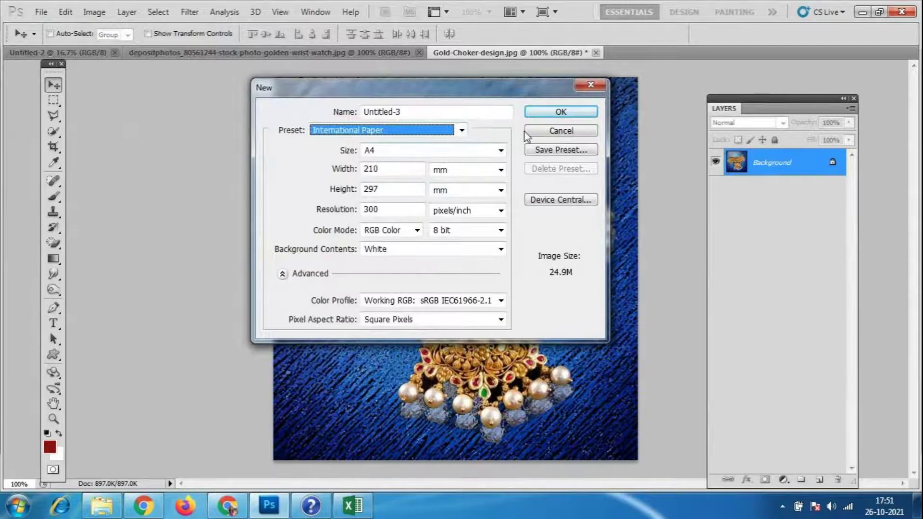
pyautogui.click(560, 112)
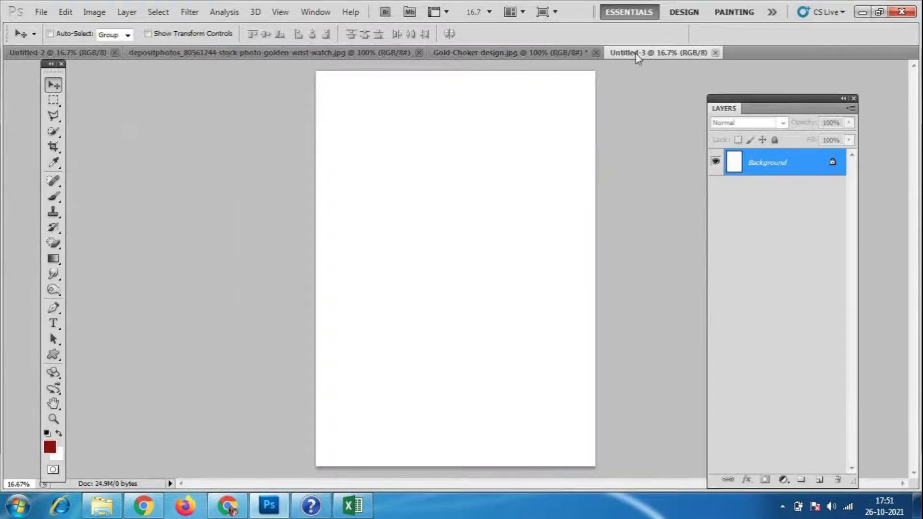
pyautogui.moveTo(527, 53)
pyautogui.mouseDown()
pyautogui.moveTo(605, 114)
pyautogui.moveTo(548, 108)
pyautogui.mouseUp()
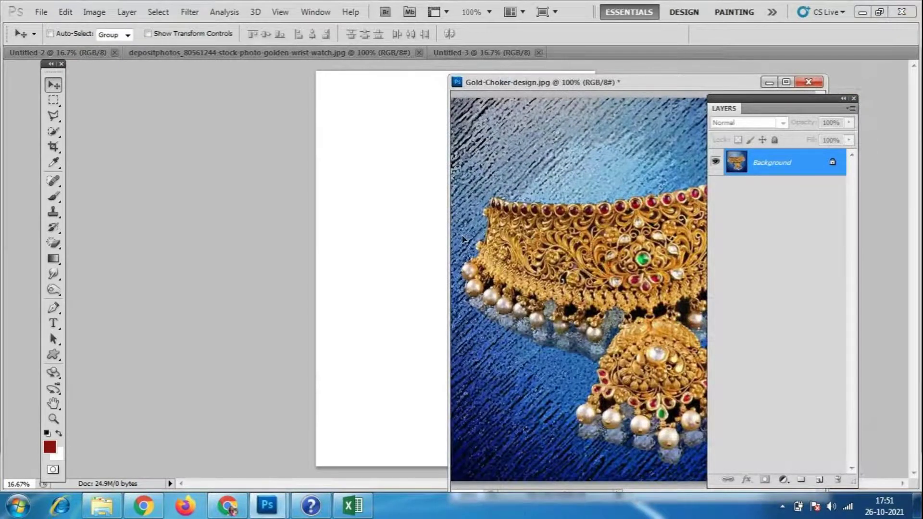
# - Copy the choker image onto the A4 page and close the original without saving
pyautogui.moveTo(463, 239); pyautogui.dragTo(418, 233)
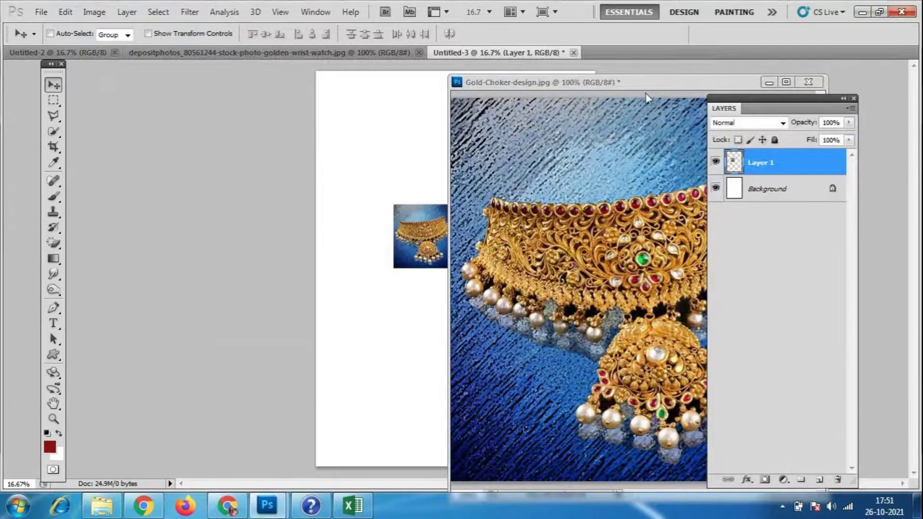
pyautogui.moveTo(645, 84); pyautogui.dragTo(446, 84)
pyautogui.click(610, 85)
pyautogui.click(465, 201)
pyautogui.moveTo(476, 226); pyautogui.dragTo(481, 151)
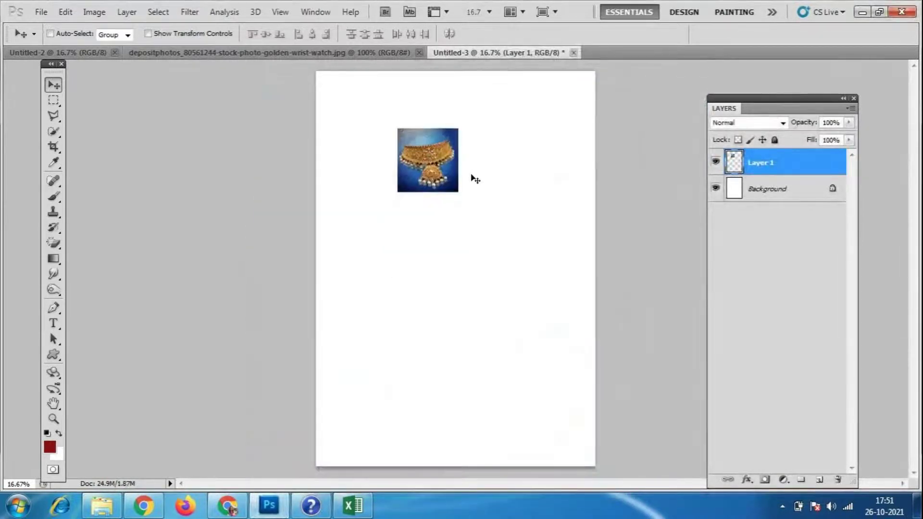
# - Scale the choker to fill the page width and position it in the upper area
pyautogui.hotkey('ctrl', 't')
pyautogui.moveTo(459, 192); pyautogui.dragTo(547, 278)
pyautogui.moveTo(501, 251)
pyautogui.mouseDown()
pyautogui.moveTo(525, 290)
pyautogui.moveTo(525, 274)
pyautogui.mouseUp()
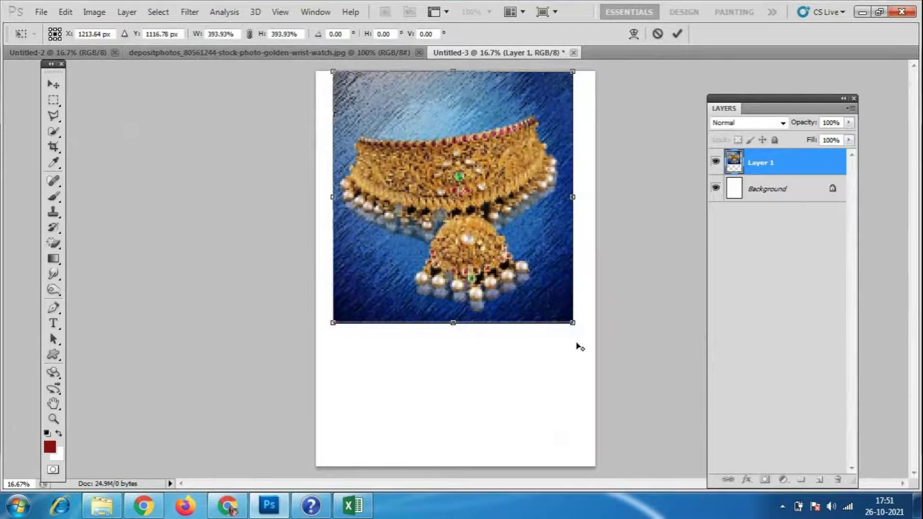
pyautogui.moveTo(573, 325); pyautogui.dragTo(591, 350)
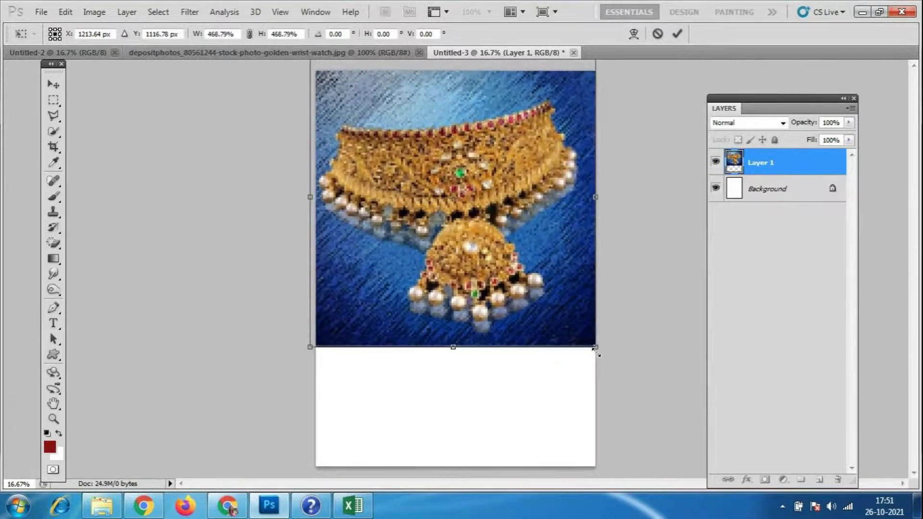
pyautogui.press('Return')
pyautogui.moveTo(603, 350); pyautogui.dragTo(603, 373)
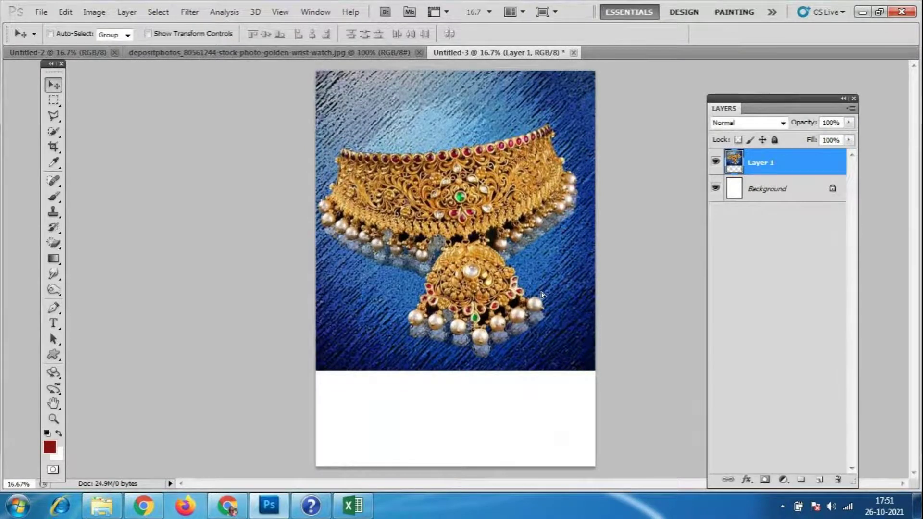
pyautogui.moveTo(567, 350); pyautogui.dragTo(565, 326)
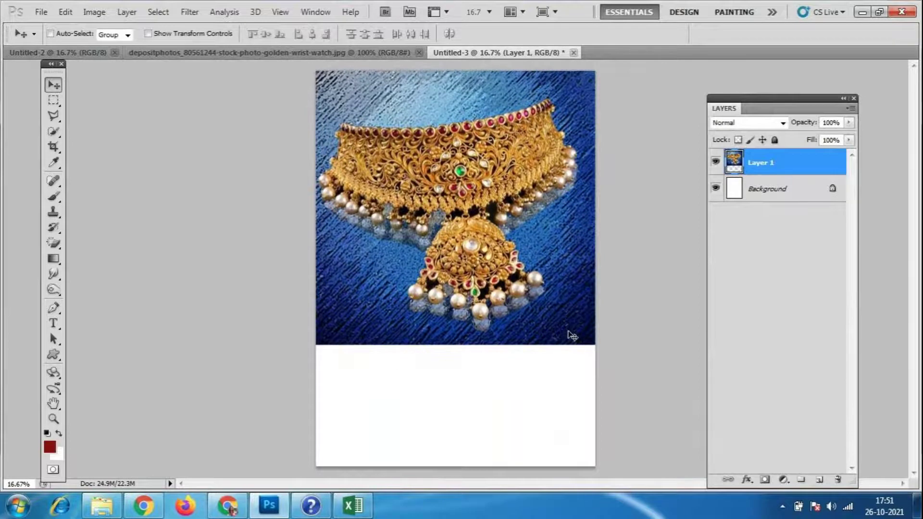
pyautogui.hotkey('ctrl', 'alt', 'z')
pyautogui.hotkey('ctrl', 'alt', 'z')
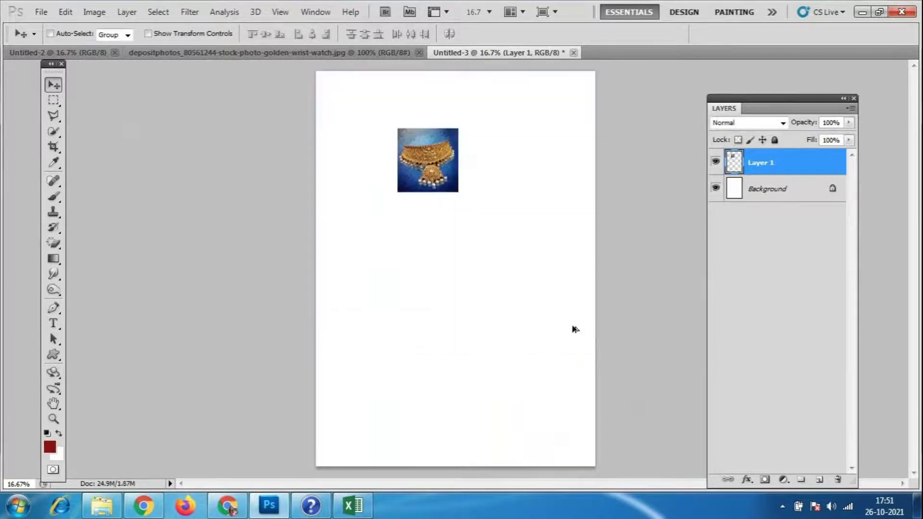
pyautogui.hotkey('ctrl', 'shift', 'z')
pyautogui.hotkey('ctrl', 'shift', 'z')
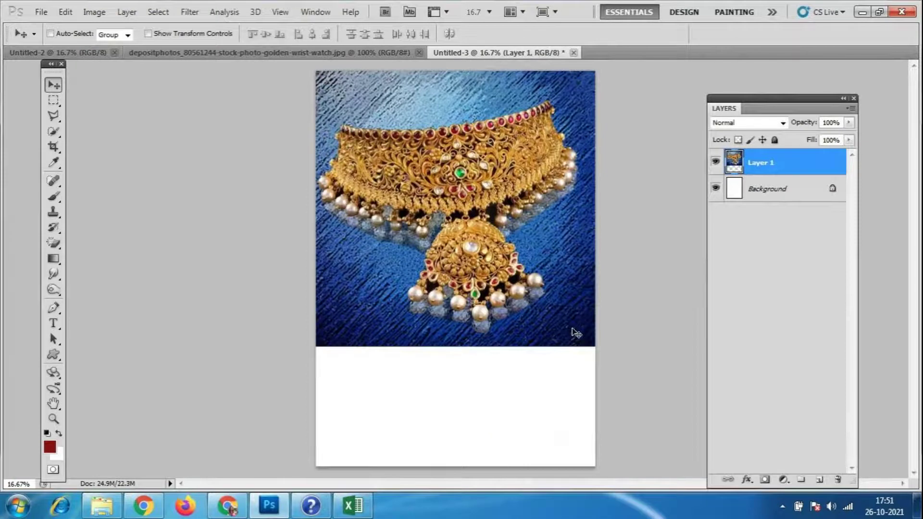
pyautogui.moveTo(514, 229); pyautogui.dragTo(512, 251)
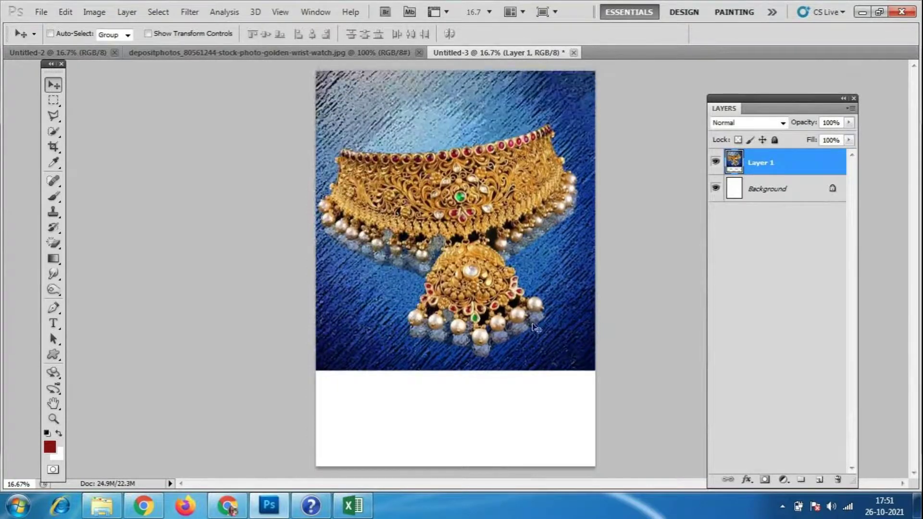
pyautogui.click(36, 14)
# - Open the red Tanishq logo images.jpg from the reff folder as a floating window
pyautogui.click(43, 39)
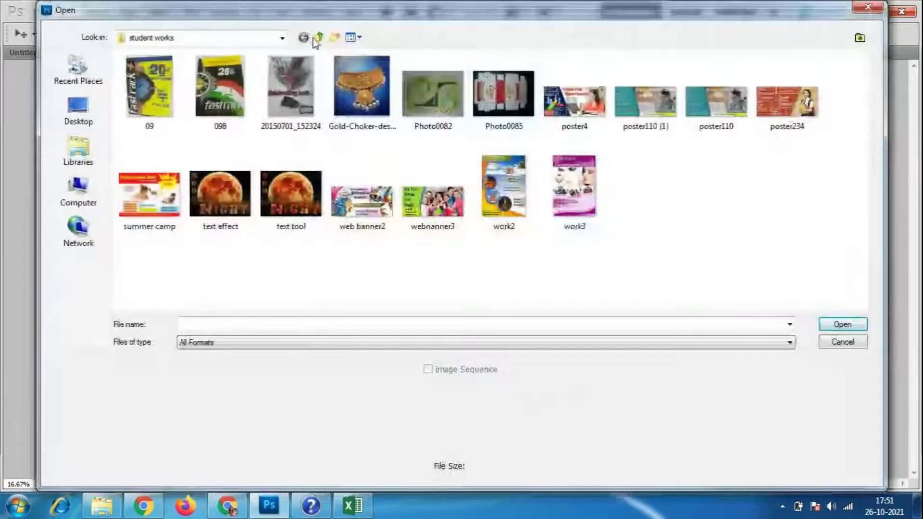
pyautogui.click(318, 38)
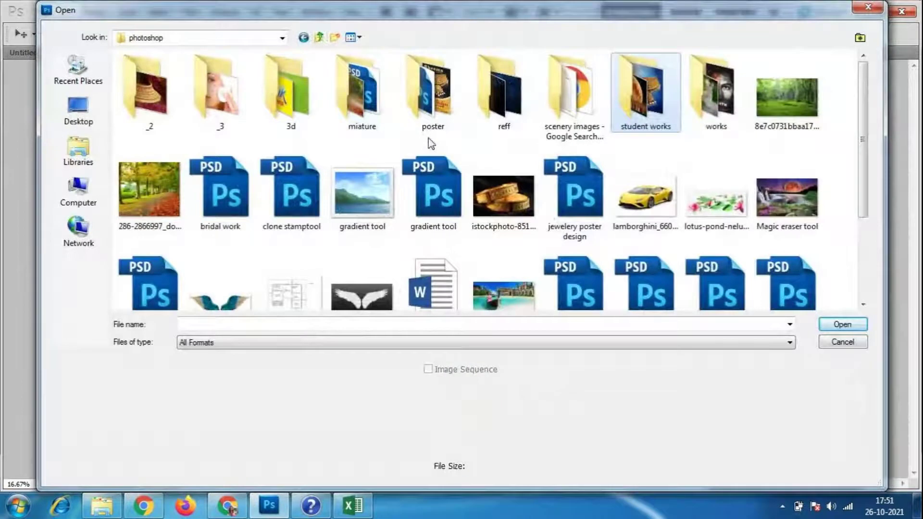
pyautogui.click(511, 112)
pyautogui.doubleClick(511, 112)
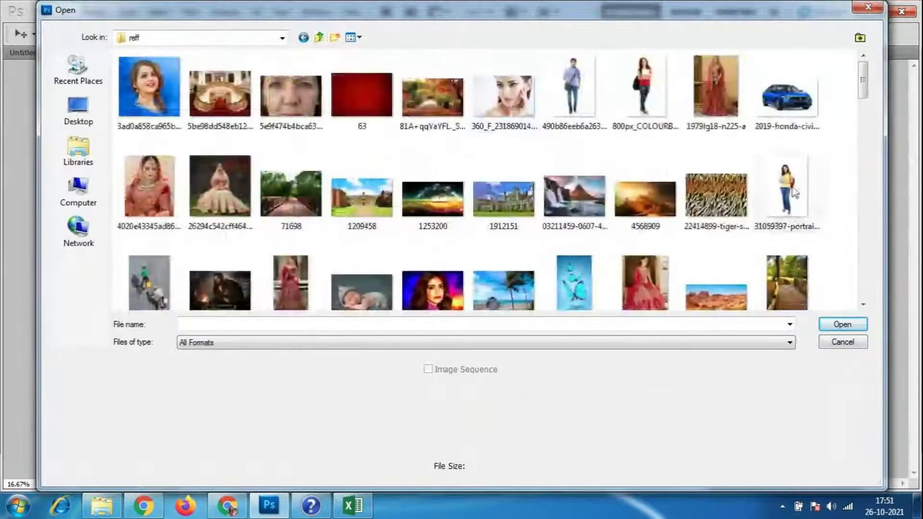
pyautogui.moveTo(863, 77); pyautogui.dragTo(864, 170)
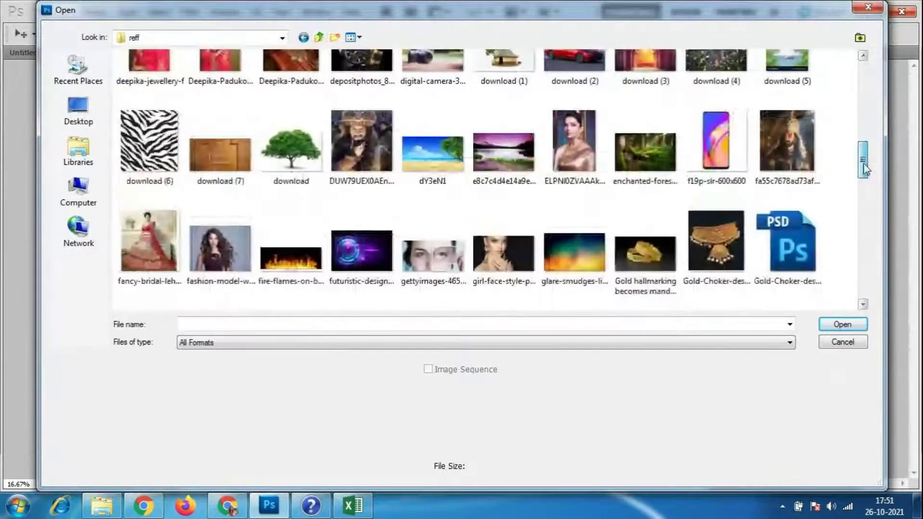
pyautogui.click(196, 176)
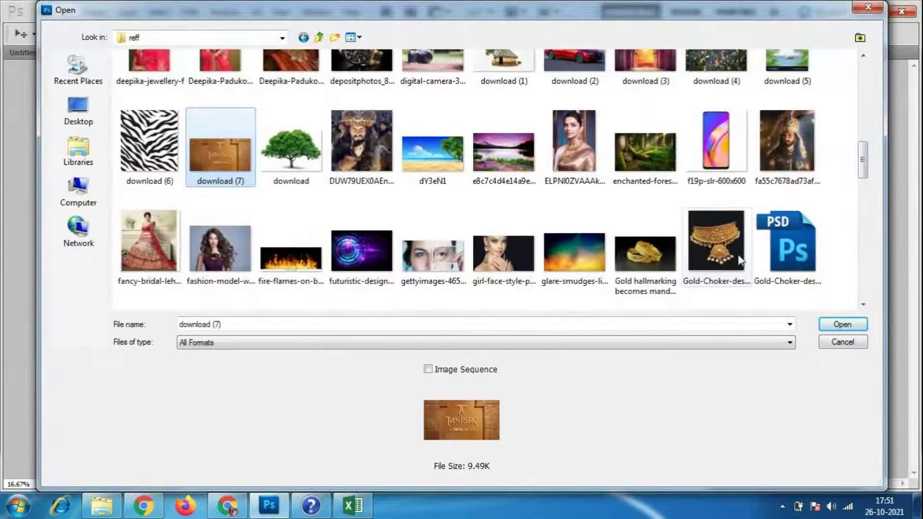
pyautogui.moveTo(864, 164); pyautogui.dragTo(864, 202)
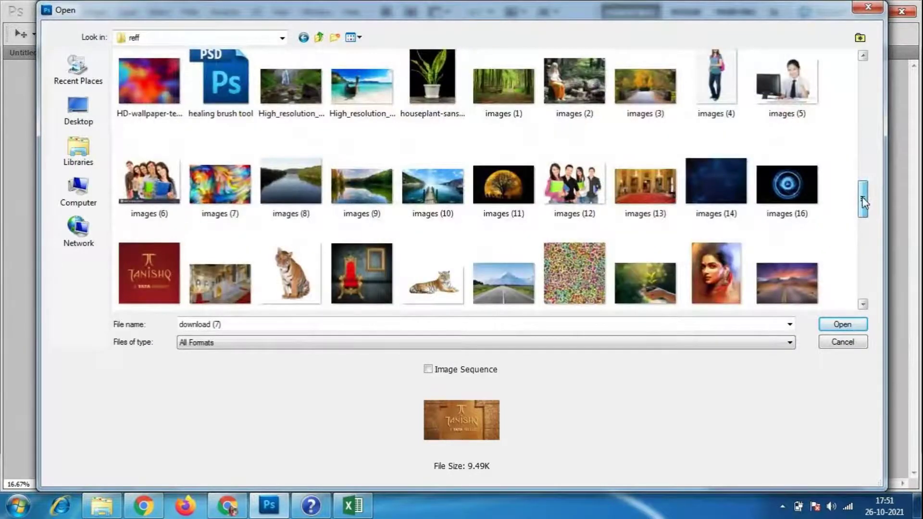
pyautogui.click(149, 273)
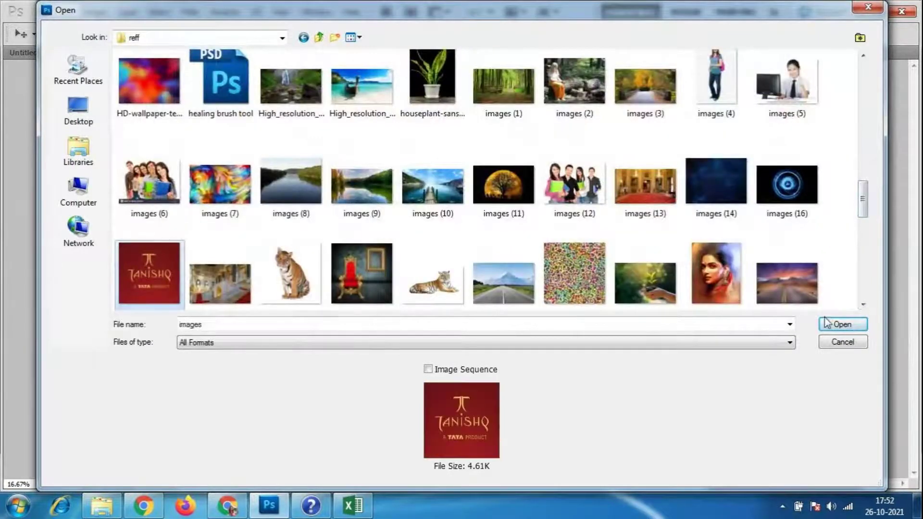
pyautogui.click(827, 324)
pyautogui.moveTo(635, 52); pyautogui.dragTo(651, 101)
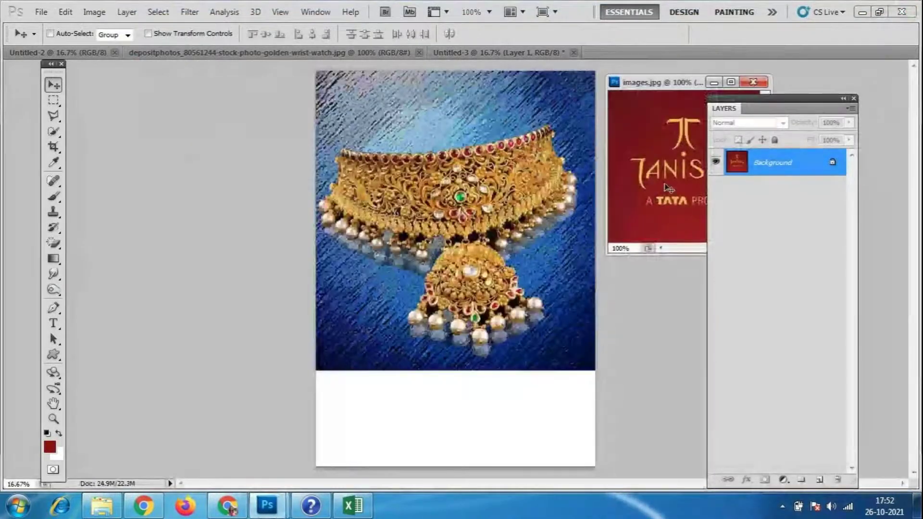
# - Copy the Tanishq logo onto the poster, scale it into the bottom-left corner, and close images.jpg
pyautogui.moveTo(663, 168)
pyautogui.mouseDown()
pyautogui.moveTo(416, 427)
pyautogui.moveTo(364, 422)
pyautogui.mouseUp()
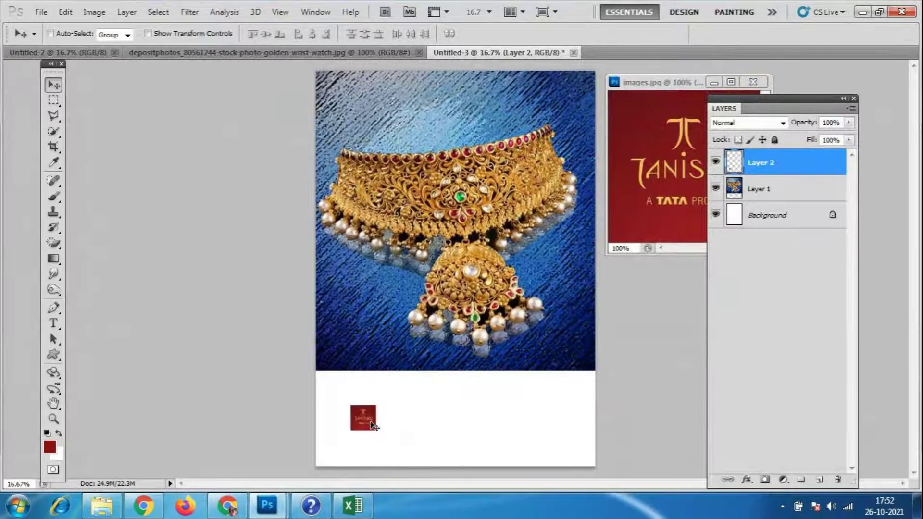
pyautogui.hotkey('ctrl', 't')
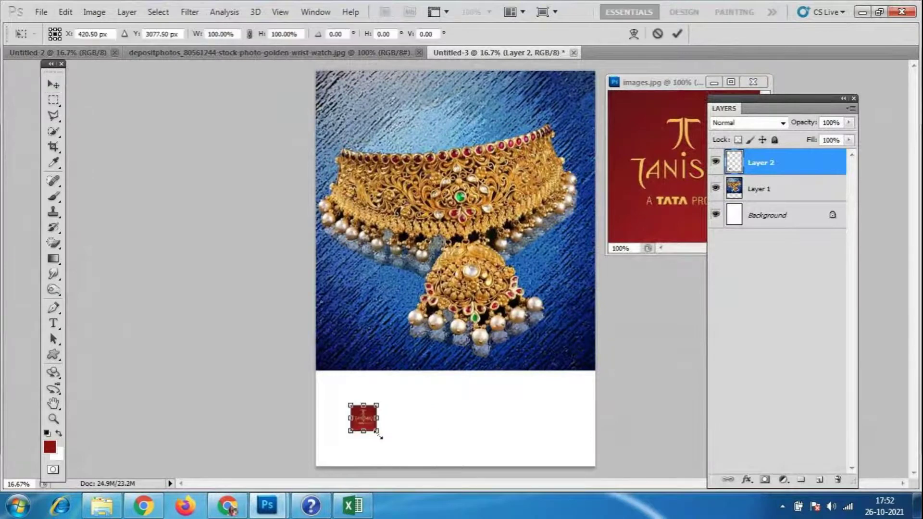
pyautogui.moveTo(377, 430); pyautogui.dragTo(410, 465)
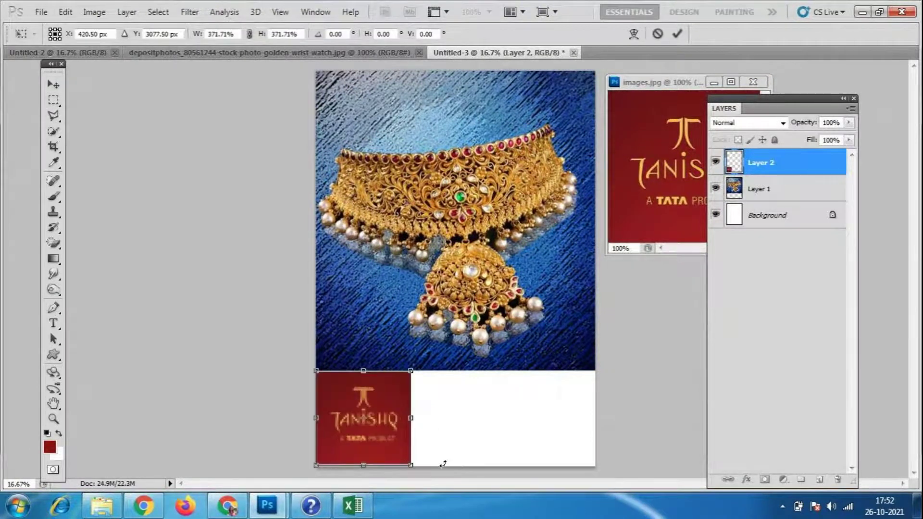
pyautogui.press('Return')
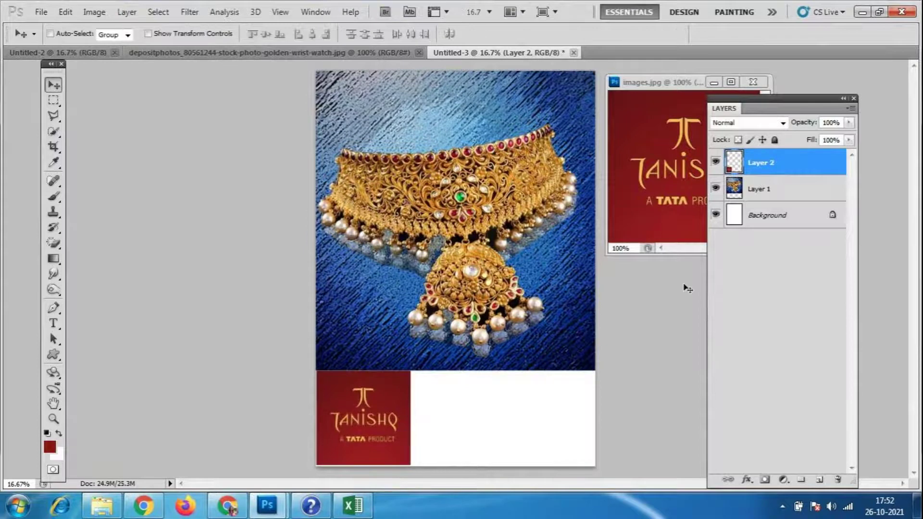
pyautogui.click(753, 83)
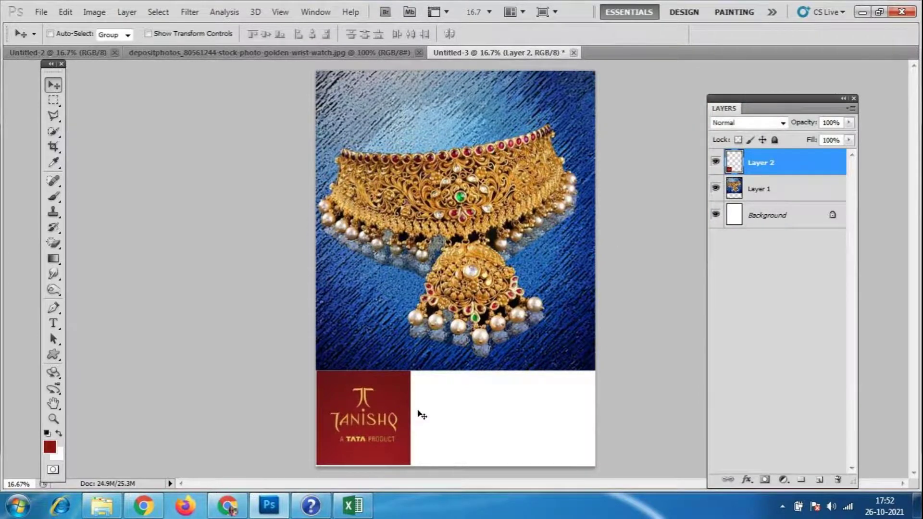
pyautogui.hotkey('ctrl', 't')
pyautogui.moveTo(411, 466); pyautogui.dragTo(413, 472)
pyautogui.press('Return')
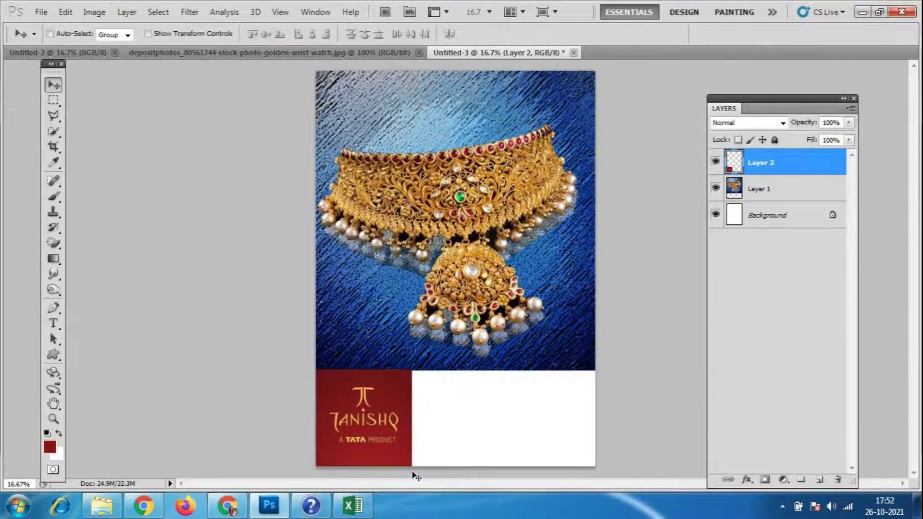
# - Start a text layer near the top-left with the type size set to 18 pt
pyautogui.click(53, 323)
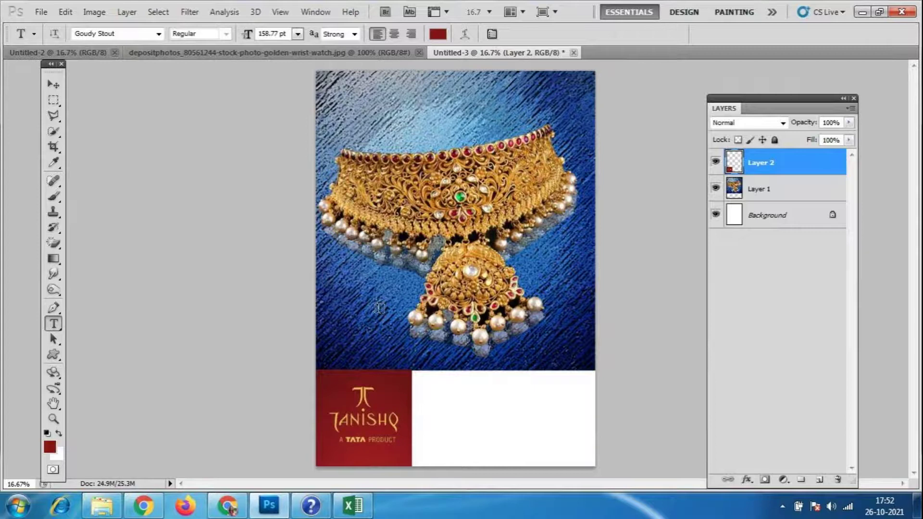
pyautogui.click(342, 91)
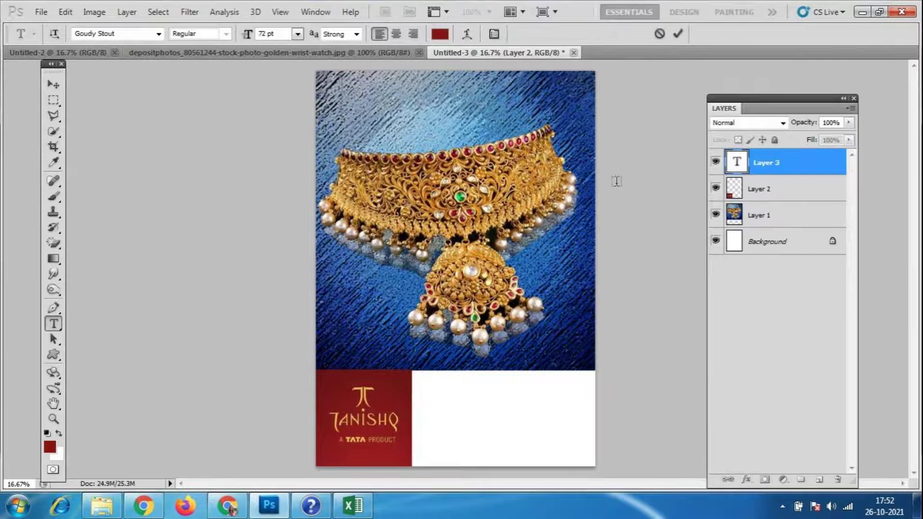
pyautogui.write('NEW')
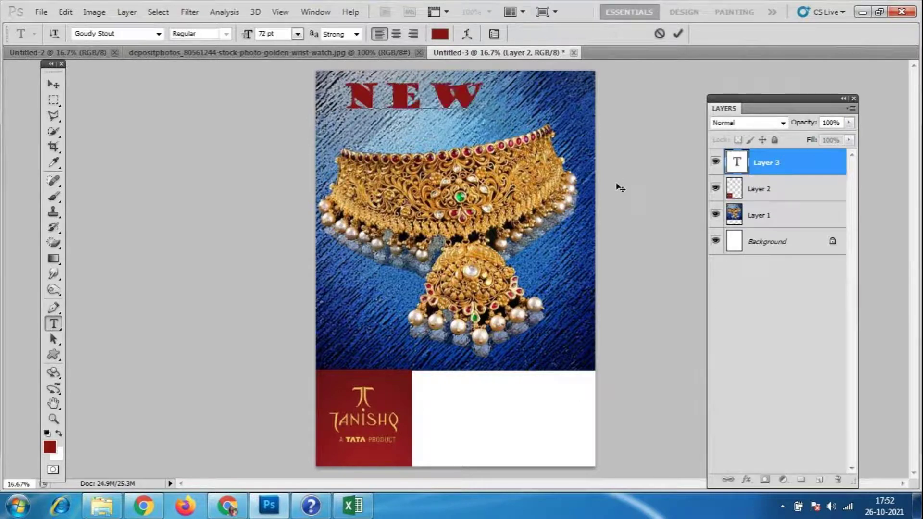
pyautogui.press('BackSpace')
pyautogui.press('BackSpace')
pyautogui.press('BackSpace')
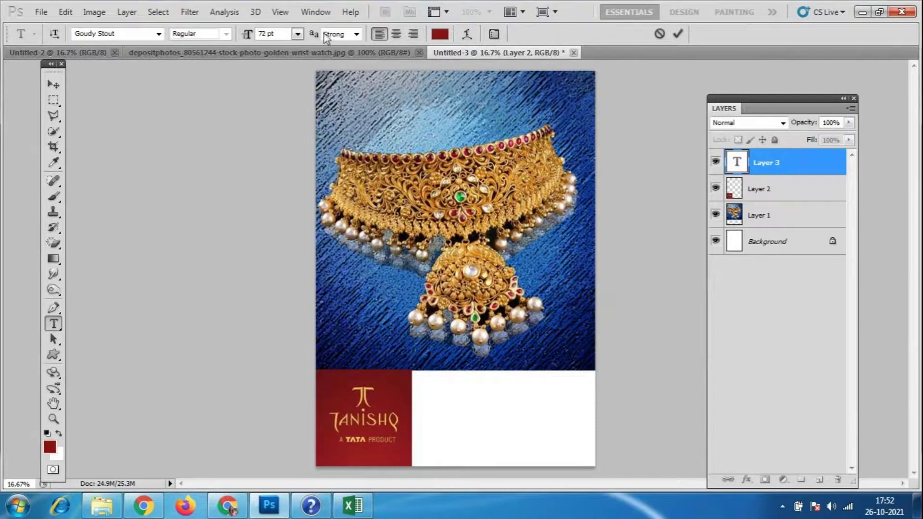
pyautogui.click(298, 33)
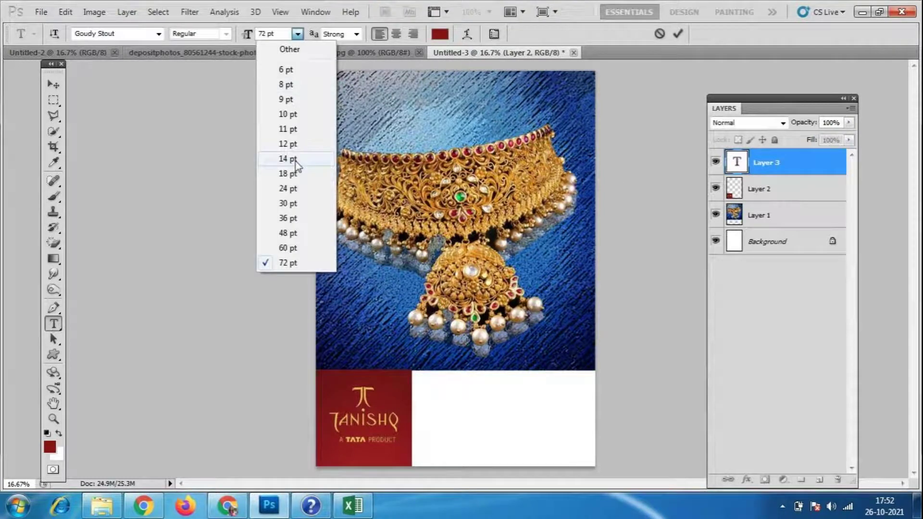
pyautogui.click(289, 174)
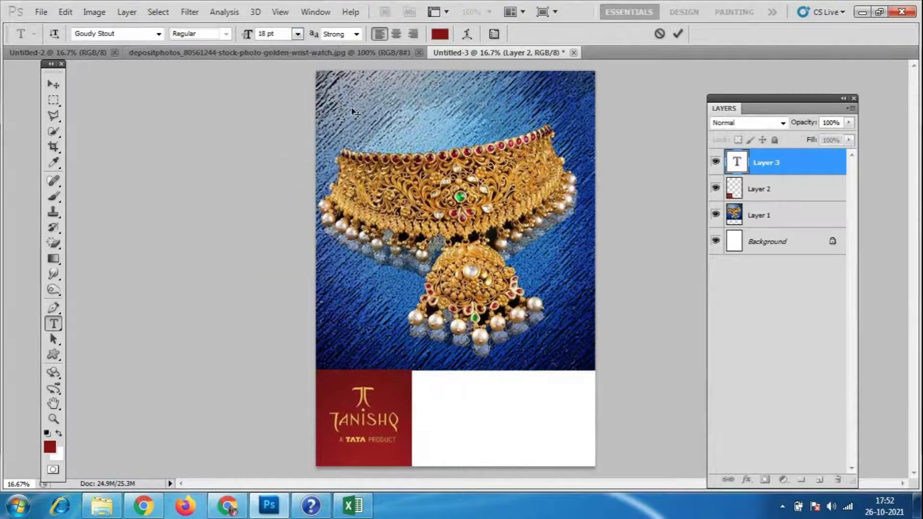
# - Type the two-line headline 'NEW WEDDING JEWELLERY' / 'COLLECTION' and select it
pyautogui.write('NEW')
pyautogui.press('BackSpace')
pyautogui.press('BackSpace')
pyautogui.write('W')
pyautogui.write(' WEDDING 2')
pyautogui.write('EWELLERS')
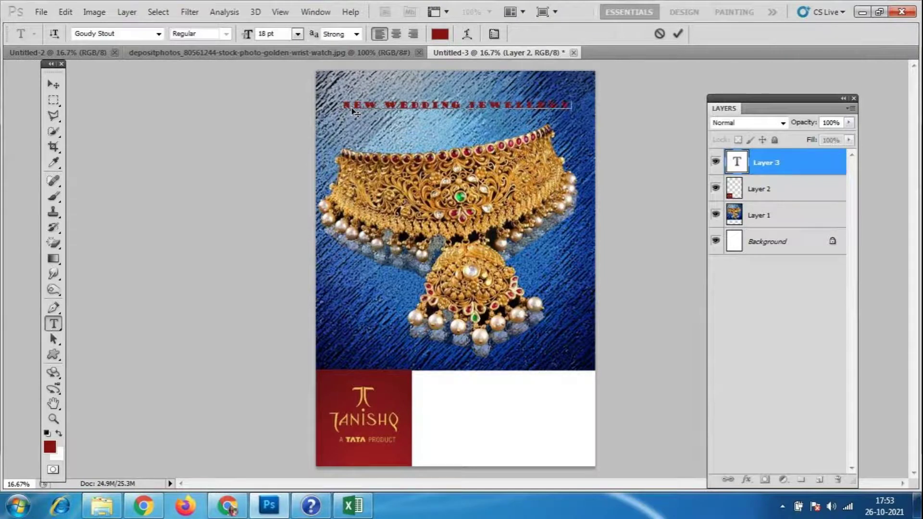
pyautogui.press('Return')
pyautogui.write('COLLECTION')
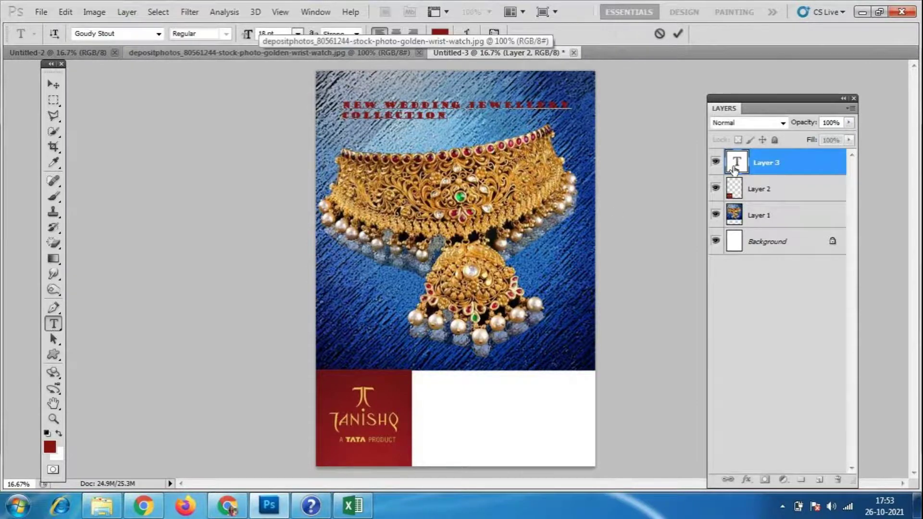
pyautogui.doubleClick(736, 165)
pyautogui.click(159, 34)
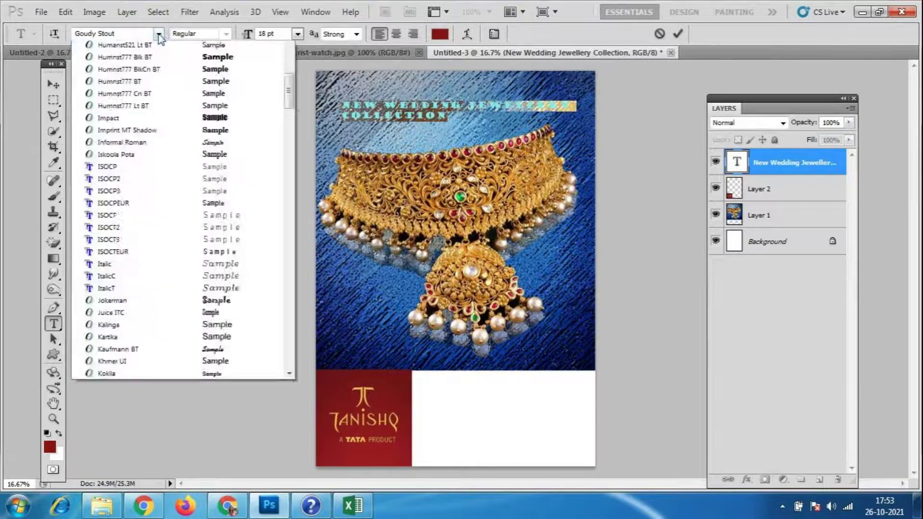
# - Try Humnst777 Blk BT on the headline, set it to 60 pt, and nudge it slightly
pyautogui.scroll(3, 144, 144)
pyautogui.click(120, 173)
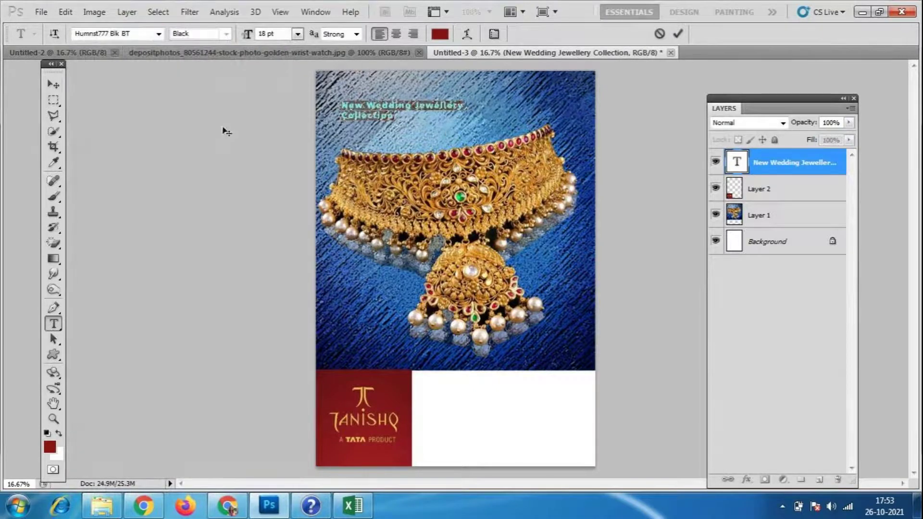
pyautogui.click(47, 91)
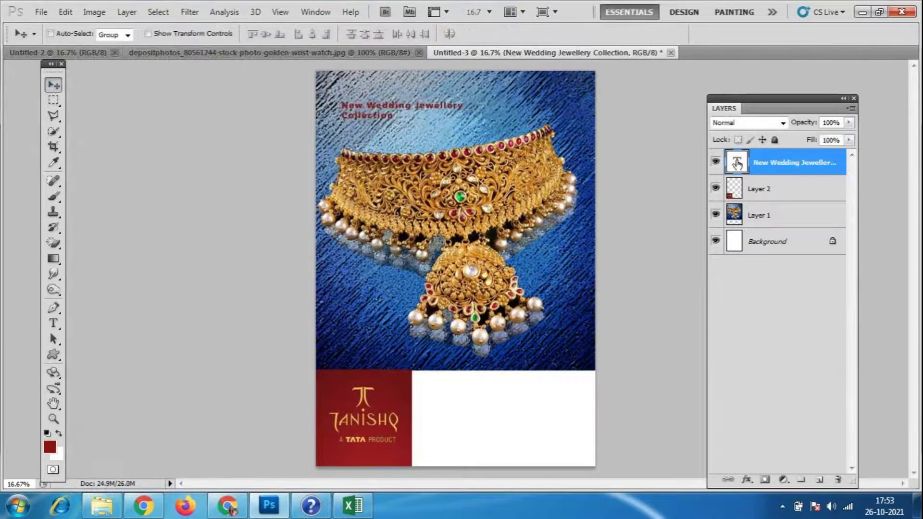
pyautogui.hotkey('ctrl', 'z')
pyautogui.click(159, 37)
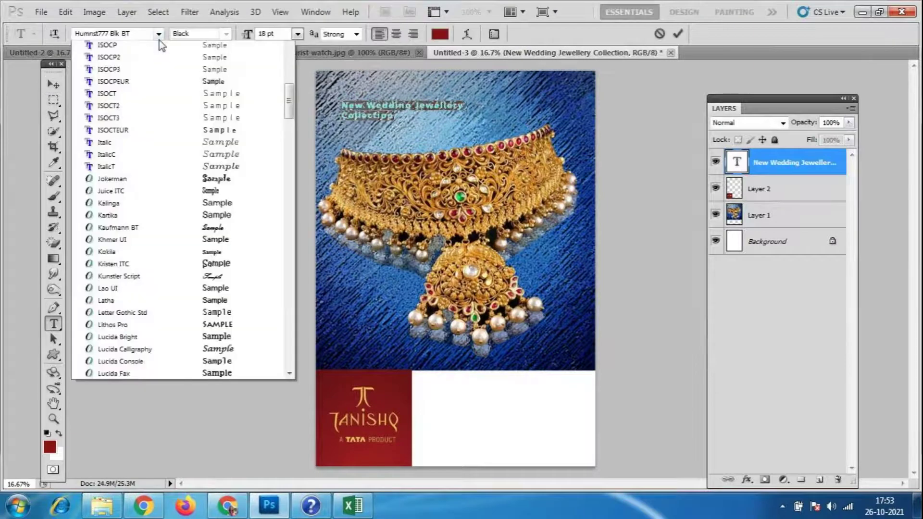
pyautogui.click(298, 34)
pyautogui.click(279, 249)
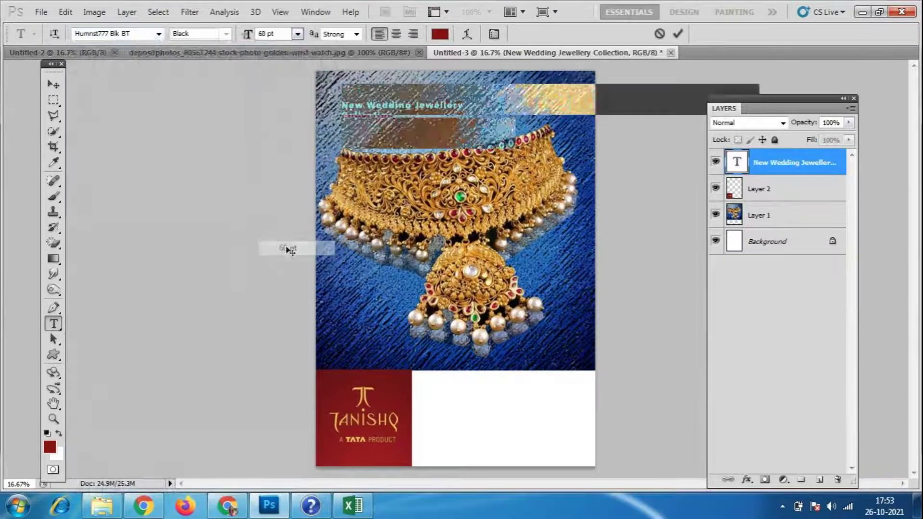
pyautogui.click(54, 86)
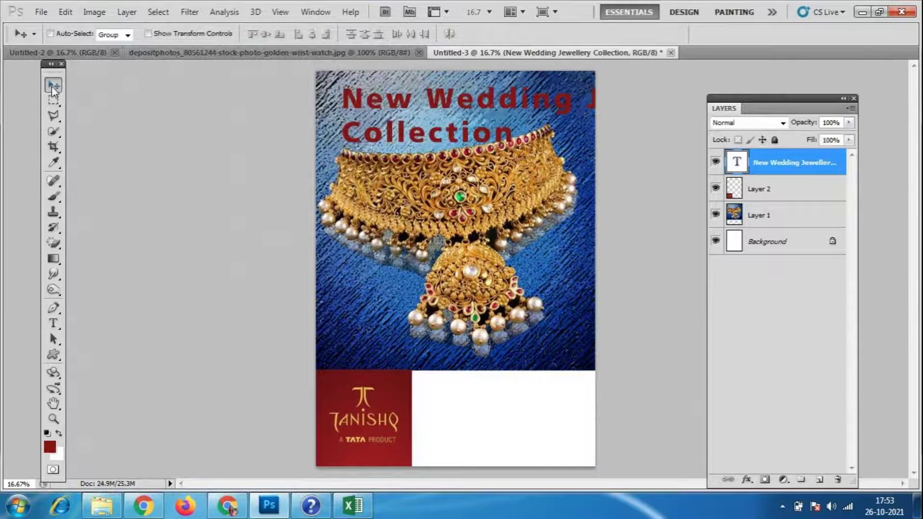
pyautogui.moveTo(580, 112); pyautogui.dragTo(572, 114)
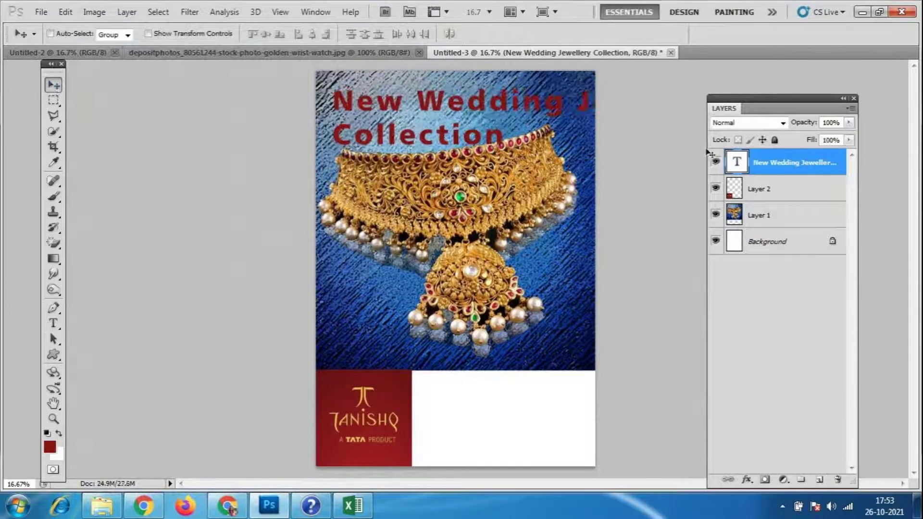
# - Apply the Iskoola Pota font to the whole headline
pyautogui.doubleClick(738, 166)
pyautogui.click(594, 128)
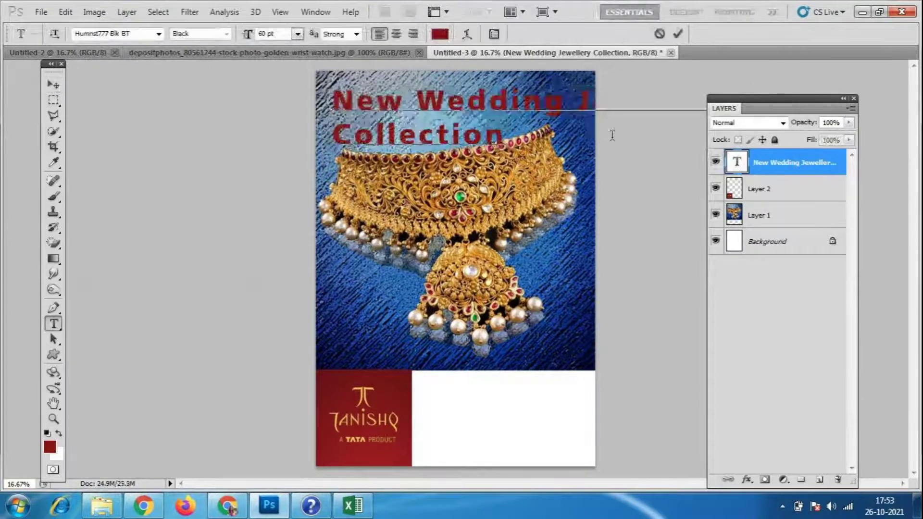
pyautogui.click(53, 85)
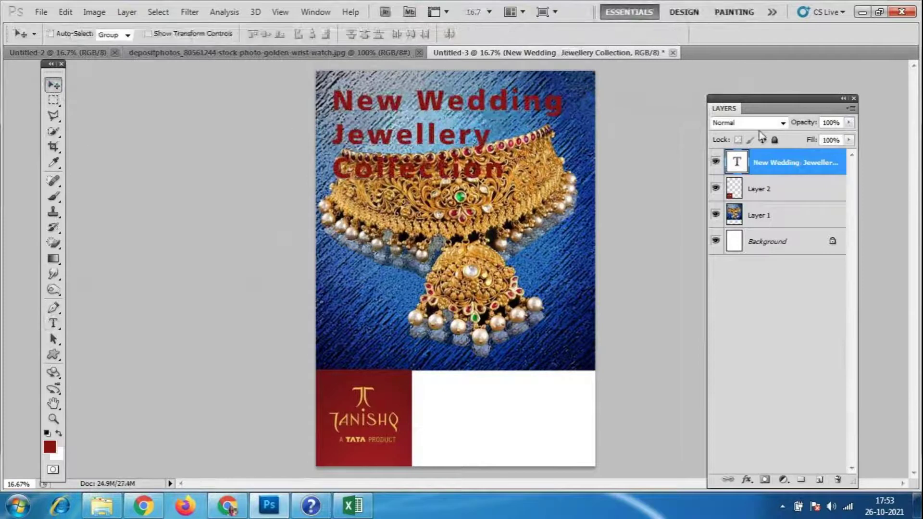
pyautogui.doubleClick(738, 165)
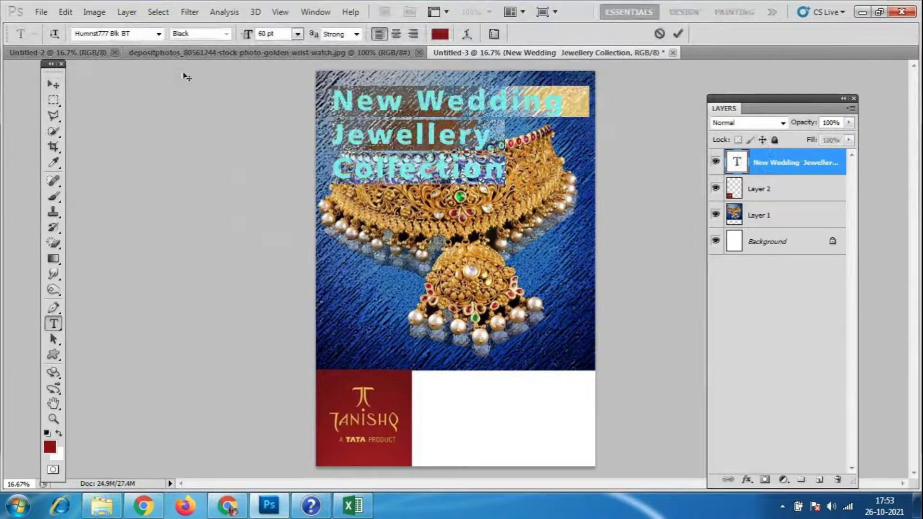
pyautogui.click(158, 33)
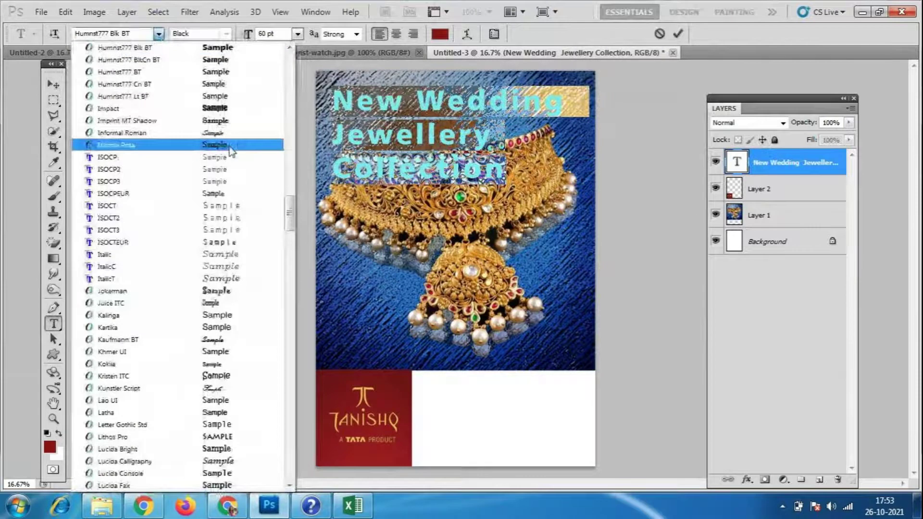
pyautogui.click(231, 145)
pyautogui.click(58, 88)
pyautogui.doubleClick(738, 164)
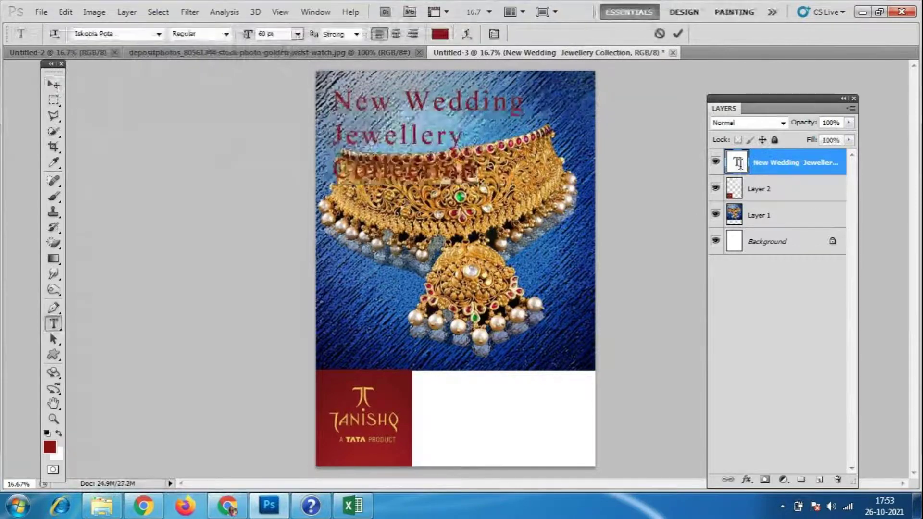
pyautogui.click(408, 104)
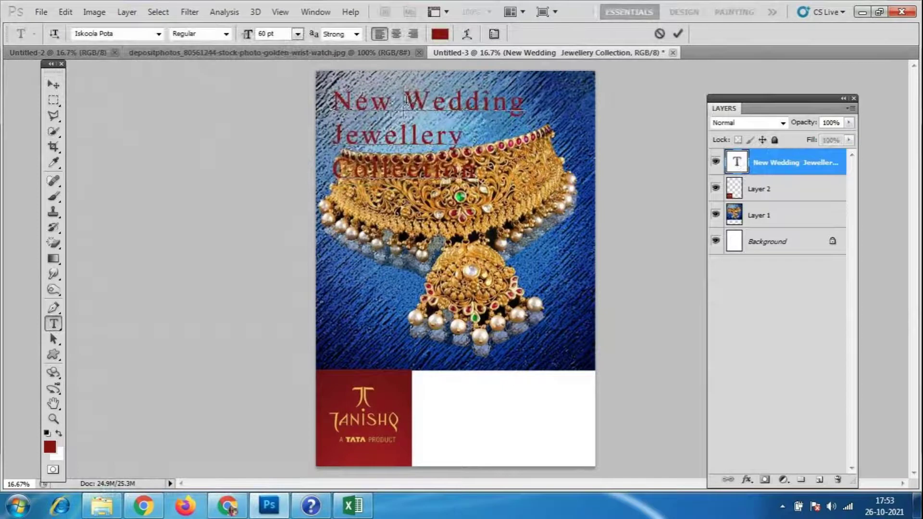
# - Resize the word 'New' through 24 and 30 pt, settling on 60 pt
pyautogui.moveTo(406, 99); pyautogui.dragTo(332, 101)
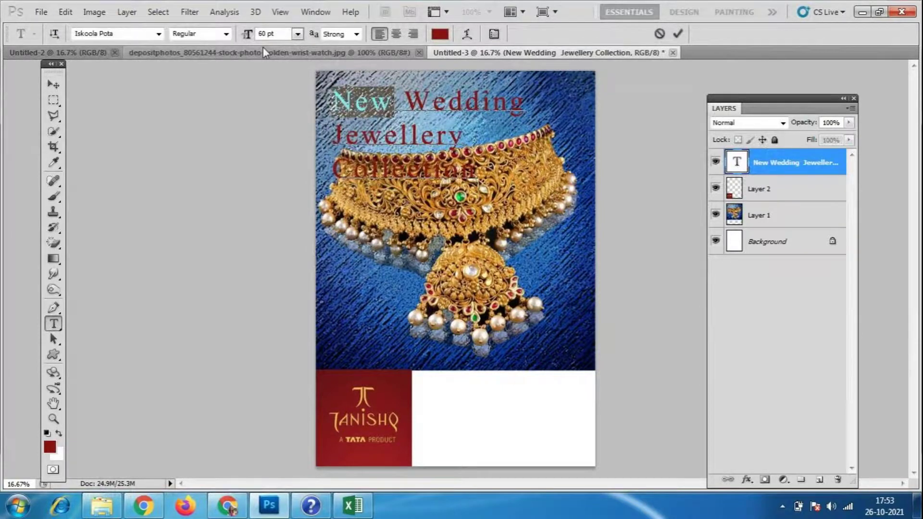
pyautogui.click(298, 34)
pyautogui.click(292, 190)
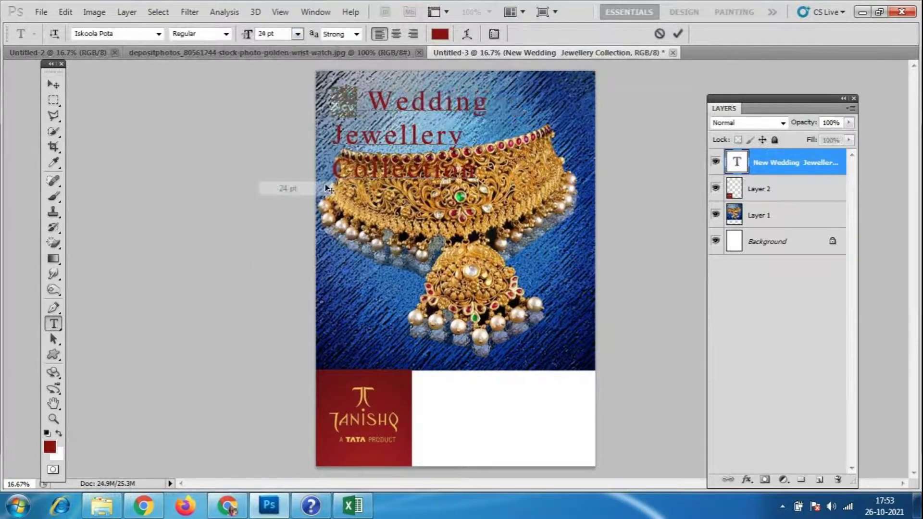
pyautogui.click(298, 34)
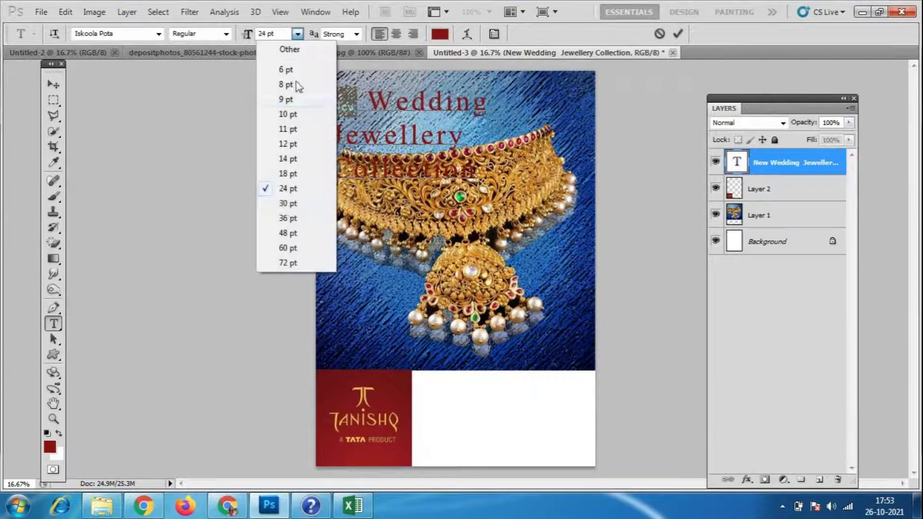
pyautogui.click(291, 205)
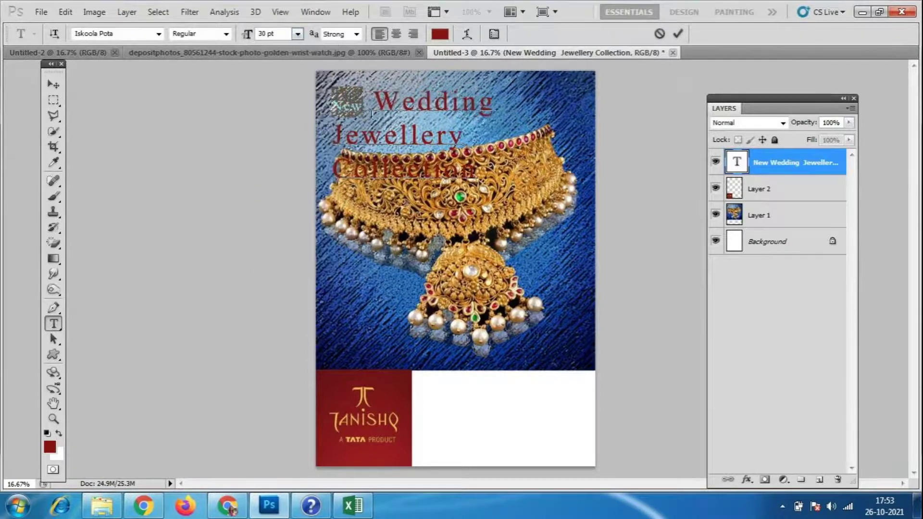
pyautogui.click(297, 34)
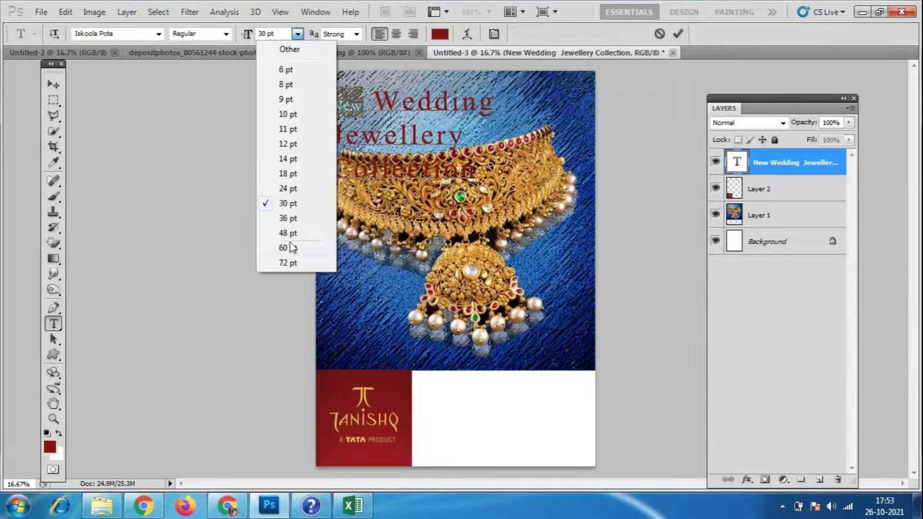
pyautogui.click(290, 219)
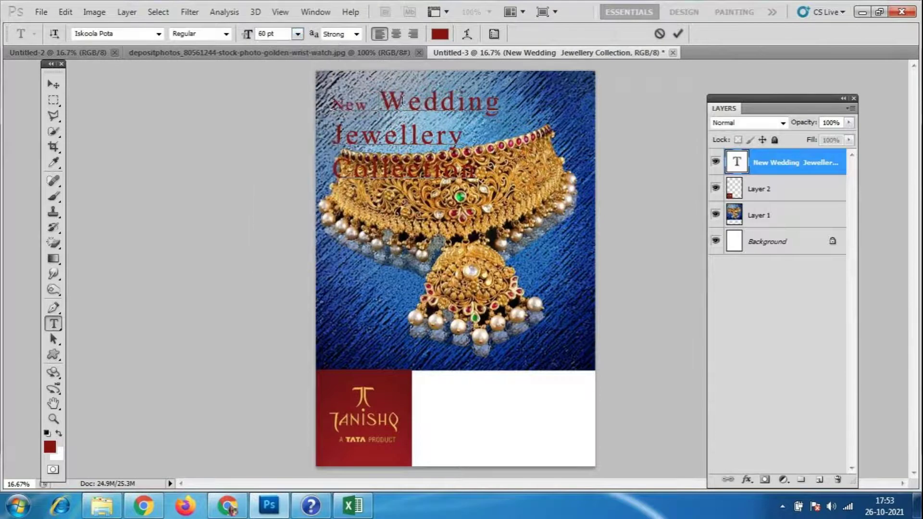
# - Set the words 'Wedding Jewellery' in the Jokerman font
pyautogui.moveTo(380, 102); pyautogui.dragTo(478, 137)
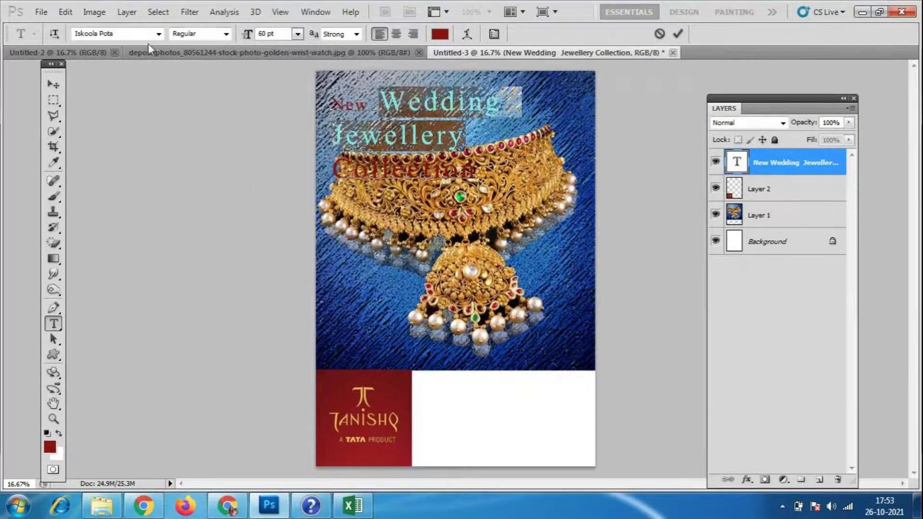
pyautogui.click(158, 34)
pyautogui.click(217, 193)
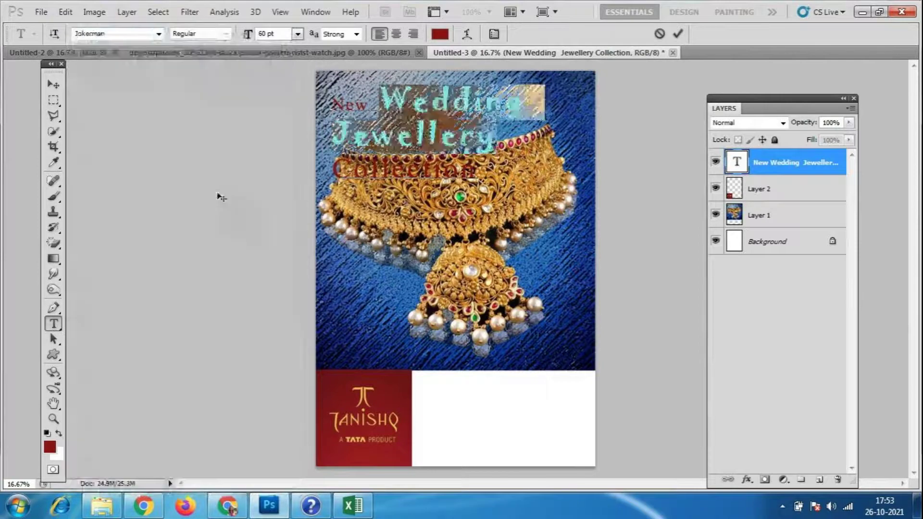
pyautogui.click(439, 121)
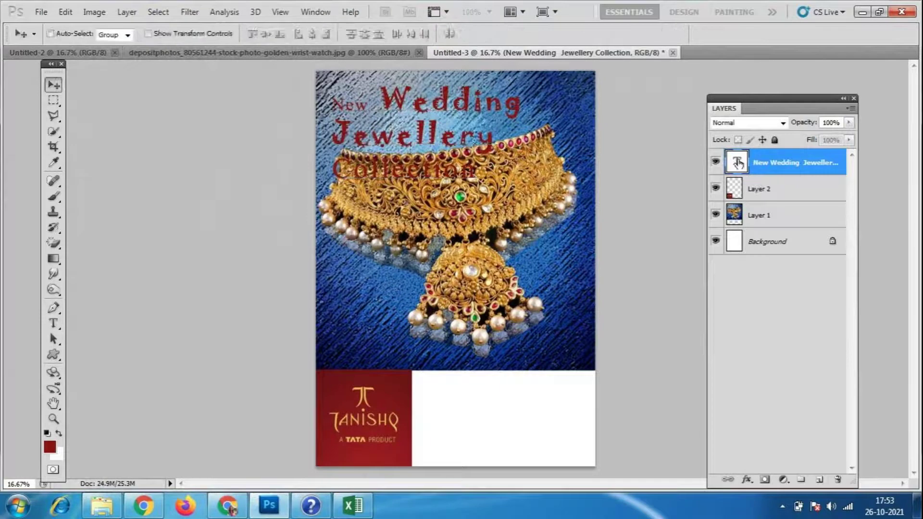
pyautogui.hotkey('ctrl', 'a')
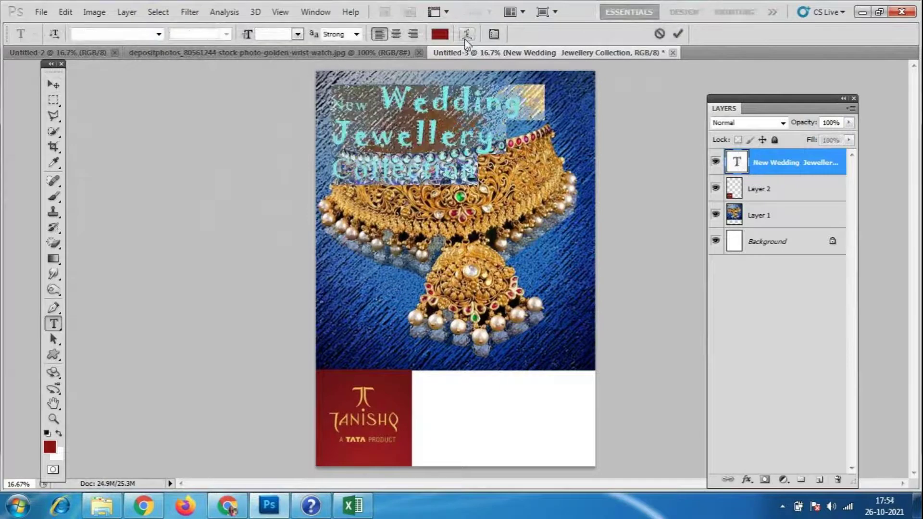
# - Recolour the whole title from dark red to near-white #f8f8f8
pyautogui.click(439, 34)
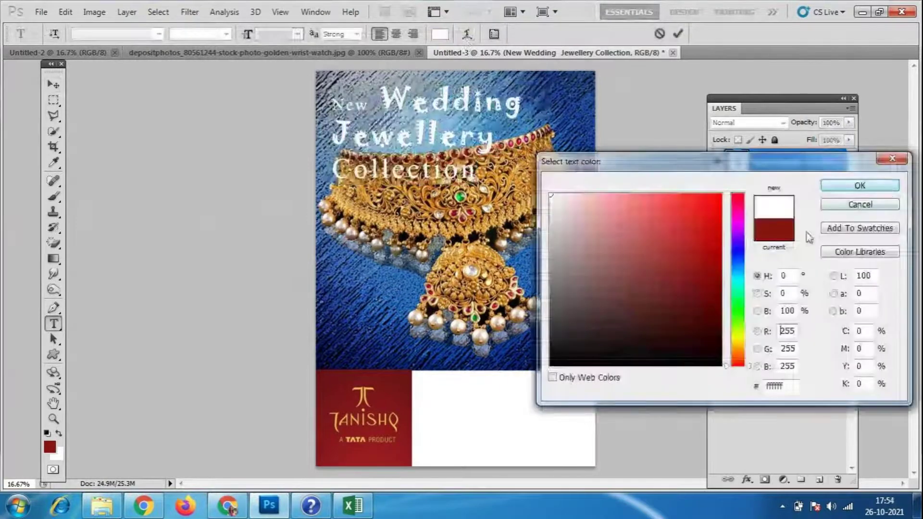
pyautogui.click(462, 220)
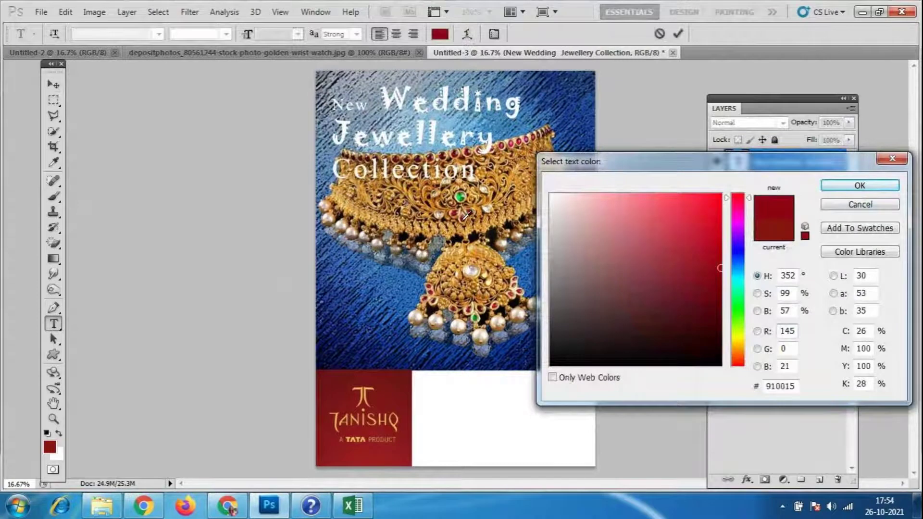
pyautogui.click(516, 185)
pyautogui.click(360, 289)
pyautogui.click(588, 232)
pyautogui.click(551, 198)
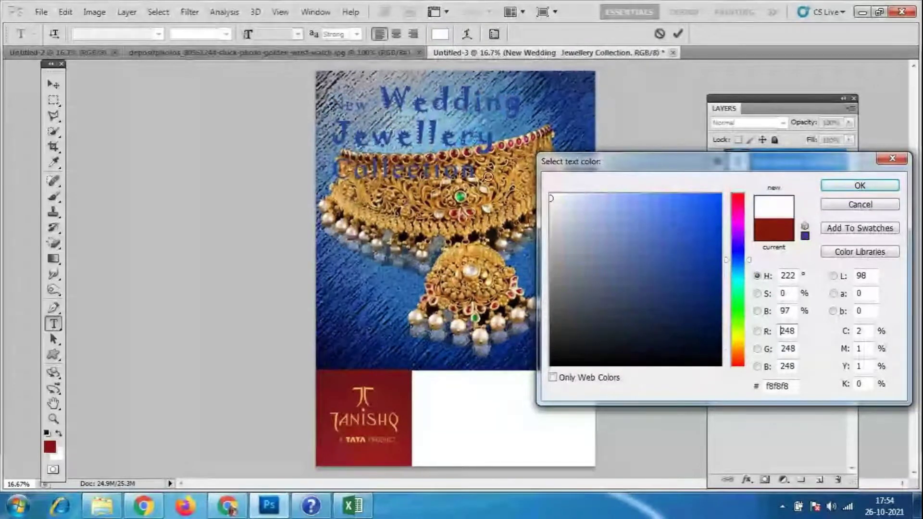
pyautogui.click(860, 185)
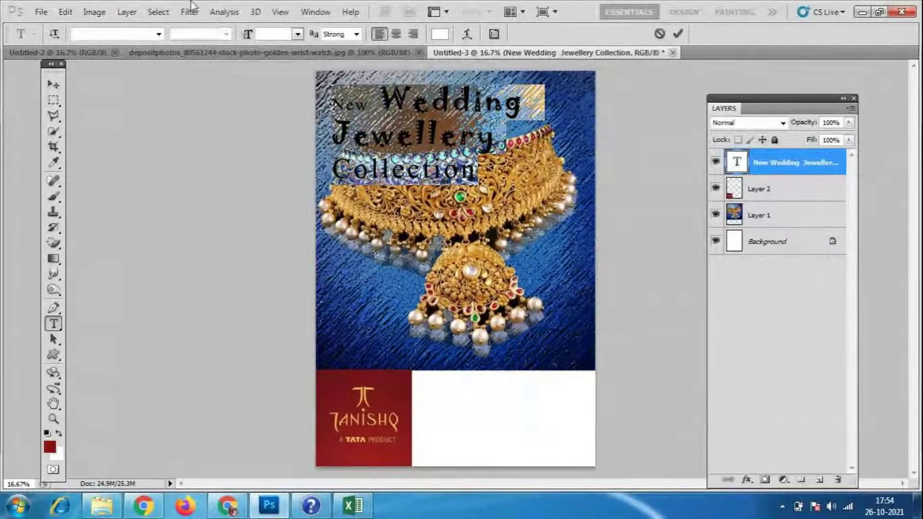
pyautogui.click(48, 86)
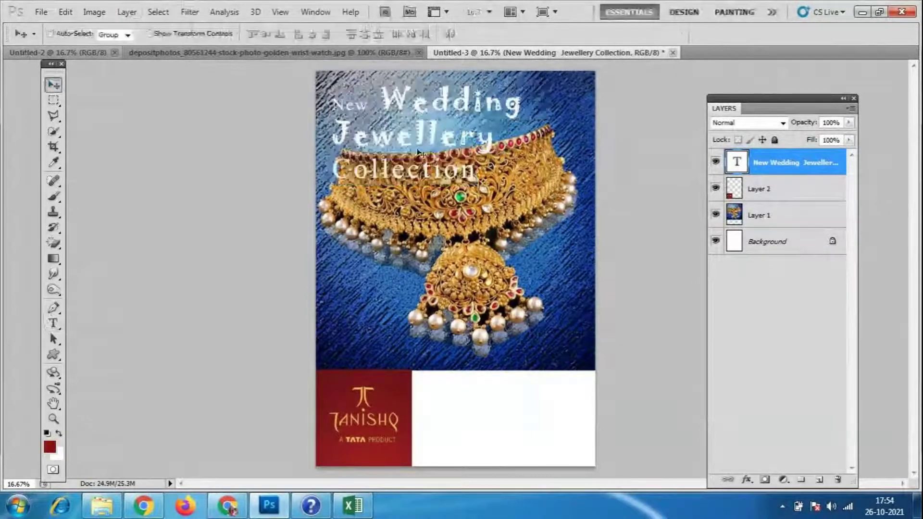
pyautogui.hotkey('ctrl', 't')
# - Shrink the title to about 78 percent and shift it up-left
pyautogui.moveTo(536, 185); pyautogui.dragTo(512, 166)
pyautogui.moveTo(470, 142); pyautogui.dragTo(466, 126)
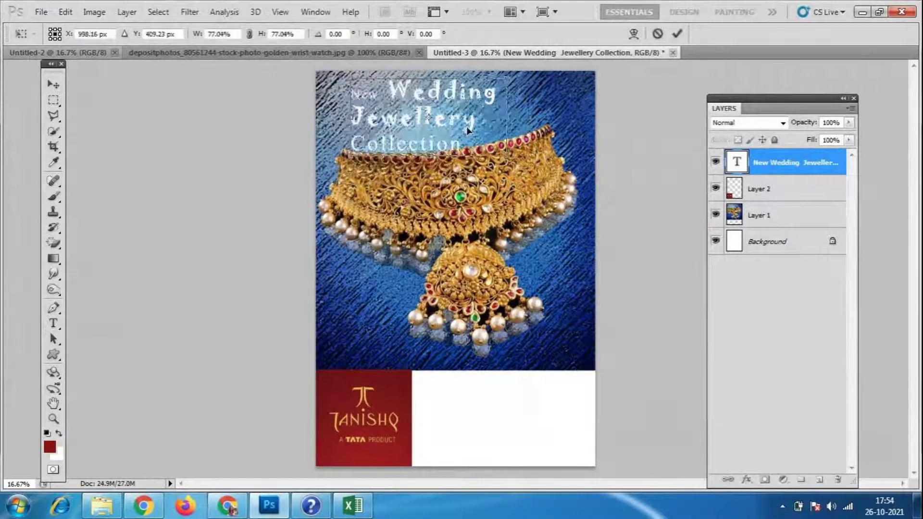
pyautogui.press('Return')
pyautogui.hotkey('ctrl', '+')
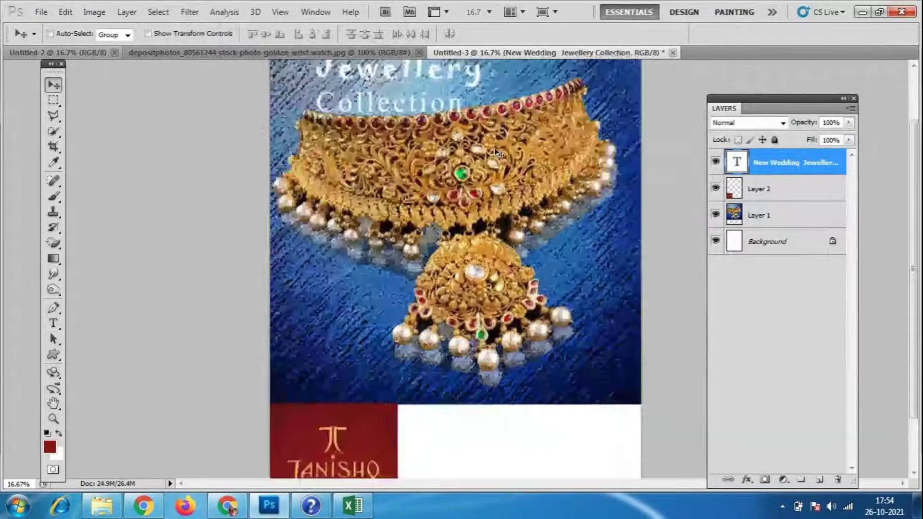
pyautogui.scroll(2, 413, 154)
pyautogui.scroll(1, 412, 154)
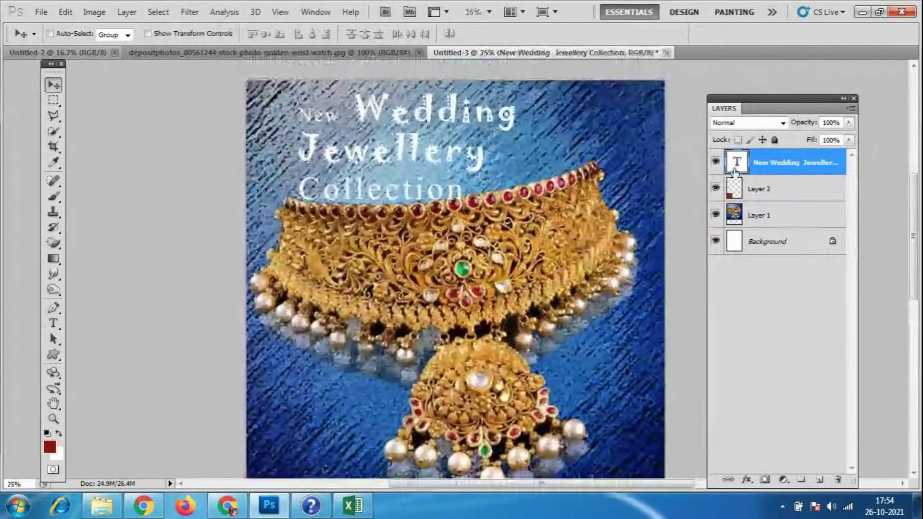
# - Set Wedding Jewellery in Lithos Pro and move the title block up and left
pyautogui.doubleClick(335, 147)
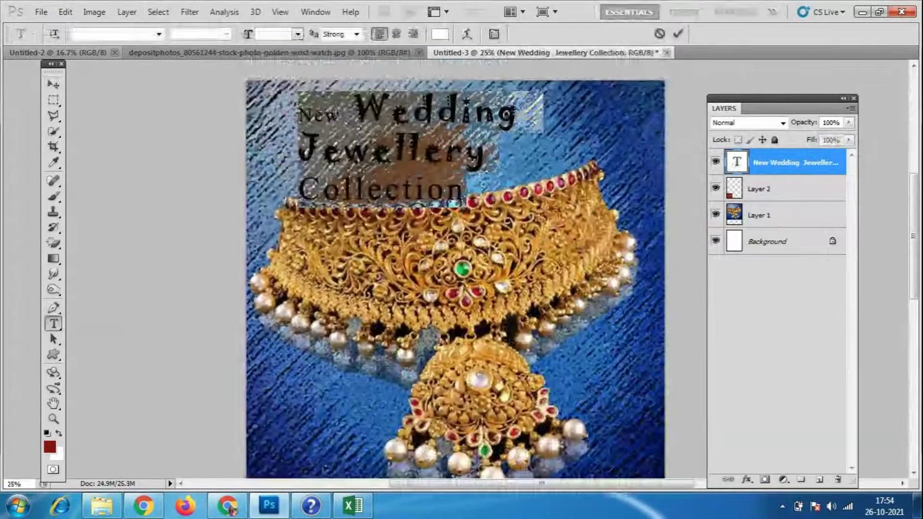
pyautogui.moveTo(353, 110); pyautogui.dragTo(486, 150)
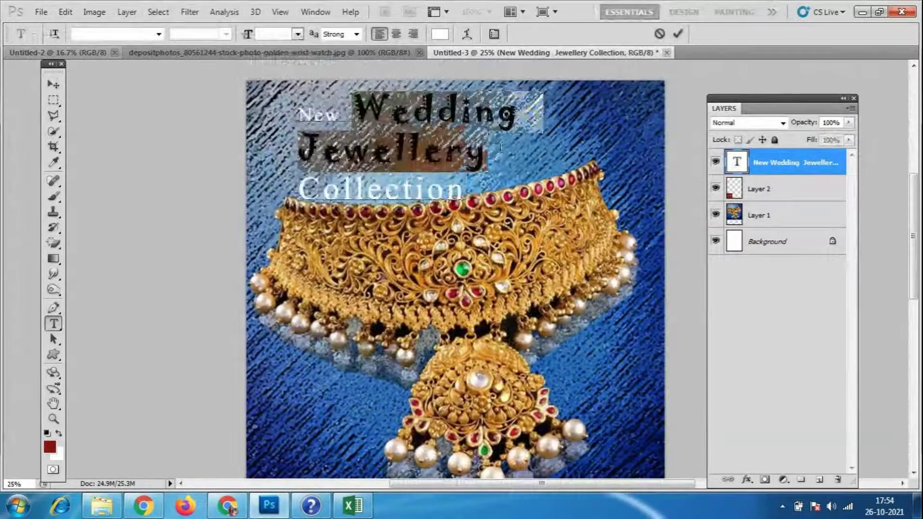
pyautogui.click(158, 33)
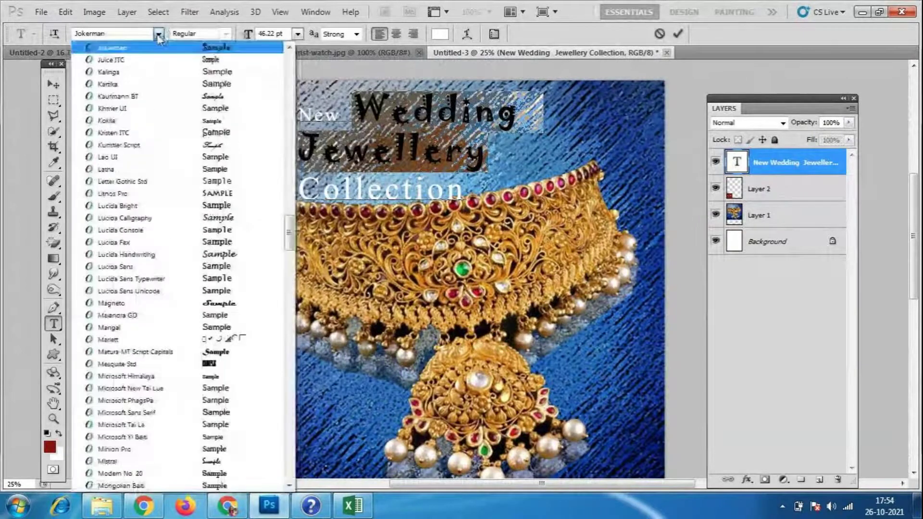
pyautogui.click(245, 193)
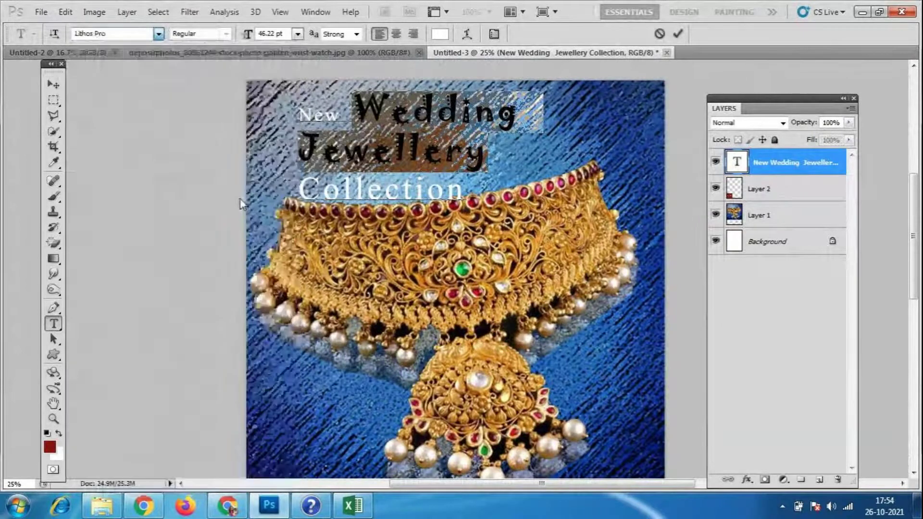
pyautogui.click(330, 197)
pyautogui.moveTo(299, 191); pyautogui.dragTo(469, 193)
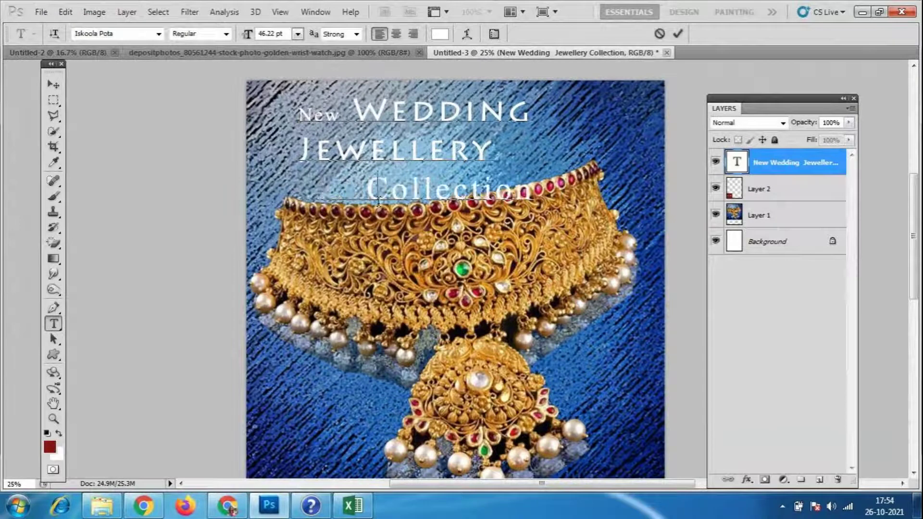
pyautogui.click(53, 85)
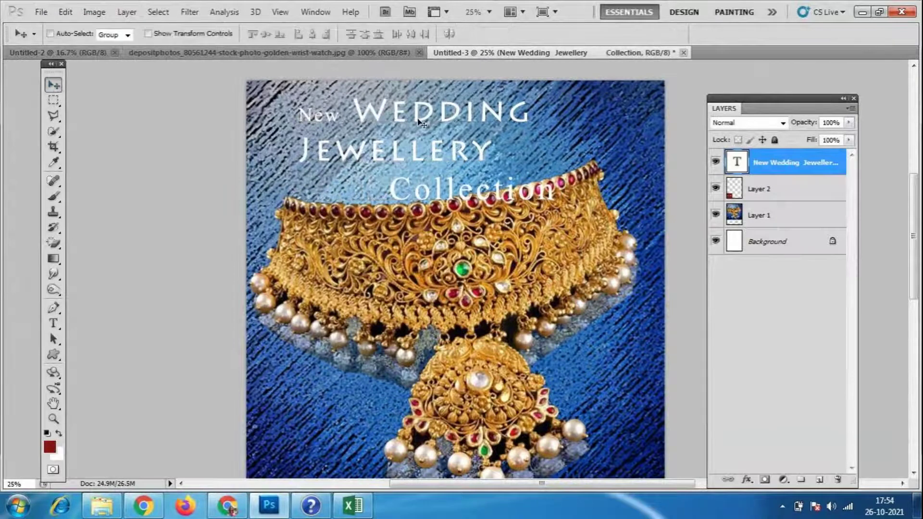
pyautogui.moveTo(417, 120); pyautogui.dragTo(383, 111)
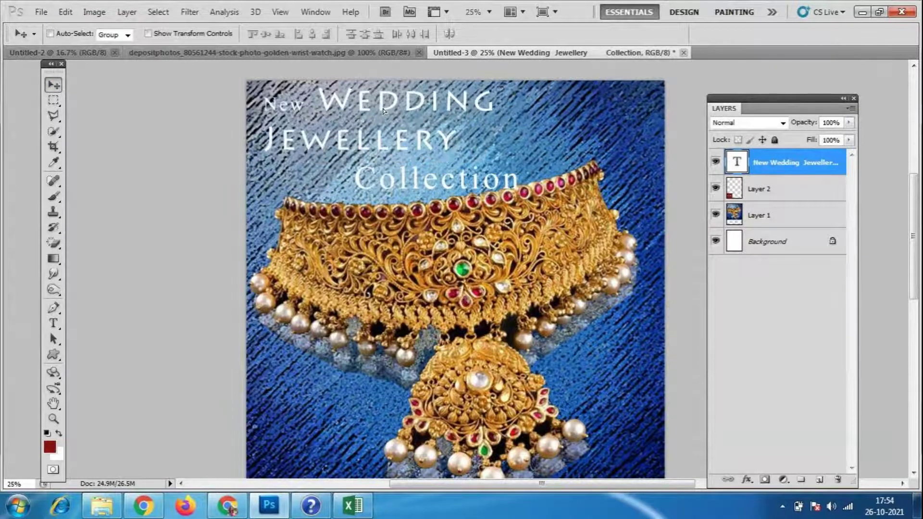
# - Set the Collection line to 30 pt Magneto Bold
pyautogui.press('t')
pyautogui.click(358, 175)
pyautogui.hotkey('ctrl', 'a')
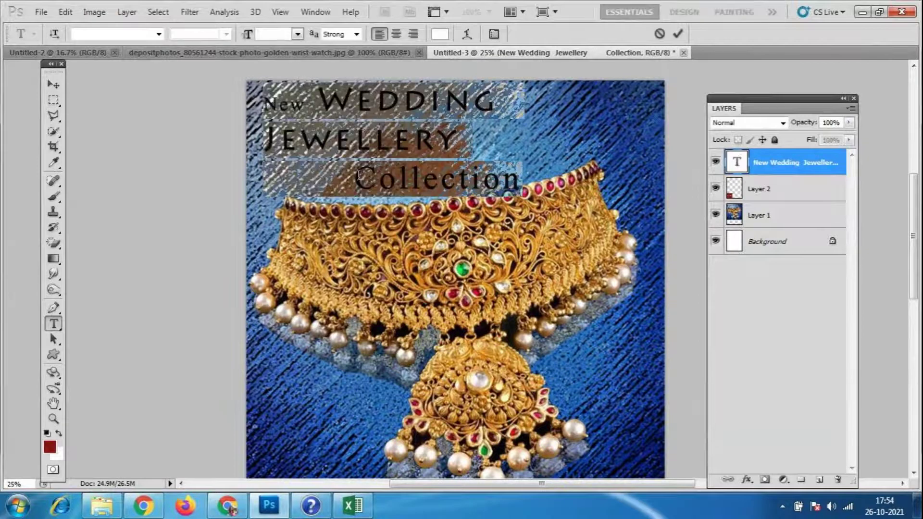
pyautogui.moveTo(358, 175); pyautogui.dragTo(528, 177)
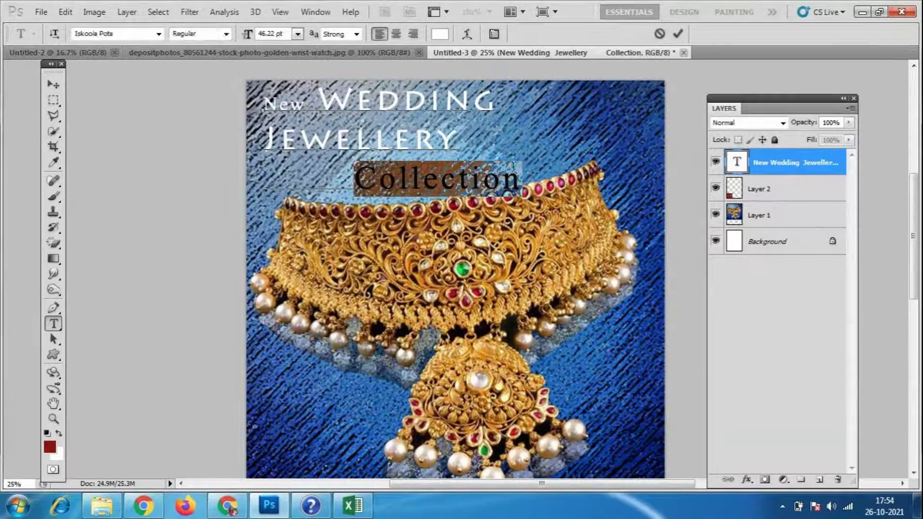
pyautogui.click(298, 34)
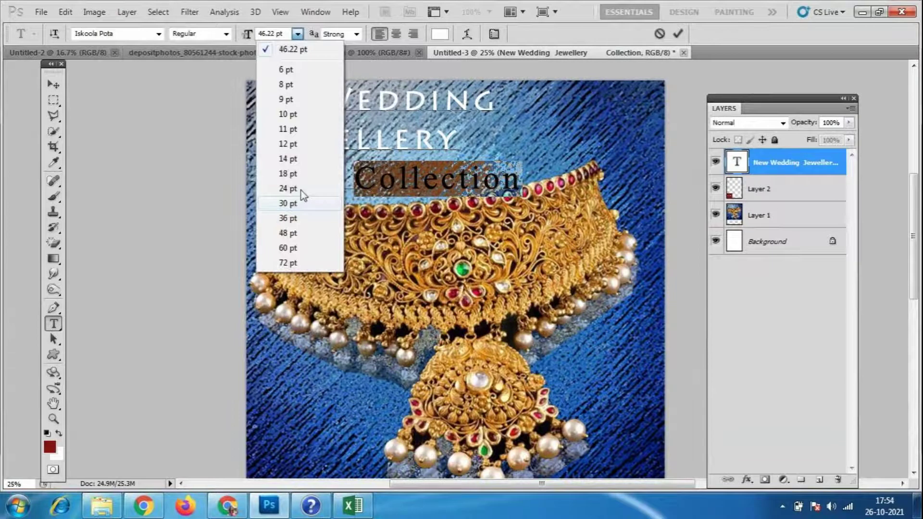
pyautogui.click(303, 204)
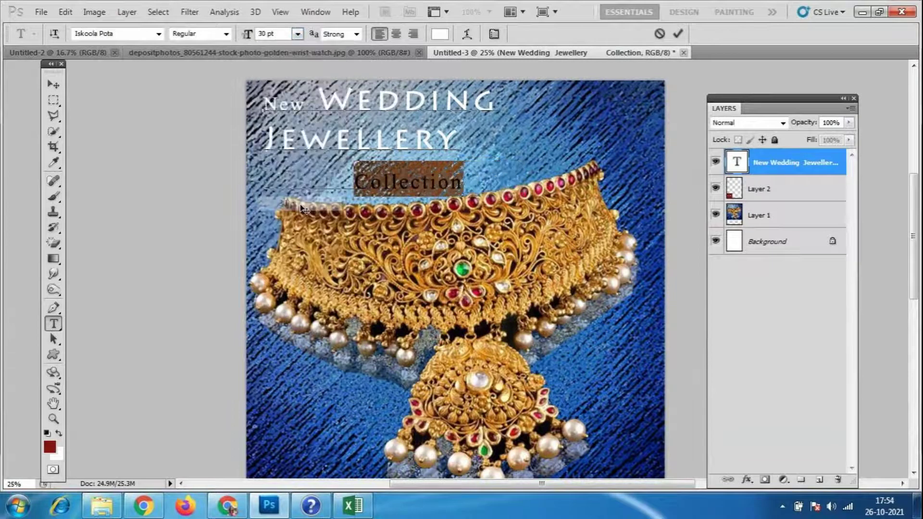
pyautogui.click(158, 34)
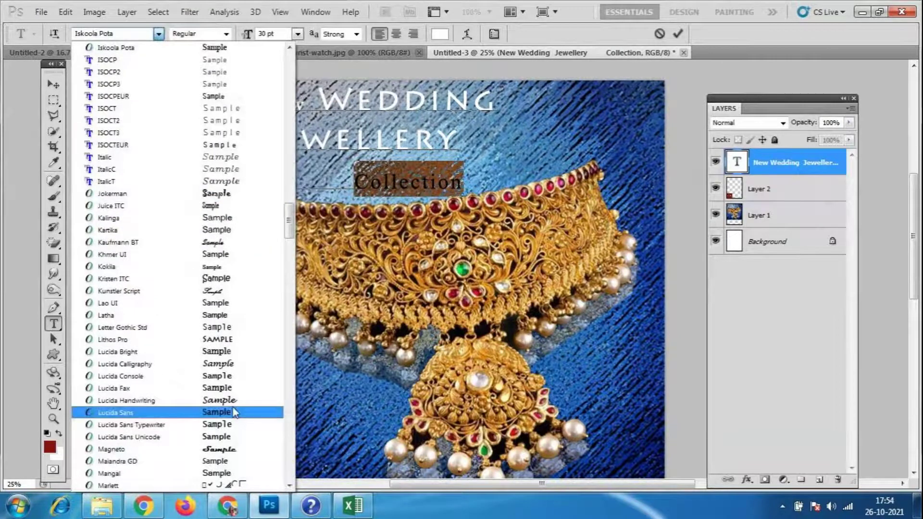
pyautogui.click(231, 449)
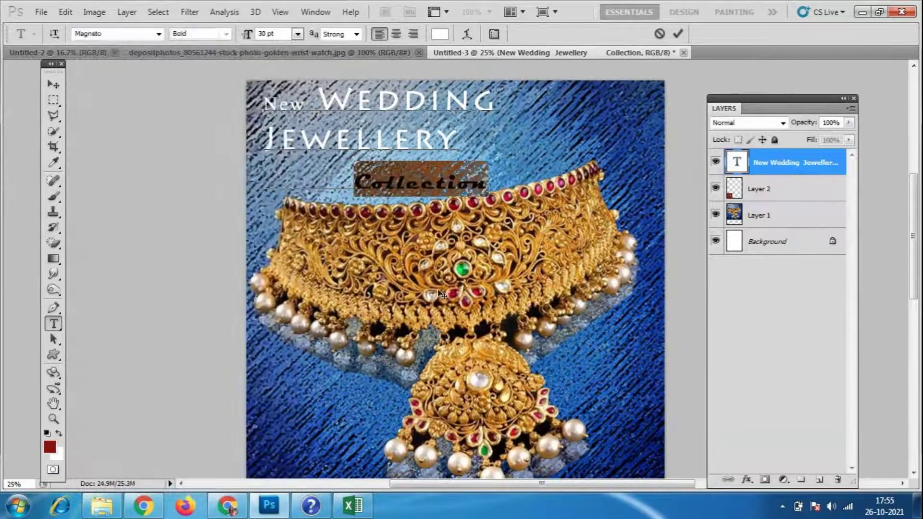
# - Set the New Wedding Jewellery lines in Lucida Bright
pyautogui.moveTo(263, 96); pyautogui.dragTo(459, 145)
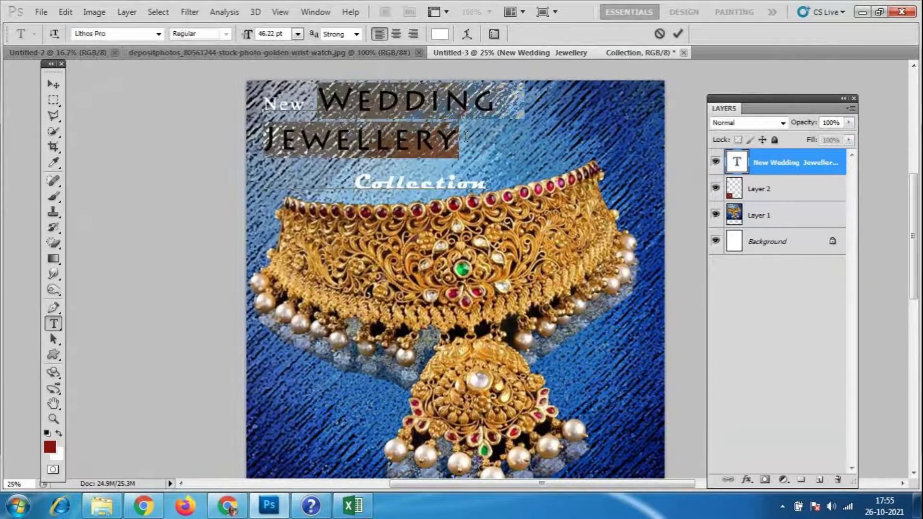
pyautogui.click(158, 33)
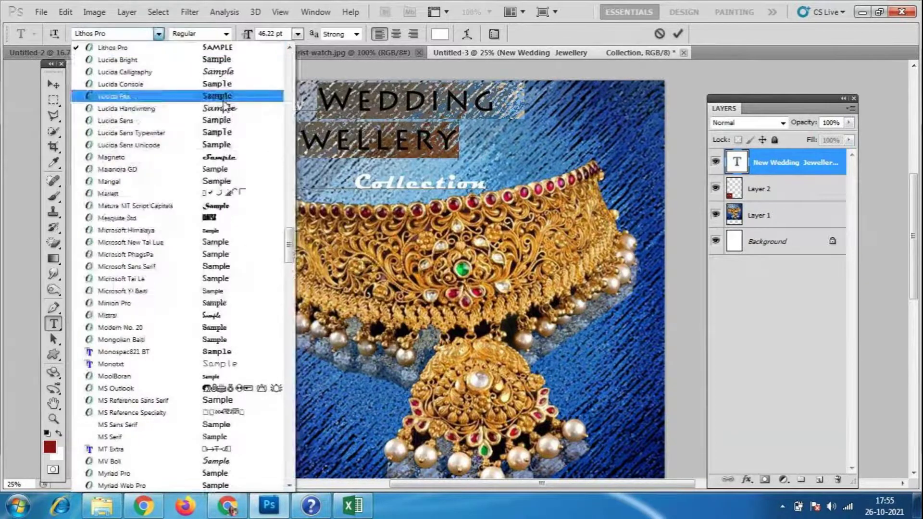
pyautogui.scroll(1, 224, 104)
pyautogui.scroll(2, 222, 105)
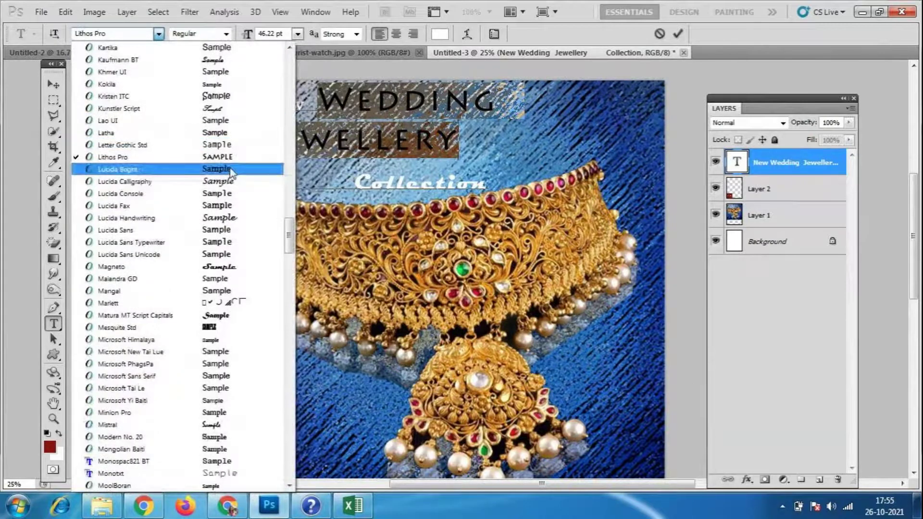
pyautogui.click(231, 170)
# - Change Collection to the News701 BT font and commit the text
pyautogui.moveTo(355, 183); pyautogui.dragTo(504, 184)
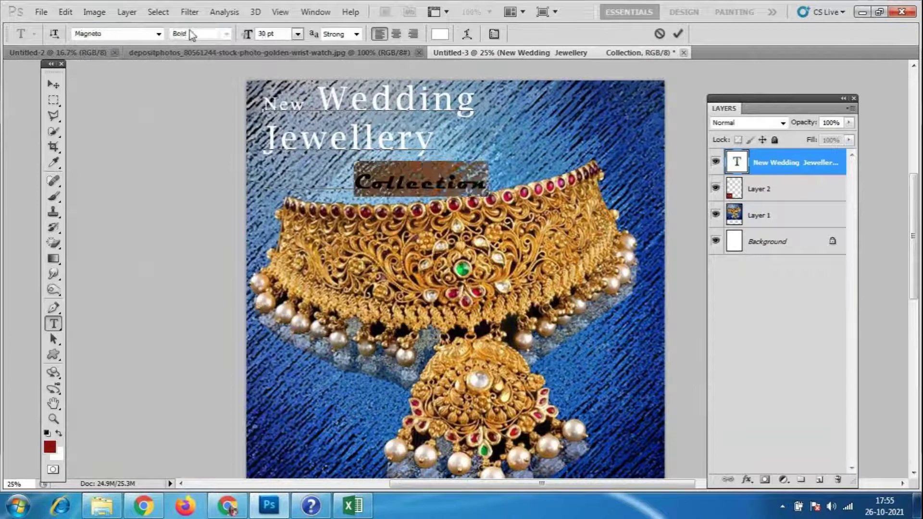
pyautogui.click(158, 34)
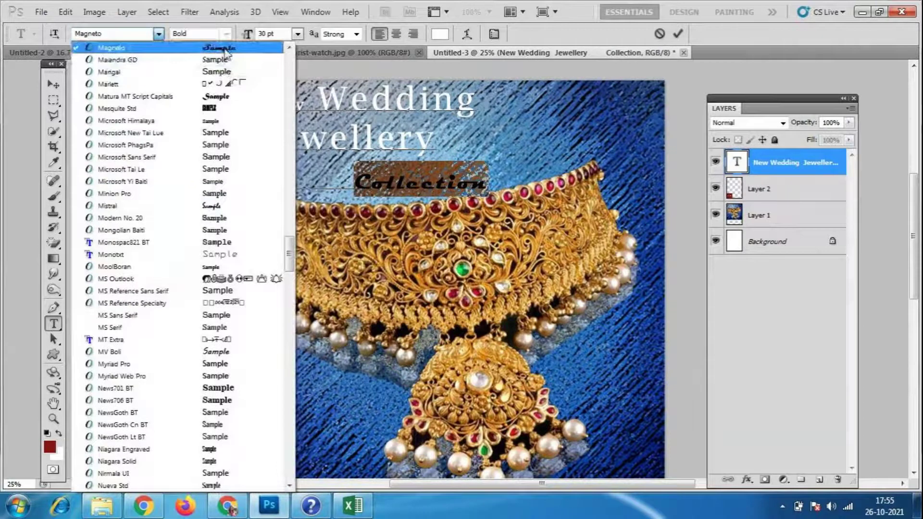
pyautogui.click(158, 33)
pyautogui.click(158, 34)
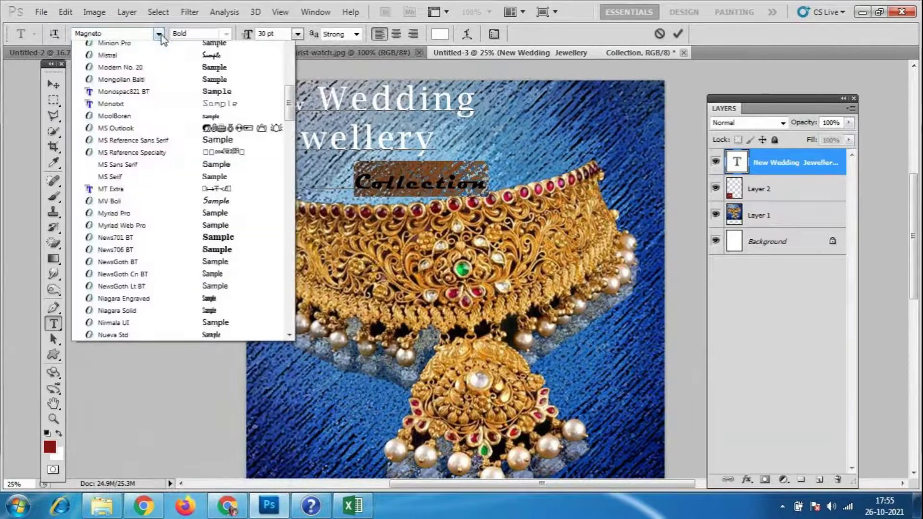
pyautogui.click(255, 388)
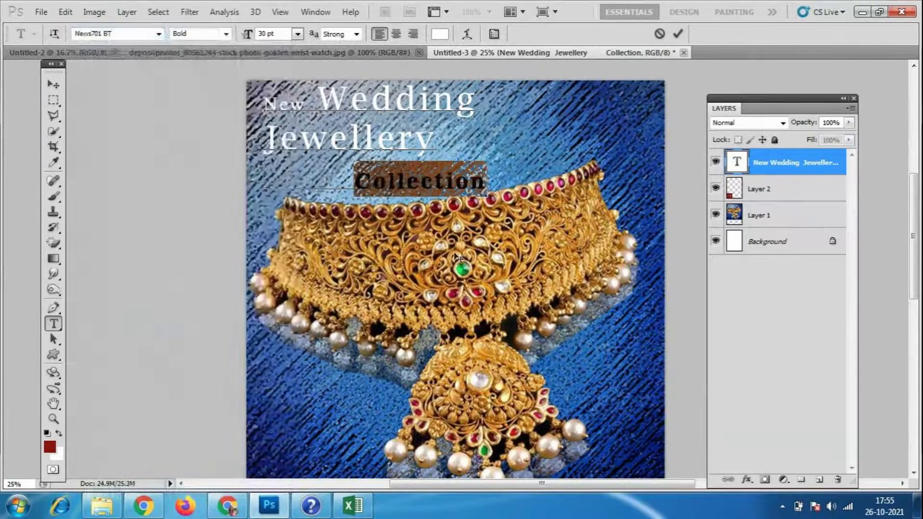
pyautogui.hotkey('ctrl', 'Return')
pyautogui.click(53, 84)
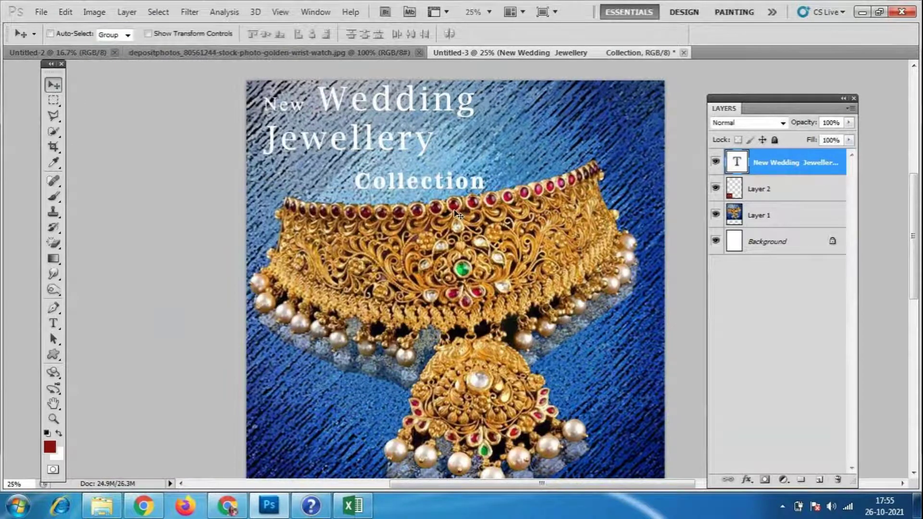
# - Remove the space before Collection and indent the Wedding and Jewellery lines rightward
pyautogui.doubleClick(738, 162)
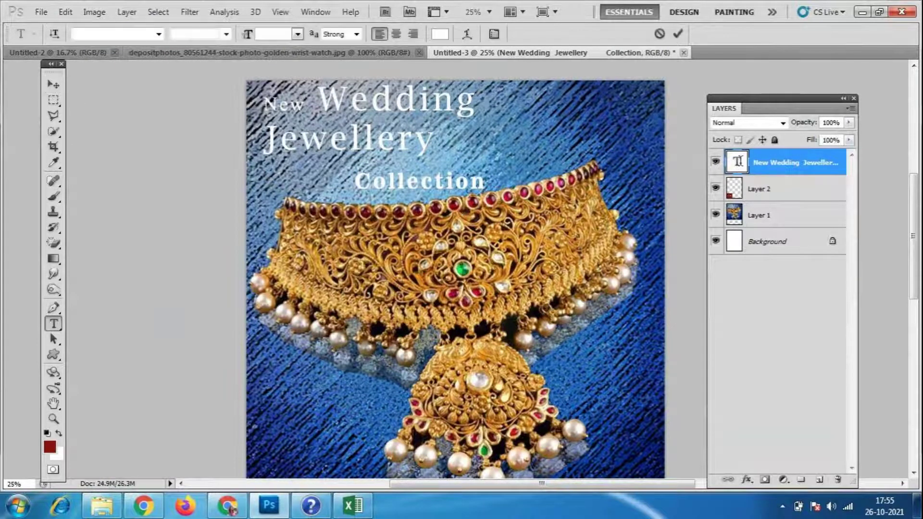
pyautogui.click(377, 176)
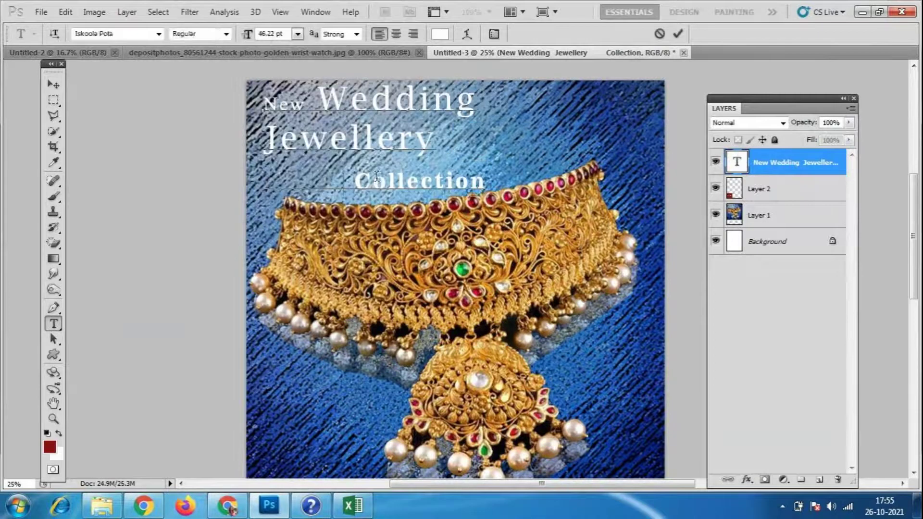
pyautogui.press('BackSpace')
pyautogui.press('BackSpace')
pyautogui.press('BackSpace')
pyautogui.press('BackSpace')
pyautogui.press('BackSpace')
pyautogui.press('BackSpace')
pyautogui.press('BackSpace')
pyautogui.press('BackSpace')
pyautogui.press('BackSpace')
pyautogui.press('BackSpace')
pyautogui.press('BackSpace')
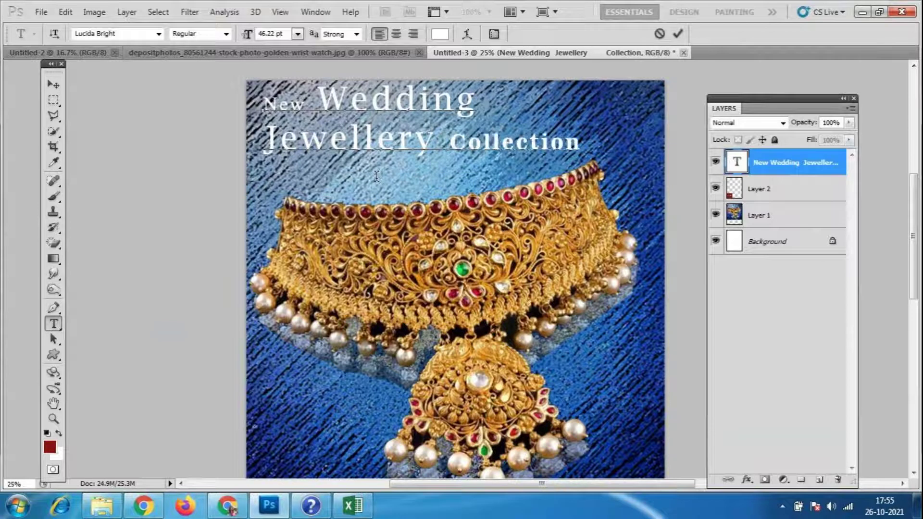
pyautogui.press('Home')
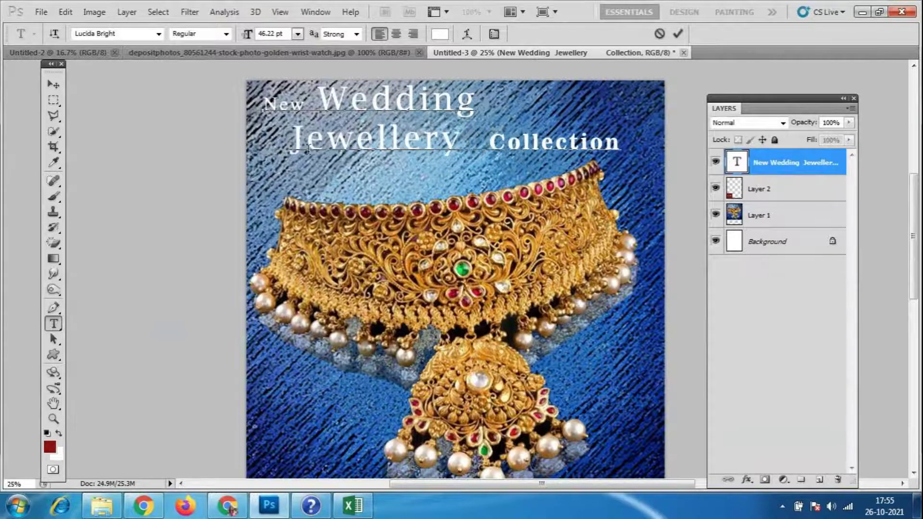
pyautogui.click(327, 99)
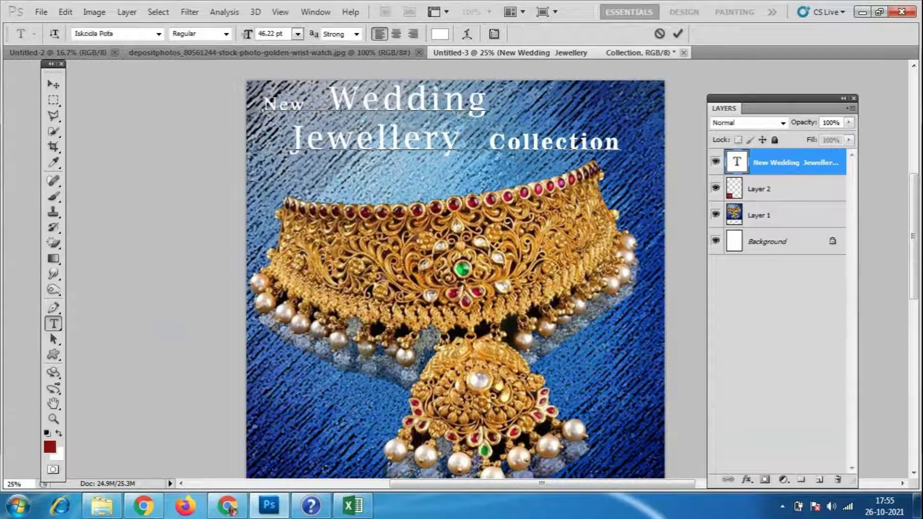
pyautogui.click(279, 146)
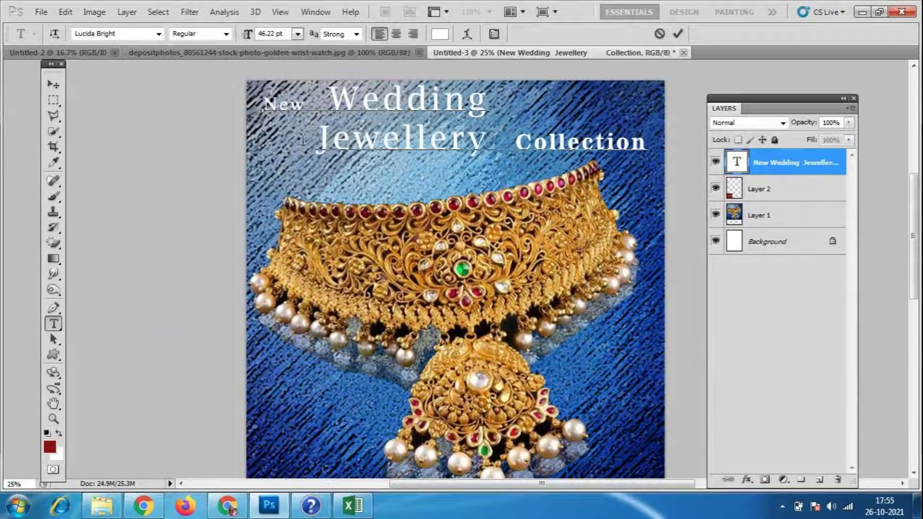
# - Change Collection to Perpetua Titling MT and commit the headline
pyautogui.hotkey('ctrl', 'Right')
pyautogui.hotkey('ctrl', 'shift', 'Right')
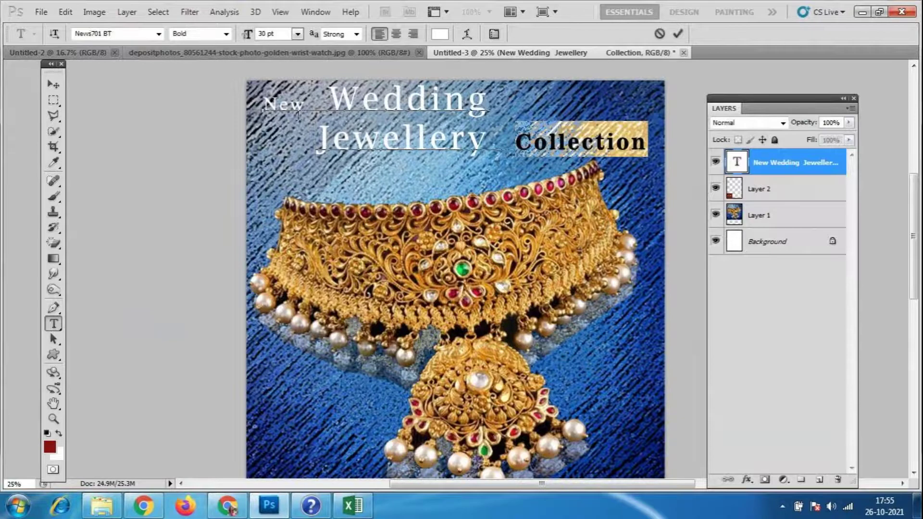
pyautogui.click(158, 33)
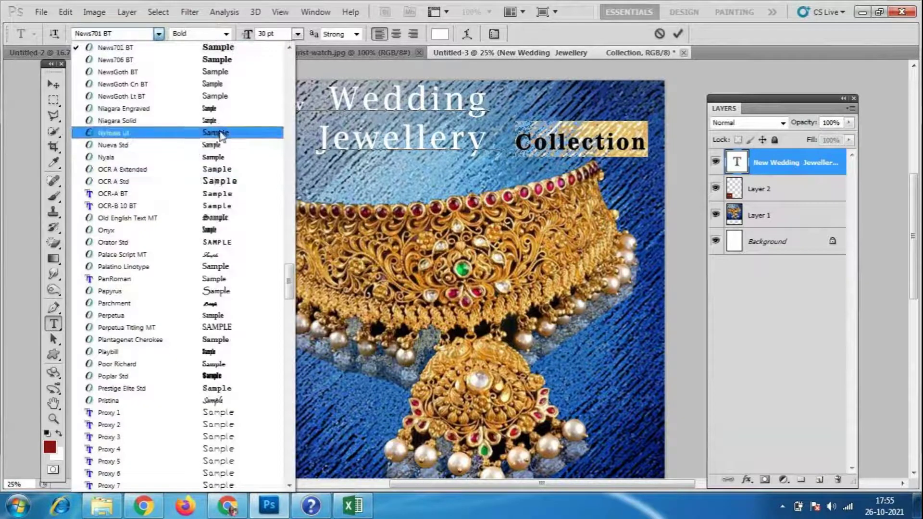
pyautogui.click(226, 328)
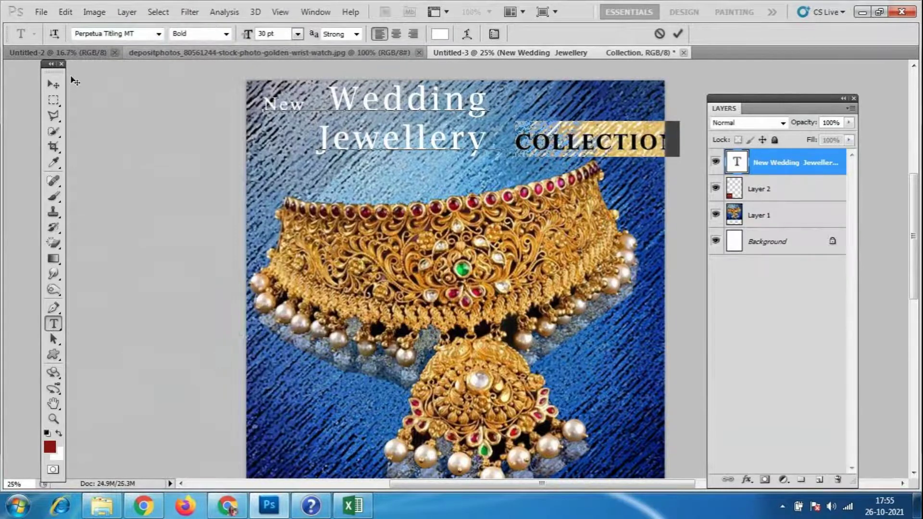
pyautogui.click(53, 84)
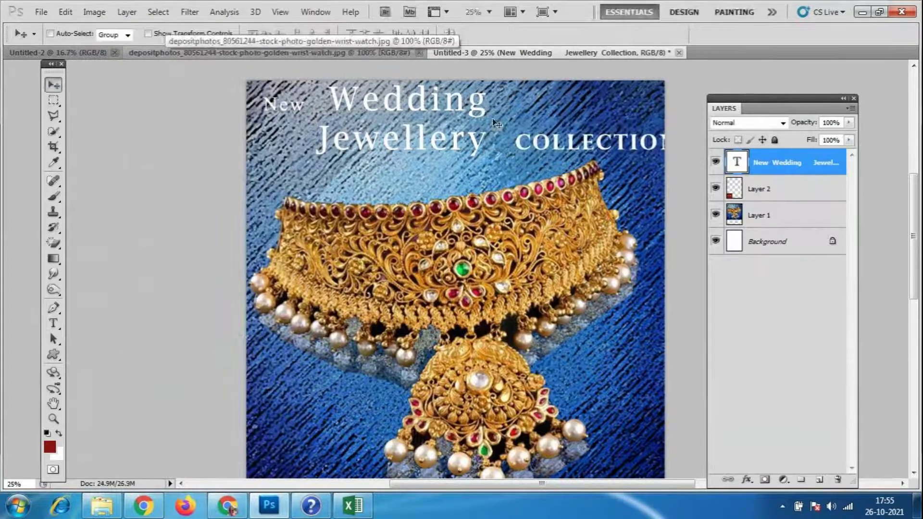
# - Cut COLLECTION out of the headline text layer
pyautogui.doubleClick(736, 163)
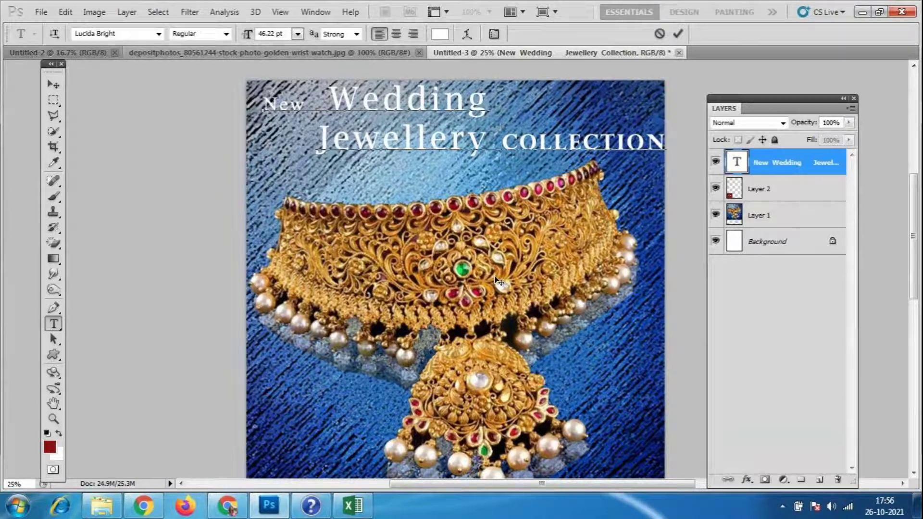
pyautogui.press('Return')
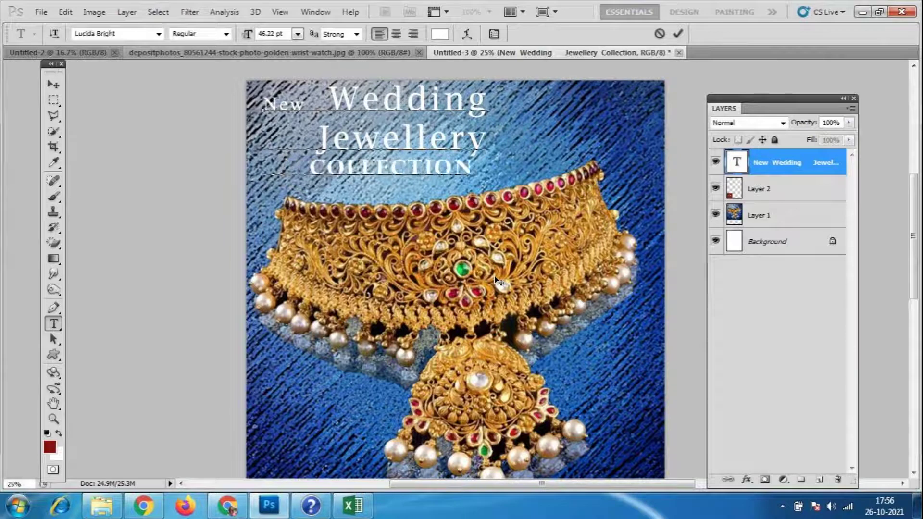
pyautogui.moveTo(478, 166); pyautogui.dragTo(337, 185)
pyautogui.hotkey('ctrl', 'c')
pyautogui.press('BackSpace')
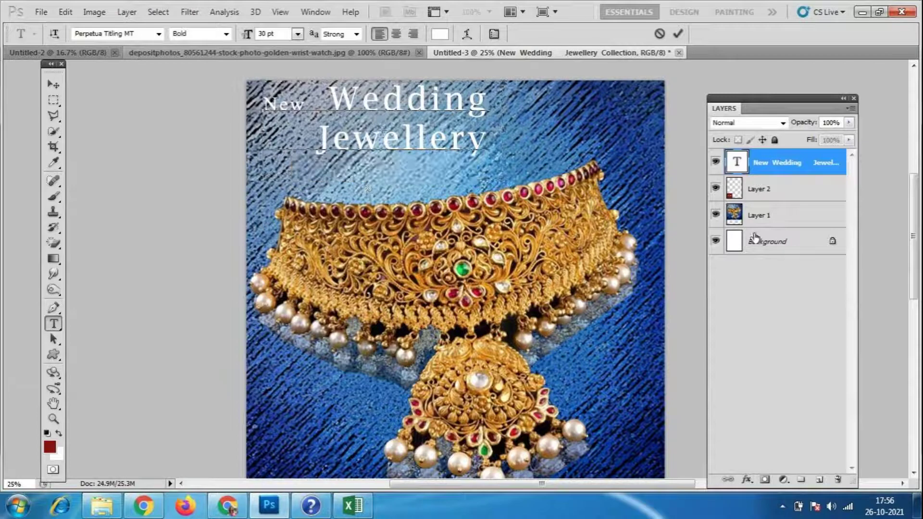
pyautogui.click(53, 85)
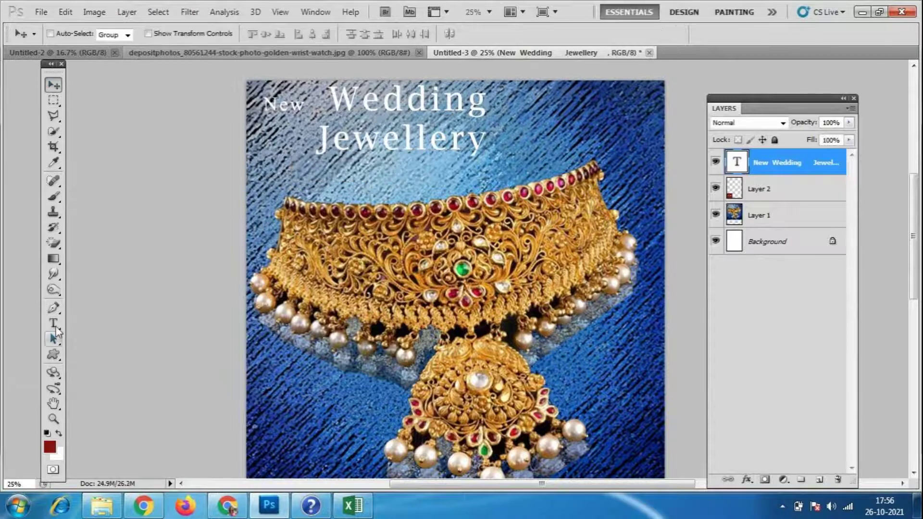
# - Paste COLLECTION as a new 30 pt text layer centred beneath Jewellery
pyautogui.click(340, 185)
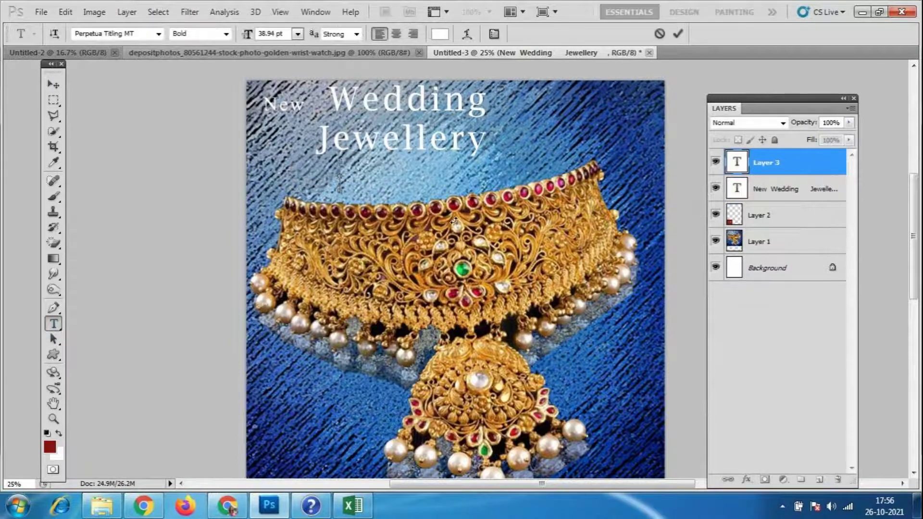
pyautogui.hotkey('ctrl', 'v')
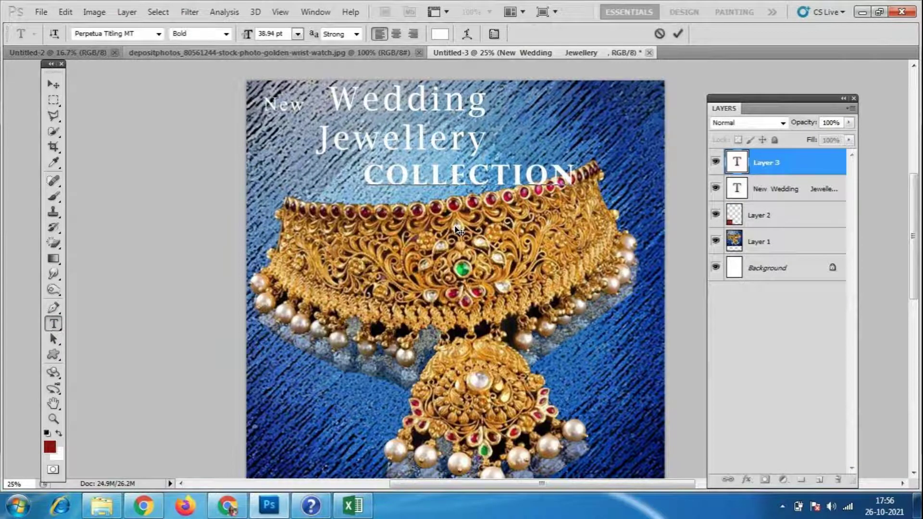
pyautogui.click(774, 188)
pyautogui.doubleClick(737, 163)
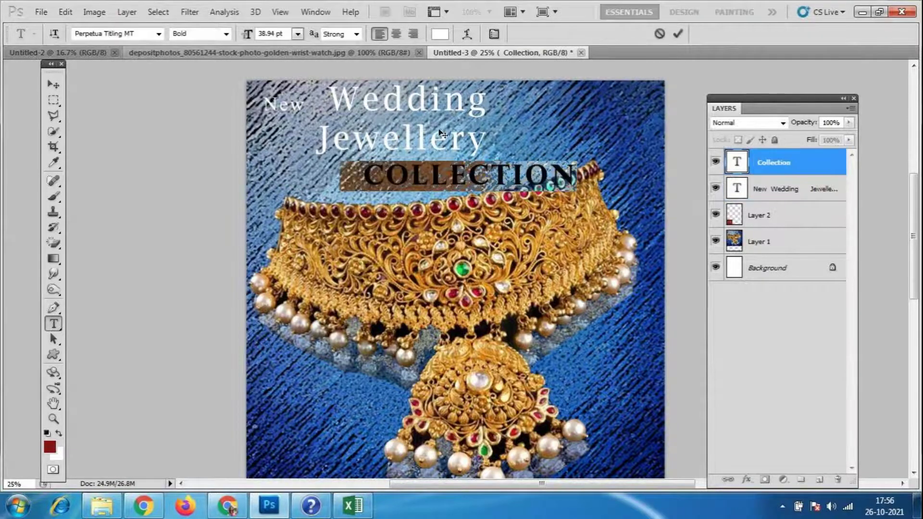
pyautogui.click(298, 34)
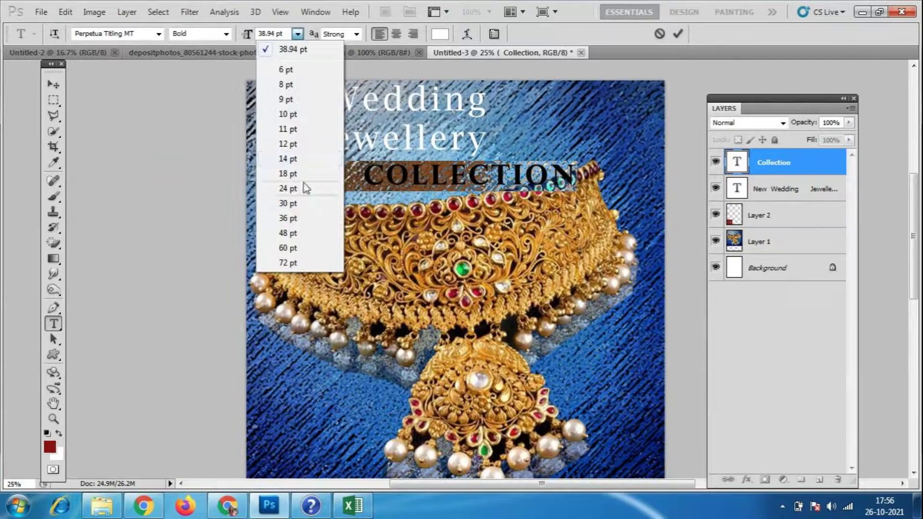
pyautogui.click(288, 203)
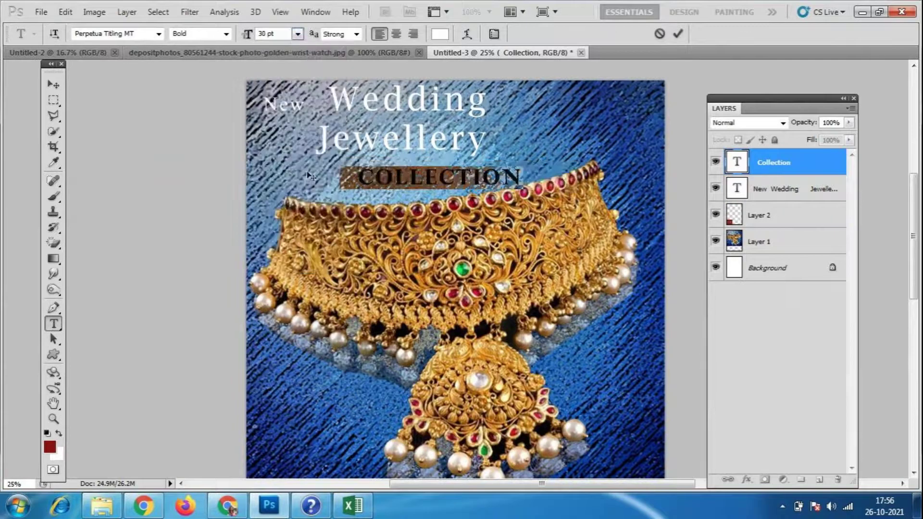
pyautogui.click(54, 84)
pyautogui.moveTo(398, 178); pyautogui.dragTo(374, 179)
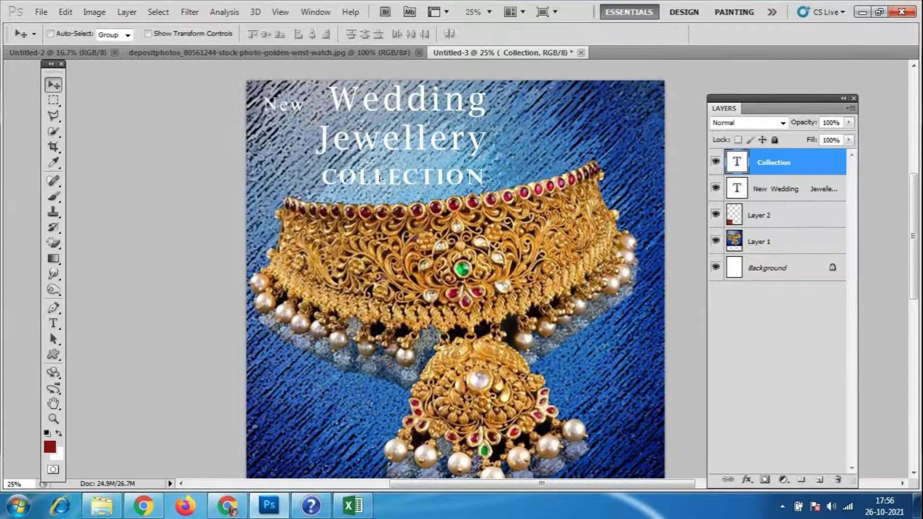
pyautogui.click(798, 195)
# - Nudge the headline and the COLLECTION layer slightly right
pyautogui.hotkey('shift', 'Right')
pyautogui.hotkey('shift', 'Right')
pyautogui.hotkey('shift', 'Right')
pyautogui.hotkey('shift', 'Right')
pyautogui.hotkey('shift', 'Right')
pyautogui.hotkey('shift', 'Right')
pyautogui.hotkey('shift', 'Right')
pyautogui.hotkey('shift', 'Right')
pyautogui.hotkey('shift', 'Right')
pyautogui.hotkey('shift', 'Right')
pyautogui.hotkey('shift', 'Right')
pyautogui.hotkey('shift', 'Right')
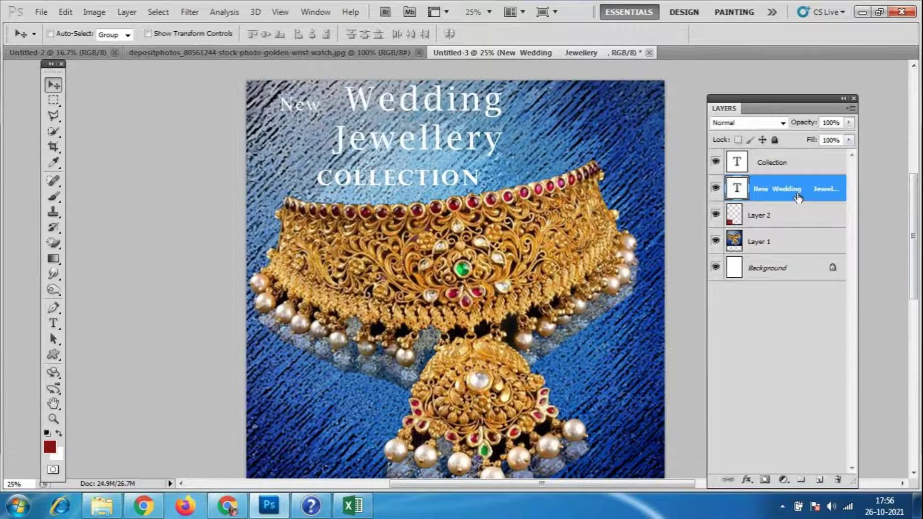
pyautogui.click(810, 168)
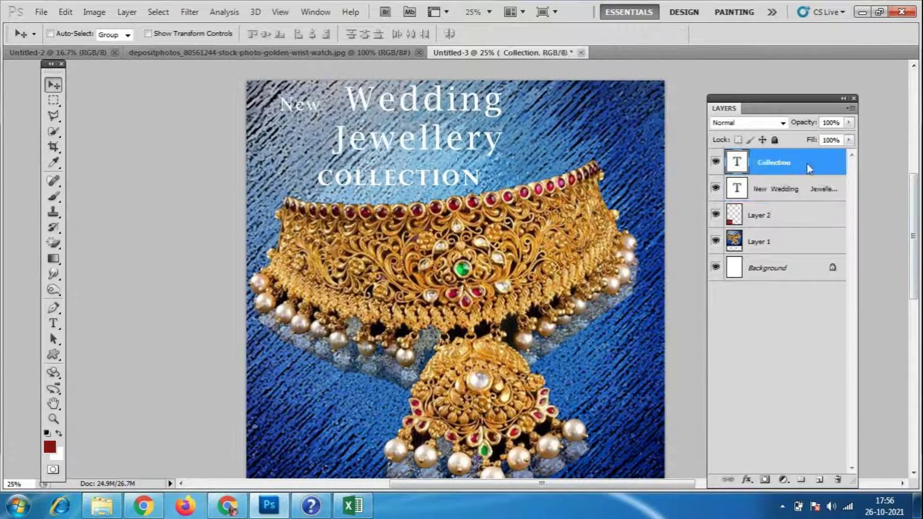
pyautogui.hotkey('shift', 'Right')
pyautogui.hotkey('shift', 'Right')
pyautogui.hotkey('shift', 'Right')
pyautogui.hotkey('shift', 'Right')
pyautogui.hotkey('shift', 'Right')
pyautogui.hotkey('shift', 'Right')
pyautogui.hotkey('shift', 'Right')
pyautogui.hotkey('shift', 'Right')
pyautogui.hotkey('shift', 'Right')
pyautogui.hotkey('shift', 'Right')
pyautogui.hotkey('shift', 'Right')
pyautogui.hotkey('shift', 'Right')
# - Change COLLECTION's font to Showcard Gothic, after trying Ravie
pyautogui.doubleClick(737, 162)
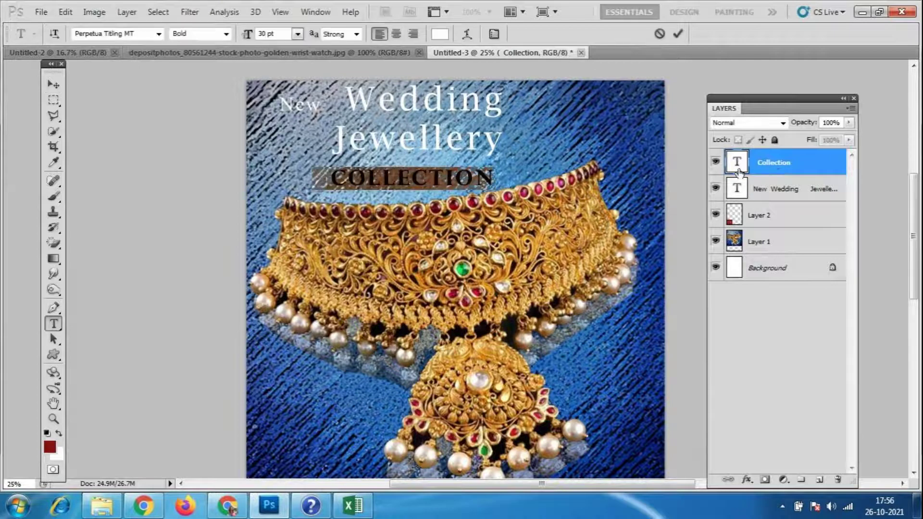
pyautogui.click(159, 33)
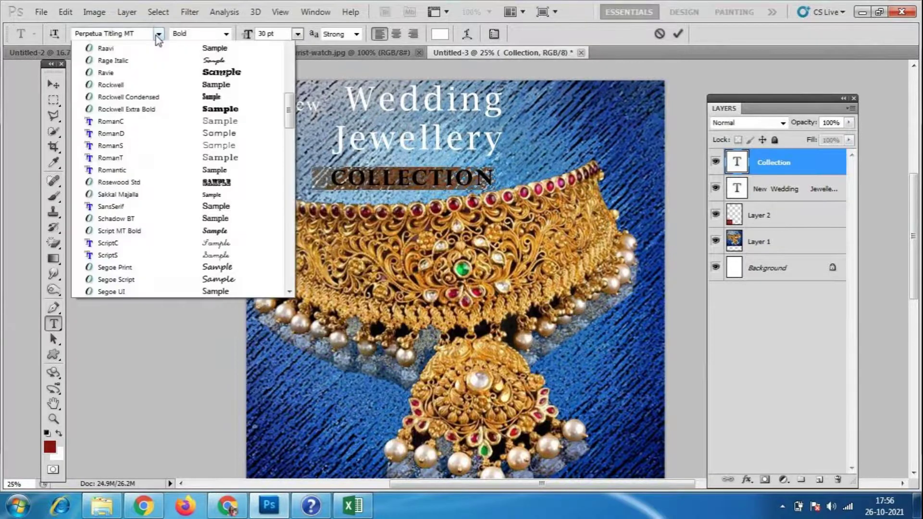
pyautogui.click(231, 290)
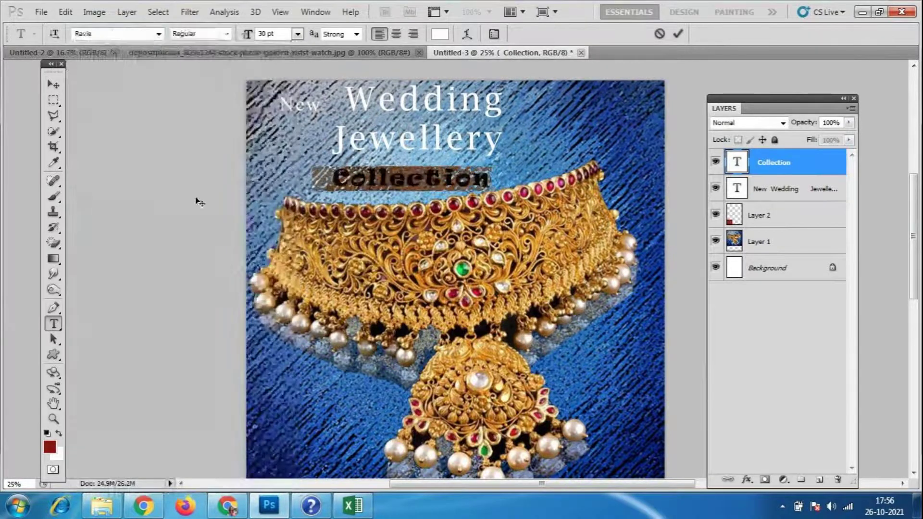
pyautogui.click(158, 34)
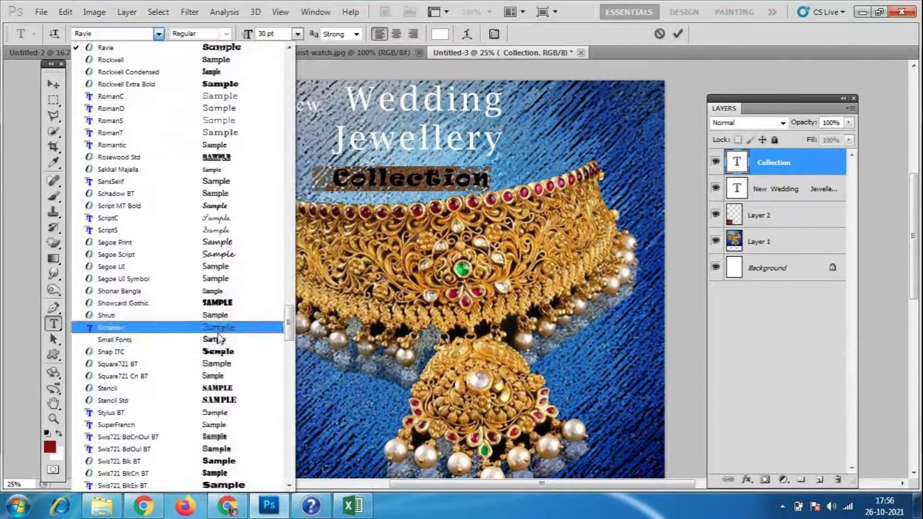
pyautogui.click(219, 304)
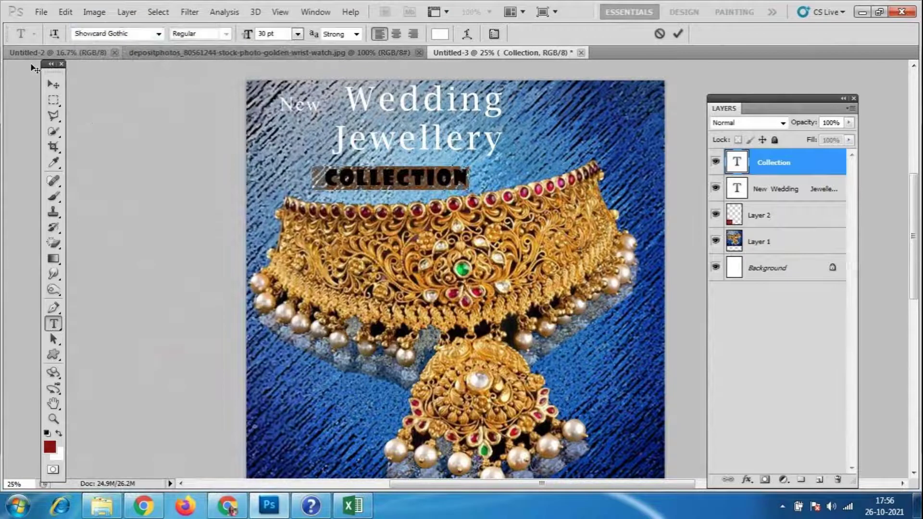
pyautogui.click(54, 84)
# - Make the New Wedding Jewellery title layer active and bring up its layer options
pyautogui.doubleClick(734, 165)
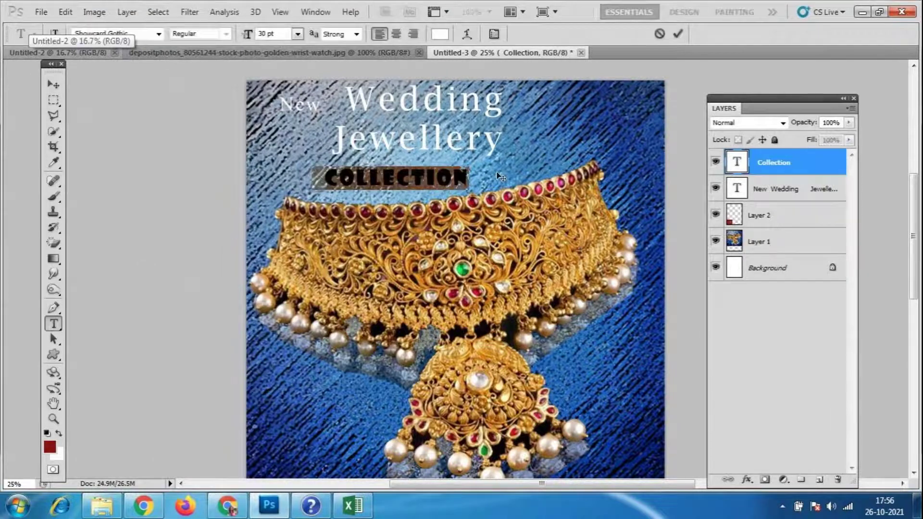
pyautogui.moveTo(500, 177); pyautogui.dragTo(526, 178)
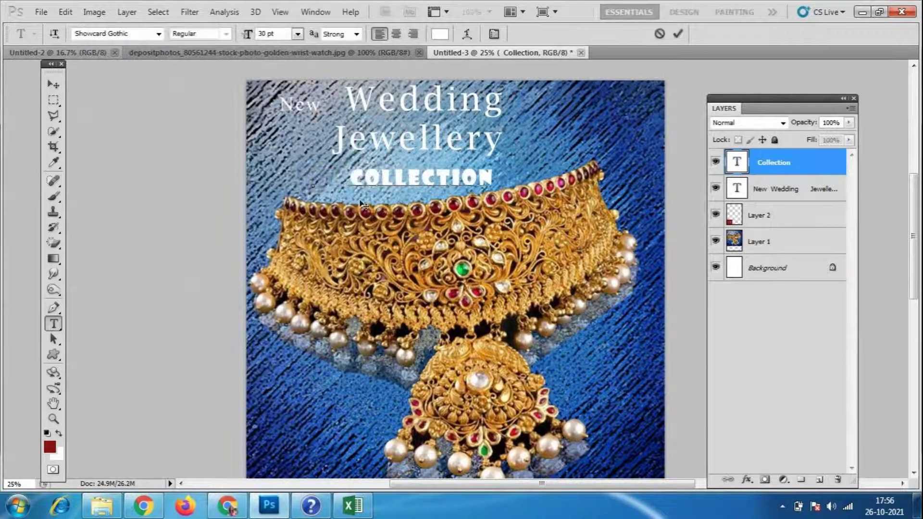
pyautogui.click(782, 188)
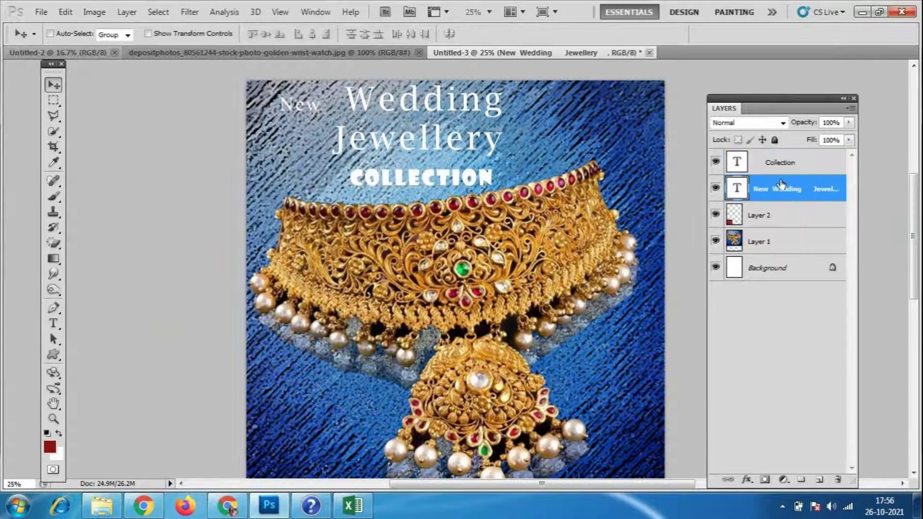
pyautogui.click(777, 166)
pyautogui.click(787, 195)
pyautogui.rightClick(790, 198)
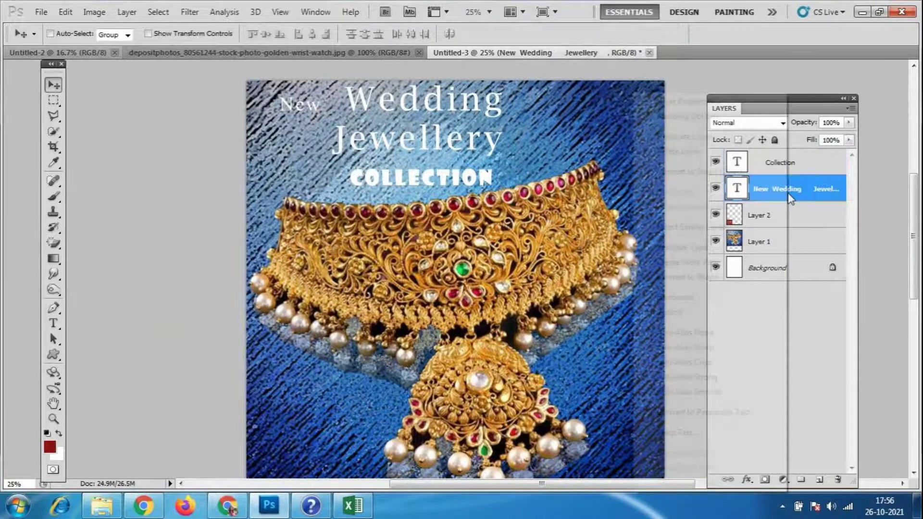
# - Try a drop shadow and green and orange preset styles on the title, then cancel
pyautogui.click(704, 117)
pyautogui.click(702, 116)
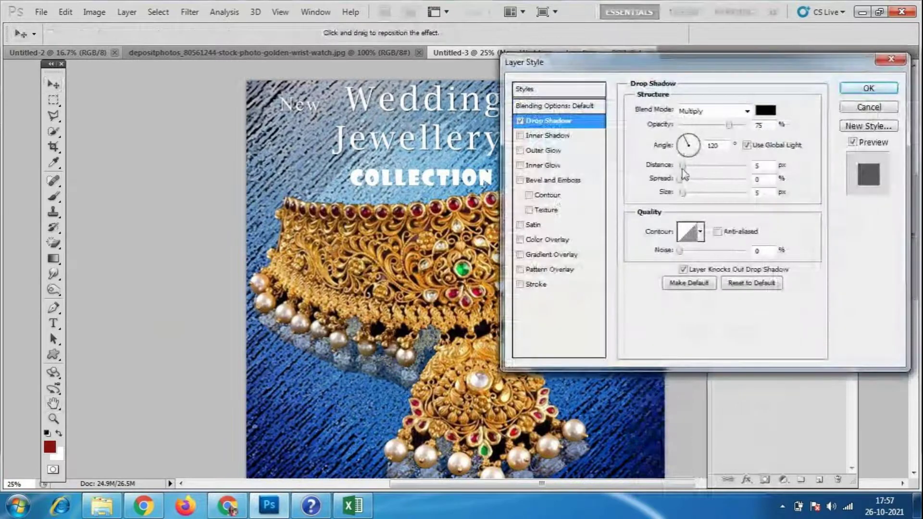
pyautogui.moveTo(683, 166); pyautogui.dragTo(687, 165)
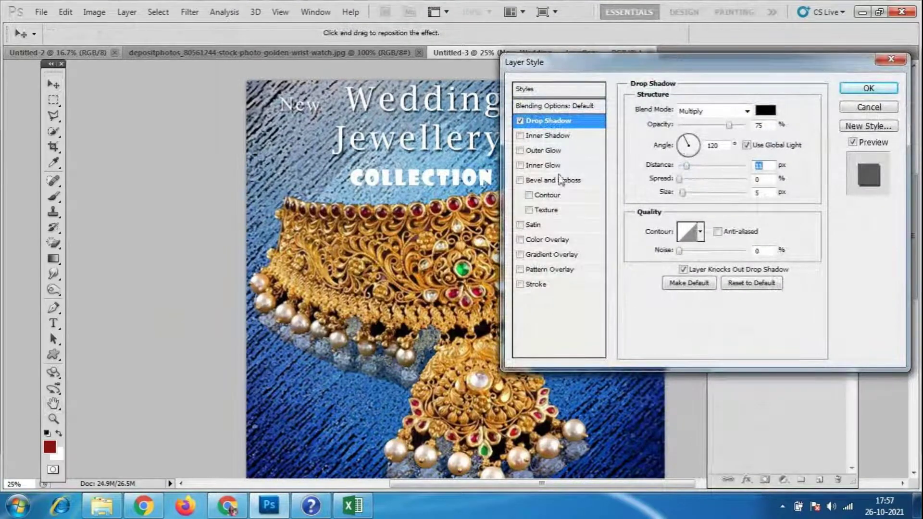
pyautogui.click(524, 88)
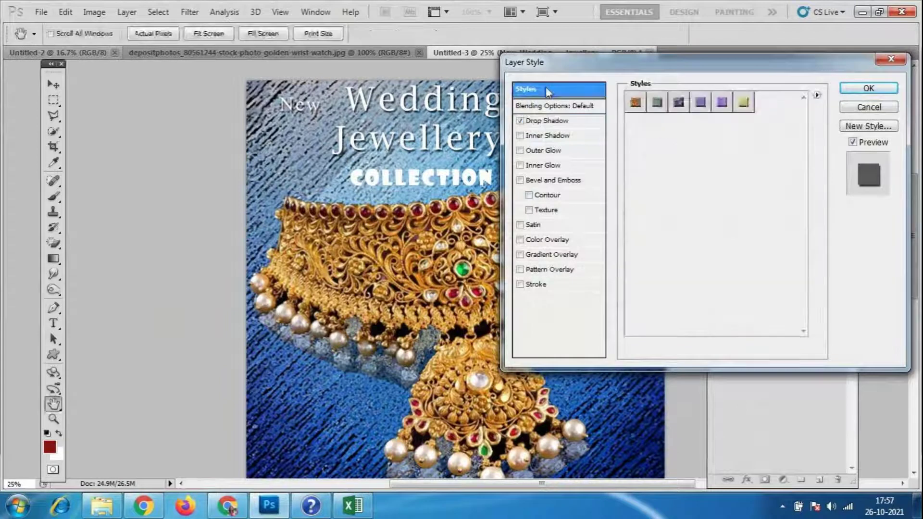
pyautogui.click(656, 102)
pyautogui.click(635, 102)
pyautogui.click(893, 107)
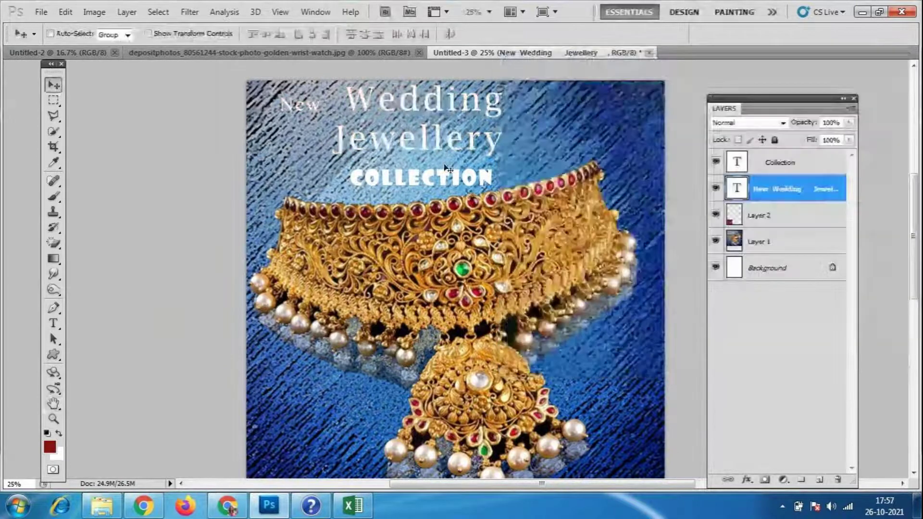
# - Add a Drop Shadow with distance 14 and a Bevel and Emboss without texture
pyautogui.rightClick(786, 190)
pyautogui.click(678, 116)
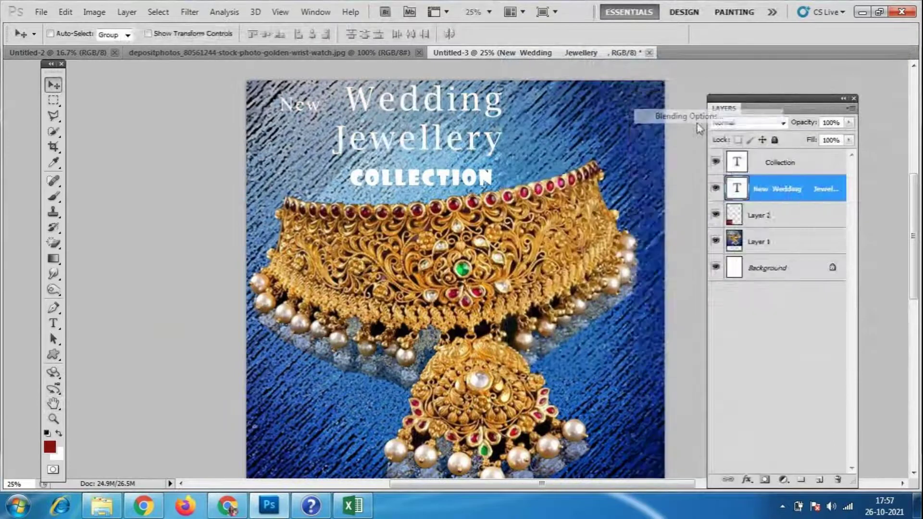
pyautogui.click(560, 122)
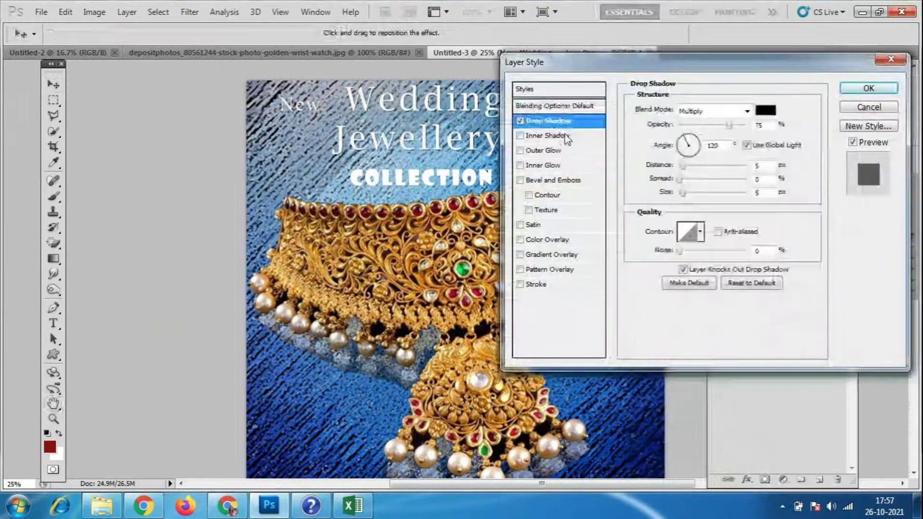
pyautogui.moveTo(683, 166); pyautogui.dragTo(689, 167)
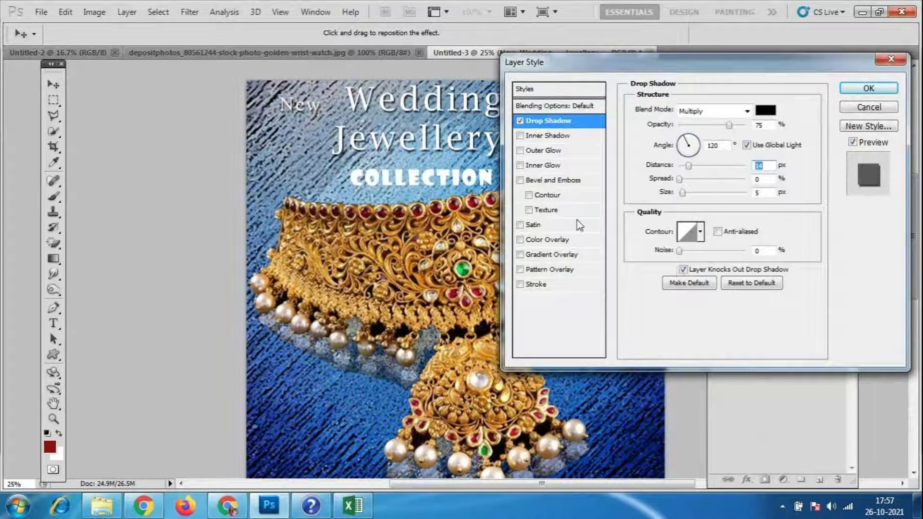
pyautogui.click(532, 211)
pyautogui.click(531, 211)
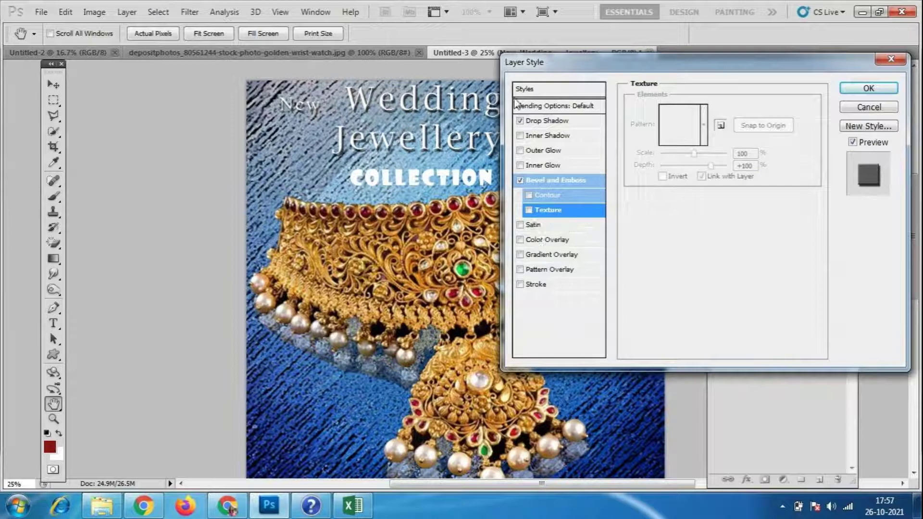
# - Try inner shadow and pattern overlay, then apply the title's drop shadow and bevel
pyautogui.click(530, 136)
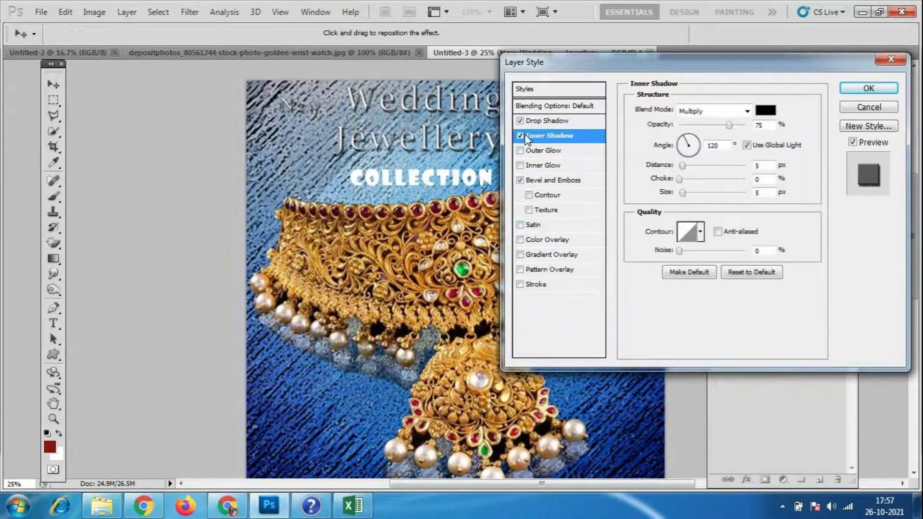
pyautogui.click(520, 136)
pyautogui.click(521, 270)
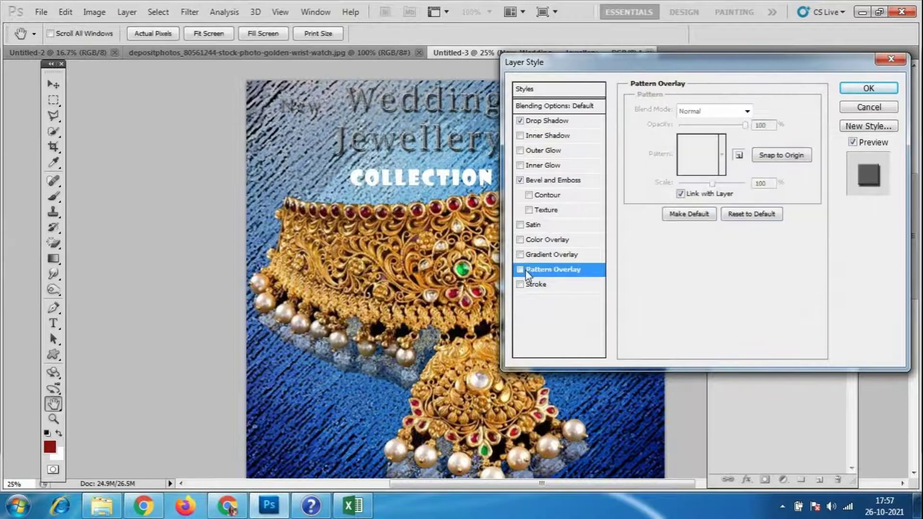
pyautogui.click(869, 89)
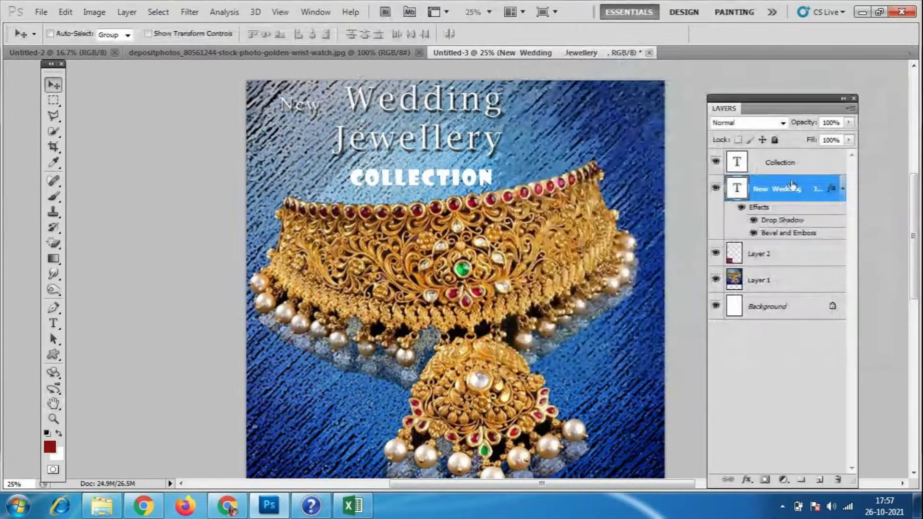
pyautogui.rightClick(787, 163)
pyautogui.click(691, 116)
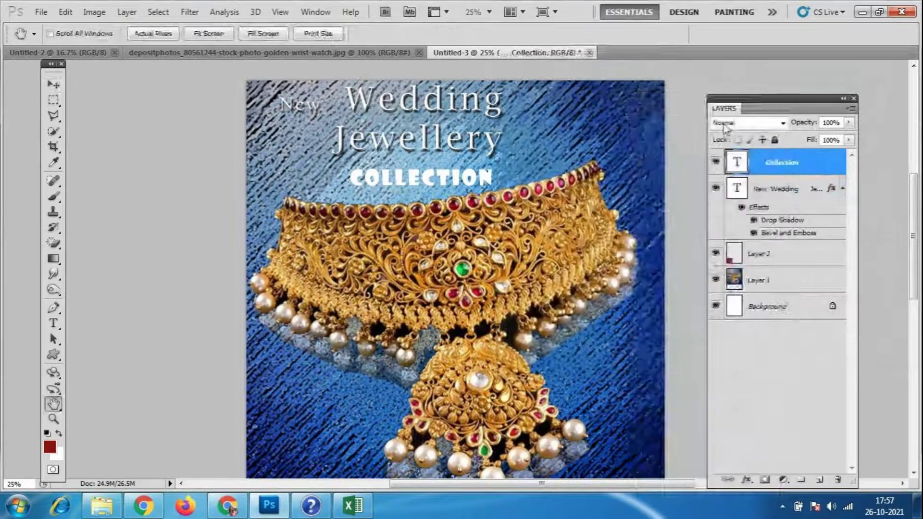
# - Give COLLECTION a drop shadow at distance 11 and move it right and slightly up
pyautogui.click(548, 121)
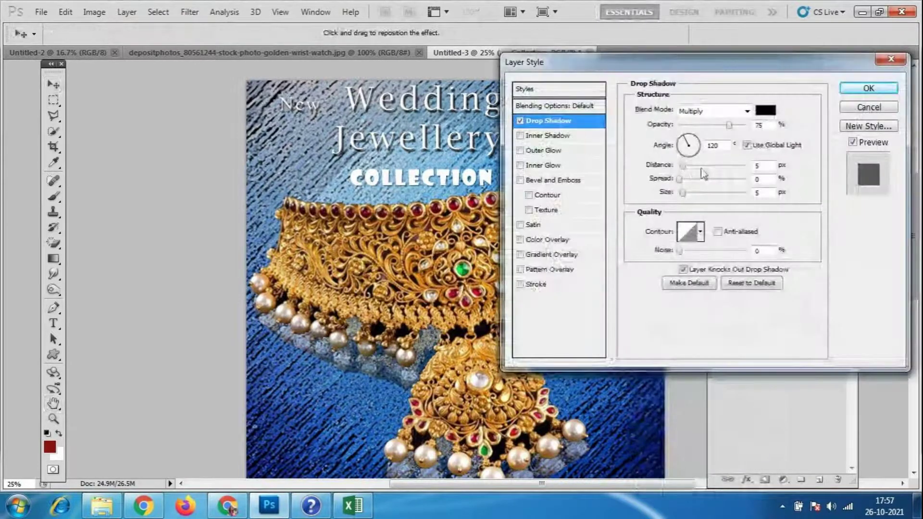
pyautogui.moveTo(682, 165); pyautogui.dragTo(688, 167)
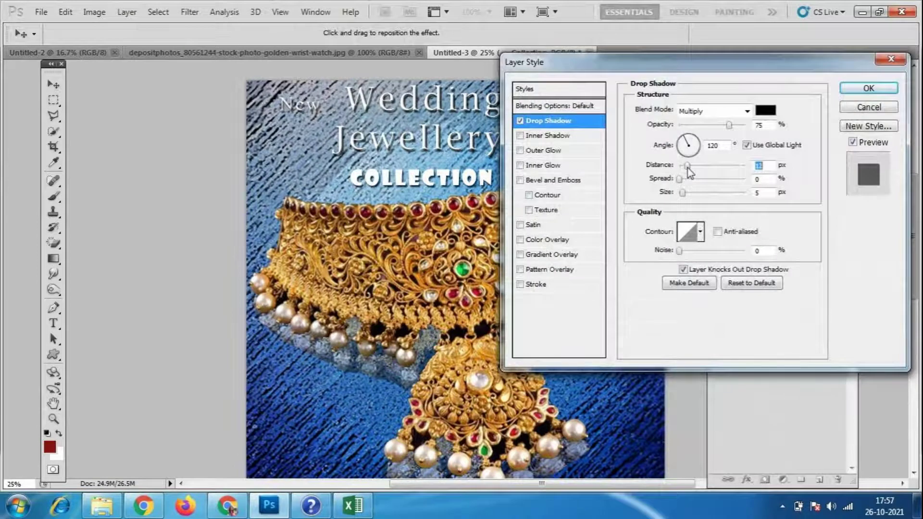
pyautogui.click(869, 88)
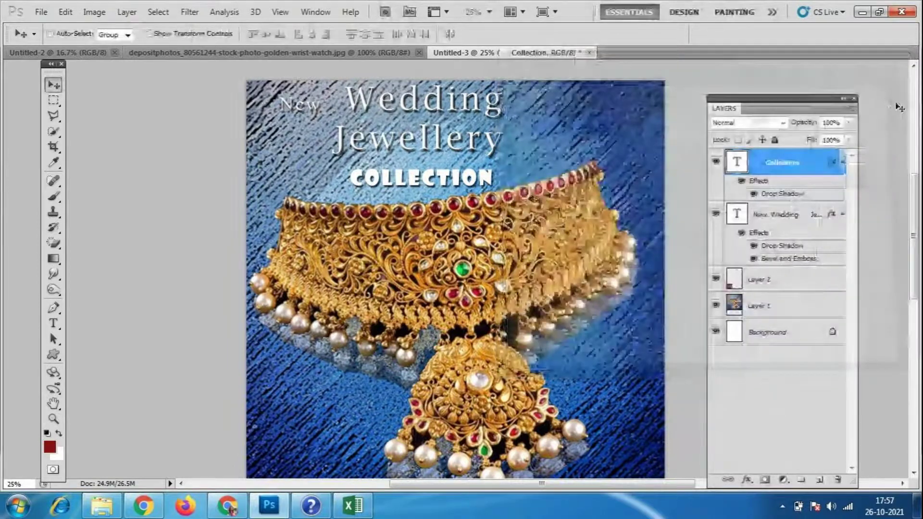
pyautogui.moveTo(437, 183)
pyautogui.mouseDown()
pyautogui.moveTo(492, 178)
pyautogui.moveTo(469, 187)
pyautogui.moveTo(471, 180)
pyautogui.mouseUp()
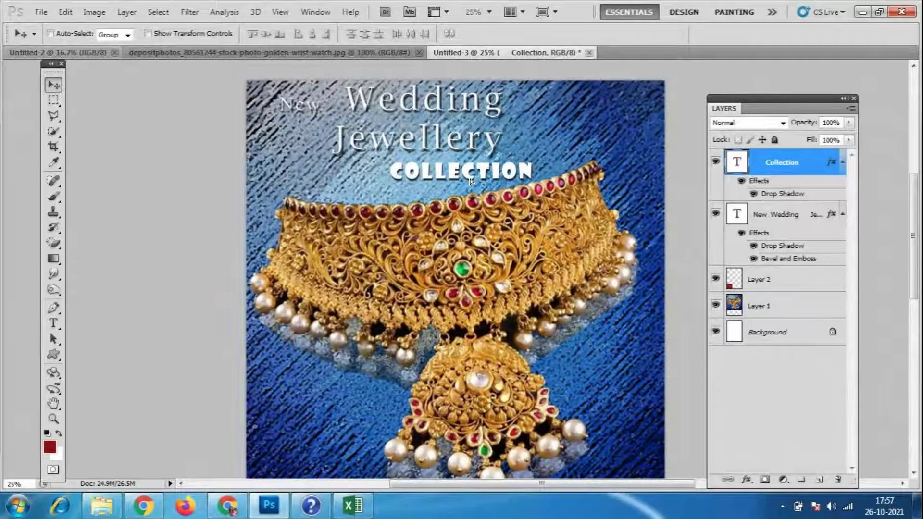
# - Try the Lucida Fax font on the word New in the title
pyautogui.click(750, 219)
pyautogui.press('t')
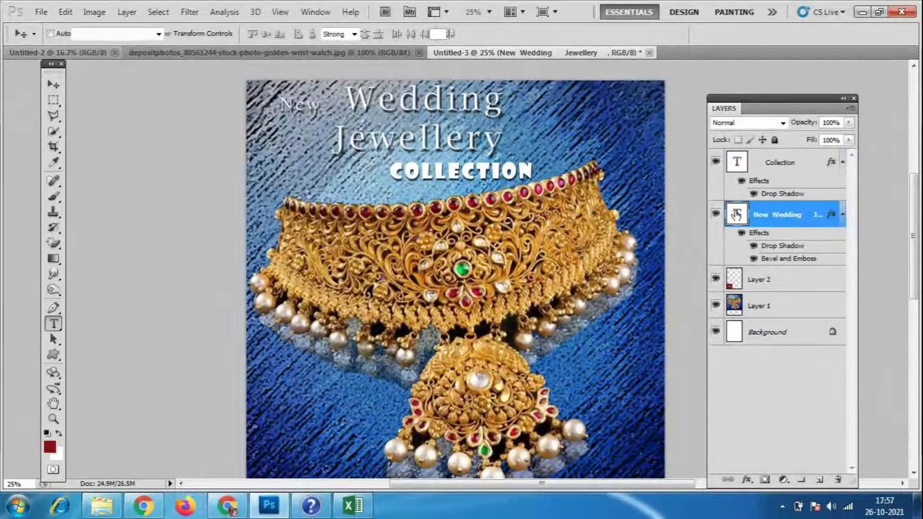
pyautogui.moveTo(321, 96); pyautogui.dragTo(281, 119)
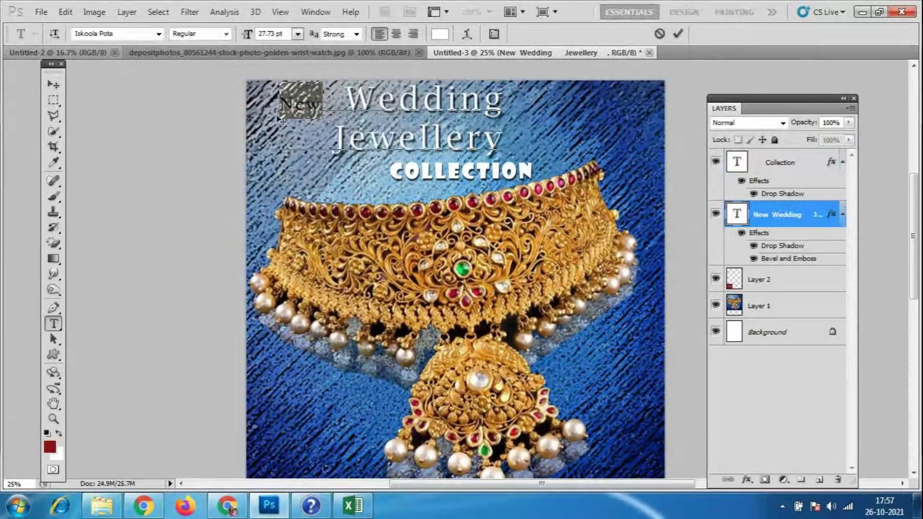
pyautogui.click(158, 34)
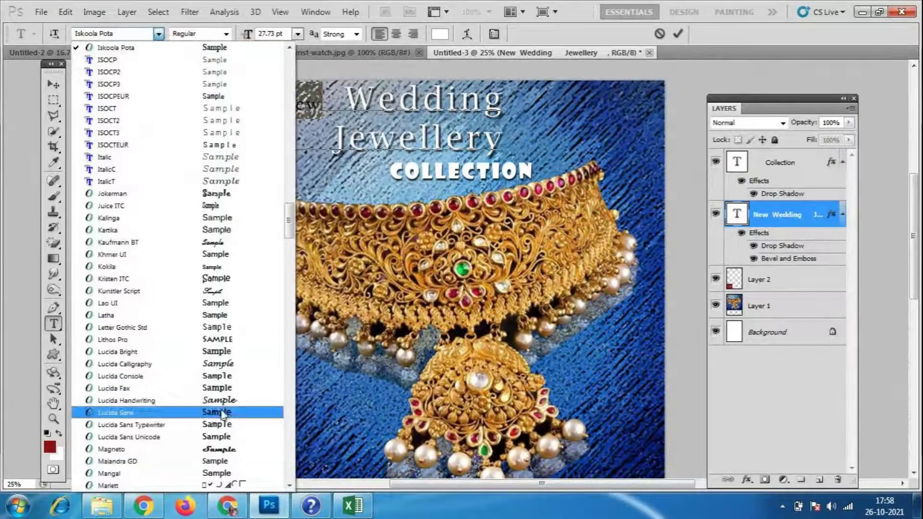
pyautogui.click(216, 389)
pyautogui.click(301, 33)
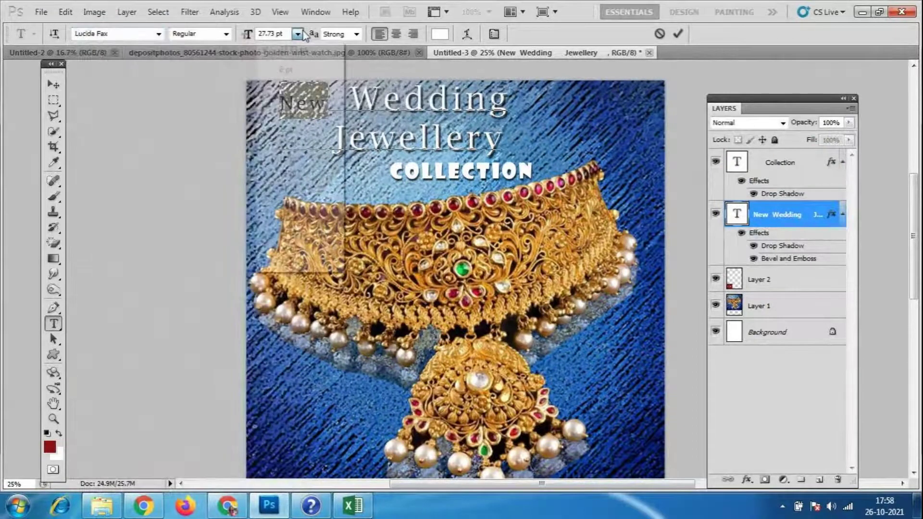
pyautogui.press('Escape')
# - Delete New so the headline reads Wedding Jewellery
pyautogui.click(321, 101)
pyautogui.moveTo(321, 101); pyautogui.dragTo(280, 103)
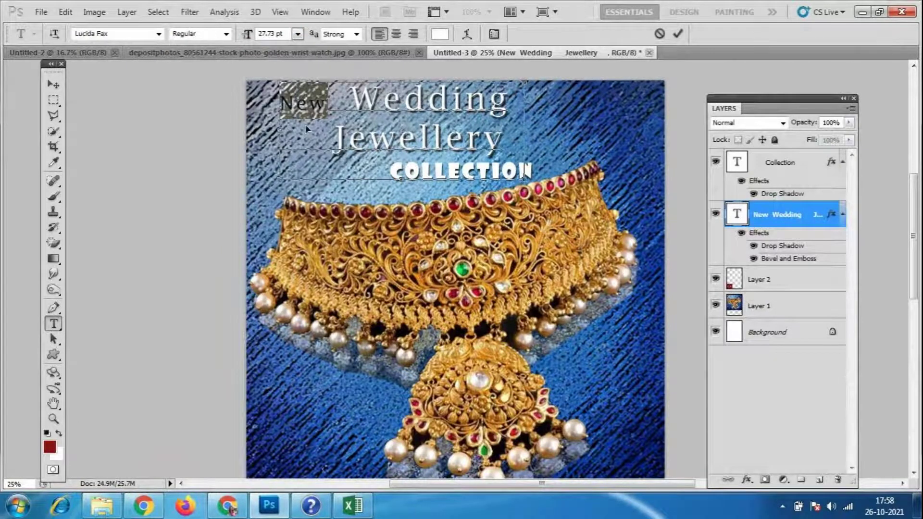
pyautogui.press('BackSpace')
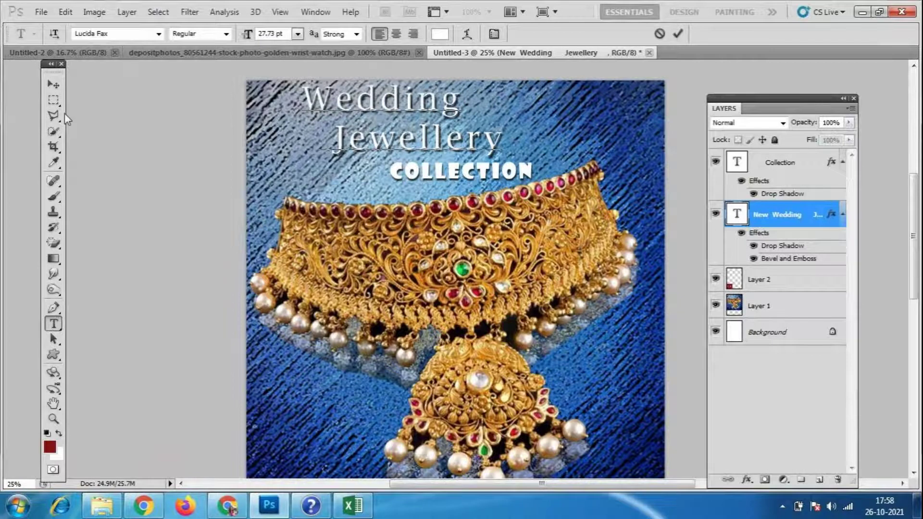
pyautogui.click(49, 90)
pyautogui.click(54, 324)
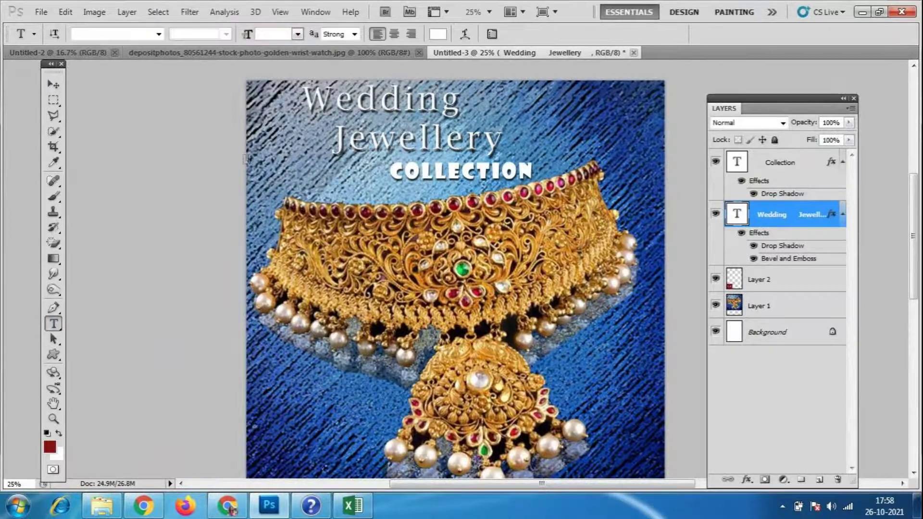
# - Add 'New' as its own text layer left of Jewellery, enlarged about 192 percent
pyautogui.click(256, 148)
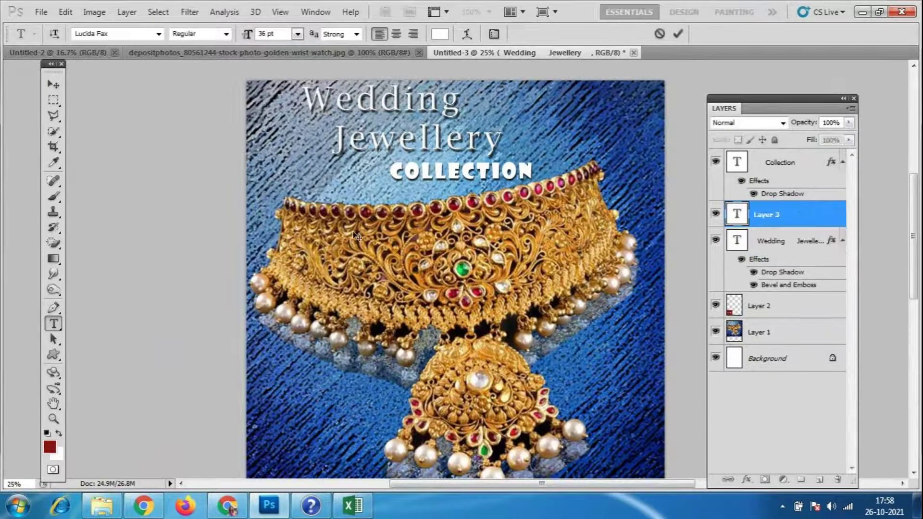
pyautogui.write('New')
pyautogui.click(53, 84)
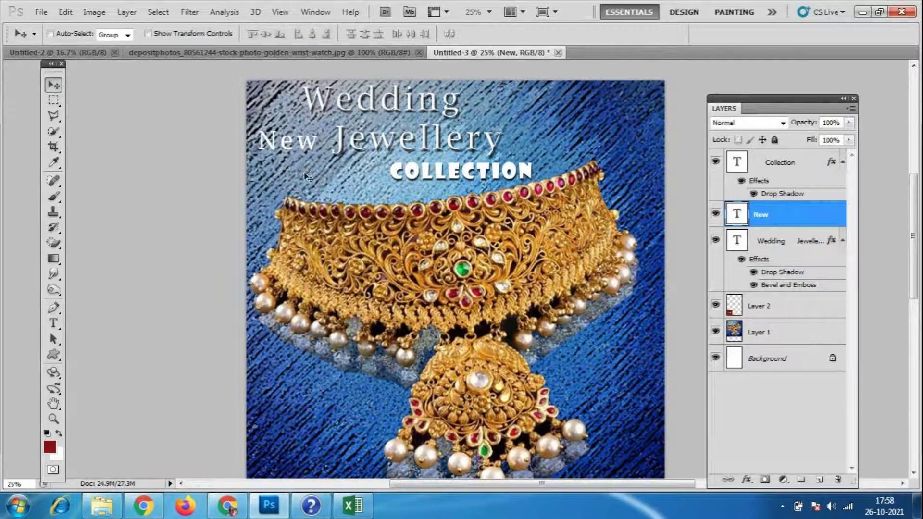
pyautogui.hotkey('ctrl', 't')
pyautogui.moveTo(326, 158)
pyautogui.mouseDown()
pyautogui.moveTo(366, 170)
pyautogui.moveTo(334, 135)
pyautogui.mouseUp()
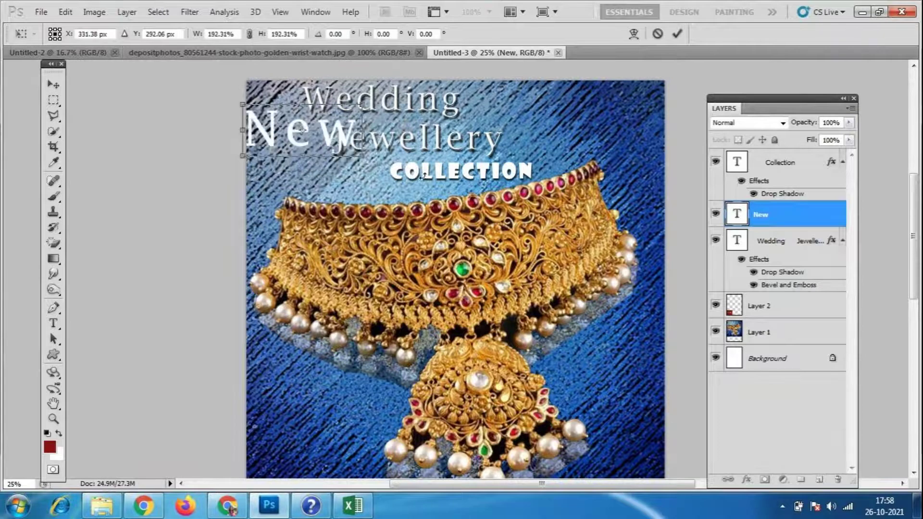
pyautogui.press('Return')
# - Move Wedding Jewellery to the right, leaving COLLECTION in place
pyautogui.click(772, 169)
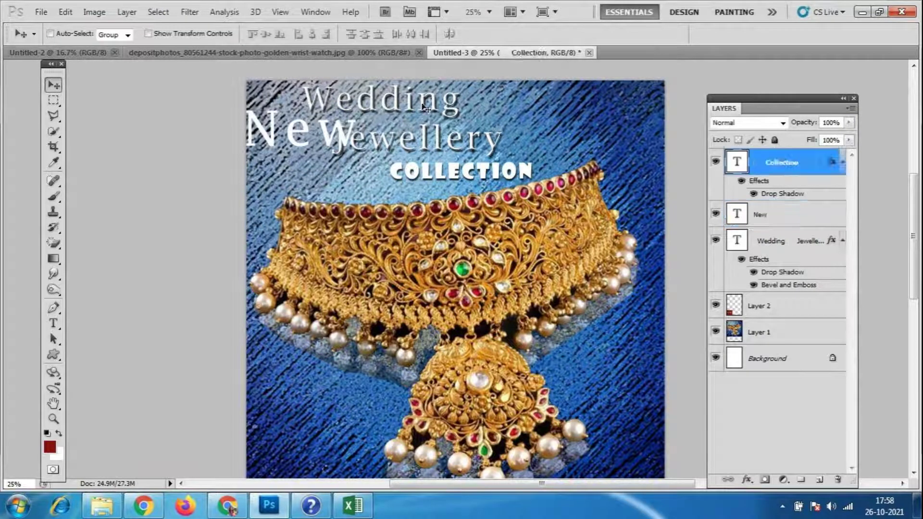
pyautogui.click(789, 245)
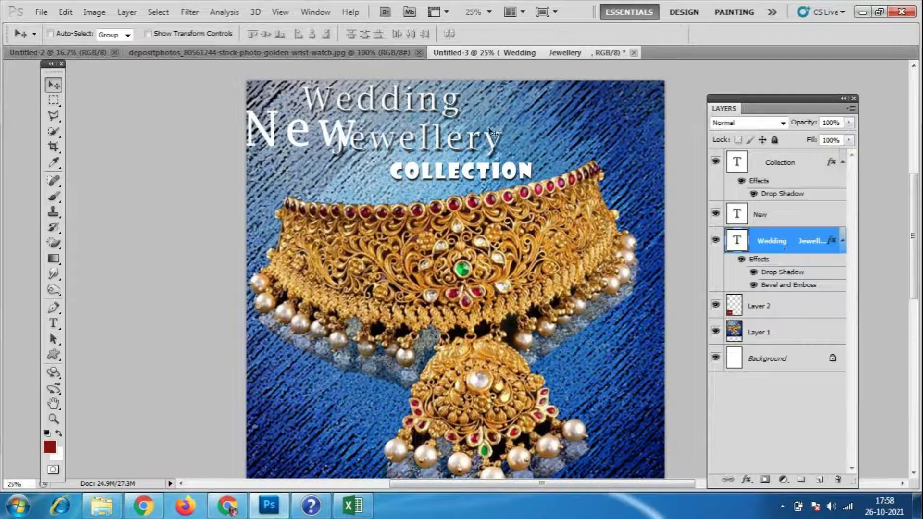
pyautogui.moveTo(490, 131); pyautogui.dragTo(561, 133)
pyautogui.click(795, 168)
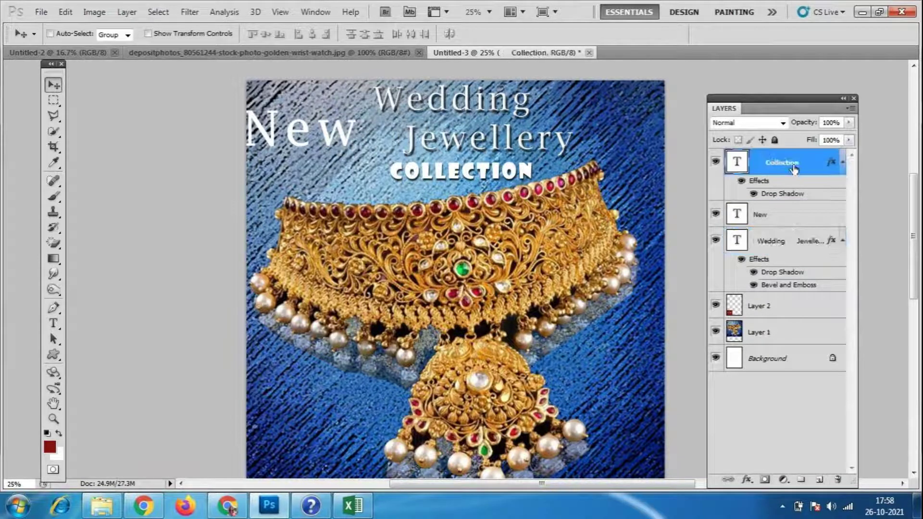
pyautogui.moveTo(337, 140); pyautogui.dragTo(346, 135)
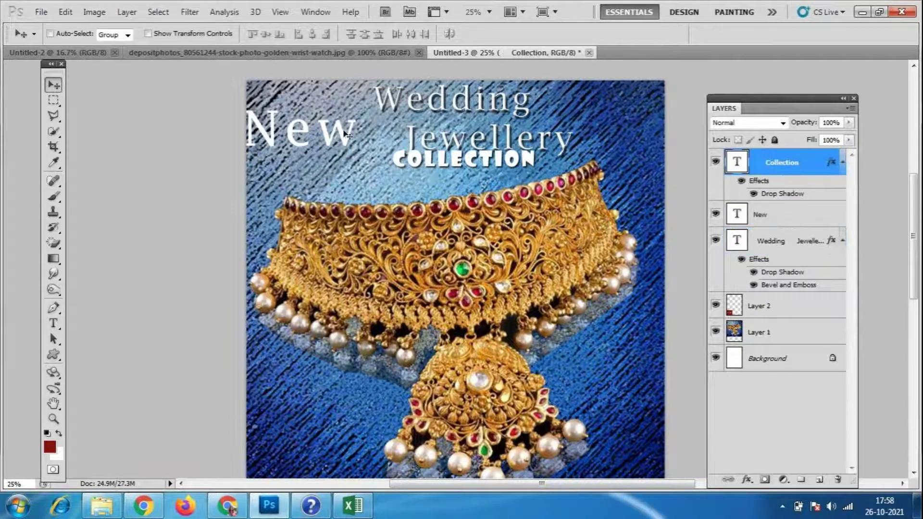
pyautogui.hotkey('ctrl', 'z')
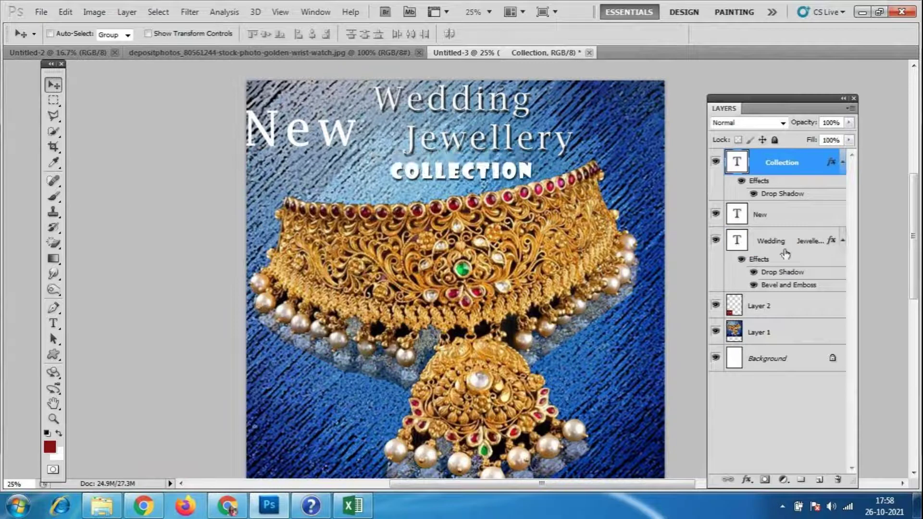
# - Shift New right and up, nudge Wedding Jewellery right, and move COLLECTION left beneath
pyautogui.click(764, 215)
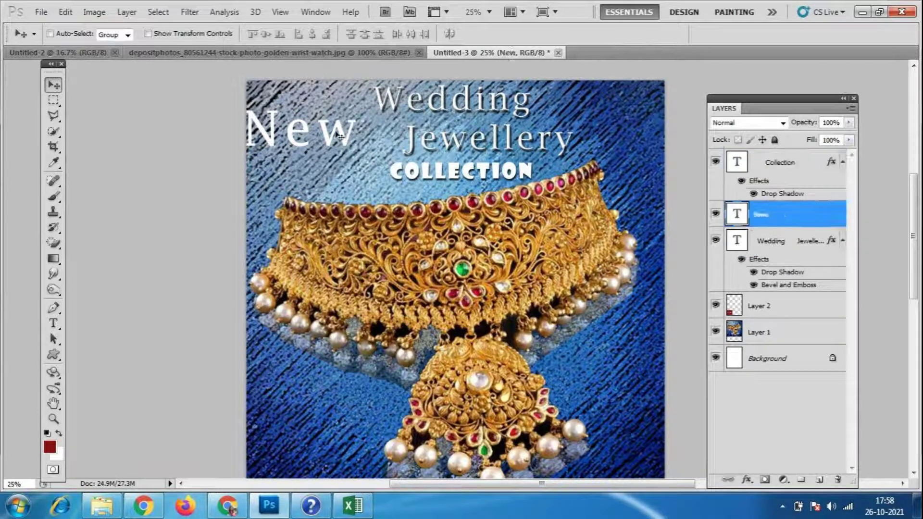
pyautogui.moveTo(338, 135); pyautogui.dragTo(355, 128)
pyautogui.click(793, 248)
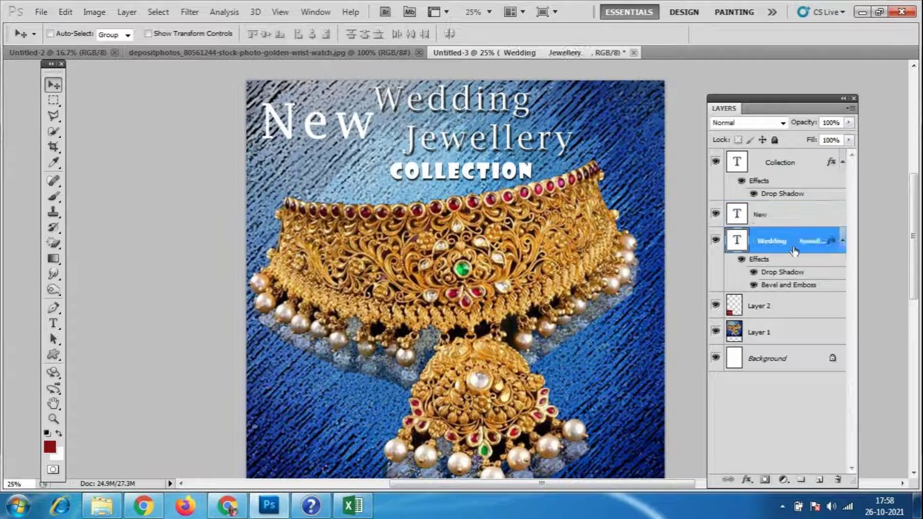
pyautogui.moveTo(517, 139); pyautogui.dragTo(530, 138)
pyautogui.click(789, 162)
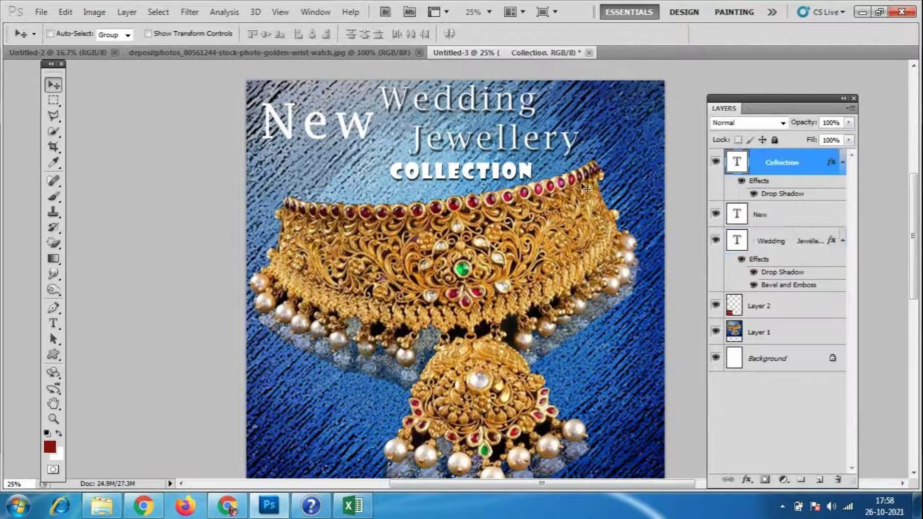
pyautogui.moveTo(509, 174); pyautogui.dragTo(451, 179)
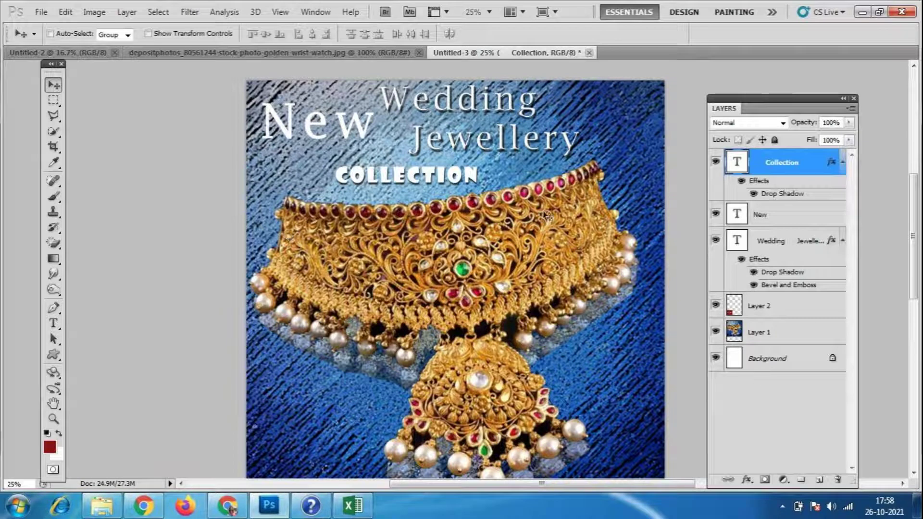
pyautogui.click(54, 100)
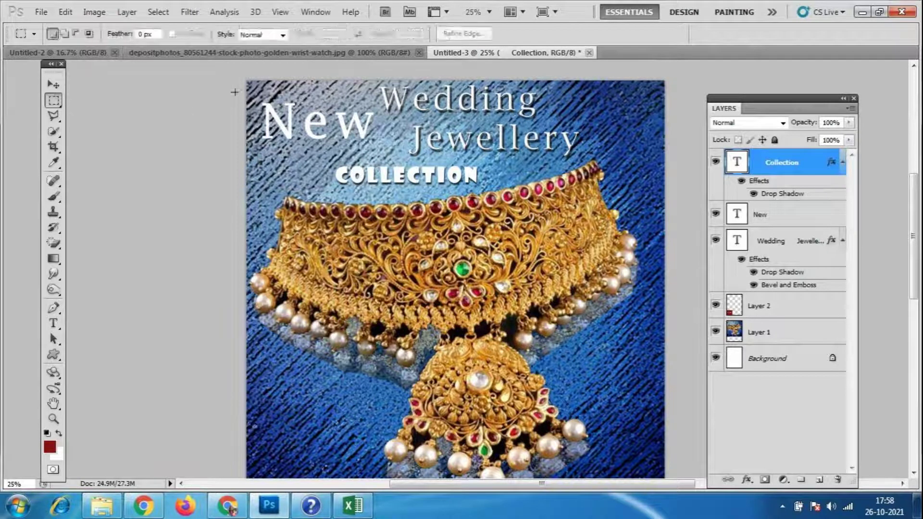
# - Fill a top-band selection on a new layer with the Simple set's white-to-yellow gradient
pyautogui.moveTo(247, 78)
pyautogui.mouseDown()
pyautogui.moveTo(612, 157)
pyautogui.moveTo(659, 158)
pyautogui.mouseUp()
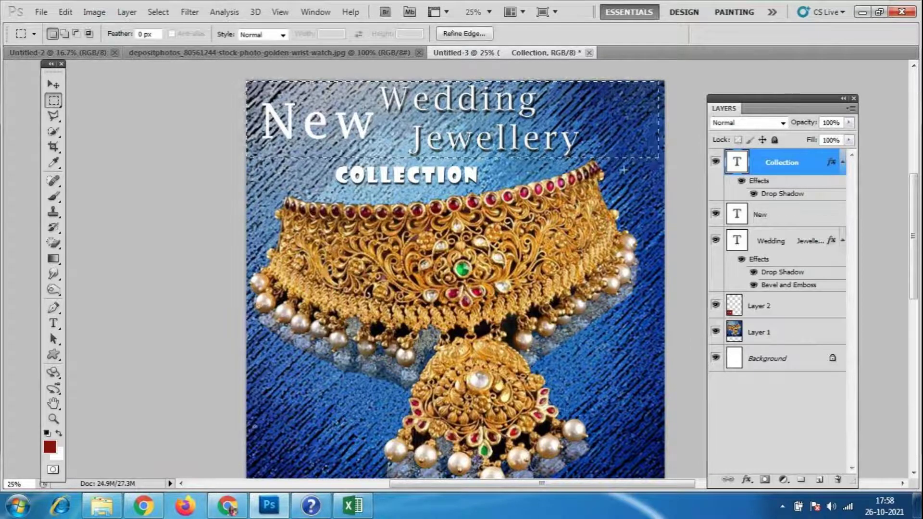
pyautogui.click(819, 480)
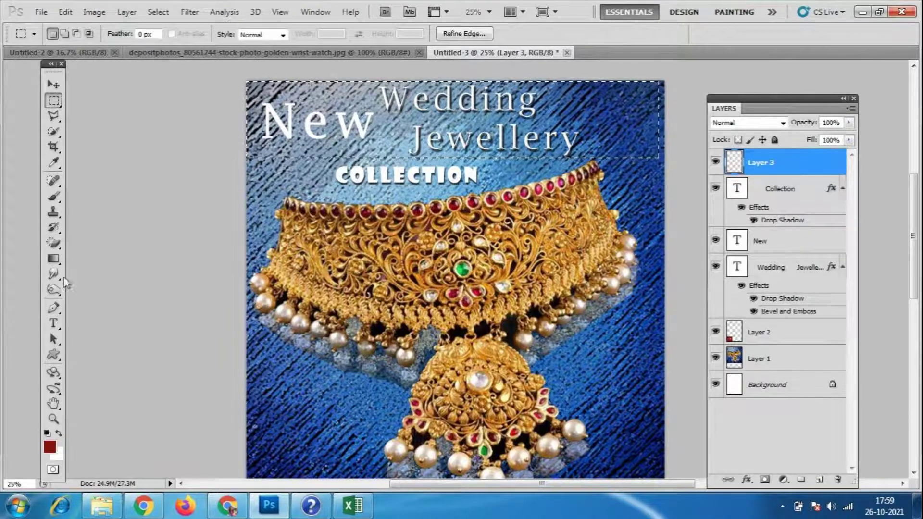
pyautogui.click(54, 259)
pyautogui.click(101, 34)
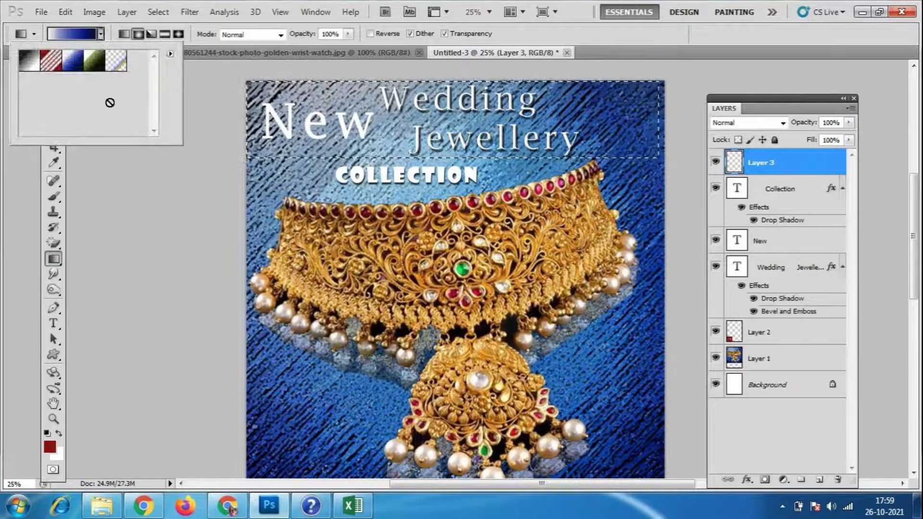
pyautogui.click(170, 55)
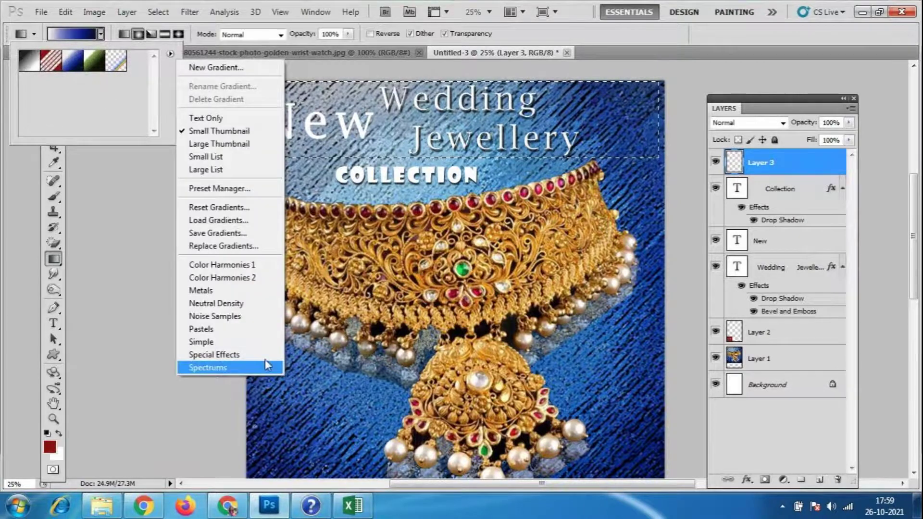
pyautogui.click(247, 342)
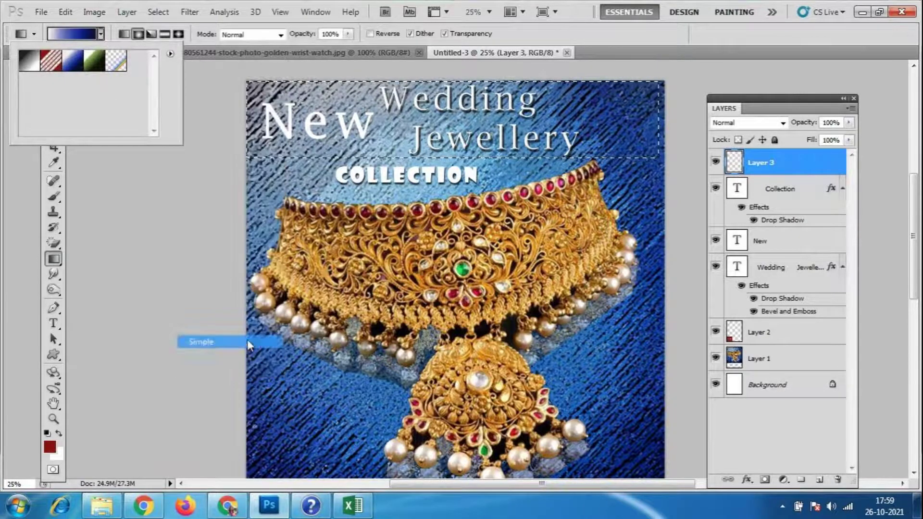
pyautogui.click(412, 196)
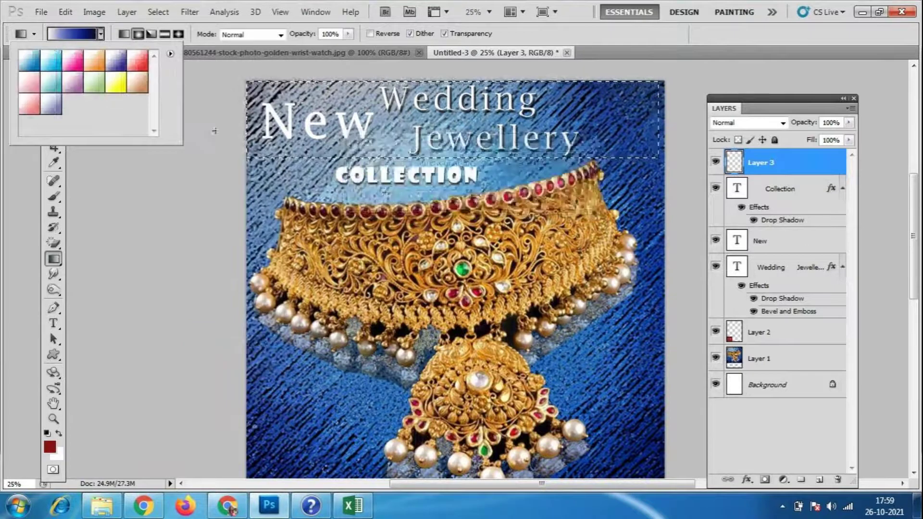
pyautogui.click(51, 81)
pyautogui.click(120, 84)
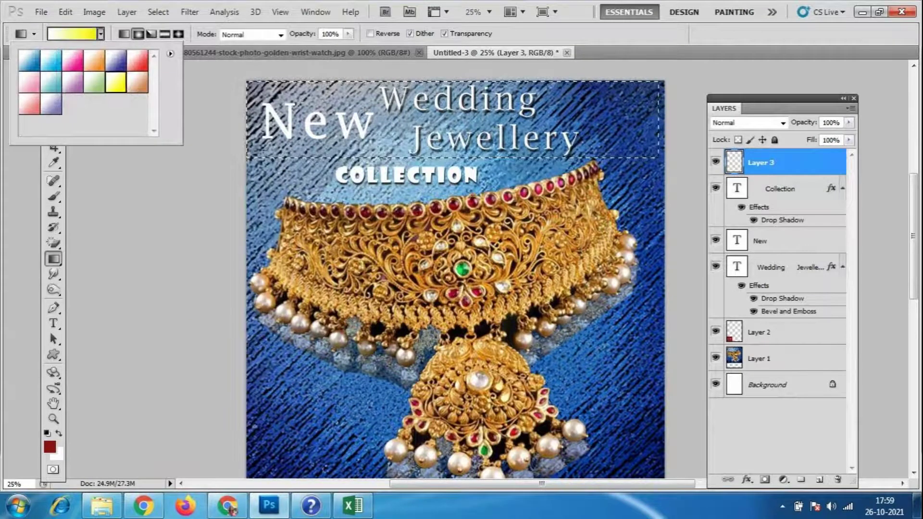
pyautogui.moveTo(248, 145); pyautogui.dragTo(655, 155)
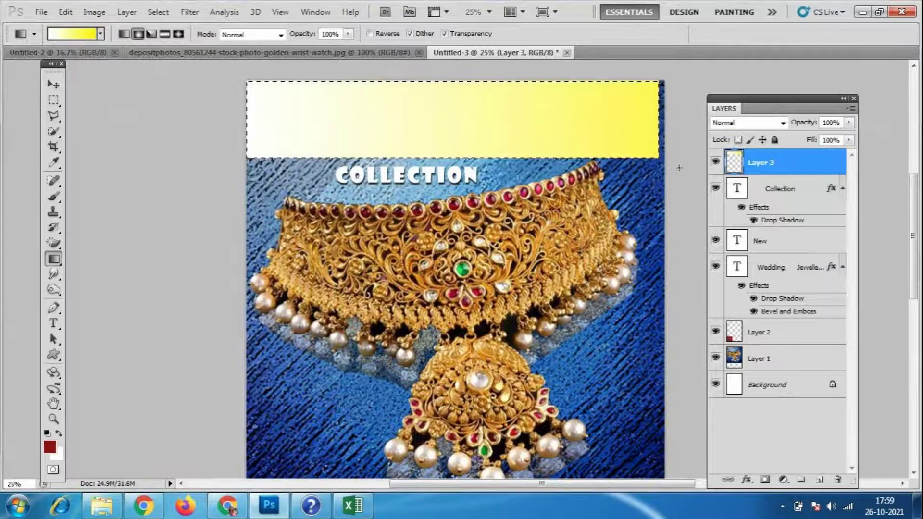
pyautogui.hotkey('ctrl', 'd')
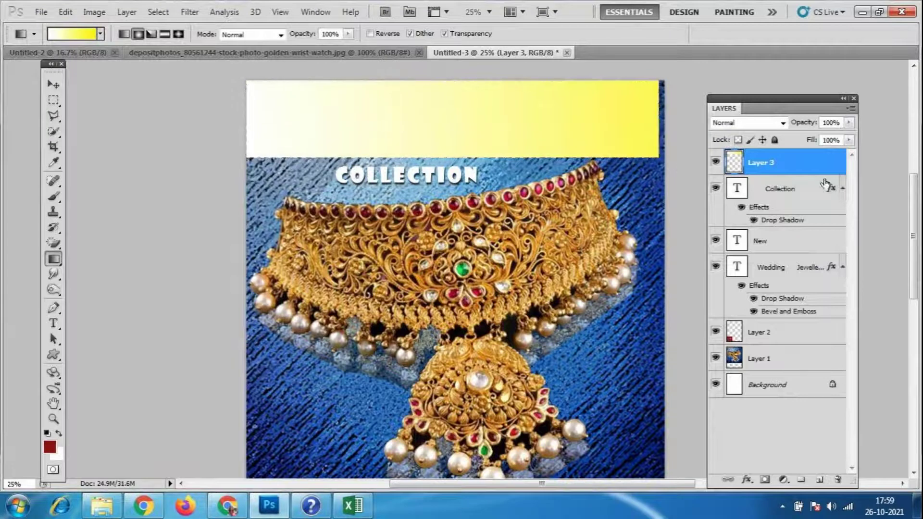
# - Set the gradient layer to 45% opacity, move it below Layer 2, and hide it
pyautogui.click(836, 122)
pyautogui.write('30')
pyautogui.press('BackSpace')
pyautogui.press('BackSpace')
pyautogui.write('45')
pyautogui.click(54, 84)
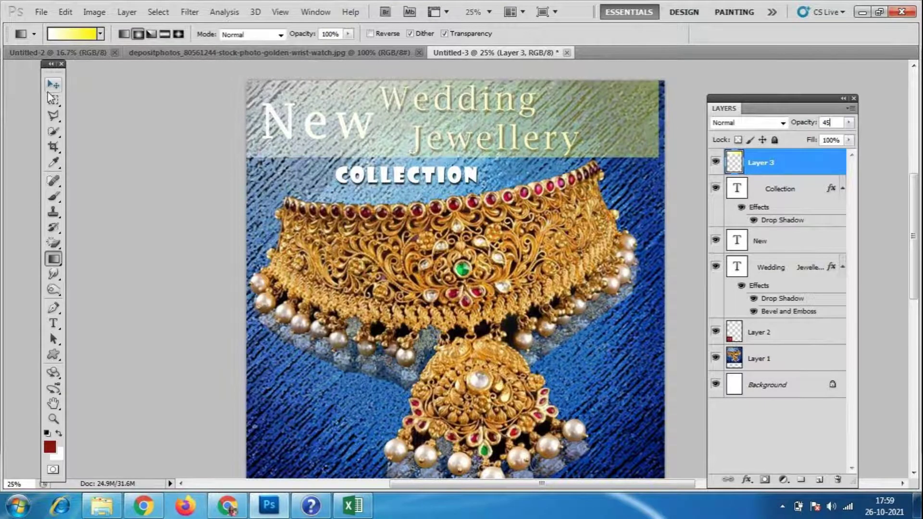
pyautogui.moveTo(765, 162); pyautogui.dragTo(804, 345)
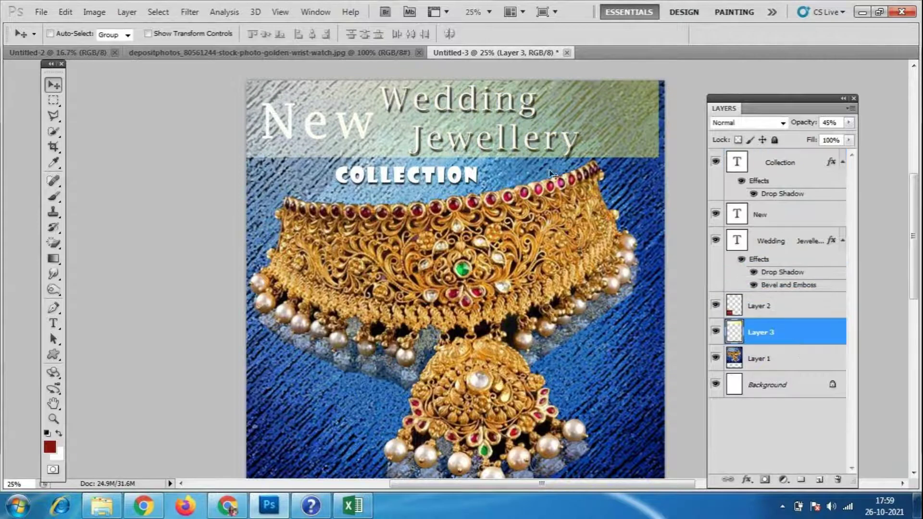
pyautogui.click(716, 332)
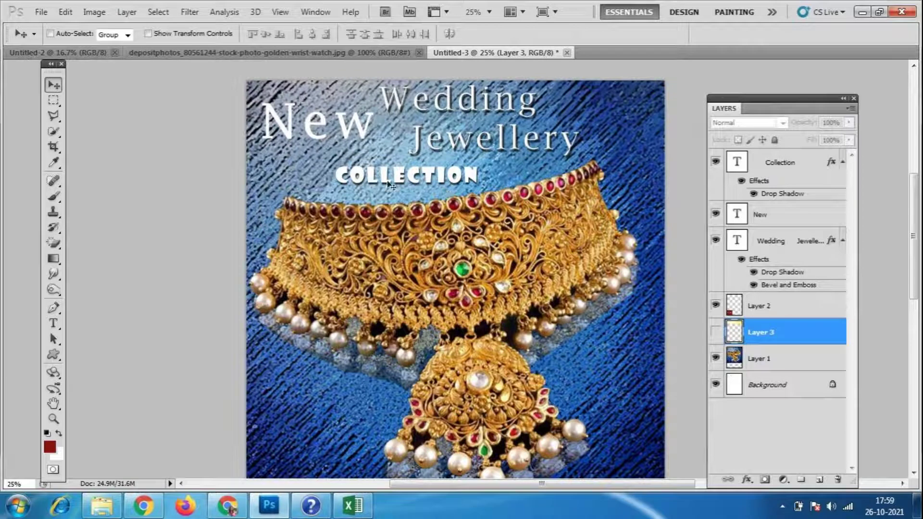
# - Choose an ornate frame custom shape, then draw and undo a red test frame across the top
pyautogui.click(53, 354)
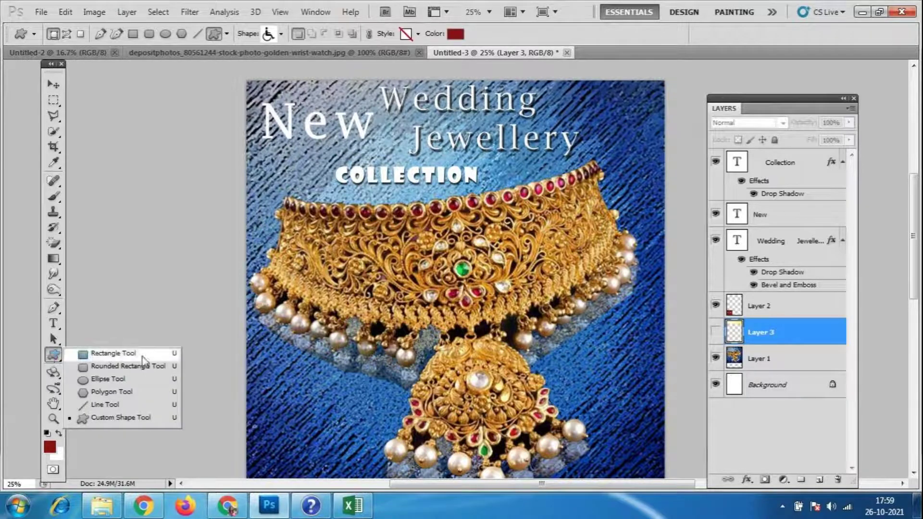
pyautogui.click(112, 419)
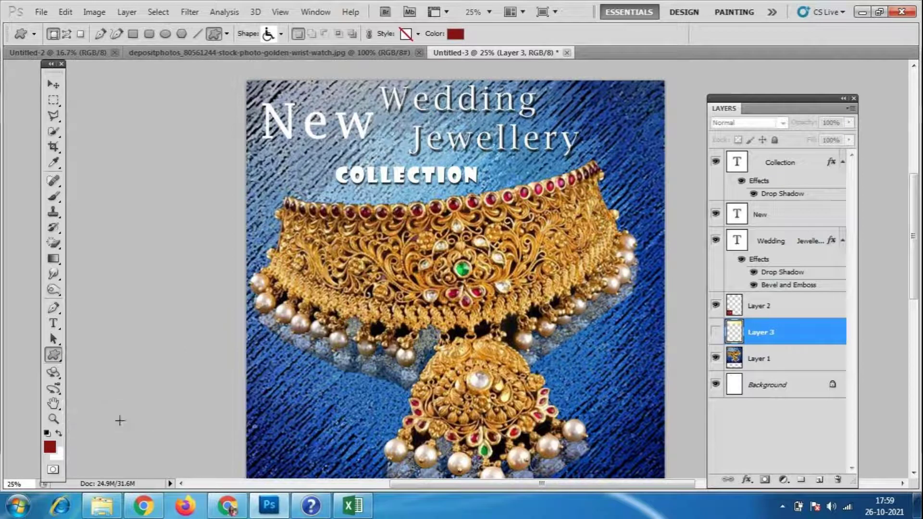
pyautogui.click(53, 355)
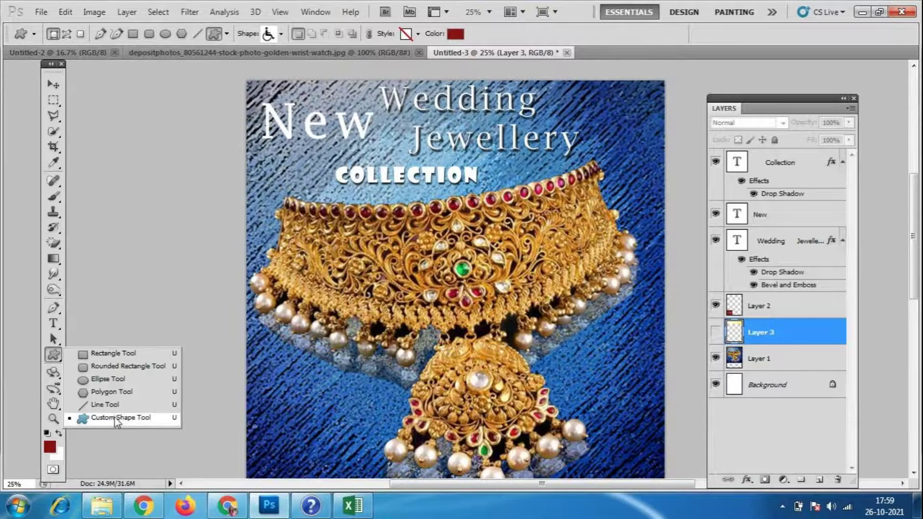
pyautogui.click(115, 419)
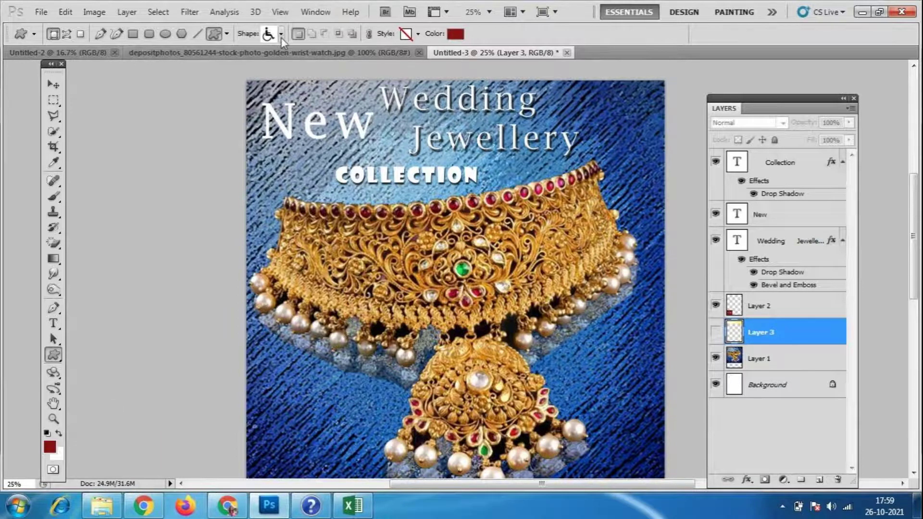
pyautogui.click(281, 35)
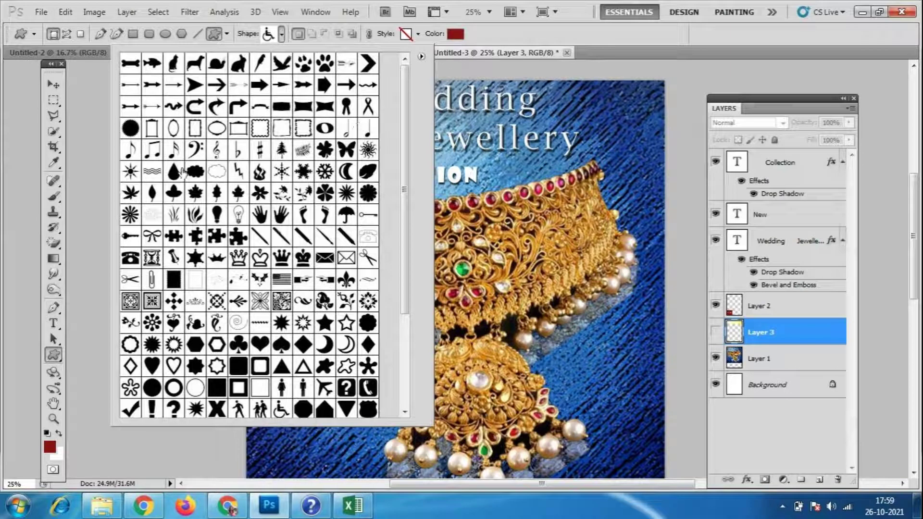
pyautogui.click(195, 284)
pyautogui.doubleClick(195, 284)
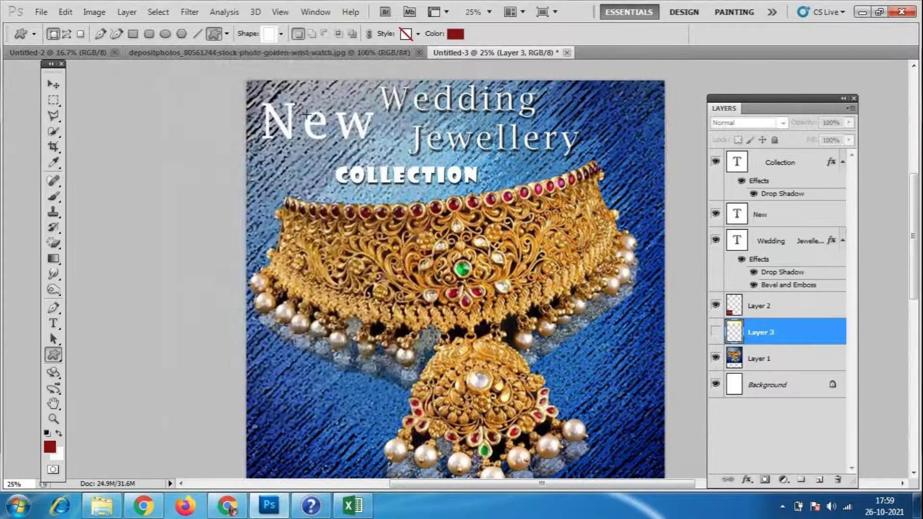
pyautogui.moveTo(255, 82); pyautogui.dragTo(651, 211)
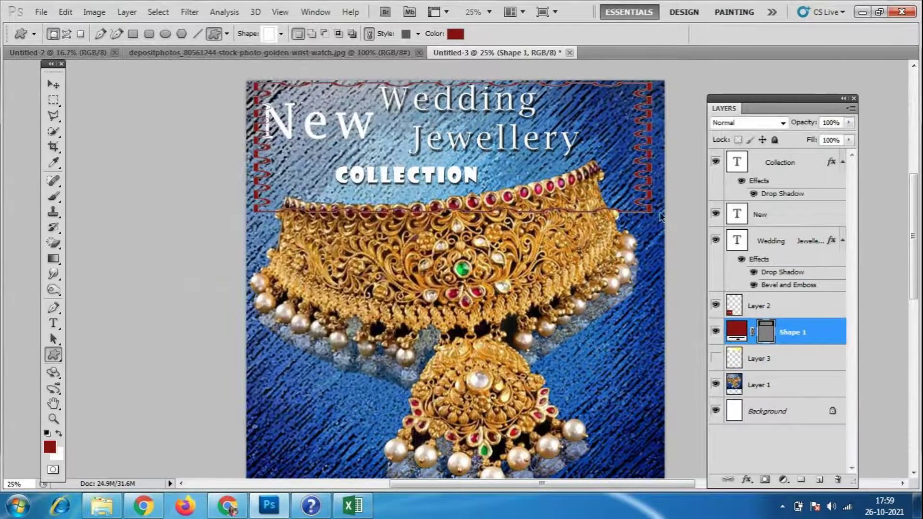
pyautogui.hotkey('ctrl', 'z')
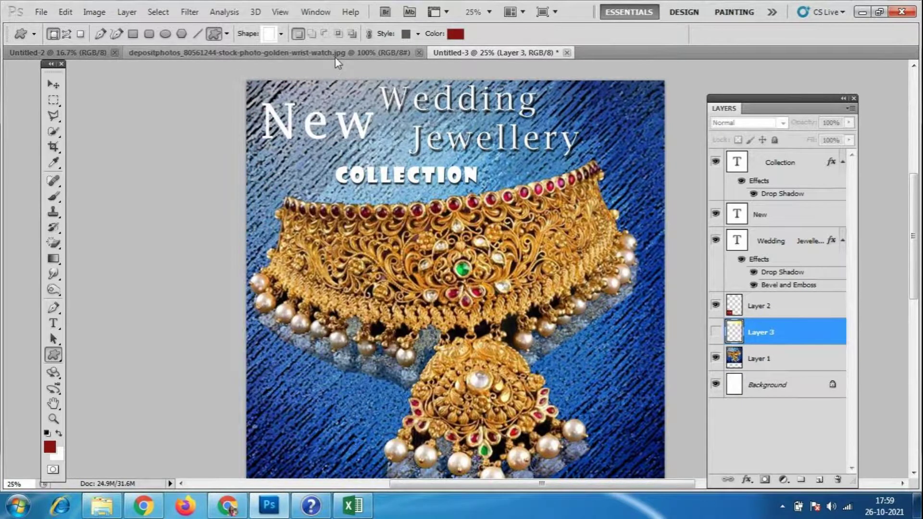
# - Browse the custom shape library and pick the decorative frame shape
pyautogui.click(281, 34)
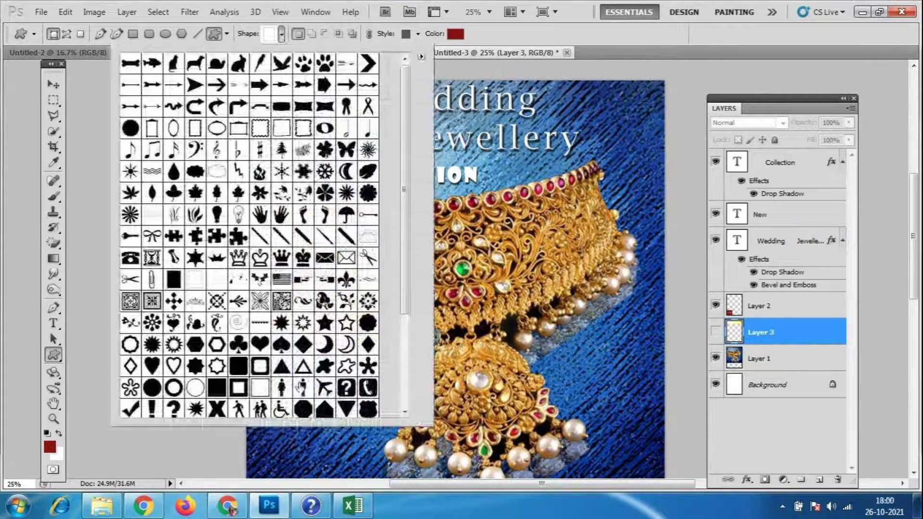
pyautogui.scroll(-1, 313, 360)
pyautogui.scroll(-1, 332, 322)
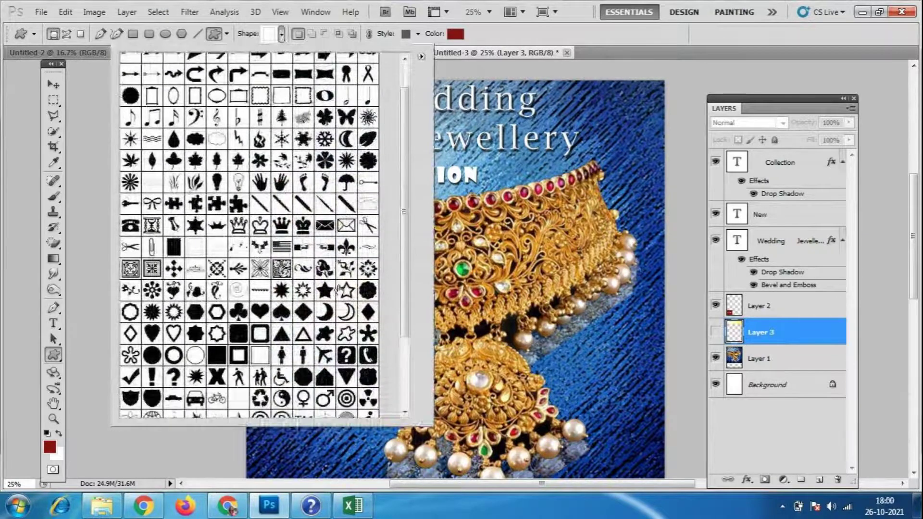
pyautogui.scroll(-1, 344, 290)
pyautogui.scroll(-1, 344, 290)
pyautogui.scroll(1, 342, 286)
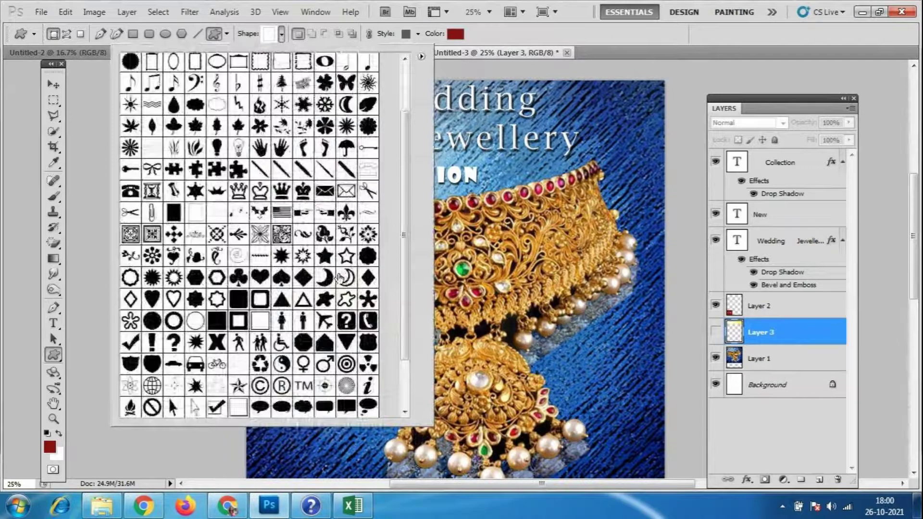
pyautogui.scroll(1, 339, 284)
pyautogui.scroll(1, 336, 281)
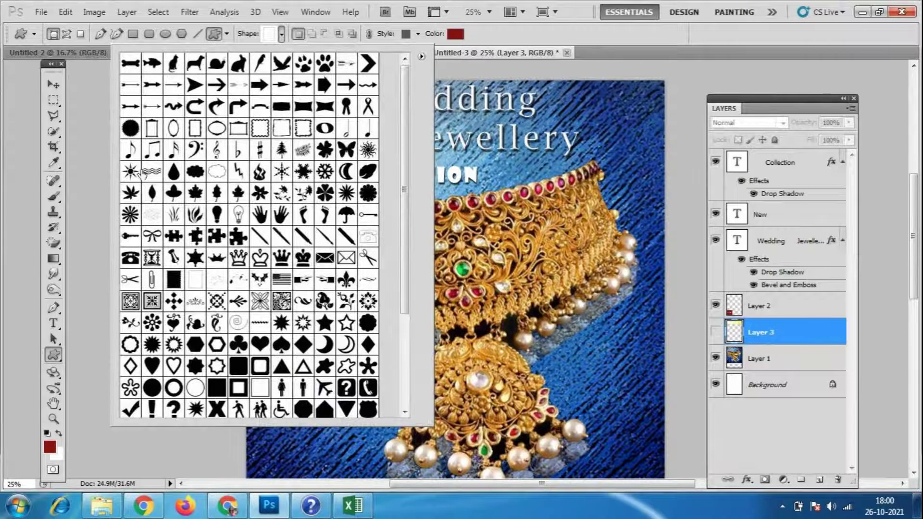
pyautogui.scroll(-1, 310, 159)
pyautogui.scroll(-2, 322, 188)
pyautogui.scroll(-3, 326, 197)
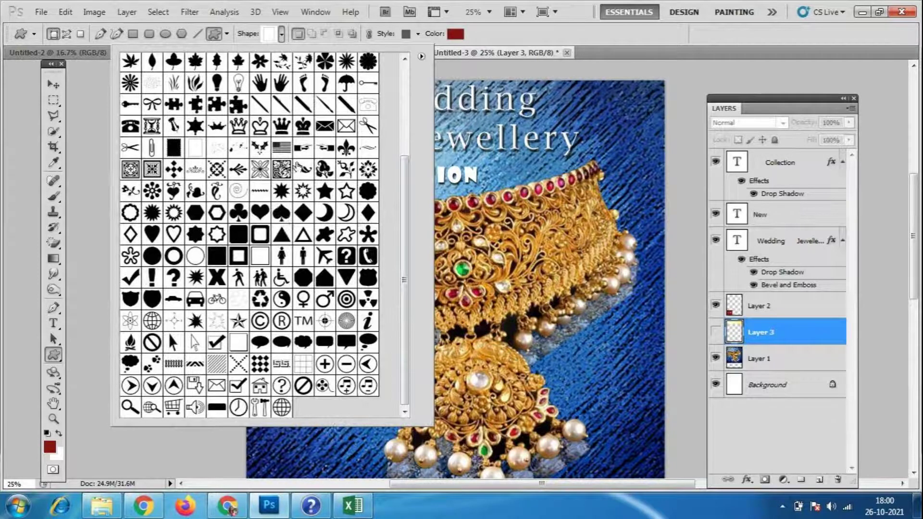
pyautogui.scroll(1, 363, 195)
pyautogui.scroll(2, 364, 198)
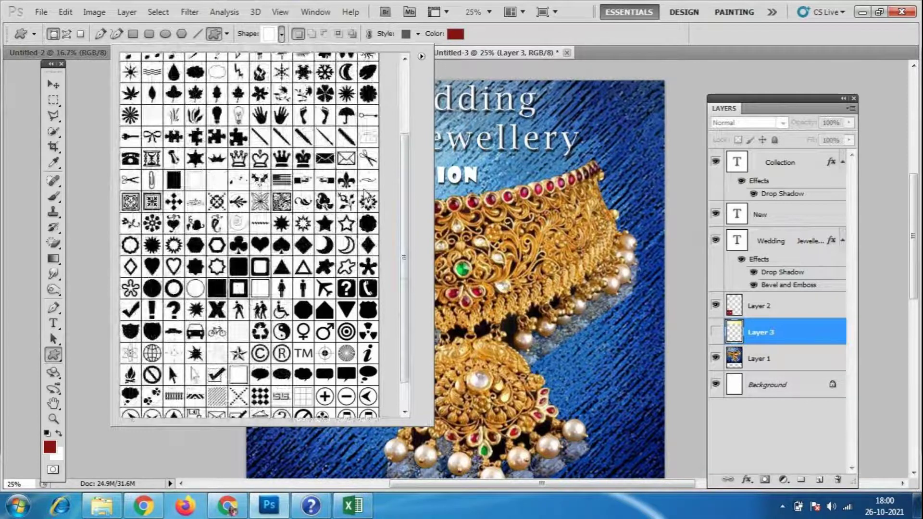
pyautogui.scroll(5, 365, 194)
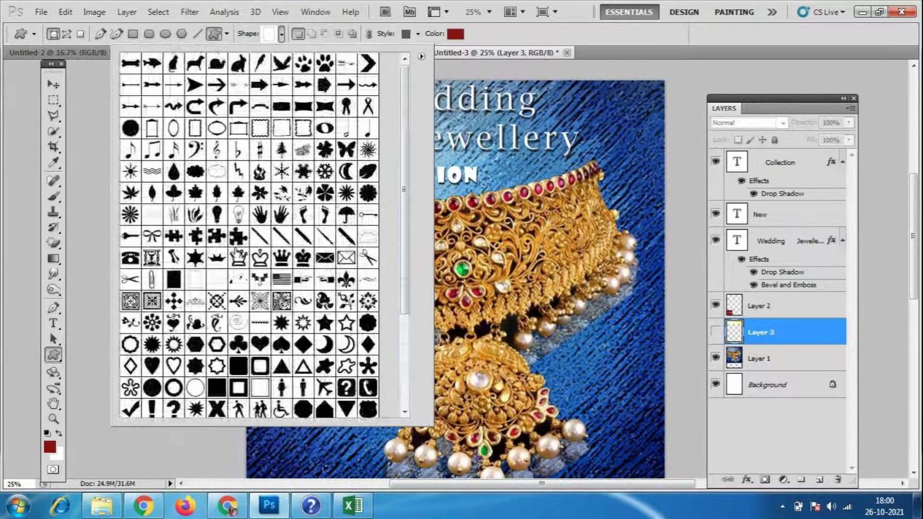
pyautogui.scroll(-6, 365, 194)
pyautogui.doubleClick(130, 168)
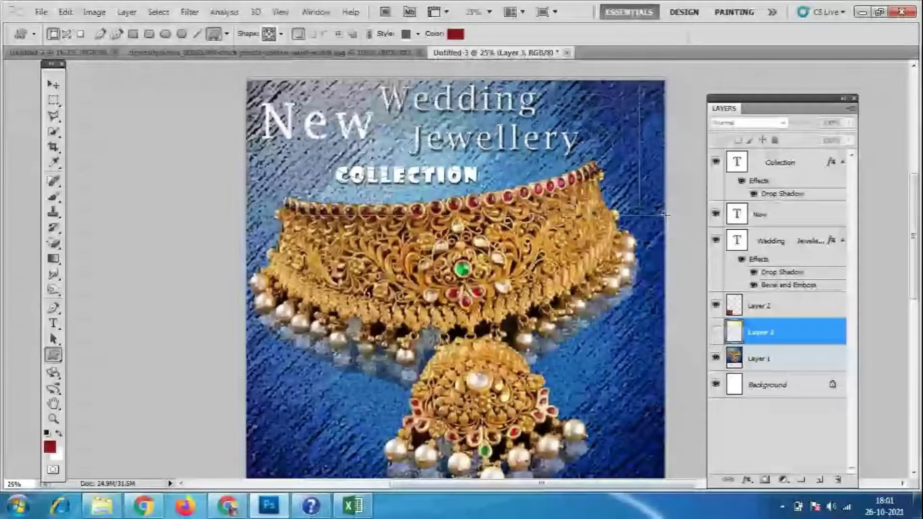
pyautogui.moveTo(665, 215); pyautogui.dragTo(665, 214)
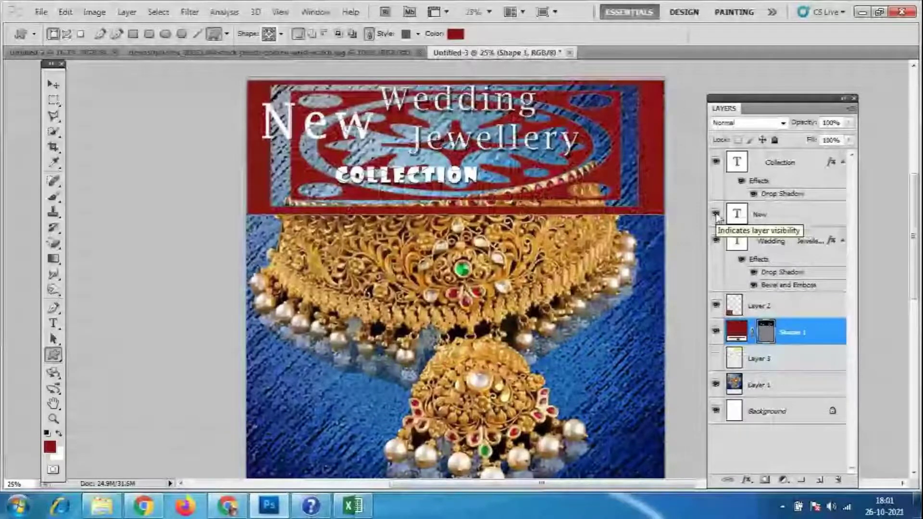
pyautogui.hotkey('ctrl', 'z')
pyautogui.rightClick(54, 100)
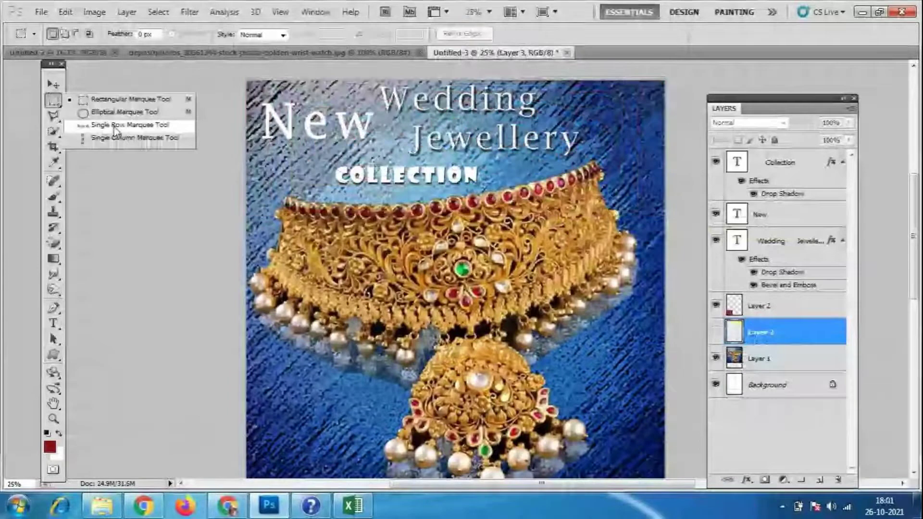
pyautogui.click(114, 126)
pyautogui.click(473, 117)
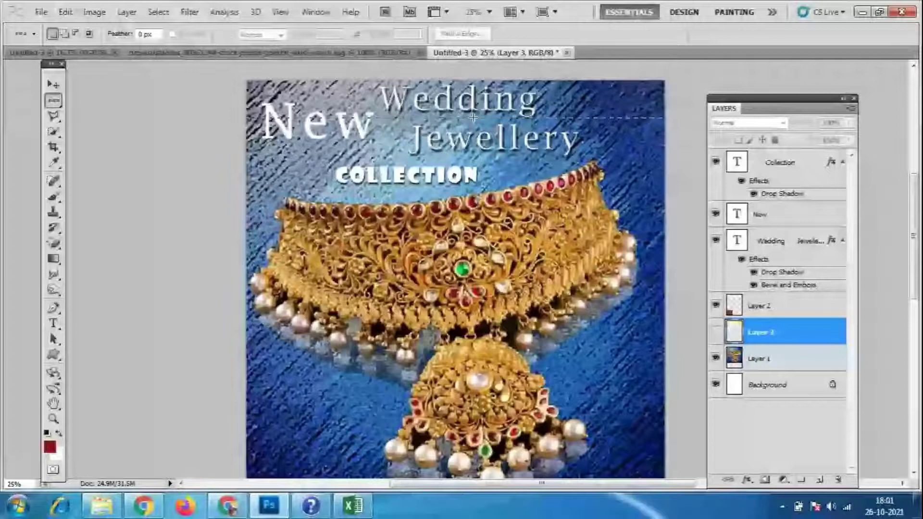
pyautogui.press('u')
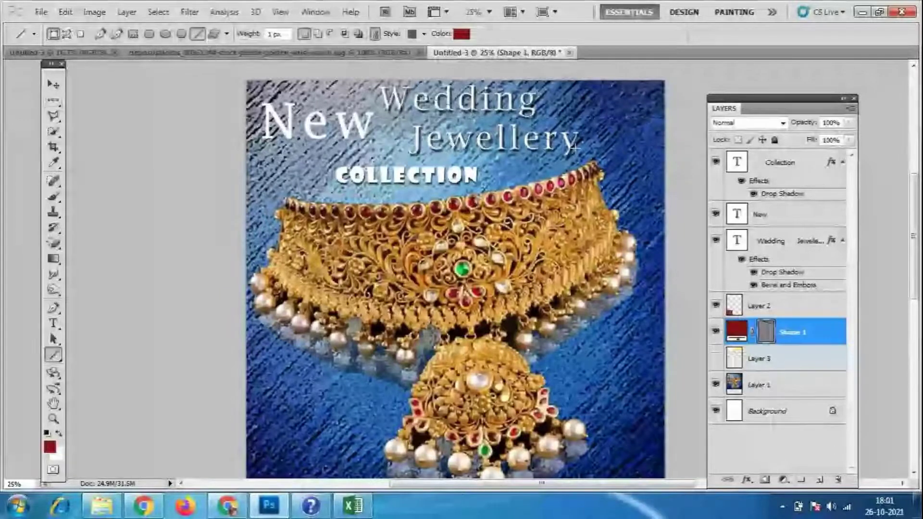
pyautogui.rightClick(53, 355)
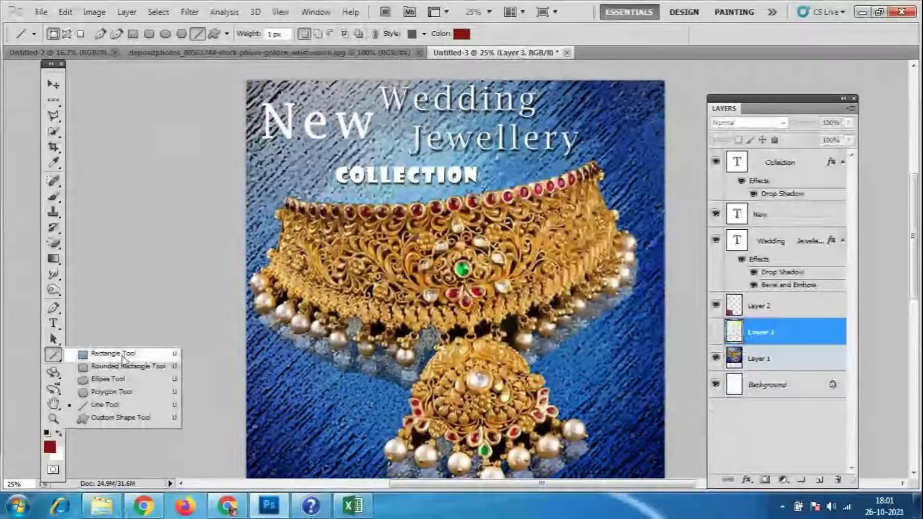
# - Draw a dark-red Shape 1 rectangle across the poster's top band from its top-left corner
pyautogui.click(114, 353)
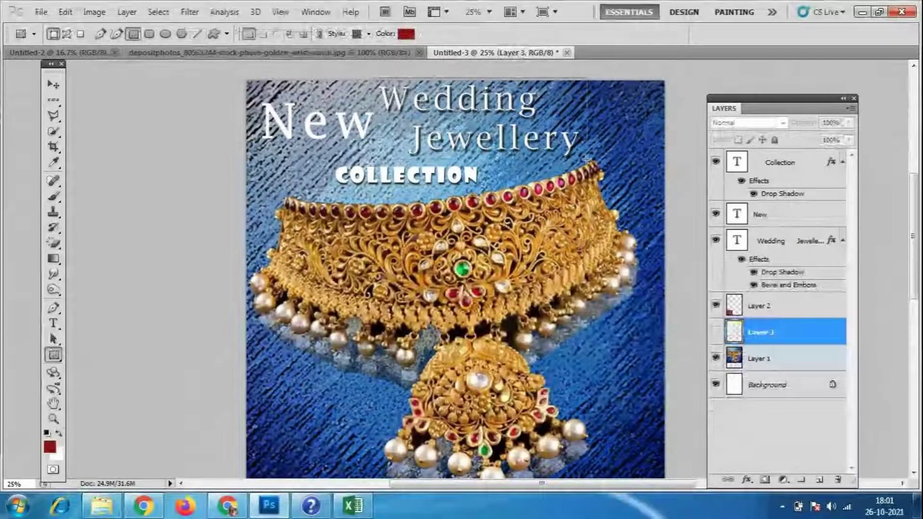
pyautogui.moveTo(373, 80); pyautogui.dragTo(594, 160)
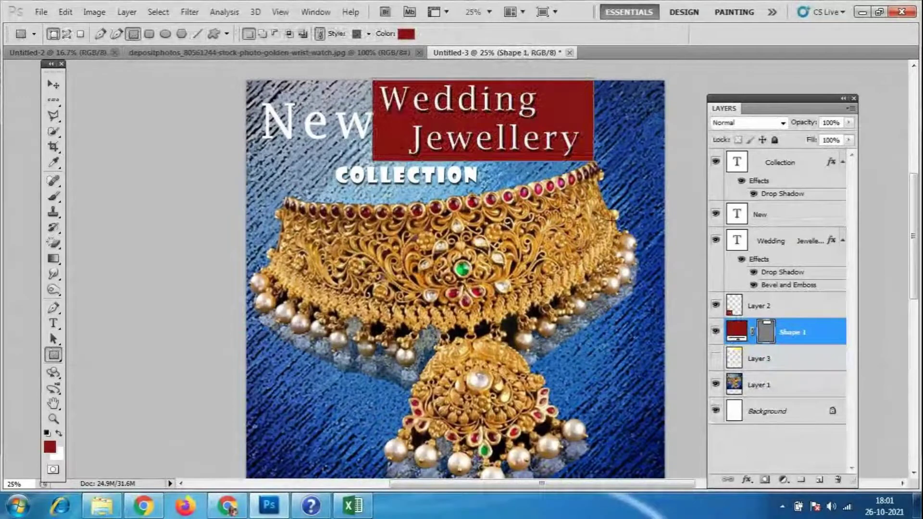
pyautogui.hotkey('ctrl', 'z')
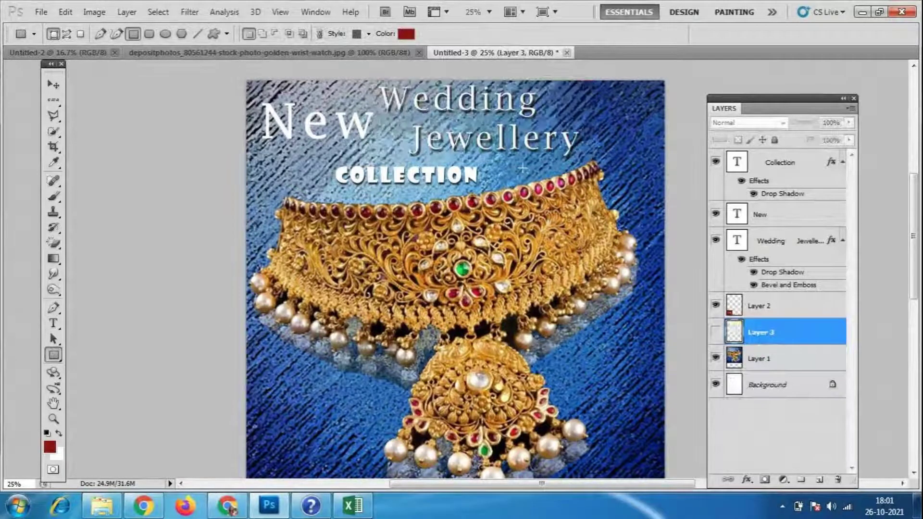
pyautogui.moveTo(260, 77); pyautogui.dragTo(664, 161)
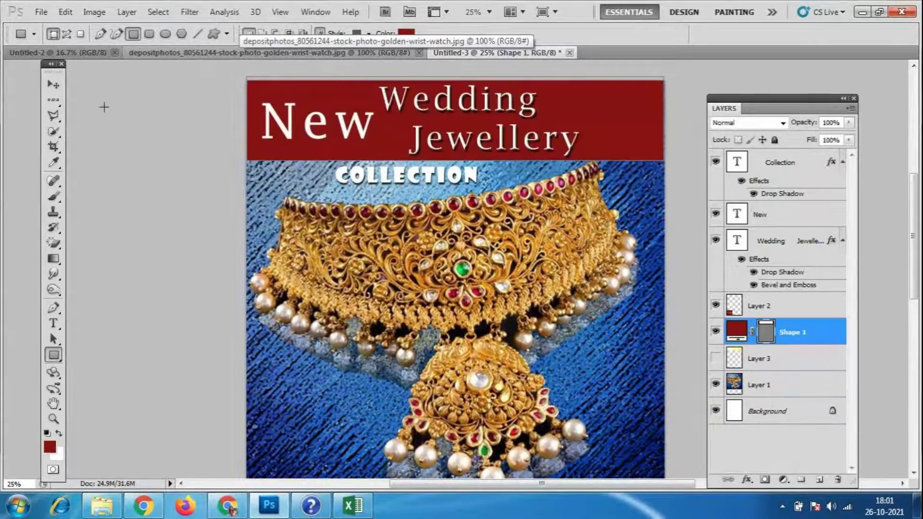
pyautogui.press('v')
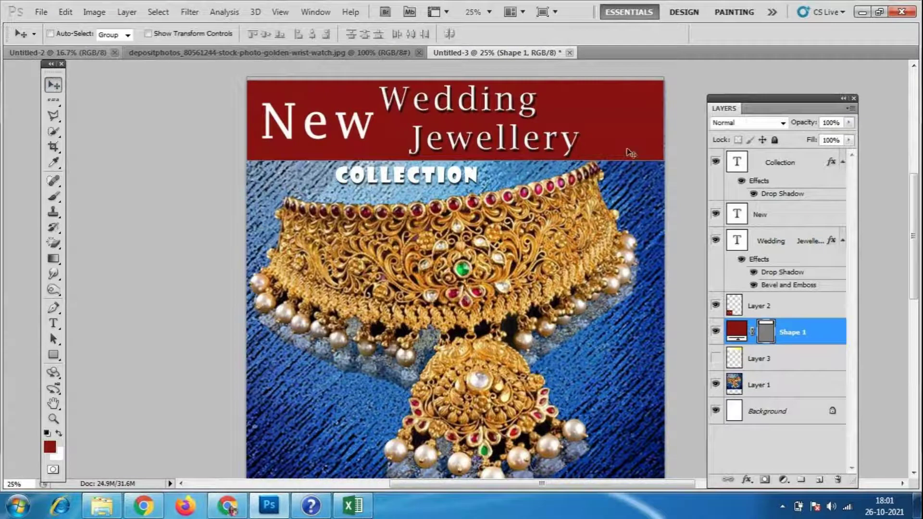
# - Shift the red banner slightly and widen it to the poster's right edge
pyautogui.moveTo(629, 149); pyautogui.dragTo(623, 155)
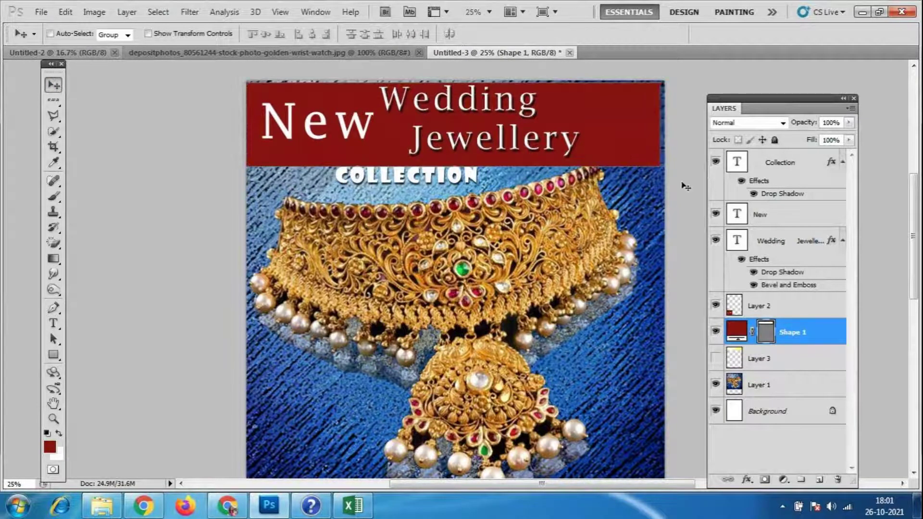
pyautogui.hotkey('ctrl', 't')
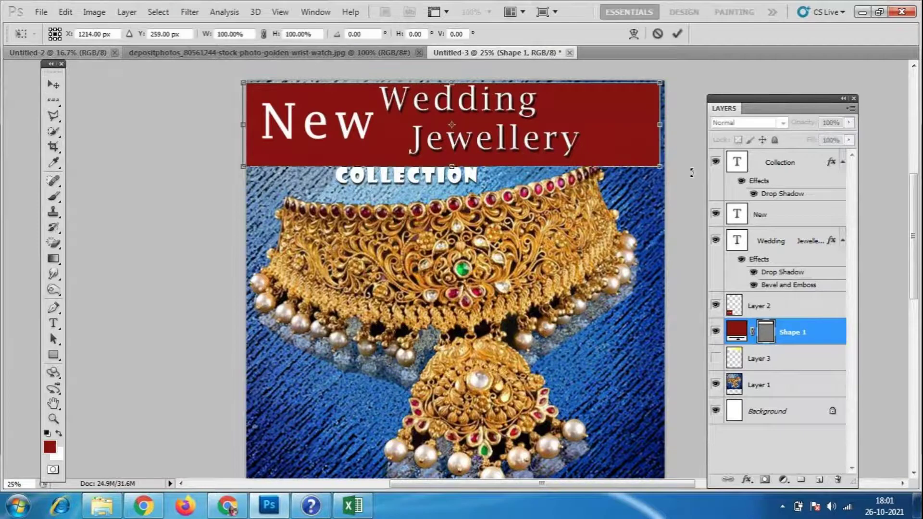
pyautogui.moveTo(658, 129); pyautogui.dragTo(668, 125)
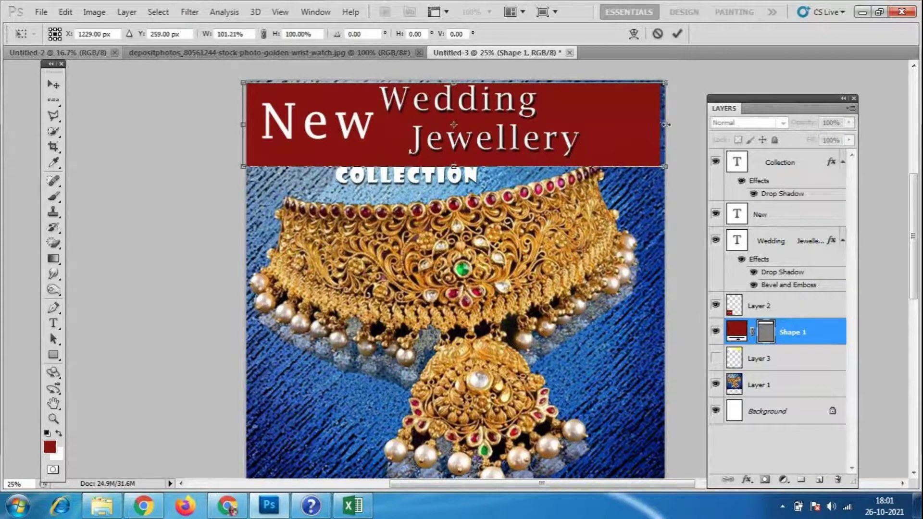
pyautogui.press('Return')
pyautogui.hotkey('shift', 'Up')
pyautogui.hotkey('shift', 'Up')
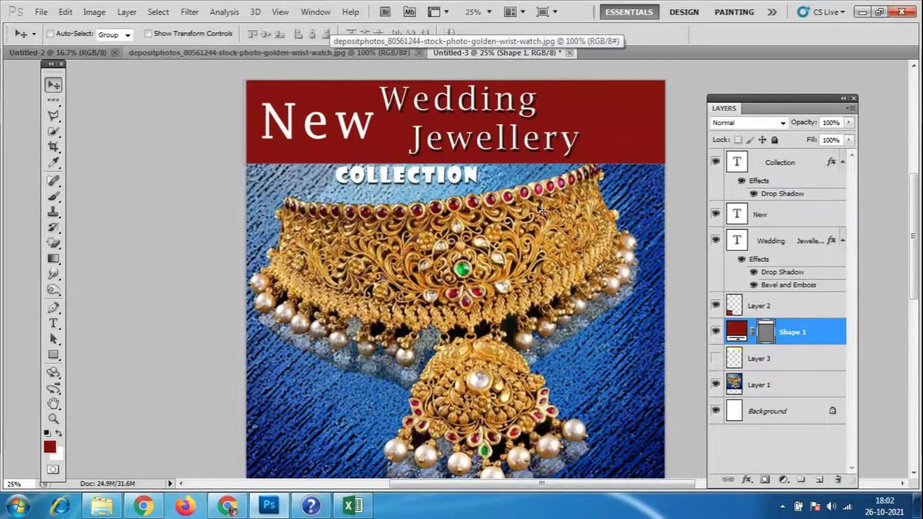
# - Adjust the banner's height so its bottom edge reaches behind COLLECTION
pyautogui.hotkey('ctrl', 't')
pyautogui.moveTo(454, 164); pyautogui.dragTo(454, 185)
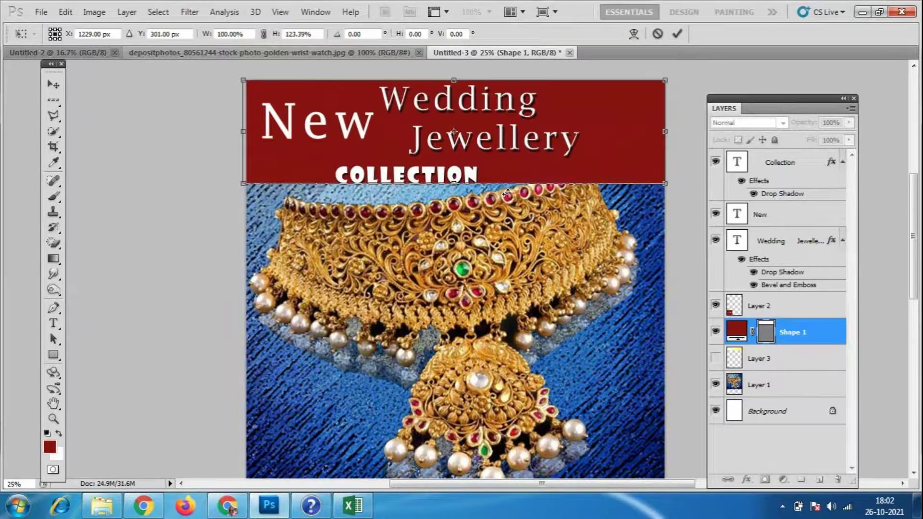
pyautogui.press('Return')
pyautogui.hotkey('ctrl', 't')
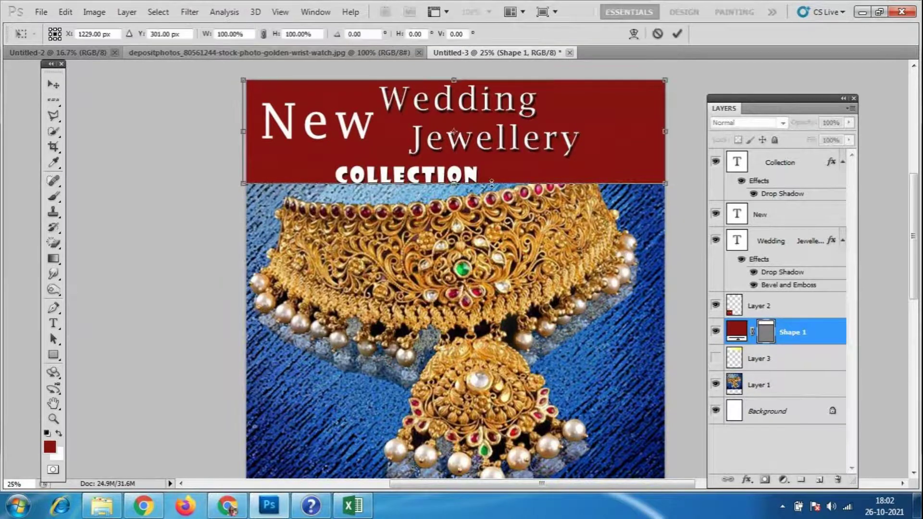
pyautogui.moveTo(479, 186); pyautogui.dragTo(479, 175)
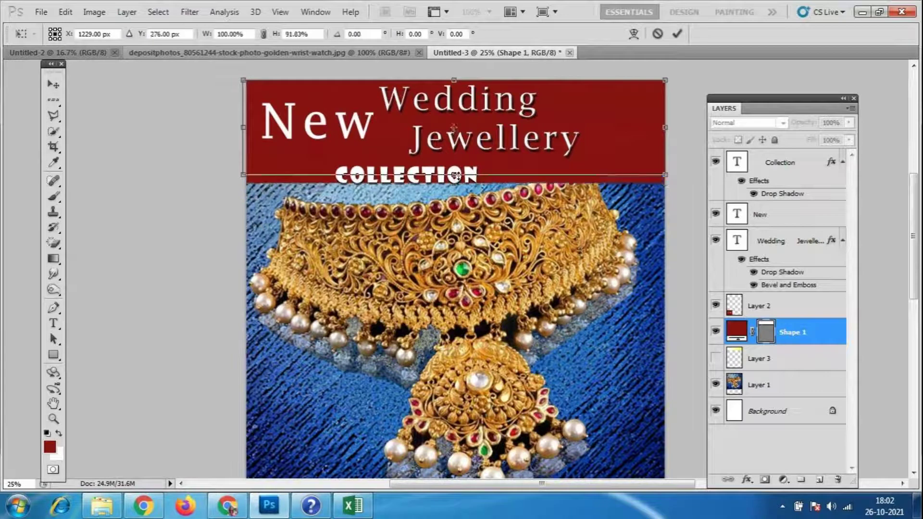
pyautogui.press('Return')
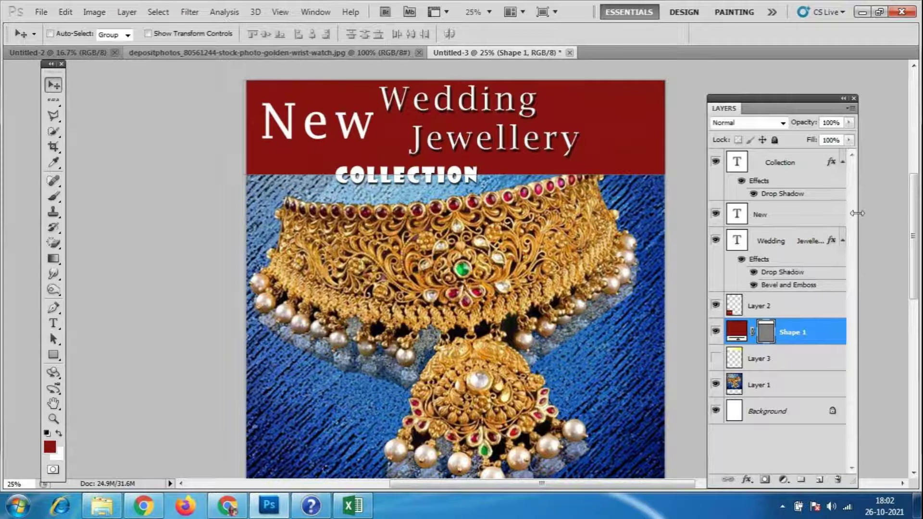
# - Move COLLECTION onto the banner's lower right and nudge Wedding Jewellery left
pyautogui.click(782, 163)
pyautogui.moveTo(423, 179); pyautogui.dragTo(596, 170)
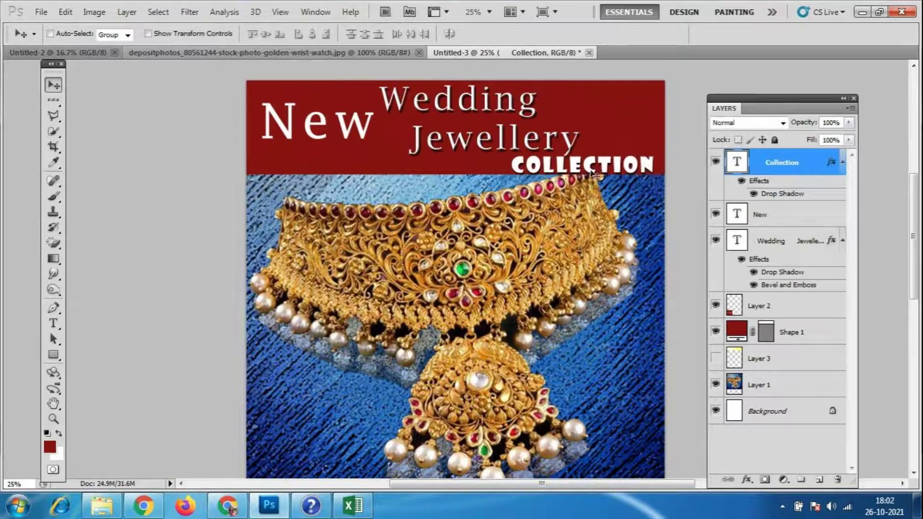
pyautogui.click(830, 244)
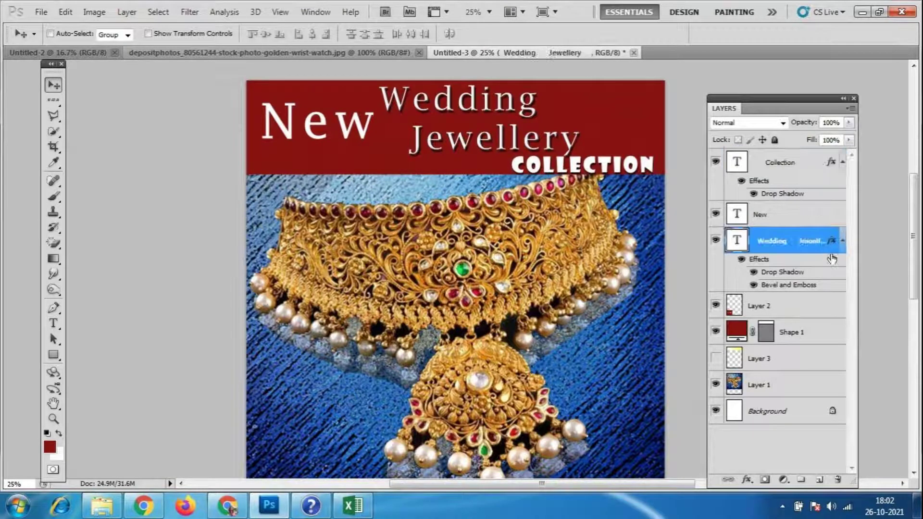
pyautogui.hotkey('shift', 'Left')
pyautogui.hotkey('shift', 'Left')
pyautogui.hotkey('shift', 'Left')
pyautogui.hotkey('shift', 'Left')
pyautogui.hotkey('shift', 'Left')
pyautogui.hotkey('shift', 'Left')
pyautogui.hotkey('shift', 'Left')
pyautogui.hotkey('shift', 'Left')
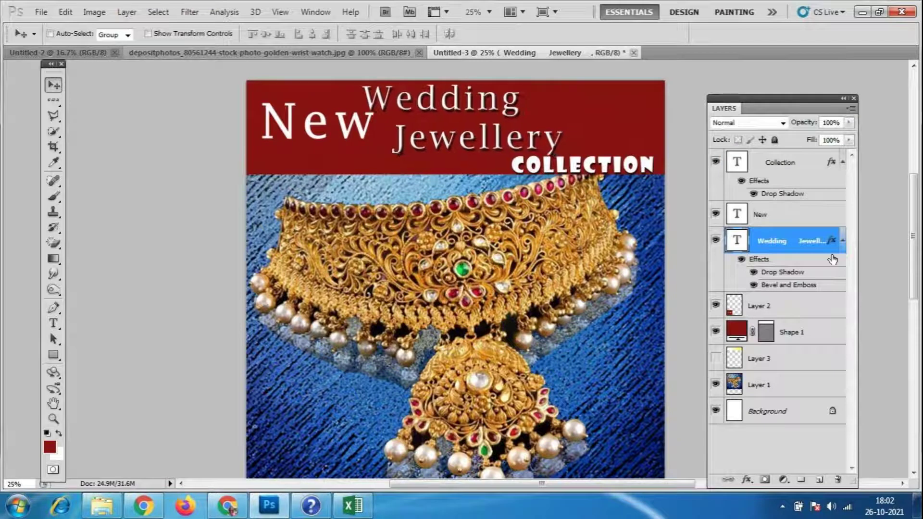
# - Scale the New text down to about 86% width and 71% height
pyautogui.click(774, 222)
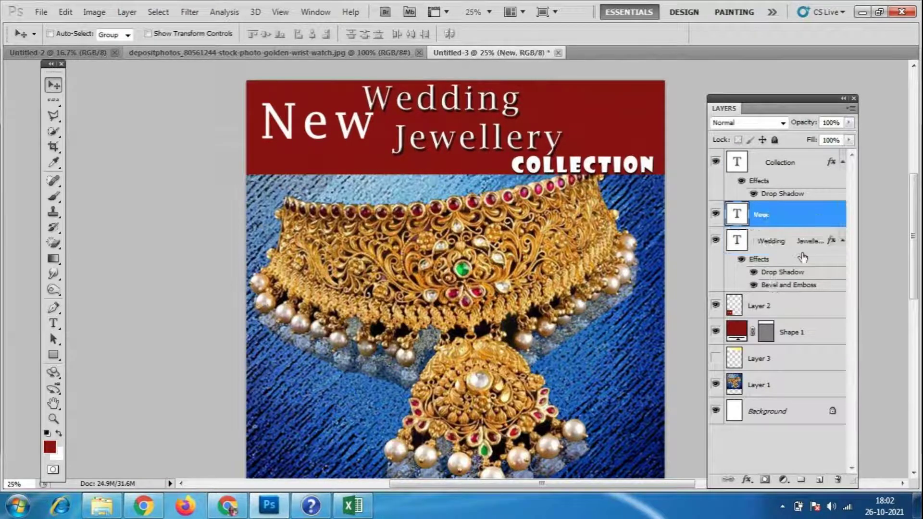
pyautogui.hotkey('ctrl', 't')
pyautogui.moveTo(374, 140)
pyautogui.mouseDown()
pyautogui.moveTo(333, 131)
pyautogui.moveTo(345, 131)
pyautogui.moveTo(346, 120)
pyautogui.mouseUp()
pyautogui.press('Return')
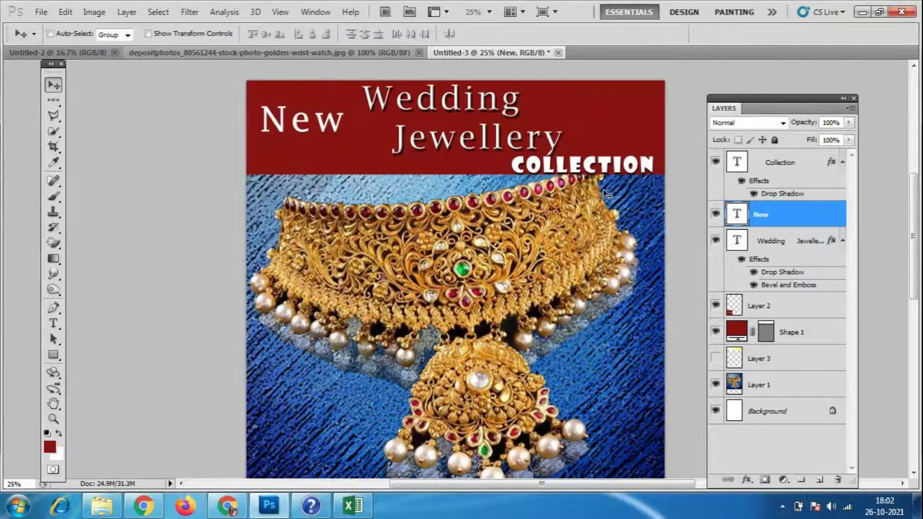
# - Try the News701 BT and Poplar Std fonts on the New text
pyautogui.doubleClick(737, 214)
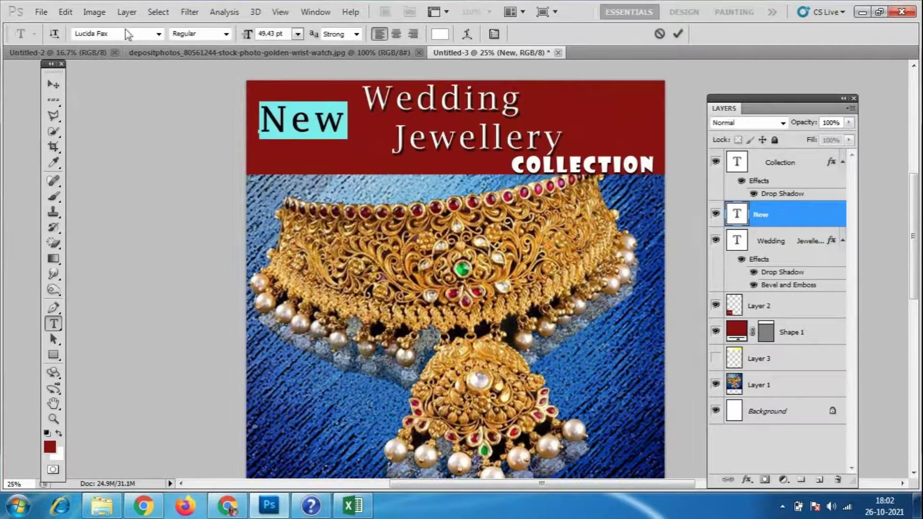
pyautogui.click(159, 34)
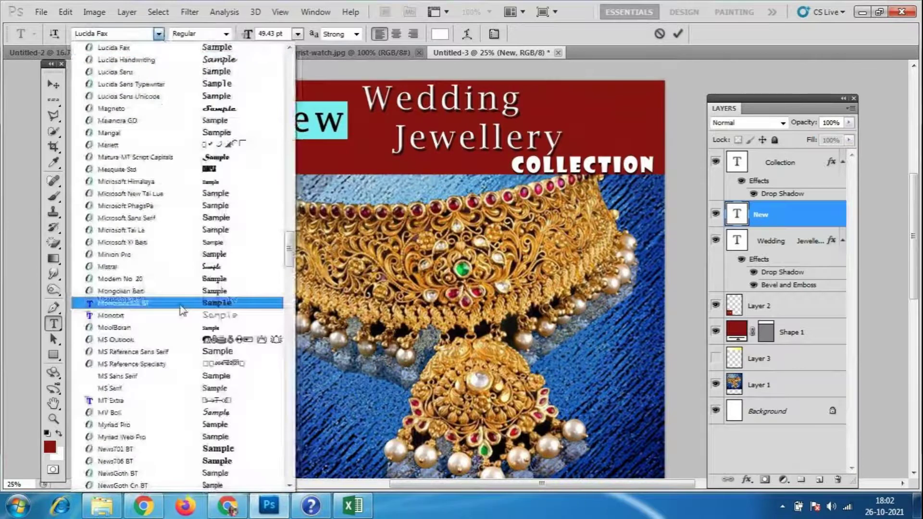
pyautogui.scroll(-1, 207, 226)
pyautogui.scroll(-1, 214, 365)
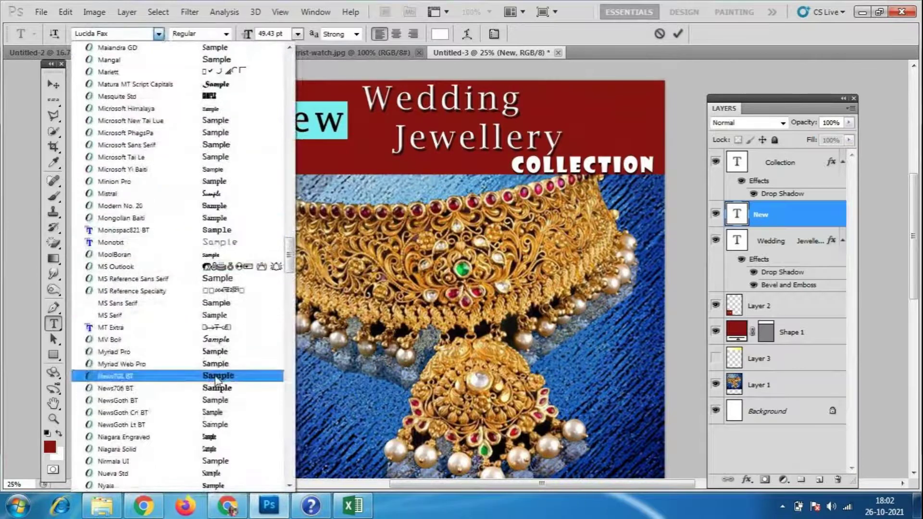
pyautogui.click(214, 377)
pyautogui.click(50, 90)
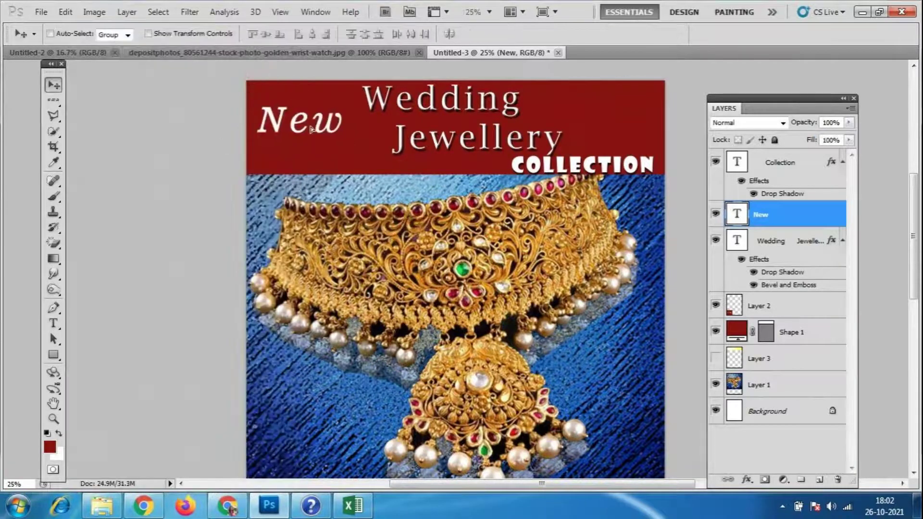
pyautogui.doubleClick(737, 213)
pyautogui.click(158, 34)
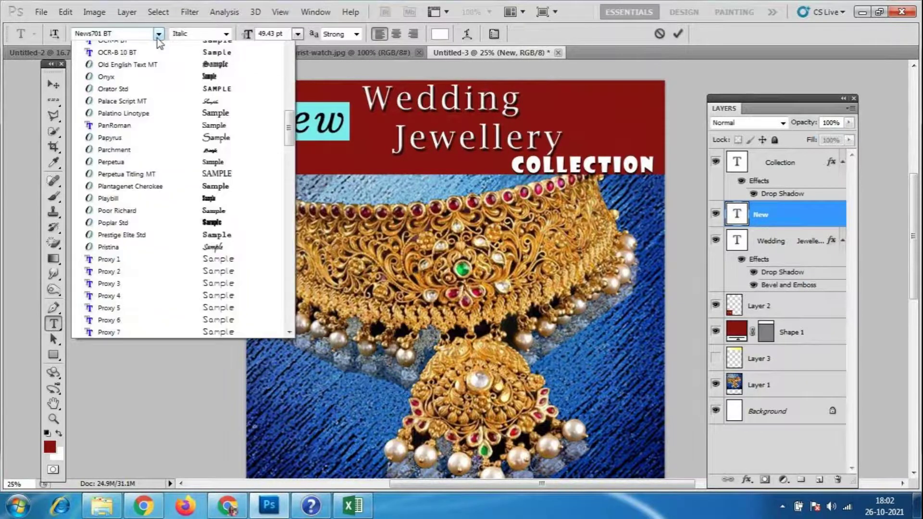
pyautogui.click(231, 373)
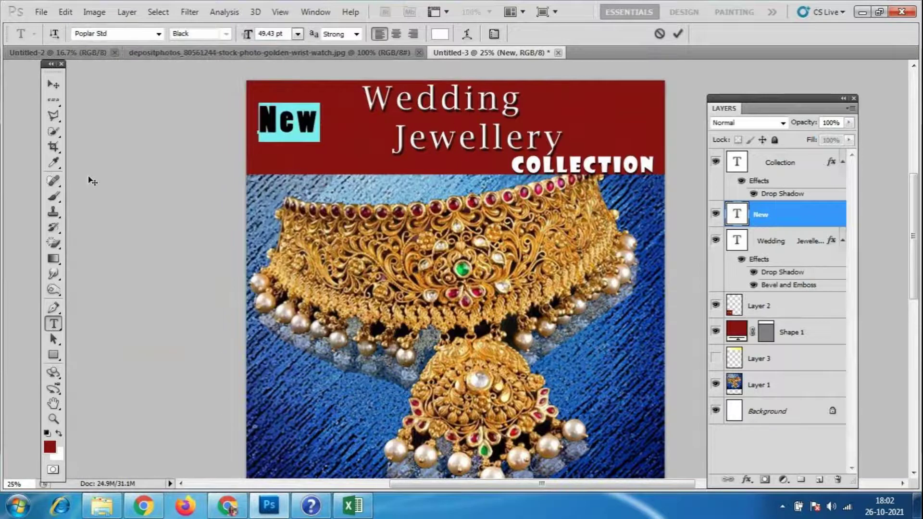
# - Set the New text in Mistral after briefly reverting to News701 BT
pyautogui.click(158, 33)
pyautogui.scroll(5, 193, 192)
pyautogui.scroll(5, 212, 168)
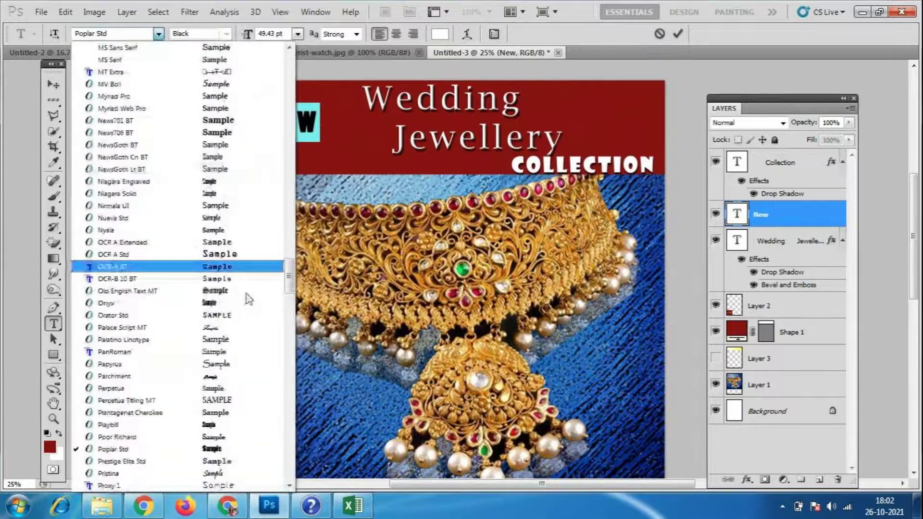
pyautogui.scroll(1, 226, 312)
pyautogui.scroll(3, 226, 202)
pyautogui.click(226, 267)
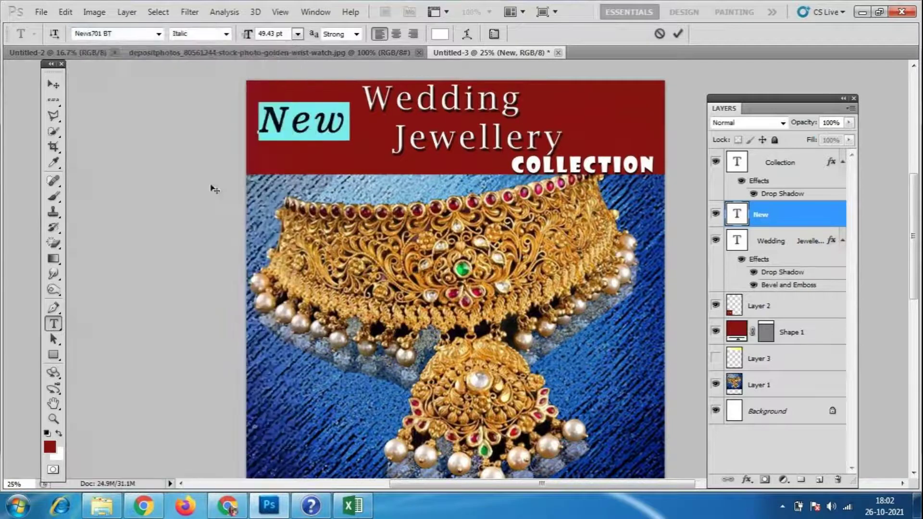
pyautogui.click(157, 38)
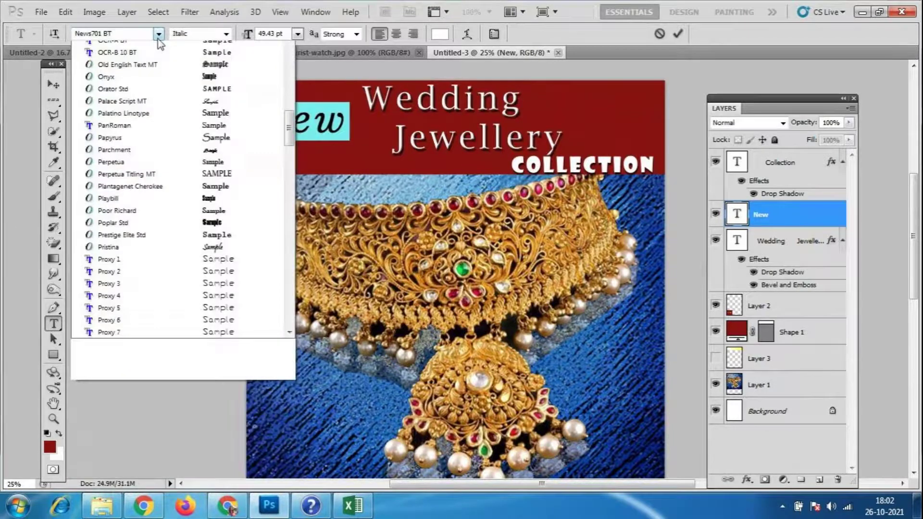
pyautogui.scroll(5, 217, 85)
pyautogui.click(218, 86)
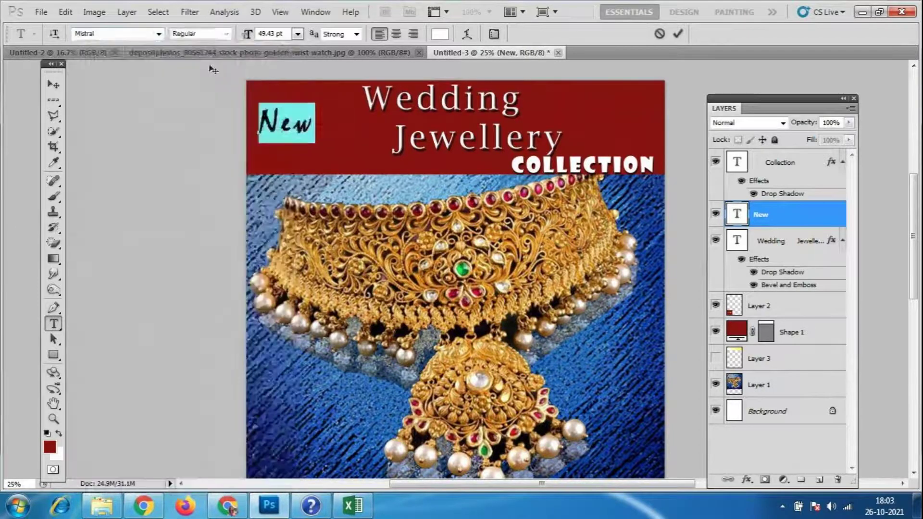
pyautogui.hotkey('ctrl', 'Return')
# - Enlarge the Mistral New wider and taller to fill the banner's left corner
pyautogui.press('v')
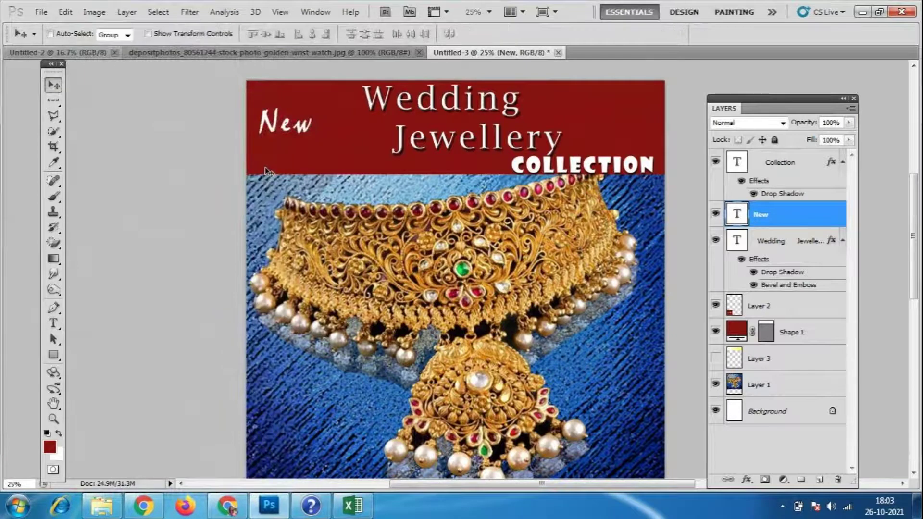
pyautogui.hotkey('ctrl', 't')
pyautogui.moveTo(312, 105); pyautogui.dragTo(338, 92)
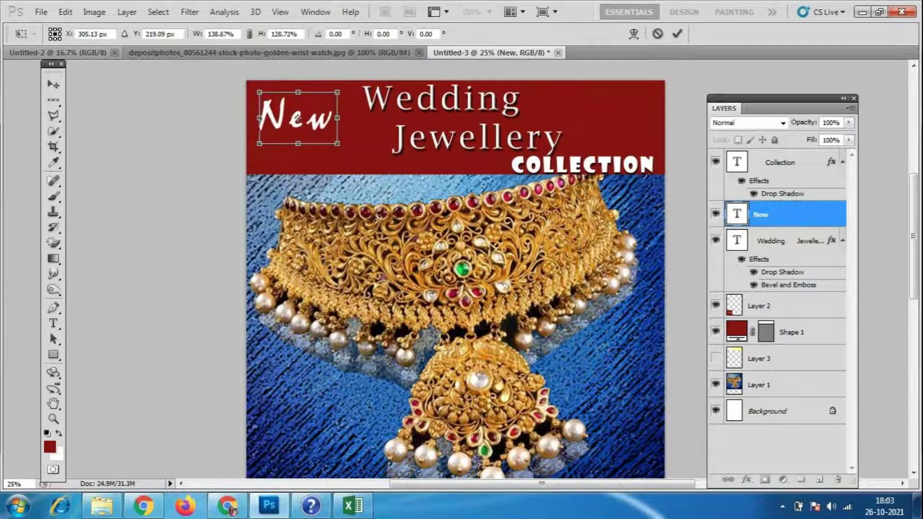
pyautogui.moveTo(338, 143); pyautogui.dragTo(334, 156)
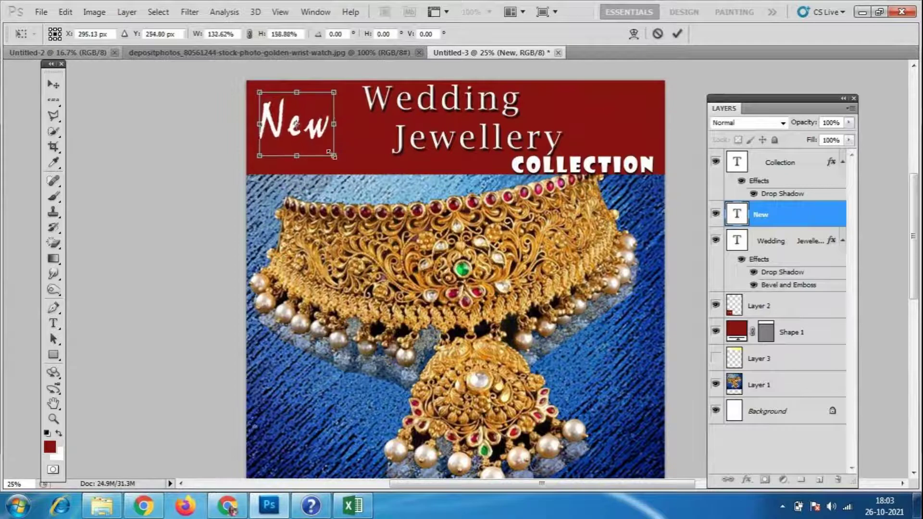
pyautogui.press('Return')
pyautogui.click(53, 355)
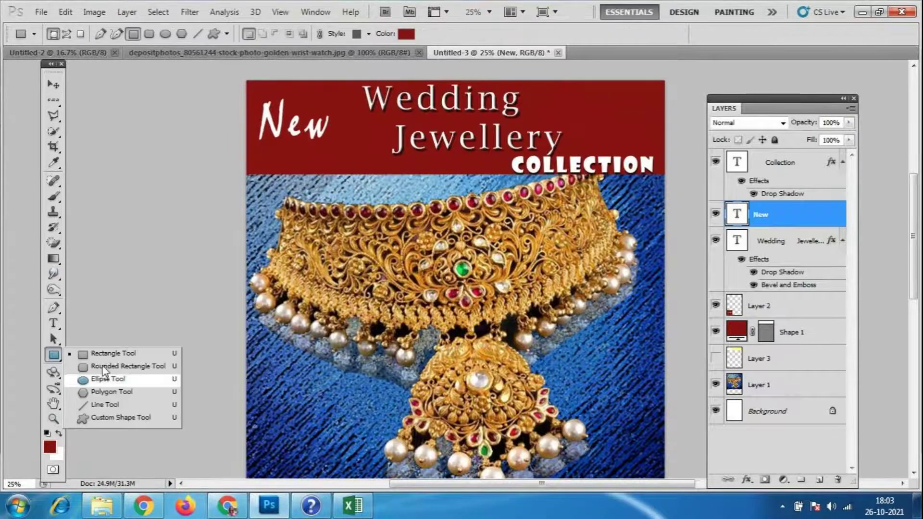
pyautogui.click(115, 417)
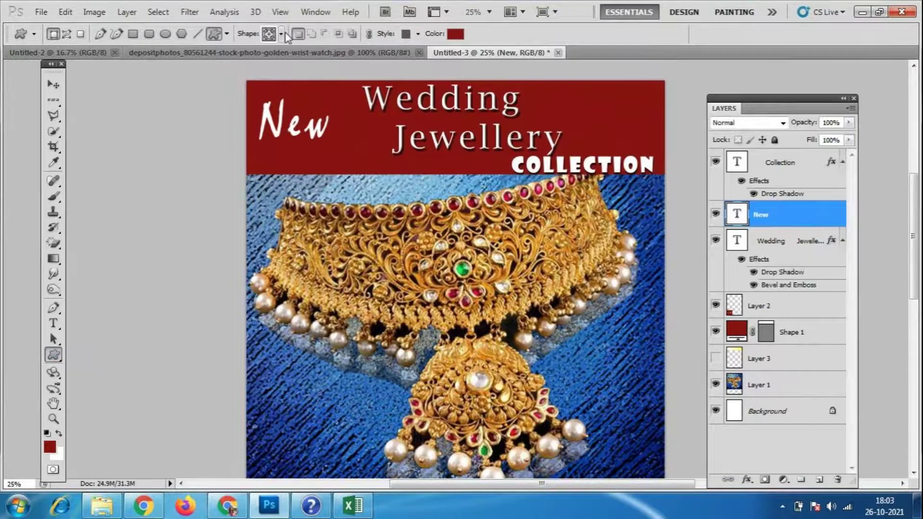
# - Pick the square frame custom shape and draw it around New as Shape 2
pyautogui.click(282, 33)
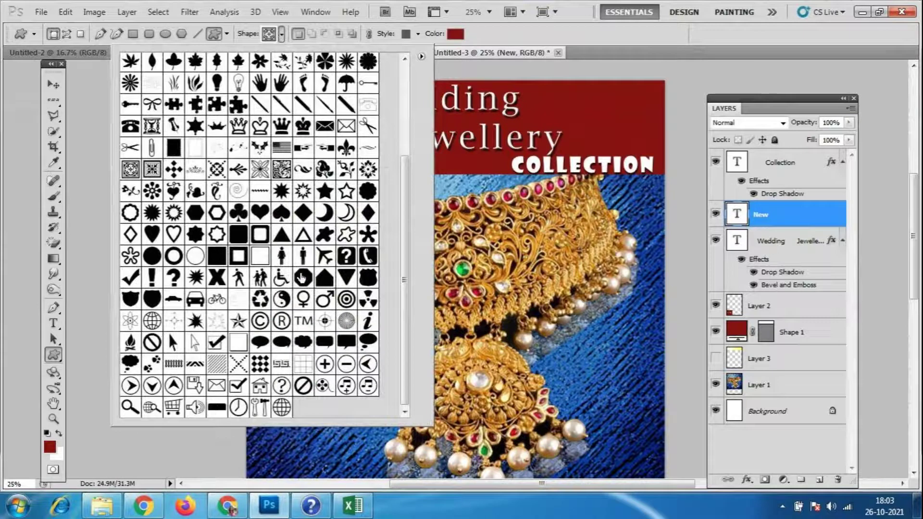
pyautogui.scroll(2, 298, 274)
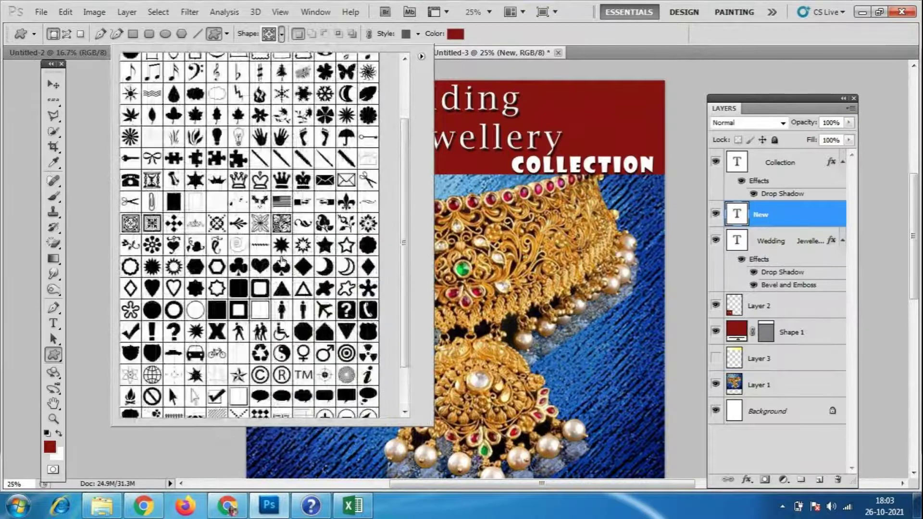
pyautogui.scroll(2, 282, 262)
pyautogui.scroll(2, 281, 262)
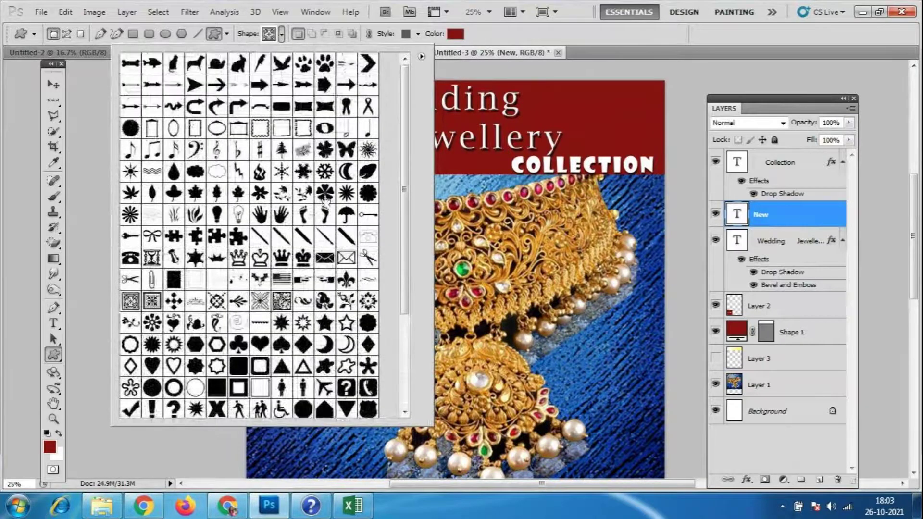
pyautogui.scroll(-2, 327, 191)
pyautogui.scroll(-2, 327, 191)
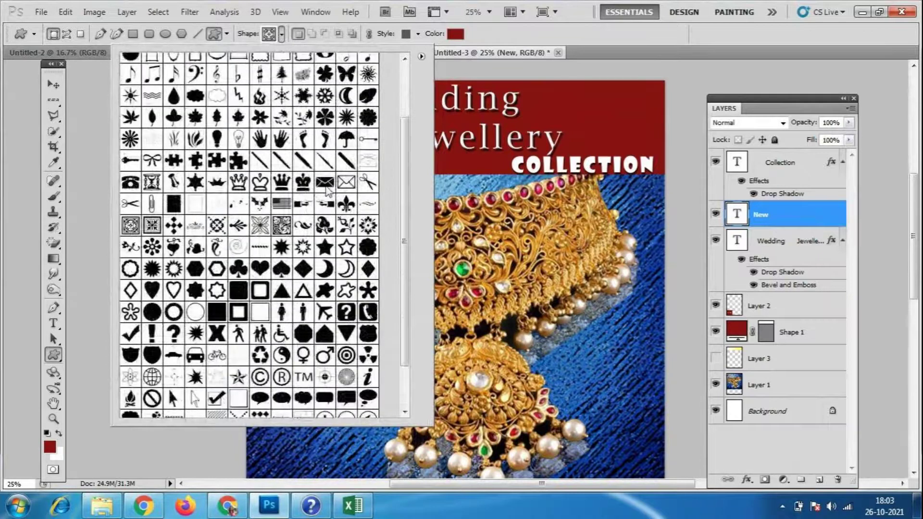
pyautogui.scroll(-2, 264, 226)
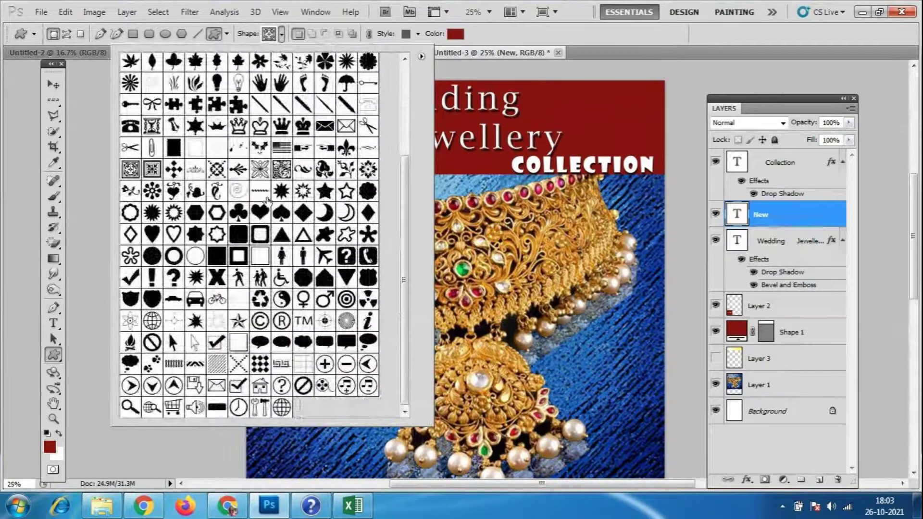
pyautogui.doubleClick(244, 307)
pyautogui.moveTo(255, 82); pyautogui.dragTo(327, 165)
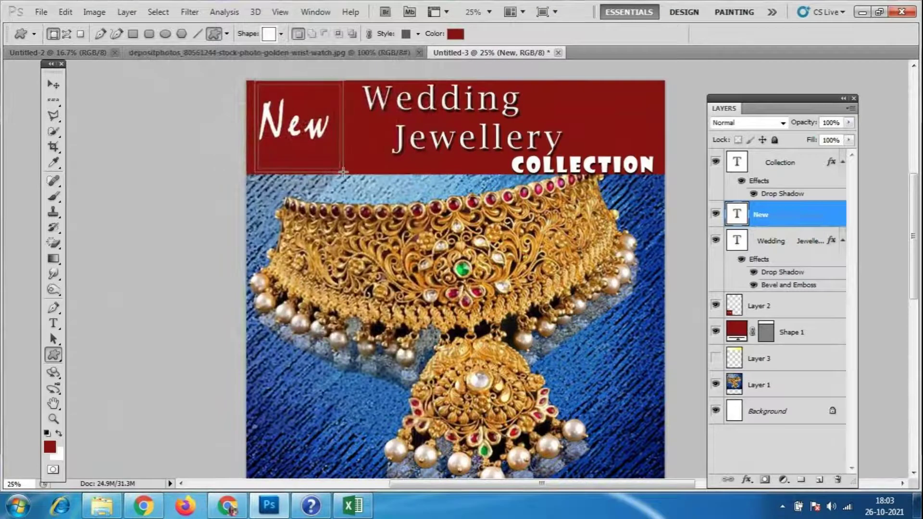
pyautogui.moveTo(328, 165); pyautogui.dragTo(347, 168)
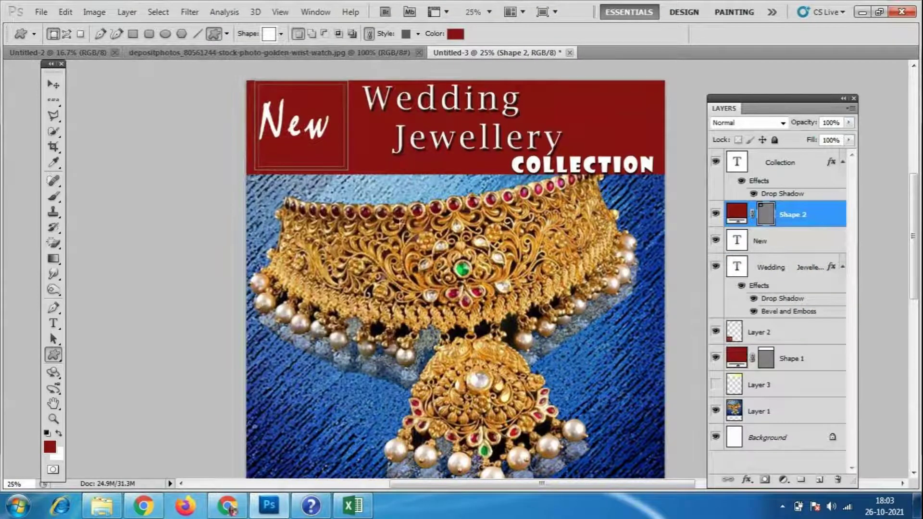
pyautogui.hotkey('ctrl', 'Return')
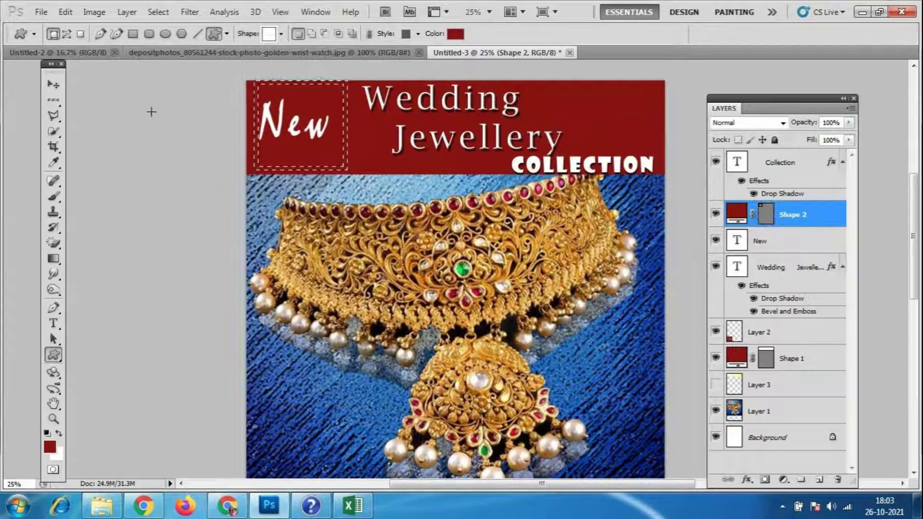
pyautogui.hotkey('ctrl', 'd')
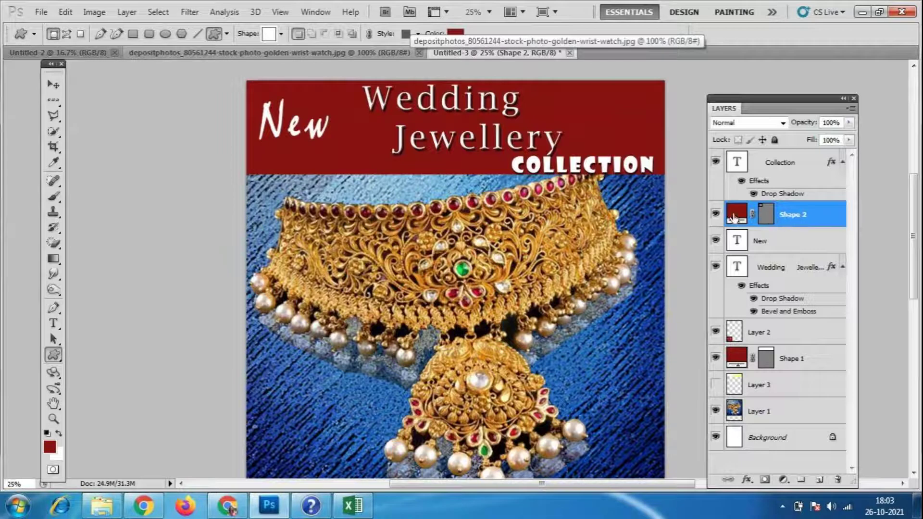
# - Apply a bevelled, pattern-overlay preset style to the New frame
pyautogui.click(768, 215)
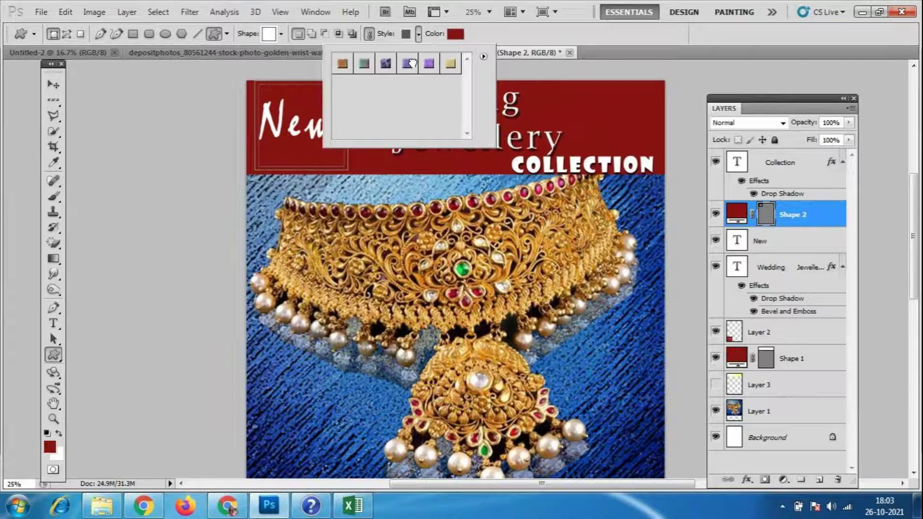
pyautogui.click(412, 63)
pyautogui.click(429, 63)
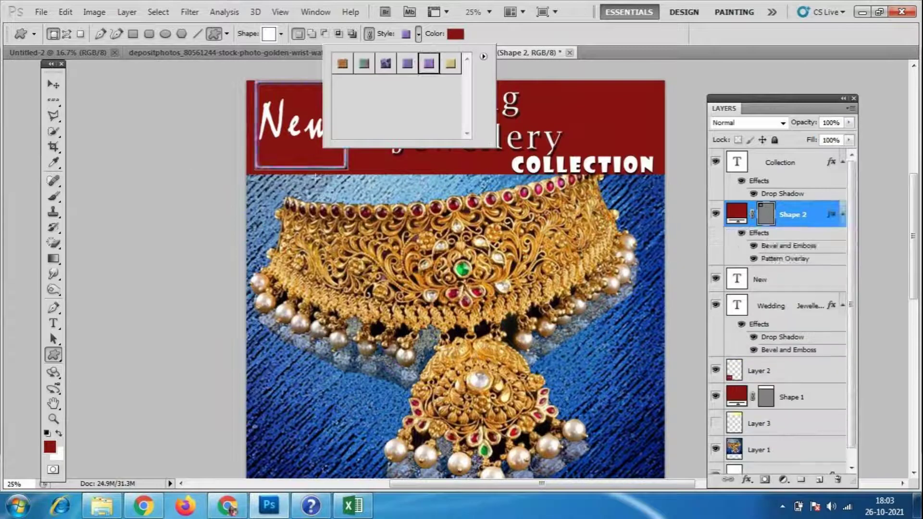
pyautogui.click(383, 64)
pyautogui.click(364, 63)
pyautogui.click(578, 36)
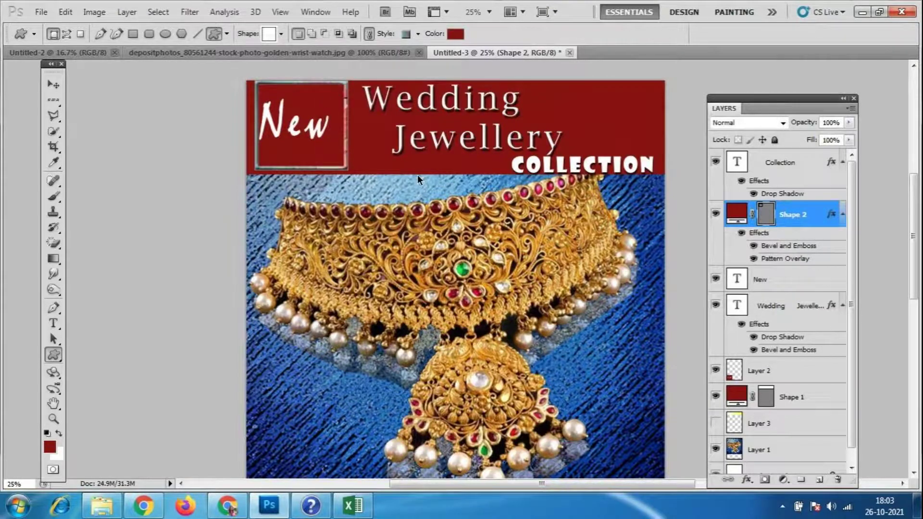
# - Resize the frame by lowering its top and pulling its right edge in around New
pyautogui.hotkey('ctrl', 't')
pyautogui.moveTo(301, 81); pyautogui.dragTo(305, 90)
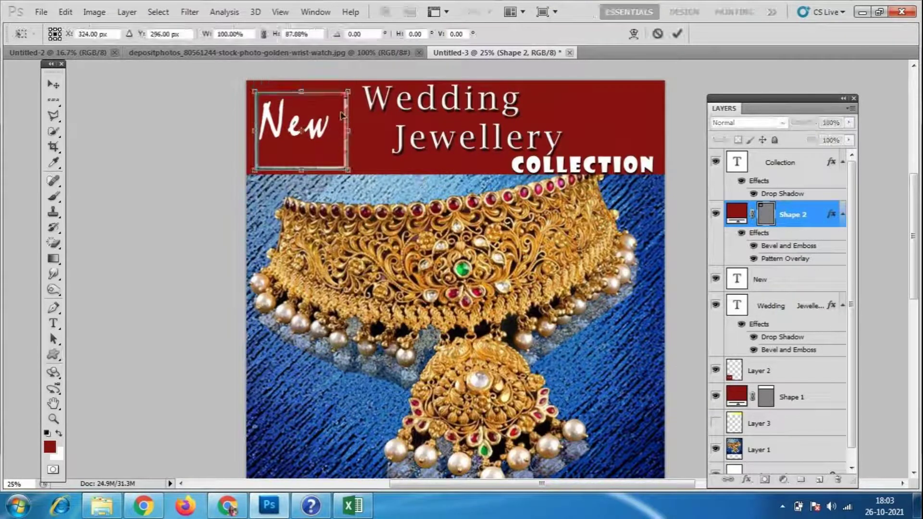
pyautogui.moveTo(349, 130)
pyautogui.mouseDown()
pyautogui.moveTo(291, 138)
pyautogui.moveTo(340, 138)
pyautogui.mouseUp()
pyautogui.press('Return')
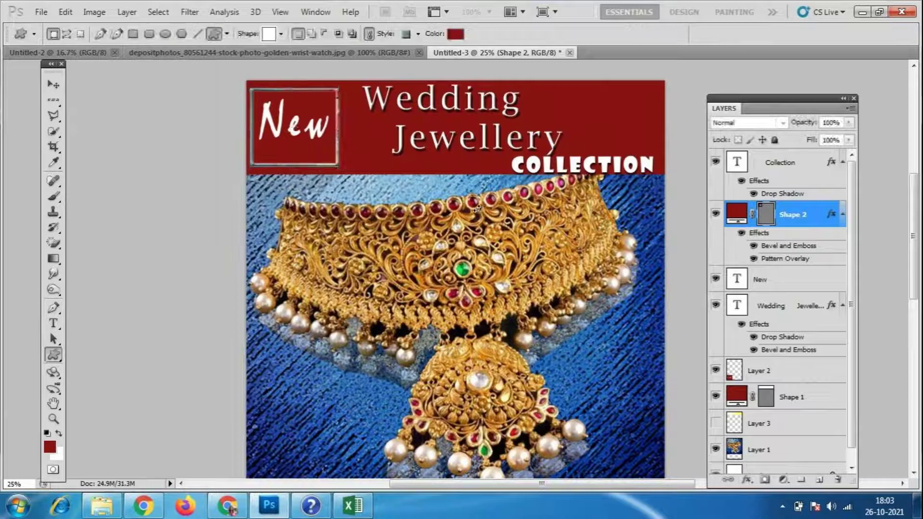
pyautogui.press('v')
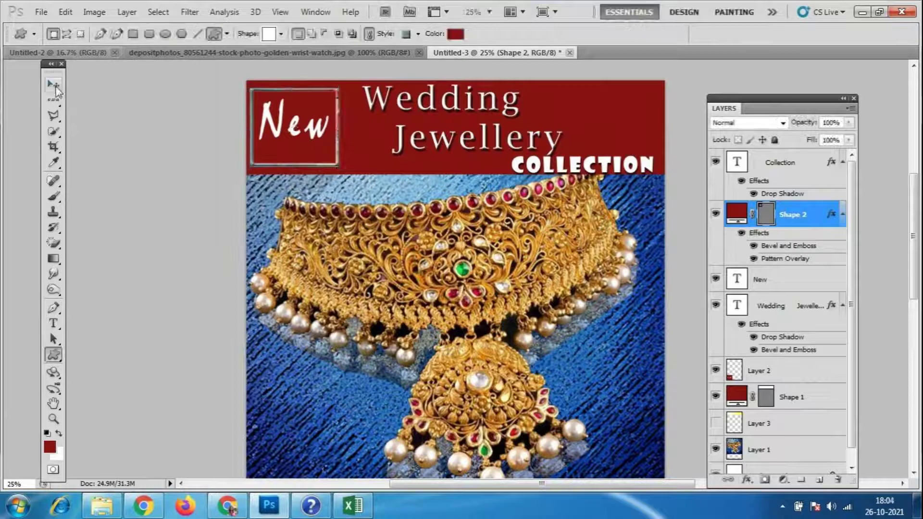
# - Duplicate the frame, stretch the copy around Wedding Jewellery, then hide it
pyautogui.press('alt')
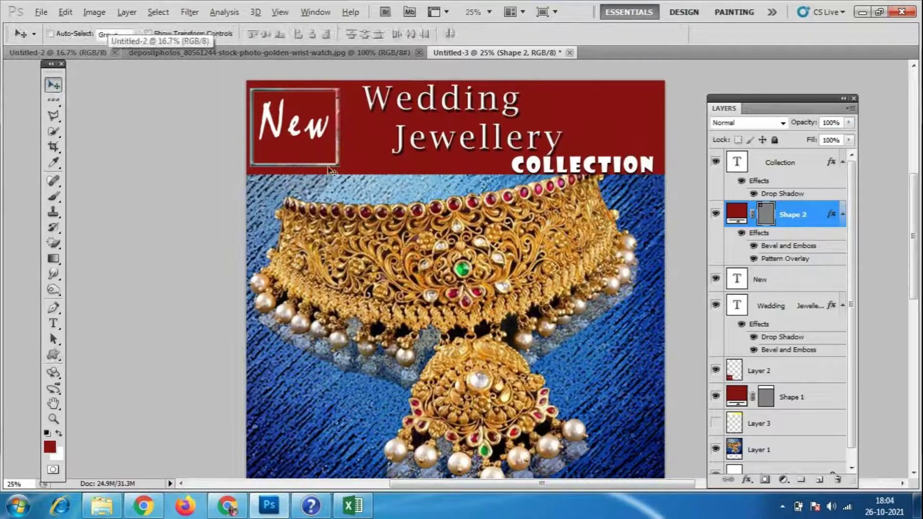
pyautogui.moveTo(331, 171); pyautogui.dragTo(443, 172)
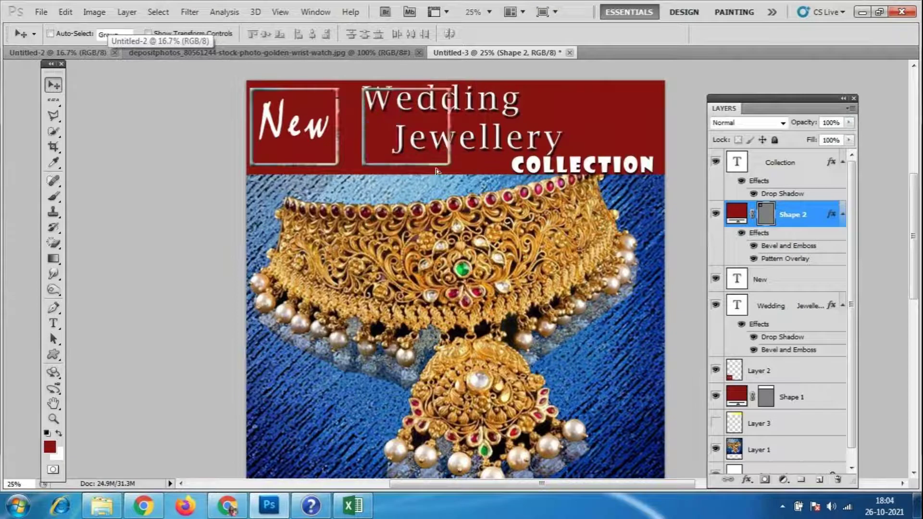
pyautogui.hotkey('ctrl', 't')
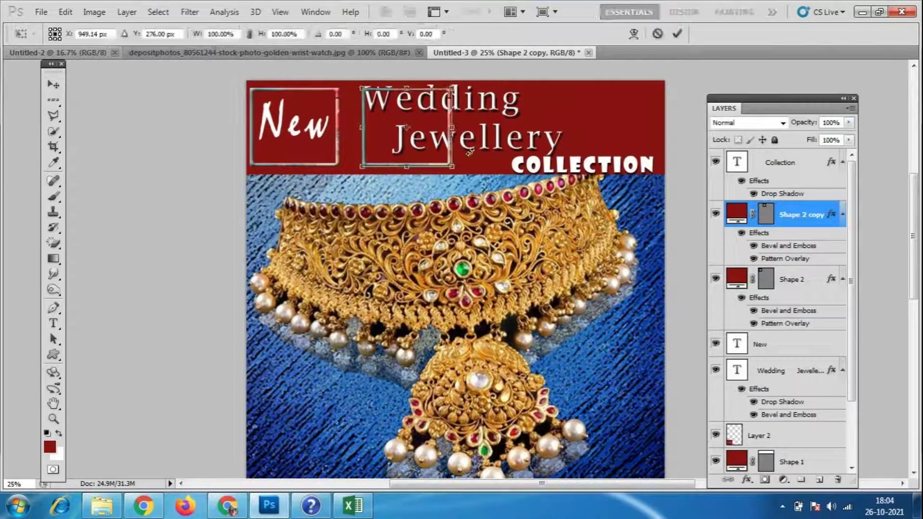
pyautogui.moveTo(454, 129); pyautogui.dragTo(589, 128)
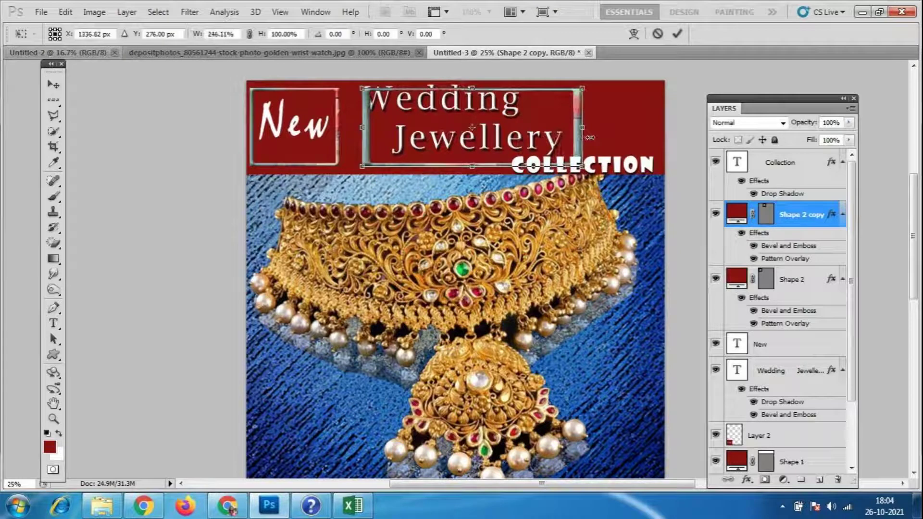
pyautogui.moveTo(469, 173); pyautogui.dragTo(475, 161)
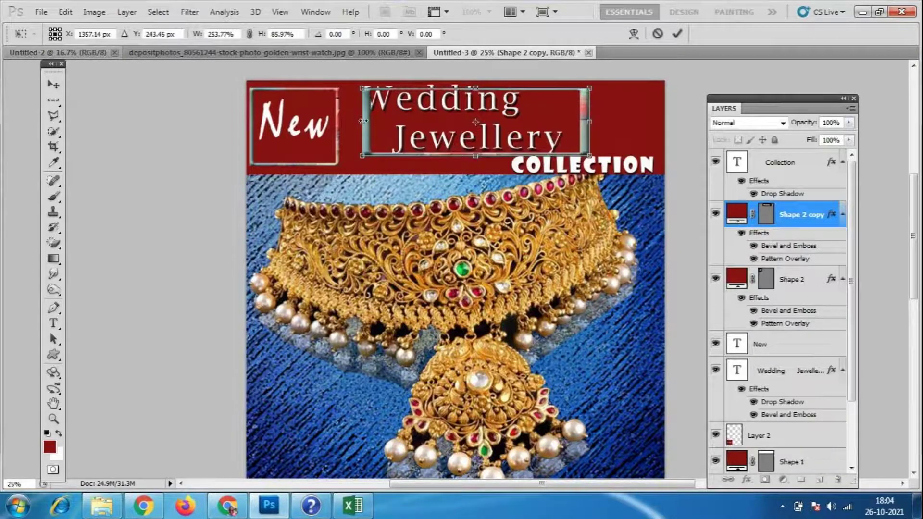
pyautogui.moveTo(356, 122); pyautogui.dragTo(349, 122)
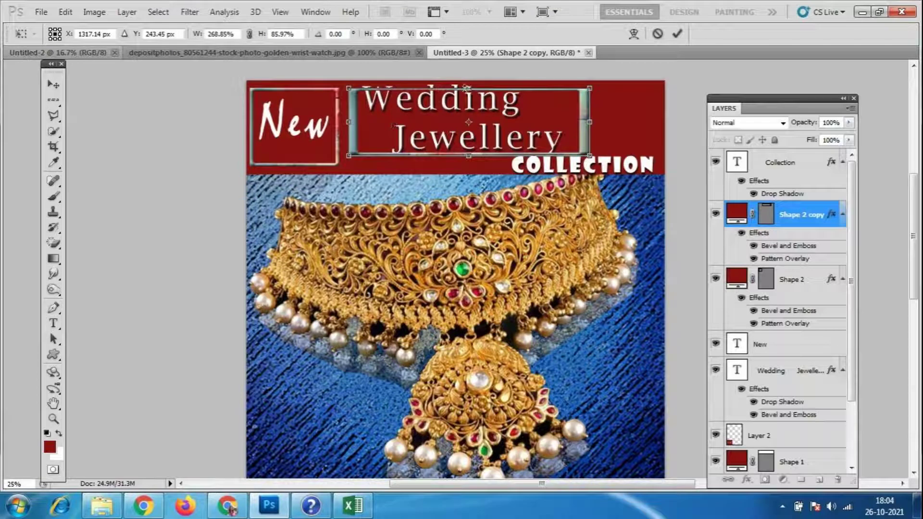
pyautogui.moveTo(468, 89); pyautogui.dragTo(468, 80)
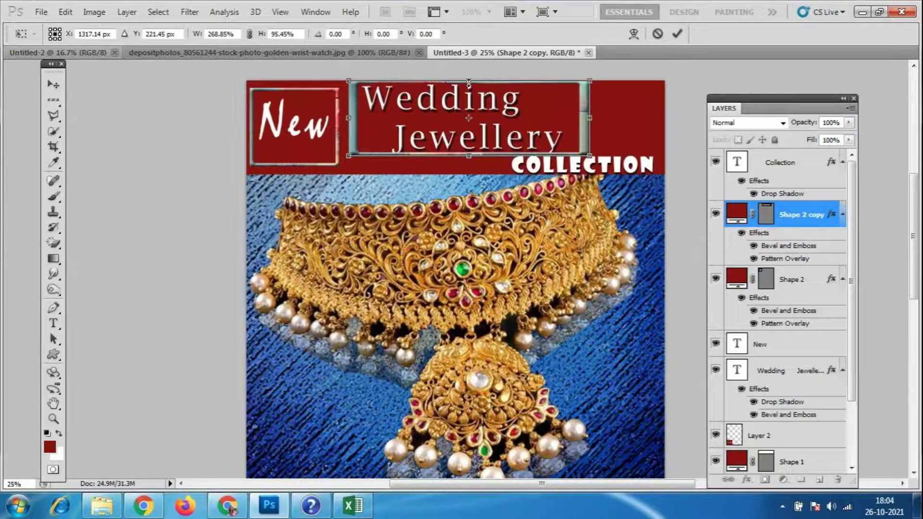
pyautogui.press('Return')
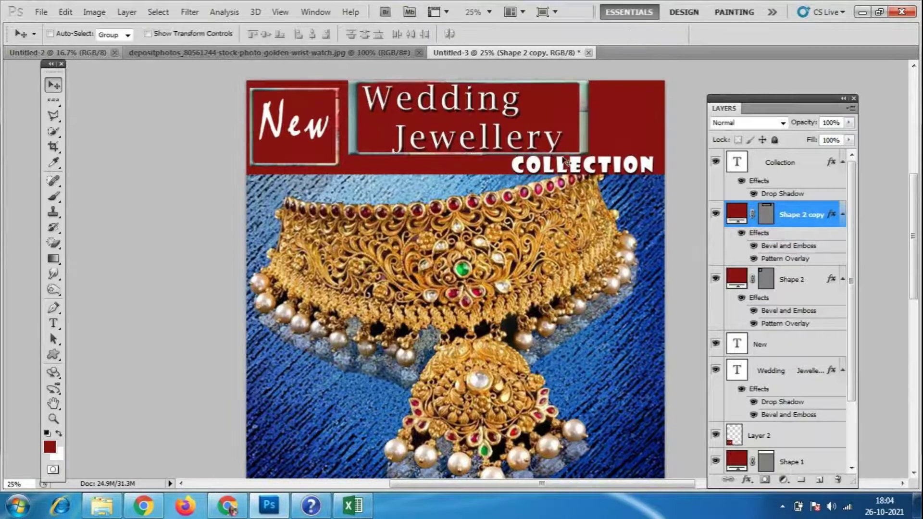
pyautogui.click(715, 214)
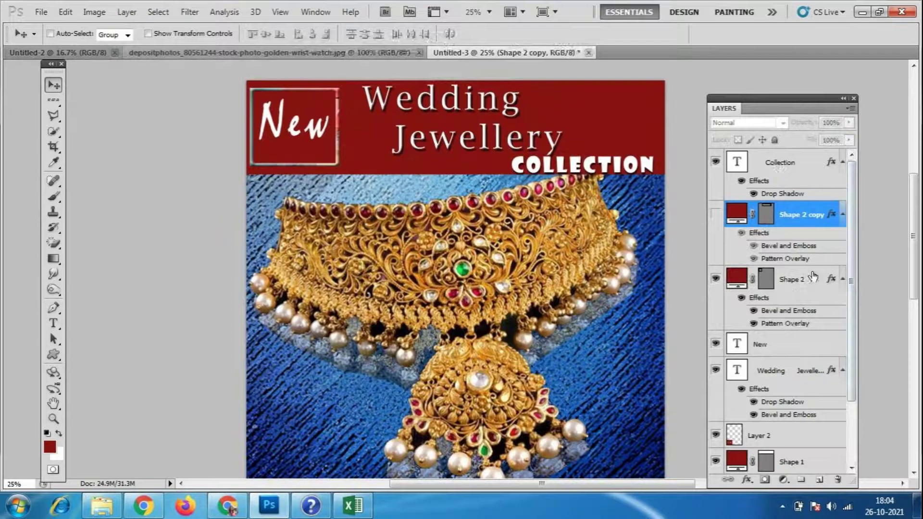
pyautogui.click(783, 378)
# - Nudge the Wedding Jewellery title left and down with Shift+arrow keys
pyautogui.hotkey('shift', 'Left')
pyautogui.hotkey('shift', 'Left')
pyautogui.hotkey('shift', 'Left')
pyautogui.hotkey('shift', 'Left')
pyautogui.hotkey('shift', 'Left')
pyautogui.hotkey('shift', 'Down')
pyautogui.hotkey('shift', 'Left')
pyautogui.hotkey('shift', 'Left')
pyautogui.hotkey('shift', 'Left')
pyautogui.hotkey('shift', 'Down')
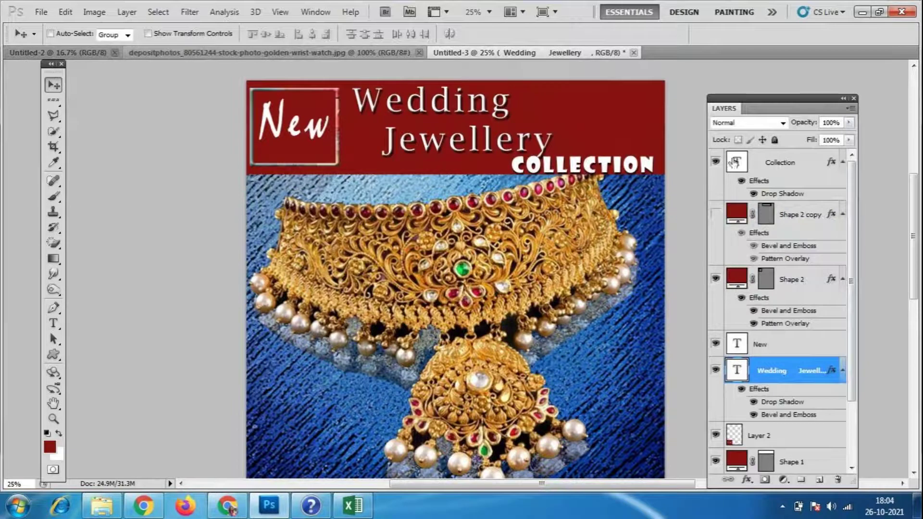
# - Resize COLLECTION to 24 pt and shift it right under Jewellery
pyautogui.doubleClick(734, 162)
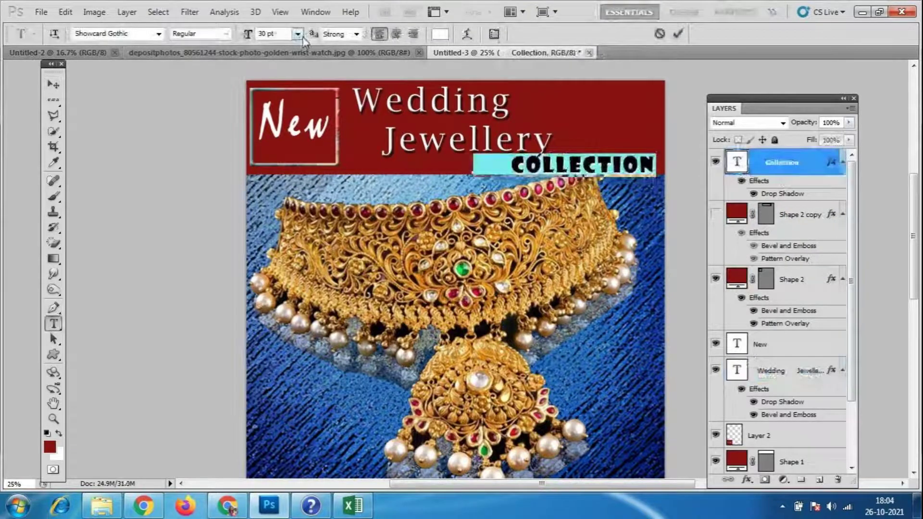
pyautogui.click(298, 34)
pyautogui.click(290, 190)
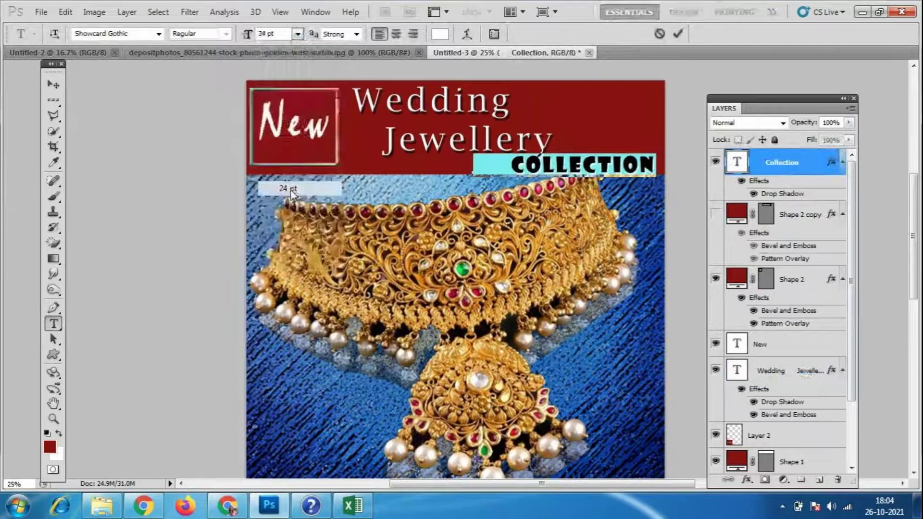
pyautogui.click(53, 85)
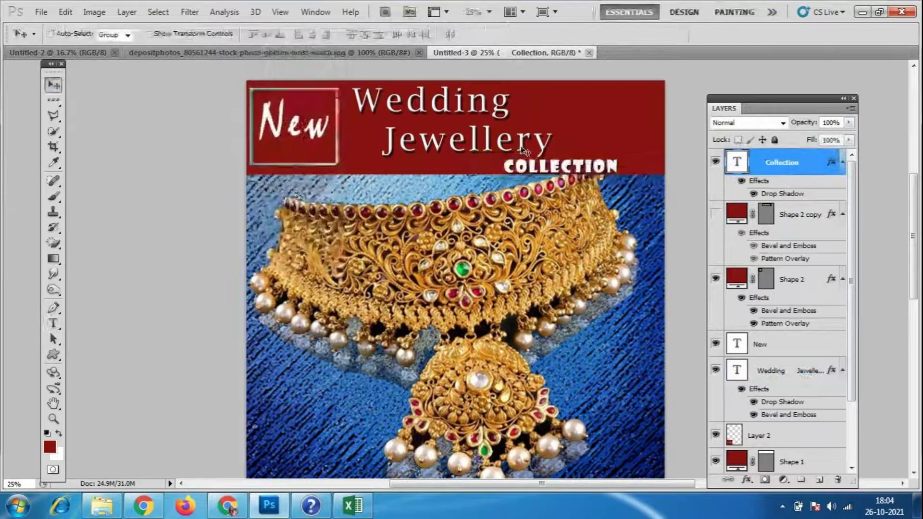
pyautogui.moveTo(591, 166); pyautogui.dragTo(607, 165)
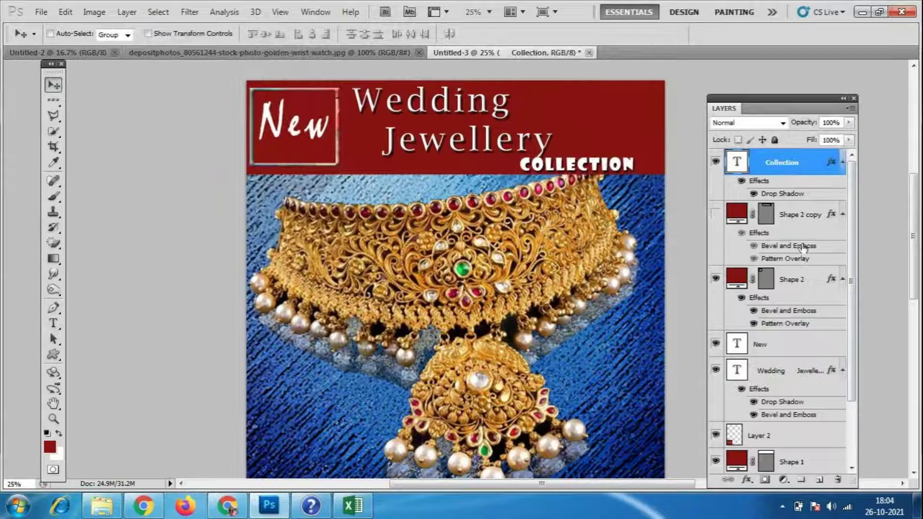
# - Select the New text layer and open its context menu
pyautogui.click(796, 376)
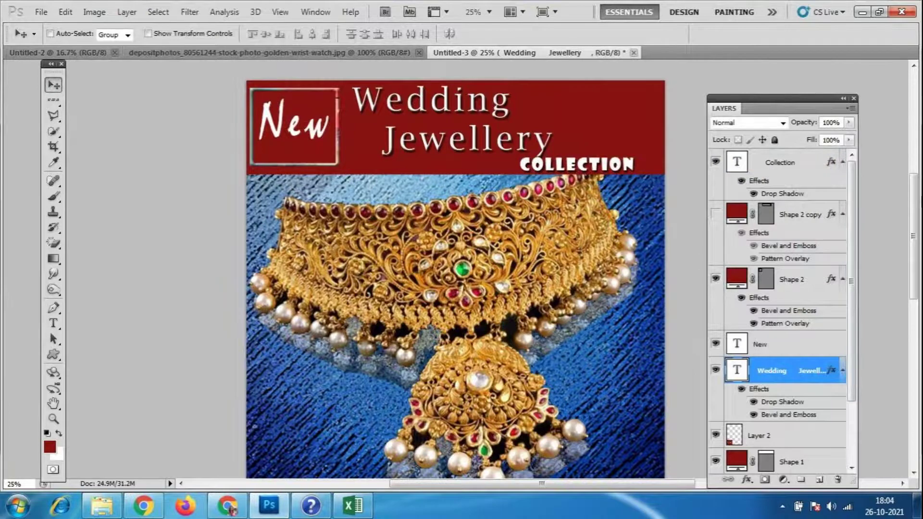
pyautogui.click(792, 346)
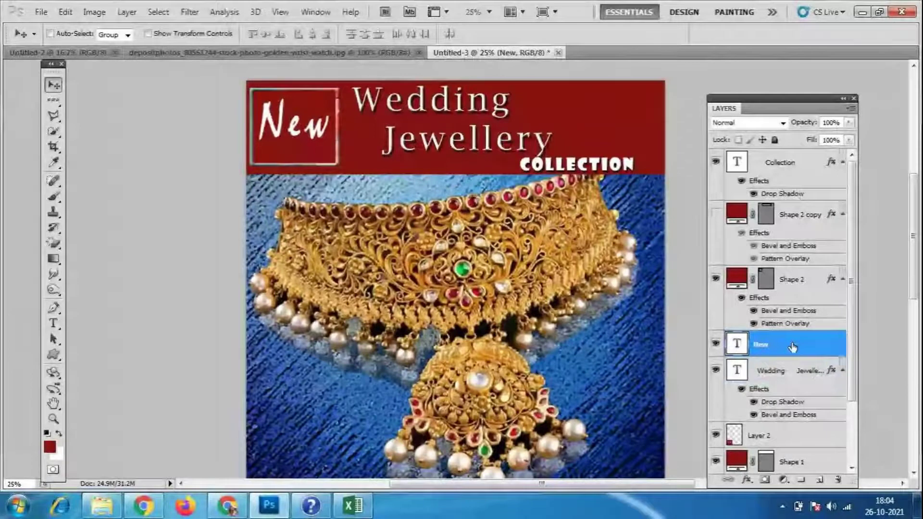
pyautogui.rightClick(793, 346)
# - Give the framed 'New' text a drop shadow with adjusted distance, then zoom out to the whole poster
pyautogui.press('h')
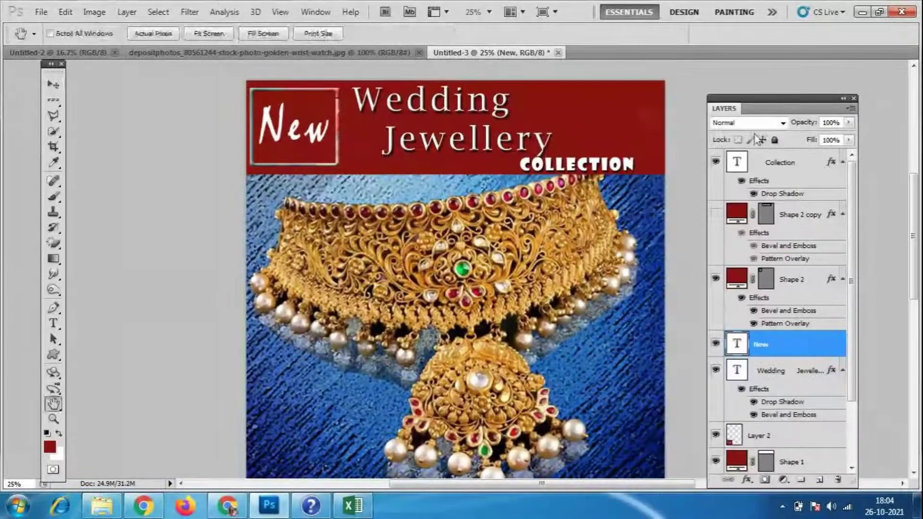
pyautogui.click(546, 121)
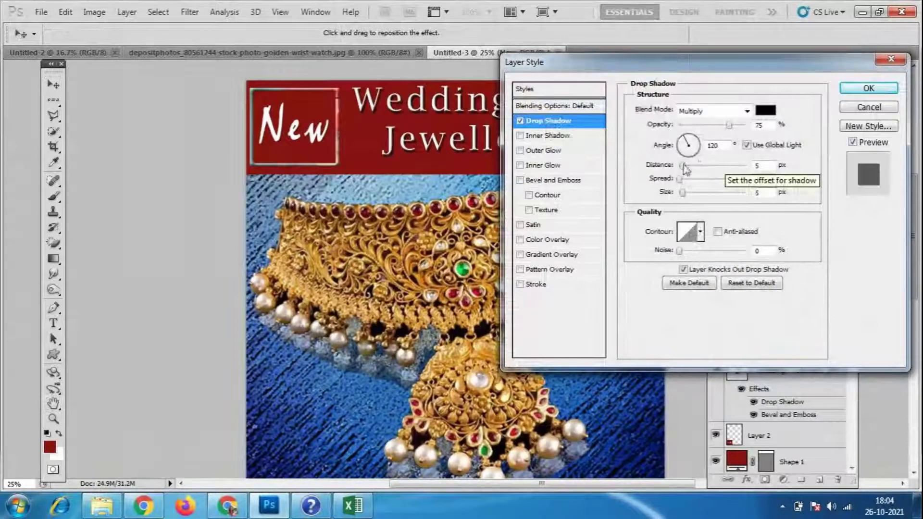
pyautogui.moveTo(683, 165); pyautogui.dragTo(688, 169)
pyautogui.click(870, 88)
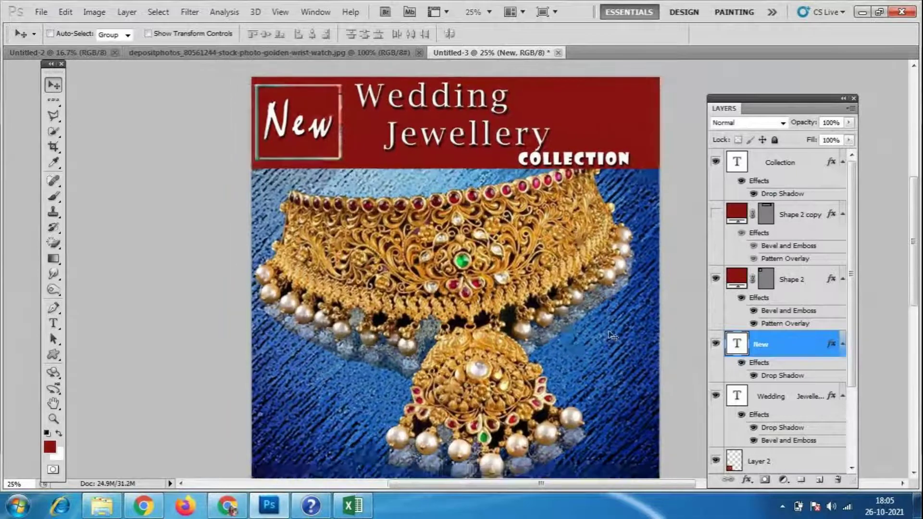
pyautogui.hotkey('ctrl', '-')
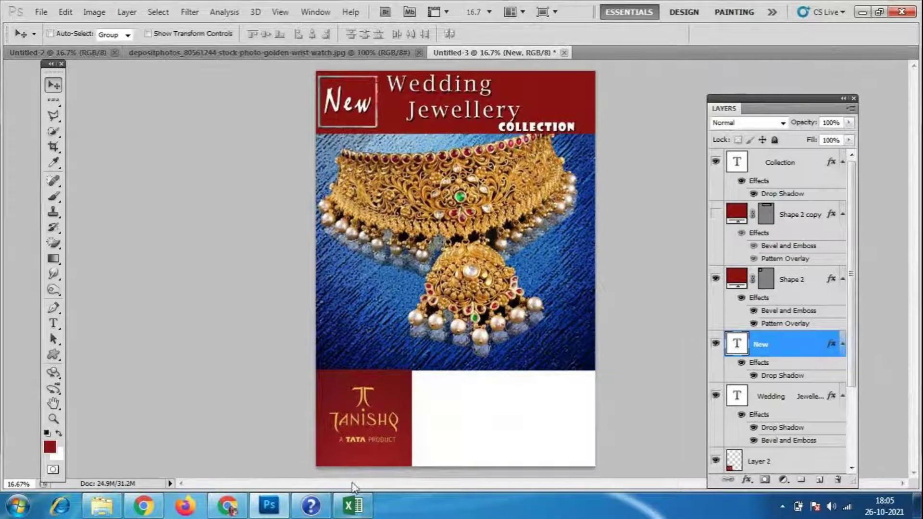
# - Move the Tanishq logo panel to the poster's bottom-right corner
pyautogui.scroll(-3, 816, 420)
pyautogui.click(789, 356)
pyautogui.moveTo(409, 434); pyautogui.dragTo(590, 436)
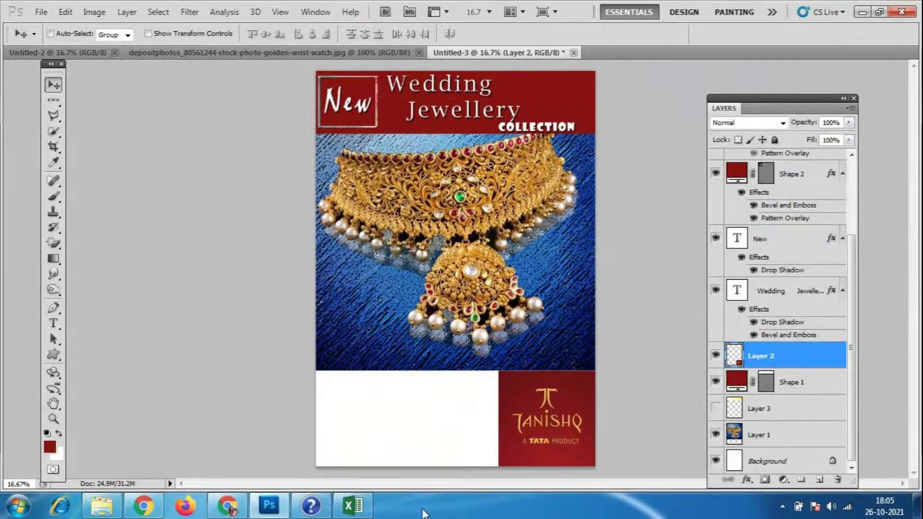
# - Save the poster as a PSD named 'poster design', accepting the compatibility prompt
pyautogui.click(42, 12)
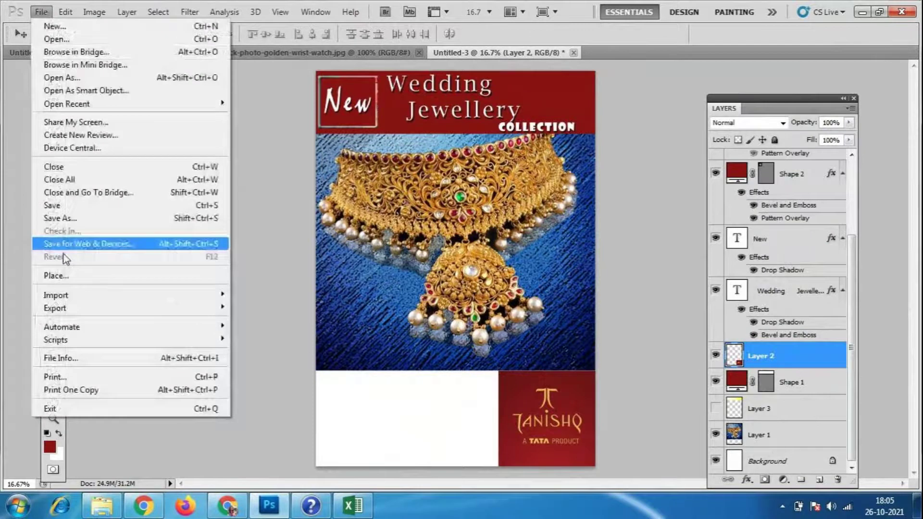
pyautogui.click(66, 219)
pyautogui.write('poster design')
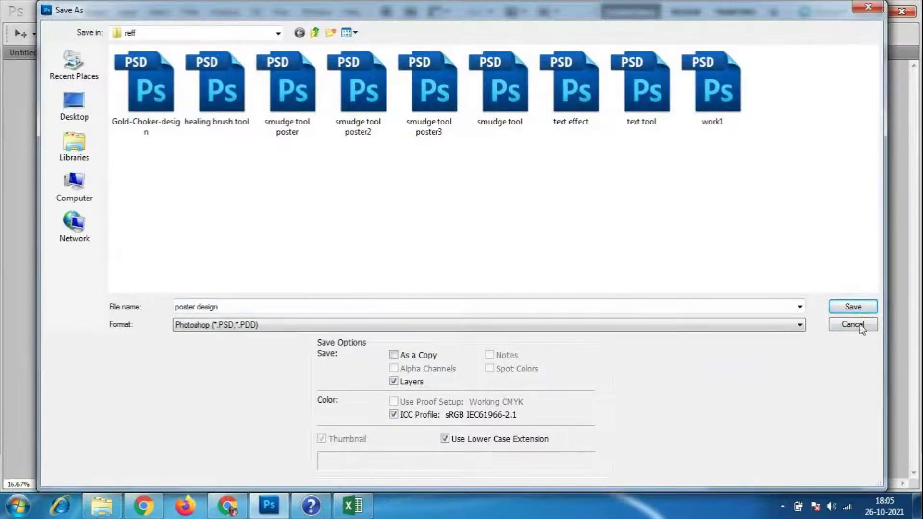
pyautogui.click(858, 309)
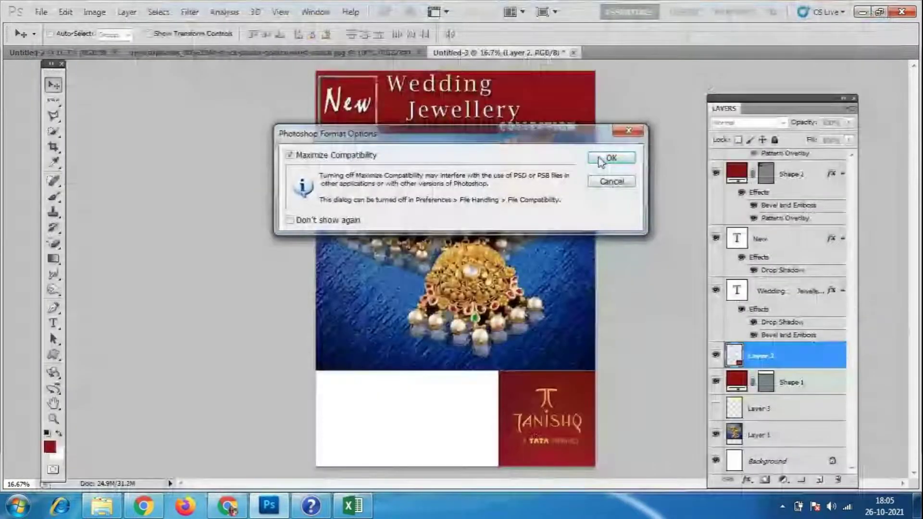
pyautogui.click(606, 159)
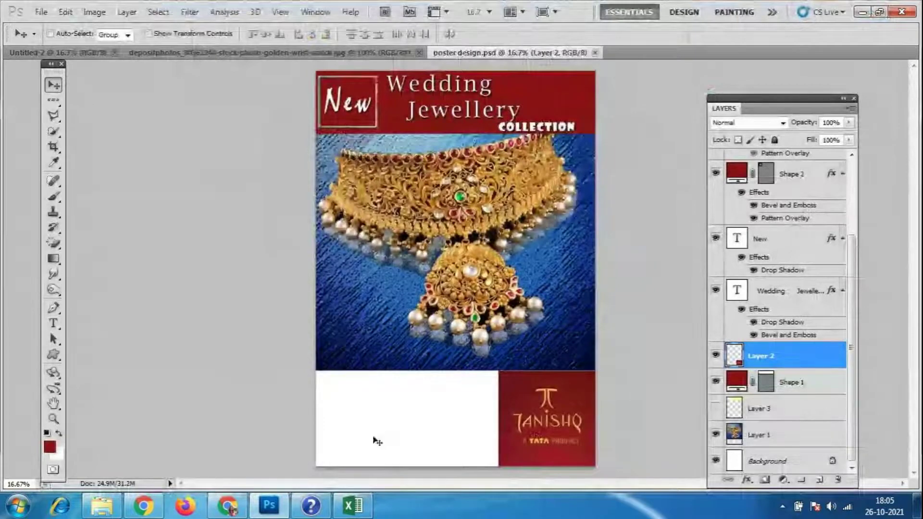
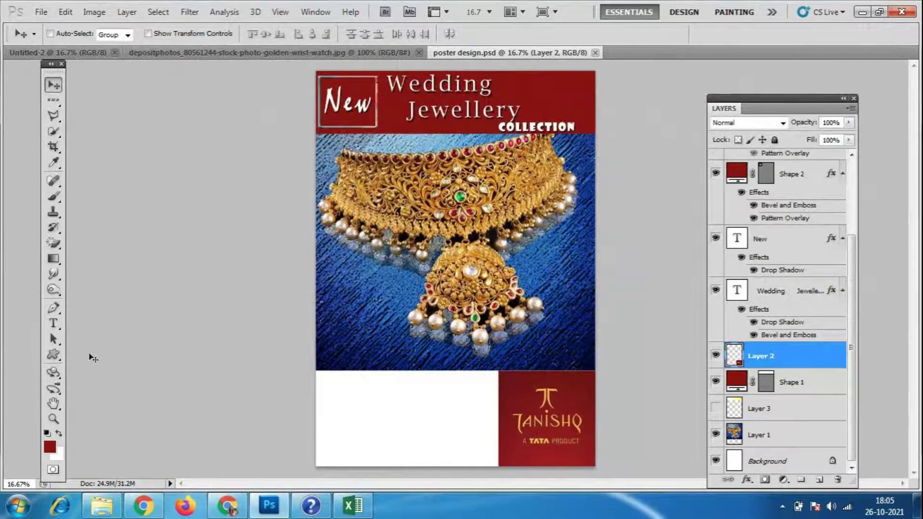
# - Type the heading 'DIWALI OFFER' into the white panel below the necklace photo
pyautogui.click(54, 324)
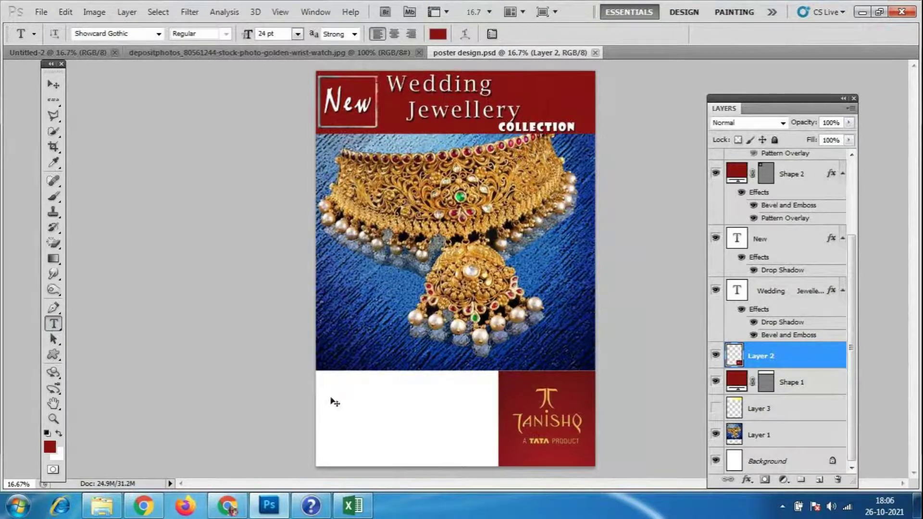
pyautogui.hotkey('ctrl', '+')
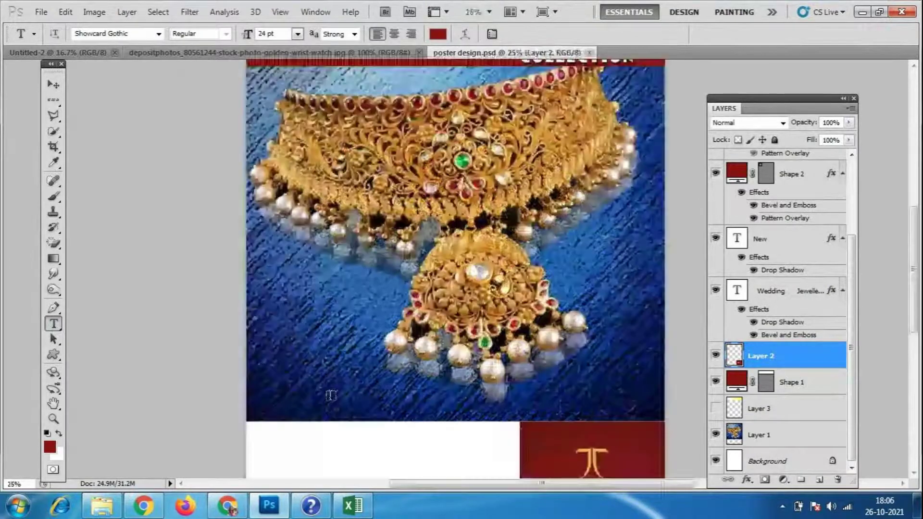
pyautogui.write('D')
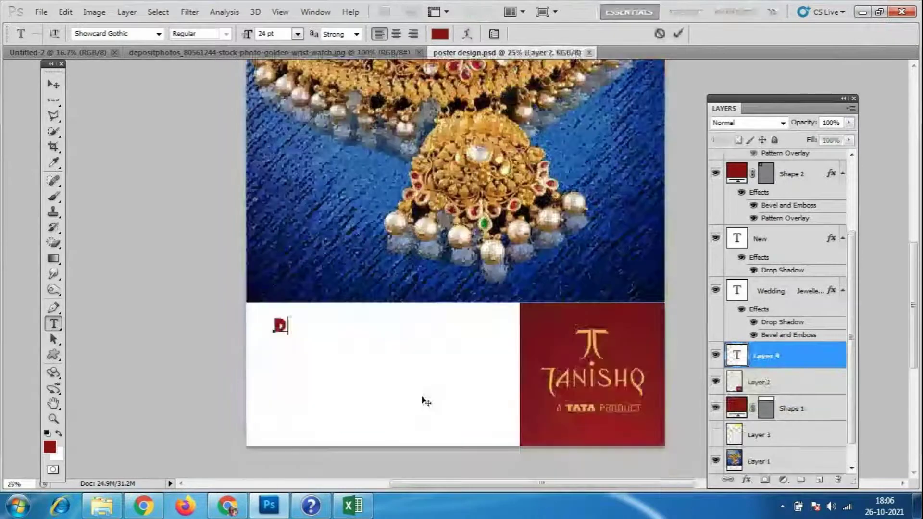
pyautogui.write('IWALI OFF')
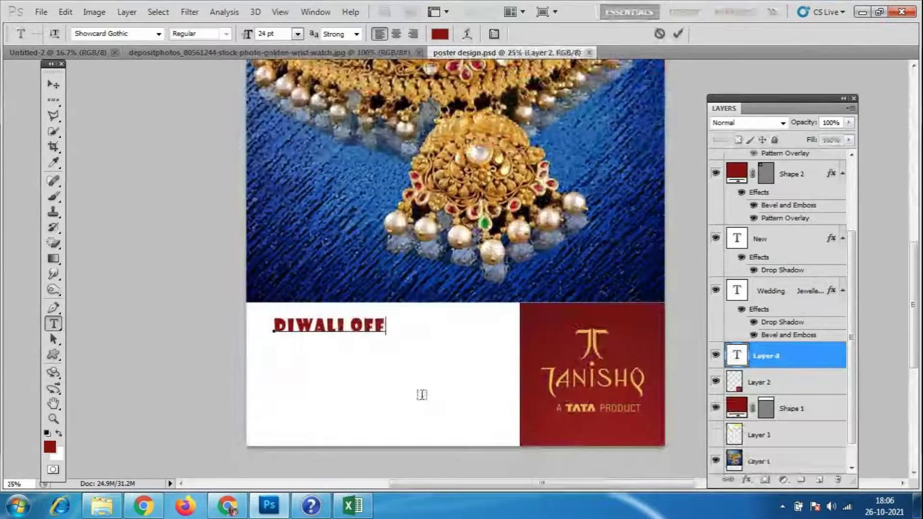
pyautogui.write('ER')
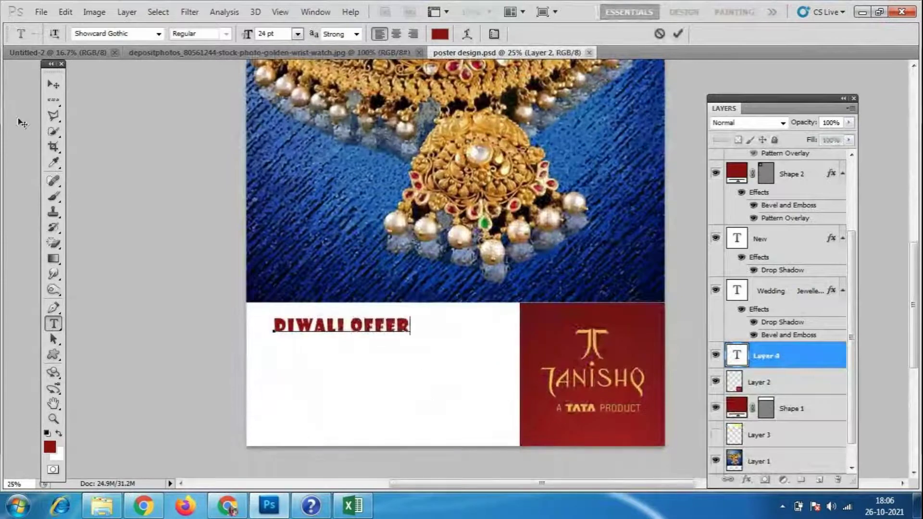
pyautogui.click(52, 85)
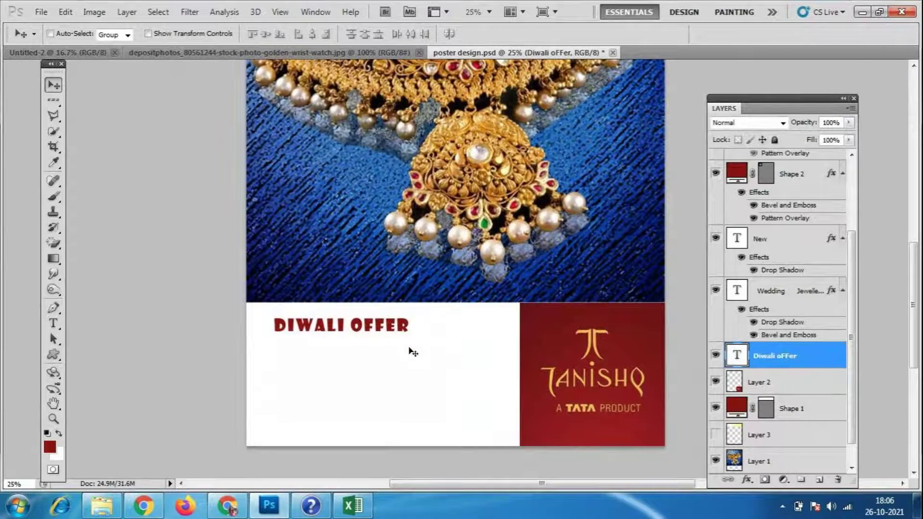
# - Scale the DIWALI OFFER heading up to about 164%
pyautogui.hotkey('ctrl', 't')
pyautogui.moveTo(411, 337); pyautogui.dragTo(432, 335)
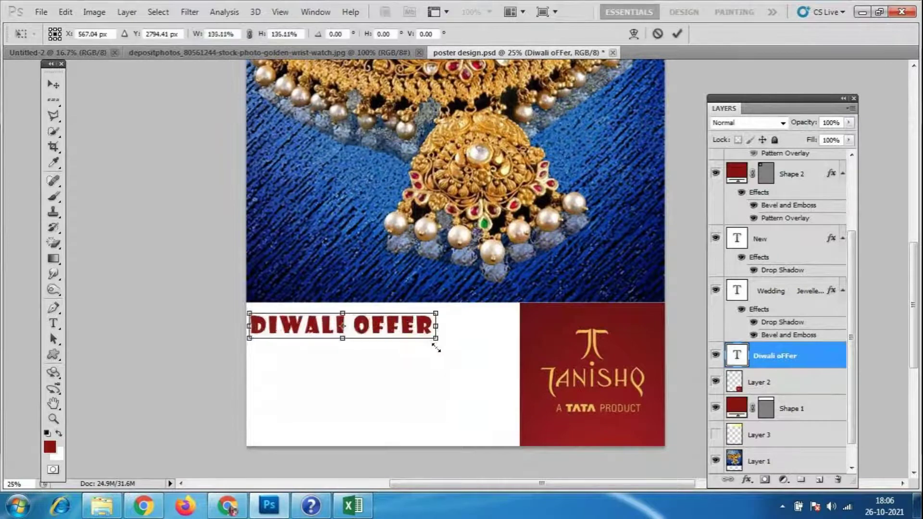
pyautogui.moveTo(431, 335); pyautogui.dragTo(441, 337)
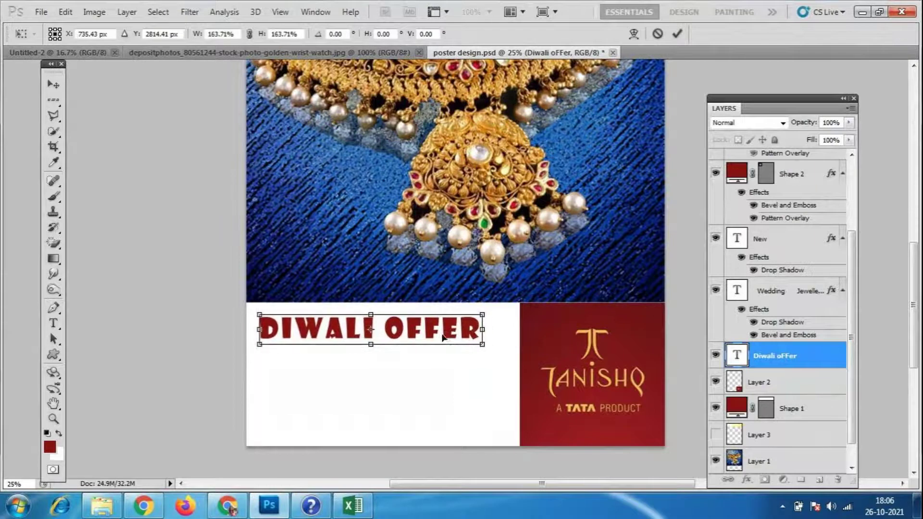
pyautogui.press('Return')
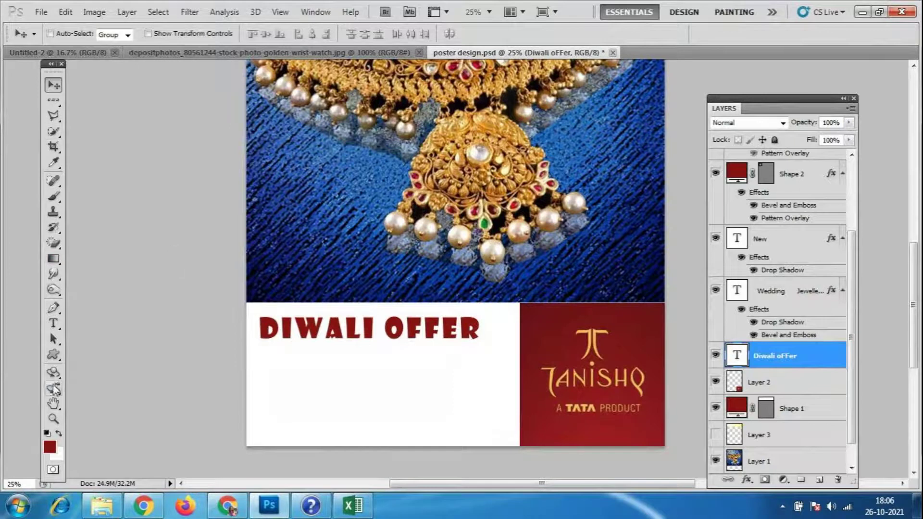
pyautogui.moveTo(54, 354); pyautogui.dragTo(112, 358)
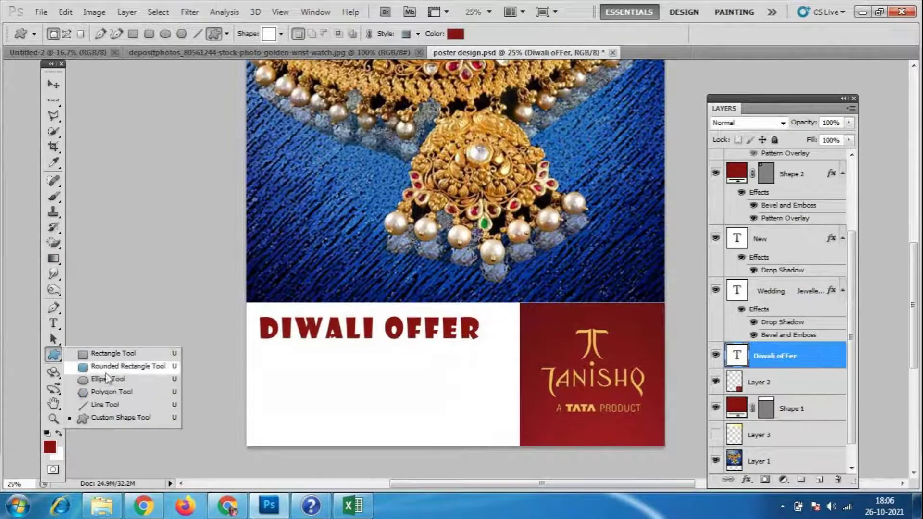
pyautogui.click(110, 358)
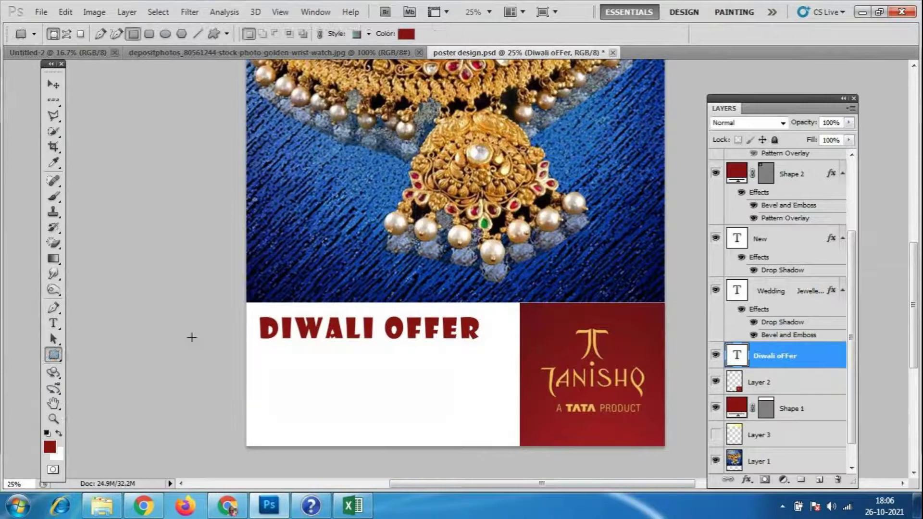
pyautogui.moveTo(247, 304); pyautogui.dragTo(519, 446)
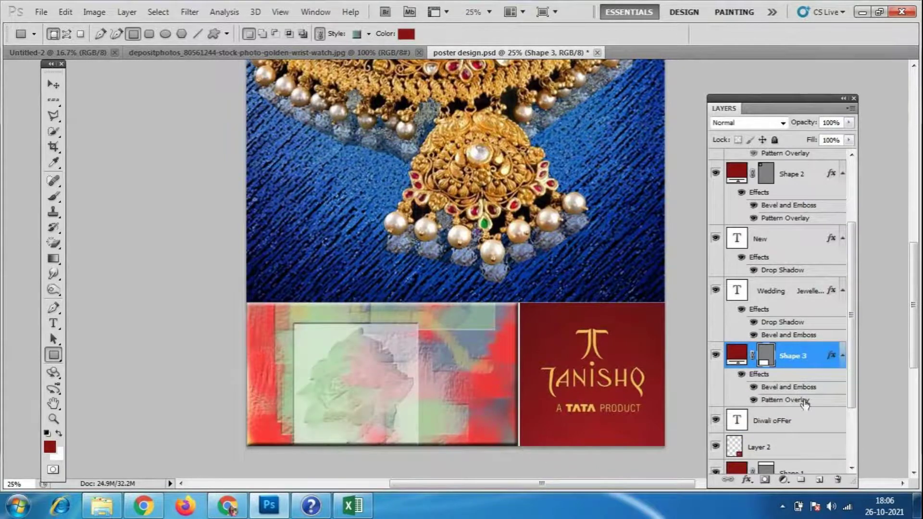
pyautogui.scroll(-2, 805, 404)
pyautogui.moveTo(794, 304); pyautogui.dragTo(793, 380)
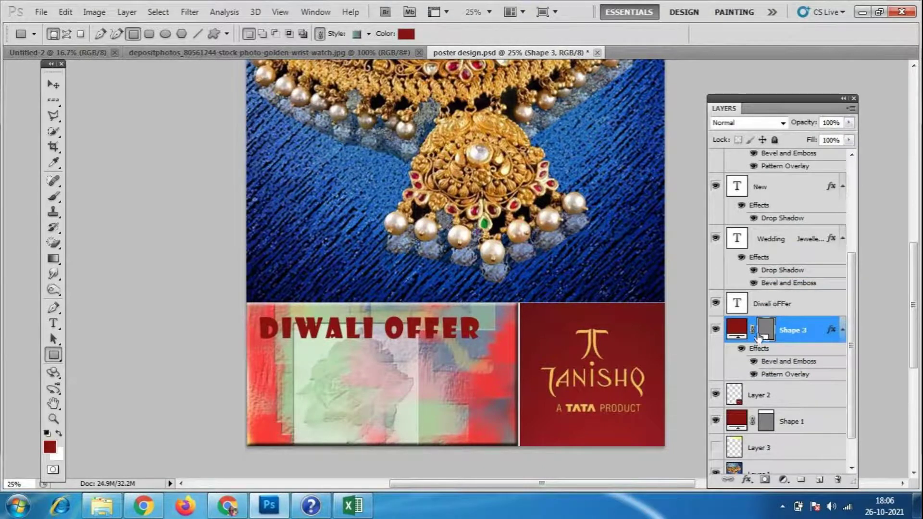
pyautogui.click(369, 34)
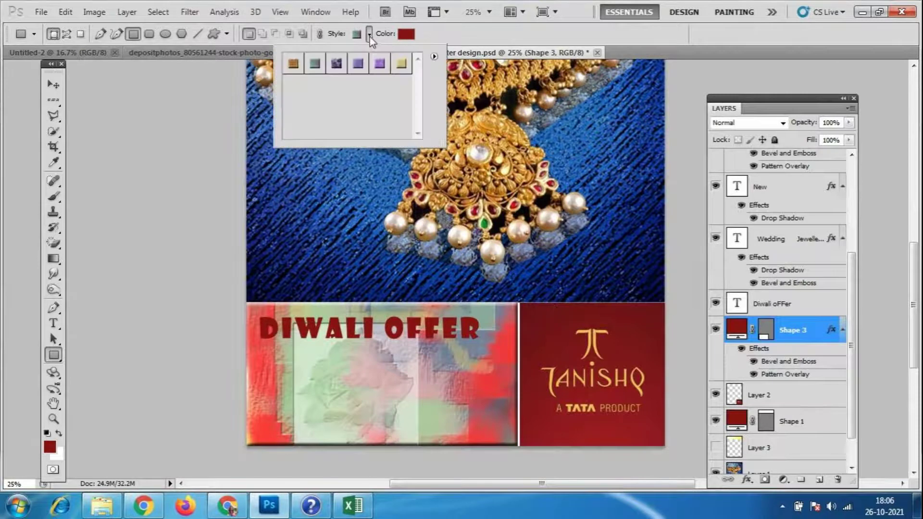
pyautogui.click(402, 63)
pyautogui.click(338, 64)
pyautogui.click(789, 348)
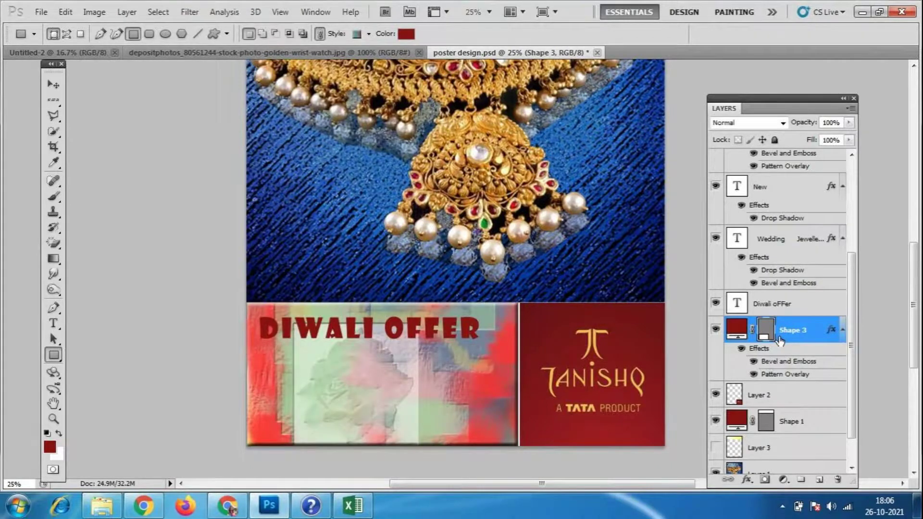
pyautogui.press('Delete')
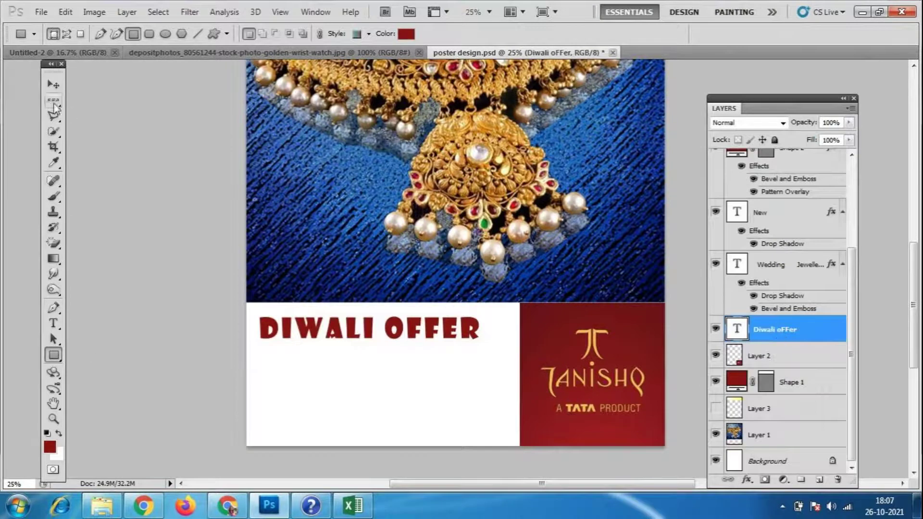
pyautogui.rightClick(53, 356)
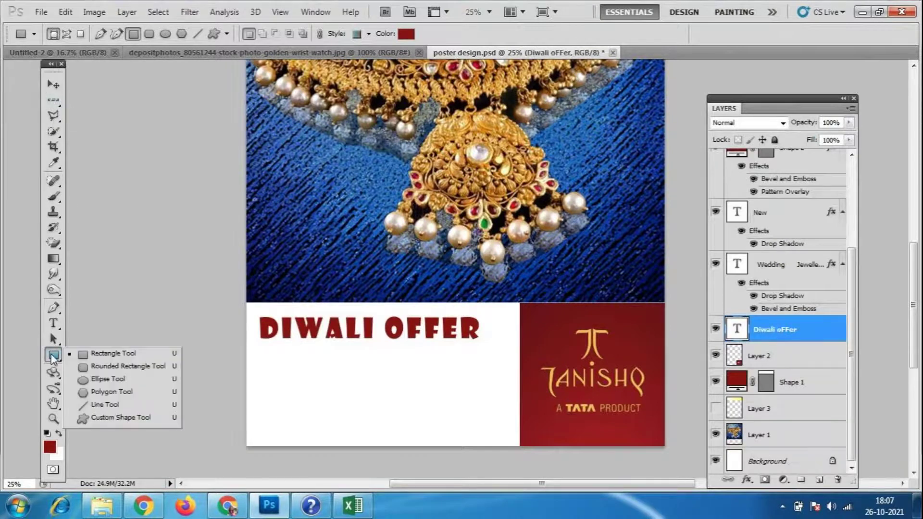
pyautogui.click(115, 418)
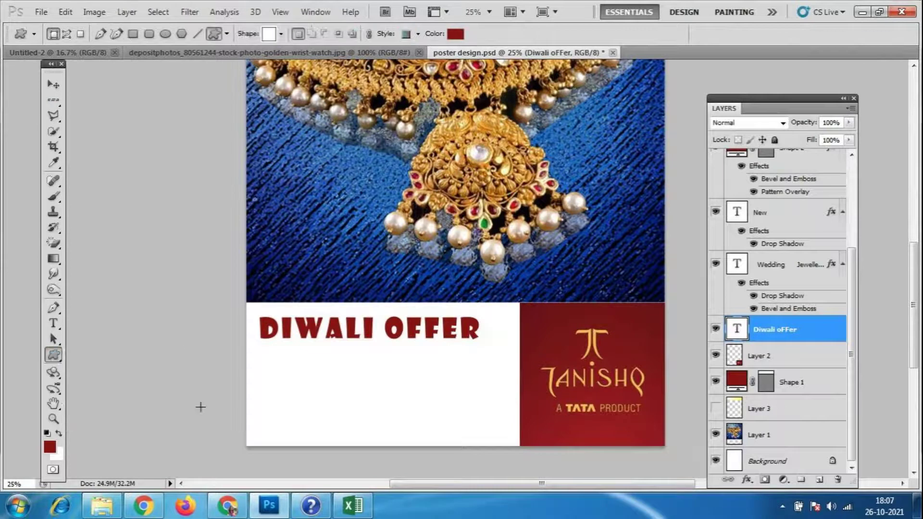
pyautogui.click(281, 34)
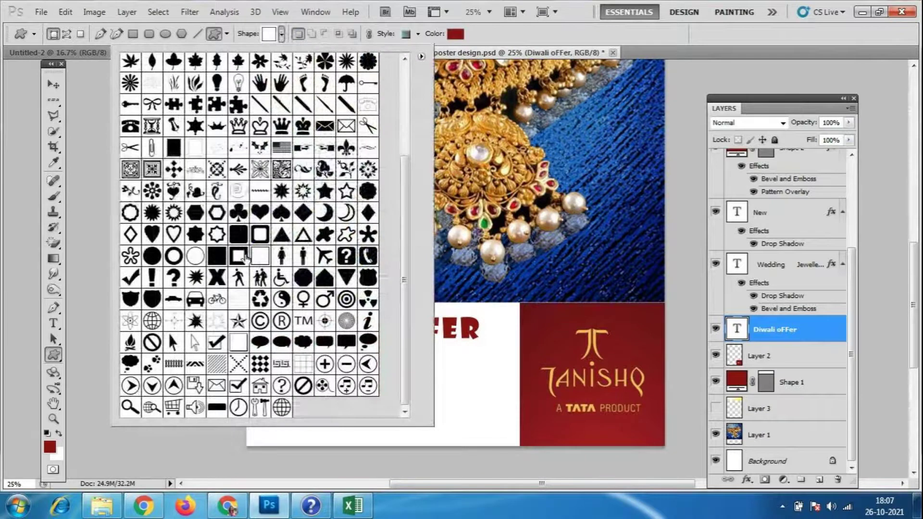
pyautogui.doubleClick(246, 257)
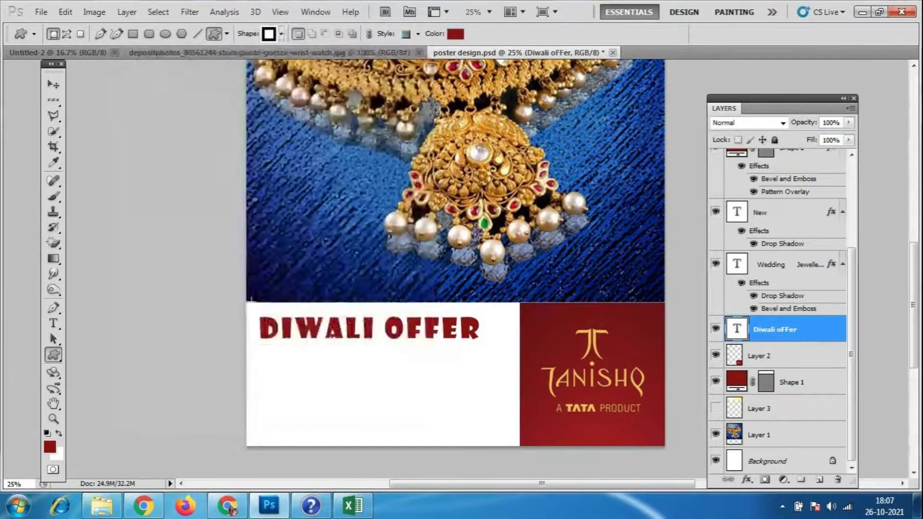
pyautogui.moveTo(248, 302); pyautogui.dragTo(519, 446)
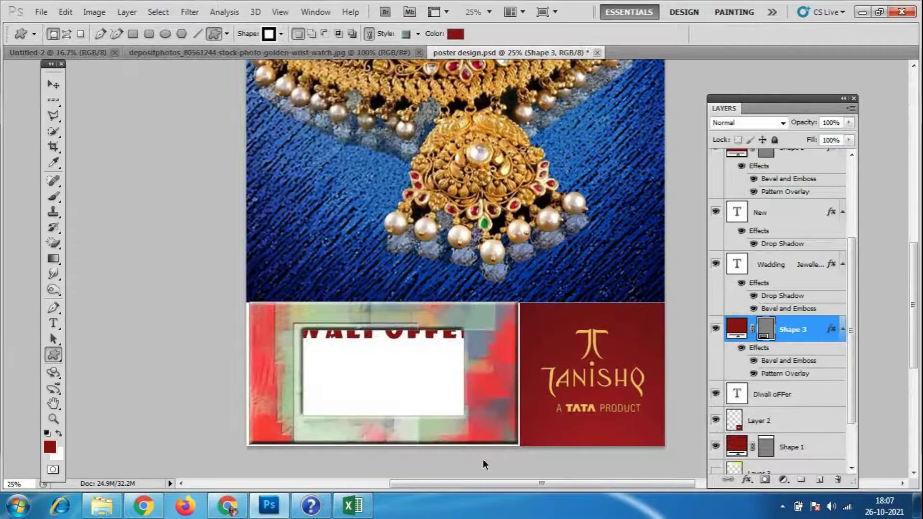
pyautogui.hotkey('ctrl', 'z')
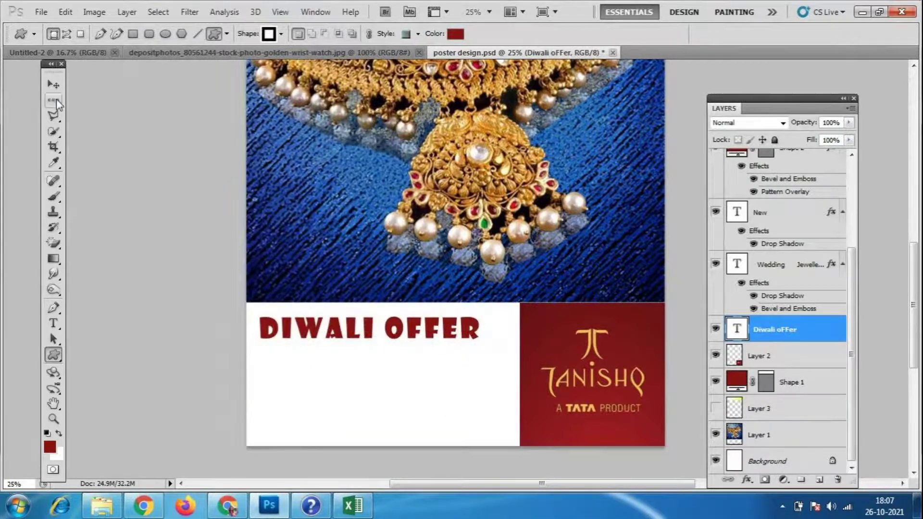
# - Select the white panel below the photo with a rectangular marquee on a new layer
pyautogui.click(56, 99)
pyautogui.click(110, 99)
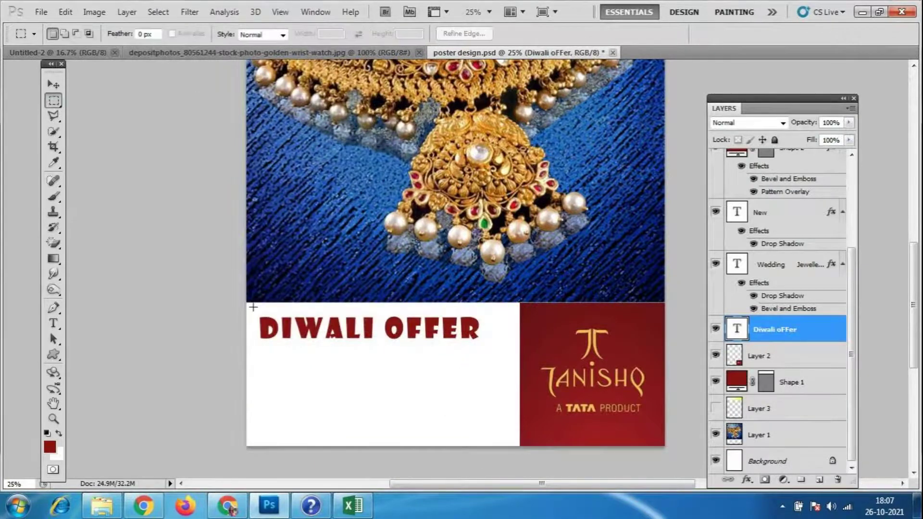
pyautogui.moveTo(248, 305)
pyautogui.mouseDown()
pyautogui.moveTo(317, 356)
pyautogui.moveTo(521, 447)
pyautogui.mouseUp()
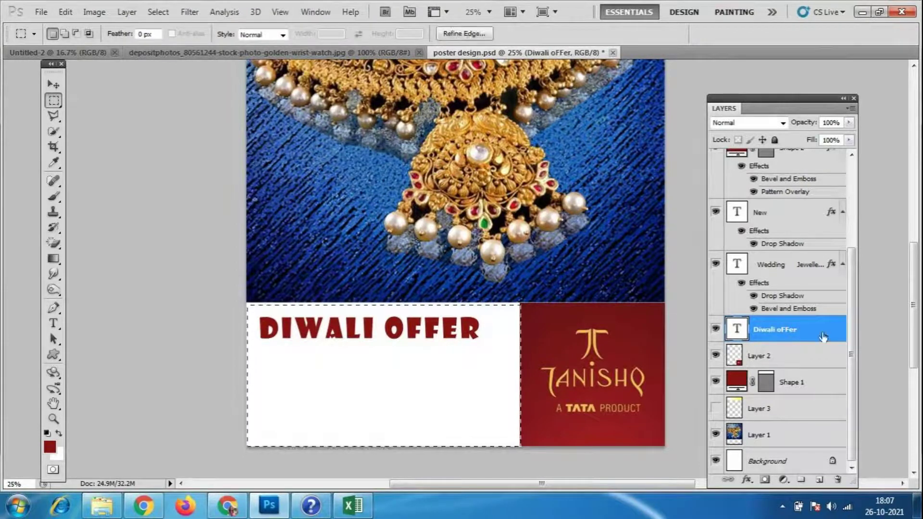
pyautogui.click(820, 479)
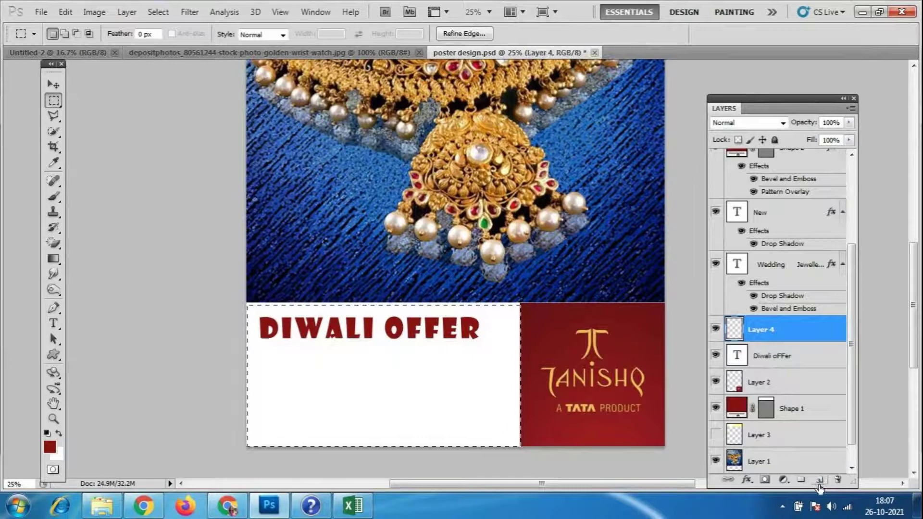
# - Sample the necklace's tan colour and fill the selected panel with it, then deselect
pyautogui.click(54, 162)
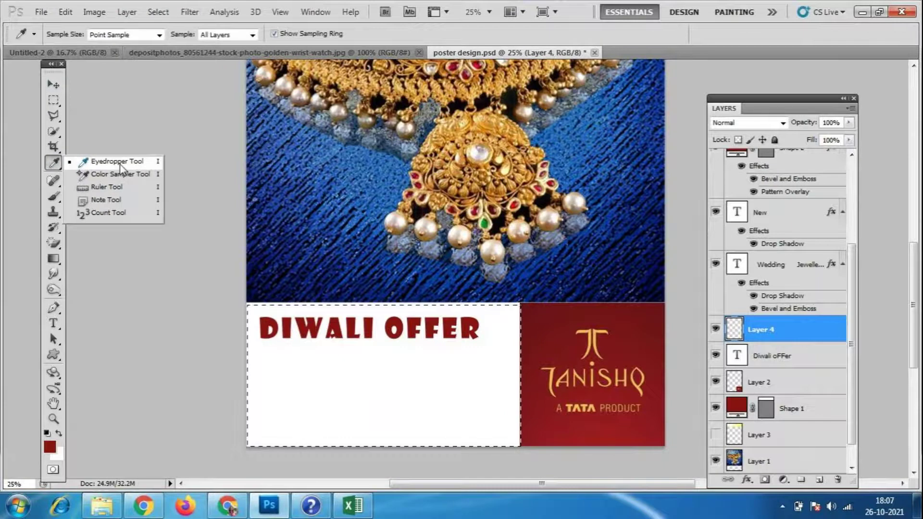
pyautogui.click(120, 164)
pyautogui.click(461, 123)
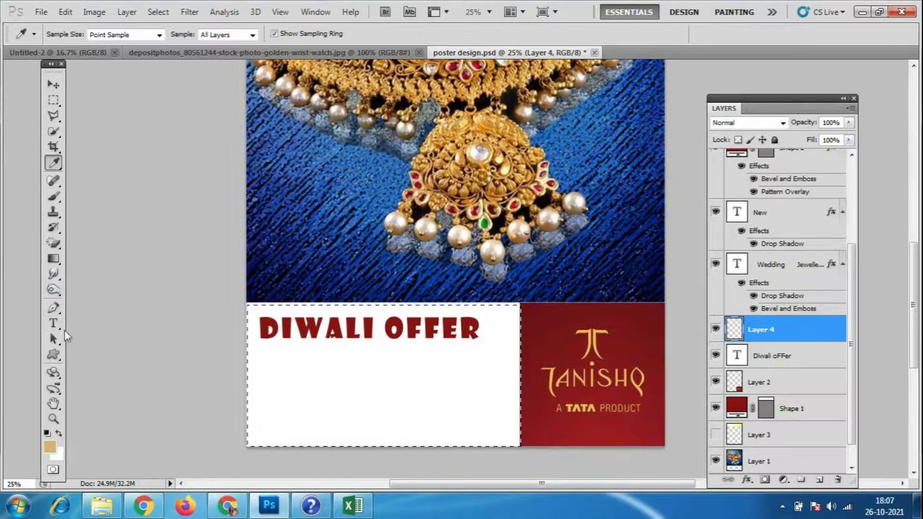
pyautogui.moveTo(50, 258); pyautogui.dragTo(108, 269)
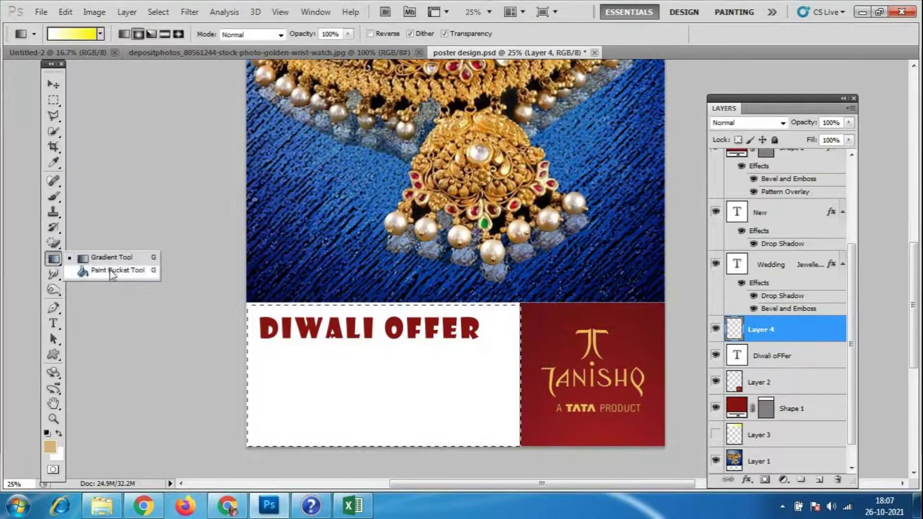
pyautogui.click(111, 270)
pyautogui.click(265, 408)
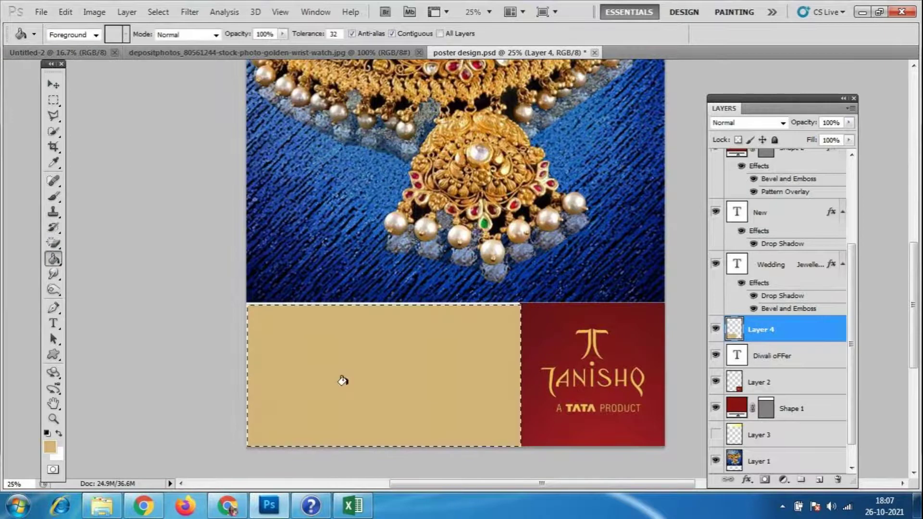
pyautogui.hotkey('ctrl', 'd')
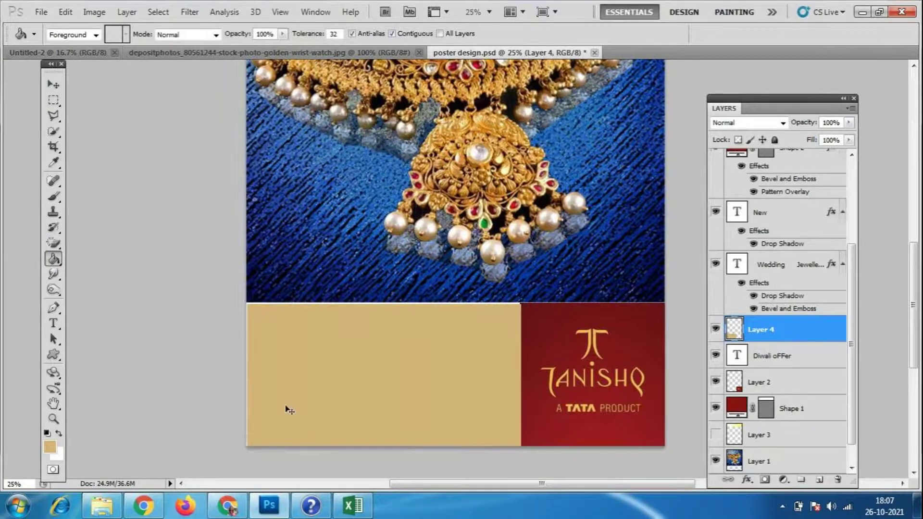
pyautogui.hotkey('ctrl', 't')
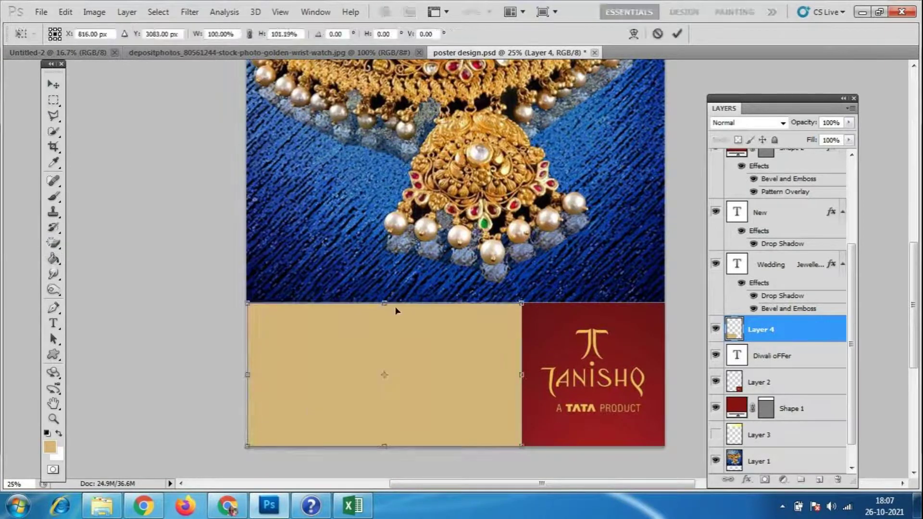
pyautogui.press('Return')
pyautogui.hotkey('ctrl', '-')
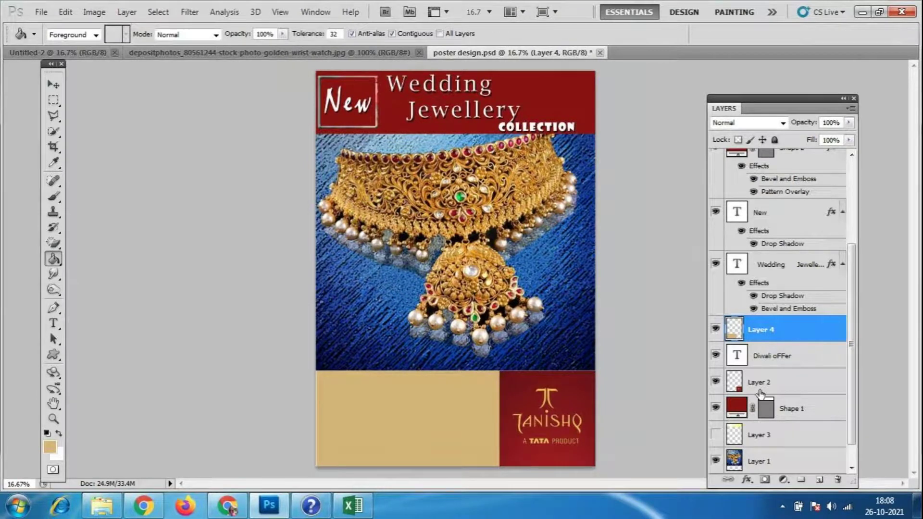
# - Nudge the jewellery photo on Layer 1 slightly lower with the Move tool
pyautogui.scroll(-1, 760, 394)
pyautogui.click(784, 435)
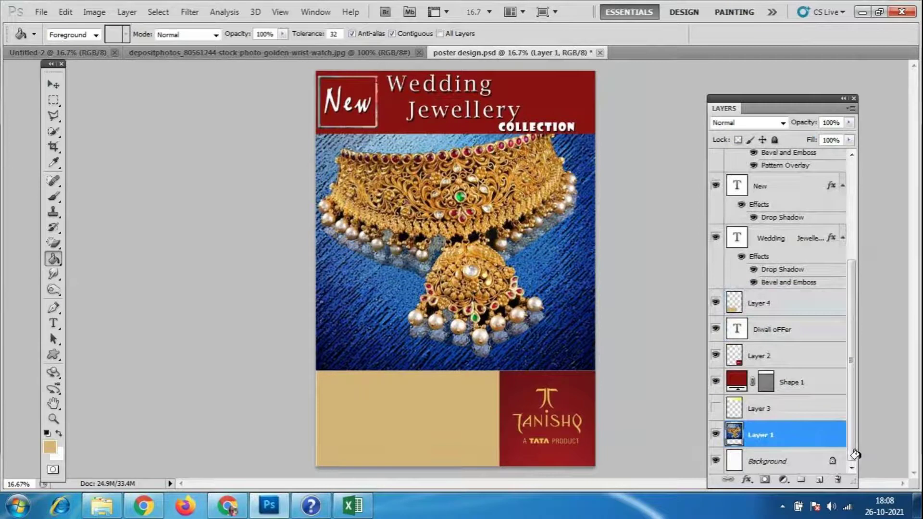
pyautogui.click(52, 85)
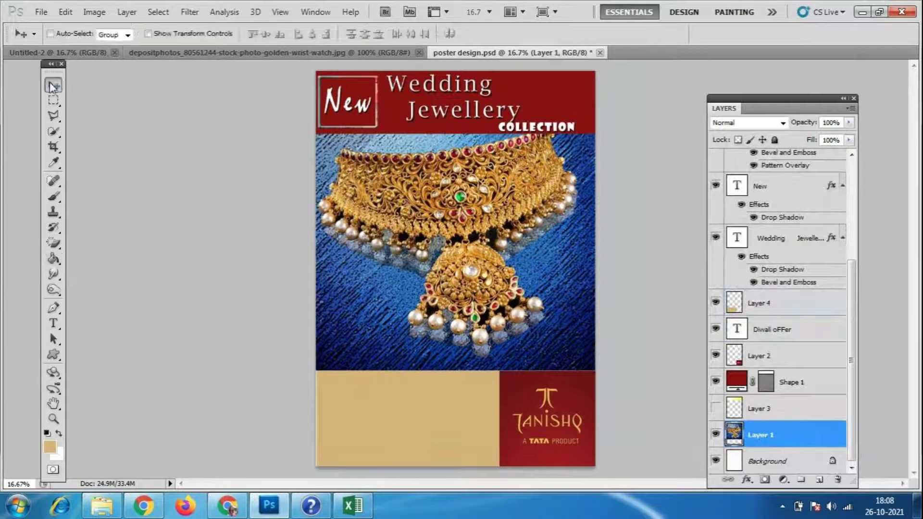
pyautogui.hotkey('shift', 'Down')
pyautogui.hotkey('shift', 'Down')
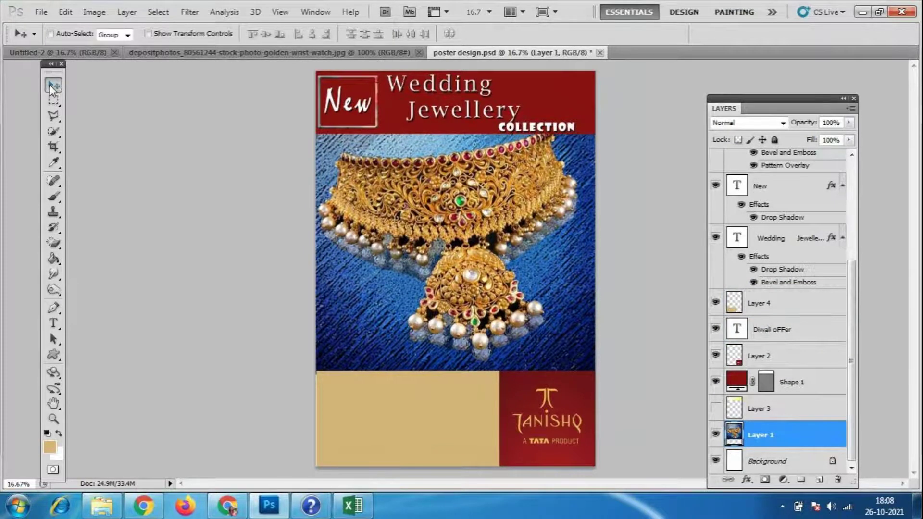
pyautogui.hotkey('shift', 'Down')
pyautogui.hotkey('shift', 'Down')
pyautogui.hotkey('shift', 'Down')
pyautogui.hotkey('shift', 'Down')
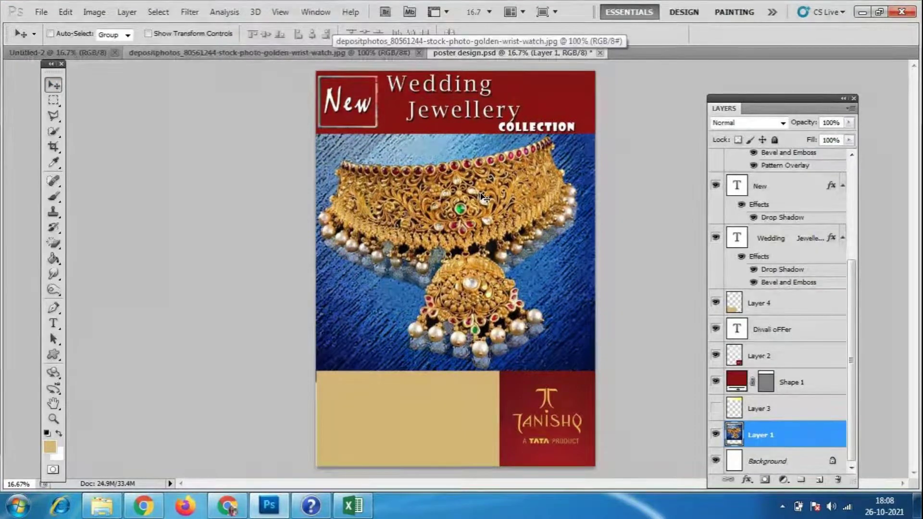
pyautogui.hotkey('shift', 'Up')
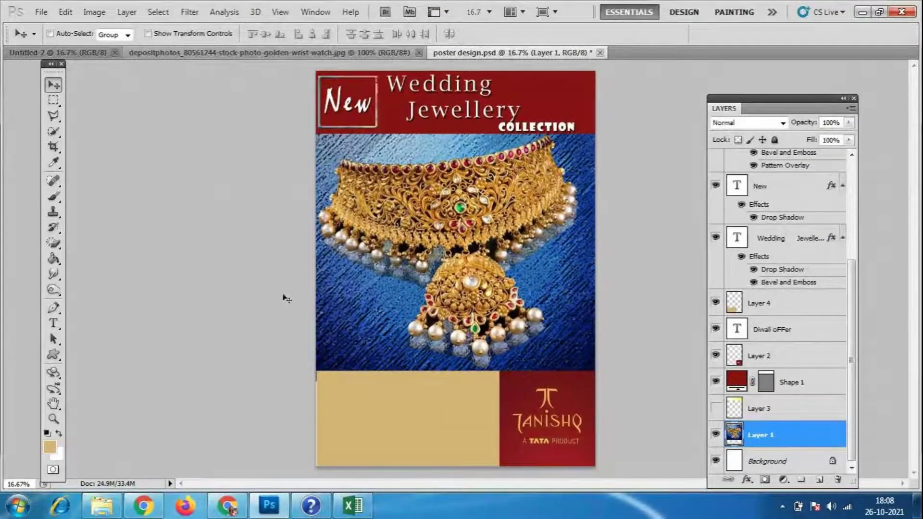
# - Free-transform the tan Layer 4 panel so it meets the photo
pyautogui.click(778, 414)
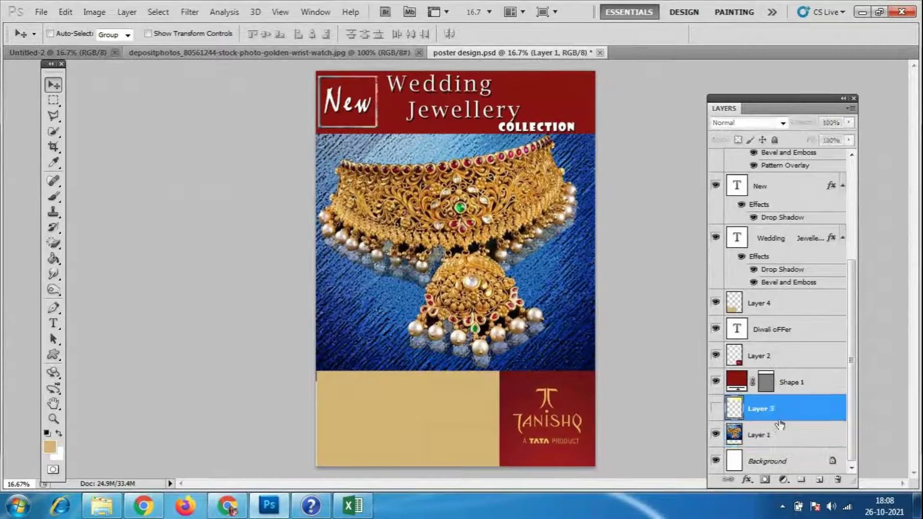
pyautogui.click(779, 302)
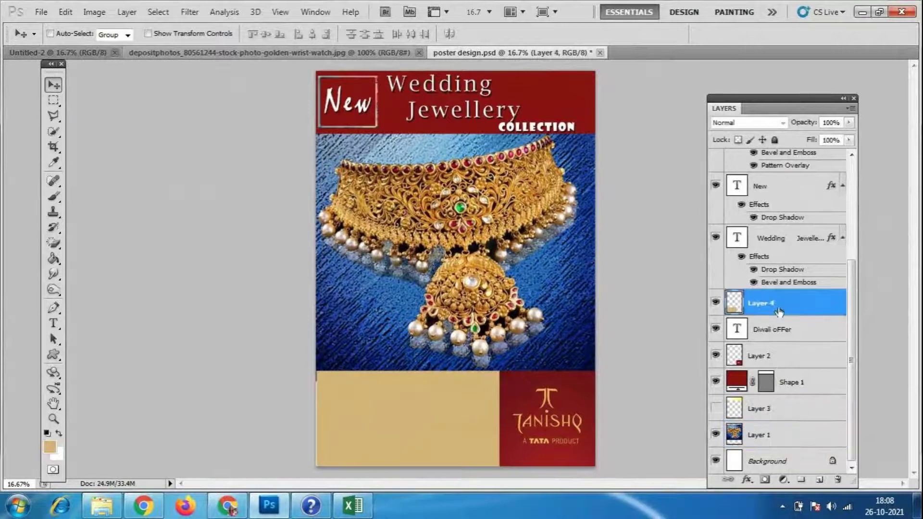
pyautogui.hotkey('ctrl', 't')
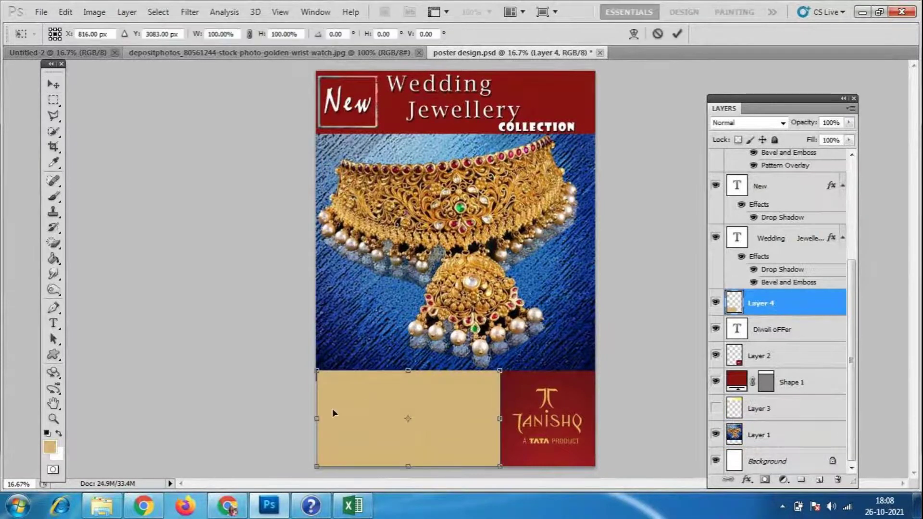
pyautogui.press('Return')
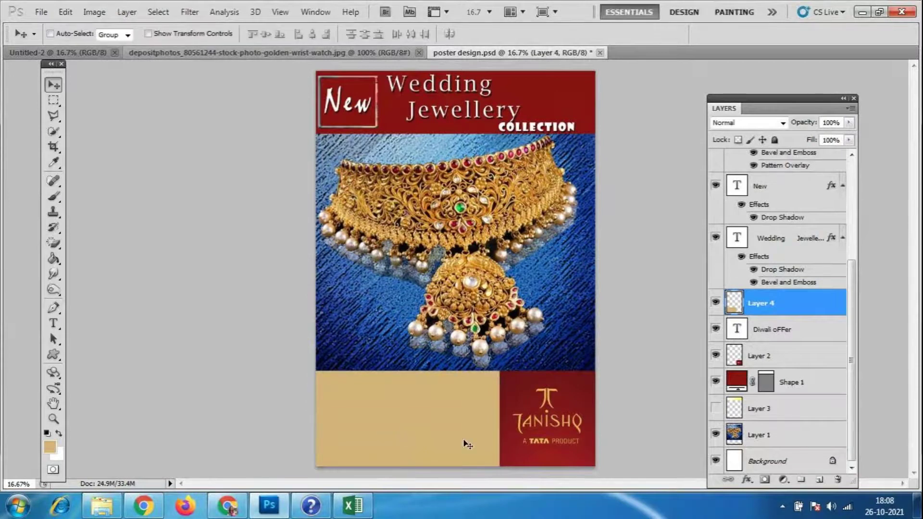
pyautogui.scroll(1, 474, 453)
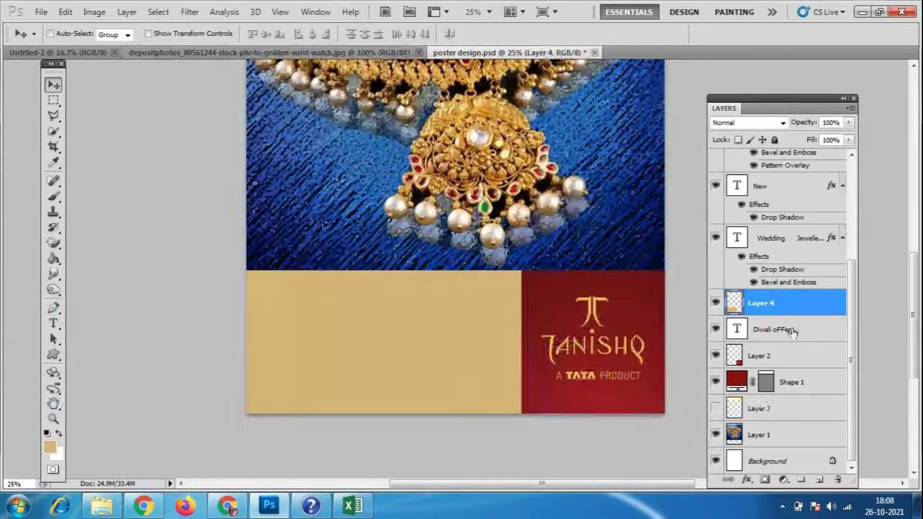
# - Move the Diwali oFFer text layer above the tan Layer 4 so it shows
pyautogui.moveTo(792, 332); pyautogui.dragTo(784, 310)
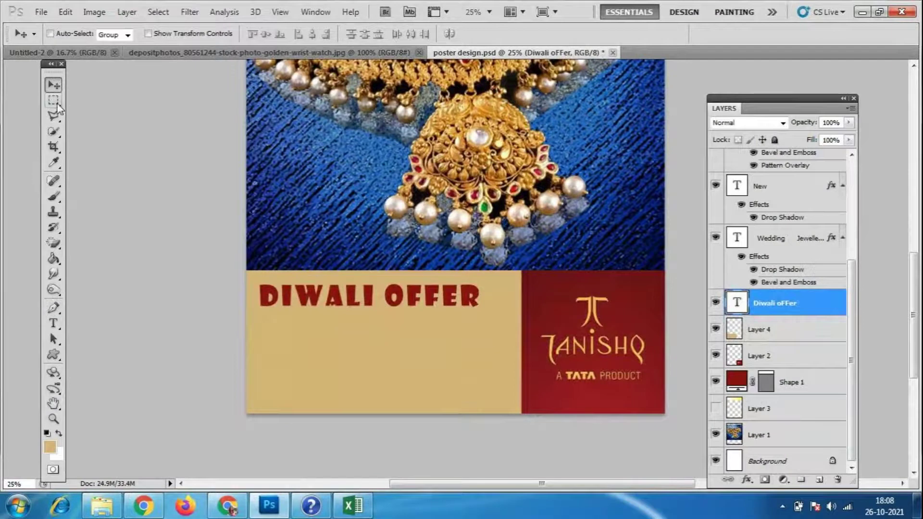
pyautogui.click(58, 357)
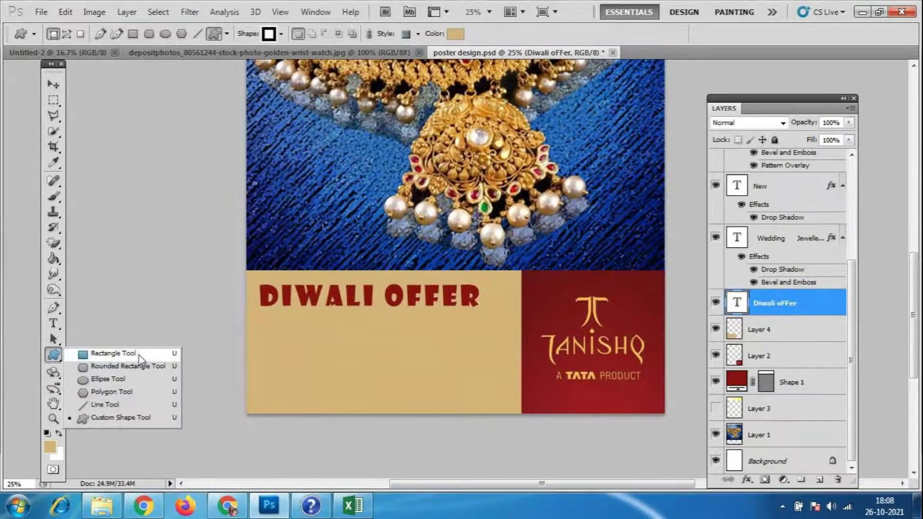
pyautogui.click(122, 417)
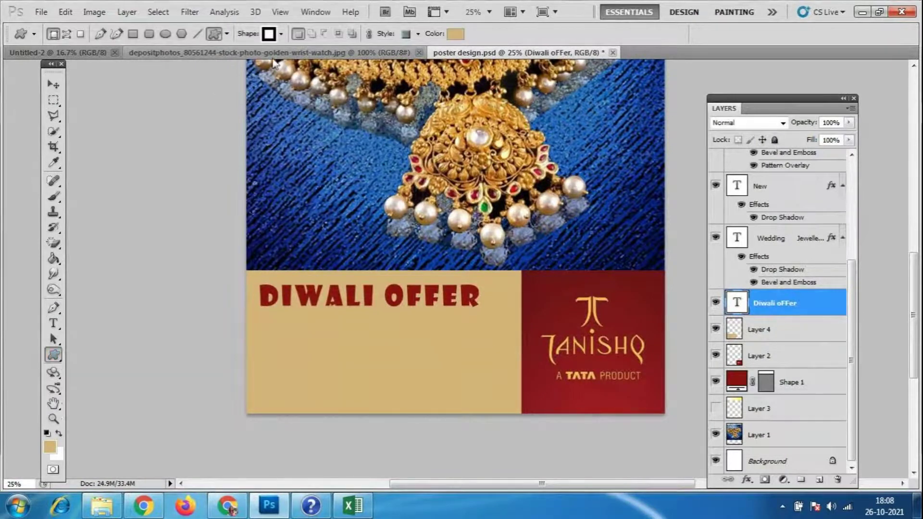
# - Try a ribbon custom shape around DIWALI OFFER, then undo it
pyautogui.click(282, 34)
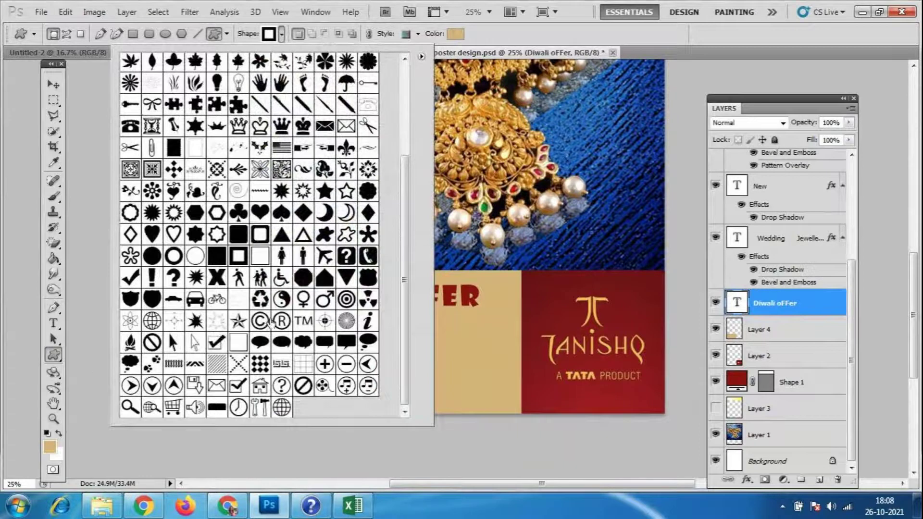
pyautogui.scroll(1, 287, 311)
pyautogui.scroll(1, 287, 311)
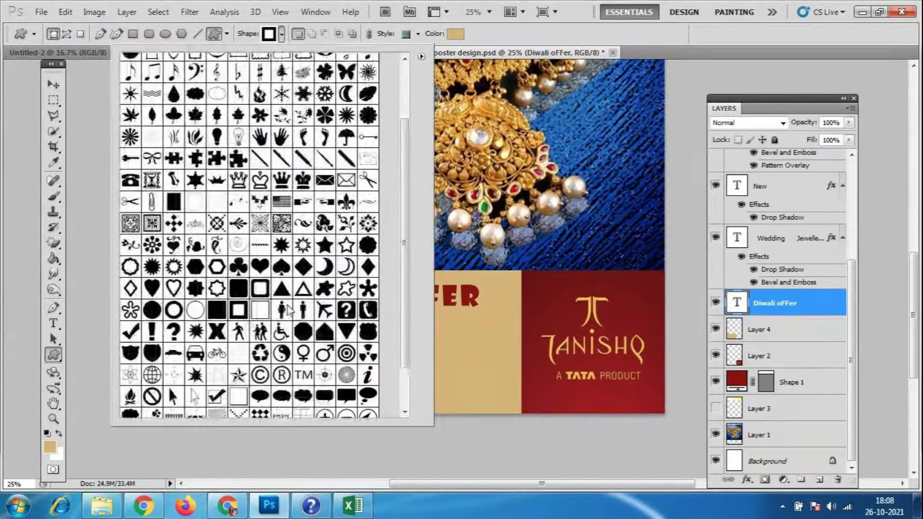
pyautogui.scroll(2, 288, 310)
pyautogui.doubleClick(304, 305)
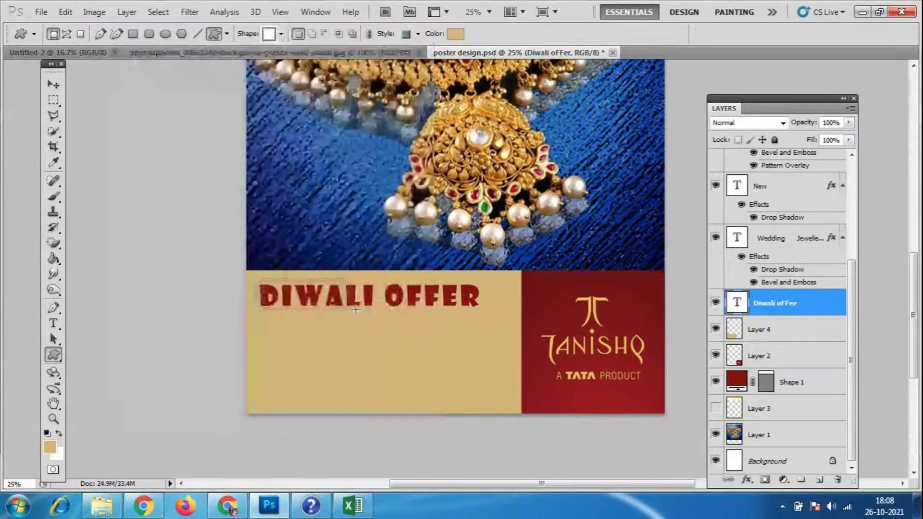
pyautogui.moveTo(490, 317); pyautogui.dragTo(496, 320)
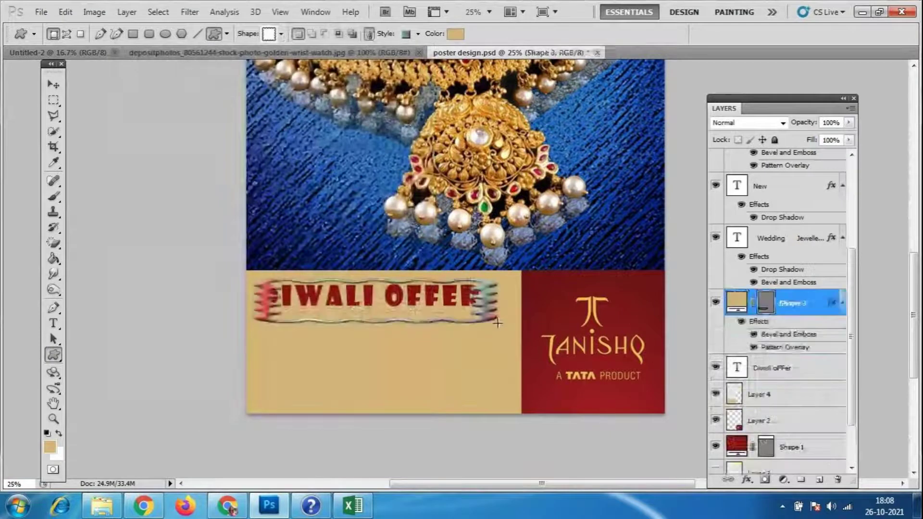
pyautogui.hotkey('ctrl', 'z')
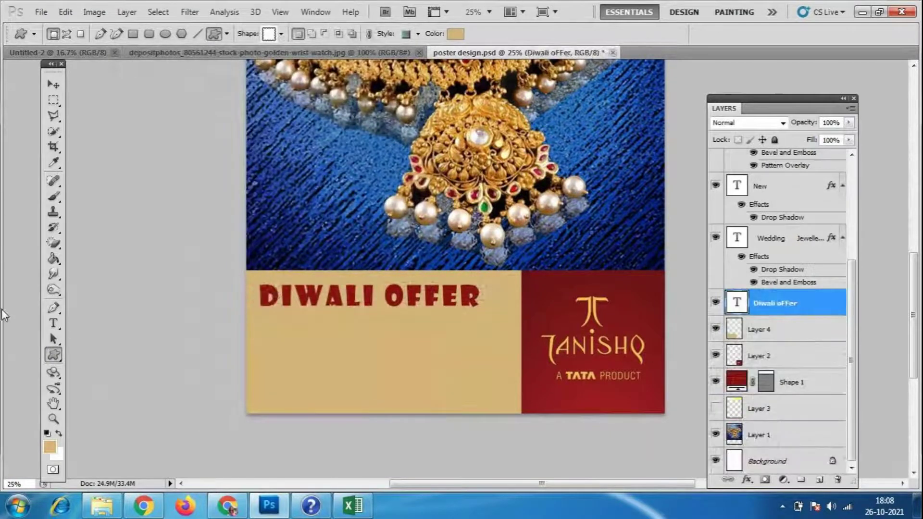
pyautogui.rightClick(779, 303)
# - Give the Diwali oFFer layer a drop shadow in orange e67a16
pyautogui.click(652, 120)
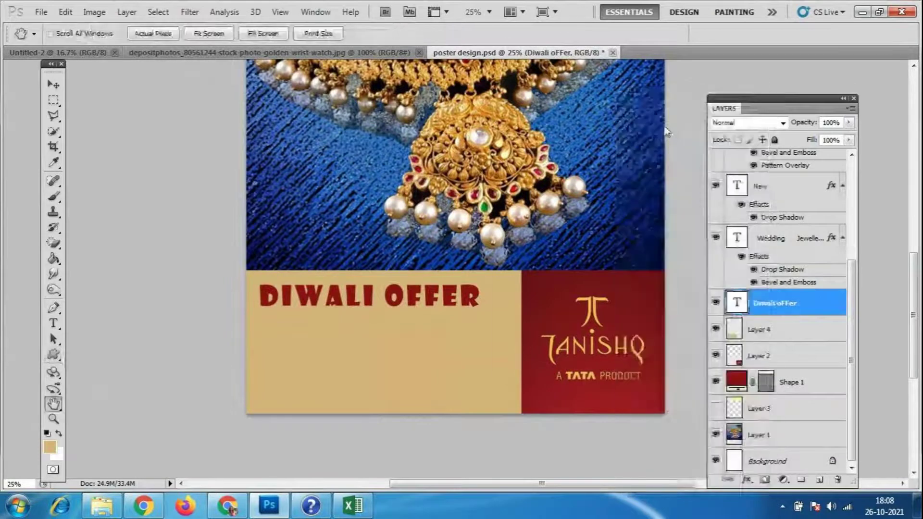
pyautogui.click(563, 122)
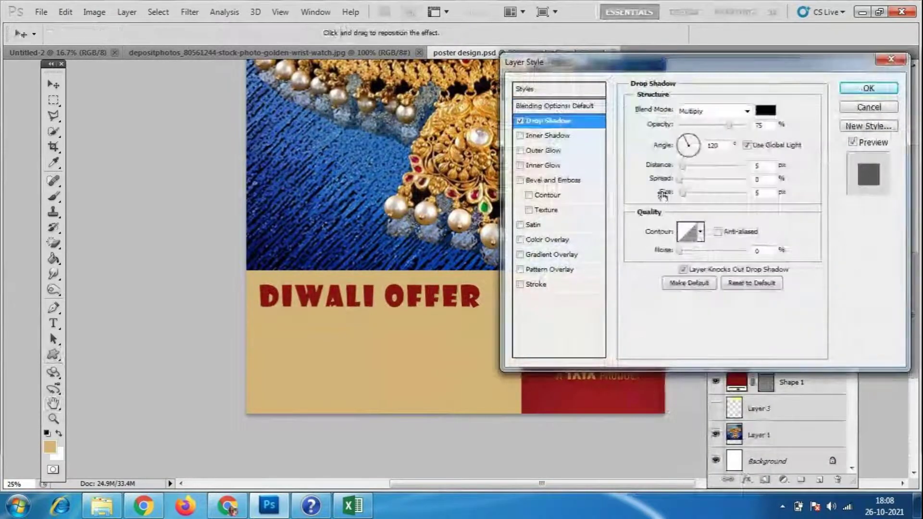
pyautogui.click(766, 110)
pyautogui.click(480, 109)
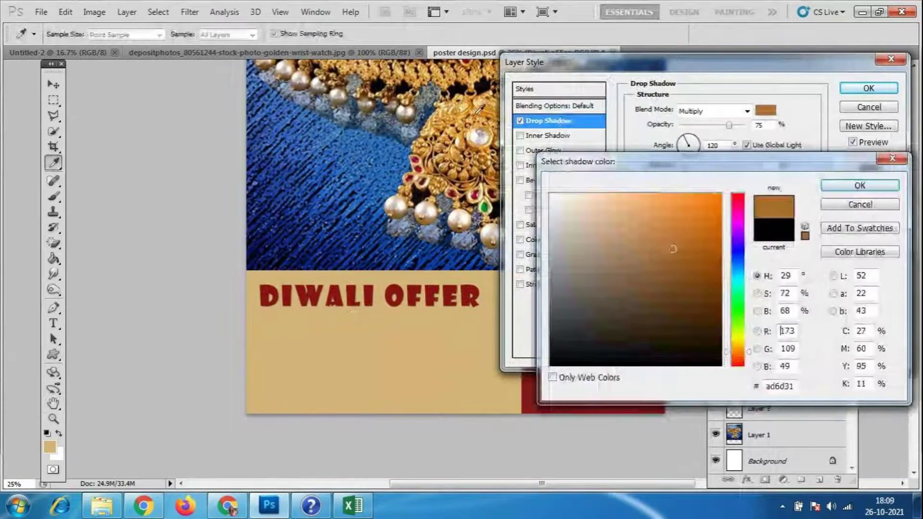
pyautogui.click(693, 216)
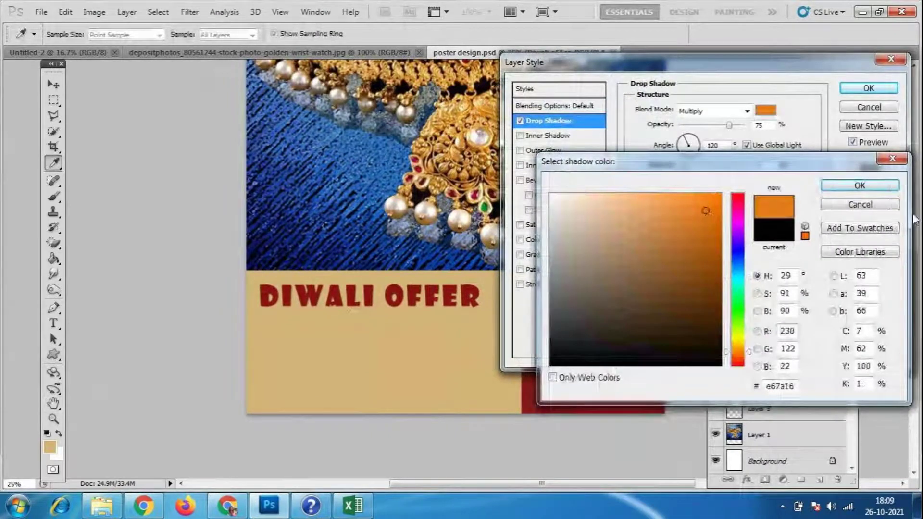
pyautogui.click(859, 186)
pyautogui.click(869, 88)
pyautogui.click(54, 84)
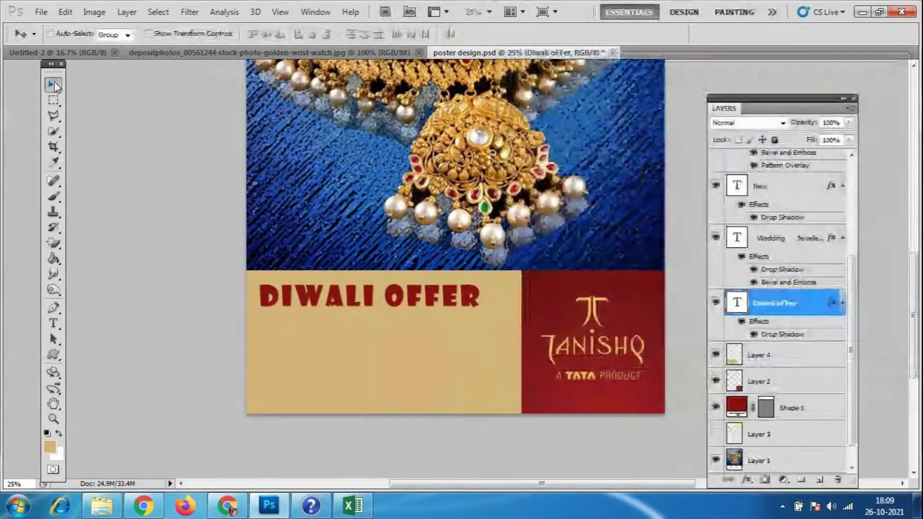
pyautogui.press('m')
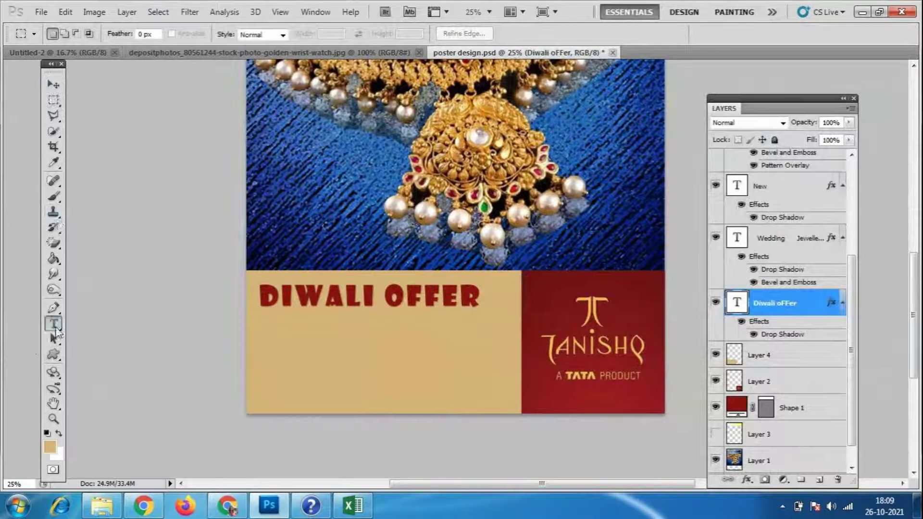
# - Add text lines '25 % OFF', 'ON DIAMOND AND GOLD' and 'JEWELLERY' below the heading
pyautogui.click(53, 323)
pyautogui.click(266, 339)
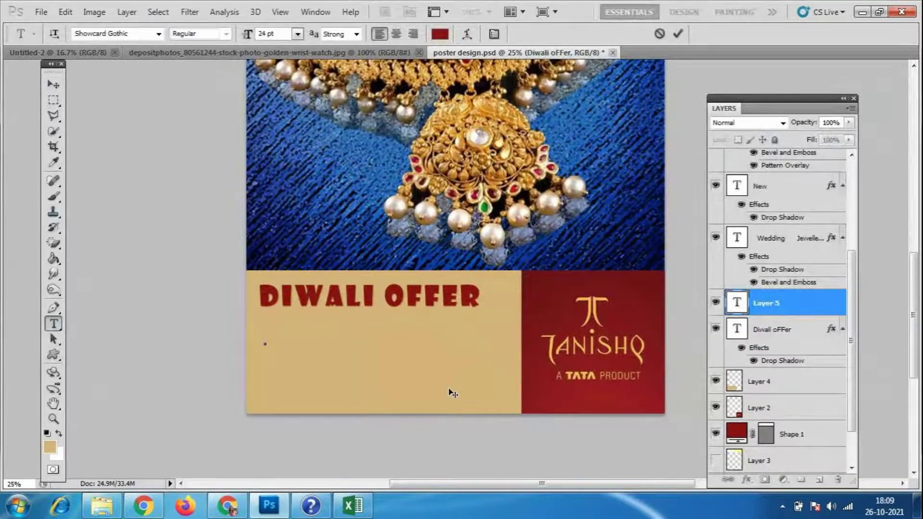
pyautogui.write('25')
pyautogui.write(' % OF')
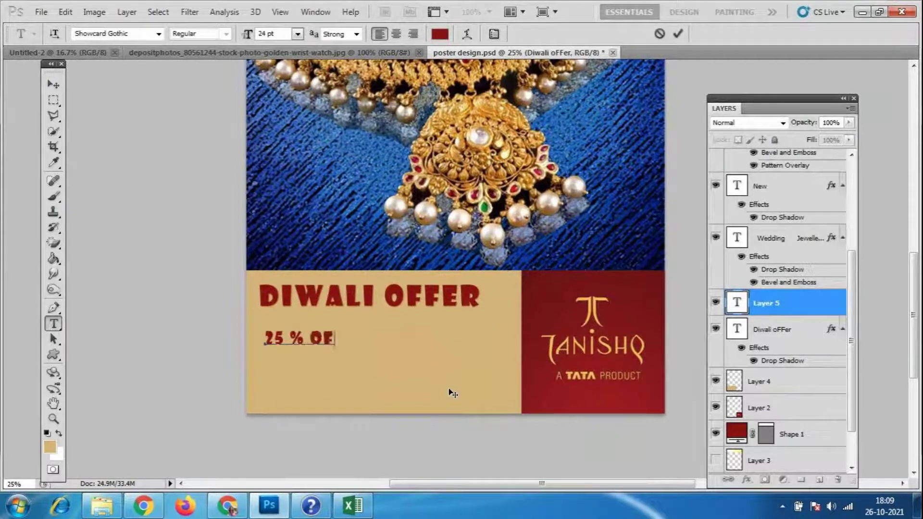
pyautogui.write('F')
pyautogui.press('Return')
pyautogui.write('ON')
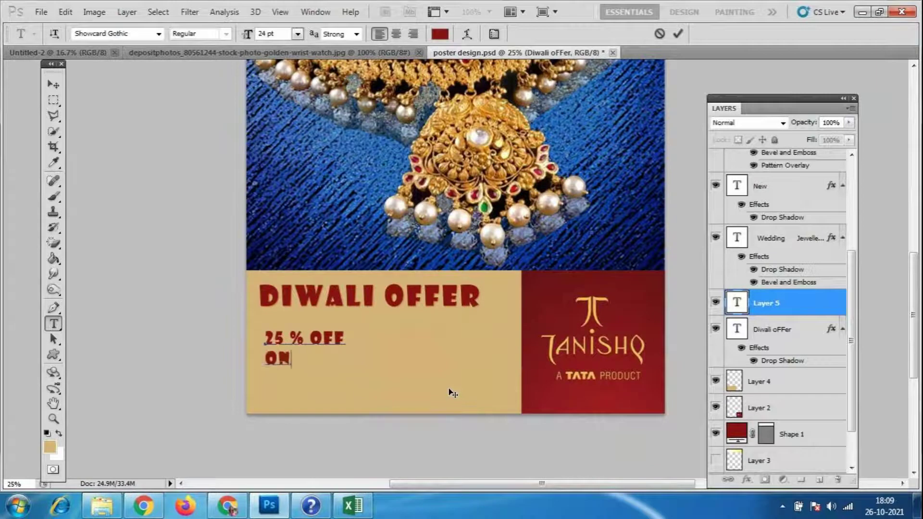
pyautogui.write(' DIMOND')
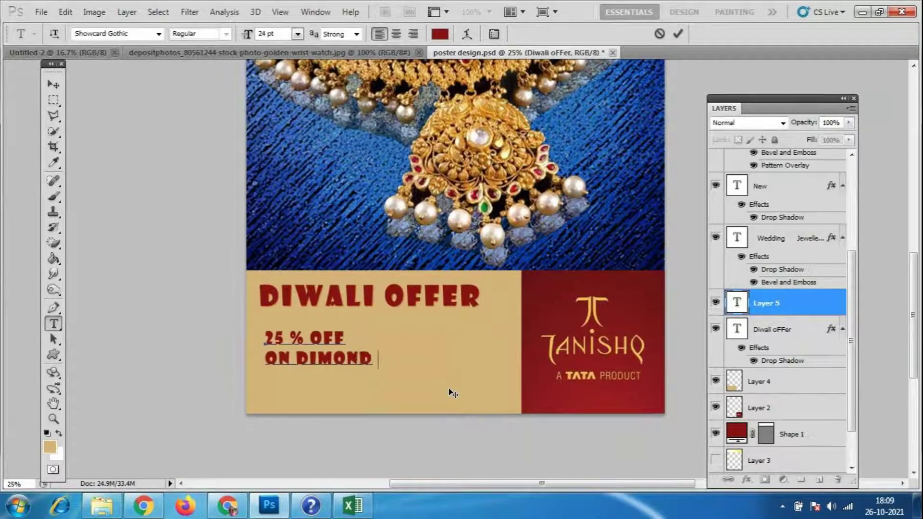
pyautogui.press('BackSpace')
pyautogui.press('BackSpace')
pyautogui.press('BackSpace')
pyautogui.press('BackSpace')
pyautogui.press('BackSpace')
pyautogui.write('AMOND AND ')
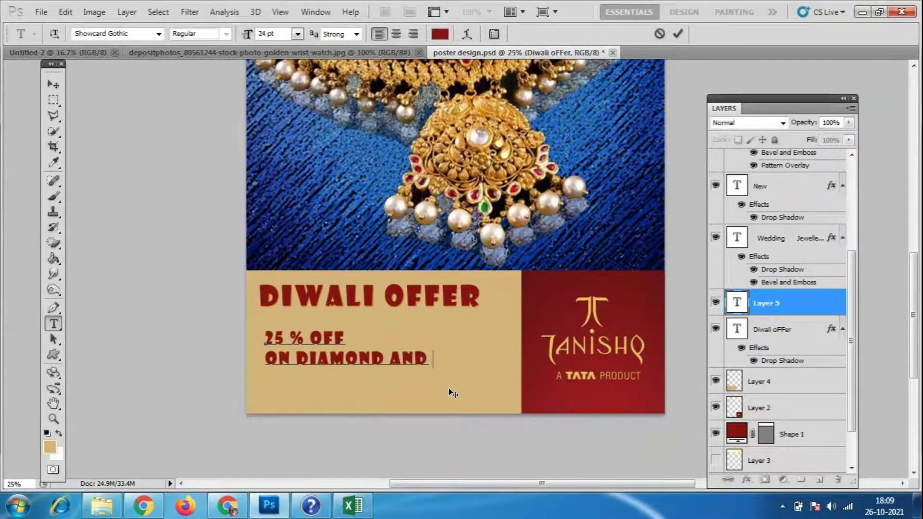
pyautogui.write('GOLD')
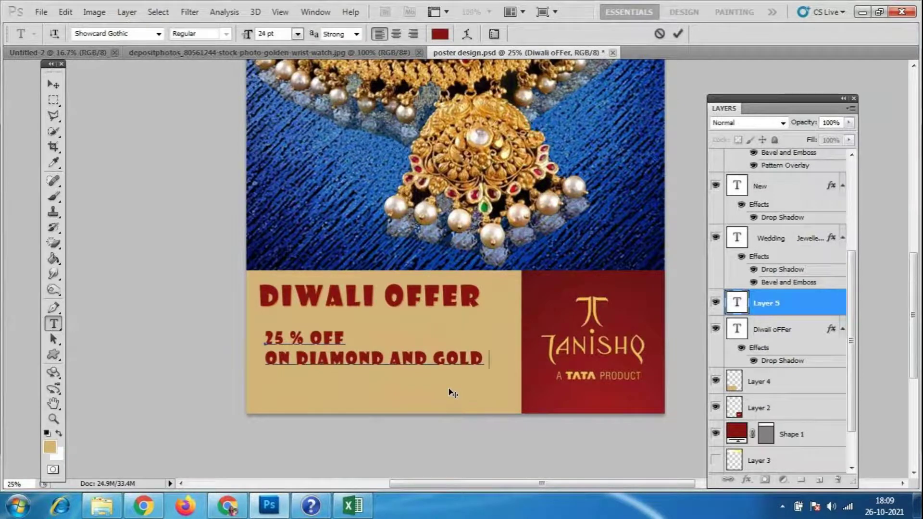
pyautogui.press('Return')
pyautogui.write('JE')
pyautogui.write('WELLERY')
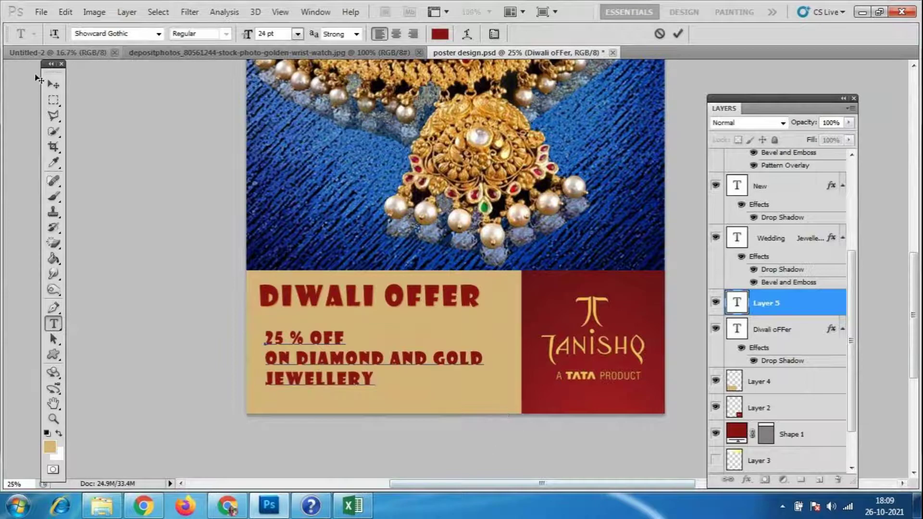
pyautogui.click(53, 85)
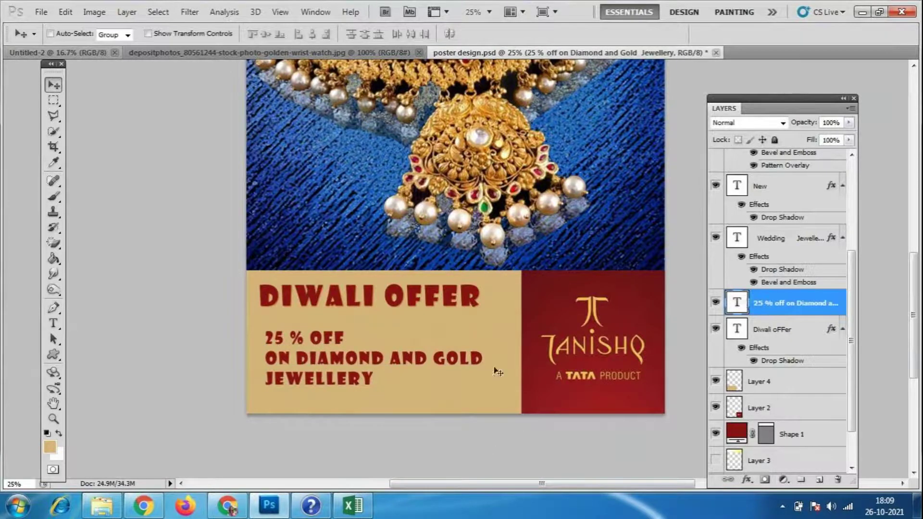
# - Enlarge the '25 % OFF' line to 36 pt
pyautogui.doubleClick(736, 303)
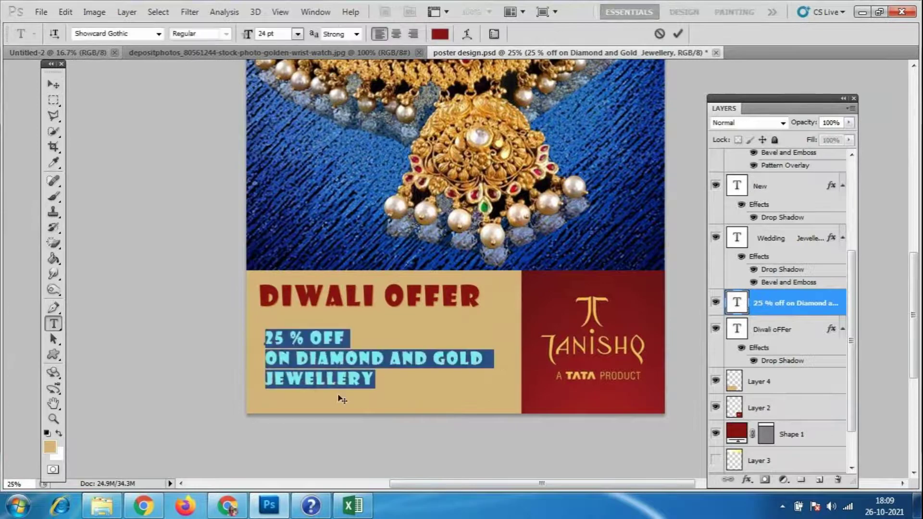
pyautogui.moveTo(345, 339); pyautogui.dragTo(266, 339)
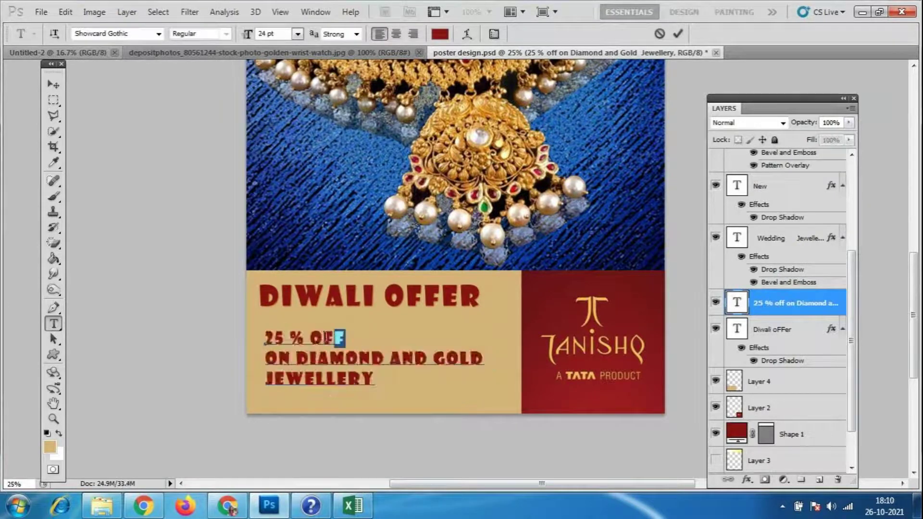
pyautogui.click(298, 33)
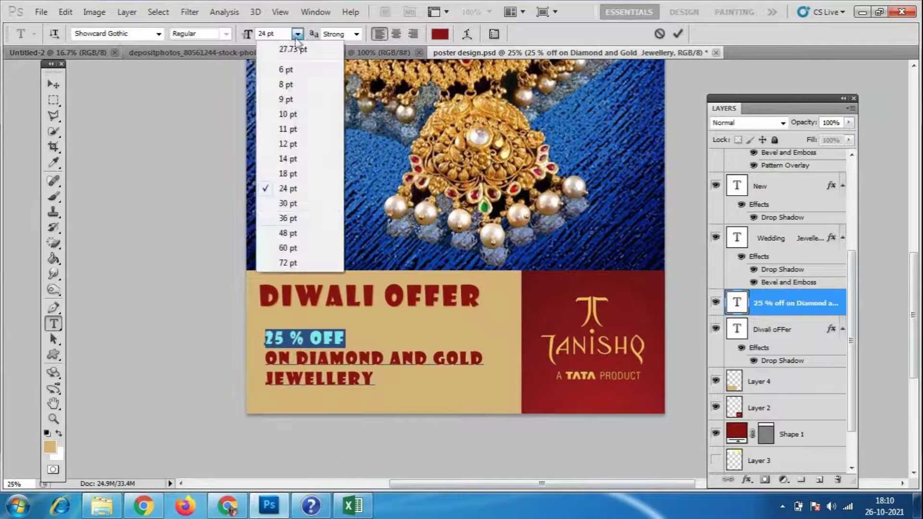
pyautogui.click(295, 219)
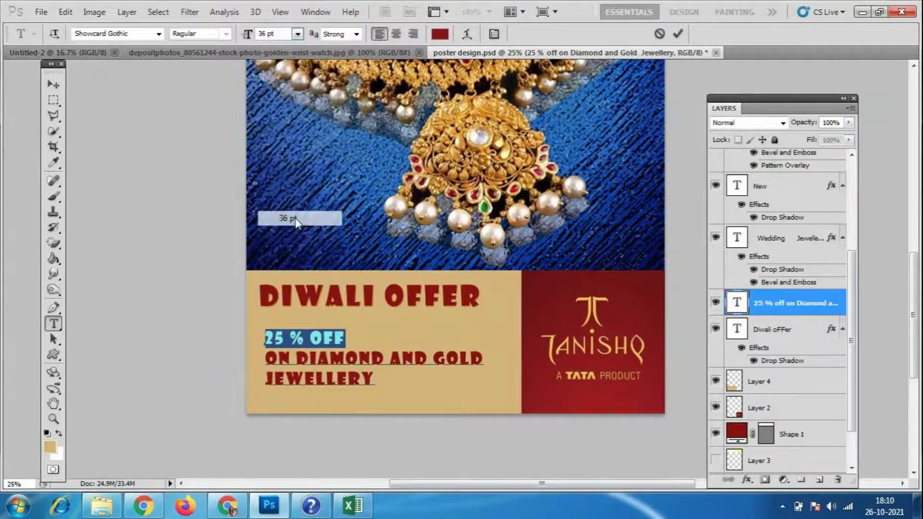
pyautogui.click(412, 402)
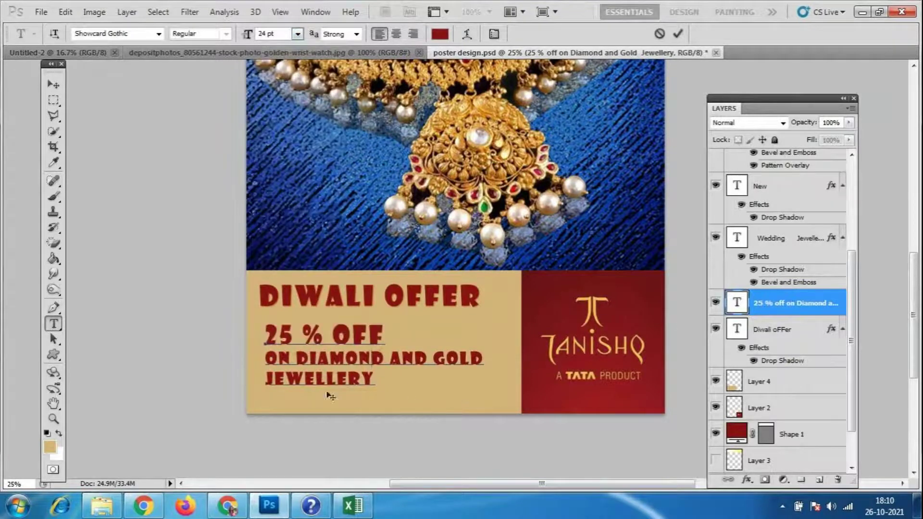
# - Colour all of the offer text dark blue 132e77
pyautogui.hotkey('ctrl', 'a')
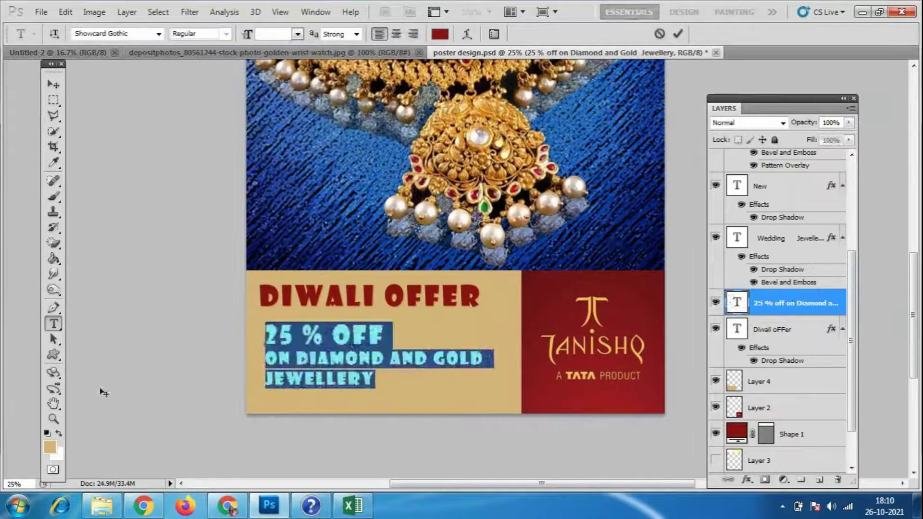
pyautogui.click(50, 447)
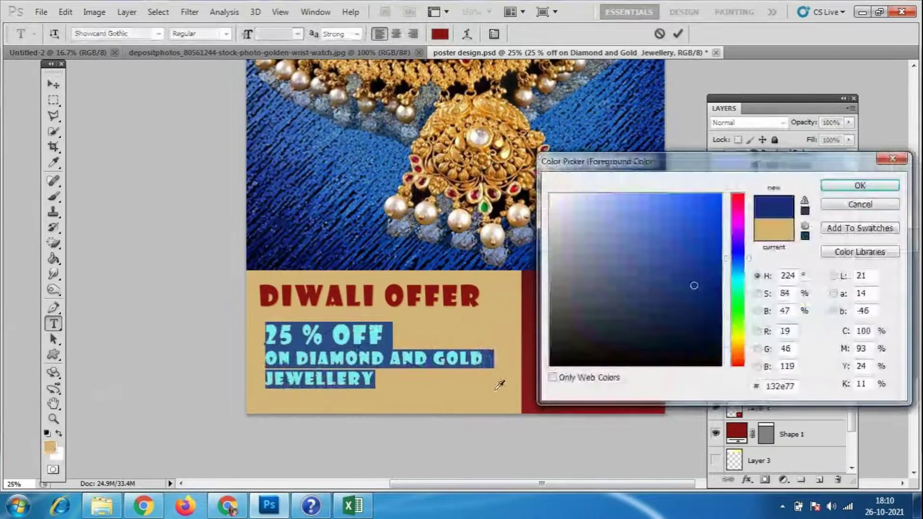
pyautogui.click(860, 186)
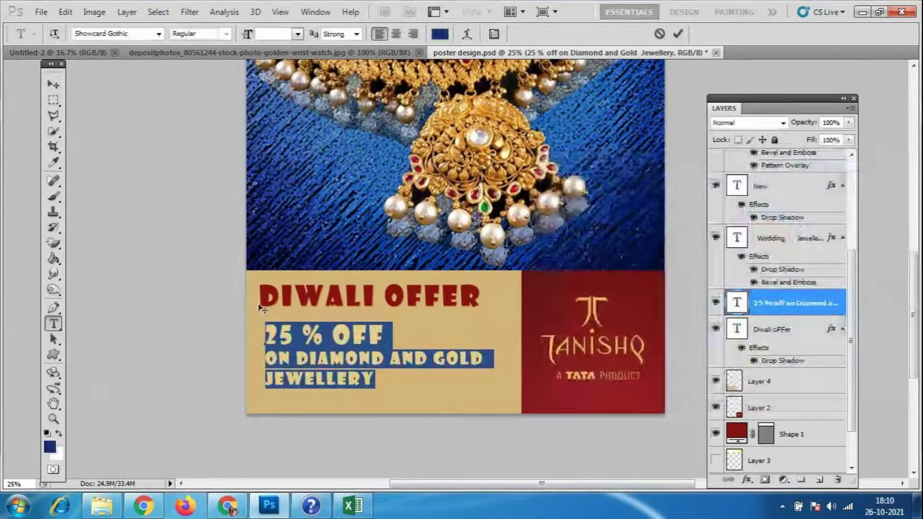
pyautogui.click(419, 359)
pyautogui.click(54, 84)
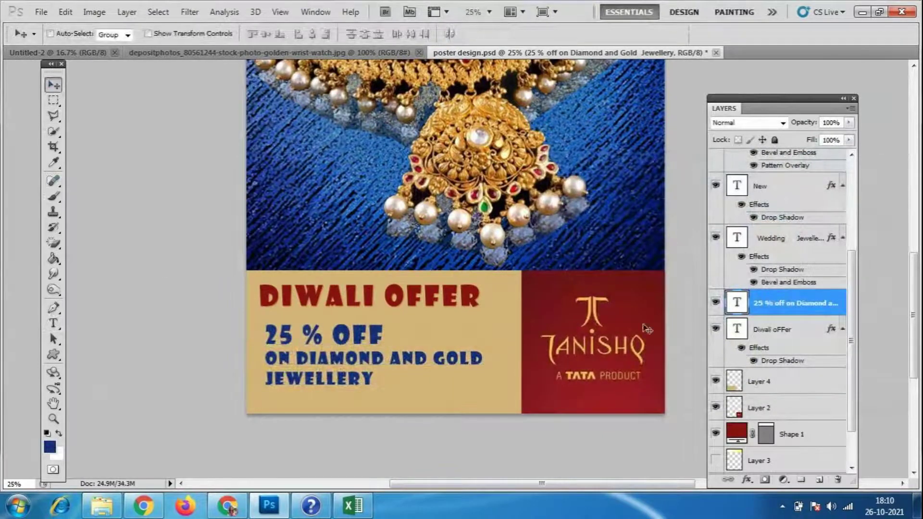
# - Break the line before 'AND' so 'AND GOLD' sits on its own line
pyautogui.doubleClick(737, 305)
pyautogui.click(390, 360)
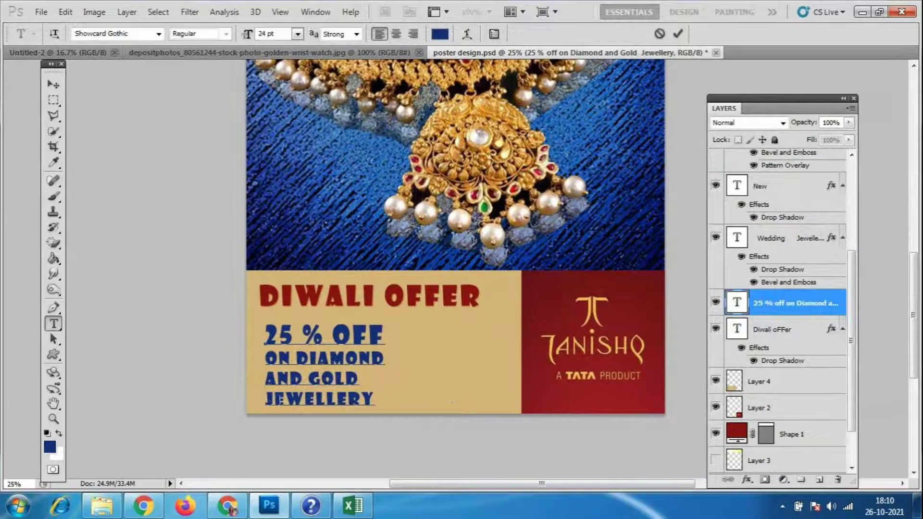
pyautogui.click(54, 86)
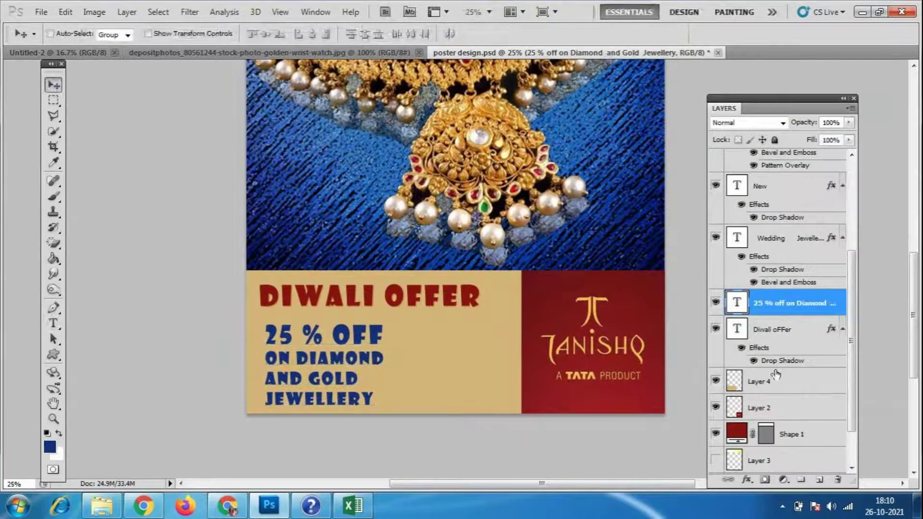
# - Set the three lines under '25 % OFF' to 18 pt
pyautogui.doubleClick(737, 306)
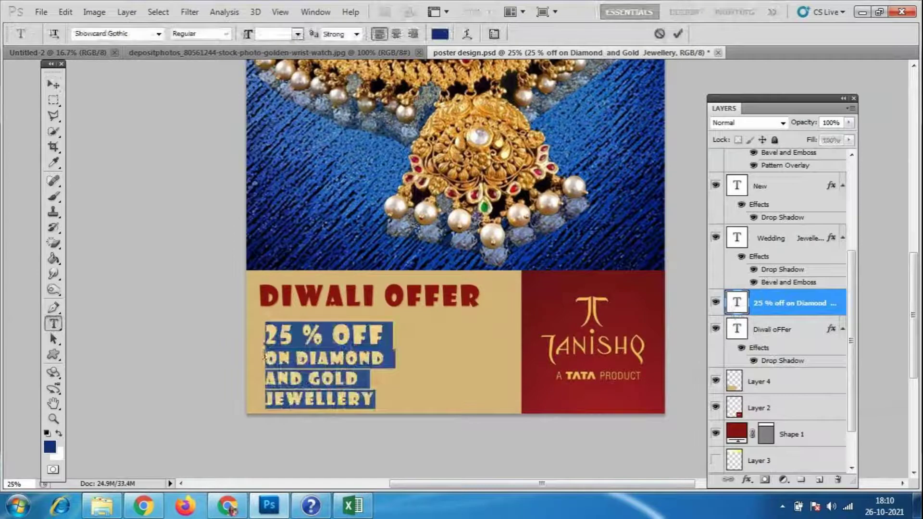
pyautogui.moveTo(266, 358); pyautogui.dragTo(393, 396)
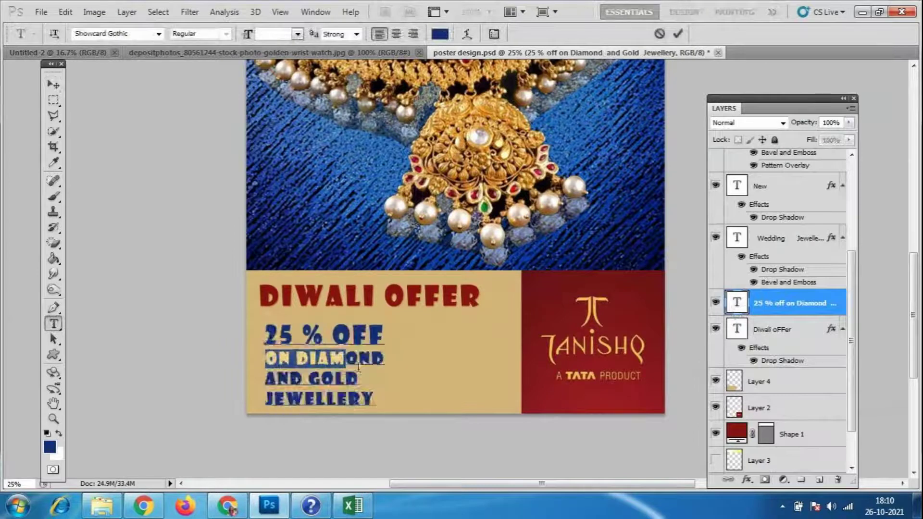
pyautogui.click(297, 34)
pyautogui.click(293, 174)
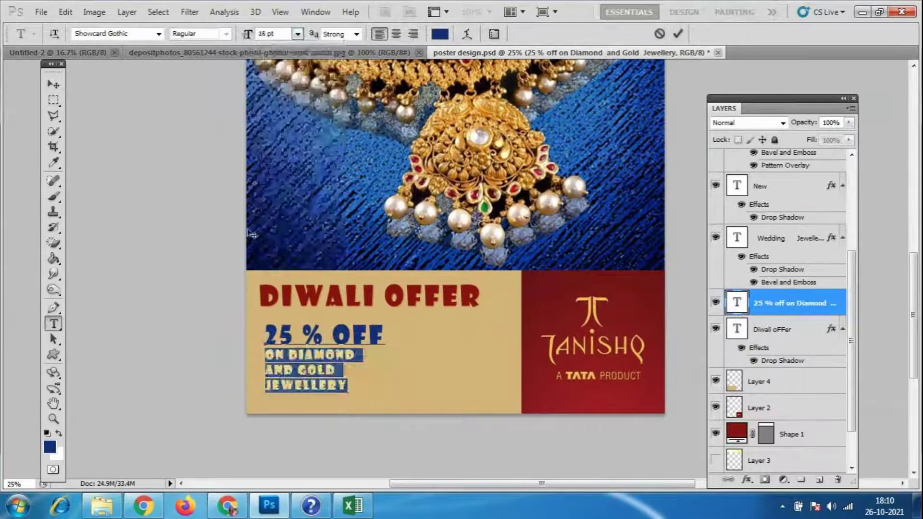
# - Apply the Segoe Script font to those three lower lines
pyautogui.click(160, 34)
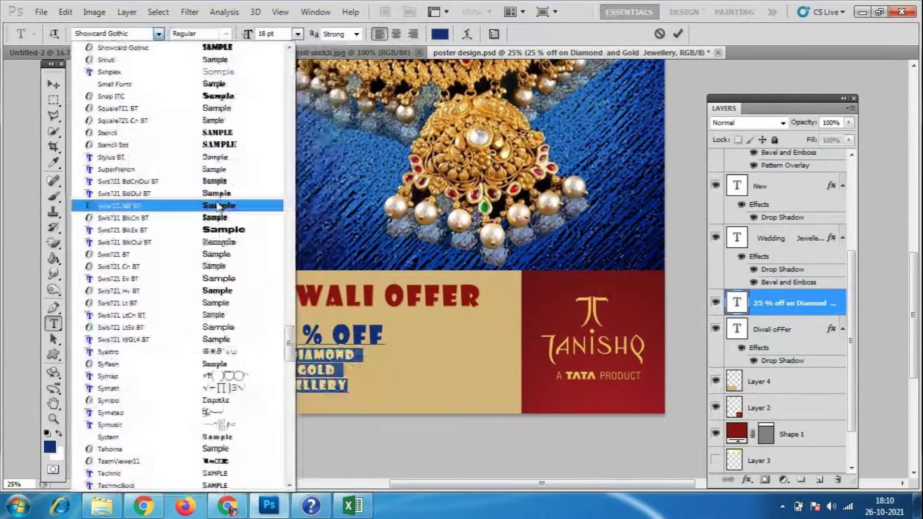
pyautogui.scroll(4, 218, 174)
pyautogui.click(158, 108)
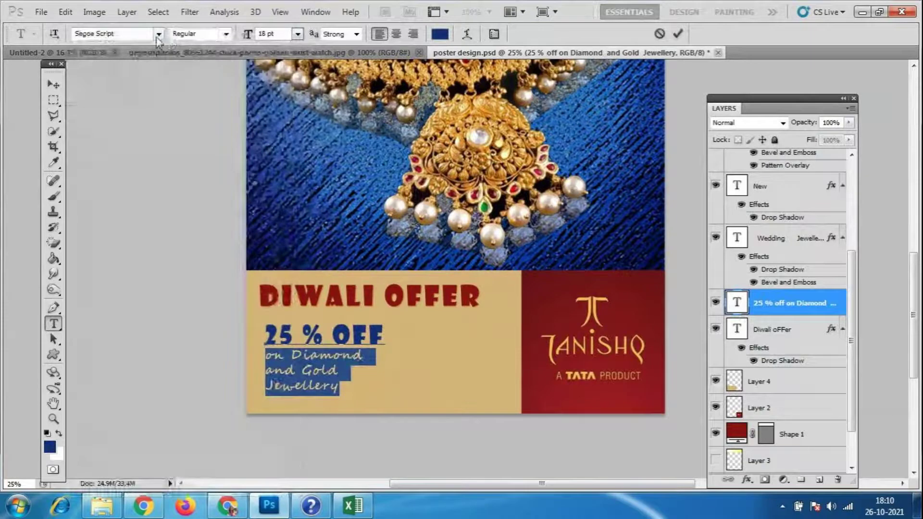
pyautogui.click(158, 33)
pyautogui.click(229, 506)
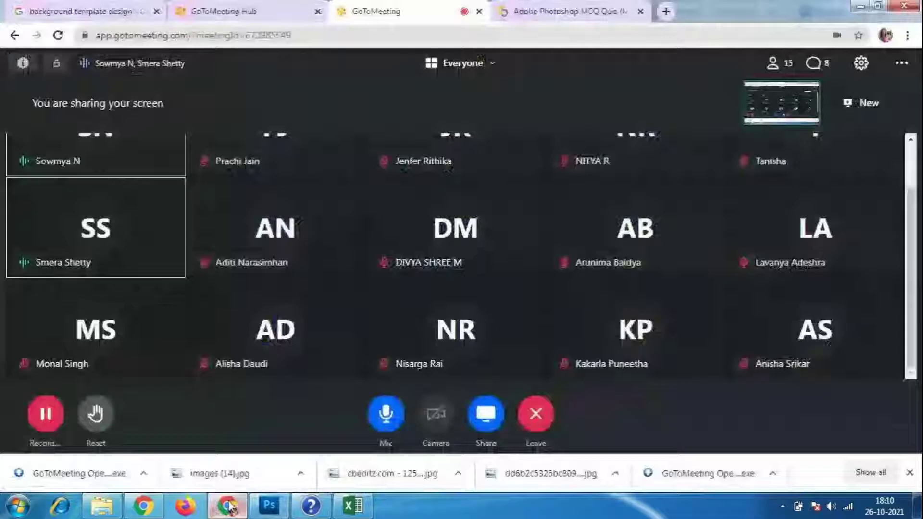
pyautogui.moveTo(636, 332)
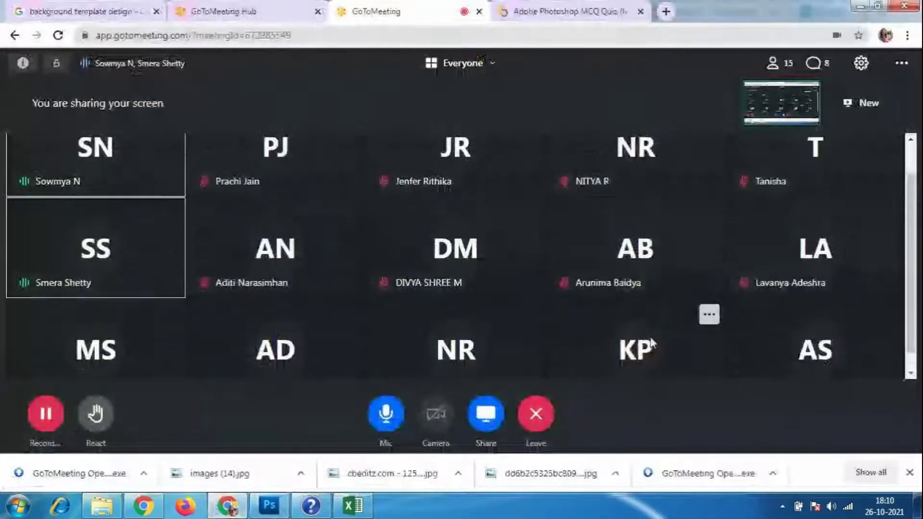
pyautogui.scroll(2, 645, 336)
pyautogui.scroll(-2, 645, 335)
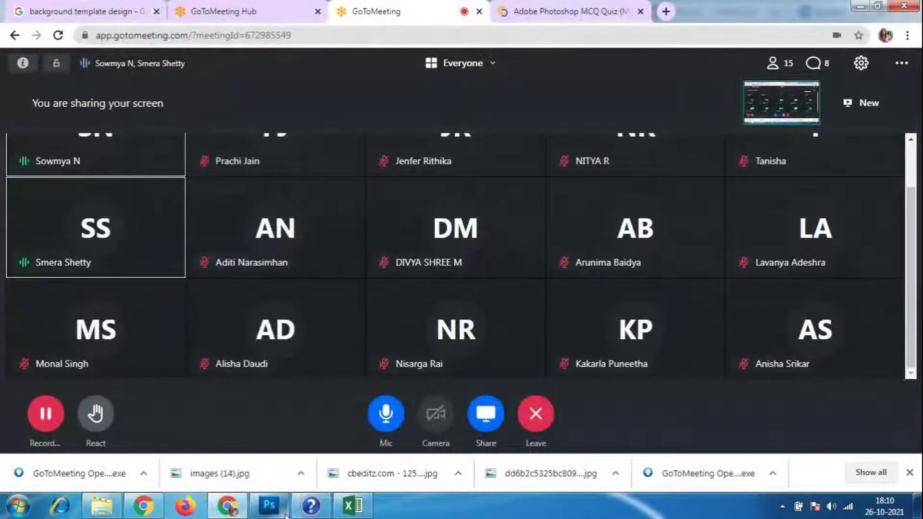
pyautogui.click(271, 510)
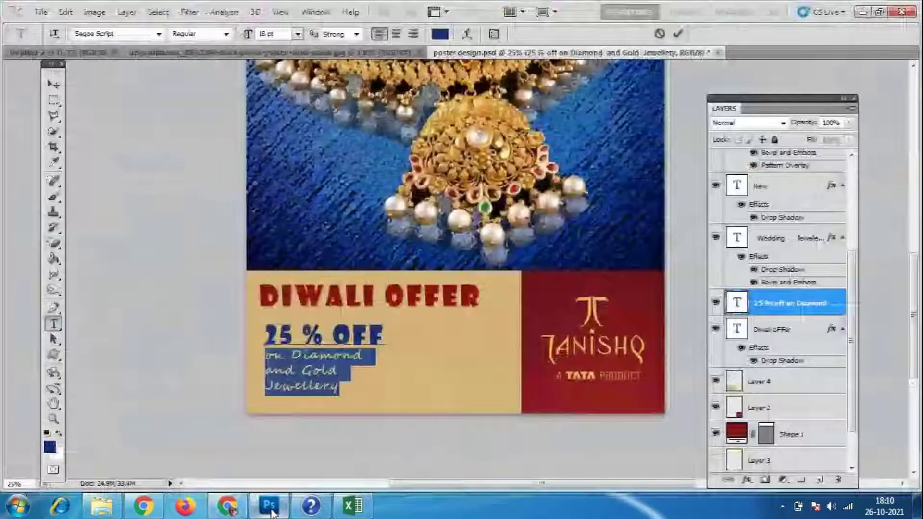
# - Try a new font and 24 pt on the Diamond and Gold Jewellery lines, then undo the enlargement
pyautogui.click(159, 33)
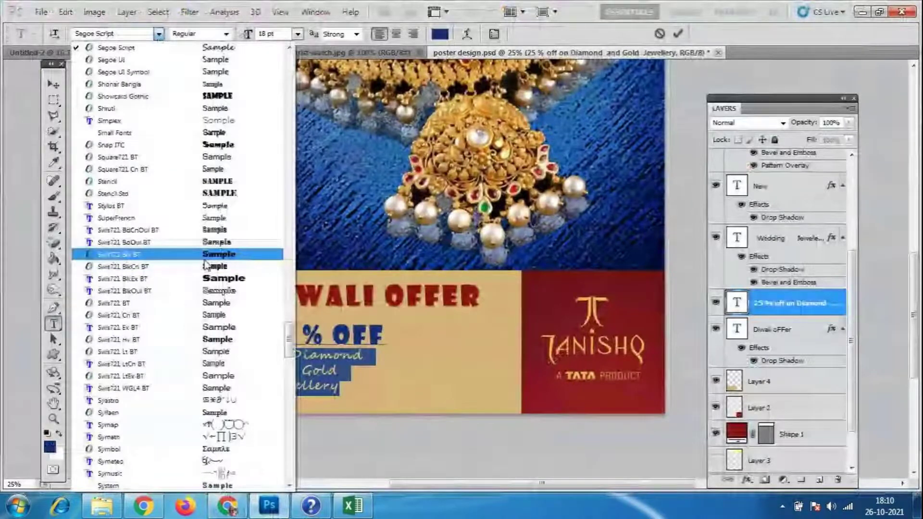
pyautogui.press('Escape')
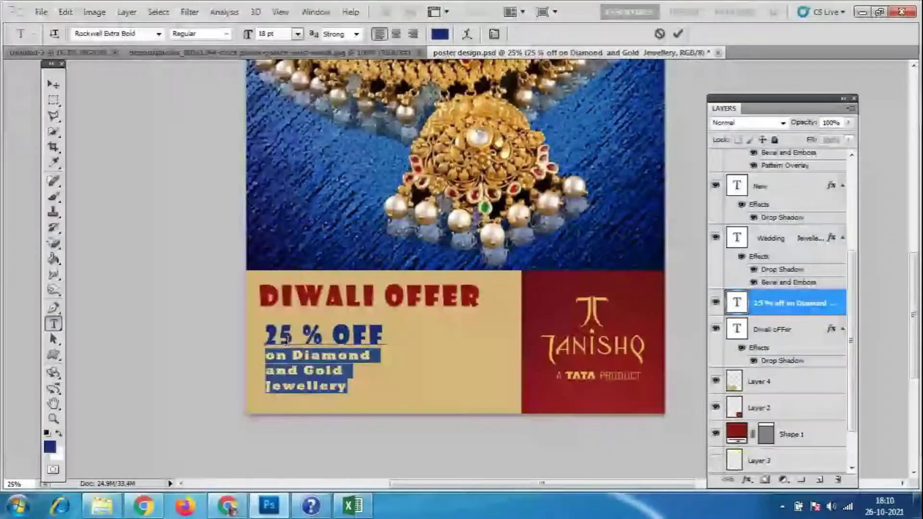
pyautogui.click(287, 339)
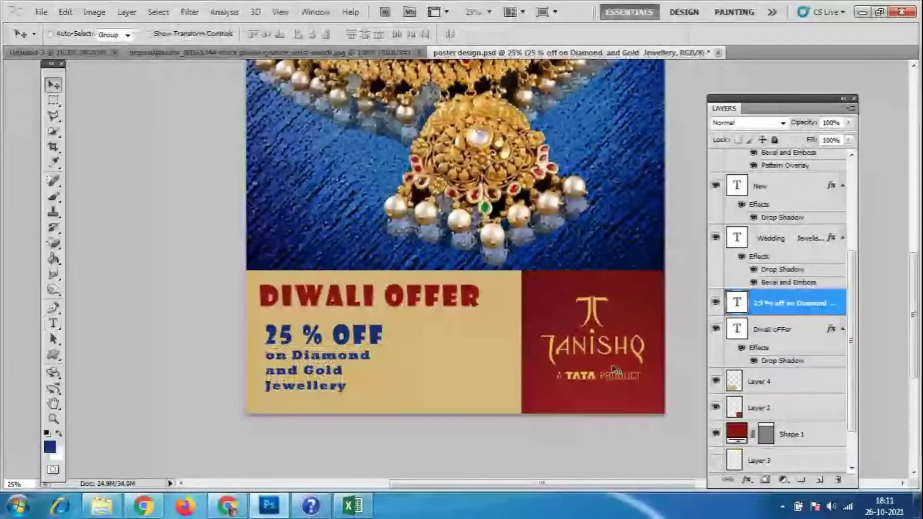
pyautogui.hotkey('ctrl', 'a')
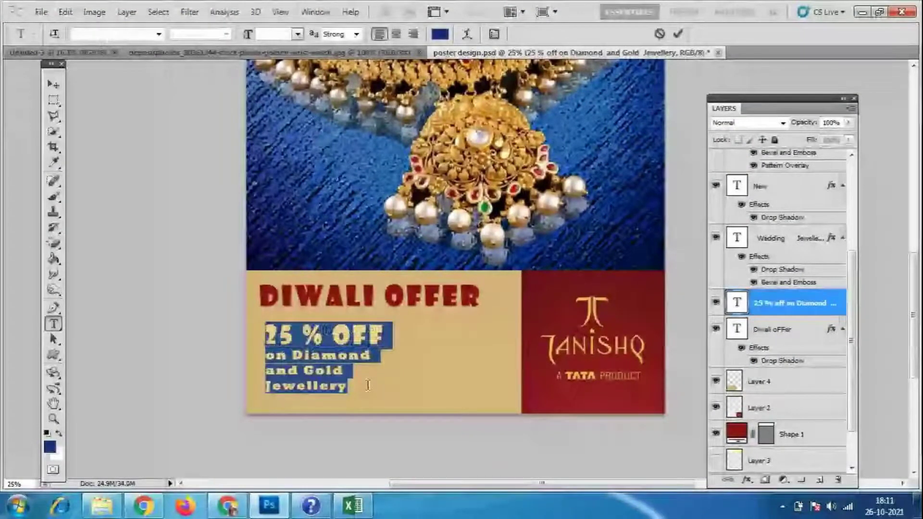
pyautogui.moveTo(368, 386); pyautogui.dragTo(292, 355)
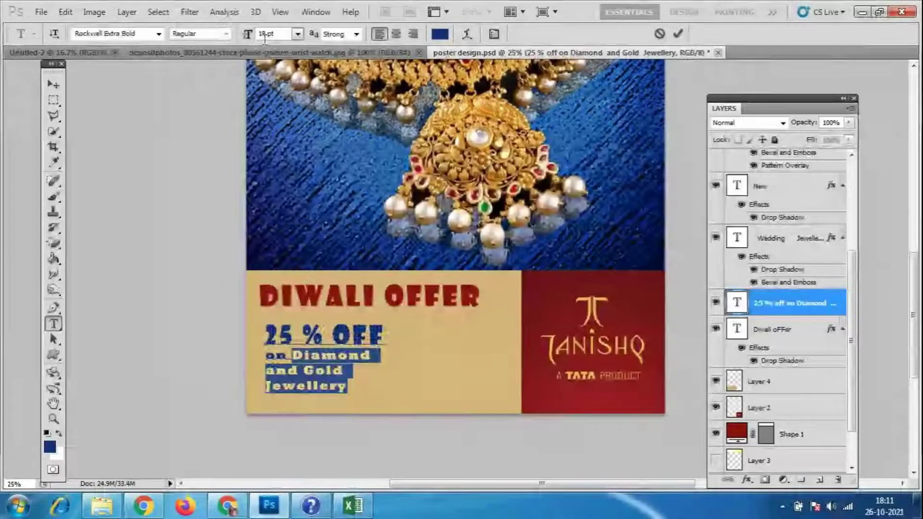
pyautogui.click(298, 34)
pyautogui.click(291, 186)
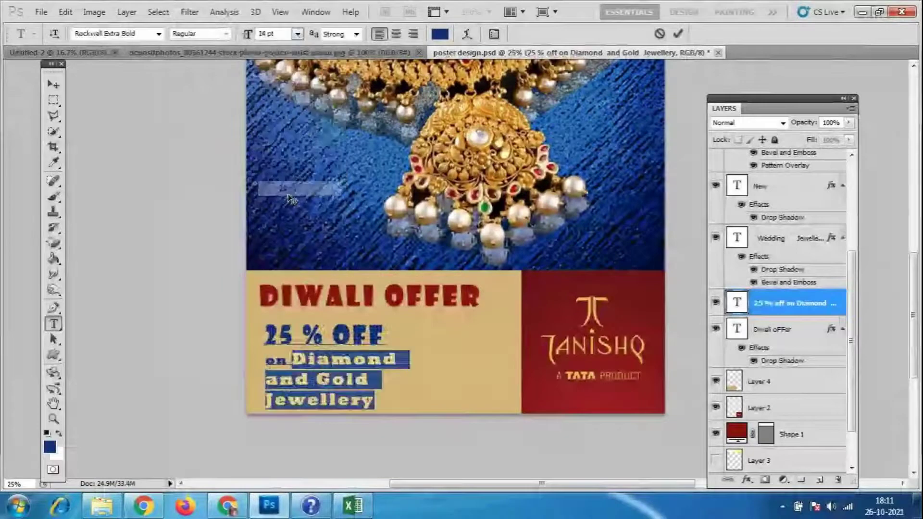
pyautogui.click(54, 85)
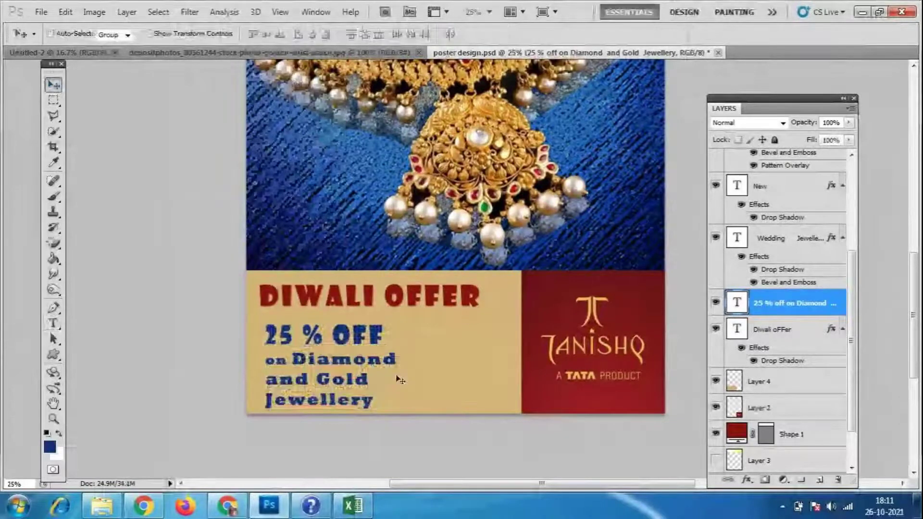
pyautogui.doubleClick(736, 303)
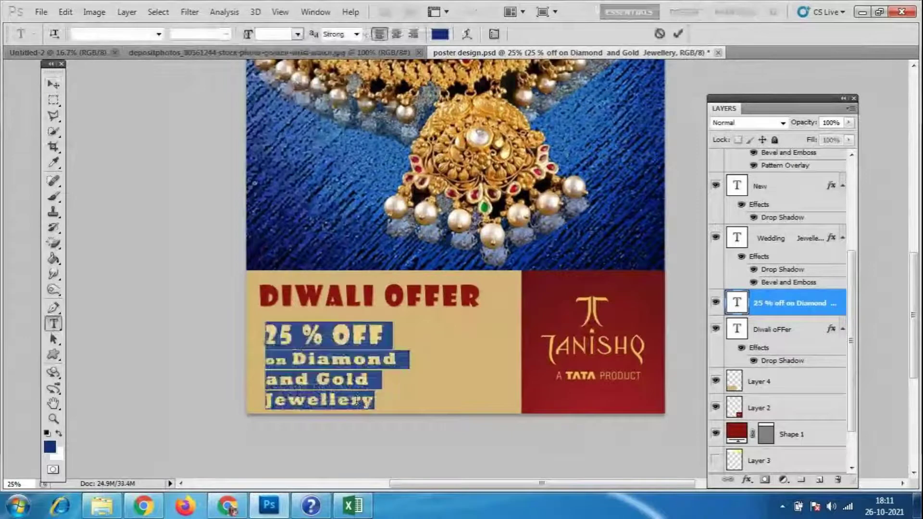
pyautogui.click(53, 85)
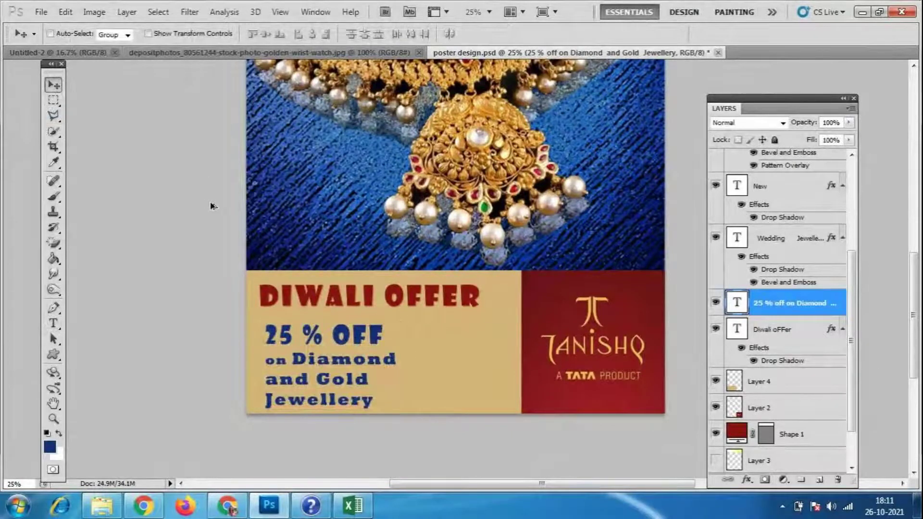
pyautogui.hotkey('ctrl', 'z')
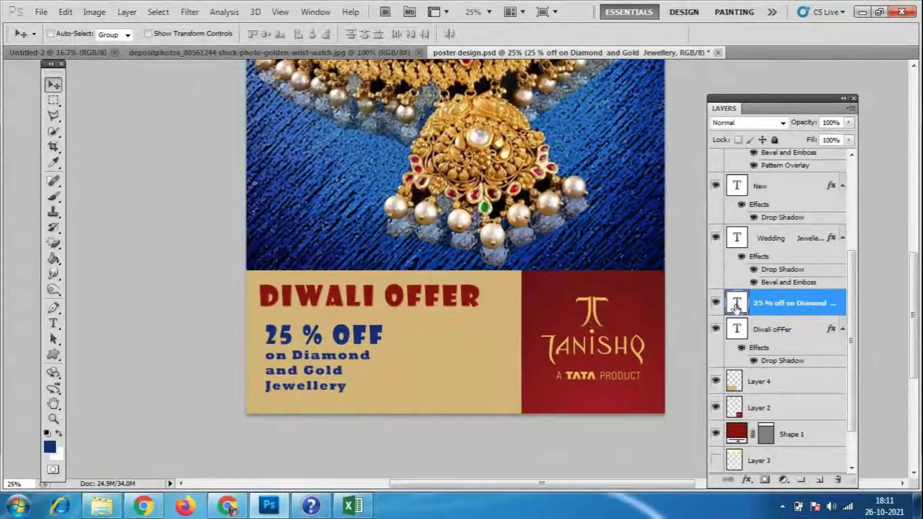
# - Stretch the offer text block to about 110% wide and 129% tall
pyautogui.hotkey('ctrl', 't')
pyautogui.moveTo(325, 394); pyautogui.dragTo(325, 412)
pyautogui.moveTo(386, 368)
pyautogui.mouseDown()
pyautogui.moveTo(398, 369)
pyautogui.moveTo(358, 357)
pyautogui.mouseUp()
pyautogui.press('Return')
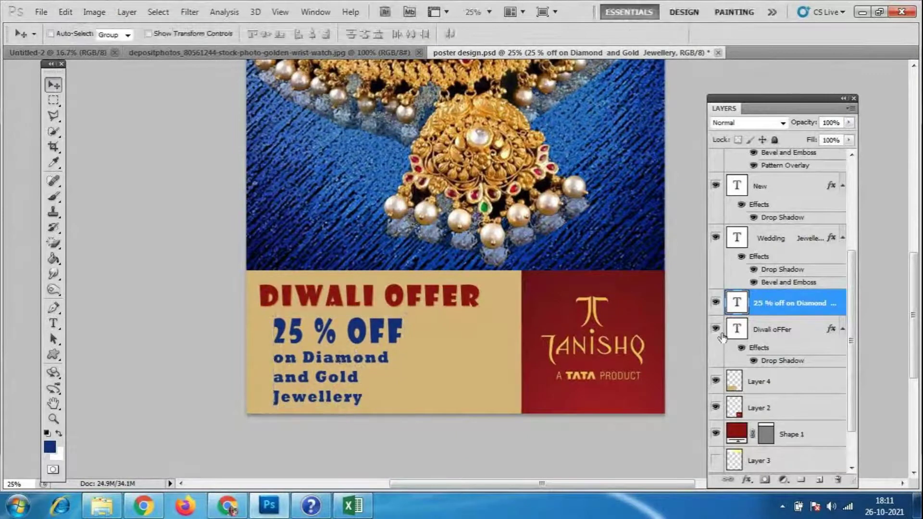
pyautogui.doubleClick(732, 303)
# - Set '25 %' in the offer text to 55 pt
pyautogui.moveTo(406, 332); pyautogui.dragTo(287, 333)
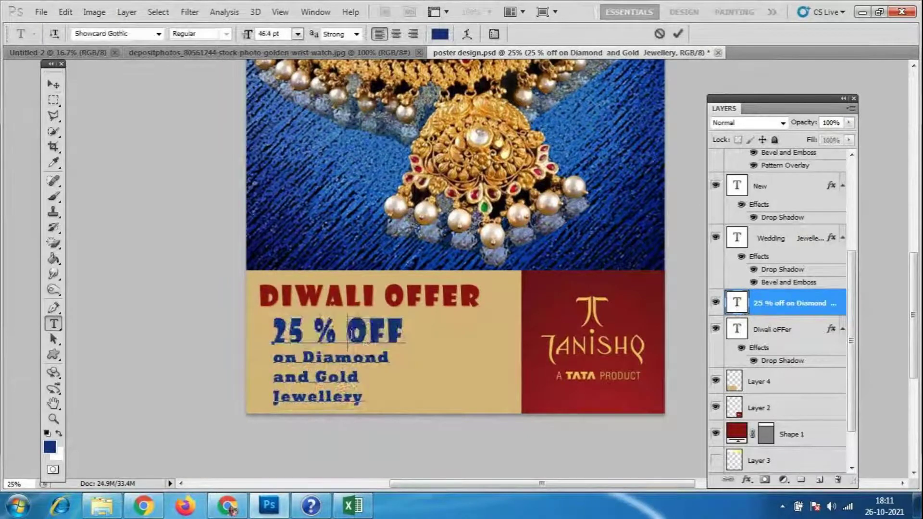
pyautogui.moveTo(339, 332); pyautogui.dragTo(272, 333)
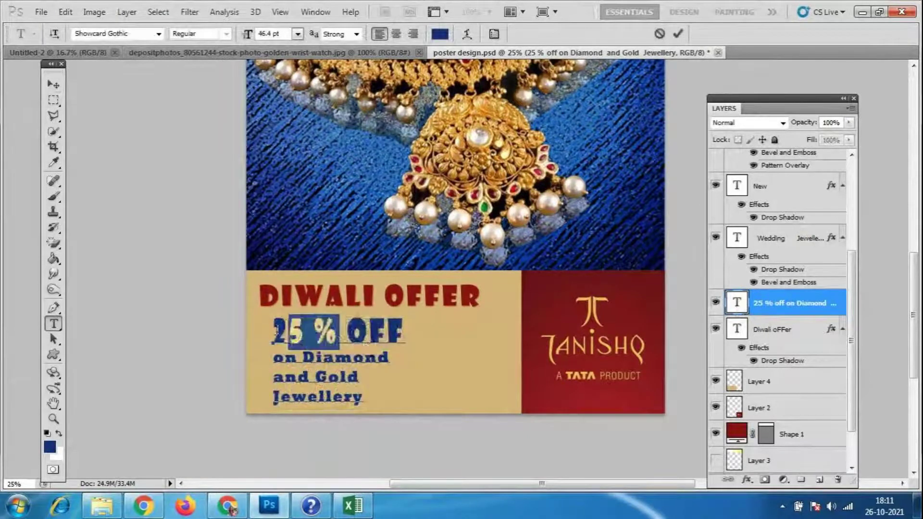
pyautogui.click(298, 34)
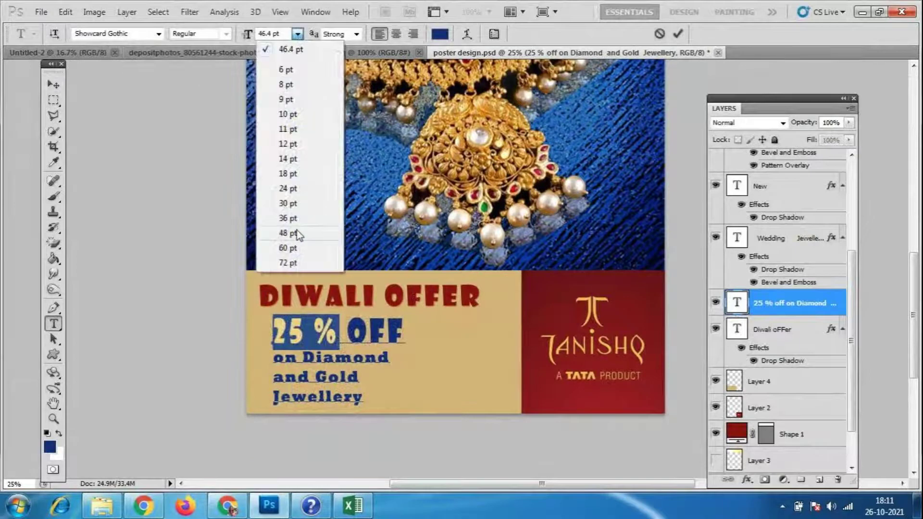
pyautogui.click(297, 234)
pyautogui.doubleClick(279, 33)
pyautogui.write('55')
pyautogui.press('Return')
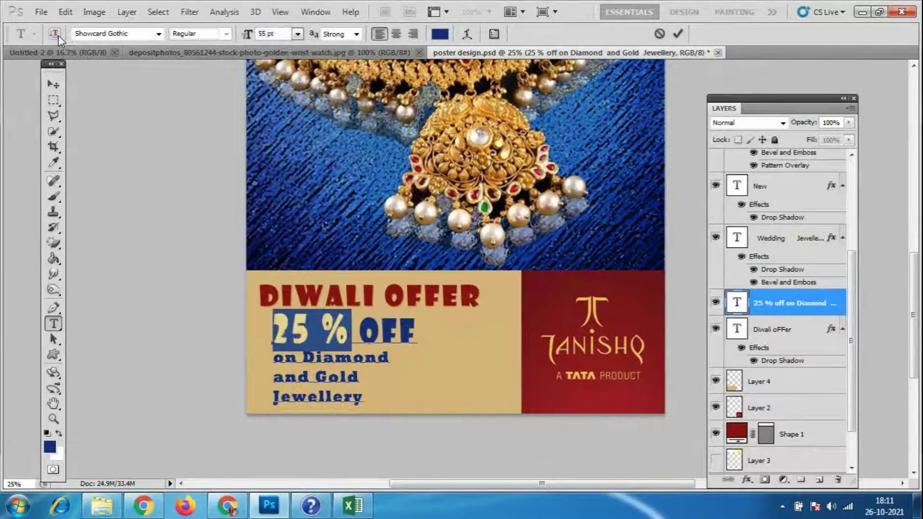
pyautogui.click(53, 84)
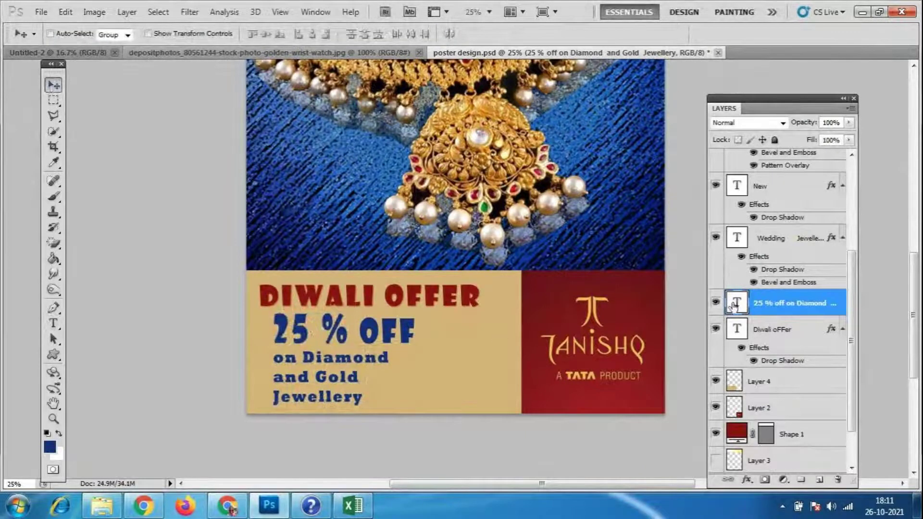
# - Reduce the word 'OFF' to 30 pt
pyautogui.doubleClick(737, 303)
pyautogui.moveTo(360, 331); pyautogui.dragTo(424, 331)
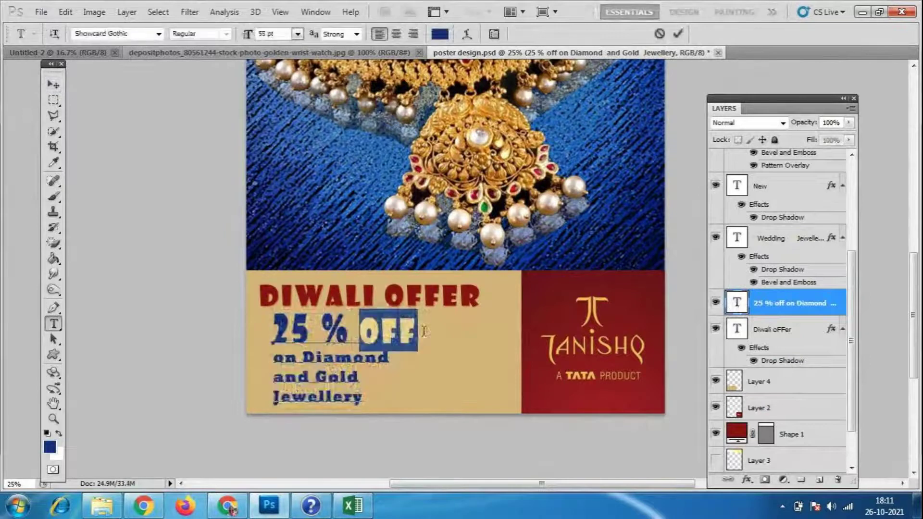
pyautogui.click(298, 34)
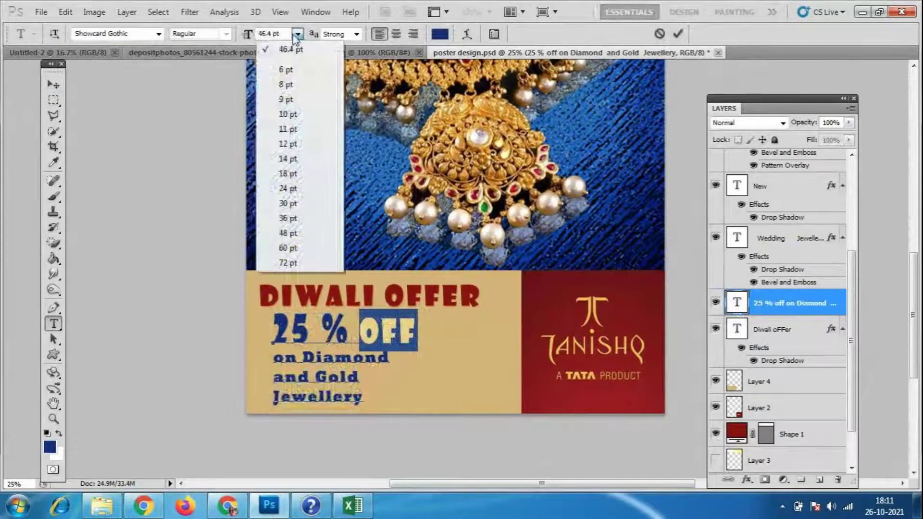
pyautogui.click(288, 188)
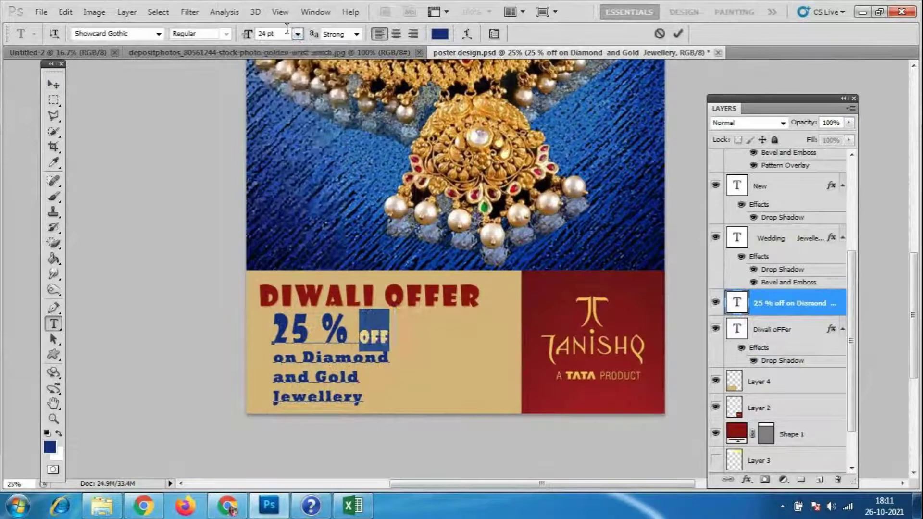
pyautogui.click(298, 34)
pyautogui.click(289, 204)
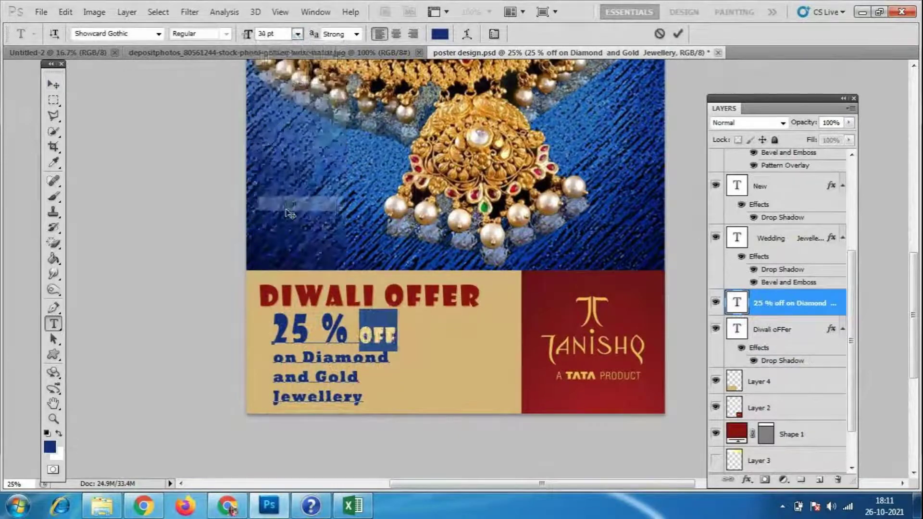
pyautogui.click(289, 212)
# - Move the offer text block further right in the tan panel
pyautogui.click(53, 85)
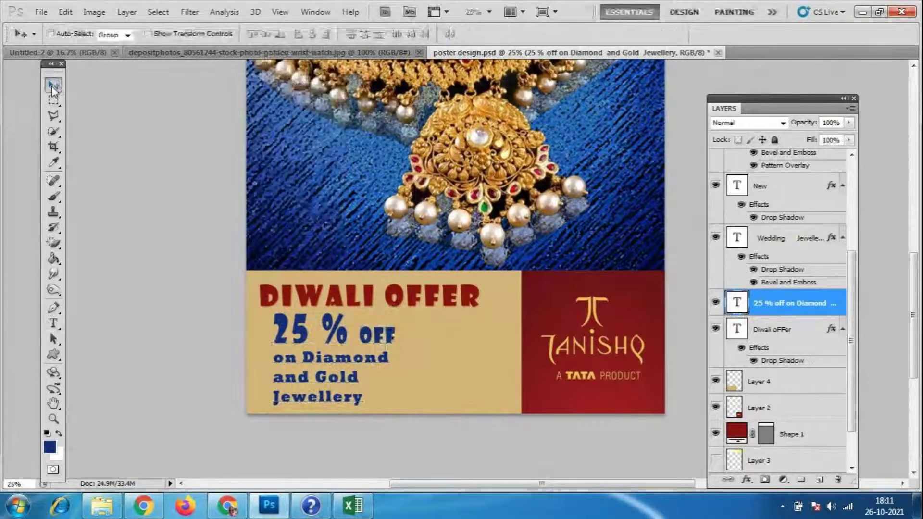
pyautogui.moveTo(348, 356); pyautogui.dragTo(358, 356)
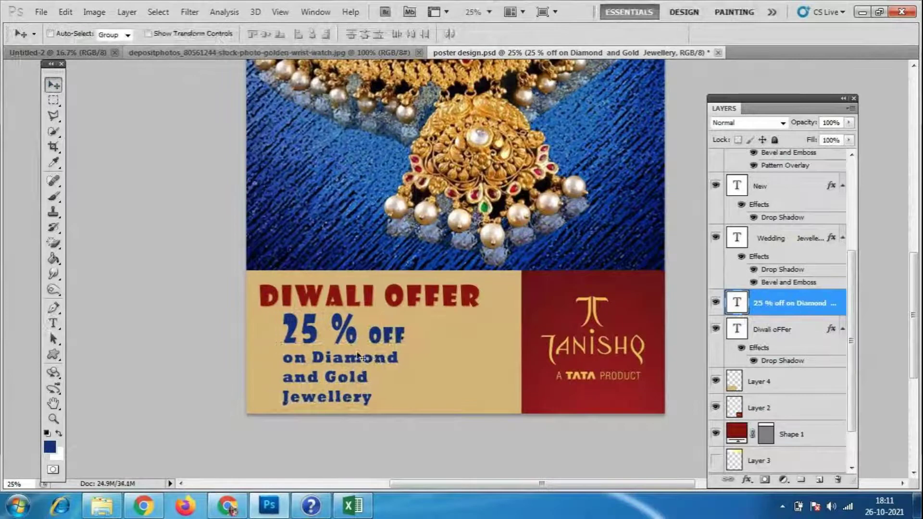
pyautogui.moveTo(358, 364); pyautogui.dragTo(385, 366)
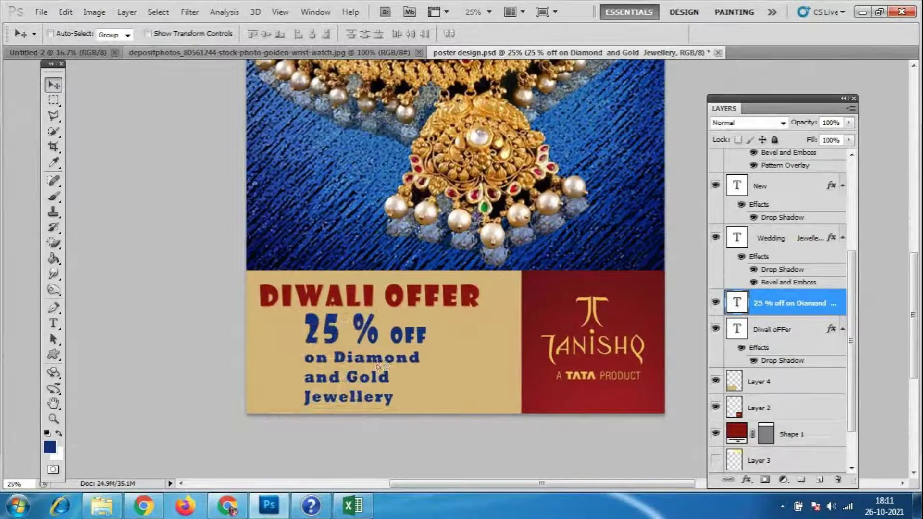
# - Select the '25 %' in the offer text and try the Swis721 BlkEx BT font on it
pyautogui.doubleClick(737, 310)
pyautogui.moveTo(383, 331); pyautogui.dragTo(299, 334)
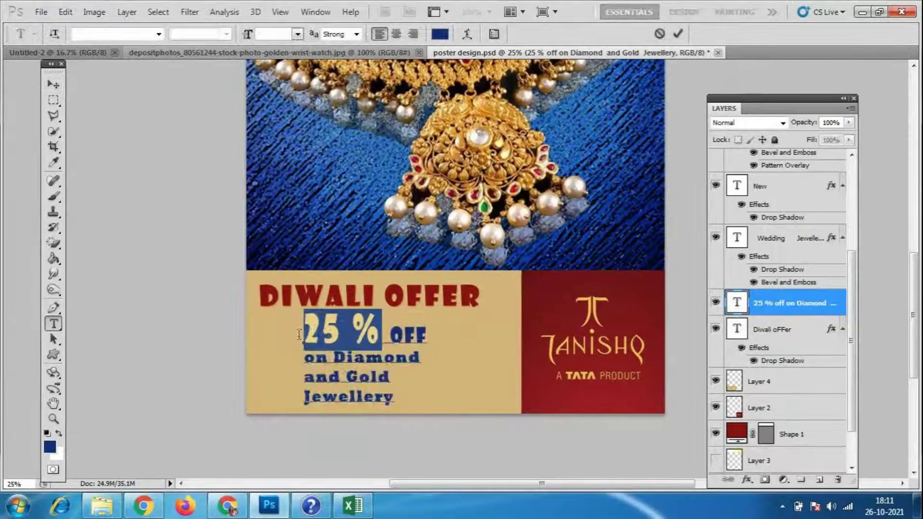
pyautogui.click(158, 33)
pyautogui.press('Escape')
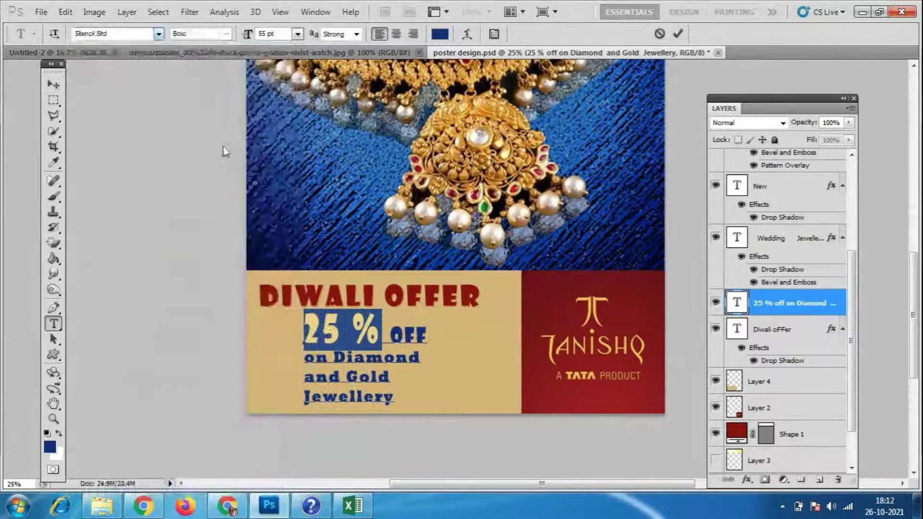
pyautogui.click(158, 34)
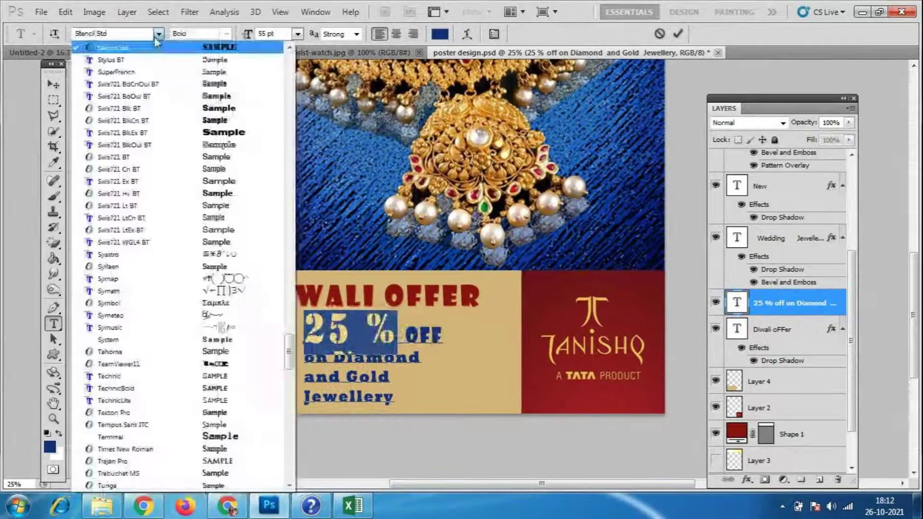
pyautogui.click(145, 132)
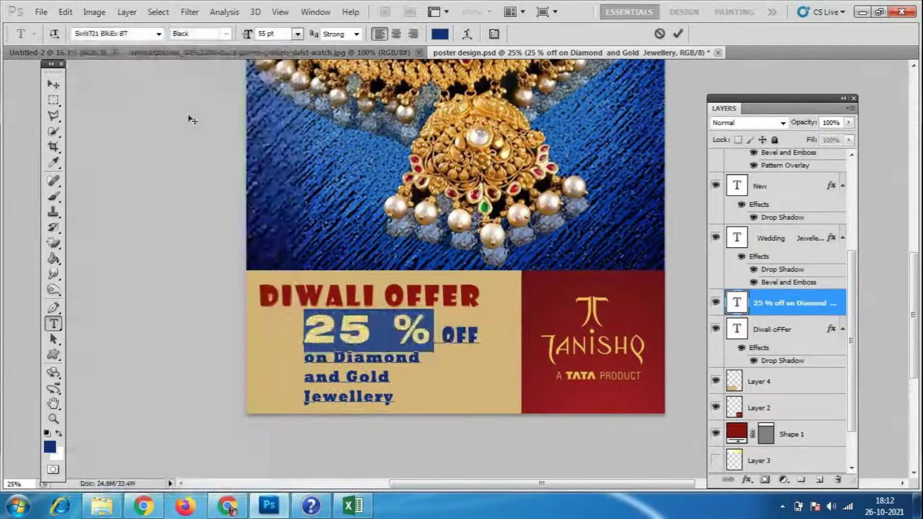
pyautogui.click(158, 34)
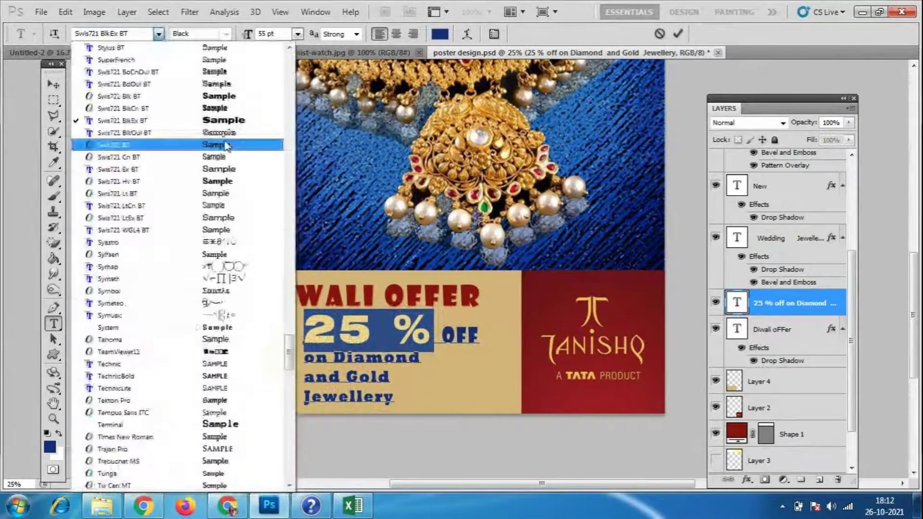
pyautogui.press('Escape')
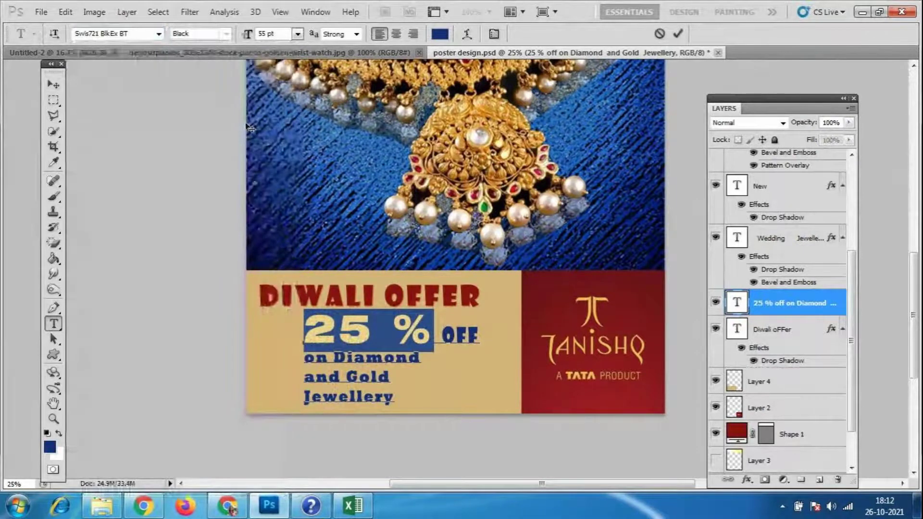
# - Set the '25 %' to Stencil Std Bold instead of Showcard Gothic and commit the edit
pyautogui.click(158, 34)
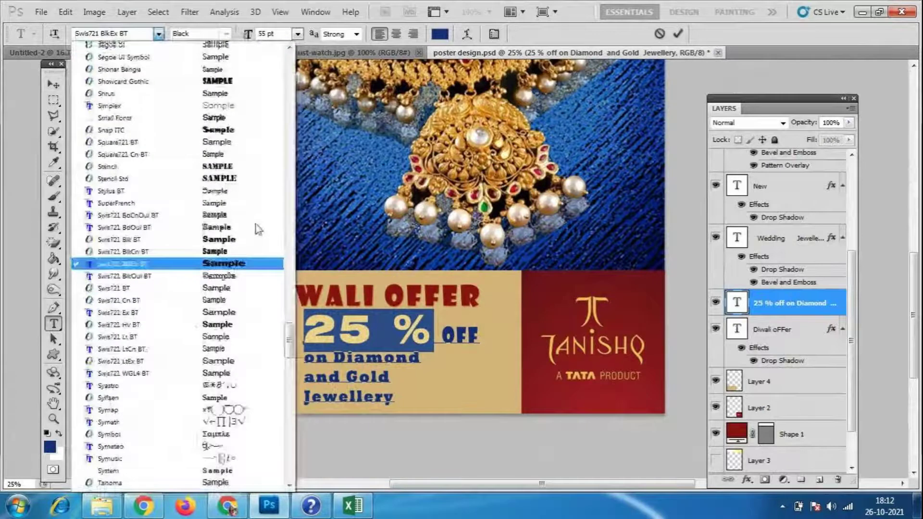
pyautogui.scroll(5, 256, 230)
pyautogui.click(224, 237)
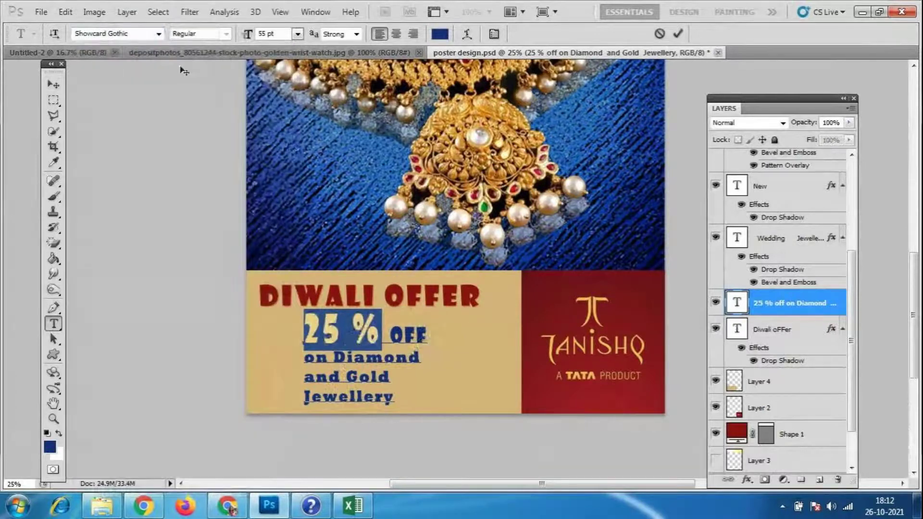
pyautogui.click(159, 34)
pyautogui.scroll(2, 202, 120)
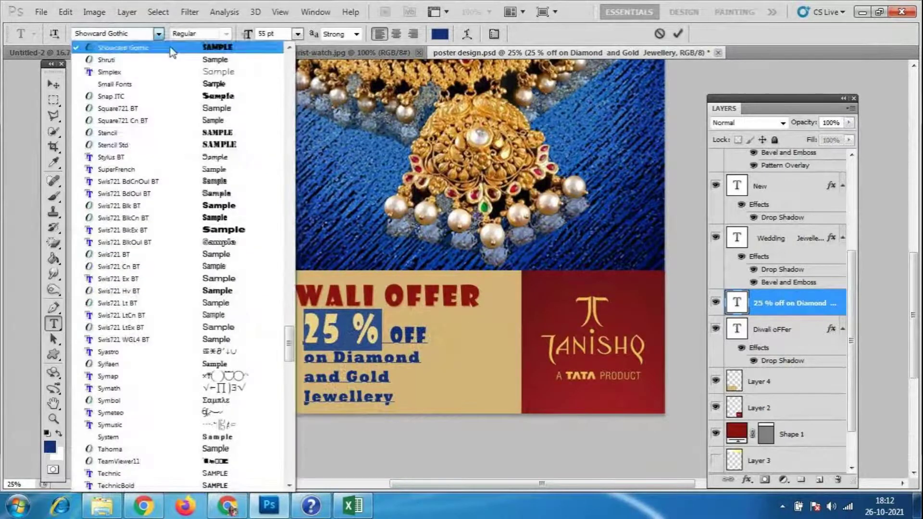
pyautogui.click(234, 150)
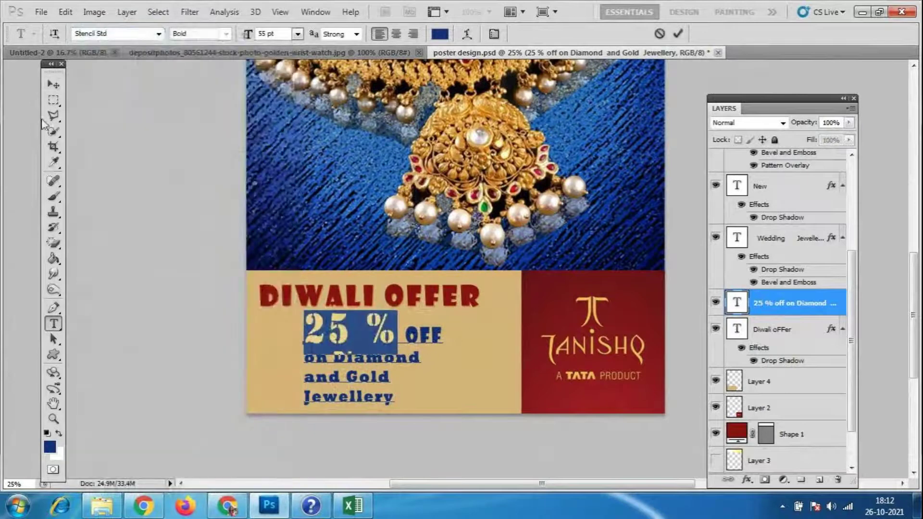
pyautogui.click(53, 84)
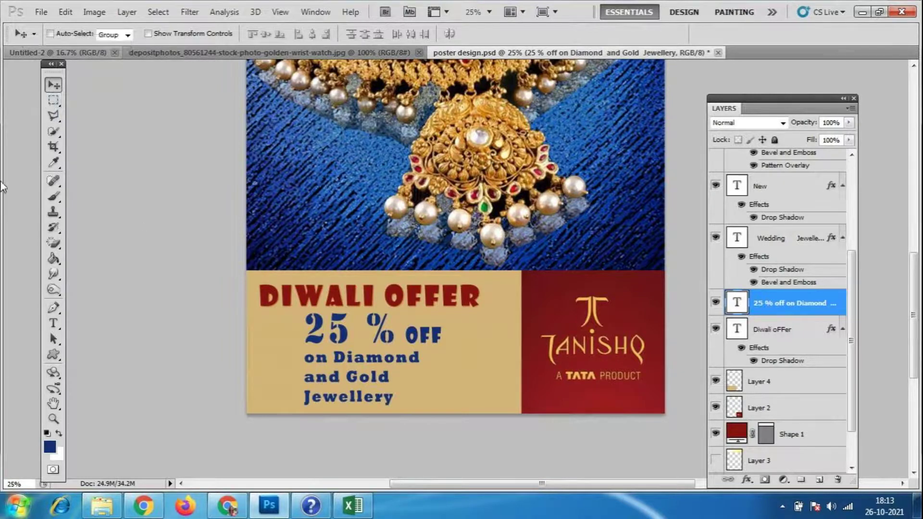
pyautogui.click(54, 354)
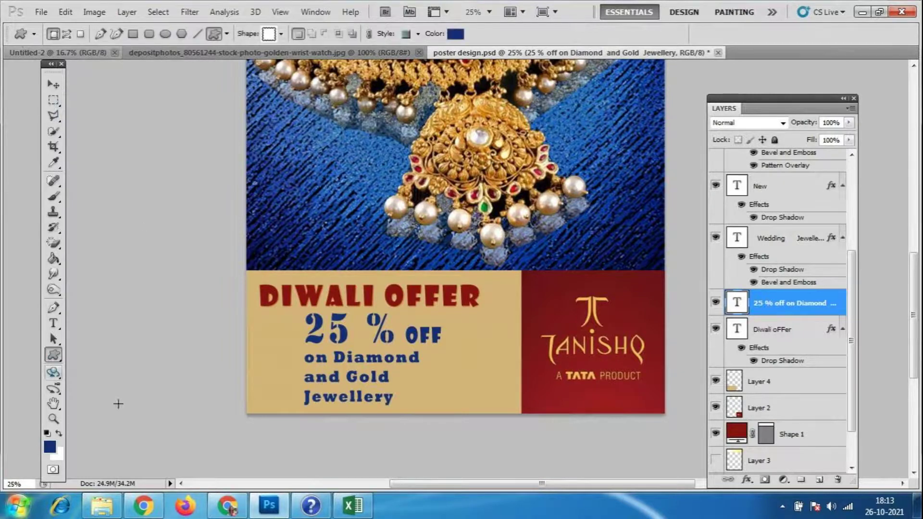
# - Draw a shield custom shape over the offer panel
pyautogui.click(281, 35)
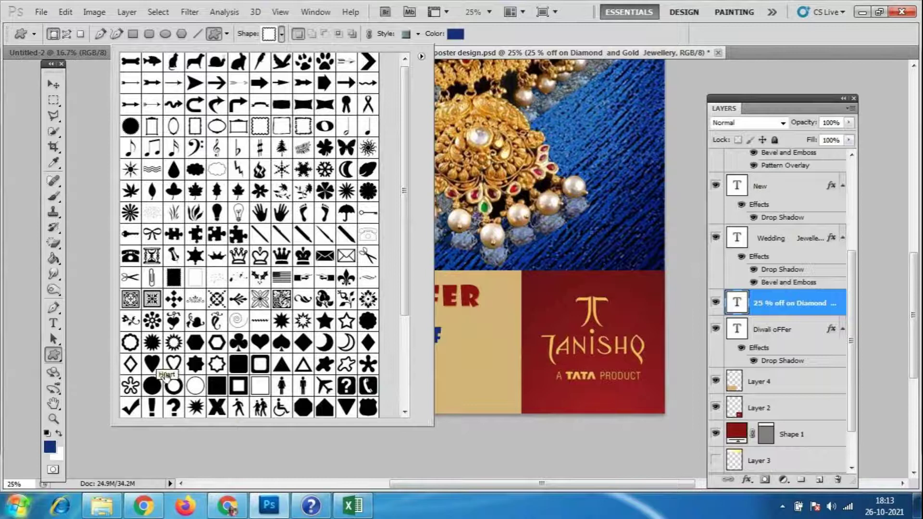
pyautogui.scroll(-2, 325, 368)
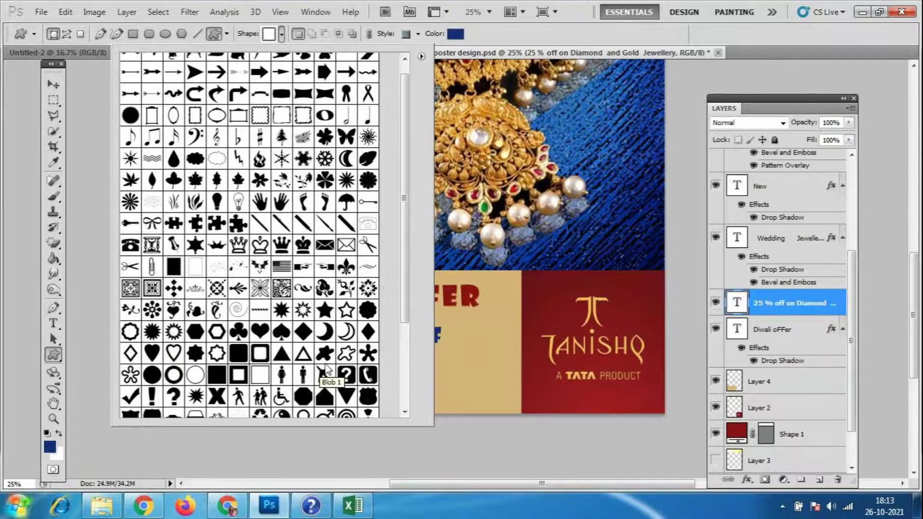
pyautogui.scroll(-1, 330, 369)
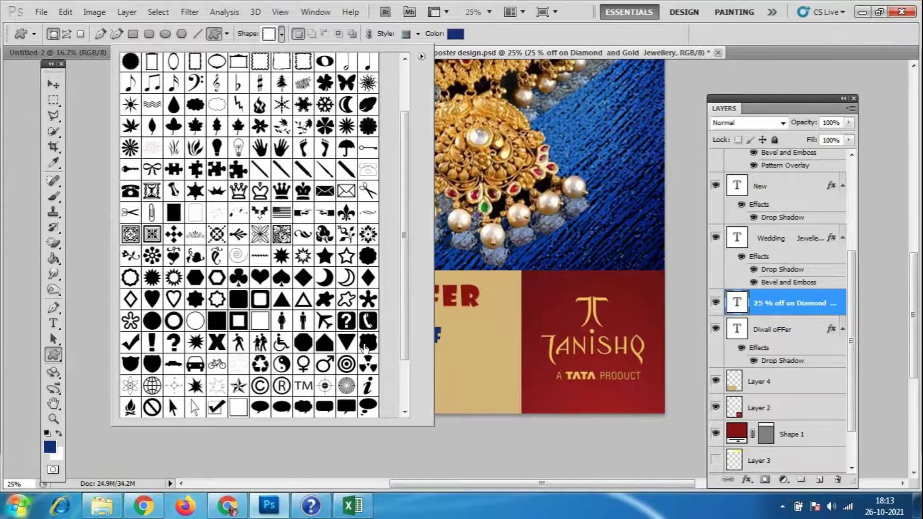
pyautogui.doubleClick(366, 348)
pyautogui.moveTo(250, 274)
pyautogui.mouseDown()
pyautogui.moveTo(486, 424)
pyautogui.moveTo(509, 414)
pyautogui.mouseUp()
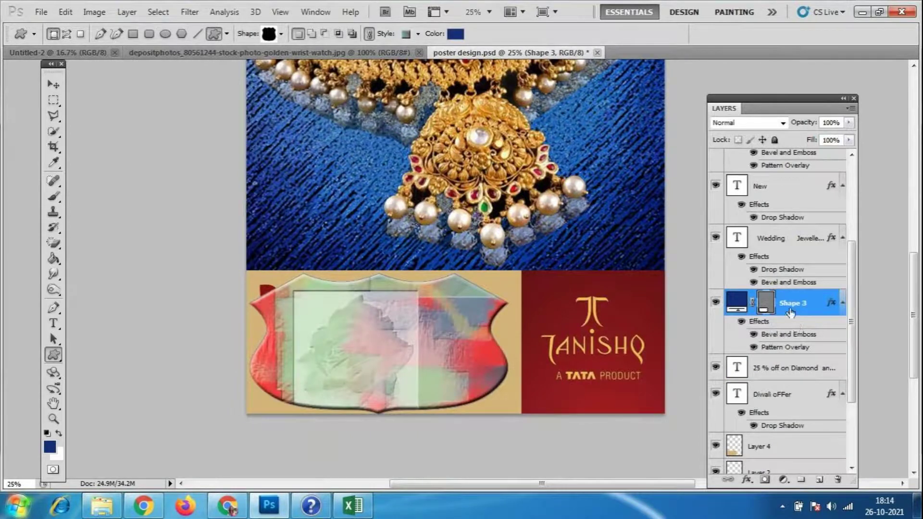
# - Try the gold style and Buttons style presets on the shield, then cancel the Layer Style dialog
pyautogui.doubleClick(757, 326)
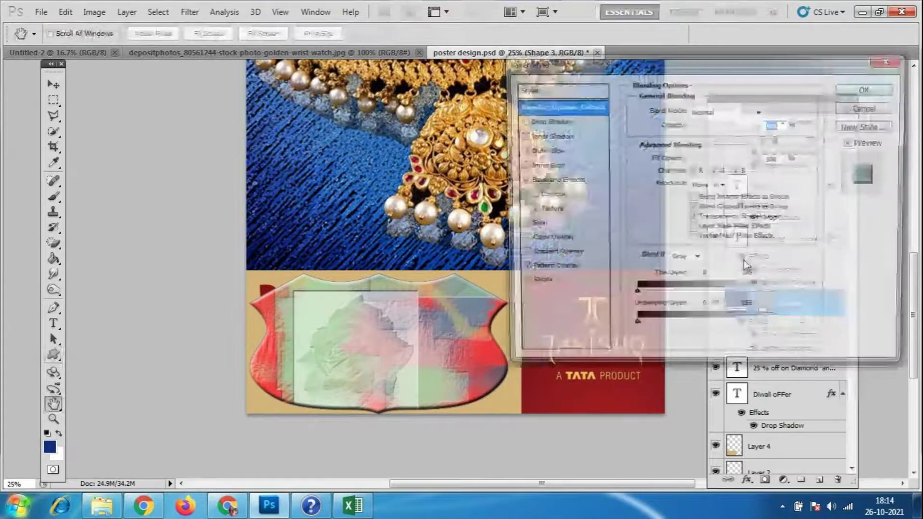
pyautogui.click(744, 102)
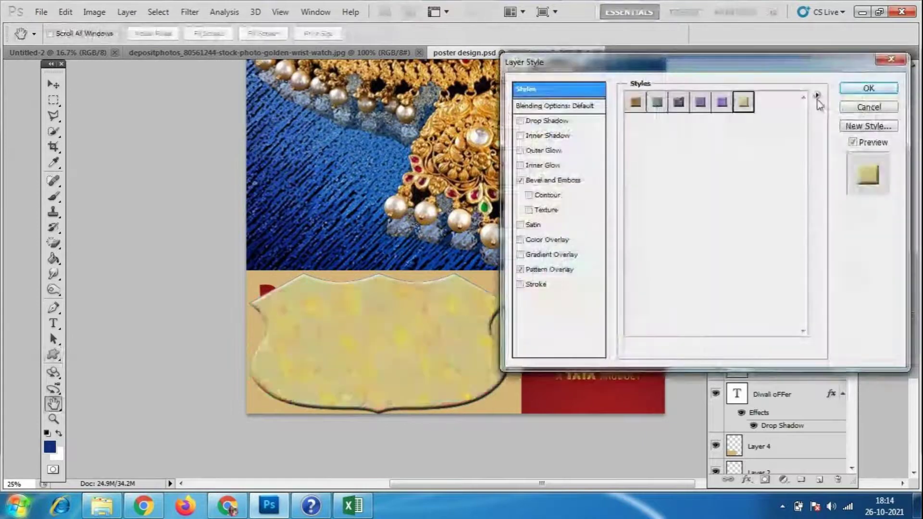
pyautogui.click(817, 96)
pyautogui.click(774, 284)
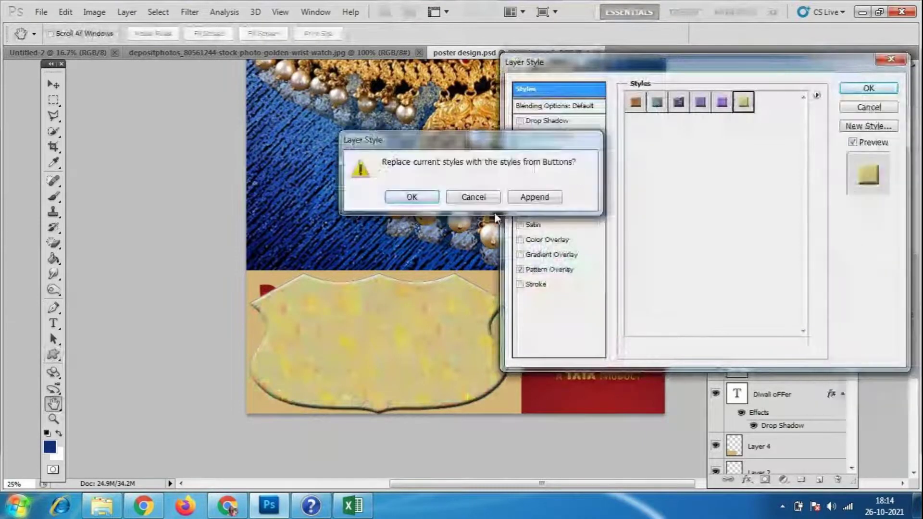
pyautogui.click(433, 198)
pyautogui.click(701, 123)
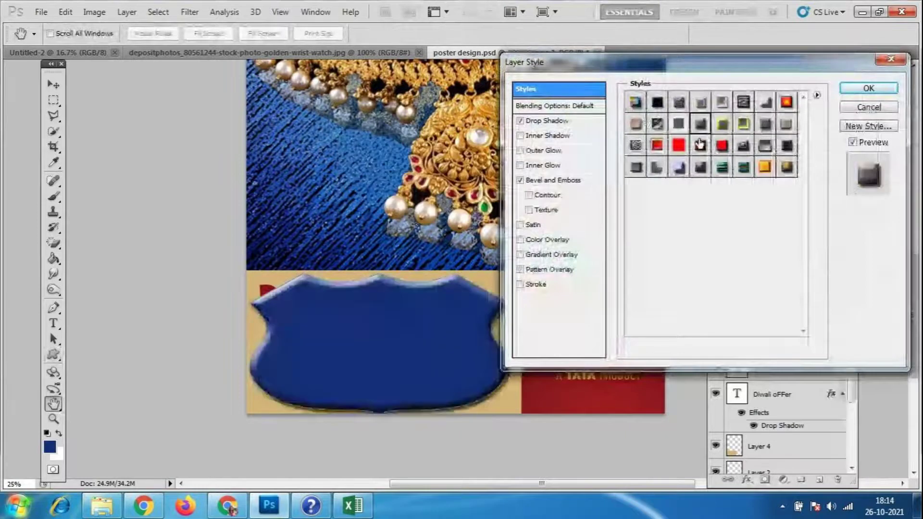
pyautogui.press('Escape')
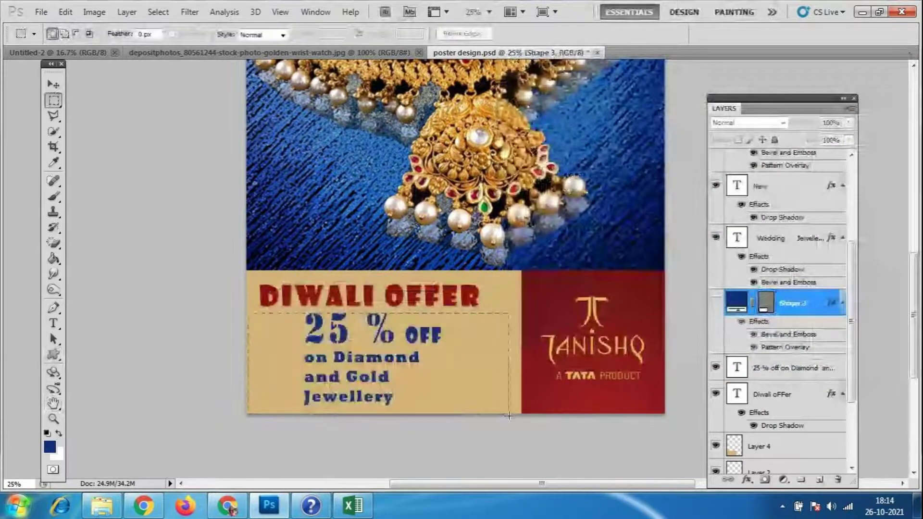
# - Clear the rectangular selection and draw a curved path across the top of the offer panel
pyautogui.moveTo(506, 414); pyautogui.dragTo(523, 414)
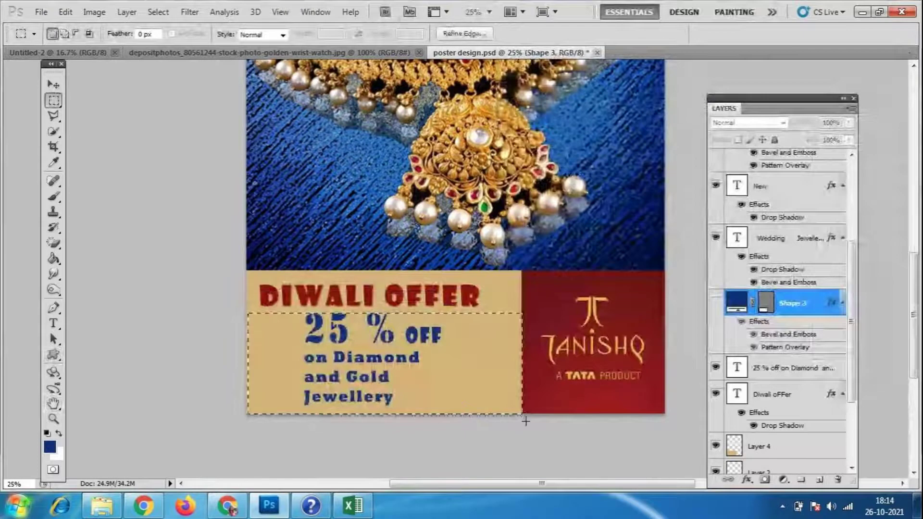
pyautogui.click(529, 425)
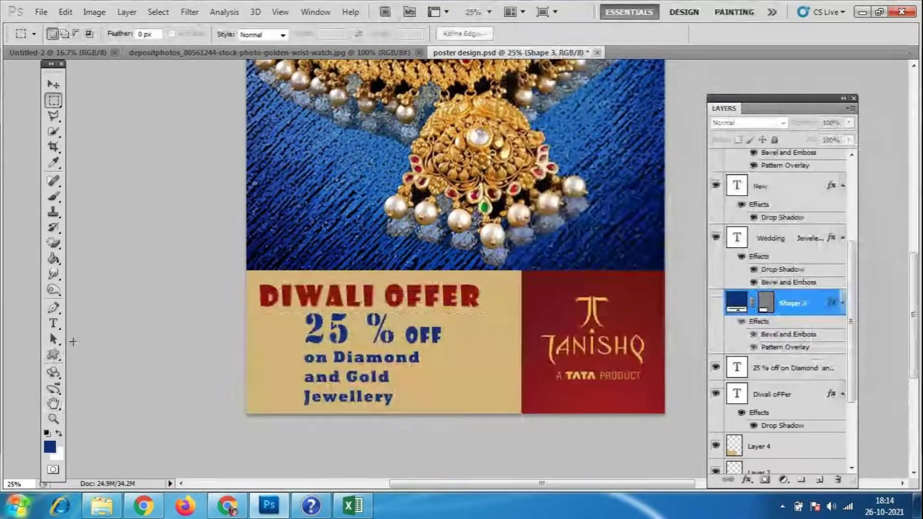
pyautogui.click(54, 308)
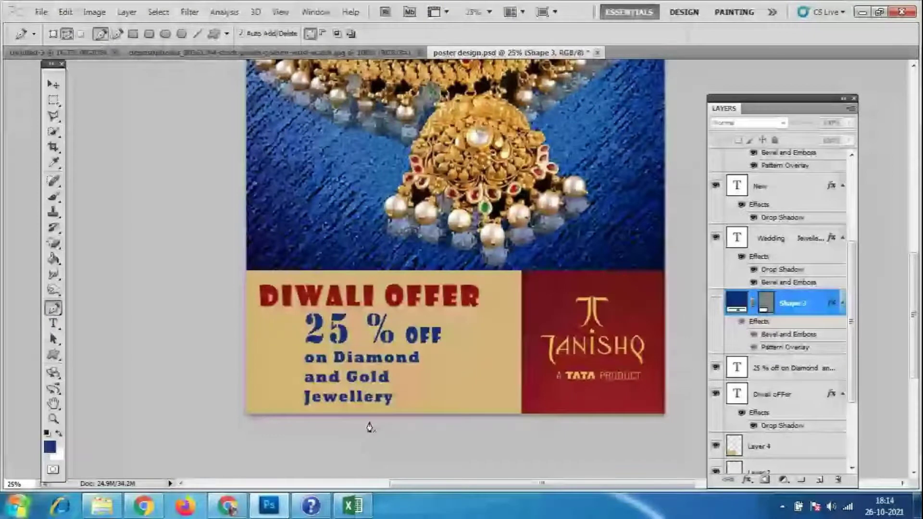
pyautogui.click(248, 245)
pyautogui.moveTo(657, 245); pyautogui.dragTo(746, 201)
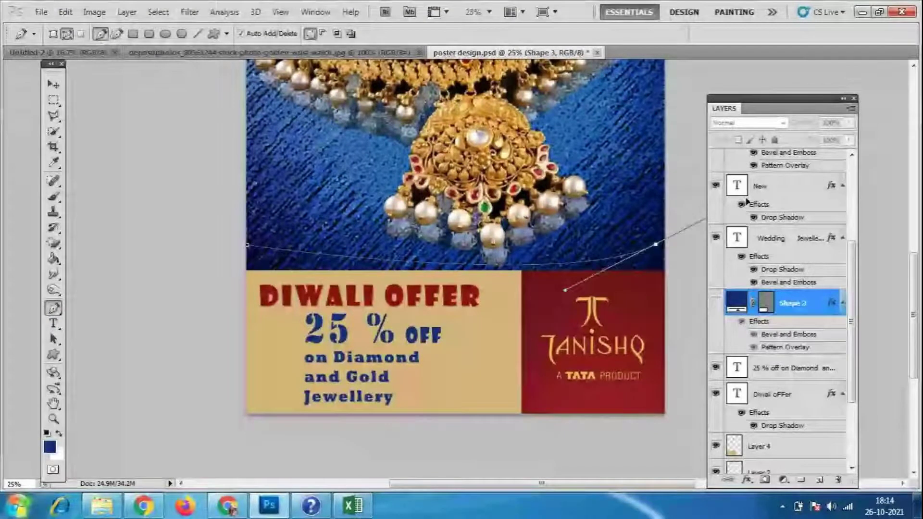
pyautogui.moveTo(747, 201); pyautogui.dragTo(780, 194)
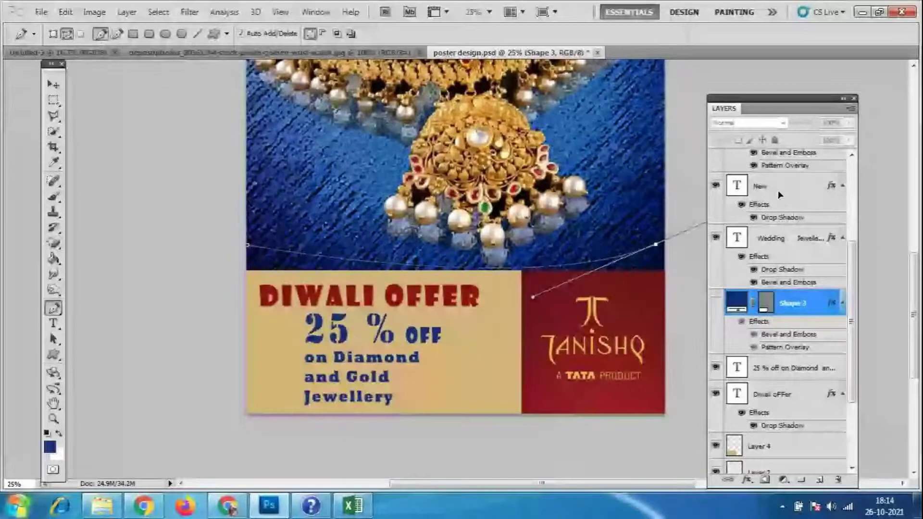
# - Turn the path into a selection, add empty Layer 5, and sample the poster's beige
pyautogui.hotkey('ctrl', 'Return')
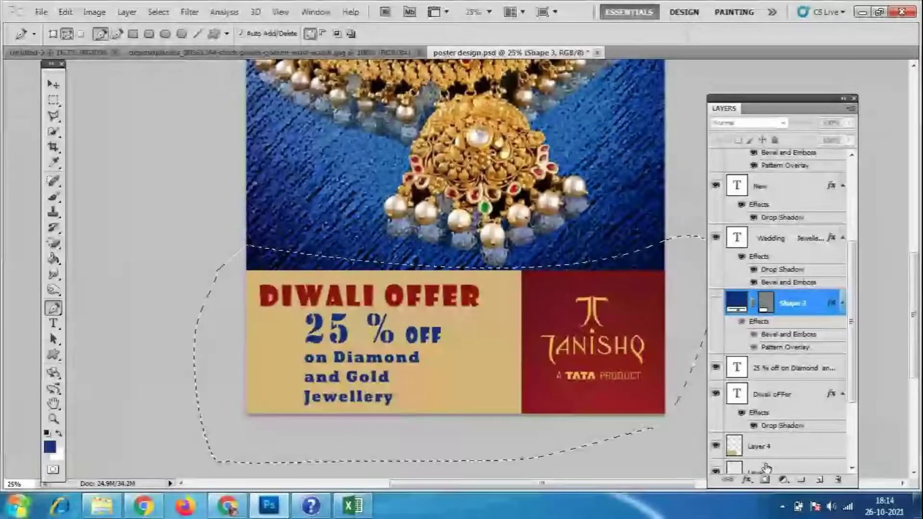
pyautogui.hotkey('ctrl', 'shift', 'alt', 'n')
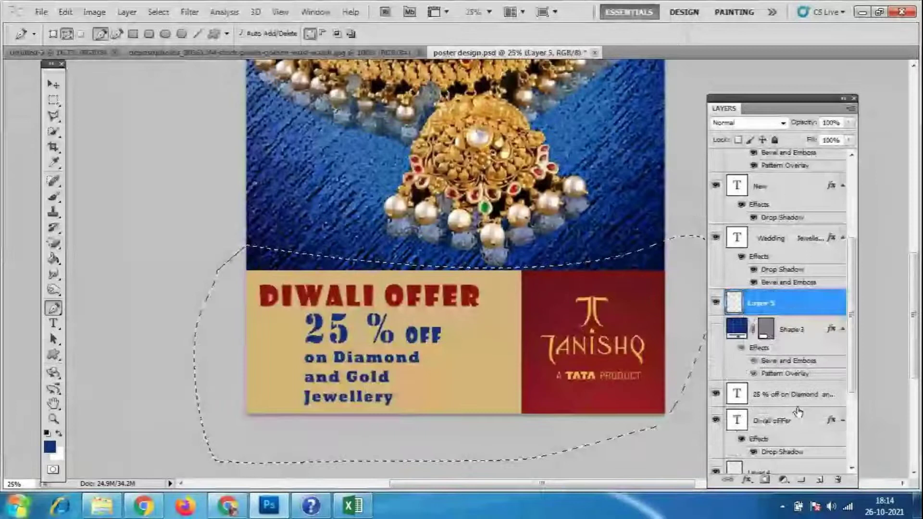
pyautogui.press('i')
pyautogui.click(488, 372)
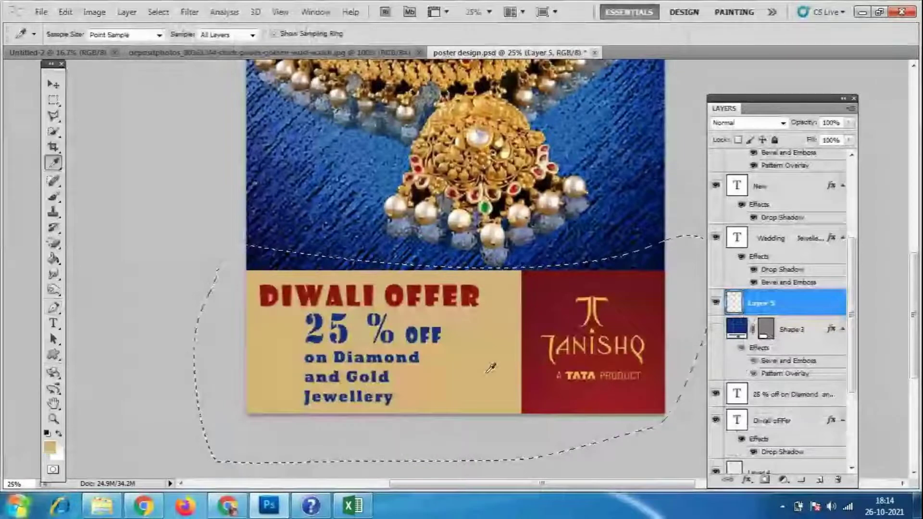
# - Fill the curved selection with beige, deselect, and restack Layer 5 just above Layer 1
pyautogui.hotkey('alt', 'BackSpace')
pyautogui.hotkey('ctrl', 'd')
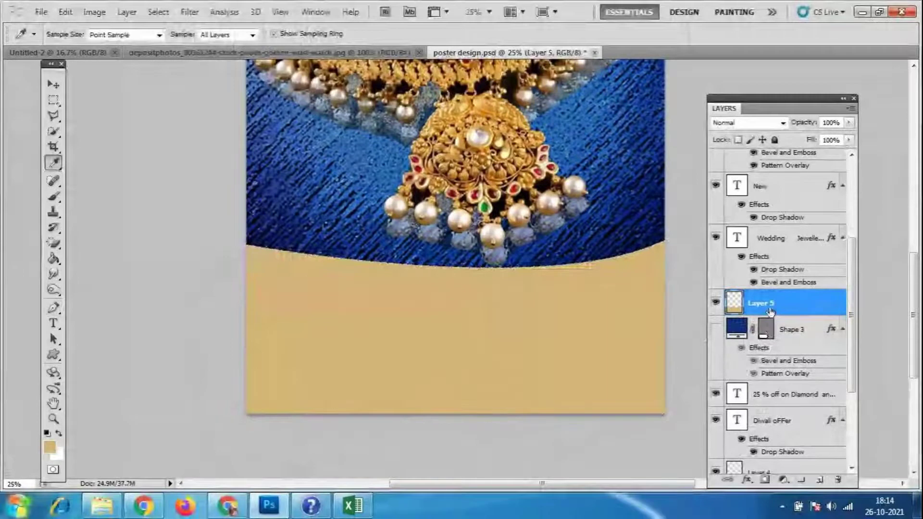
pyautogui.moveTo(772, 306); pyautogui.dragTo(774, 437)
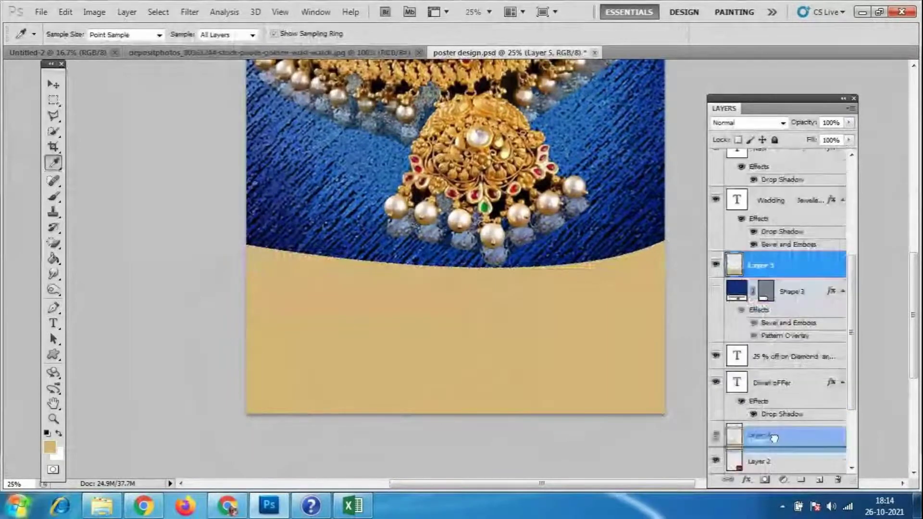
pyautogui.moveTo(774, 438); pyautogui.dragTo(778, 403)
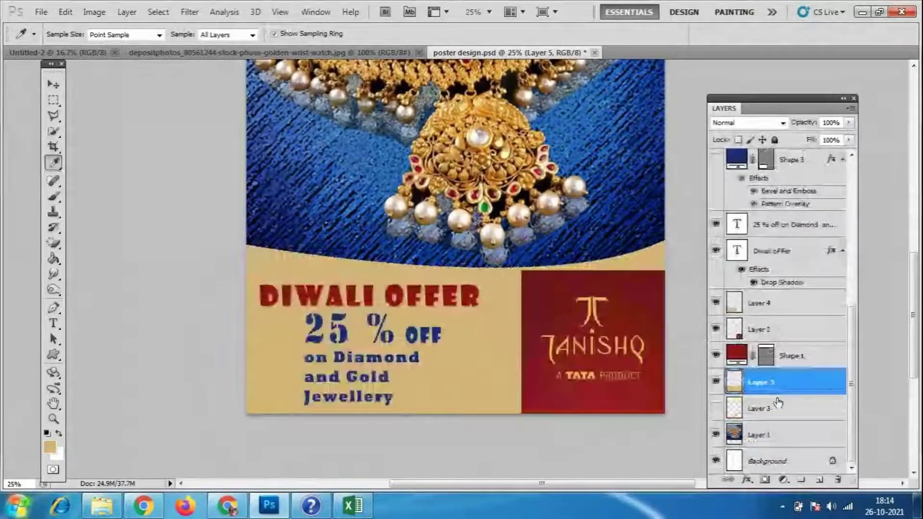
pyautogui.moveTo(784, 405); pyautogui.dragTo(782, 421)
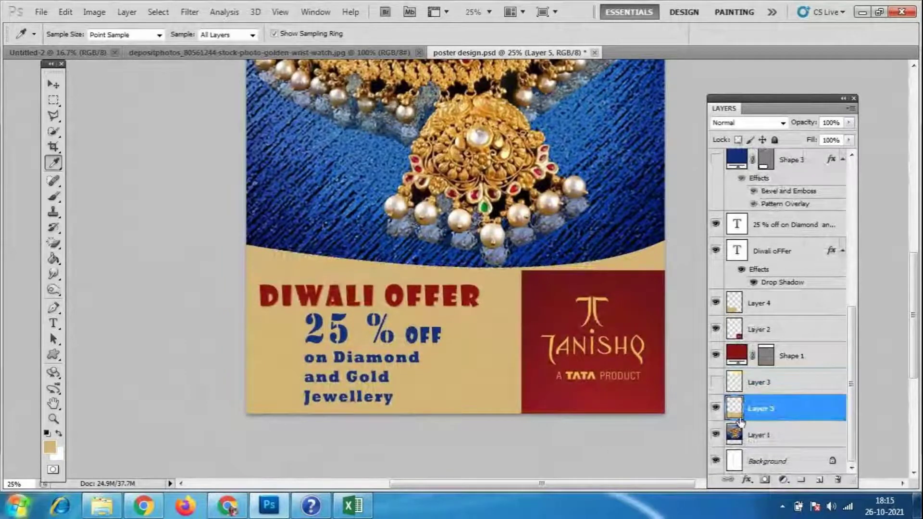
pyautogui.rightClick(771, 408)
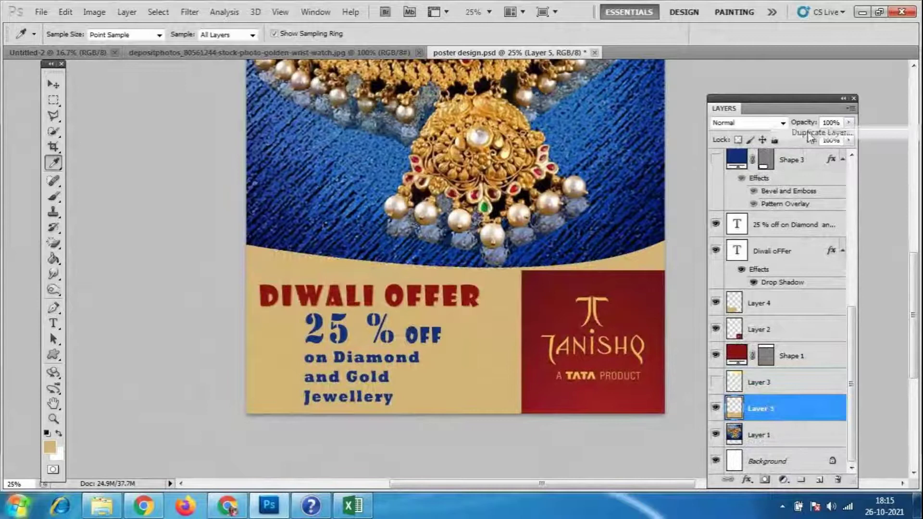
# - Duplicate Layer 5 and raise the right end of the copy's top edge
pyautogui.click(798, 115)
pyautogui.click(567, 151)
pyautogui.hotkey('ctrl', 't')
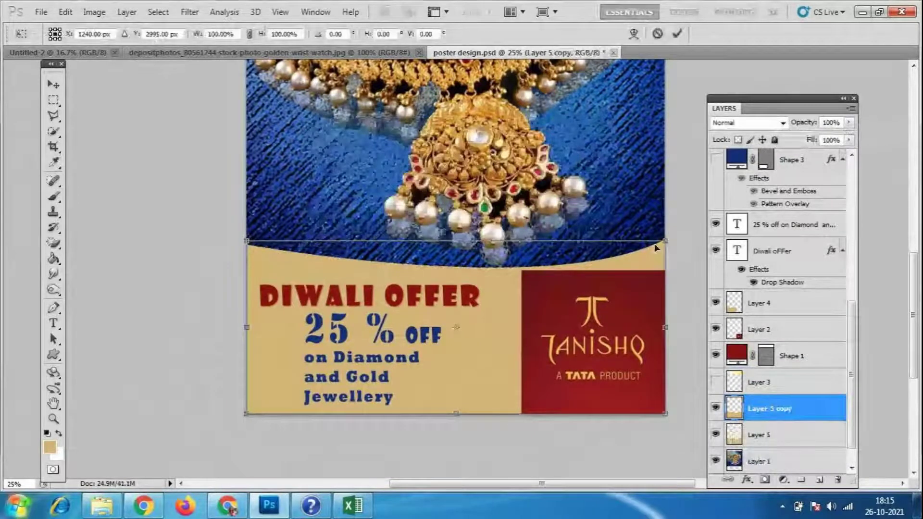
pyautogui.moveTo(665, 240); pyautogui.dragTo(667, 224)
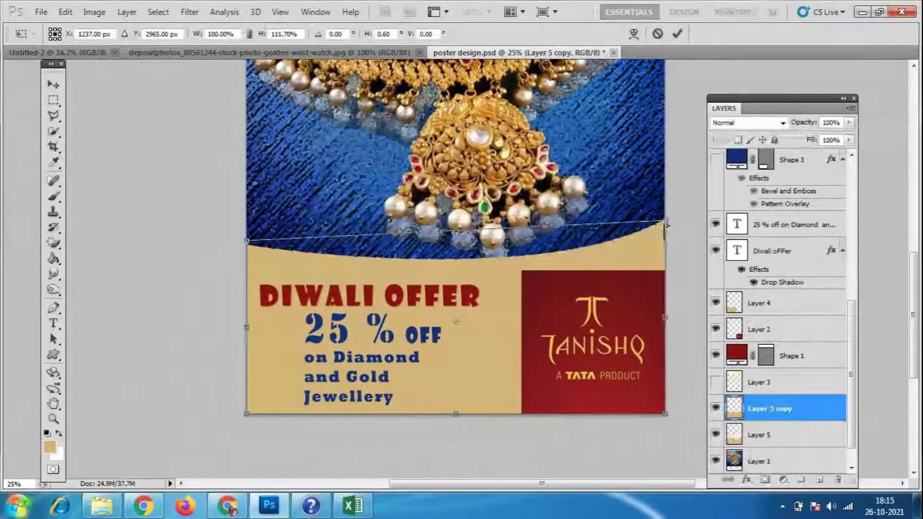
pyautogui.press('Return')
# - Fill the Layer 5 copy band with brown and deselect
pyautogui.press('i')
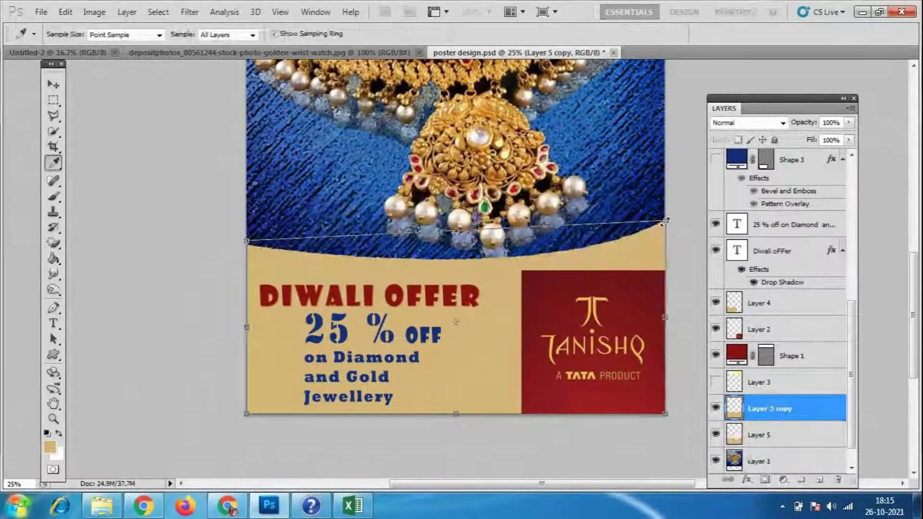
pyautogui.keyDown('ctrl'); pyautogui.click(735, 412); pyautogui.keyUp('ctrl')
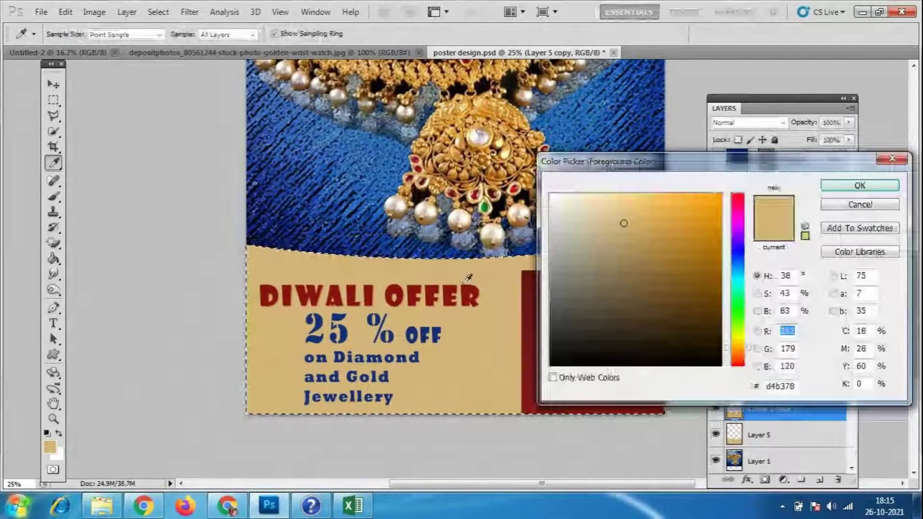
pyautogui.click(864, 184)
pyautogui.hotkey('alt', 'BackSpace')
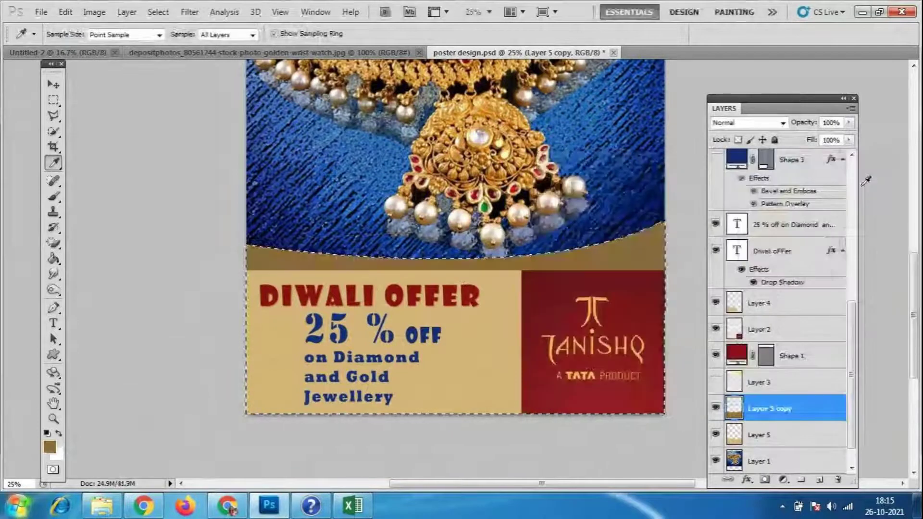
pyautogui.hotkey('ctrl', 'd')
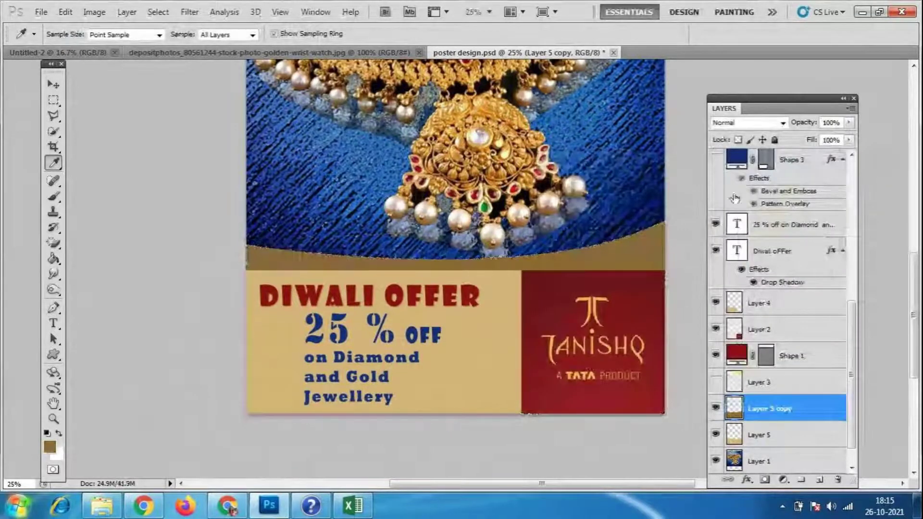
# - Hide the brown Layer 5 copy, leaving Layer 5 and Layer 3 as before, and select Layer 5
pyautogui.scroll(-1, 808, 408)
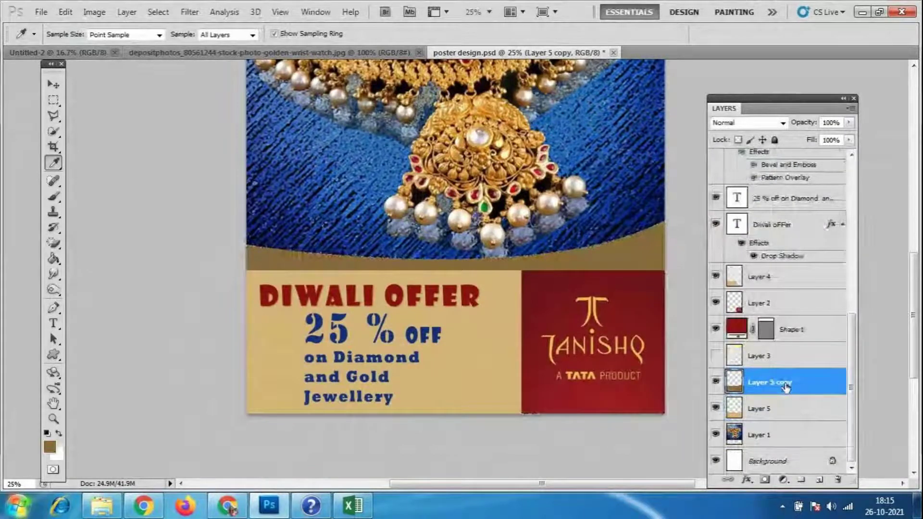
pyautogui.click(716, 409)
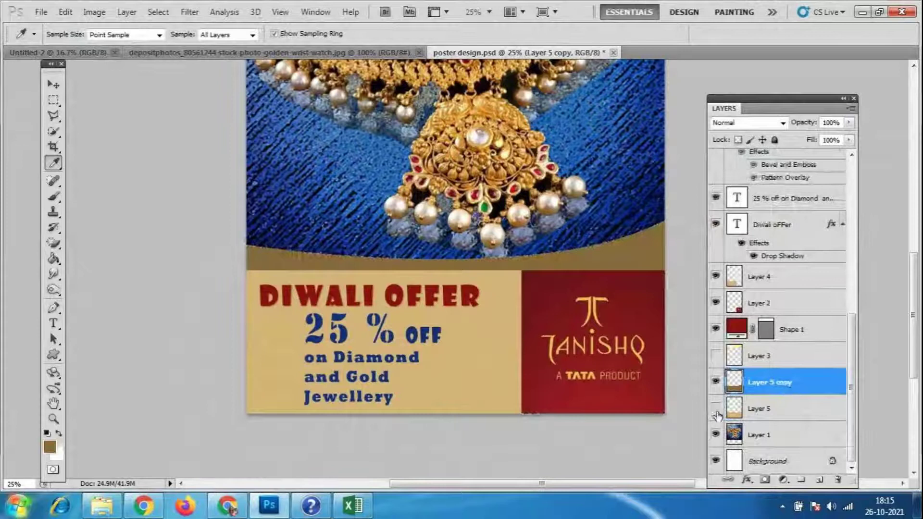
pyautogui.click(716, 408)
pyautogui.click(716, 356)
pyautogui.click(716, 356)
pyautogui.click(716, 382)
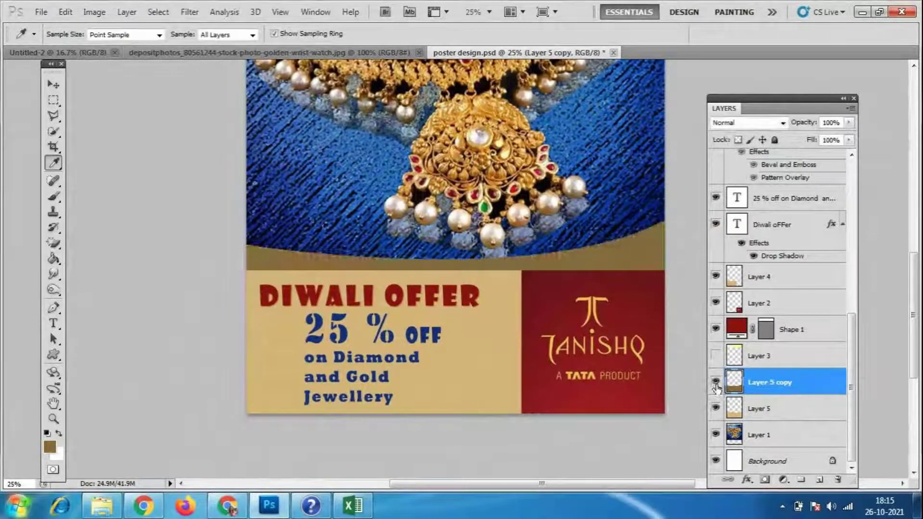
pyautogui.click(716, 383)
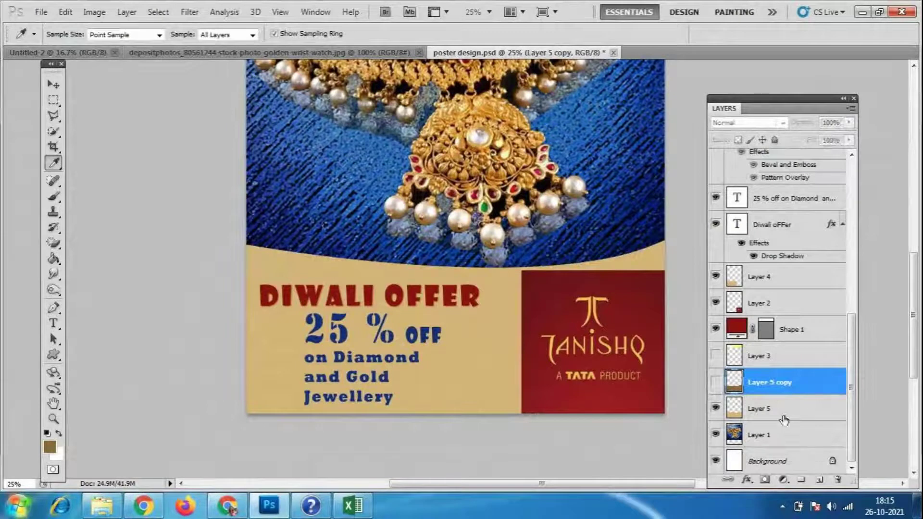
pyautogui.click(781, 413)
# - Duplicate Layer 5 as Layer 5 copy 2 and slant its top edge up on the right
pyautogui.rightClick(779, 415)
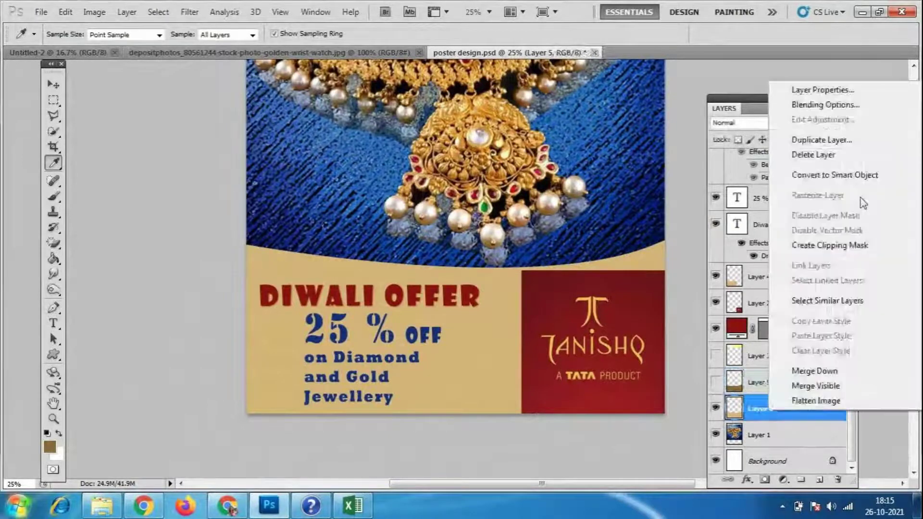
pyautogui.click(814, 130)
pyautogui.press('Return')
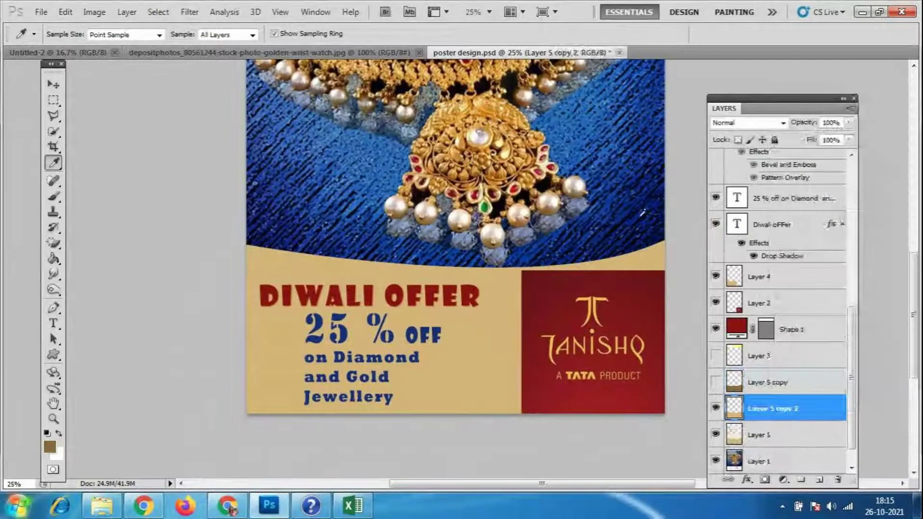
pyautogui.hotkey('ctrl', 't')
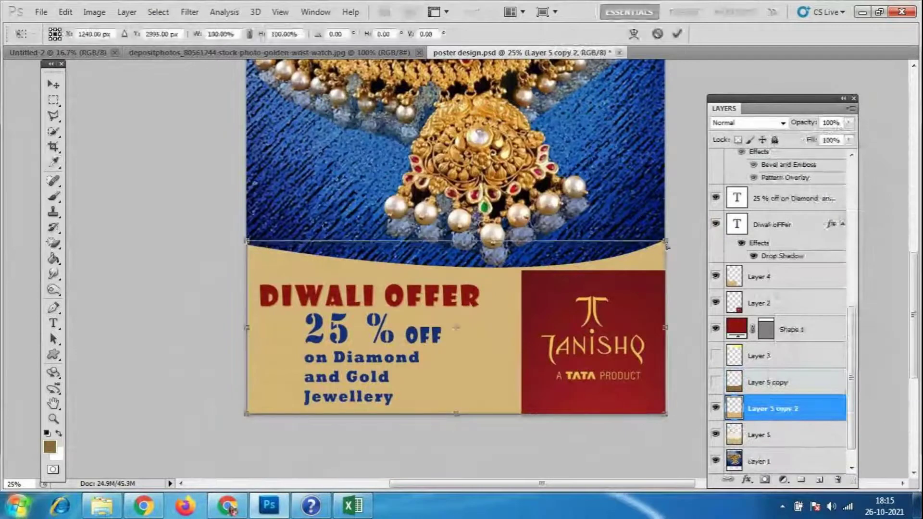
pyautogui.moveTo(665, 241); pyautogui.dragTo(665, 229)
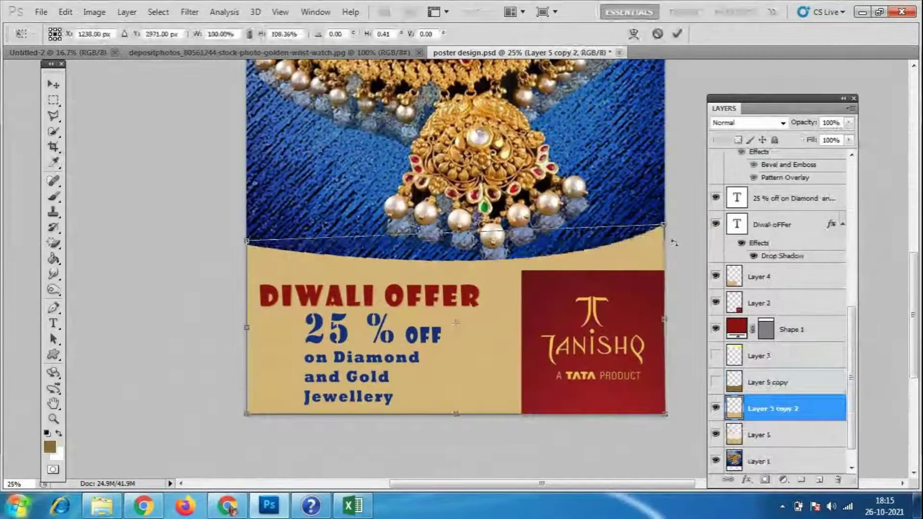
pyautogui.press('Return')
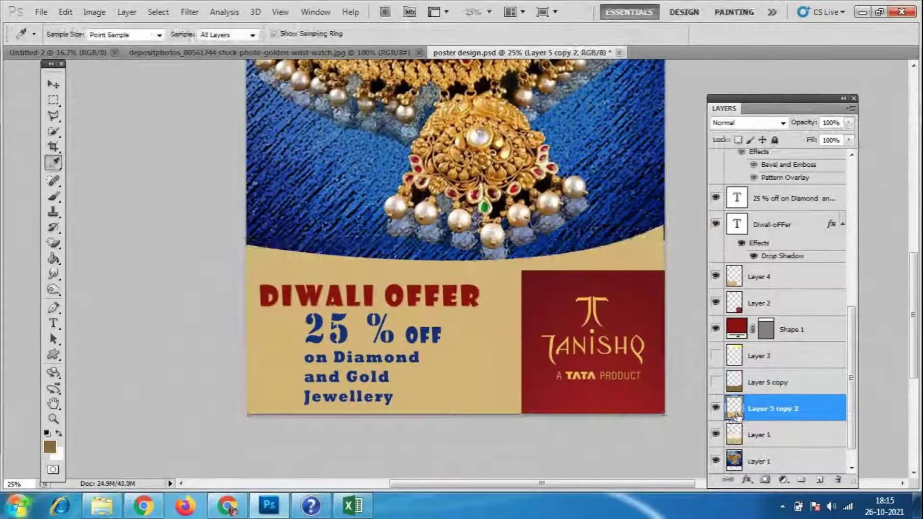
# - Fill Layer 5 copy 2 with gold c48516 and deselect
pyautogui.keyDown('ctrl'); pyautogui.click(736, 414); pyautogui.keyUp('ctrl')
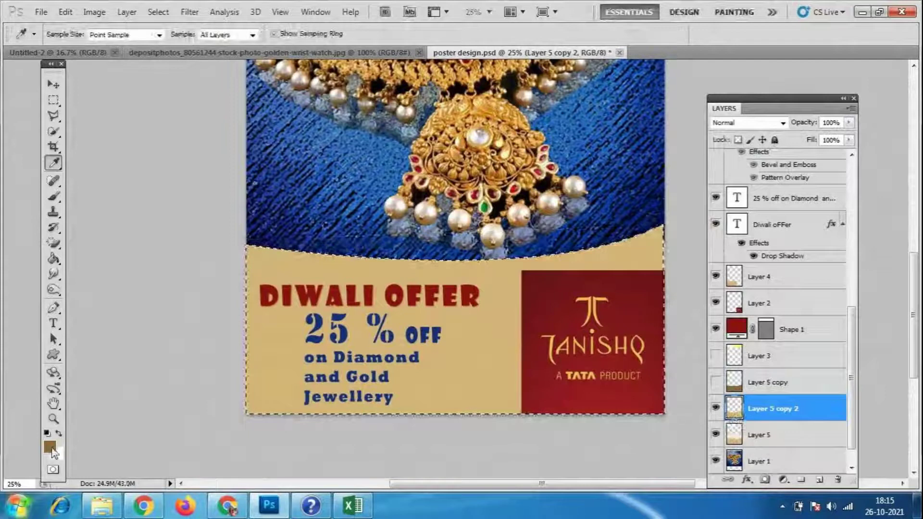
pyautogui.click(51, 448)
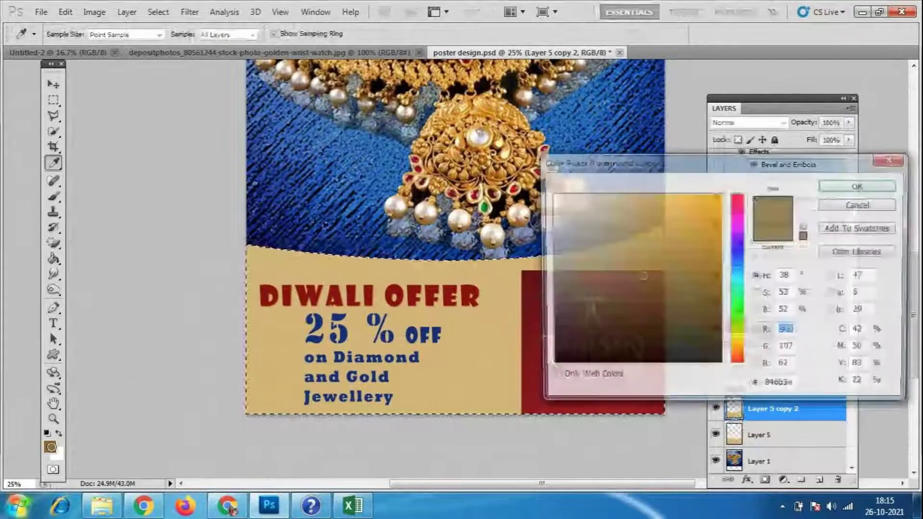
pyautogui.click(702, 233)
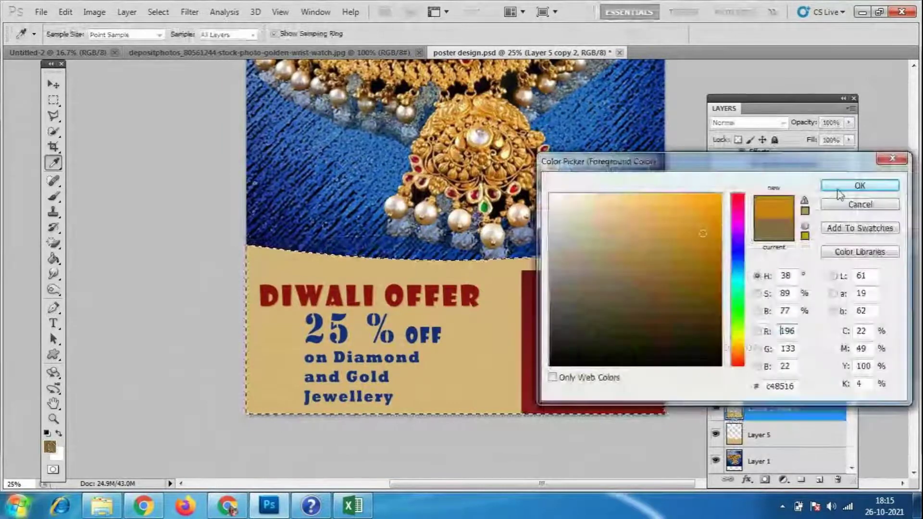
pyautogui.click(840, 189)
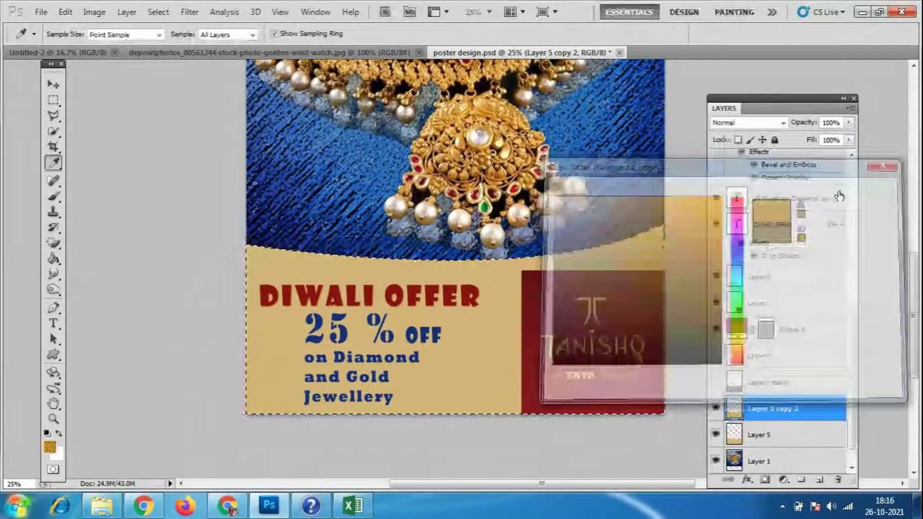
pyautogui.hotkey('alt', 'BackSpace')
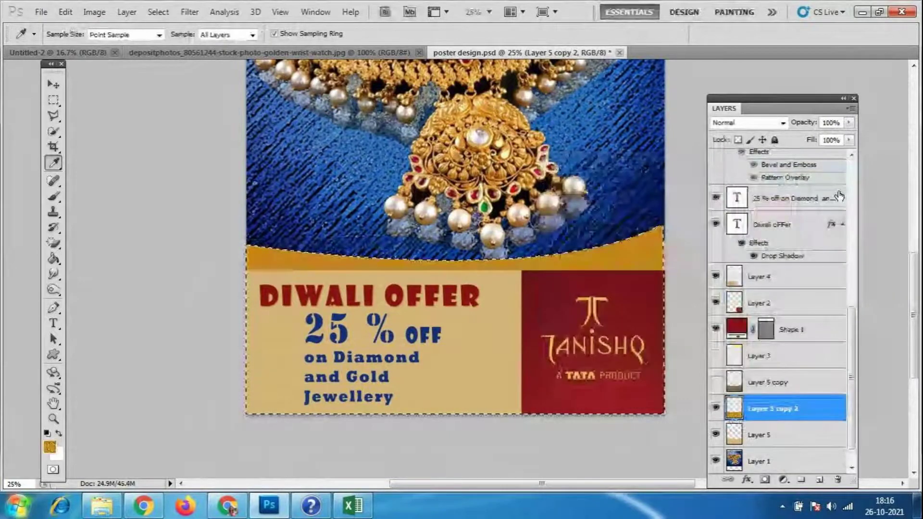
pyautogui.hotkey('ctrl', 'd')
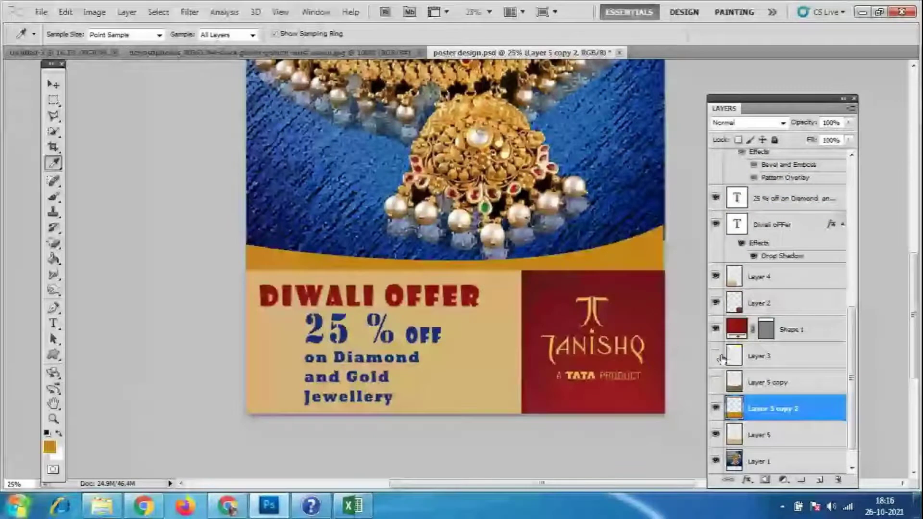
# - Move the gold Layer 5 copy 2 below Layer 5 and select Layer 5
pyautogui.hotkey('ctrl', '[')
pyautogui.hotkey('ctrl', 't')
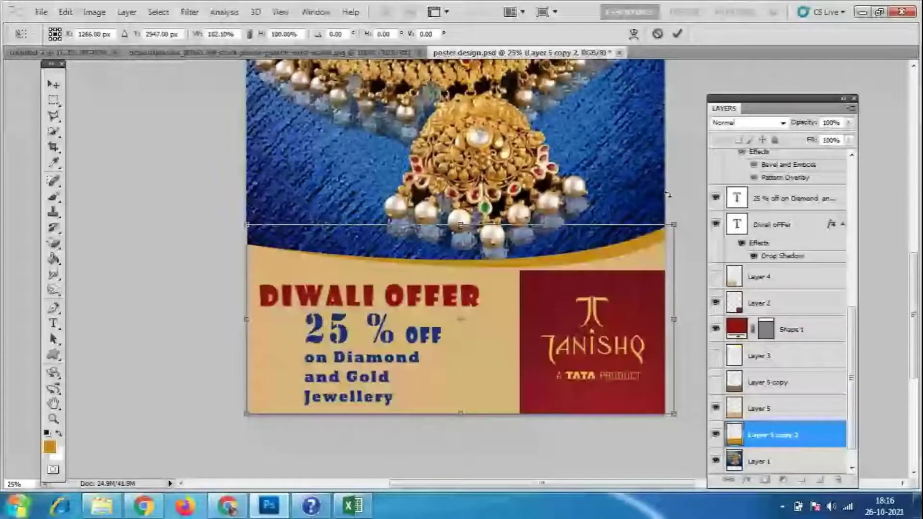
pyautogui.press('Return')
pyautogui.hotkey('alt', ']')
pyautogui.hotkey('ctrl', 't')
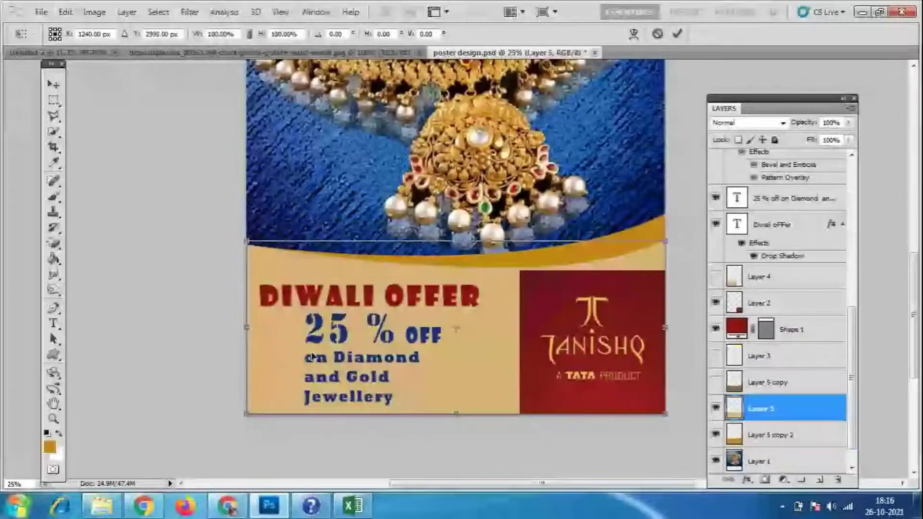
pyautogui.moveTo(247, 241); pyautogui.dragTo(247, 247)
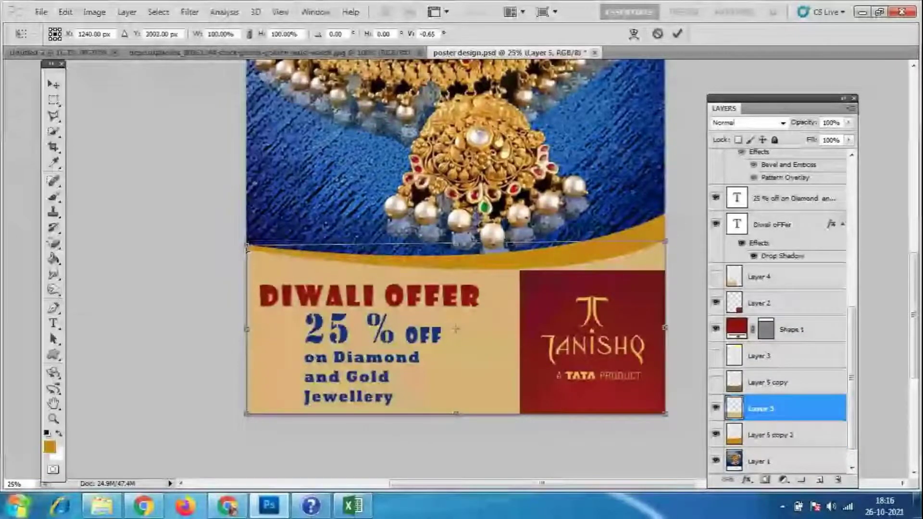
pyautogui.moveTo(247, 248); pyautogui.dragTo(246, 243)
pyautogui.press('Return')
pyautogui.press('i')
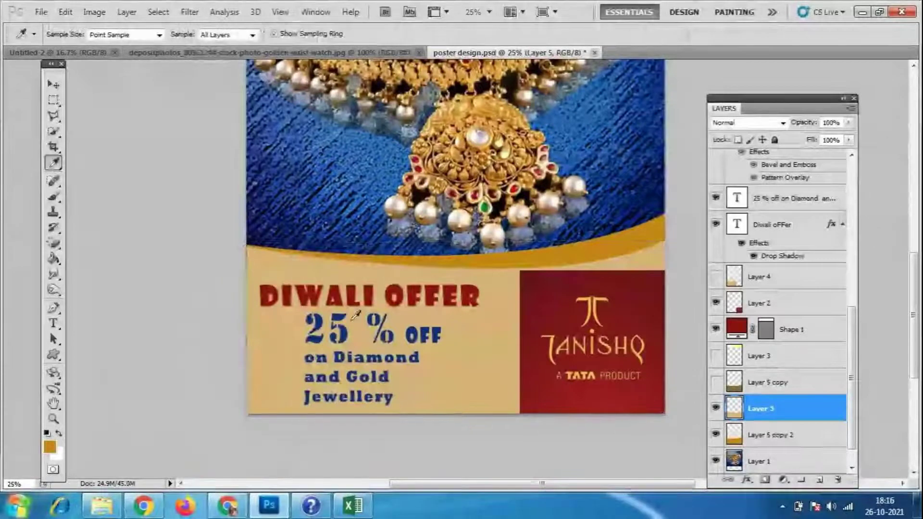
# - Tilt Layer 5's top edge up on the right so a thin gold border shows
pyautogui.click(791, 389)
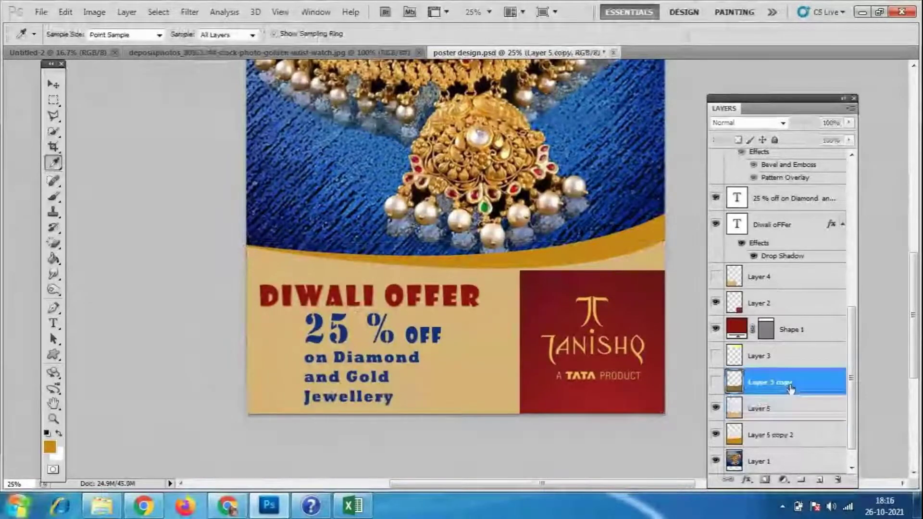
pyautogui.click(762, 409)
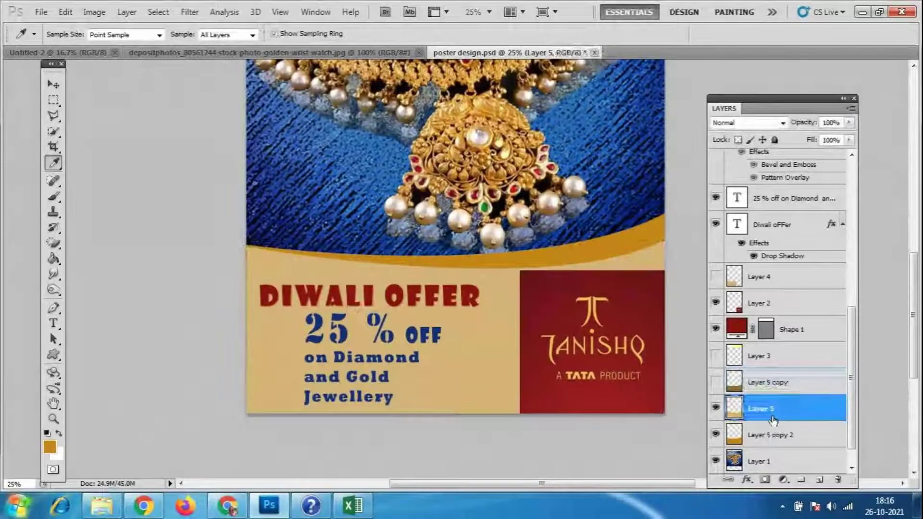
pyautogui.hotkey('ctrl', 't')
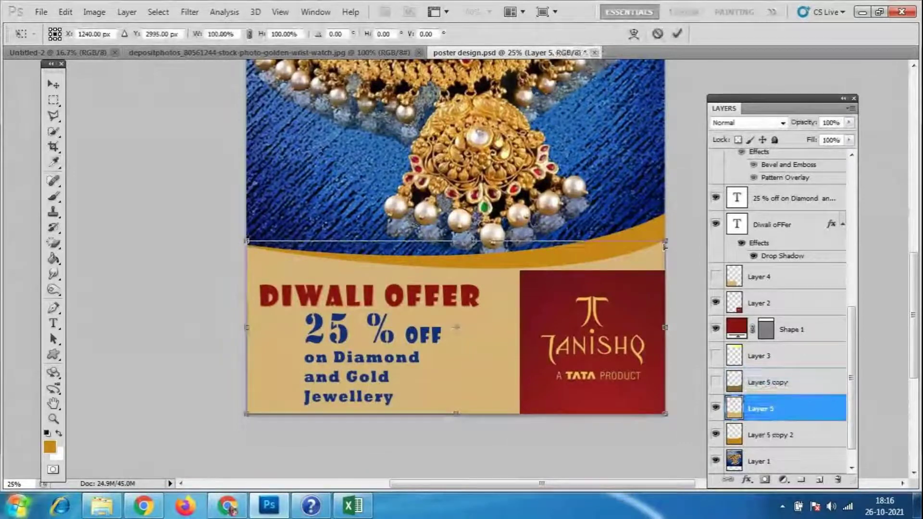
pyautogui.moveTo(665, 247); pyautogui.dragTo(662, 241)
pyautogui.press('Return')
pyautogui.press('i')
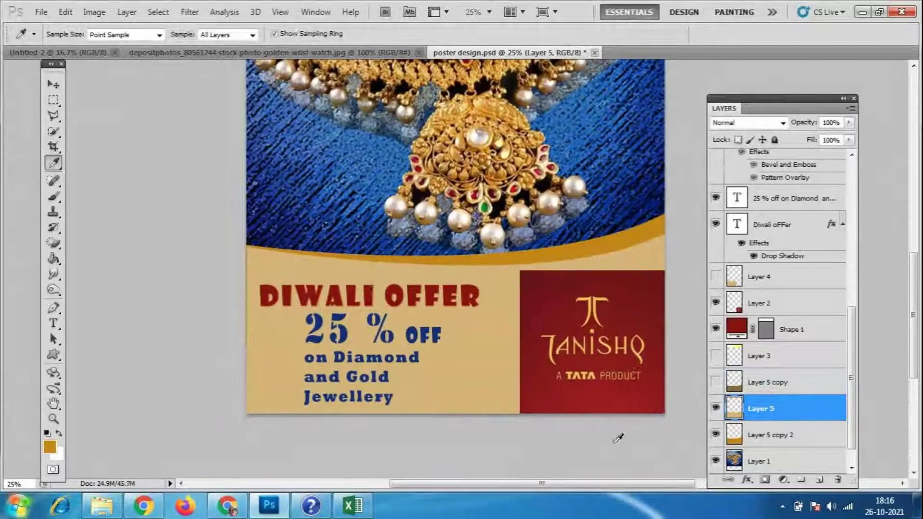
# - Select the Tanishq logo box layer in the Layers panel
pyautogui.scroll(1, 655, 330)
pyautogui.scroll(2, 655, 330)
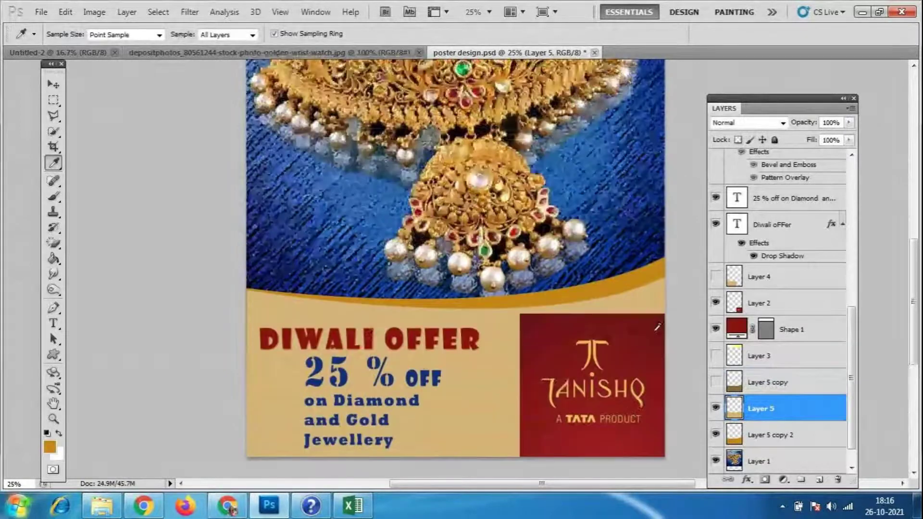
pyautogui.scroll(2, 657, 327)
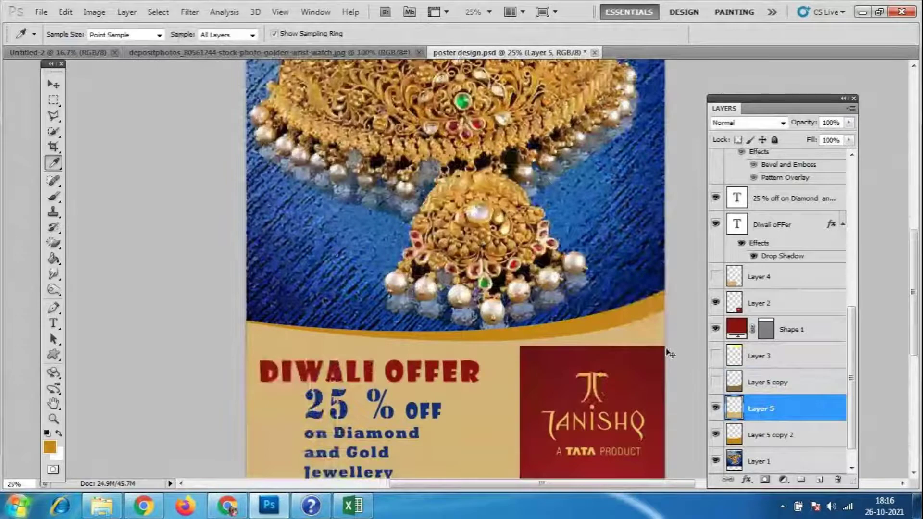
pyautogui.scroll(5, 670, 353)
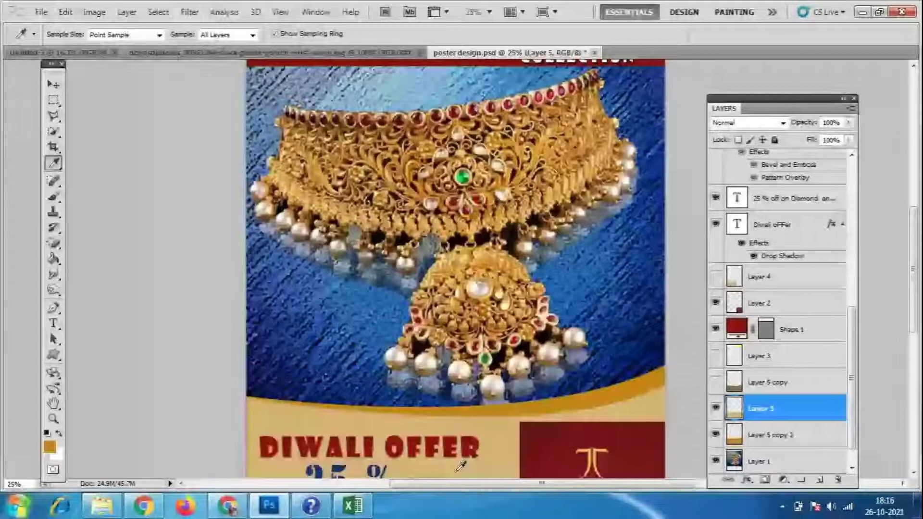
pyautogui.scroll(-10, 461, 467)
pyautogui.click(710, 285)
# - Scale the Tanishq logo box proportionally down to about 96%
pyautogui.hotkey('ctrl', 't')
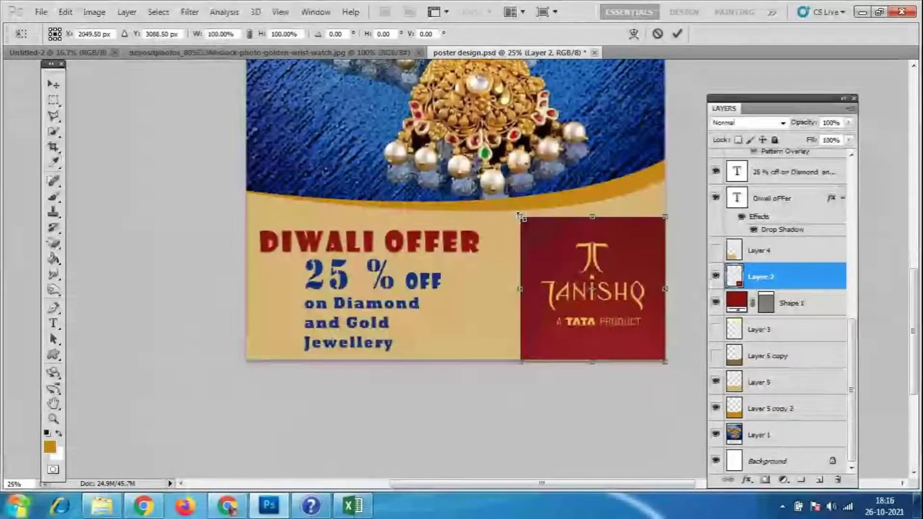
pyautogui.moveTo(521, 217); pyautogui.dragTo(522, 224)
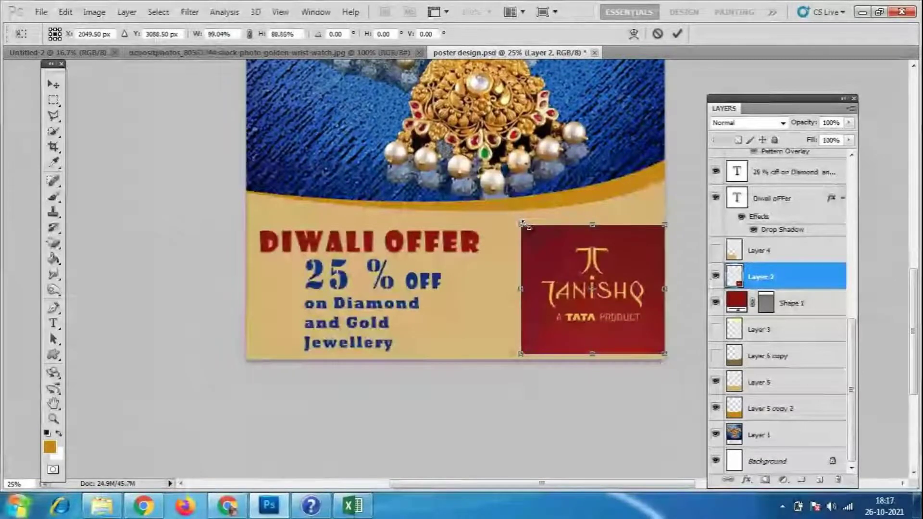
pyautogui.hotkey('ctrl', 'z')
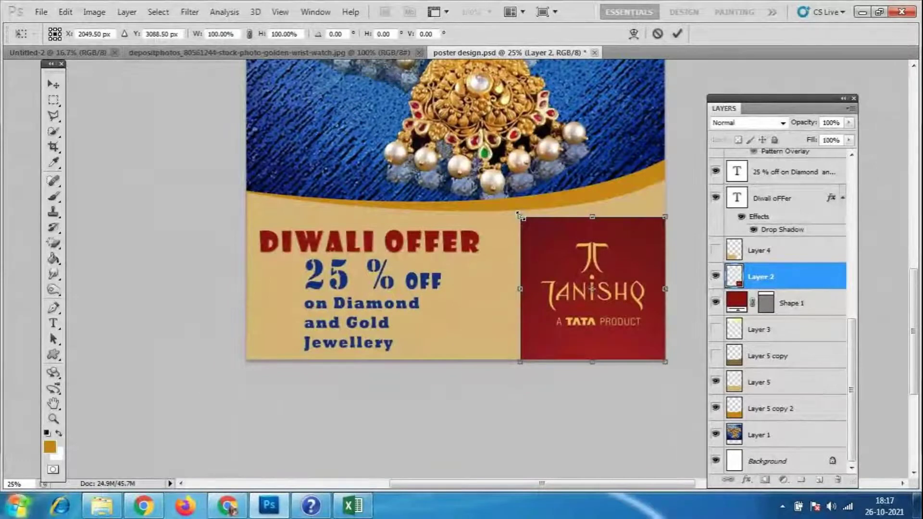
pyautogui.moveTo(520, 216); pyautogui.dragTo(523, 220)
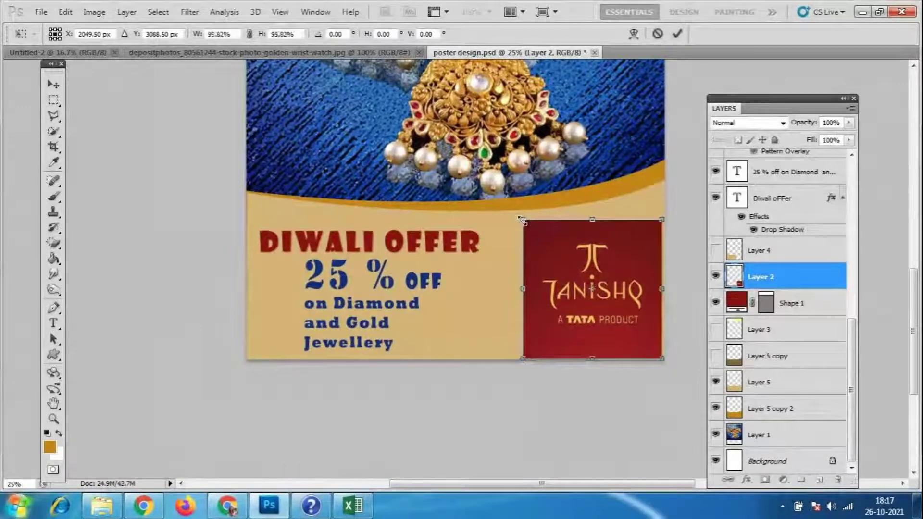
pyautogui.press('Return')
pyautogui.press('i')
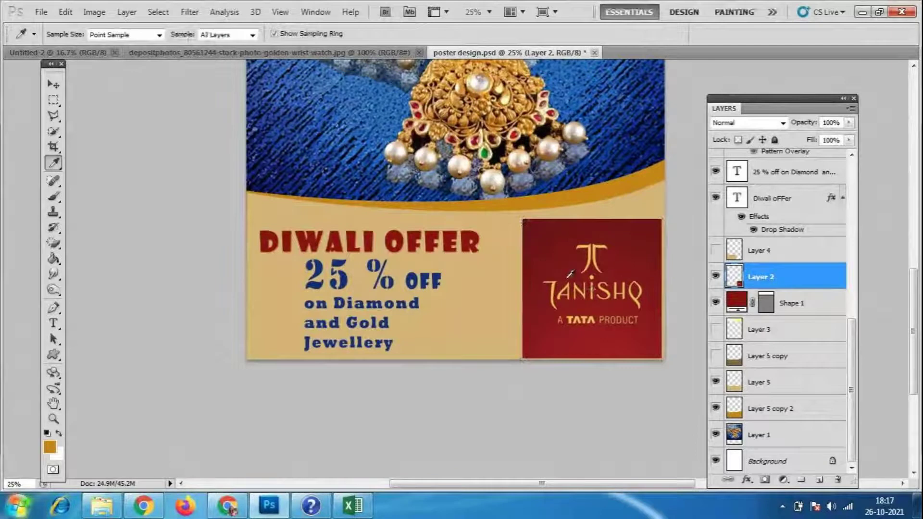
# - Select a rectangle around the DIWALI OFFER heading and add empty Layer 6
pyautogui.click(54, 85)
pyautogui.click(54, 101)
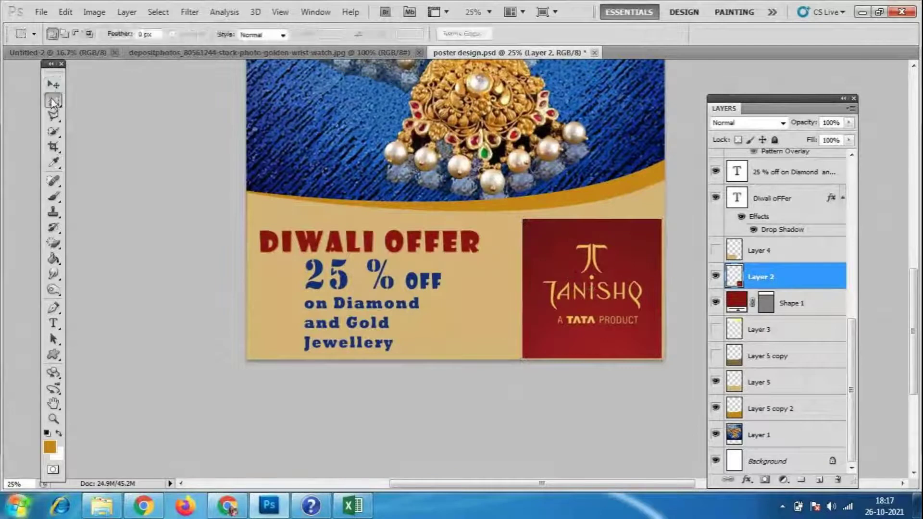
pyautogui.moveTo(251, 218); pyautogui.dragTo(495, 258)
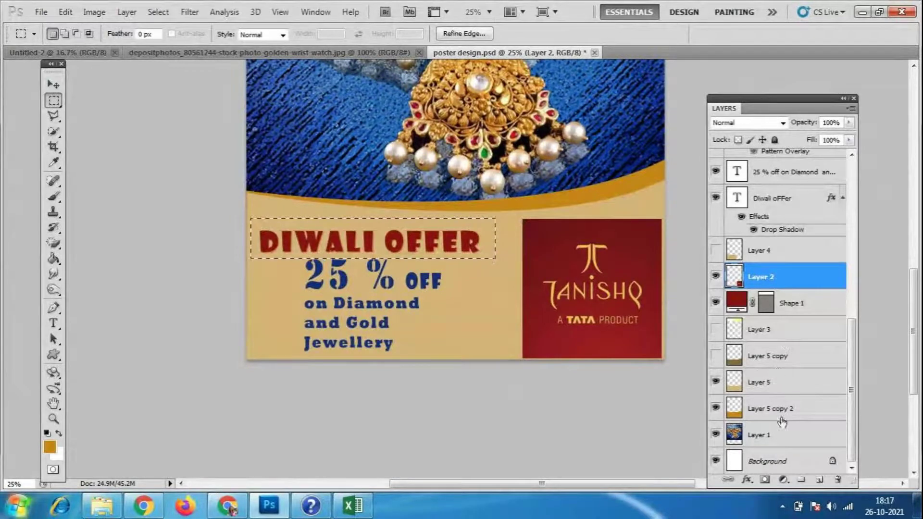
pyautogui.click(819, 479)
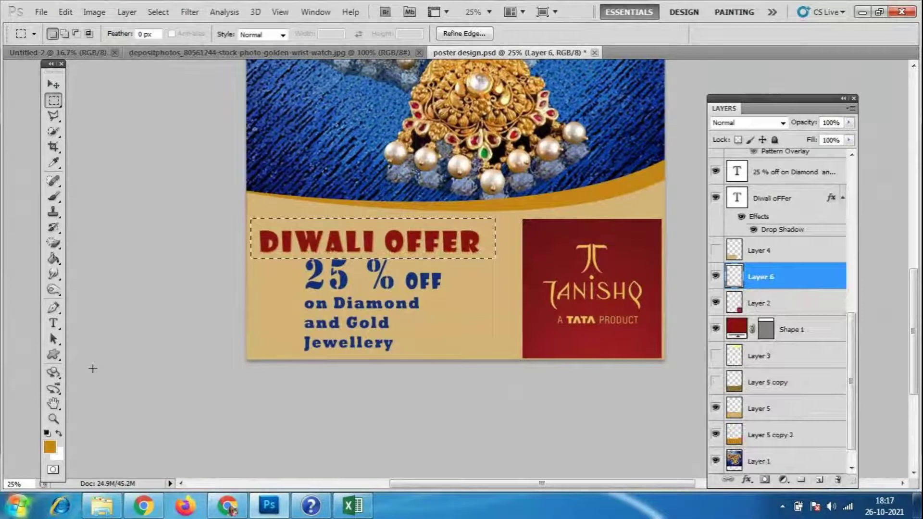
# - Fill the heading selection with a light-to-yellow gradient and deselect
pyautogui.click(54, 261)
pyautogui.rightClick(54, 261)
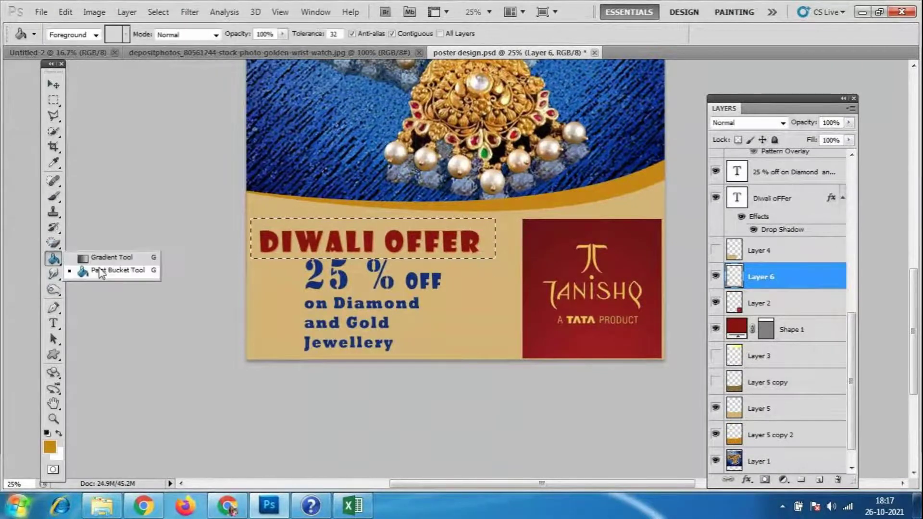
pyautogui.click(108, 258)
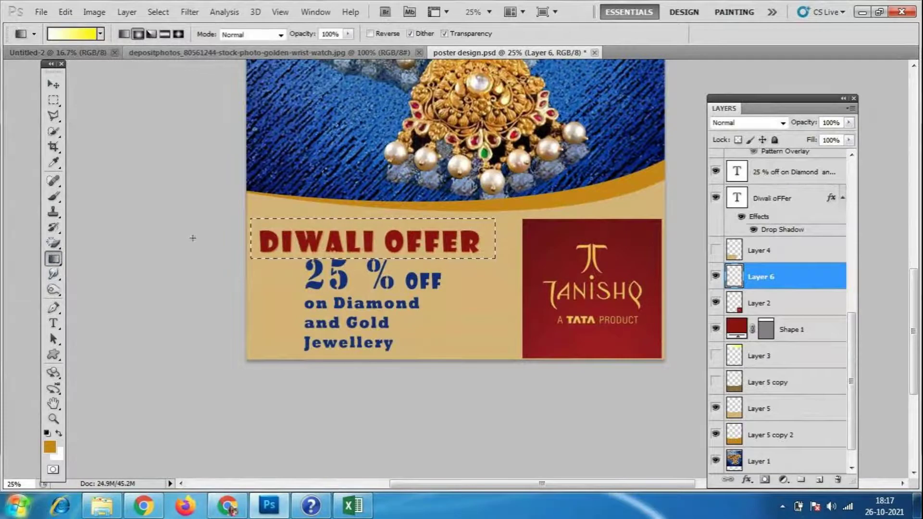
pyautogui.moveTo(193, 238); pyautogui.dragTo(521, 254)
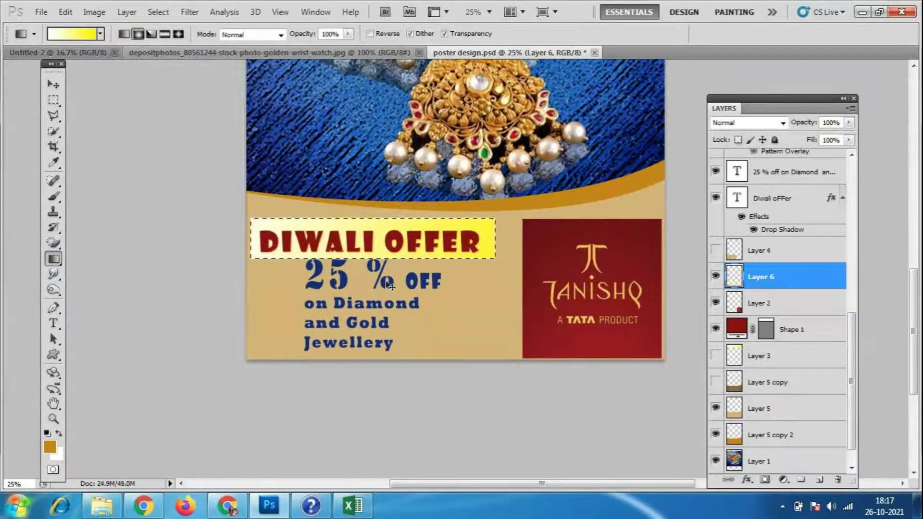
pyautogui.hotkey('ctrl', 'd')
pyautogui.press('v')
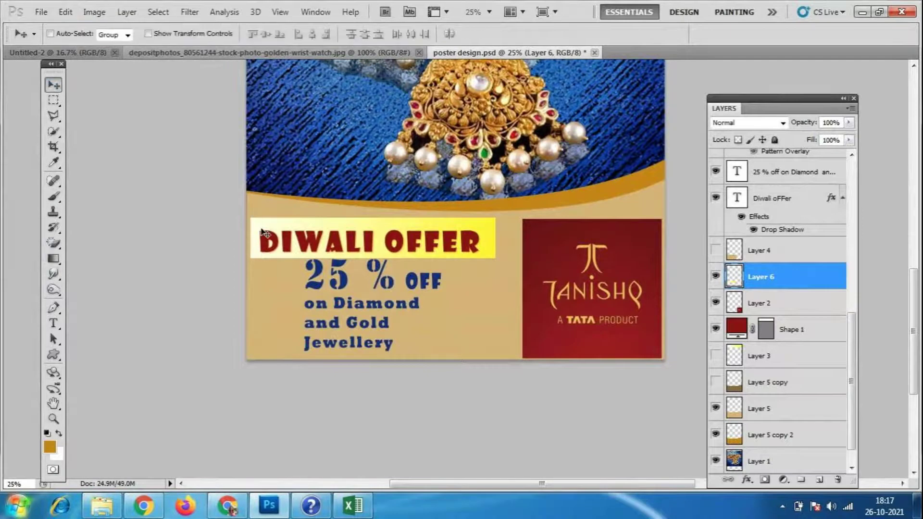
# - Set Layer 6 opacity to 50%
pyautogui.hotkey('ctrl', 't')
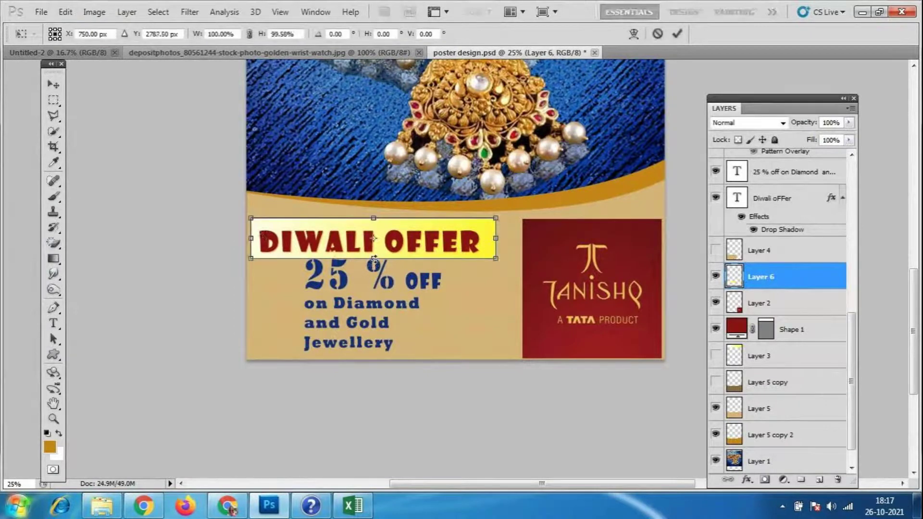
pyautogui.press('Return')
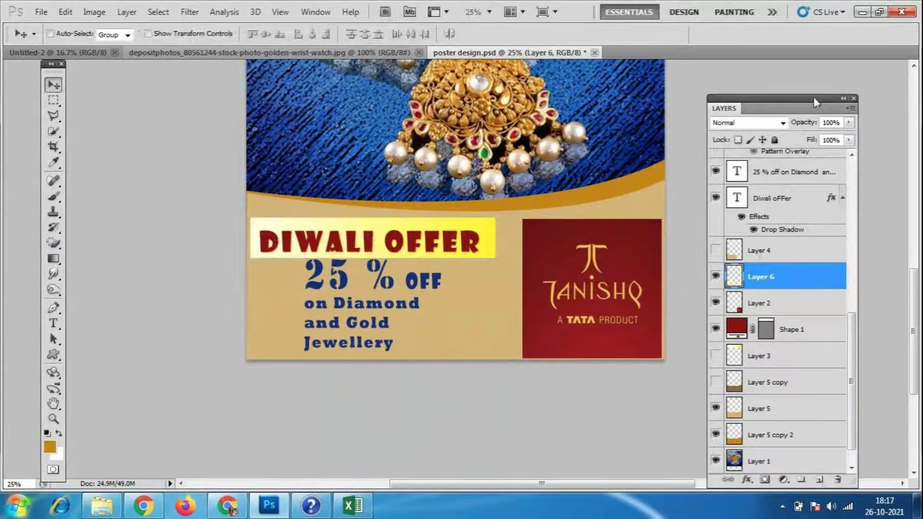
pyautogui.moveTo(839, 121); pyautogui.dragTo(584, 137)
pyautogui.write('5')
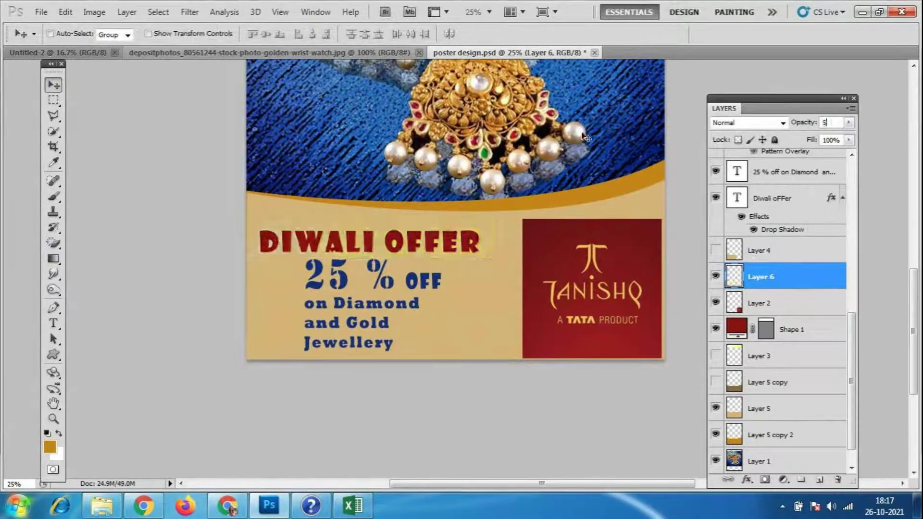
pyautogui.write('0')
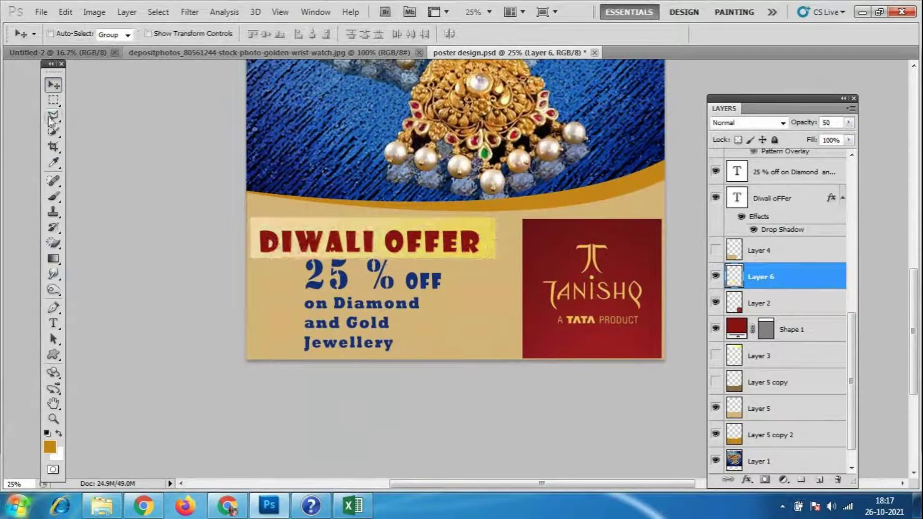
pyautogui.click(771, 173)
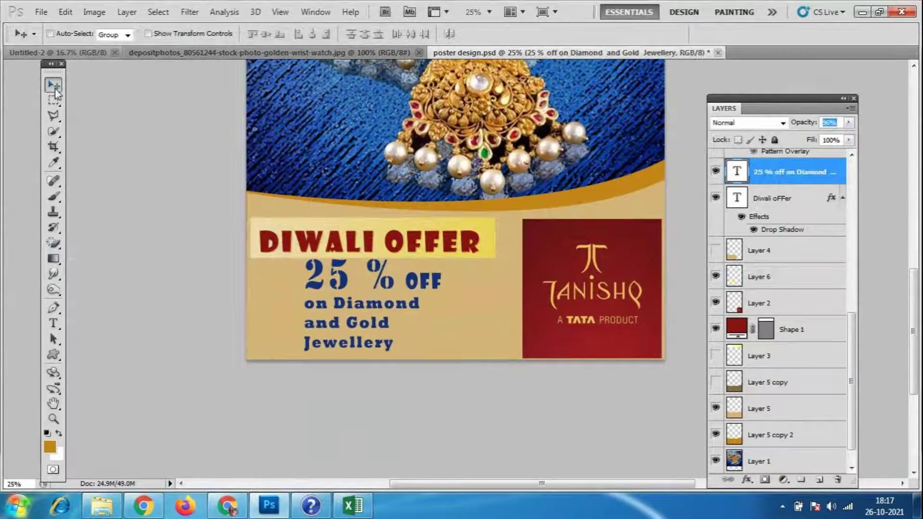
# - Move and resize the 25 % offer text block to sit under DIWALI OFFER, about 117% scale
pyautogui.moveTo(393, 288)
pyautogui.mouseDown()
pyautogui.moveTo(361, 287)
pyautogui.moveTo(374, 288)
pyautogui.mouseUp()
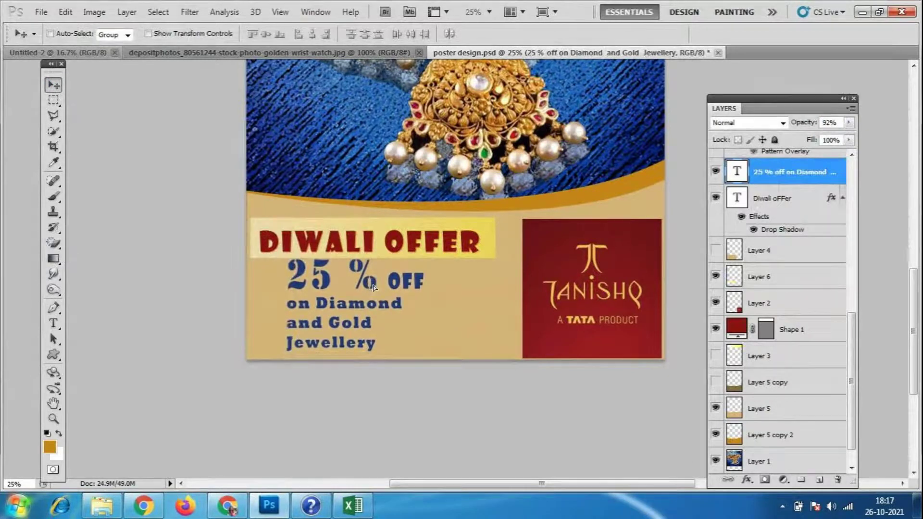
pyautogui.moveTo(373, 287); pyautogui.dragTo(375, 295)
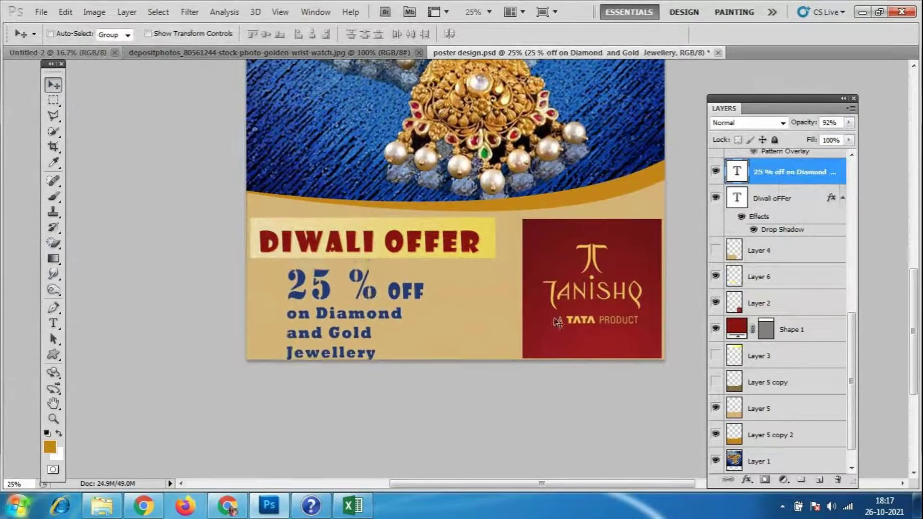
pyautogui.hotkey('ctrl', 't')
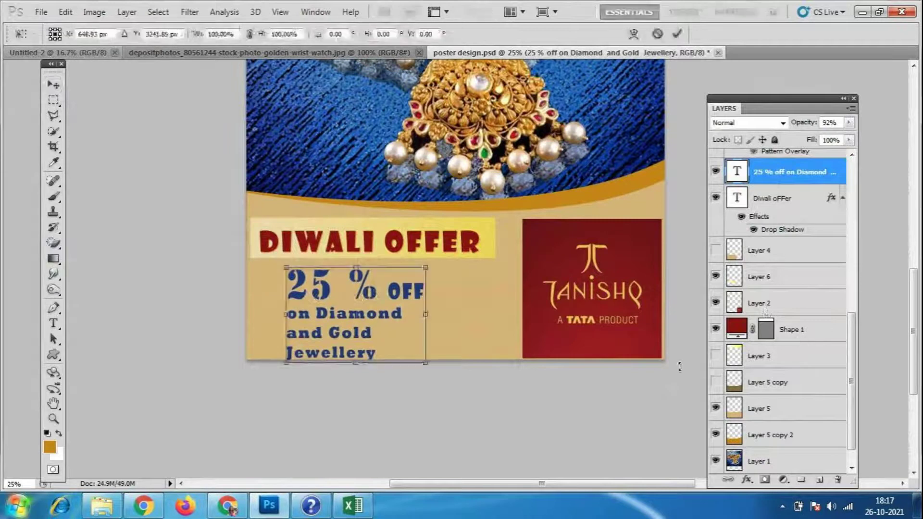
pyautogui.moveTo(424, 362)
pyautogui.mouseDown()
pyautogui.moveTo(372, 316)
pyautogui.moveTo(349, 317)
pyautogui.mouseUp()
pyautogui.press('Return')
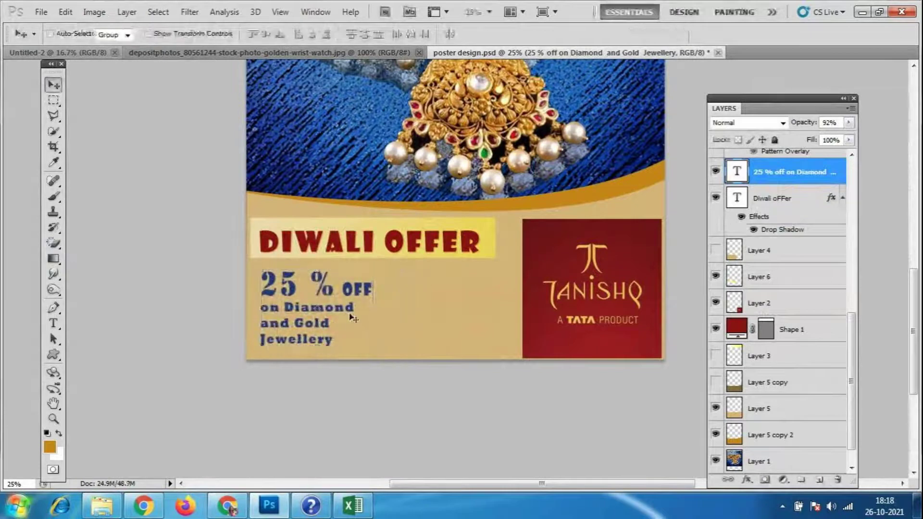
pyautogui.hotkey('ctrl', 't')
pyautogui.moveTo(374, 346); pyautogui.dragTo(380, 358)
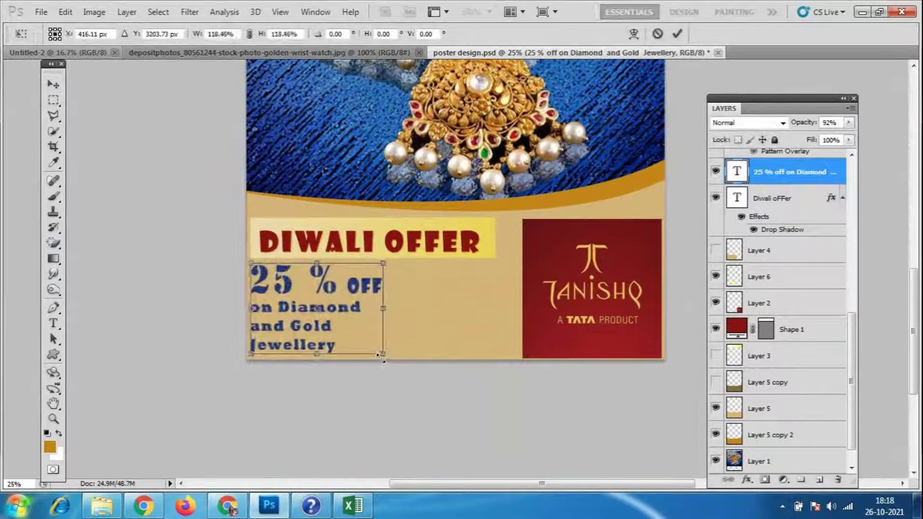
pyautogui.press('Return')
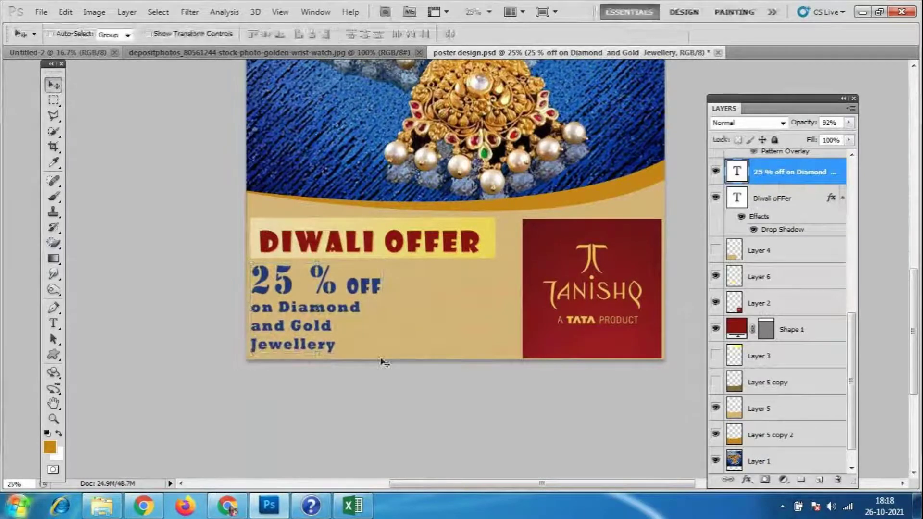
pyautogui.moveTo(331, 316); pyautogui.dragTo(339, 308)
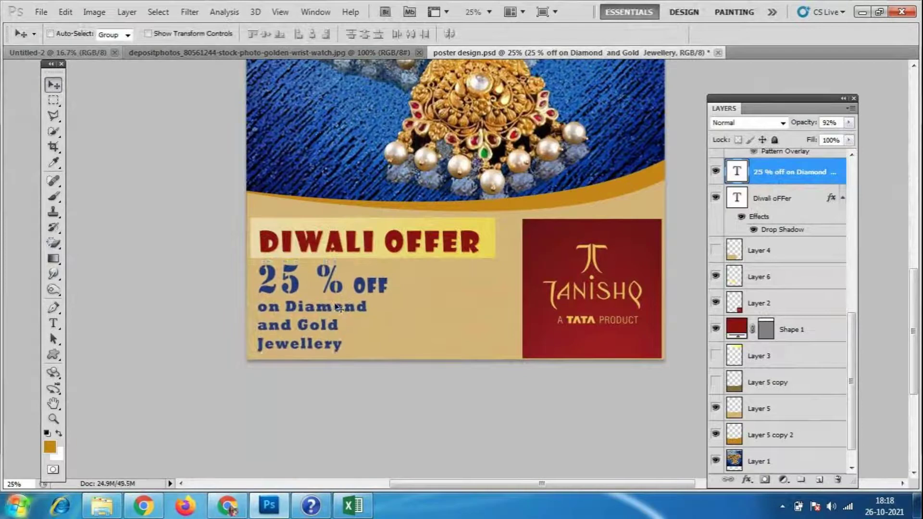
# - Draw a rectangular selection around the offer text block
pyautogui.click(53, 100)
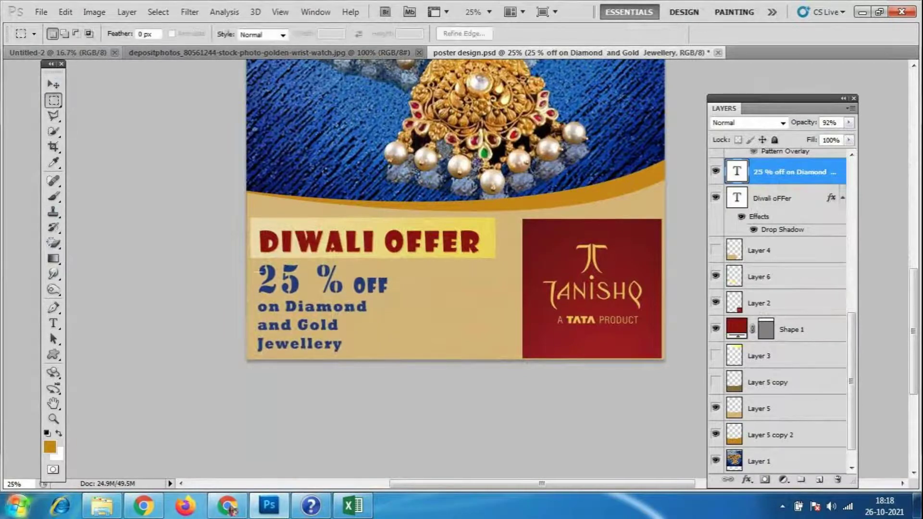
pyautogui.moveTo(247, 262)
pyautogui.mouseDown()
pyautogui.moveTo(413, 348)
pyautogui.moveTo(404, 358)
pyautogui.mouseUp()
pyautogui.moveTo(404, 359); pyautogui.dragTo(404, 359)
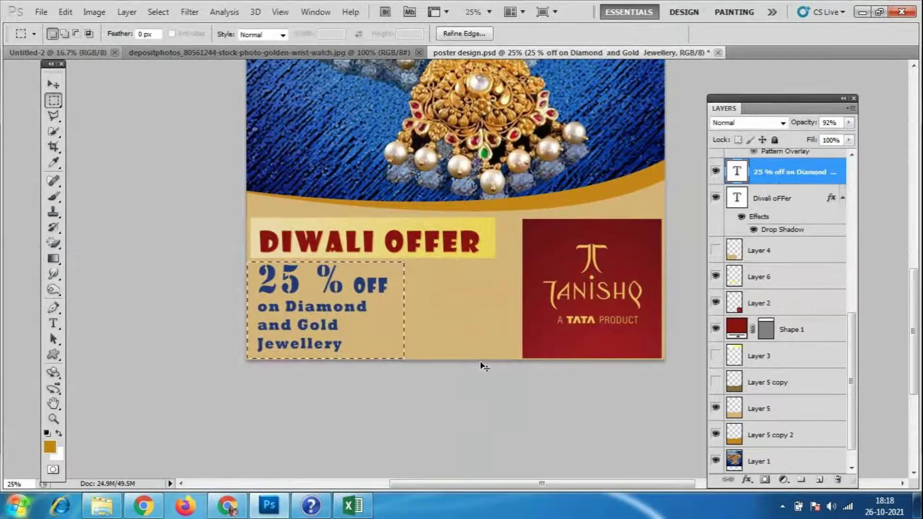
pyautogui.click(478, 363)
# - Draw a patterned custom shape over the offer area, undo it, and reopen the shape picker
pyautogui.click(57, 352)
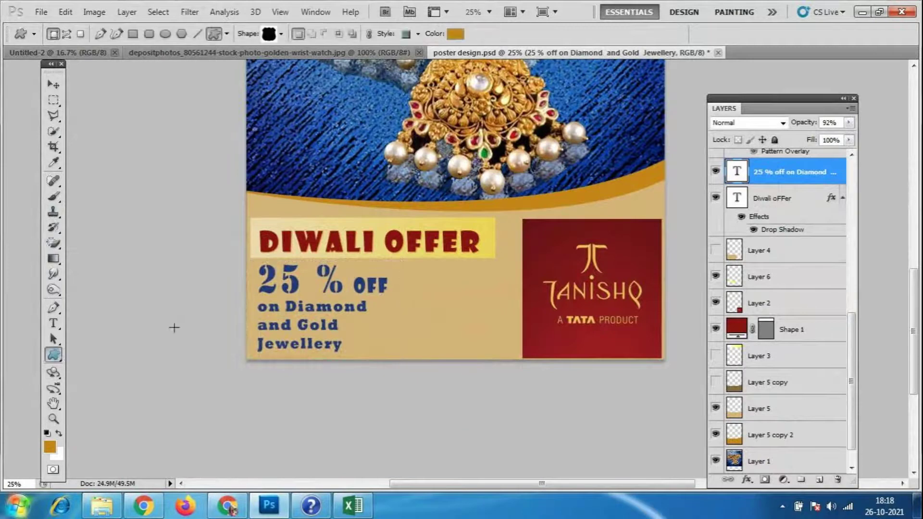
pyautogui.click(282, 34)
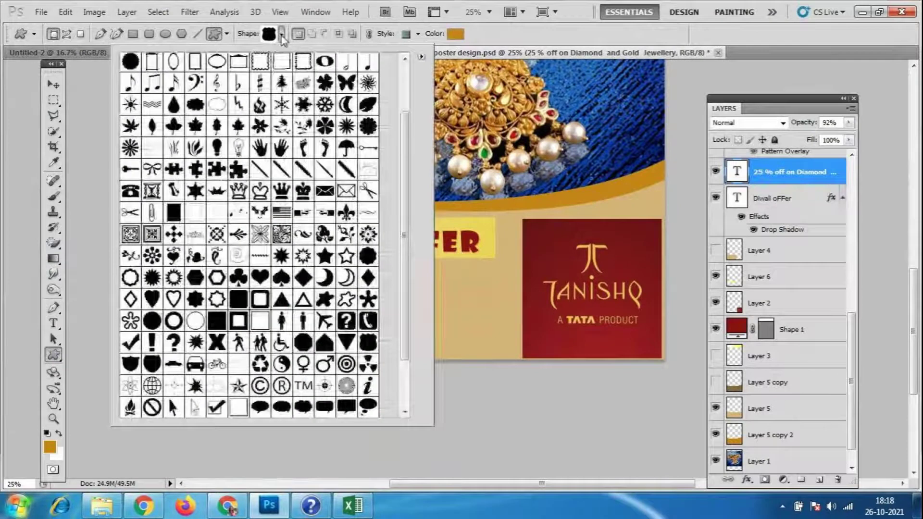
pyautogui.doubleClick(238, 255)
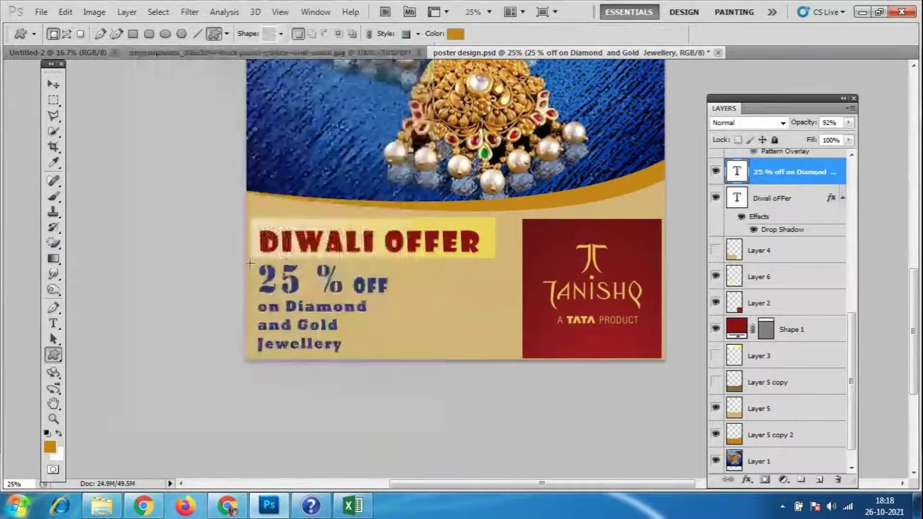
pyautogui.moveTo(250, 263); pyautogui.dragTo(520, 356)
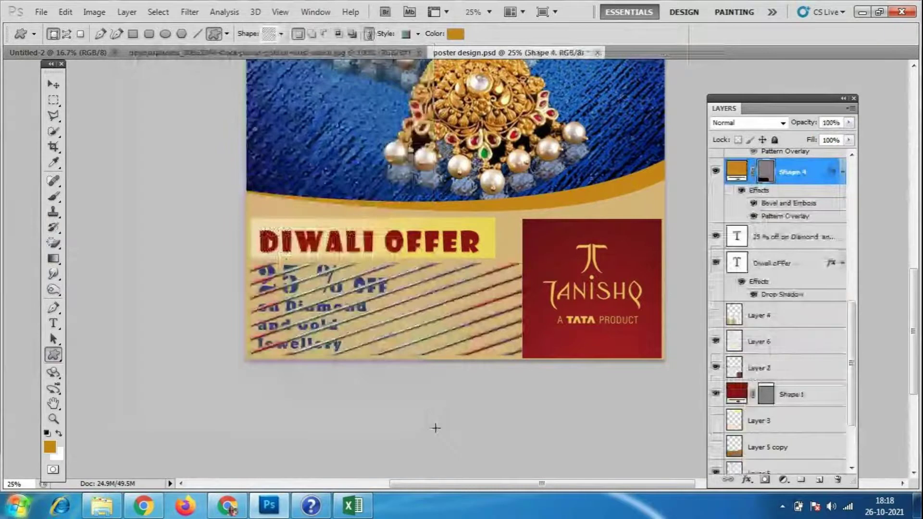
pyautogui.hotkey('ctrl', 'z')
pyautogui.click(282, 34)
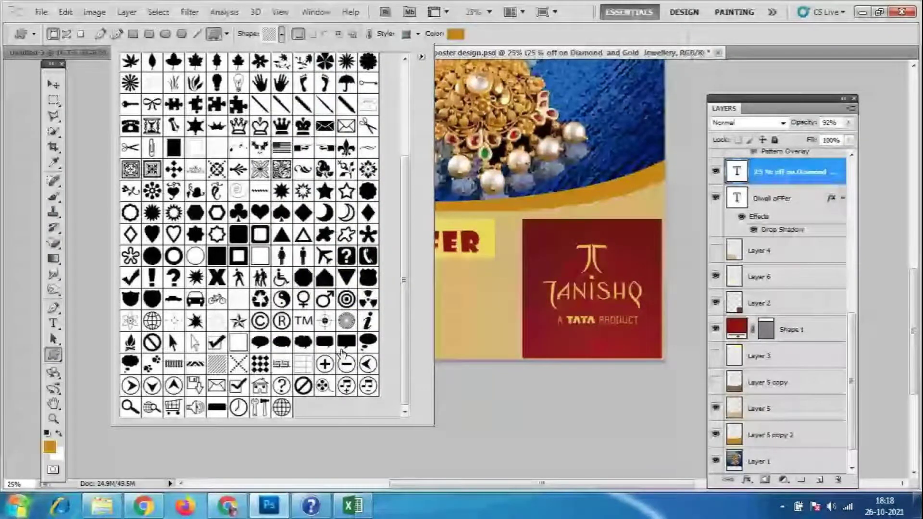
pyautogui.scroll(3, 343, 355)
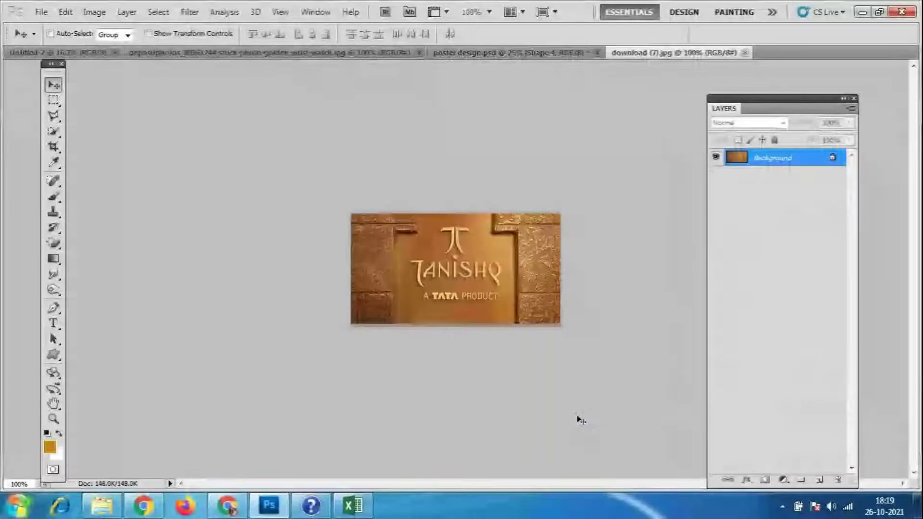
# - Copy the marquee-selected Tanishq logo to a new layer and move it into the poster header
pyautogui.click(52, 100)
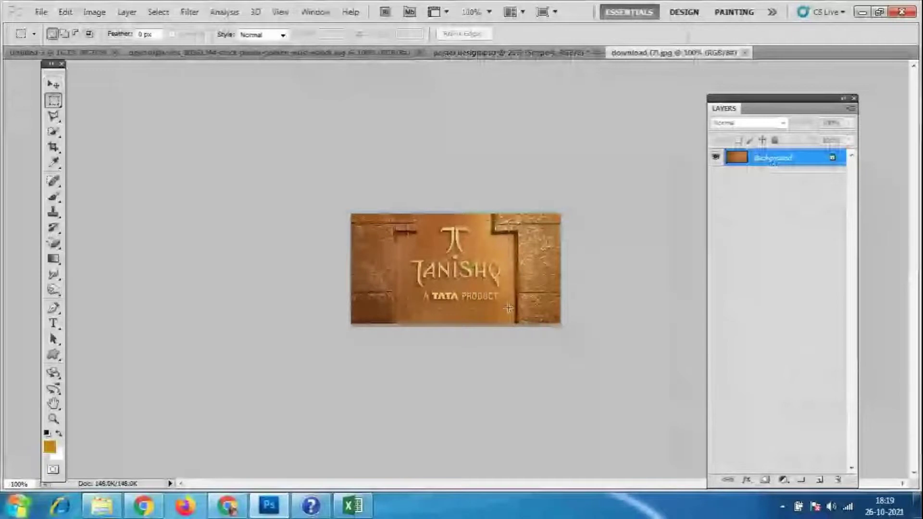
pyautogui.moveTo(510, 309); pyautogui.dragTo(408, 221)
pyautogui.hotkey('ctrl', 'j')
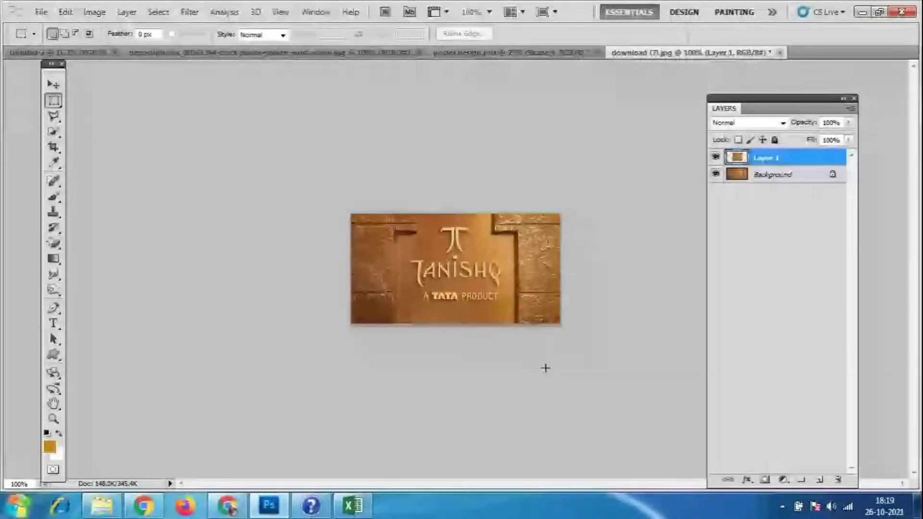
pyautogui.moveTo(690, 52); pyautogui.dragTo(721, 78)
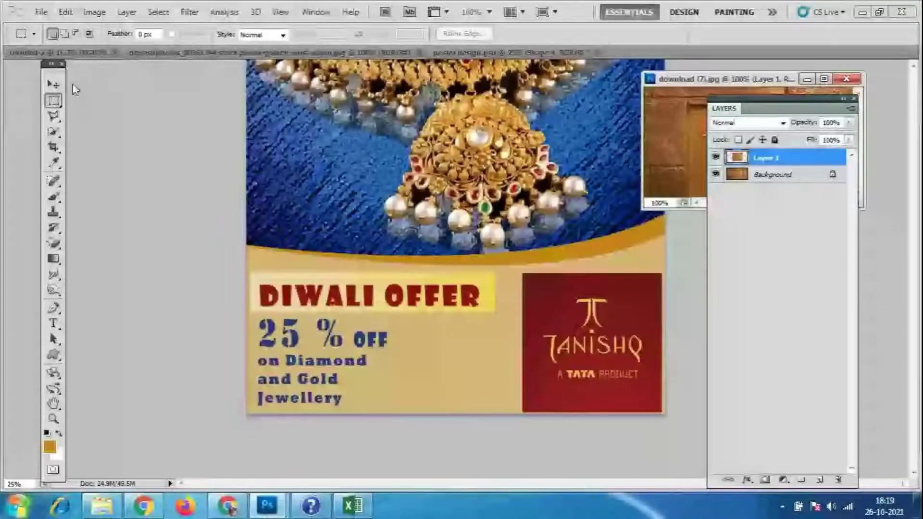
pyautogui.press('v')
pyautogui.moveTo(673, 144); pyautogui.dragTo(569, 168)
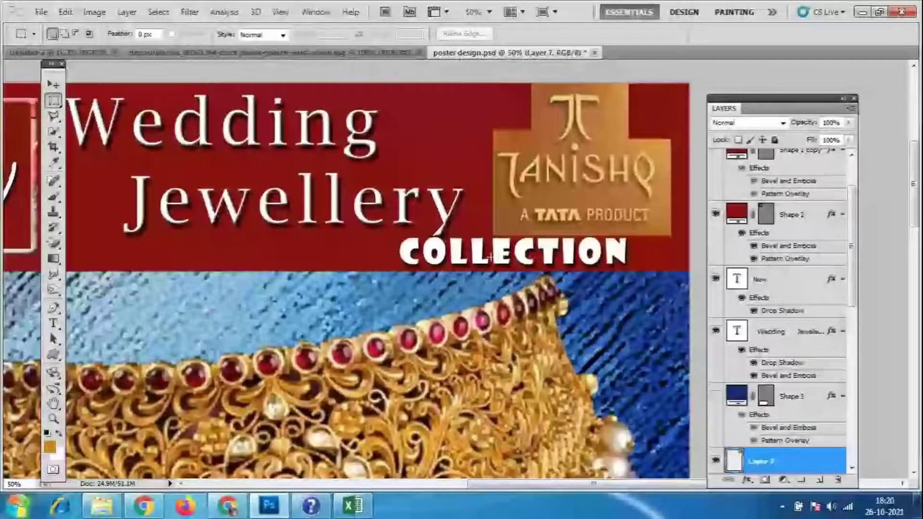
# - Trim the top and right strips off the logo box and shift it up and right
pyautogui.moveTo(489, 257); pyautogui.dragTo(524, 74)
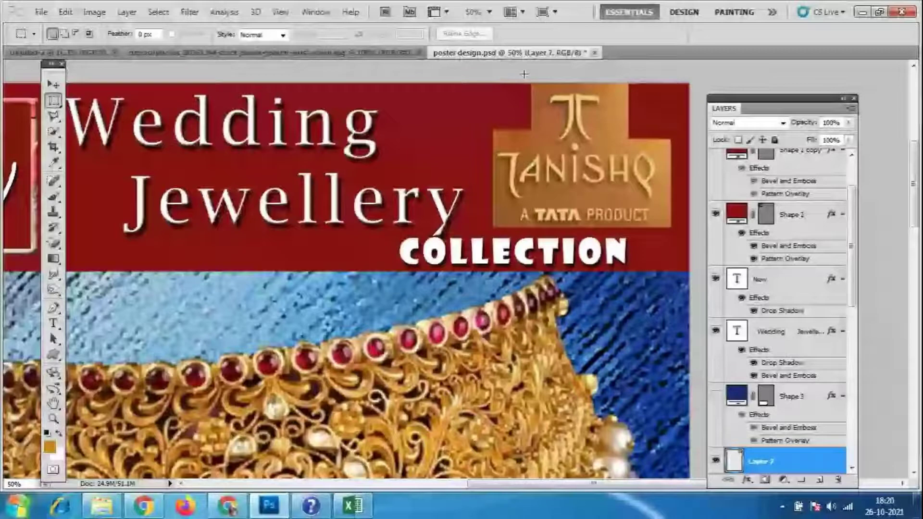
pyautogui.moveTo(524, 74); pyautogui.dragTo(674, 95)
pyautogui.press('Delete')
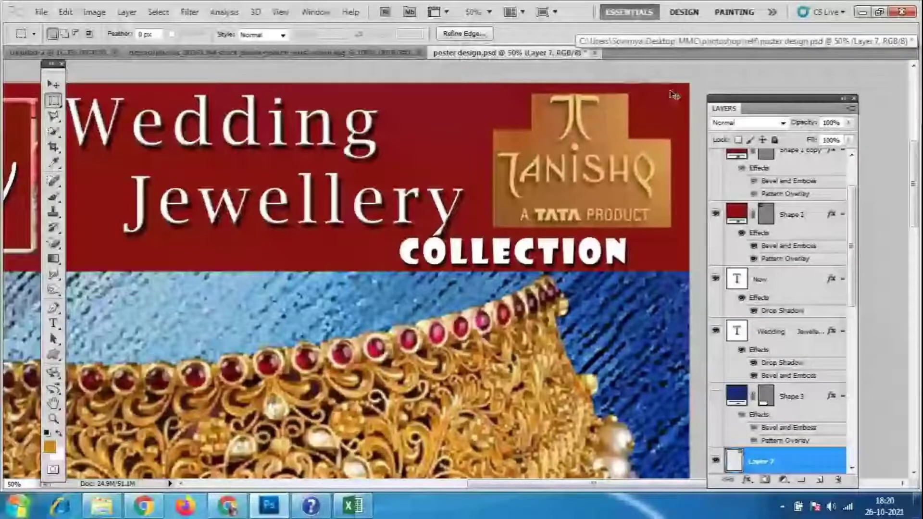
pyautogui.moveTo(674, 95); pyautogui.dragTo(687, 90)
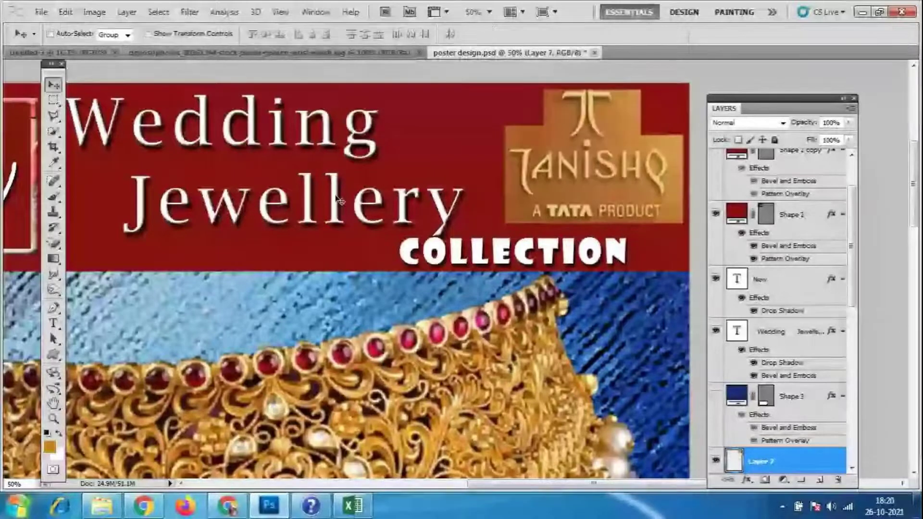
pyautogui.hotkey('ctrl', 'd')
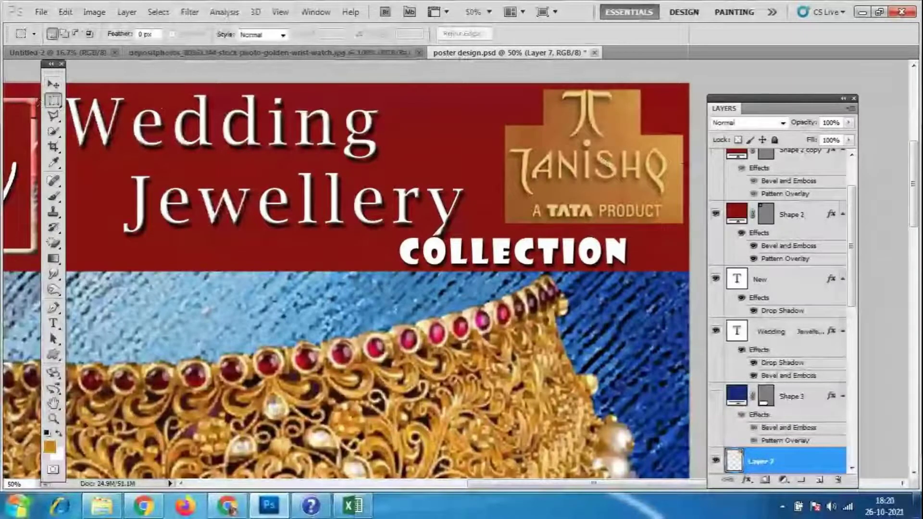
pyautogui.moveTo(672, 92); pyautogui.dragTo(713, 254)
pyautogui.press('Delete')
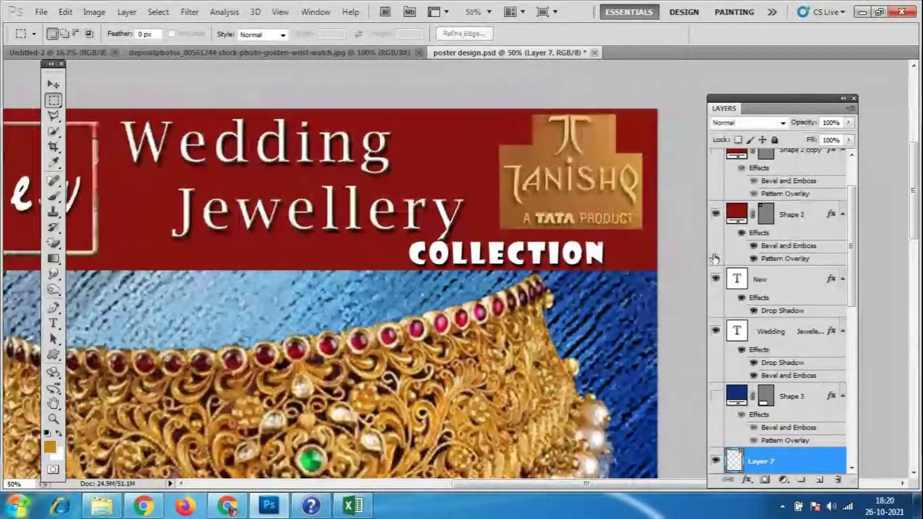
pyautogui.hotkey('ctrl', '-')
pyautogui.hotkey('ctrl', '-')
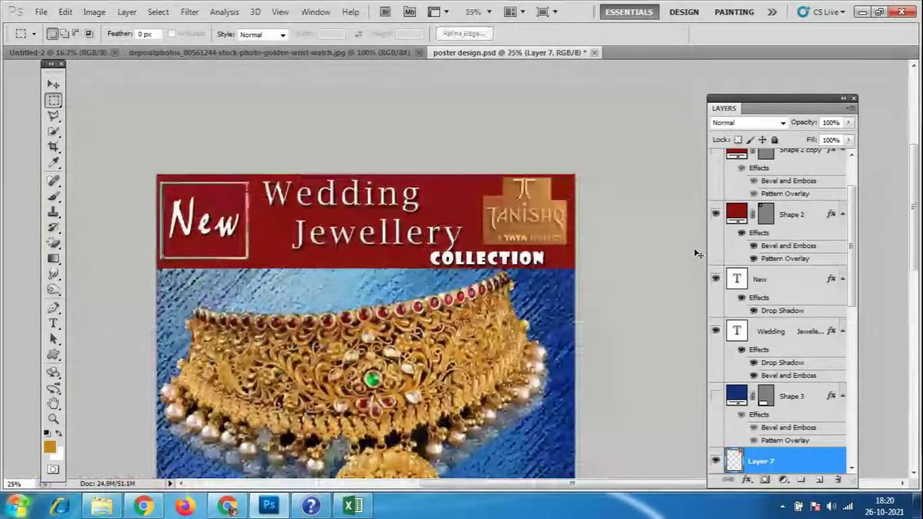
pyautogui.scroll(-2, 698, 253)
# - Test a red fill behind the logo, restore the gold box, and nudge the logo right
pyautogui.press('g')
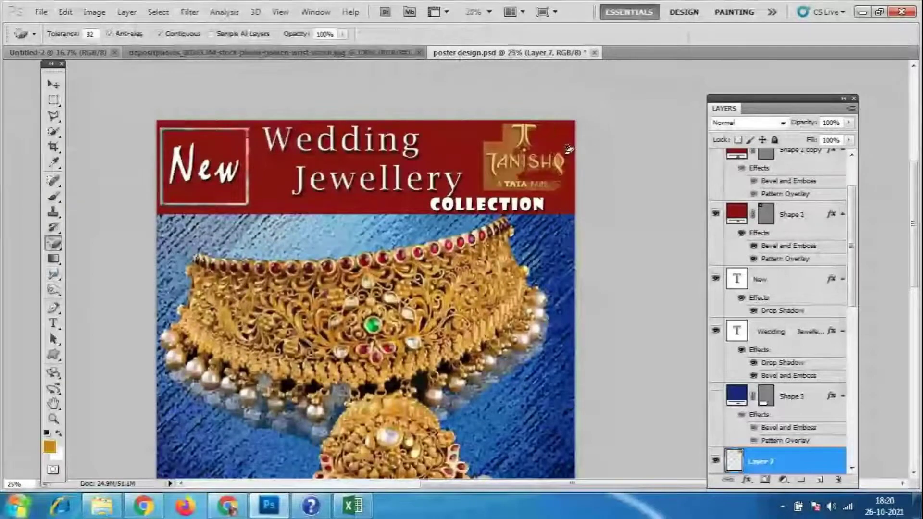
pyautogui.click(559, 183)
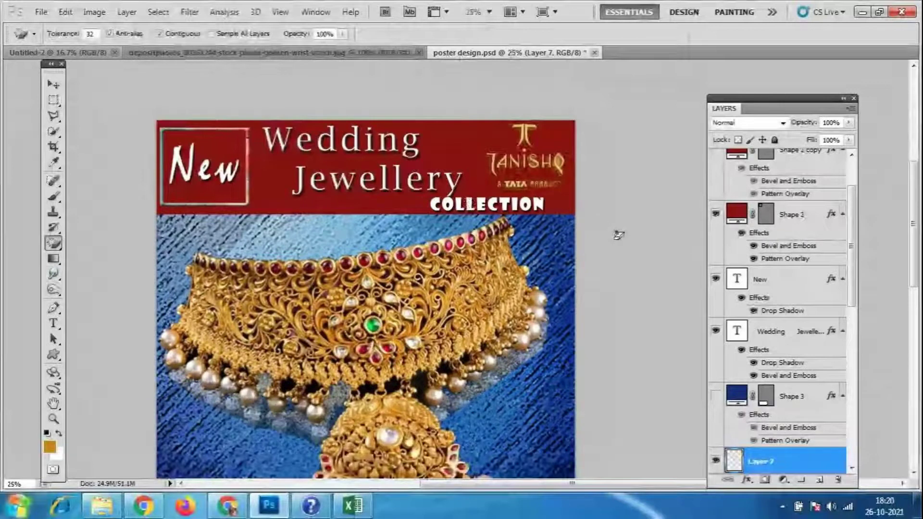
pyautogui.click(716, 460)
pyautogui.scroll(-1, 524, 270)
pyautogui.scroll(1, 524, 270)
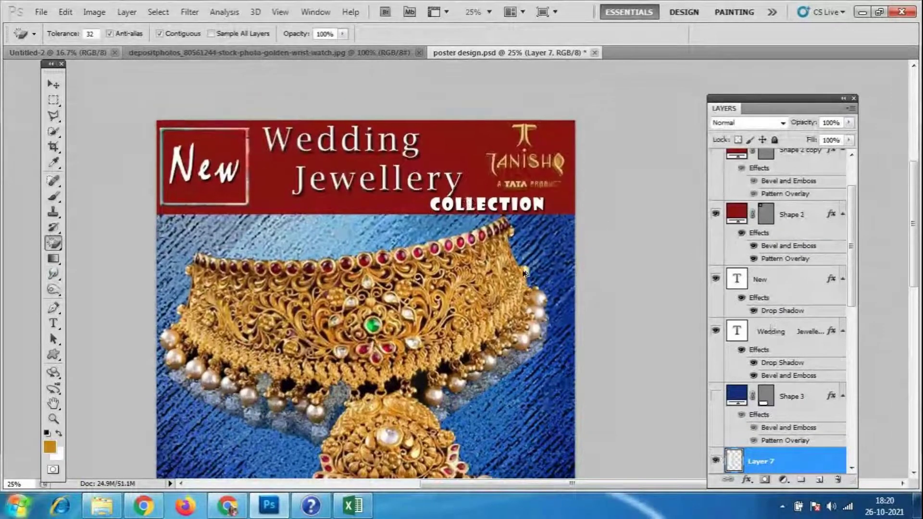
pyautogui.click(524, 271)
pyautogui.press('v')
pyautogui.moveTo(547, 155); pyautogui.dragTo(551, 155)
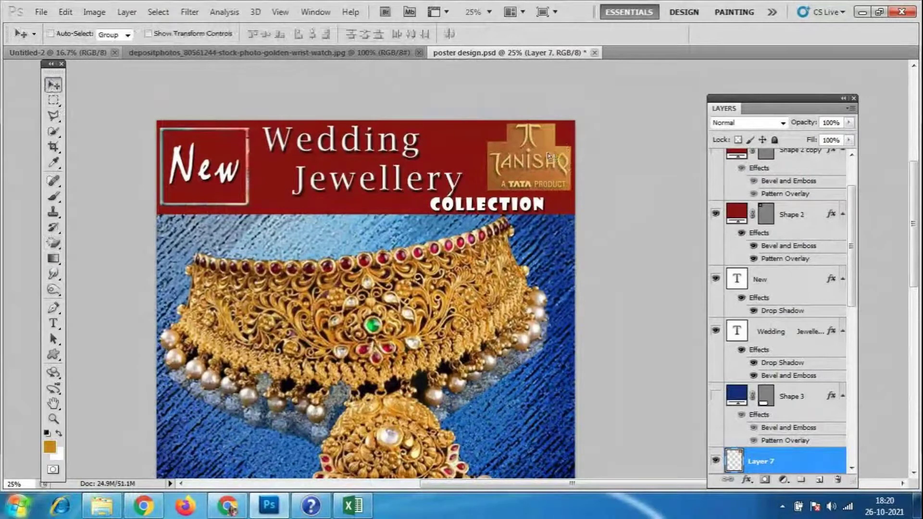
# - Scale the Tanishq logo down to about 93% with Free Transform
pyautogui.hotkey('ctrl', 't')
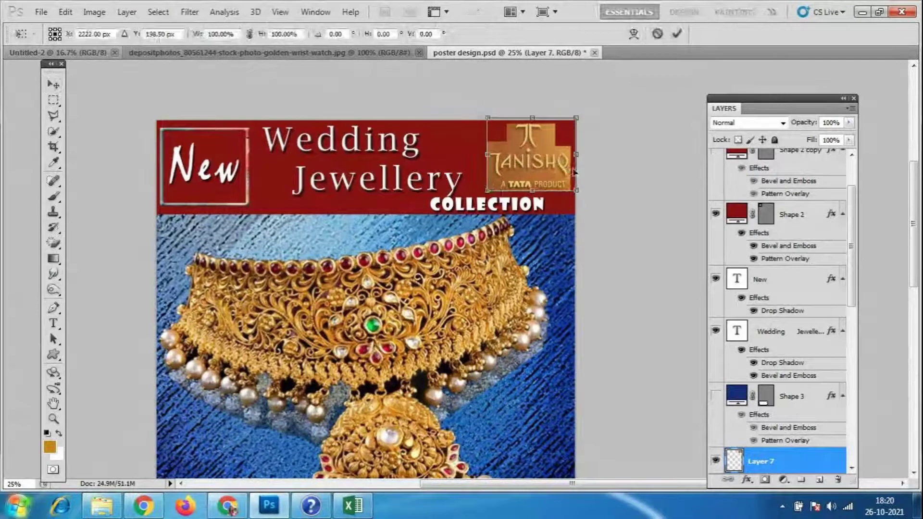
pyautogui.moveTo(487, 191); pyautogui.dragTo(494, 186)
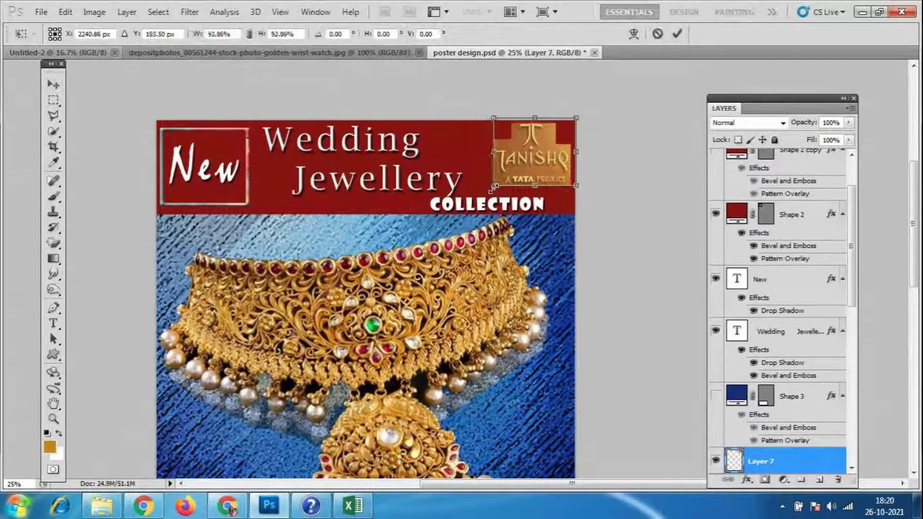
pyautogui.press('Return')
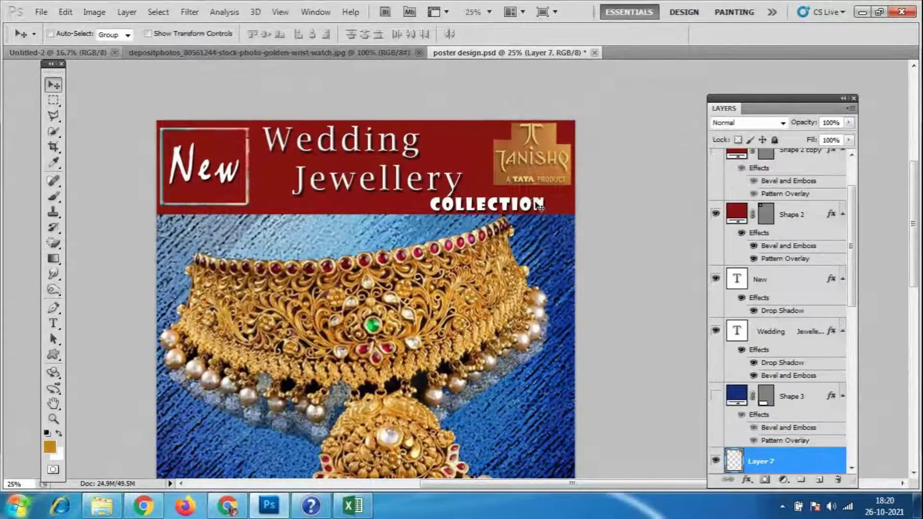
# - Open the Blending Options for Layer 7
pyautogui.scroll(-1, 541, 197)
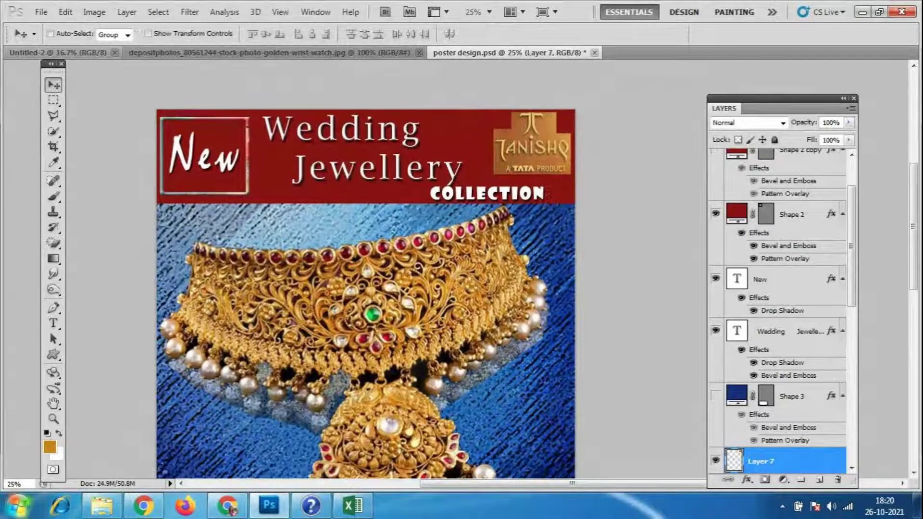
pyautogui.scroll(-3, 778, 288)
pyautogui.scroll(-2, 778, 240)
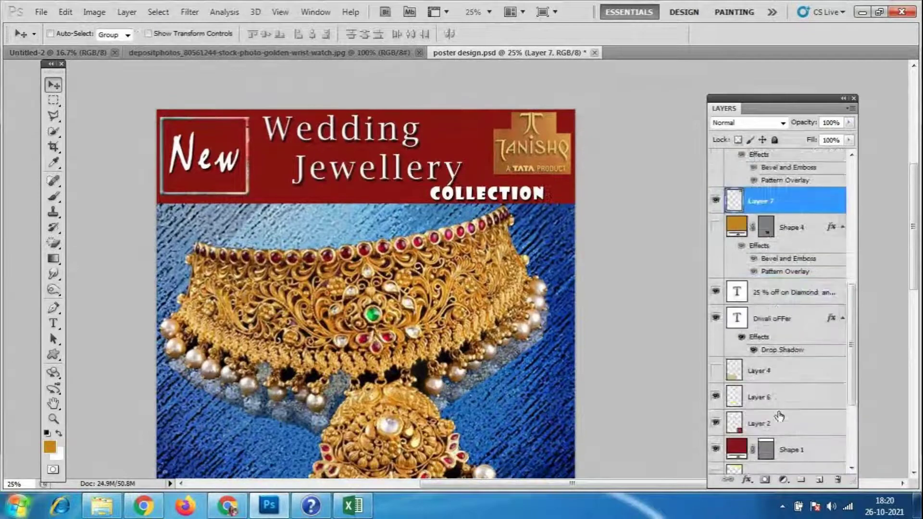
pyautogui.rightClick(778, 213)
pyautogui.click(679, 186)
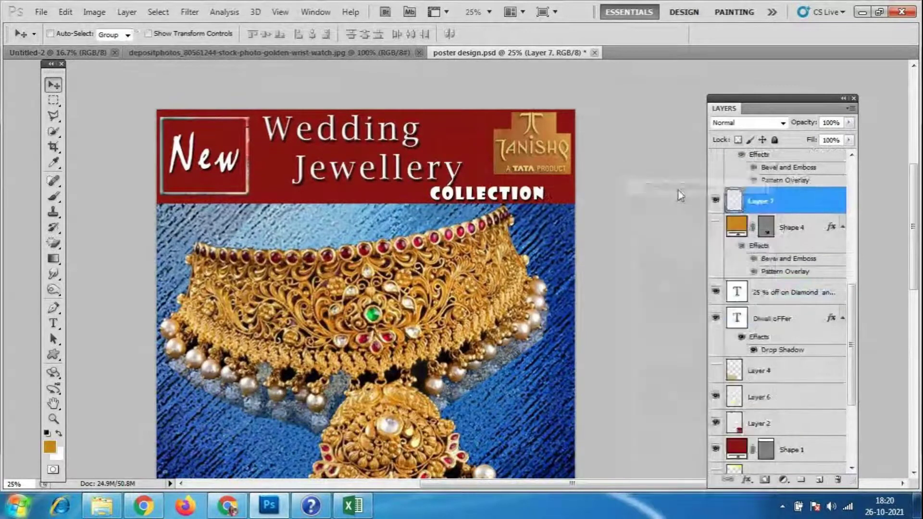
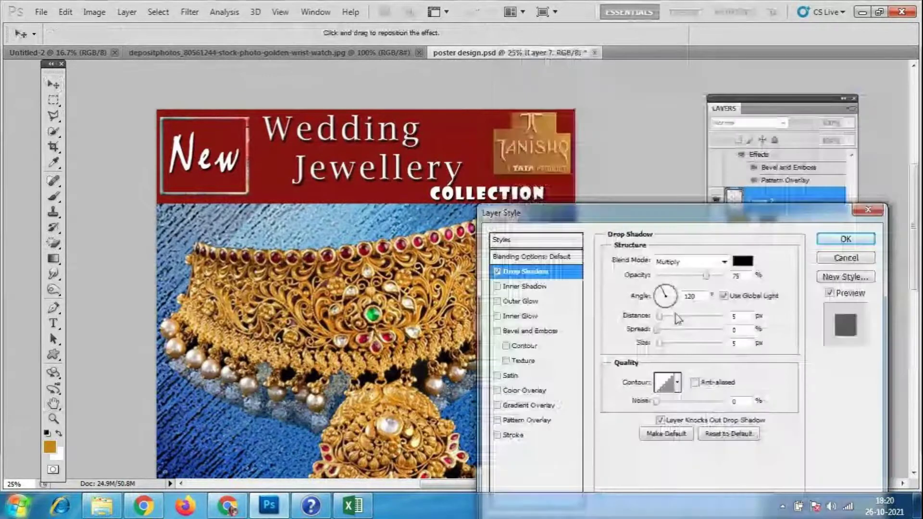
# - Give the Tanishq logo panel layer a longer olive-green (889408) drop shadow
pyautogui.click(673, 315)
pyautogui.click(742, 261)
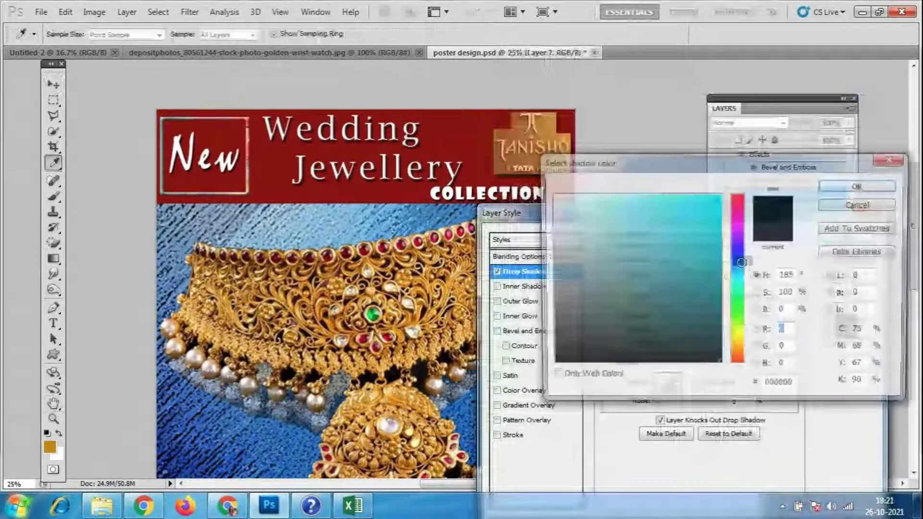
pyautogui.click(551, 195)
pyautogui.moveTo(738, 277); pyautogui.dragTo(738, 334)
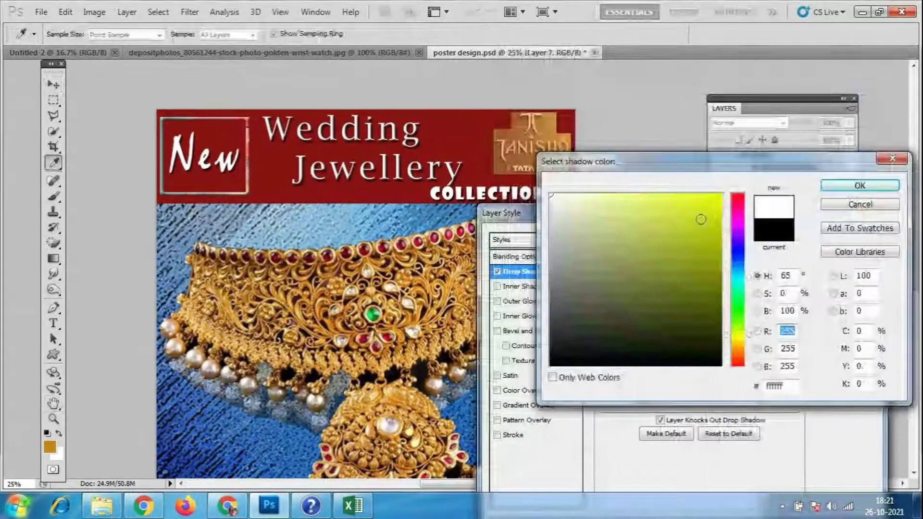
pyautogui.moveTo(701, 219); pyautogui.dragTo(713, 266)
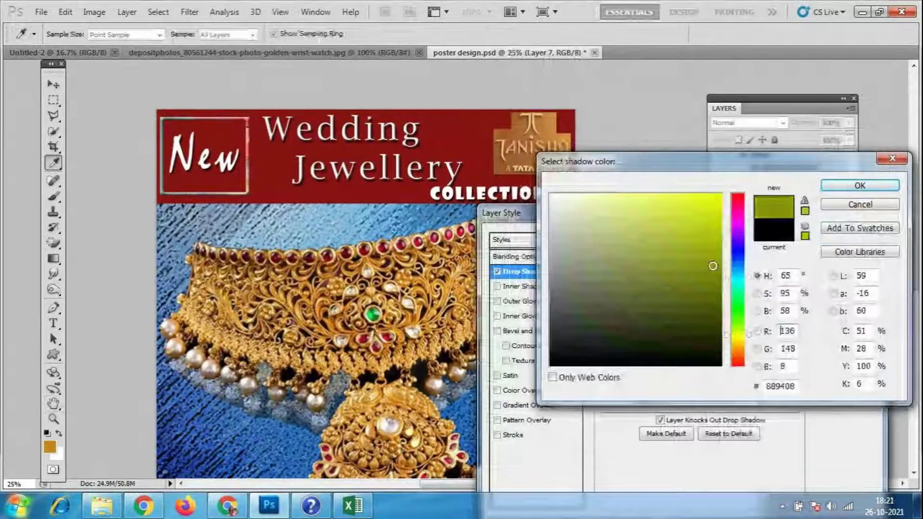
pyautogui.click(846, 185)
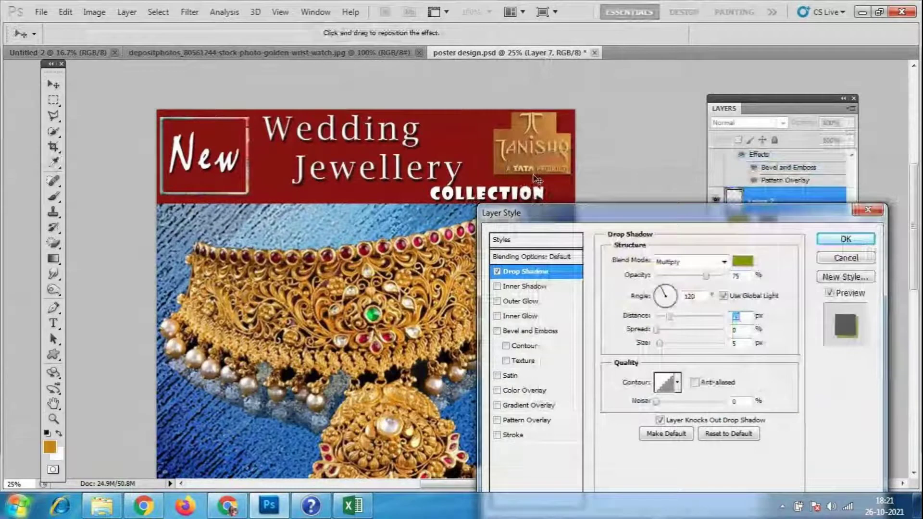
pyautogui.click(838, 243)
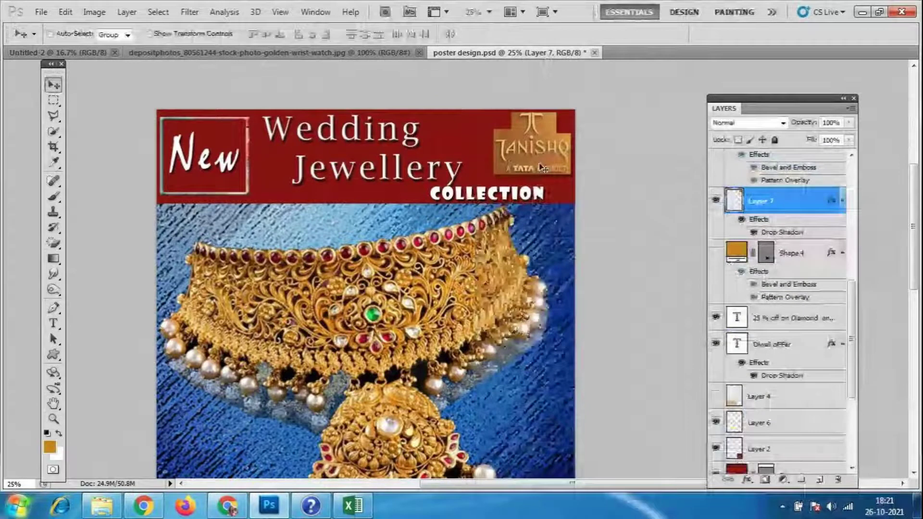
# - Marquee-select a box around the 25 % OFF text and add a new layer
pyautogui.scroll(-5, 541, 168)
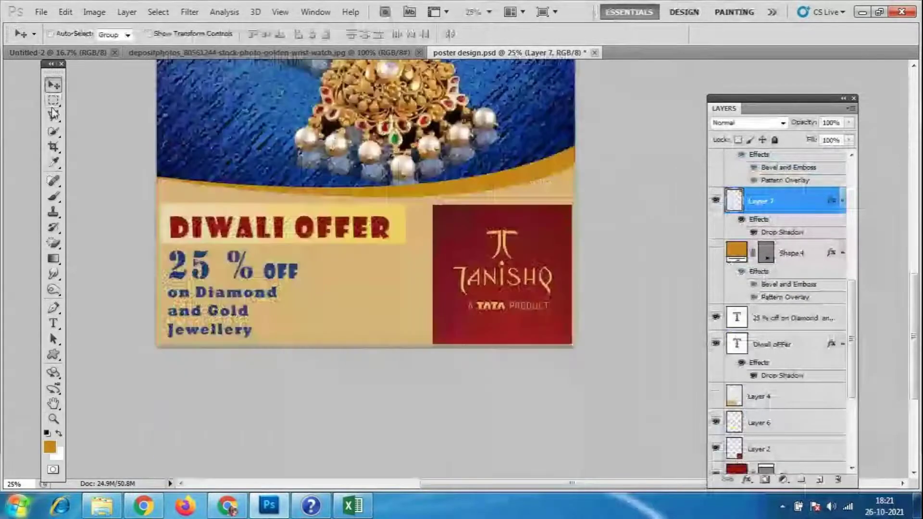
pyautogui.click(54, 100)
pyautogui.moveTo(163, 248)
pyautogui.mouseDown()
pyautogui.moveTo(317, 339)
pyautogui.moveTo(161, 248)
pyautogui.mouseUp()
pyautogui.click(319, 341)
pyautogui.click(820, 480)
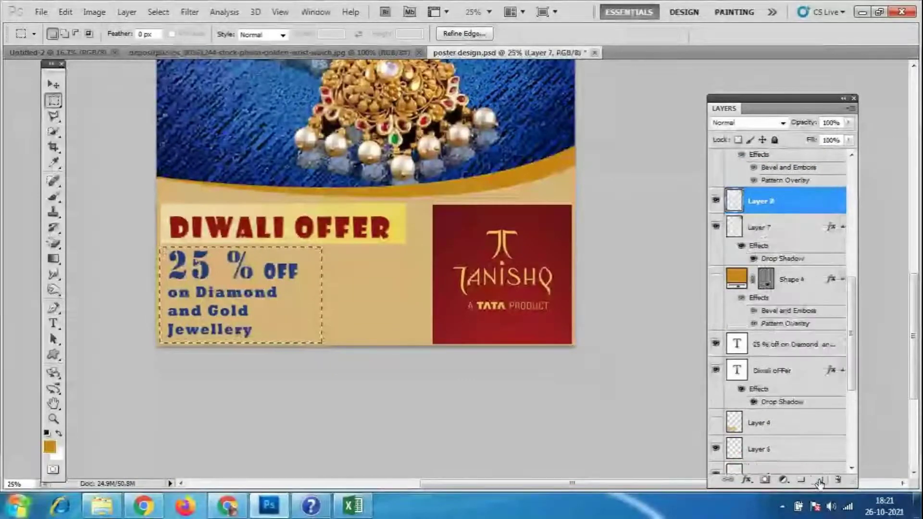
# - Fill the selected box with the peach gradient preset, then deselect
pyautogui.click(54, 259)
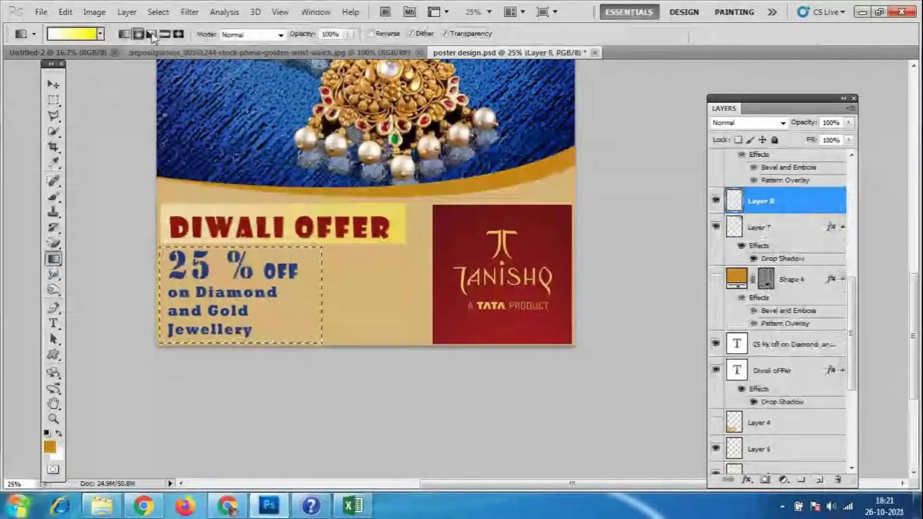
pyautogui.click(100, 34)
pyautogui.click(137, 82)
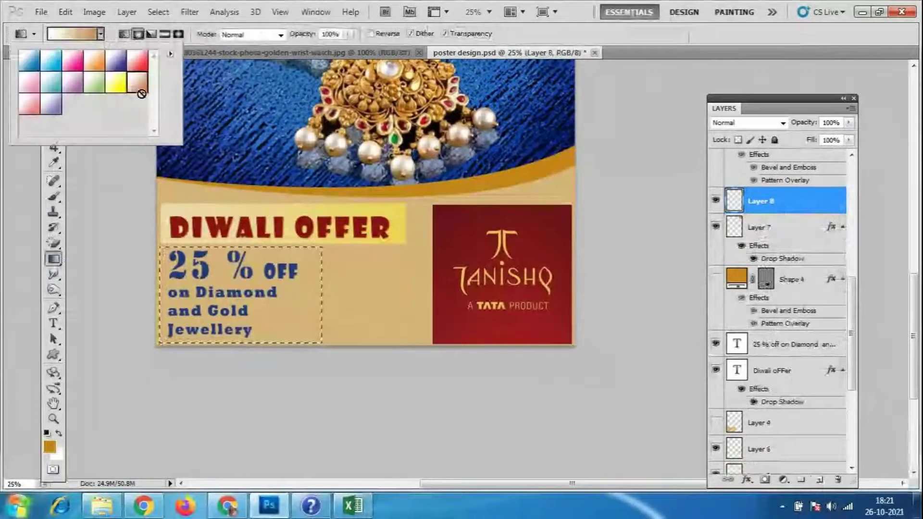
pyautogui.moveTo(132, 231); pyautogui.dragTo(360, 441)
pyautogui.hotkey('ctrl', 'z')
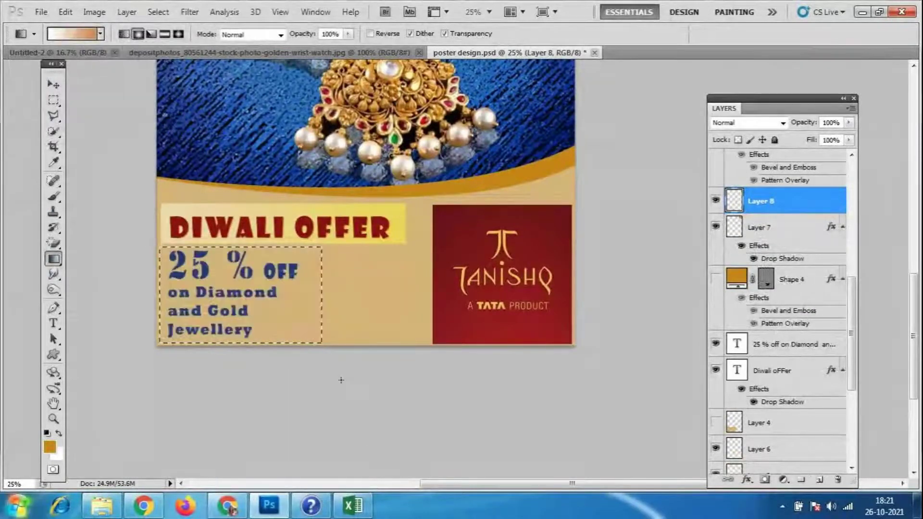
pyautogui.moveTo(286, 261); pyautogui.dragTo(182, 339)
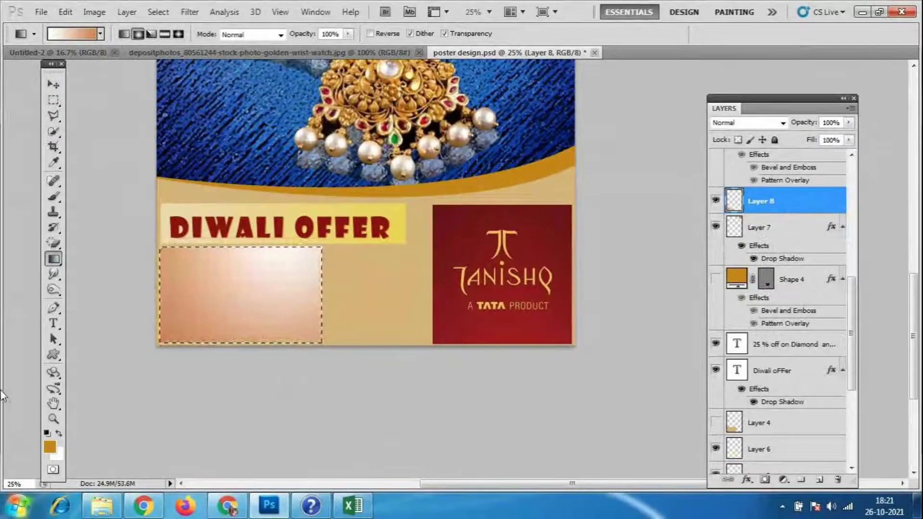
pyautogui.hotkey('ctrl', 'd')
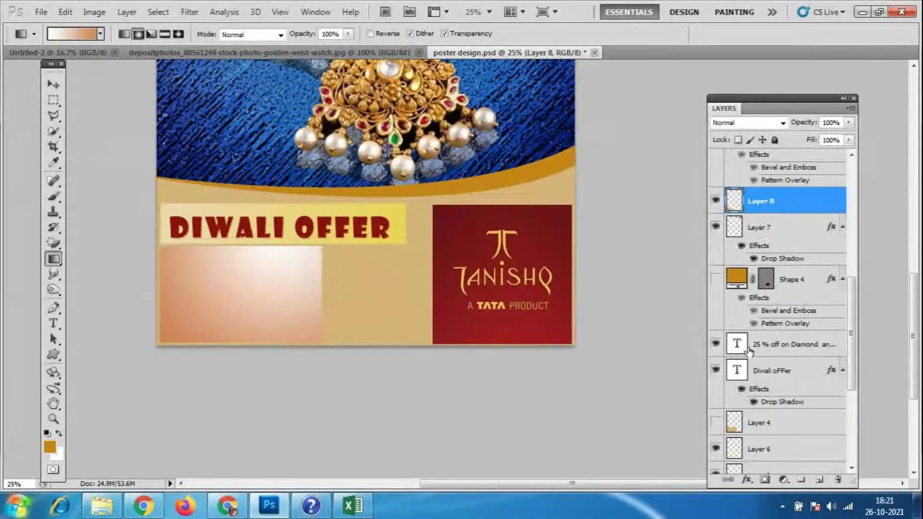
# - Move Layer 8 below the 25 % OFF text layer and select the text layer
pyautogui.moveTo(750, 201); pyautogui.dragTo(783, 344)
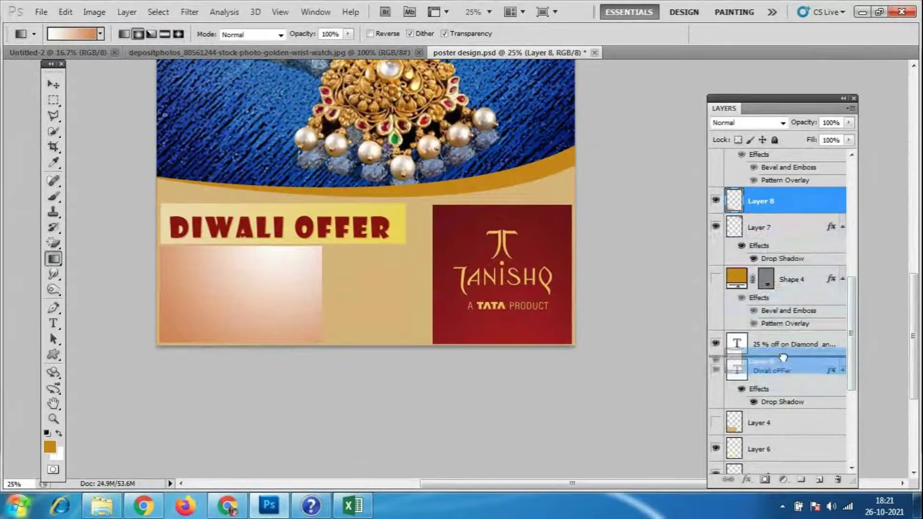
pyautogui.moveTo(783, 344); pyautogui.dragTo(784, 361)
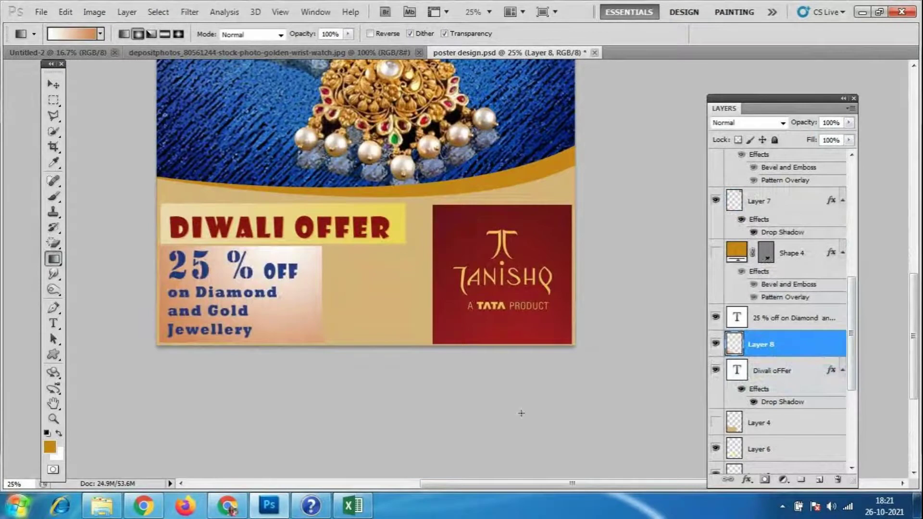
pyautogui.click(791, 319)
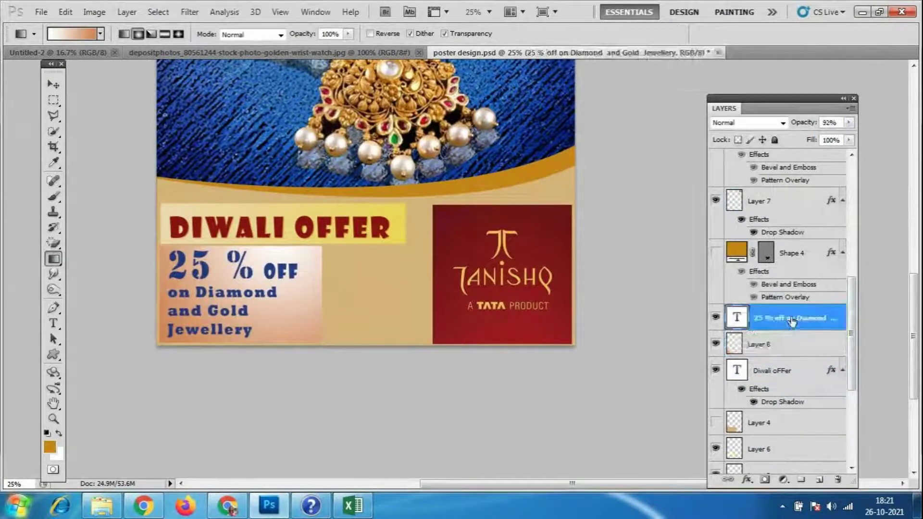
# - Add a dark red drop shadow, sampled from the logo panel, to the offer text layer
pyautogui.rightClick(791, 319)
pyautogui.click(696, 120)
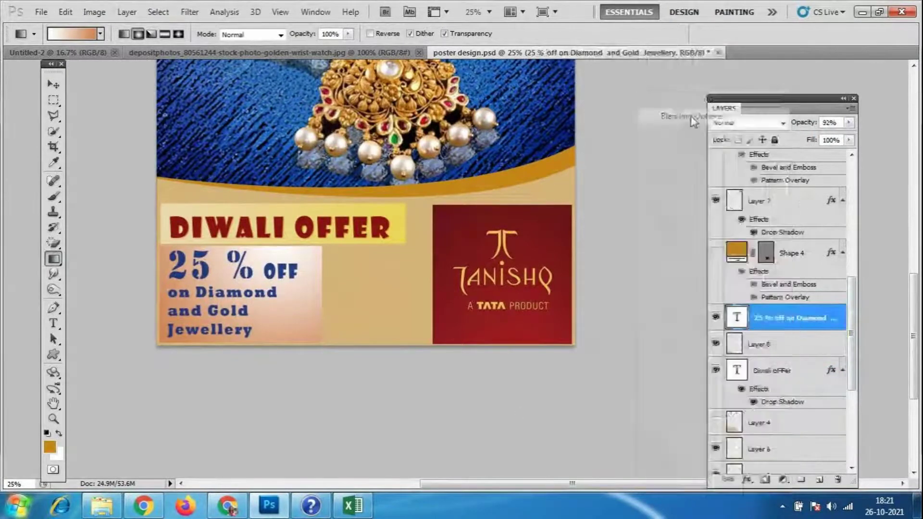
pyautogui.click(542, 271)
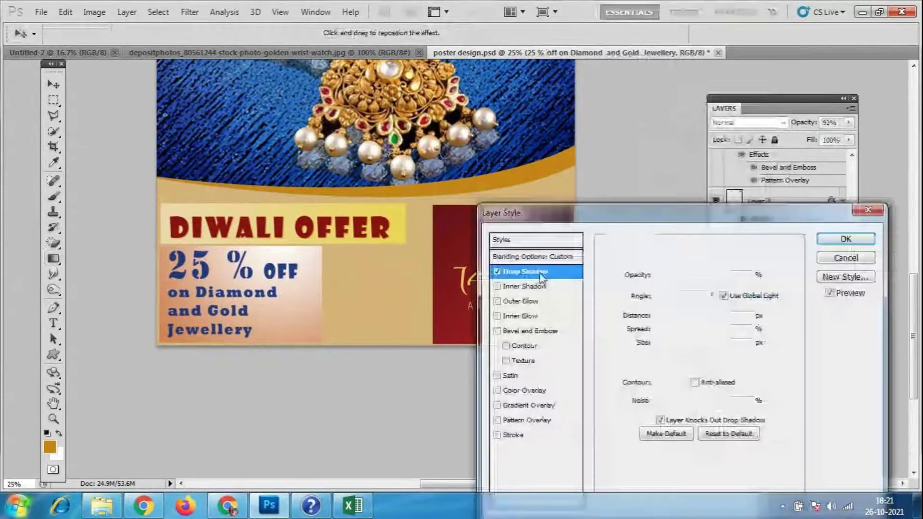
pyautogui.click(743, 261)
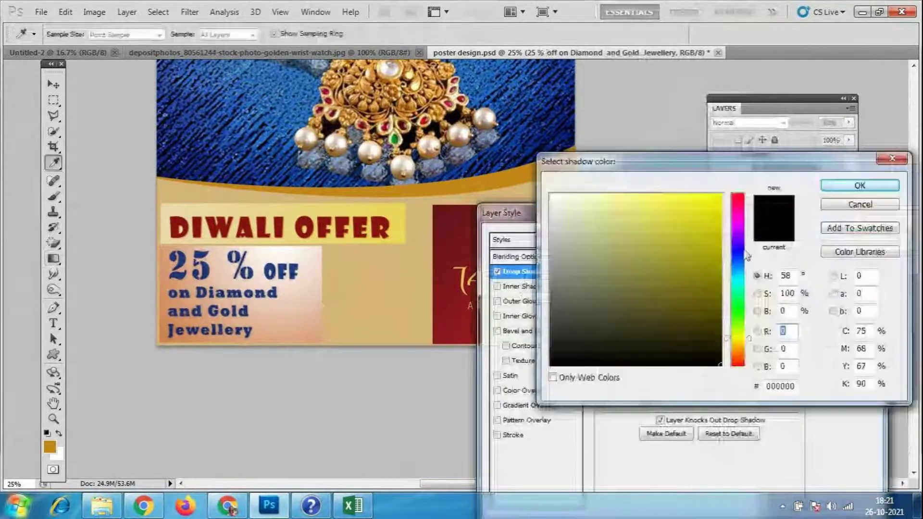
pyautogui.click(714, 240)
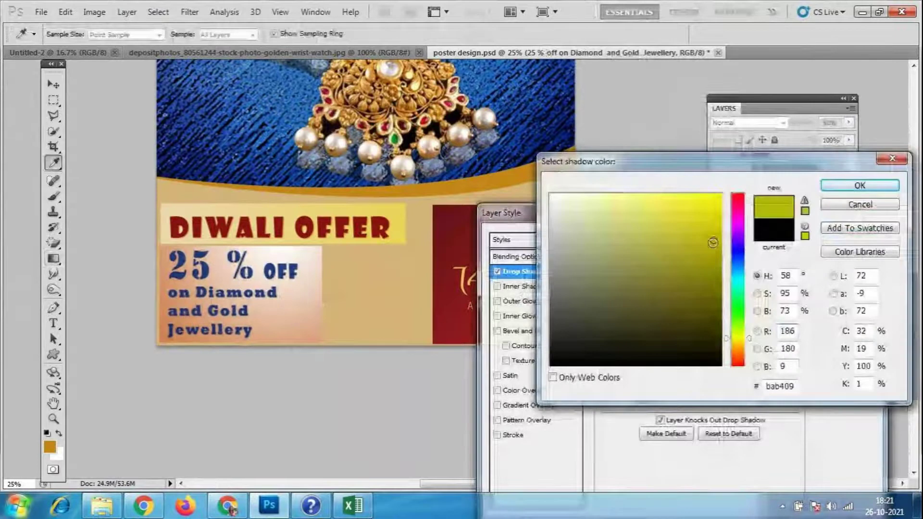
pyautogui.click(454, 226)
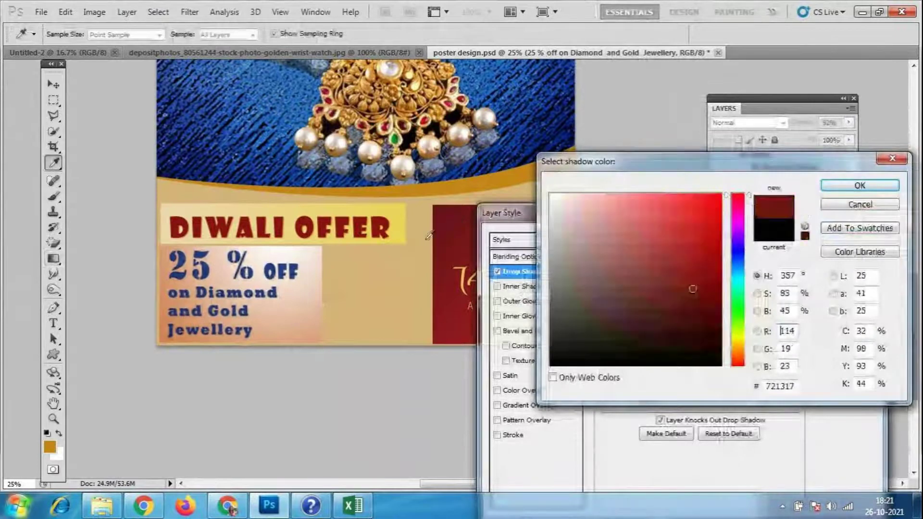
pyautogui.click(860, 186)
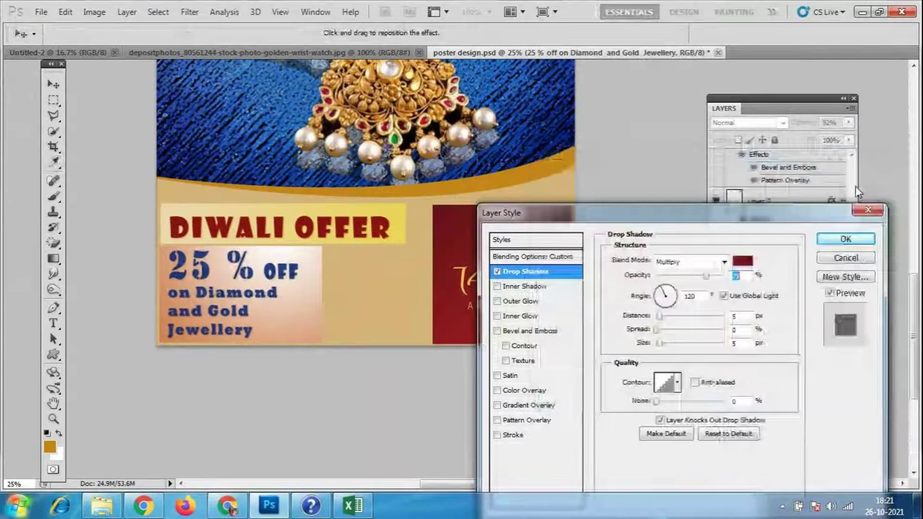
pyautogui.click(857, 241)
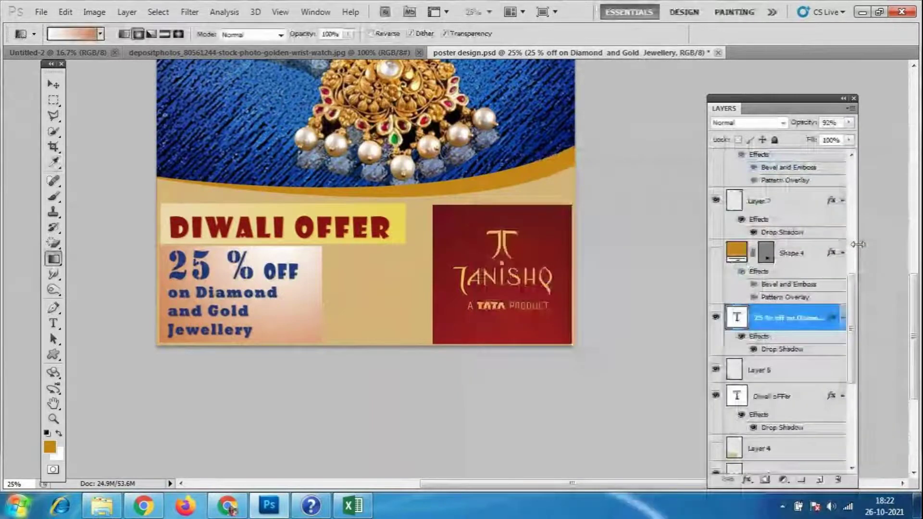
# - Try several colours on the whole offer text, settling on deep blue
pyautogui.doubleClick(737, 317)
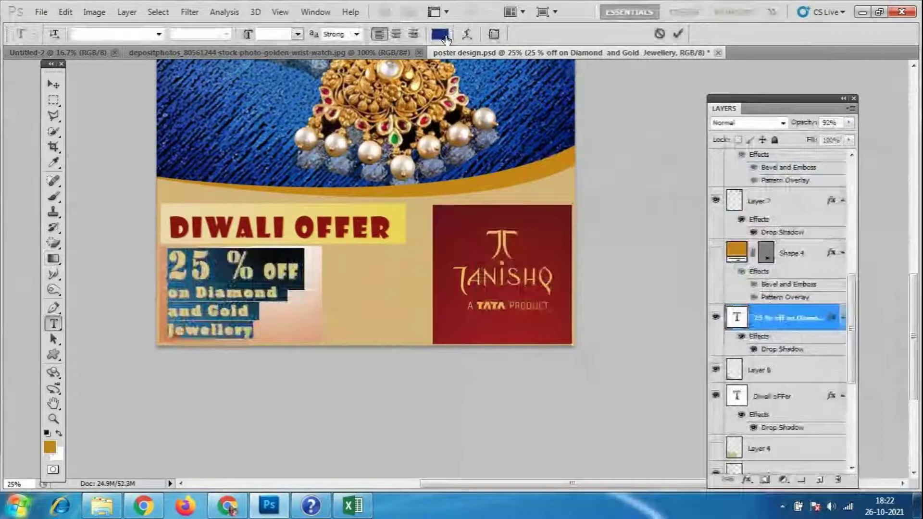
pyautogui.hotkey('ctrl', 'h')
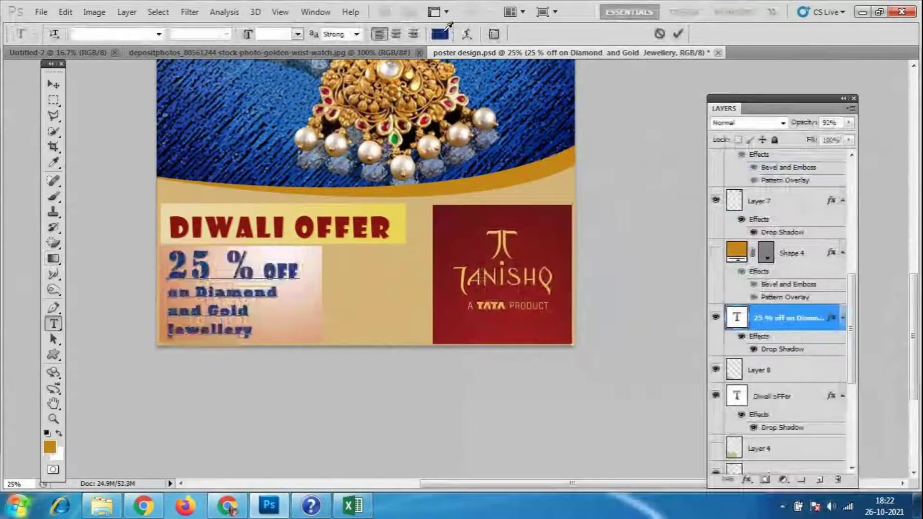
pyautogui.click(441, 33)
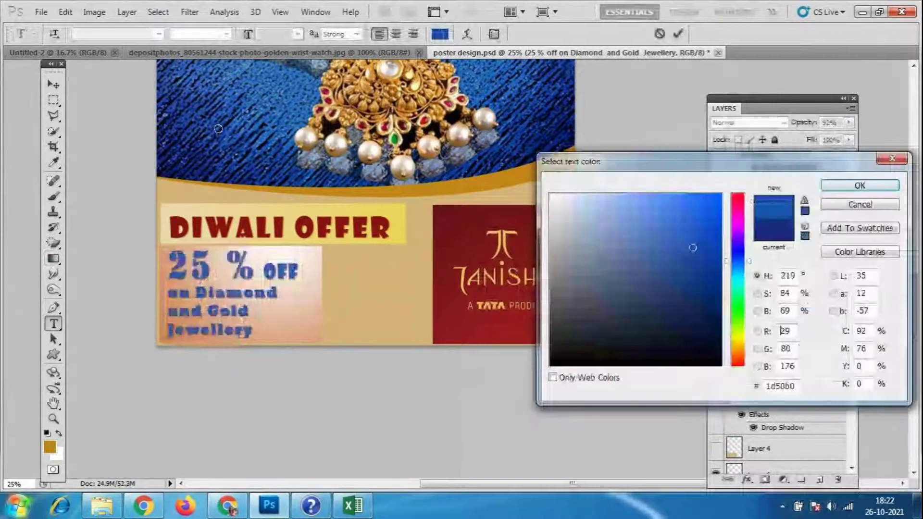
pyautogui.click(466, 323)
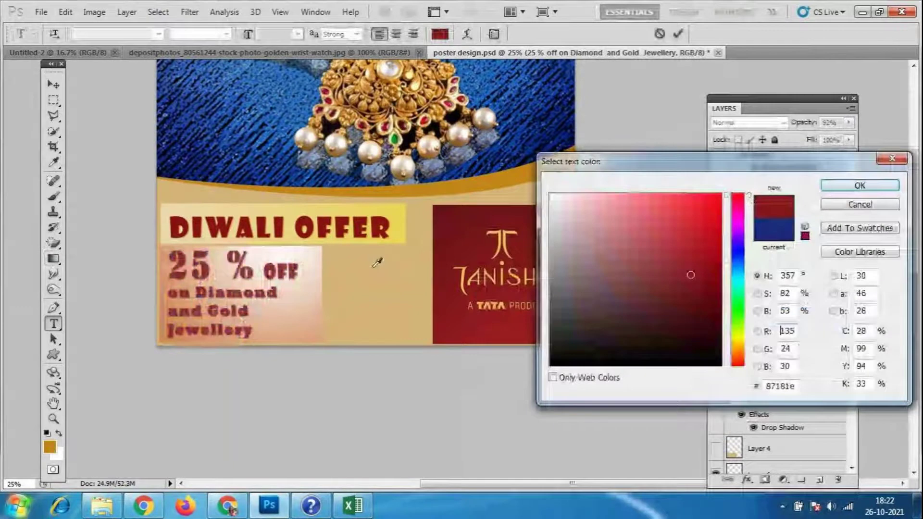
pyautogui.click(424, 121)
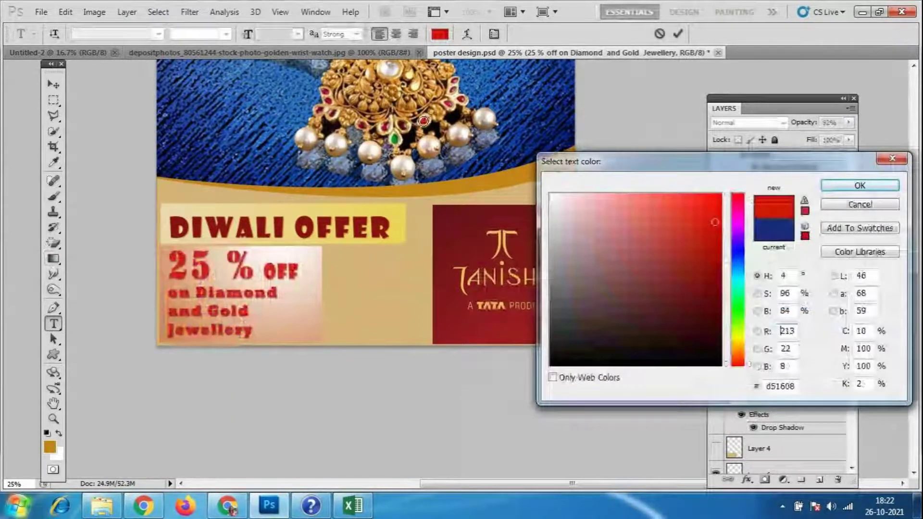
pyautogui.click(475, 193)
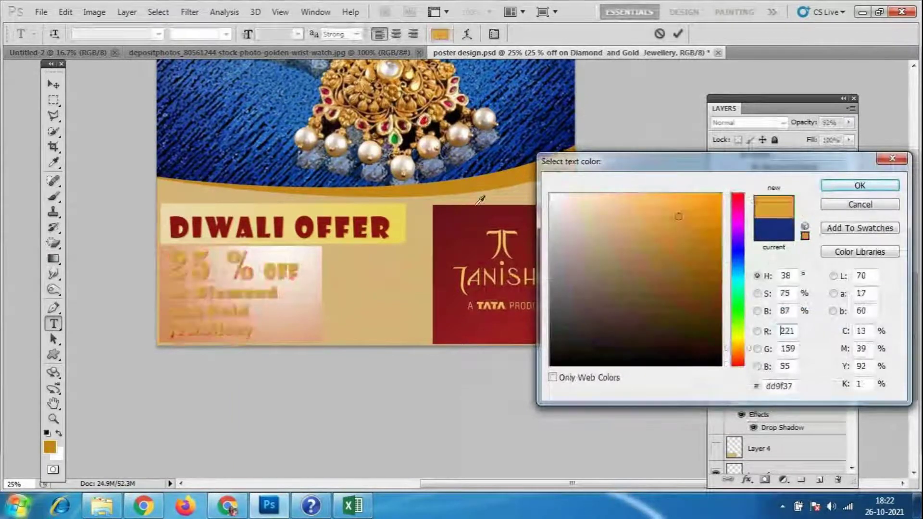
pyautogui.click(518, 149)
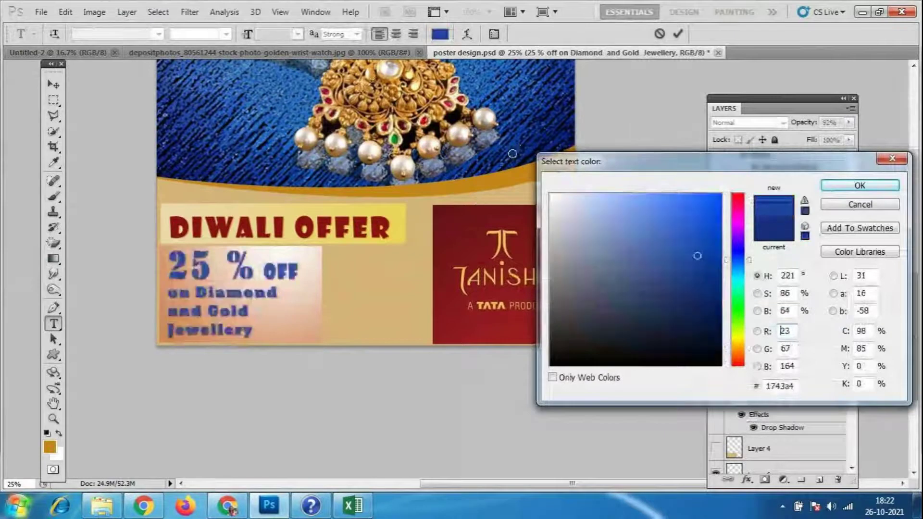
pyautogui.click(860, 186)
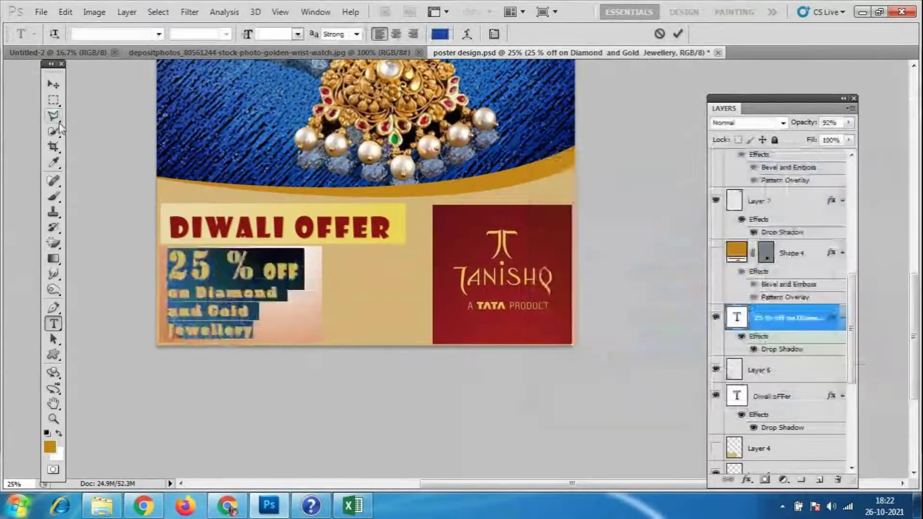
# - Make the 25 % OFF line dark red, sampled from the Tanishq panel
pyautogui.tripleClick(160, 277)
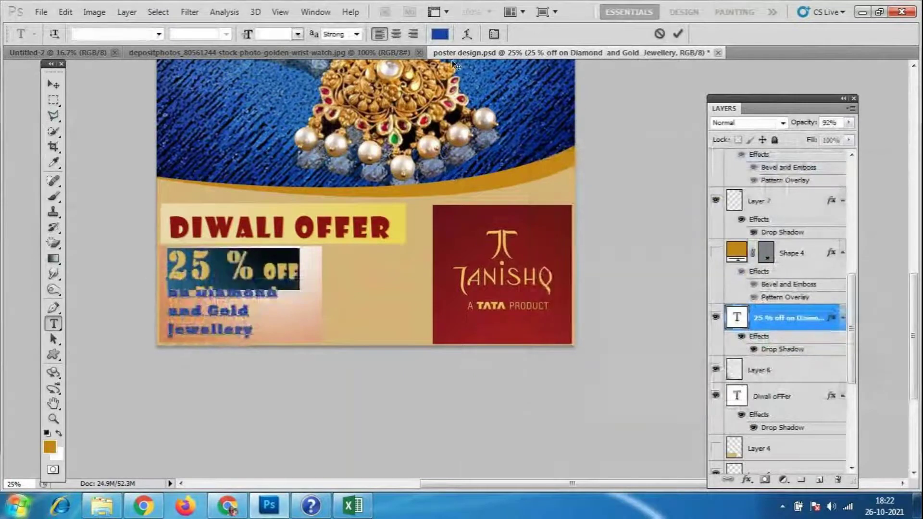
pyautogui.click(446, 33)
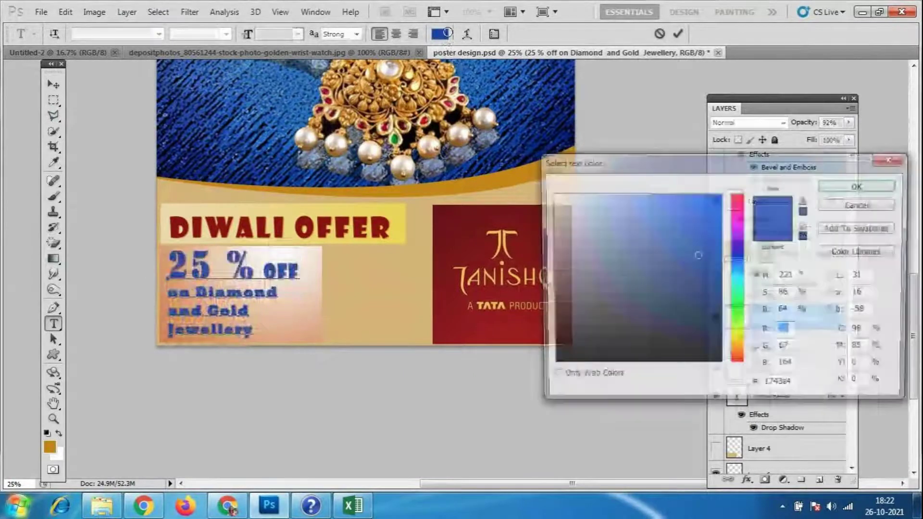
pyautogui.click(551, 195)
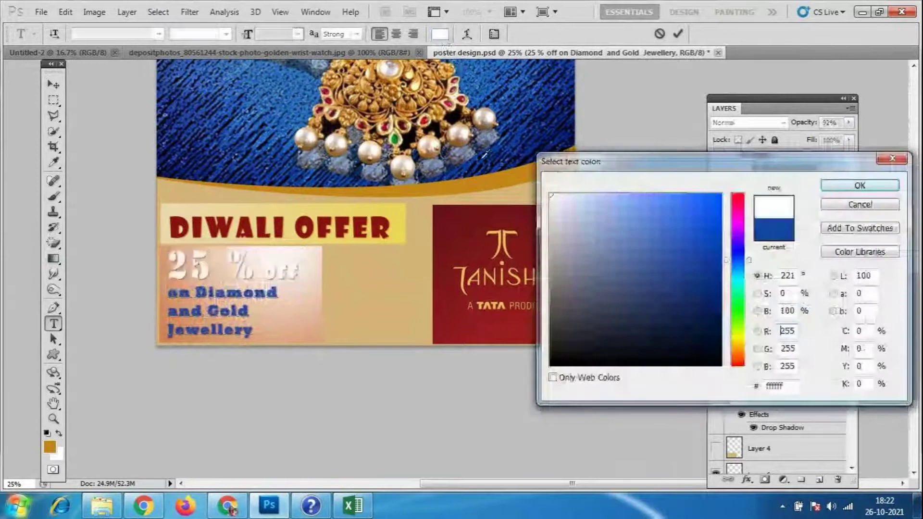
pyautogui.click(458, 332)
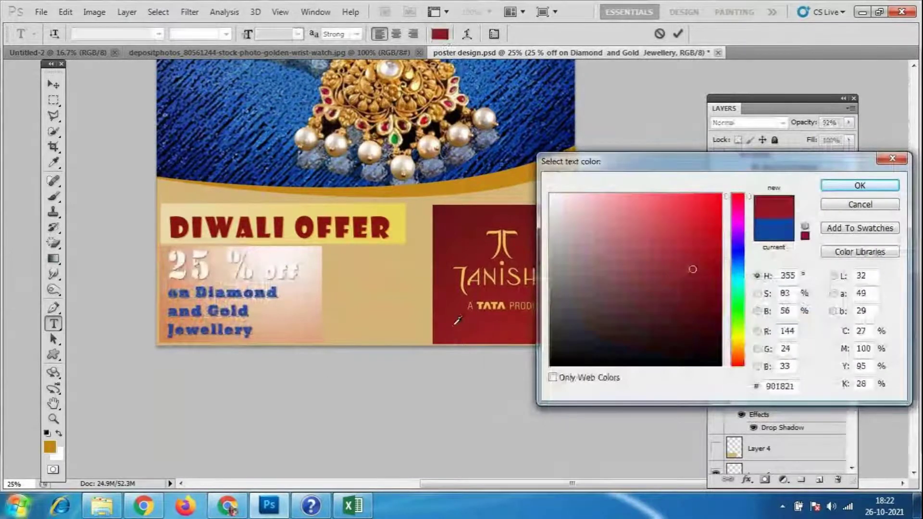
pyautogui.press('Return')
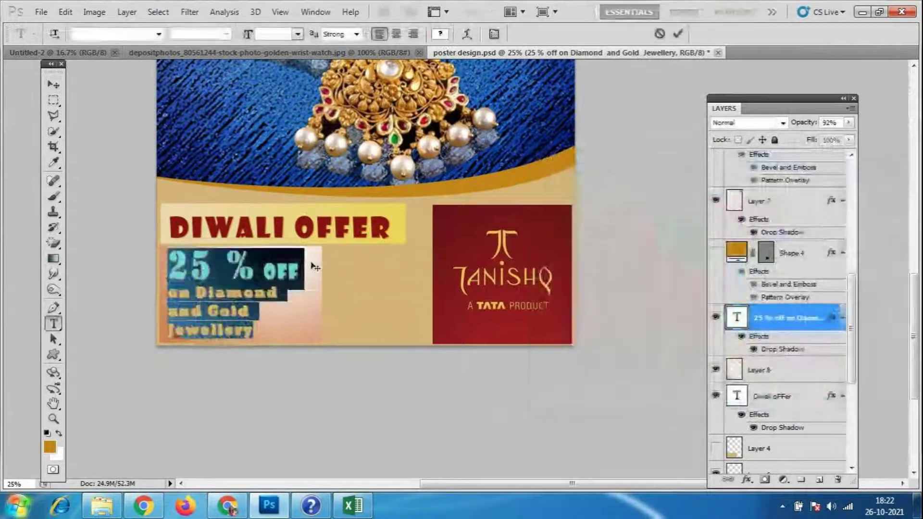
# - Delete the space before the percent sign and commit the text
pyautogui.click(230, 266)
pyautogui.press('BackSpace')
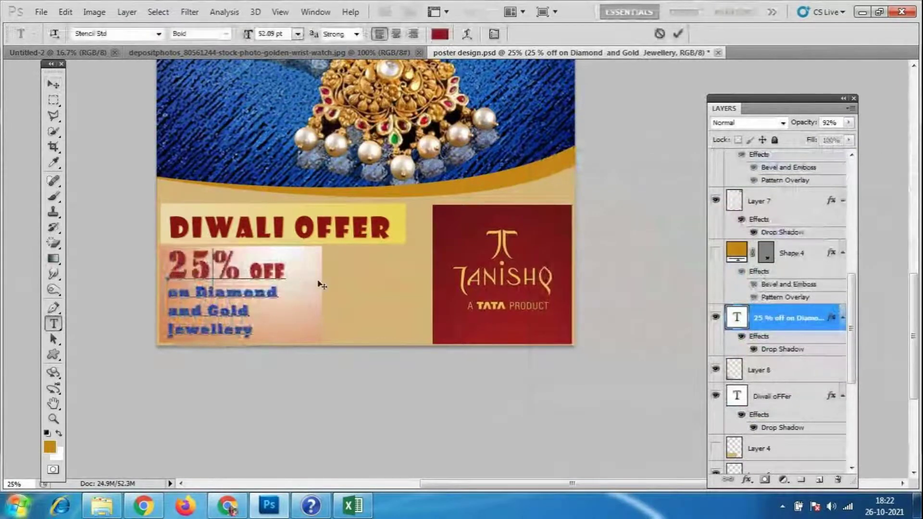
pyautogui.hotkey('ctrl', 'Return')
pyautogui.click(53, 84)
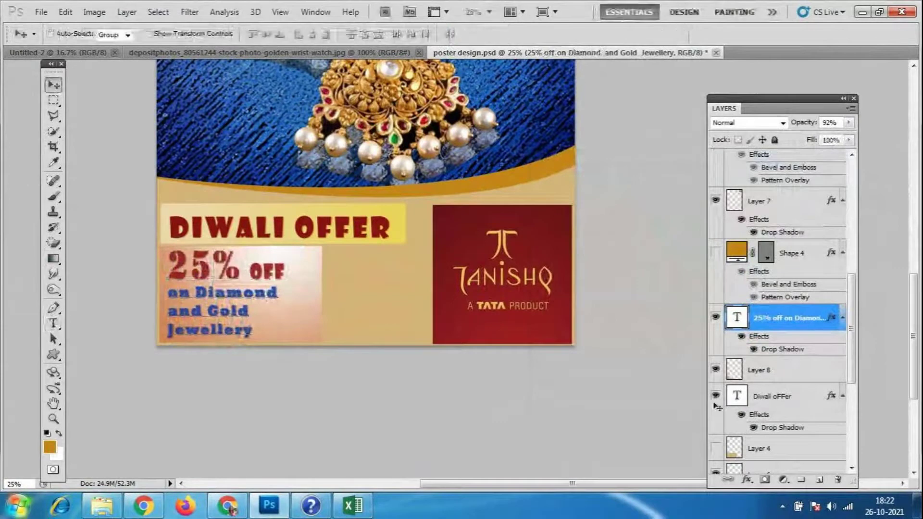
# - Try Swis721 Blk BT and Stencil Std on the 'on Diamond and Gold Jewellery' lines
pyautogui.doubleClick(747, 319)
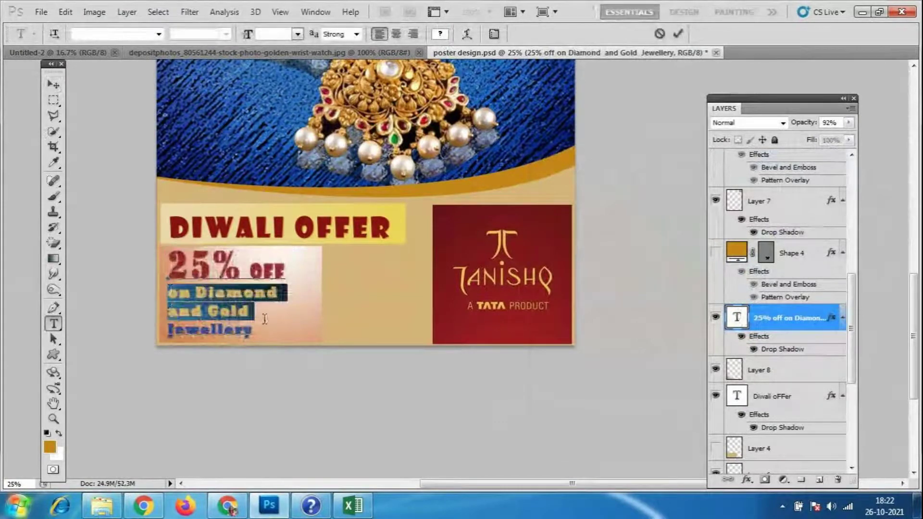
pyautogui.moveTo(171, 292); pyautogui.dragTo(254, 332)
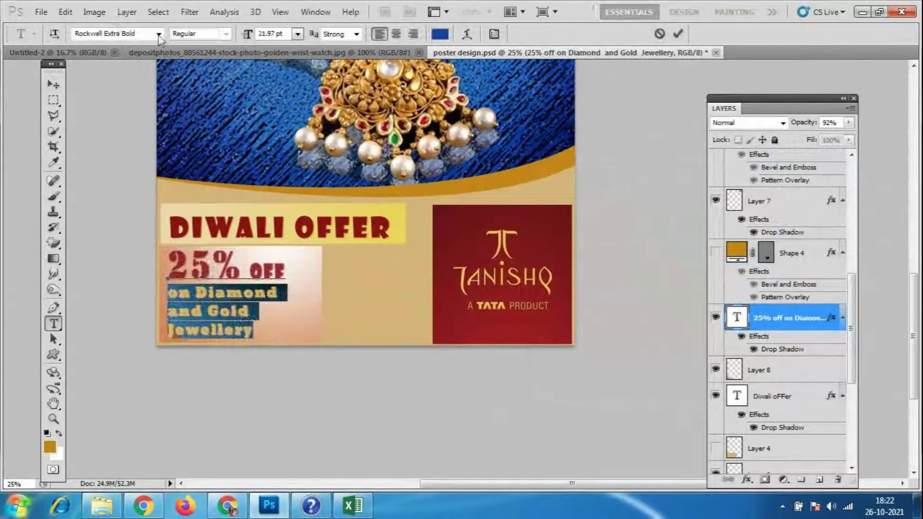
pyautogui.click(158, 34)
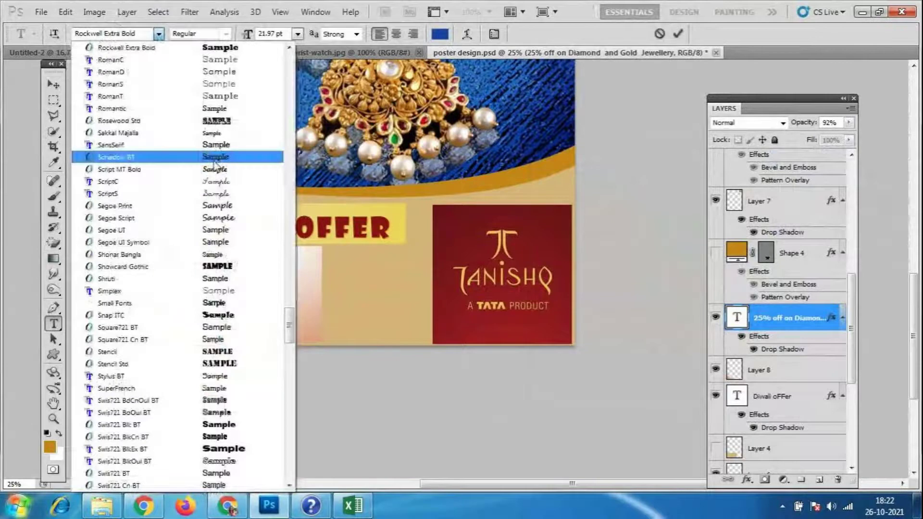
pyautogui.click(215, 313)
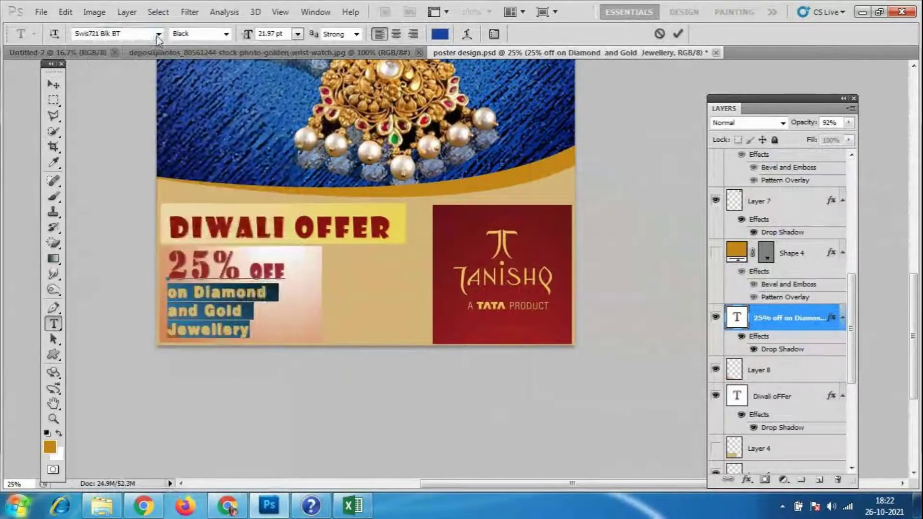
pyautogui.click(157, 36)
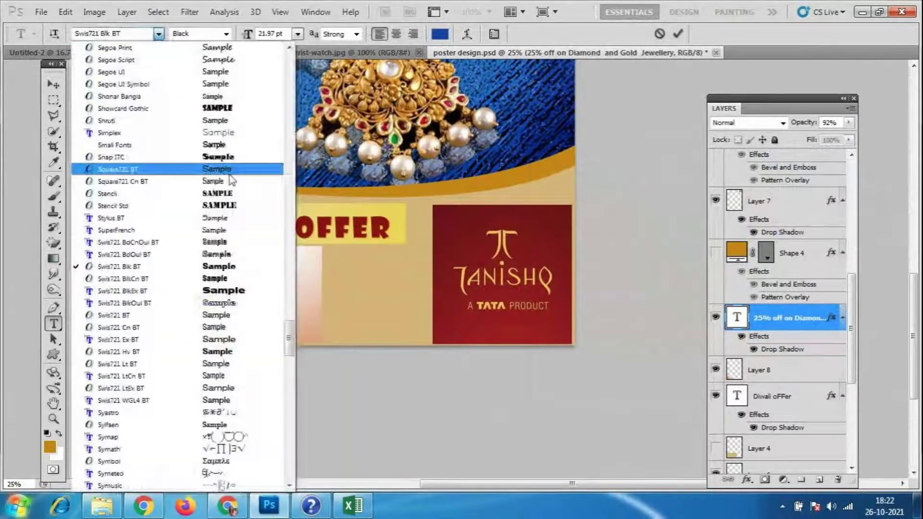
pyautogui.click(231, 207)
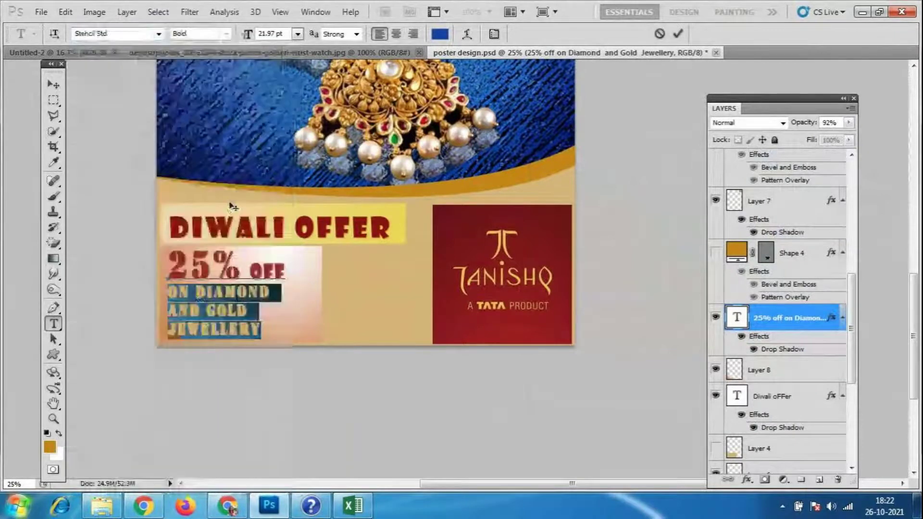
# - Try Segoe Script, then Rockwell Extra Bold on the lower lines
pyautogui.click(159, 33)
pyautogui.click(159, 34)
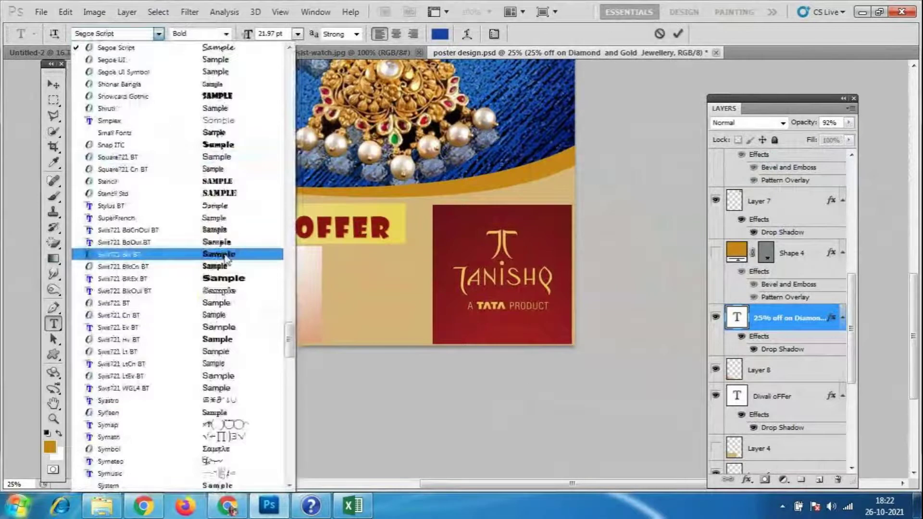
pyautogui.scroll(4, 250, 222)
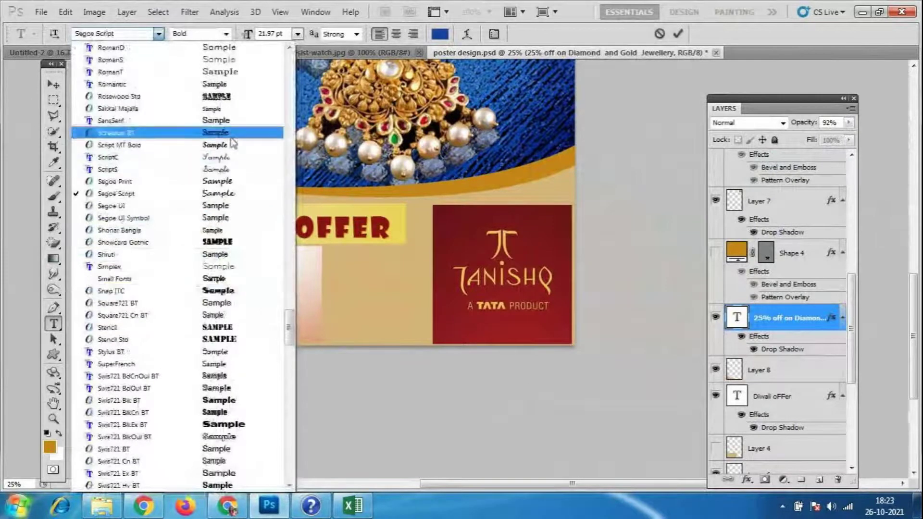
pyautogui.scroll(1, 247, 139)
pyautogui.scroll(5, 251, 136)
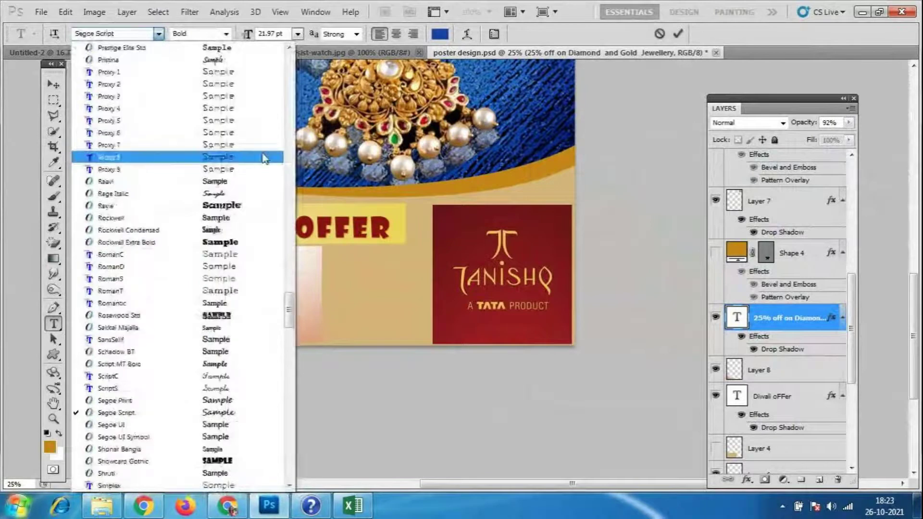
pyautogui.click(237, 244)
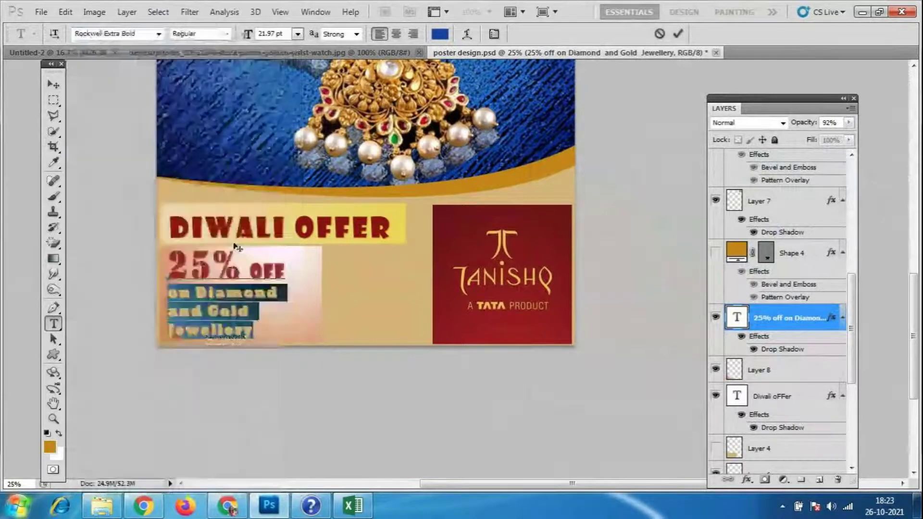
# - Set the three lower lines in Perpetua Titling MT Light and commit
pyautogui.hotkey('ctrl', 'a')
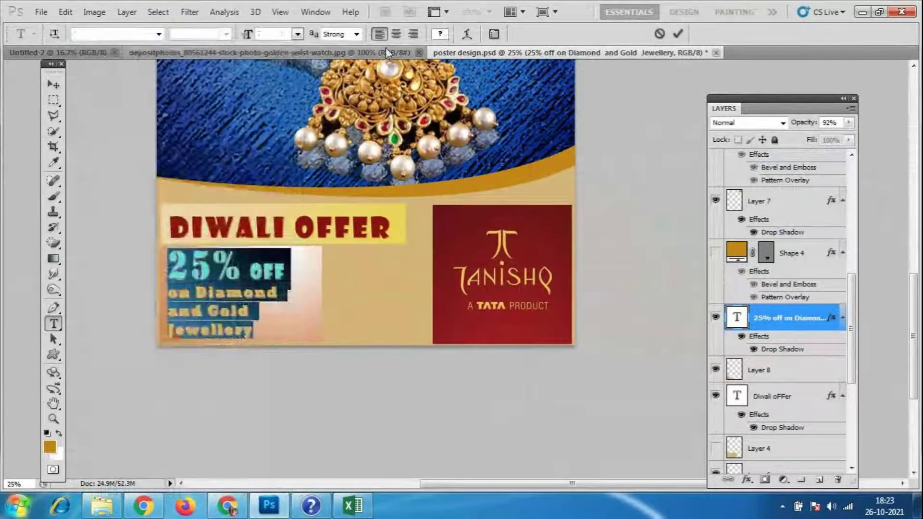
pyautogui.click(440, 34)
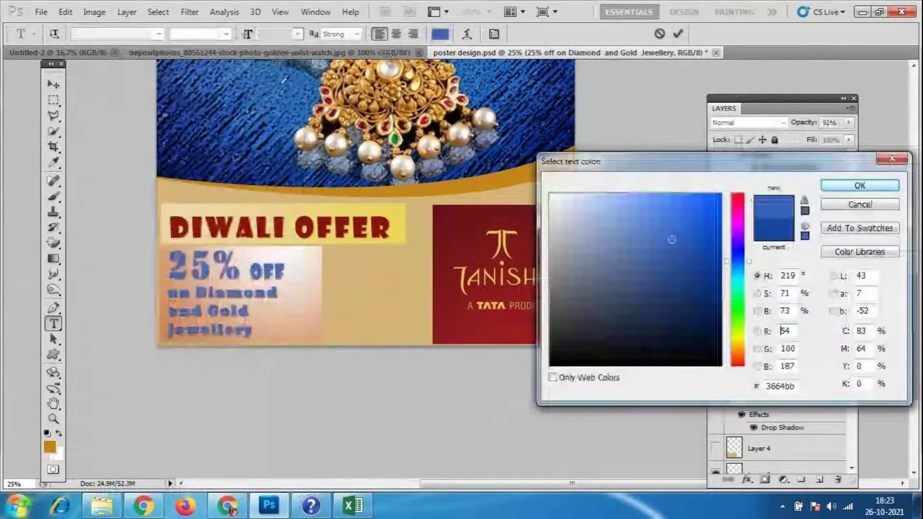
pyautogui.press('Return')
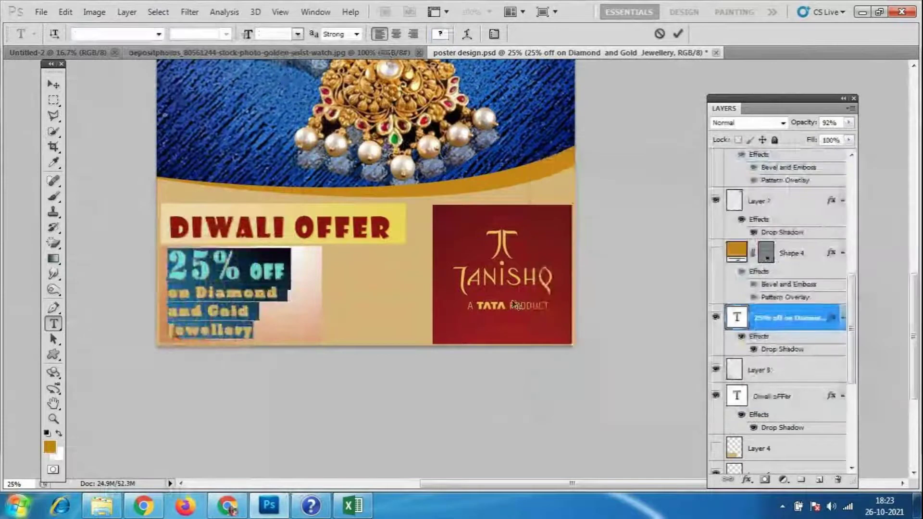
pyautogui.click(256, 298)
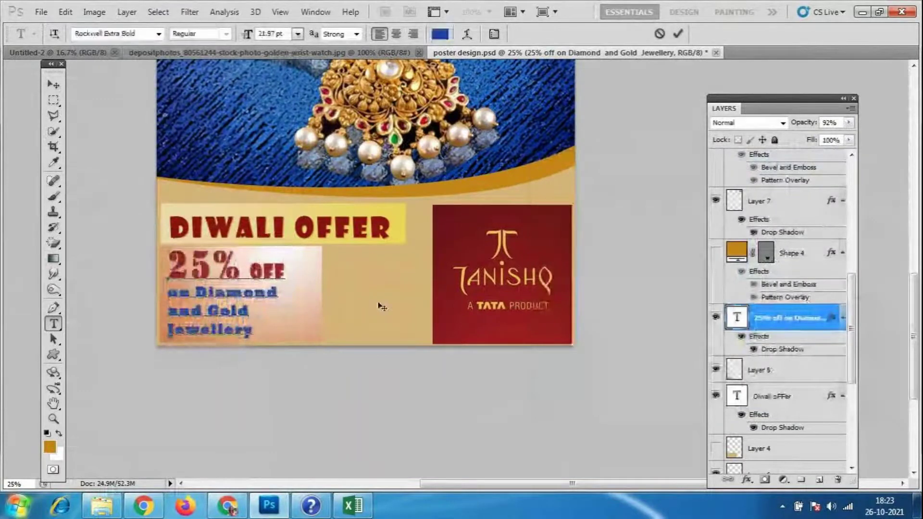
pyautogui.tripleClick(282, 326)
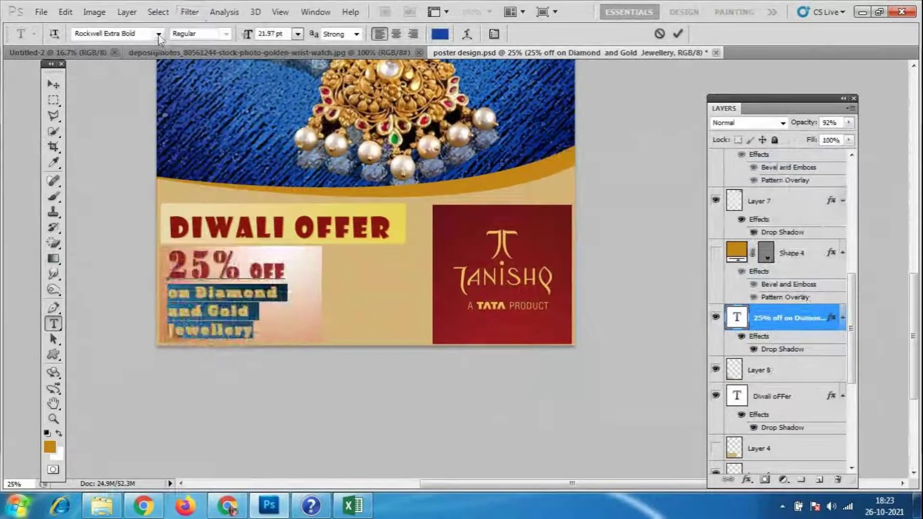
pyautogui.click(159, 34)
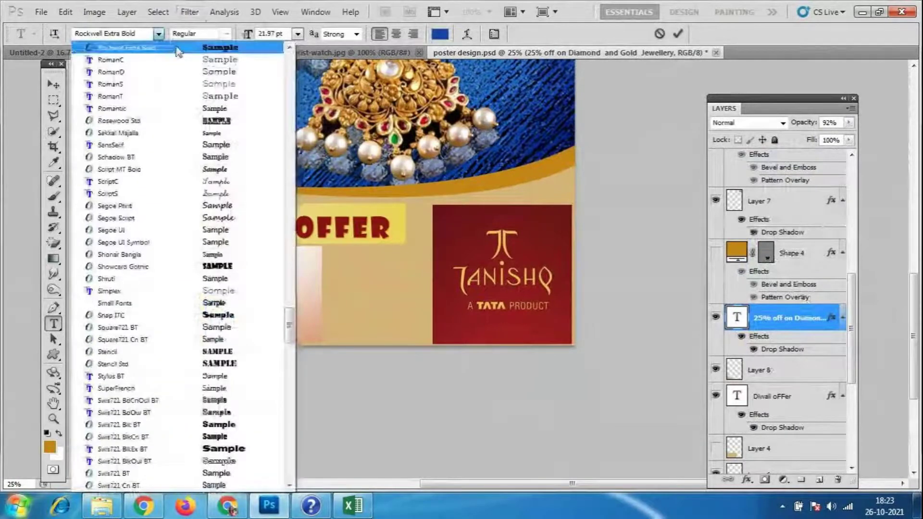
pyautogui.click(178, 52)
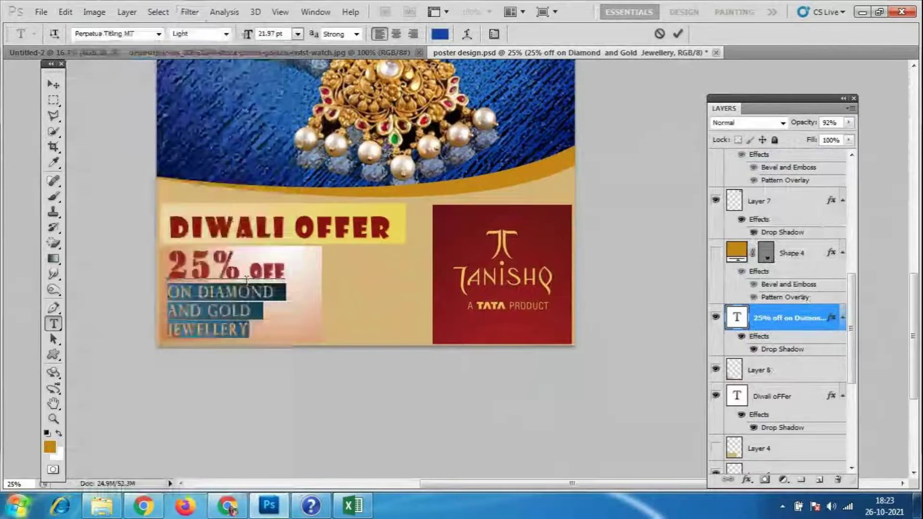
pyautogui.hotkey('ctrl', 'Return')
pyautogui.press('v')
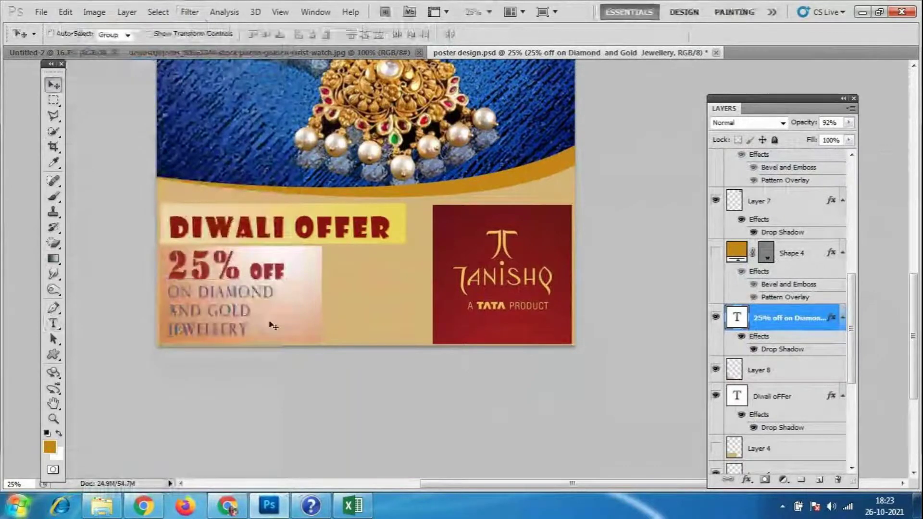
# - Delete the 'on Diamond and Gold Jewellery' lines, leaving only 25% OFF
pyautogui.doubleClick(272, 325)
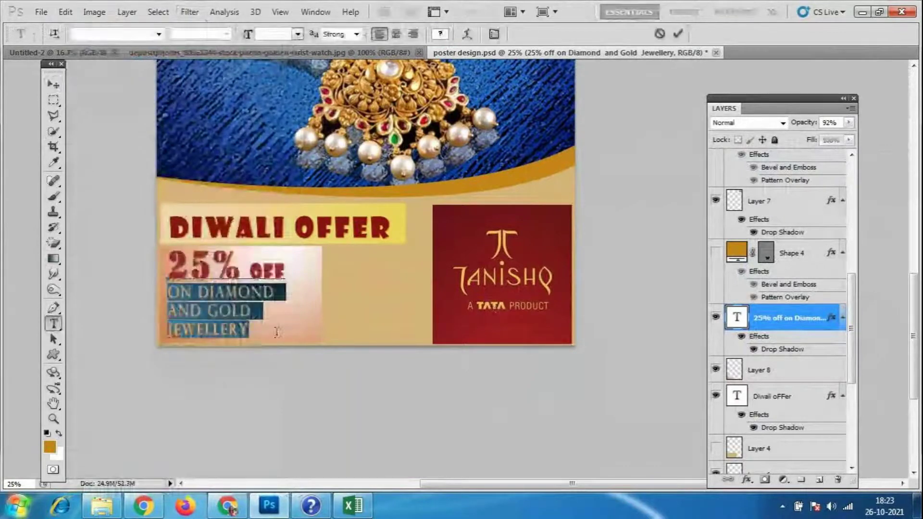
pyautogui.moveTo(287, 274); pyautogui.dragTo(250, 332)
pyautogui.press('BackSpace')
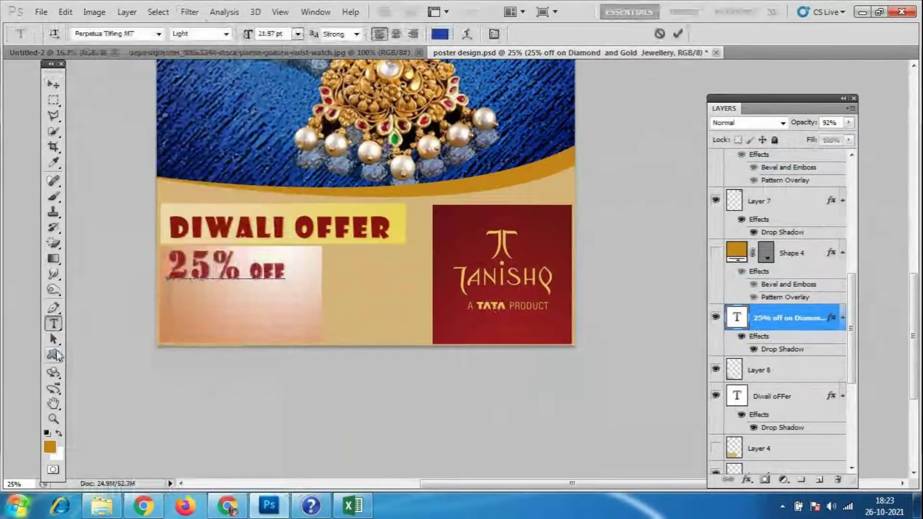
# - Paste 'on Diamond and Gold Jewellery' as a new text line below 25% OFF and scale it up slightly
pyautogui.hotkey('ctrl', 'Return')
pyautogui.press('v')
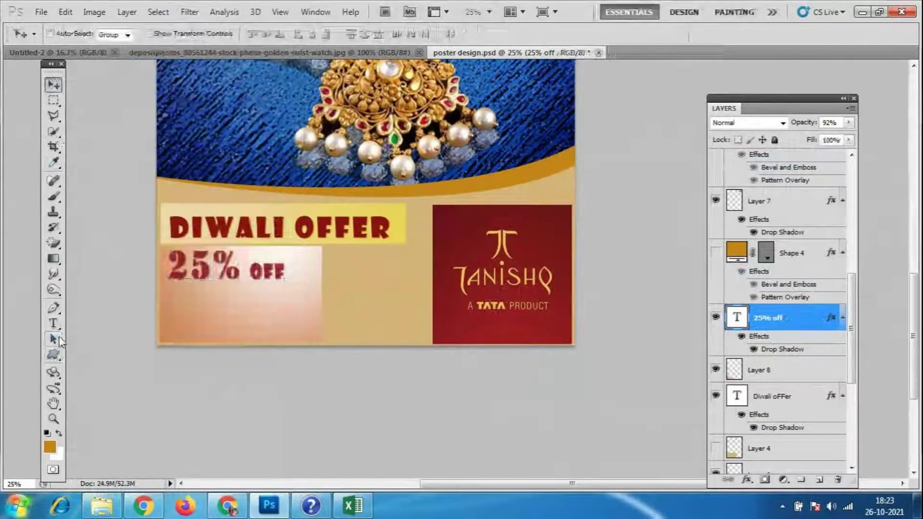
pyautogui.click(54, 323)
pyautogui.click(171, 297)
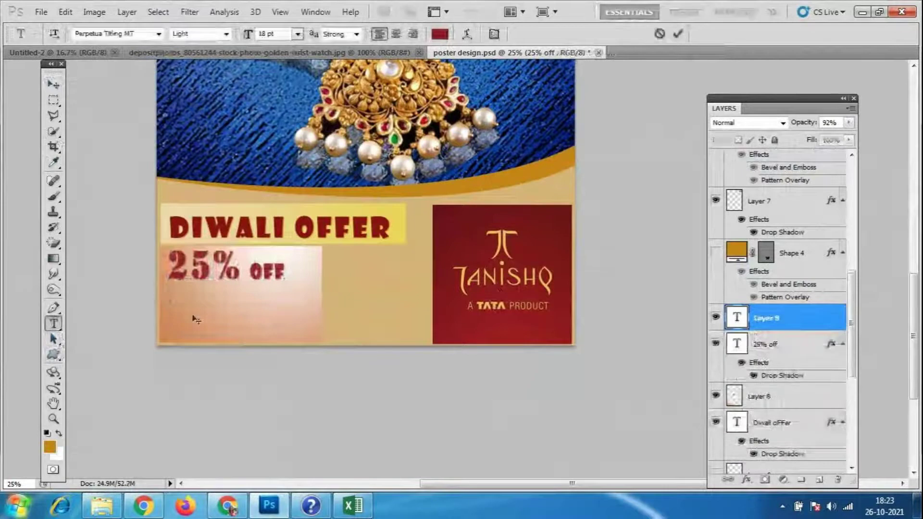
pyautogui.write('ON DIAMOND AND GOLD JEWELLERY')
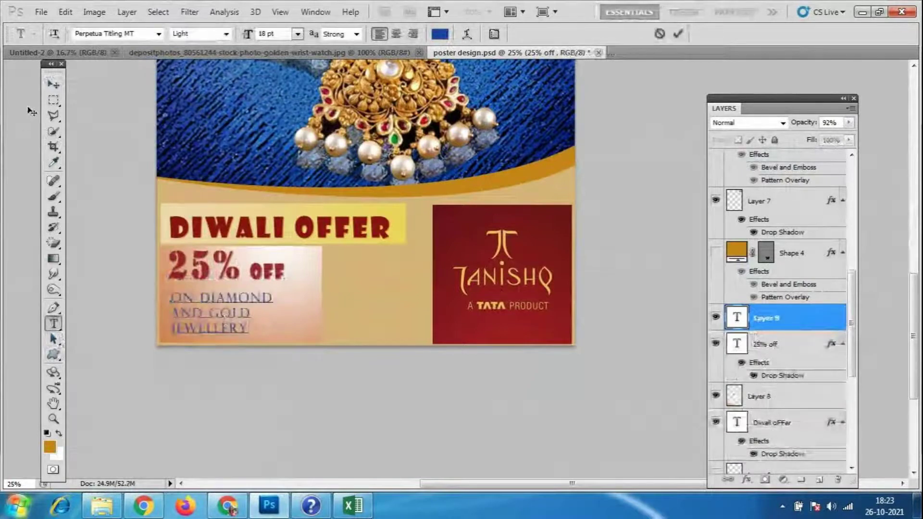
pyautogui.hotkey('ctrl', 'Return')
pyautogui.press('v')
pyautogui.hotkey('ctrl', 't')
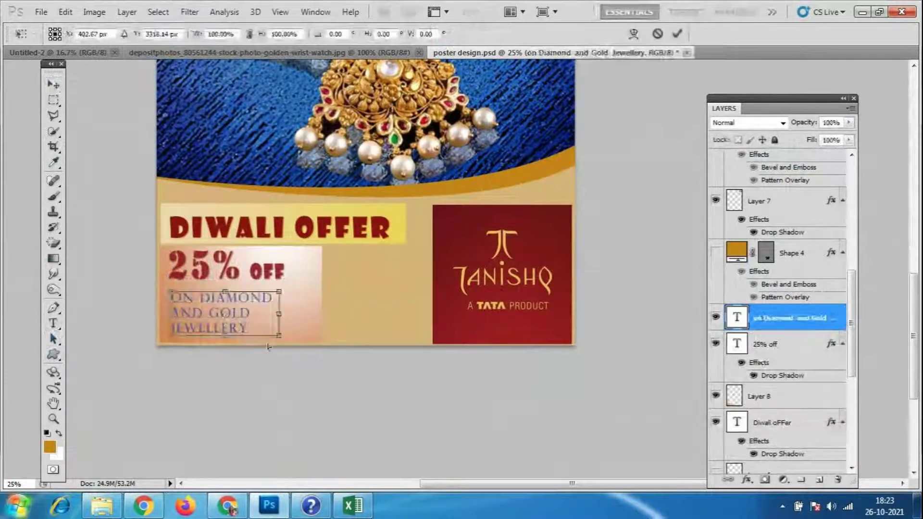
pyautogui.moveTo(275, 335)
pyautogui.mouseDown()
pyautogui.moveTo(287, 343)
pyautogui.moveTo(268, 312)
pyautogui.mouseUp()
pyautogui.press('Return')
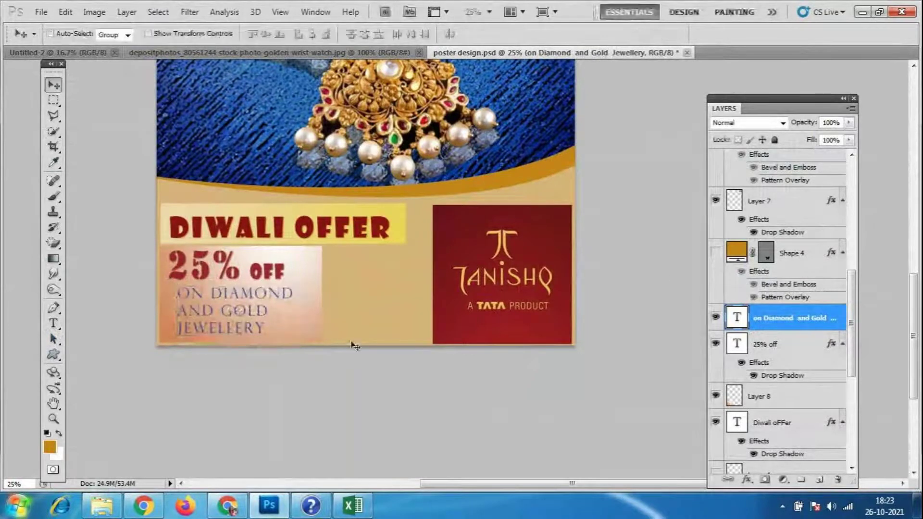
# - Try Rockwell Extra Bold and Microsoft Sans Serif, then set the line in Matura MT Script Capitals
pyautogui.doubleClick(737, 317)
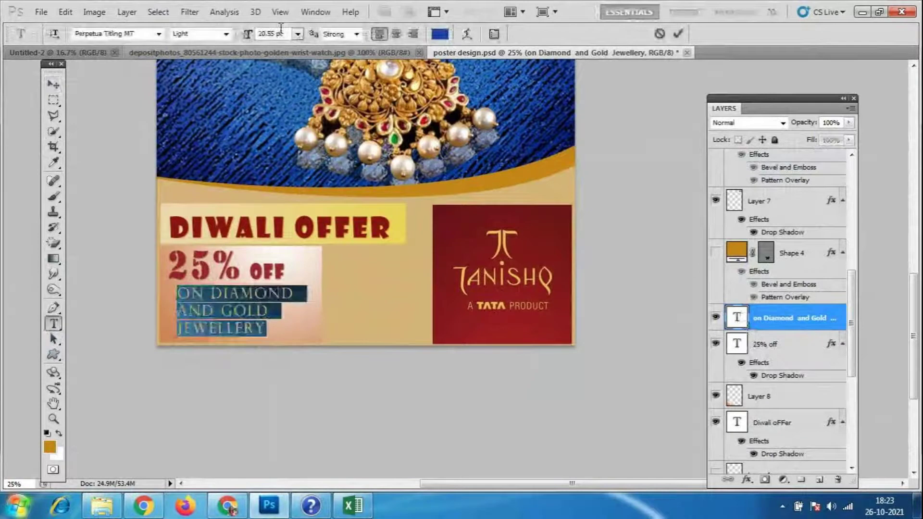
pyautogui.click(158, 33)
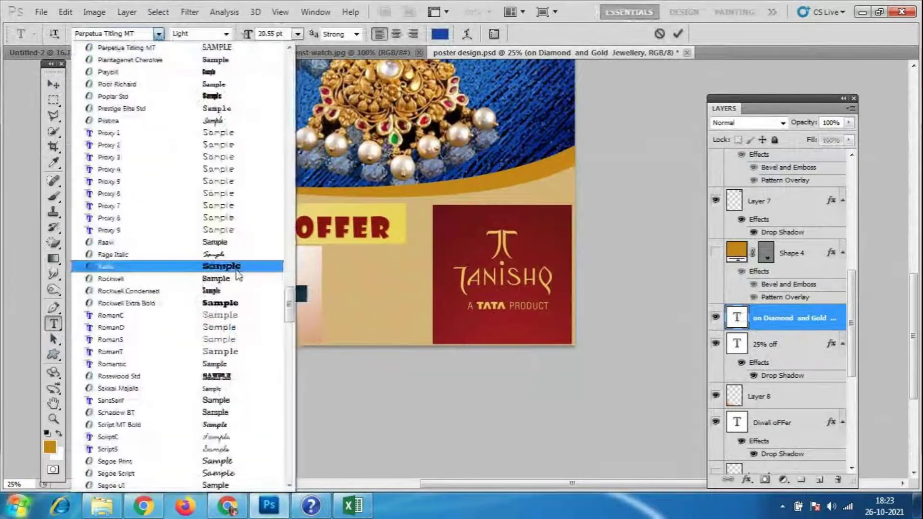
pyautogui.click(221, 303)
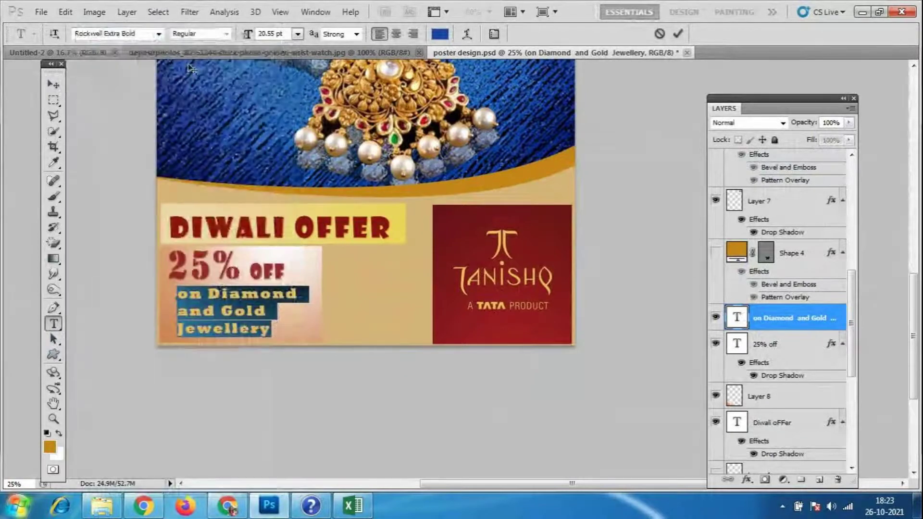
pyautogui.click(158, 33)
pyautogui.scroll(10, 195, 163)
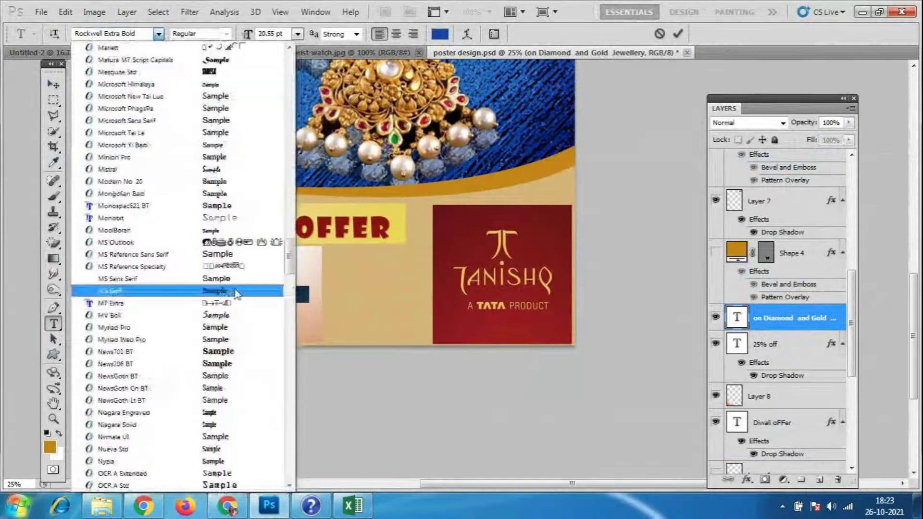
pyautogui.click(229, 122)
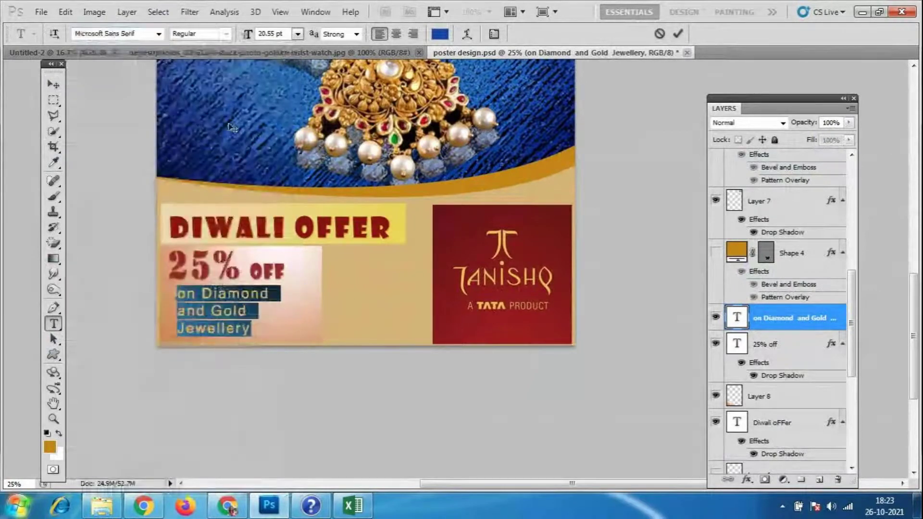
pyautogui.click(158, 34)
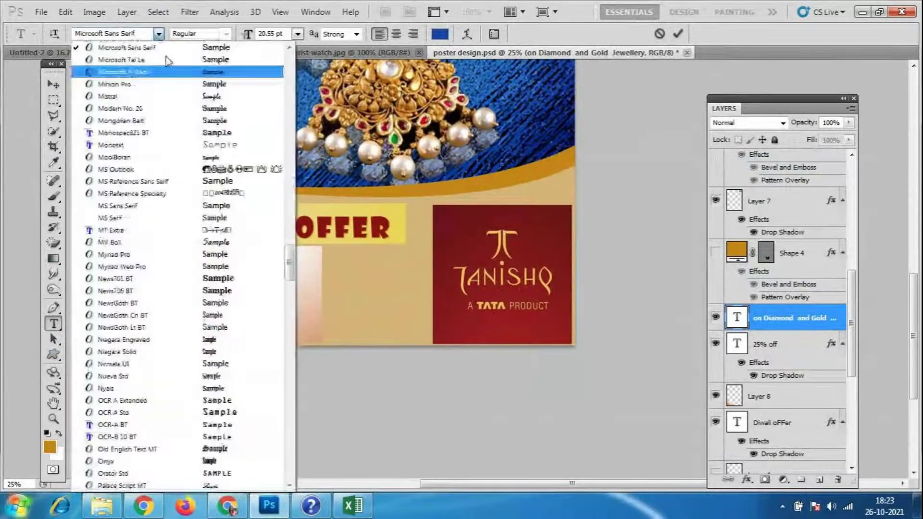
pyautogui.scroll(3, 236, 153)
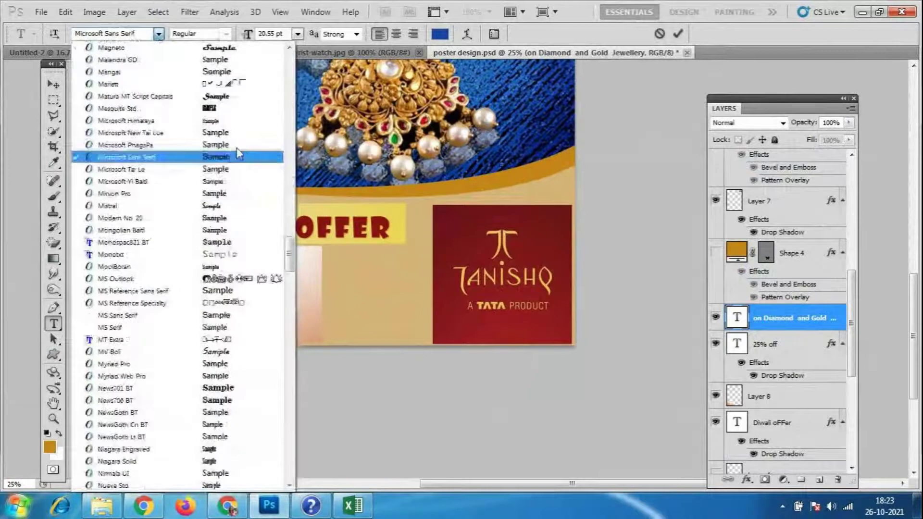
pyautogui.click(240, 96)
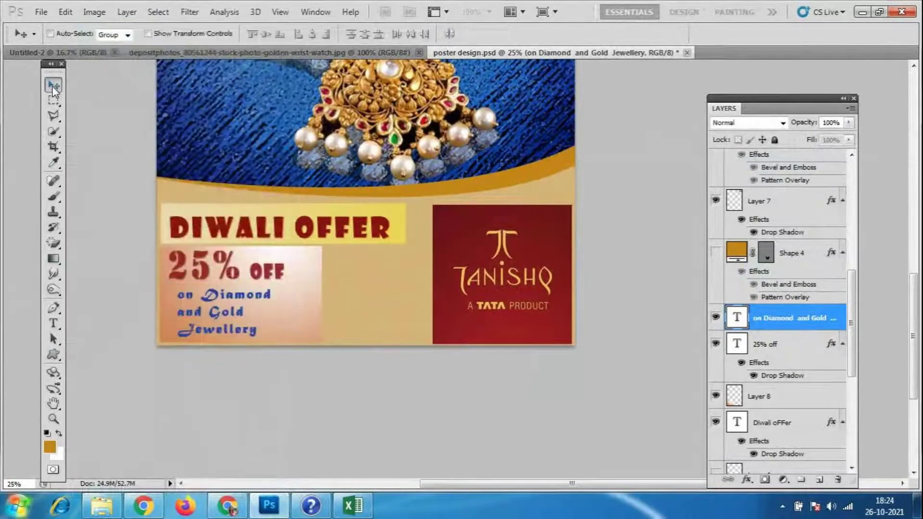
pyautogui.hotkey('ctrl', 'Return')
pyautogui.press('v')
pyautogui.hotkey('ctrl', 't')
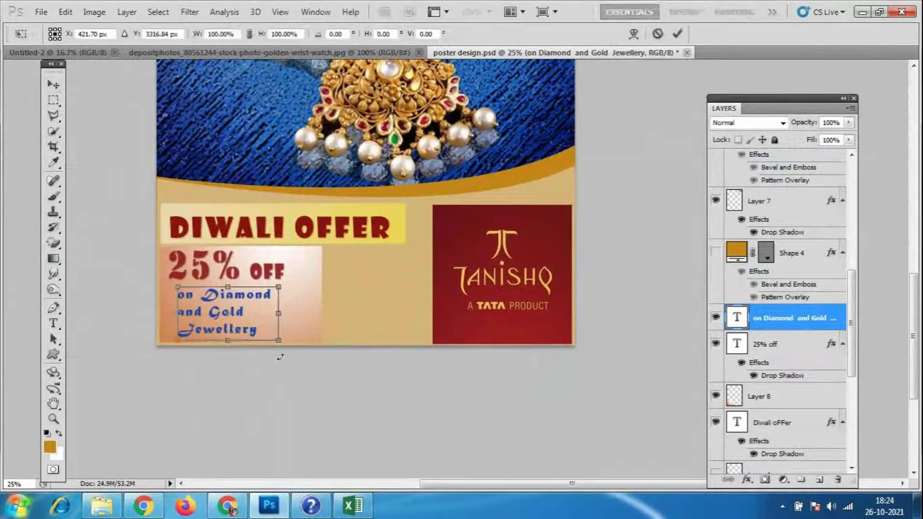
# - Enlarge and stretch the 'on Diamond and Gold Jewellery' text to fill the peach panel, then fine-tune it
pyautogui.moveTo(281, 340); pyautogui.dragTo(311, 344)
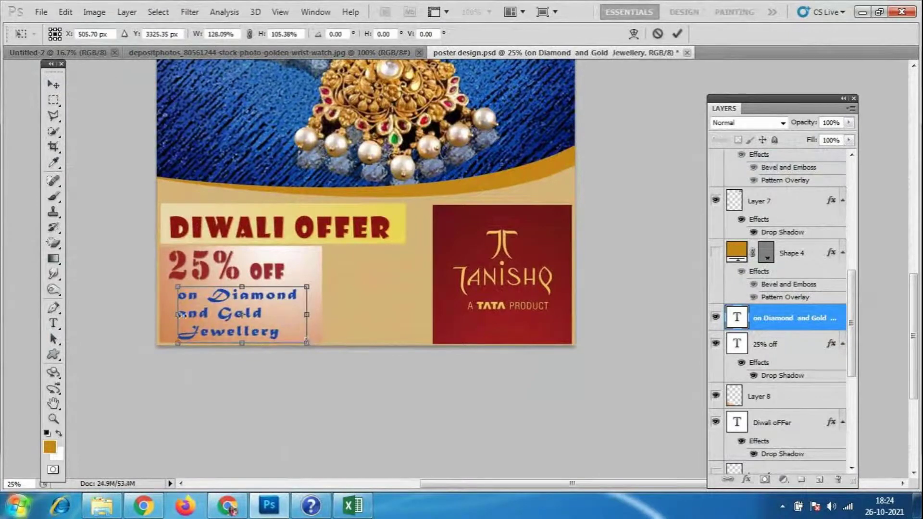
pyautogui.moveTo(178, 314); pyautogui.dragTo(171, 315)
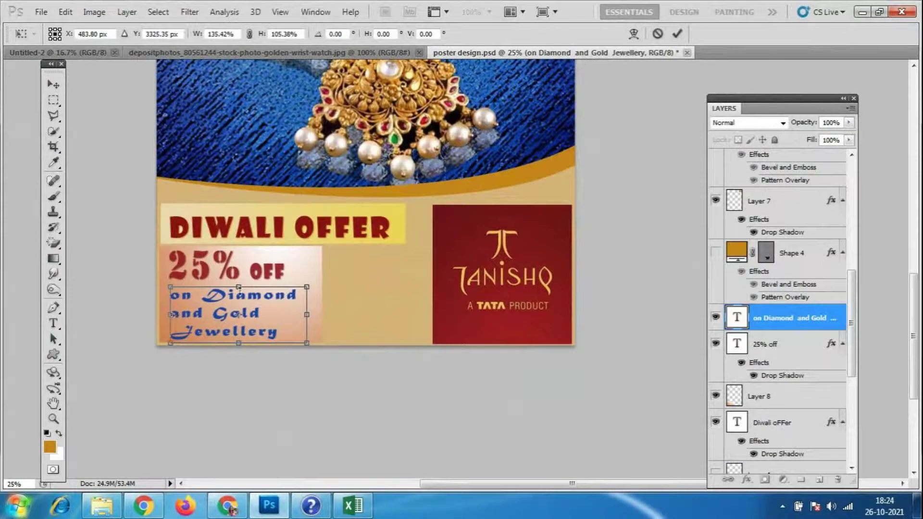
pyautogui.moveTo(239, 287); pyautogui.dragTo(239, 280)
pyautogui.press('Return')
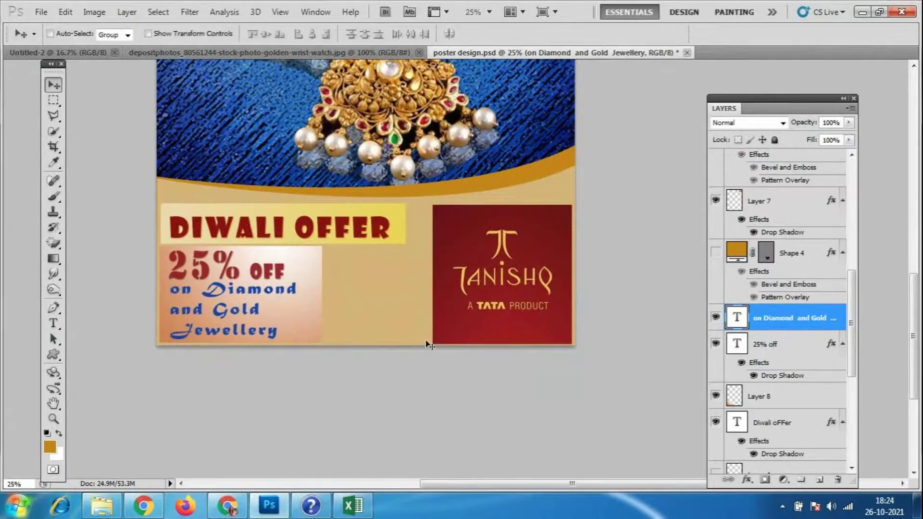
pyautogui.hotkey('ctrl', 't')
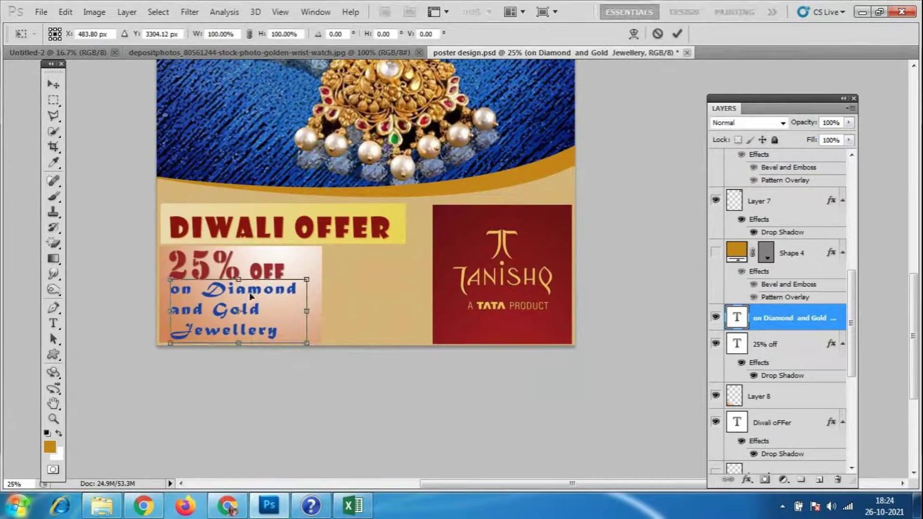
pyautogui.moveTo(239, 279); pyautogui.dragTo(239, 287)
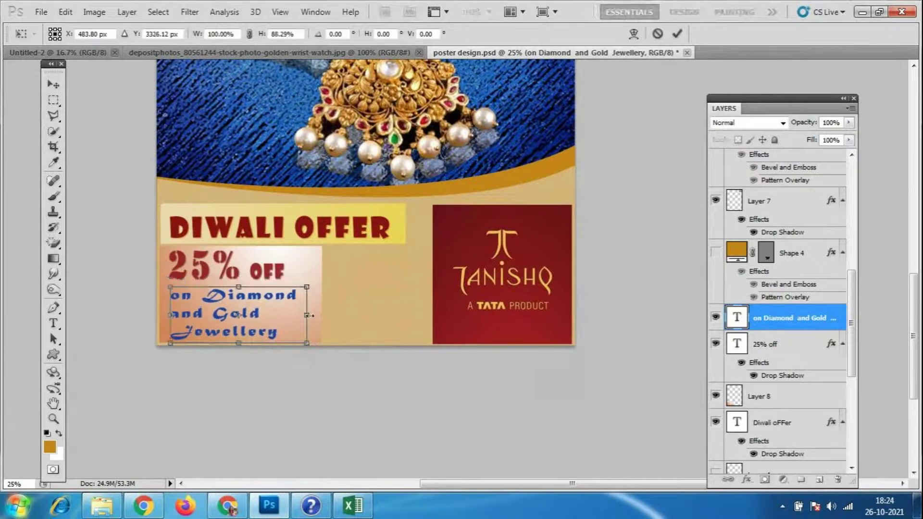
pyautogui.moveTo(302, 315); pyautogui.dragTo(289, 315)
pyautogui.press('Return')
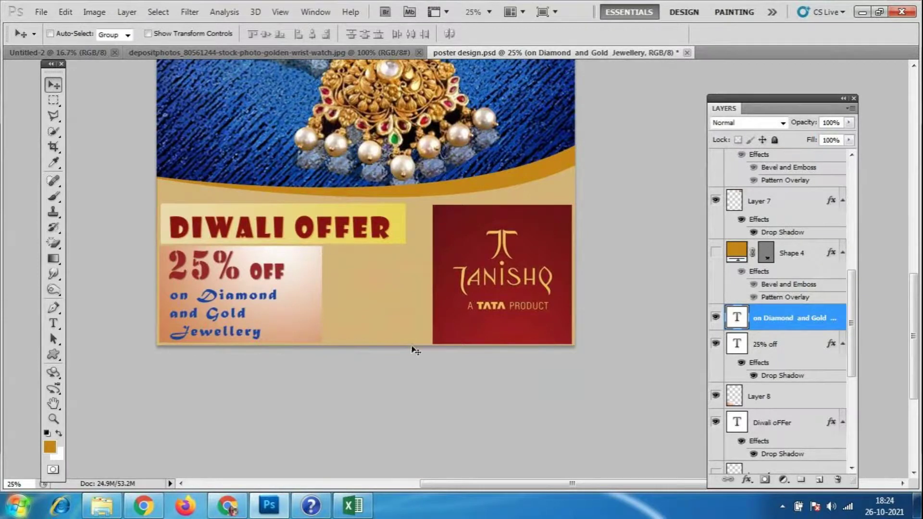
pyautogui.scroll(3, 414, 350)
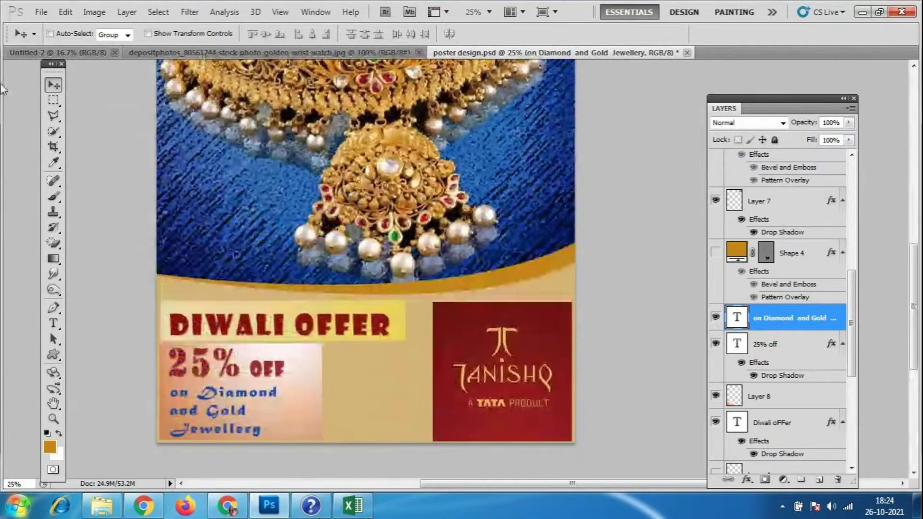
# - Select the empty beige area beside the offer panel and add a new layer
pyautogui.press('m')
pyautogui.scroll(-2, 336, 298)
pyautogui.moveTo(325, 291); pyautogui.dragTo(432, 383)
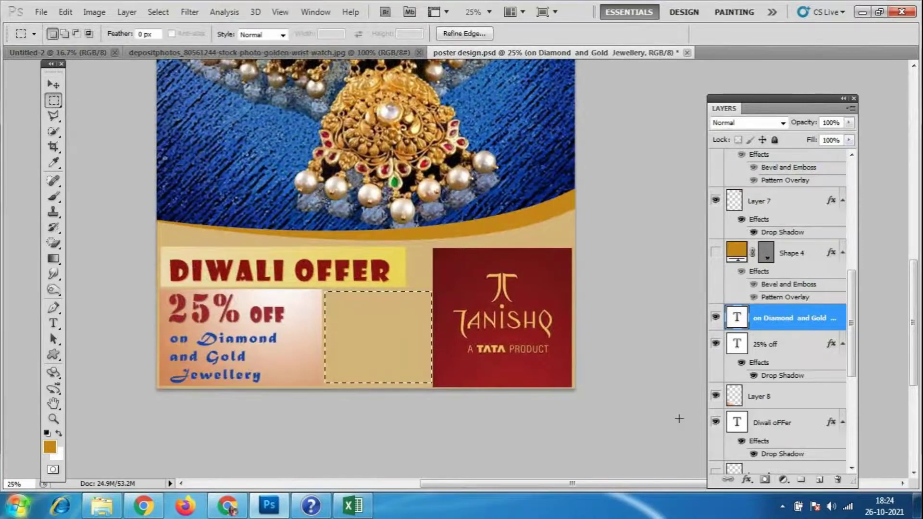
pyautogui.click(820, 479)
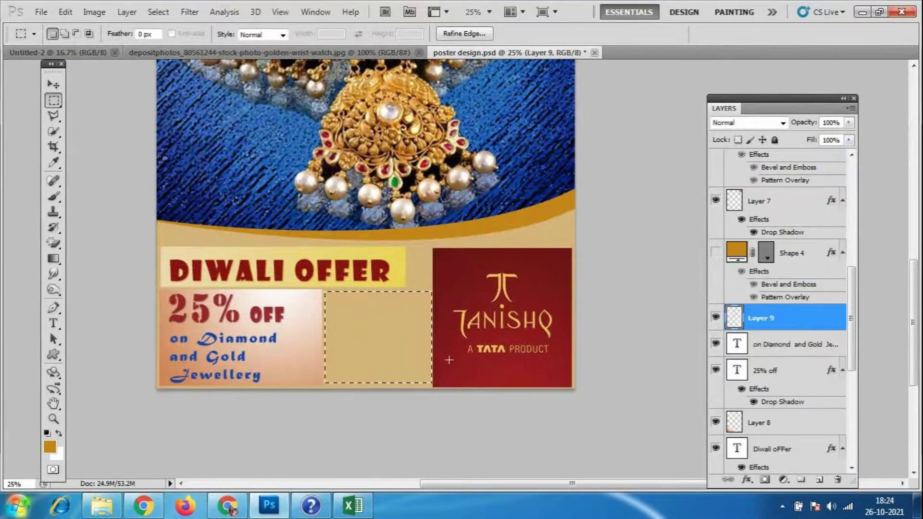
# - Try blue and orange gradient presets in the selection, undoing each
pyautogui.click(54, 258)
pyautogui.click(100, 33)
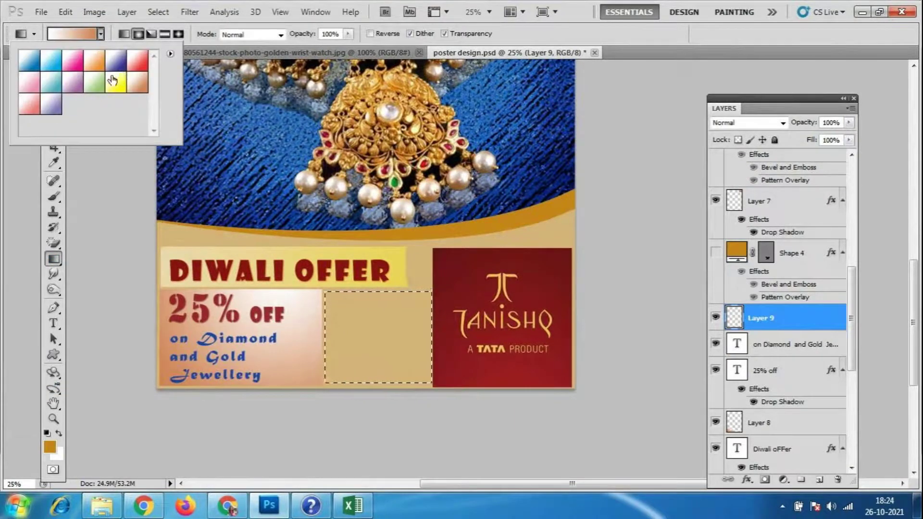
pyautogui.click(36, 64)
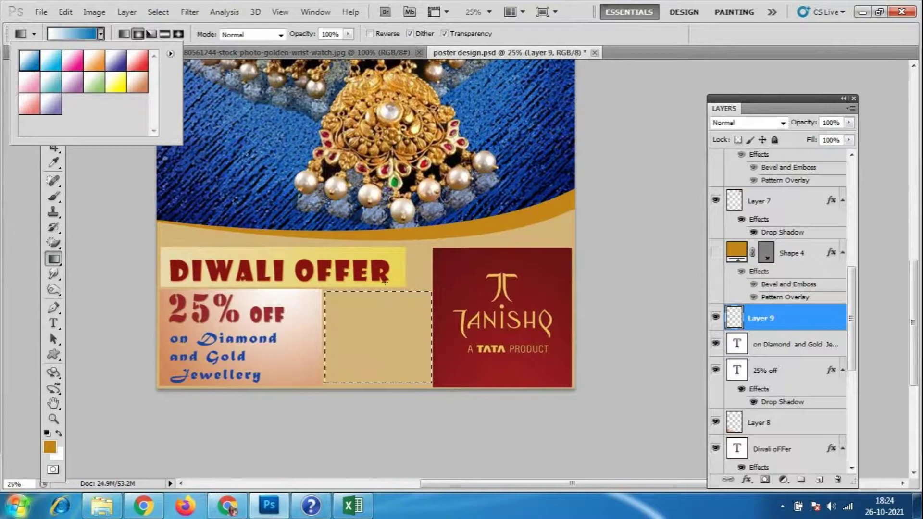
pyautogui.moveTo(378, 295); pyautogui.dragTo(385, 380)
pyautogui.hotkey('ctrl', 'd')
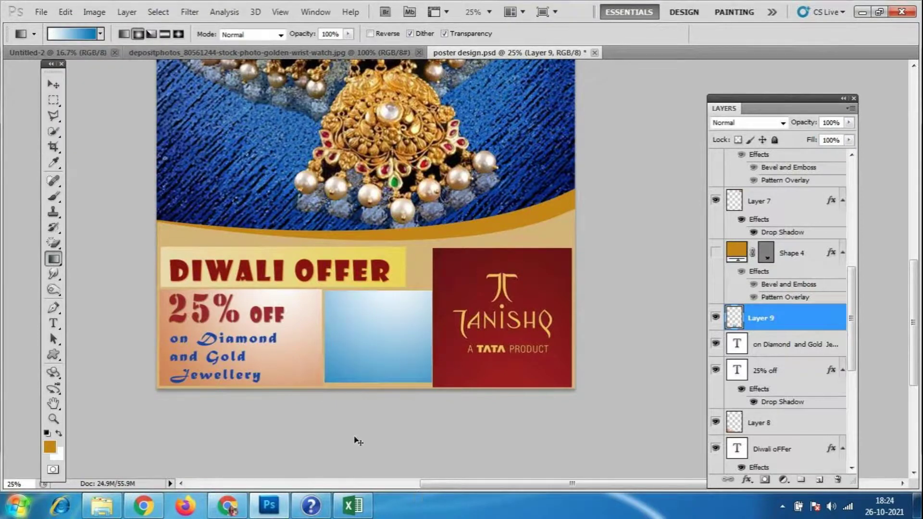
pyautogui.hotkey('ctrl', 'z')
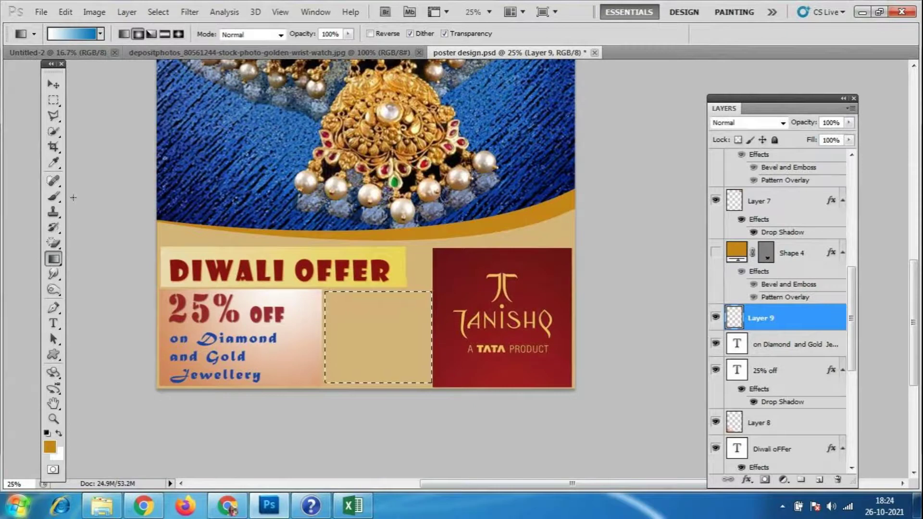
pyautogui.click(100, 34)
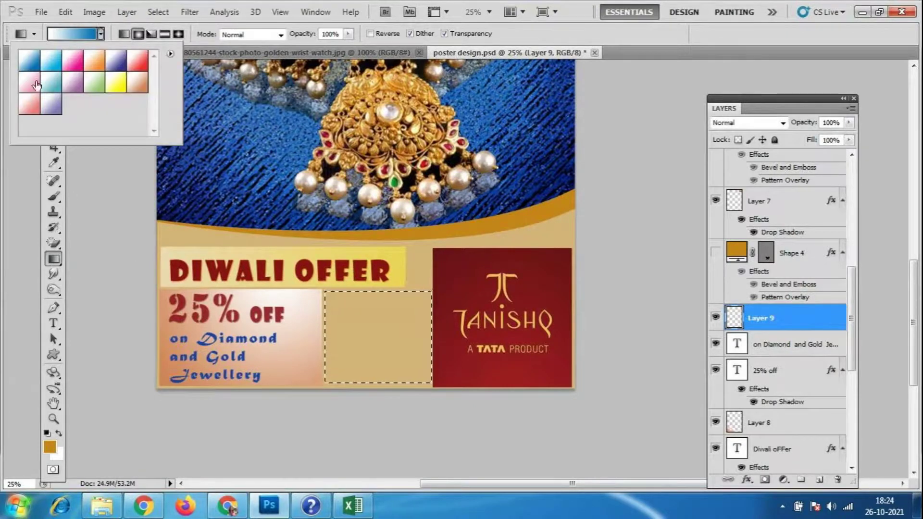
pyautogui.click(95, 60)
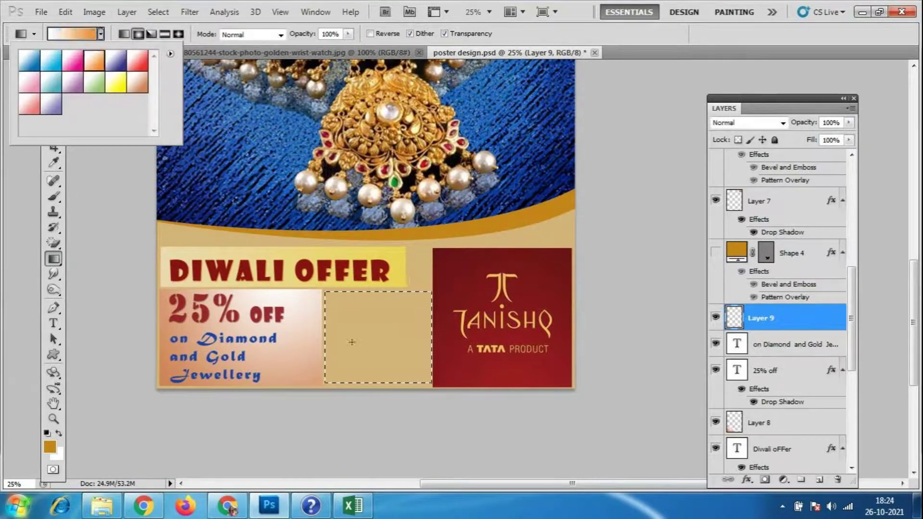
pyautogui.moveTo(327, 279); pyautogui.dragTo(428, 414)
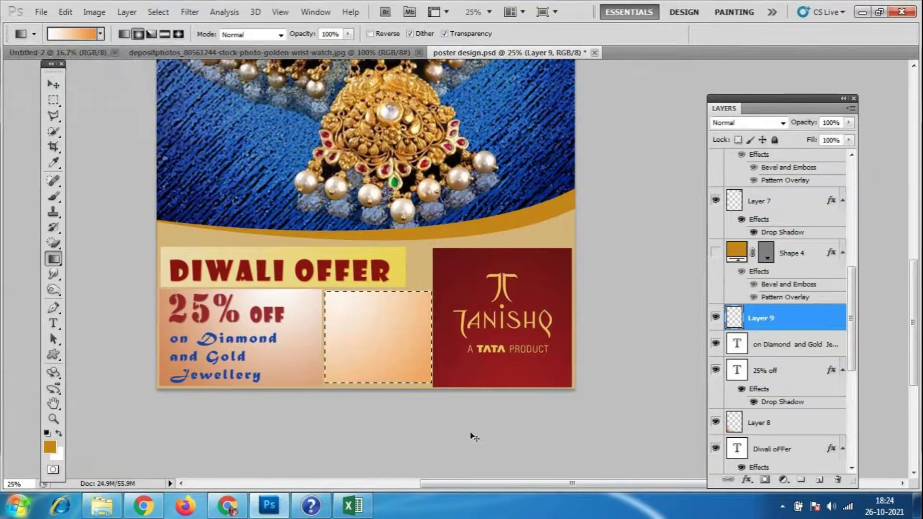
pyautogui.hotkey('ctrl', 'z')
# - Try angle and diamond gradient styles in the middle panel, then revert them
pyautogui.click(151, 34)
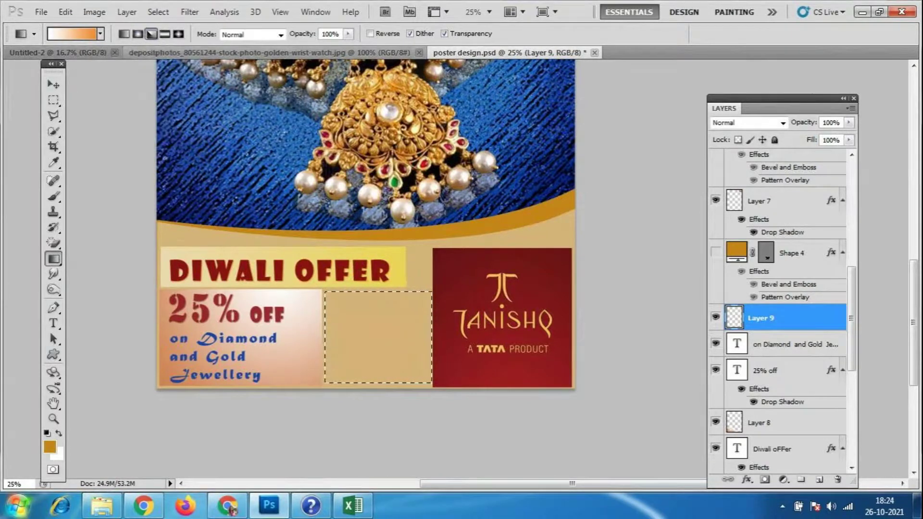
pyautogui.moveTo(395, 283); pyautogui.dragTo(399, 408)
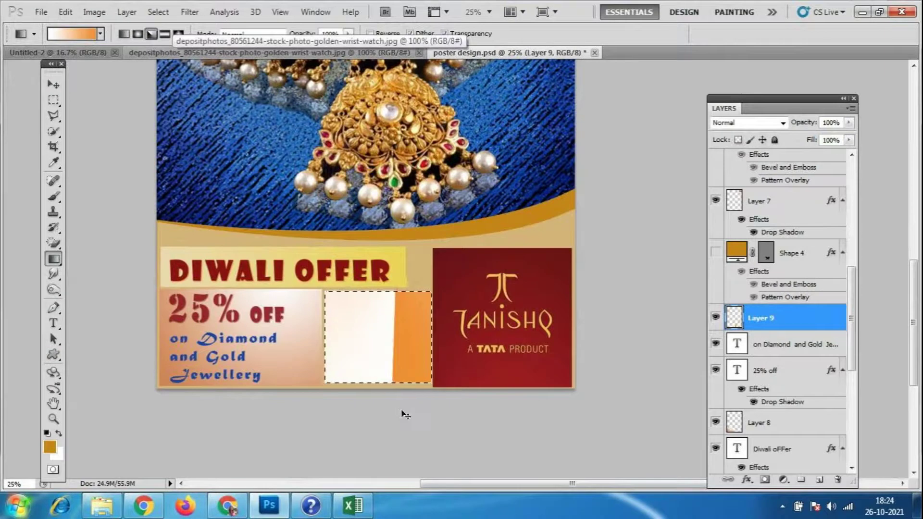
pyautogui.hotkey('ctrl', 'z')
pyautogui.moveTo(445, 359); pyautogui.dragTo(453, 371)
pyautogui.hotkey('ctrl', 'z')
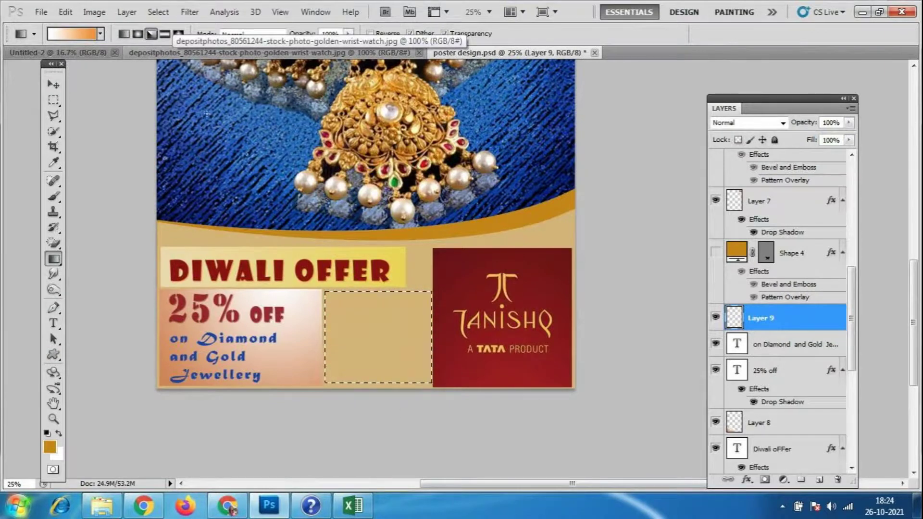
pyautogui.click(178, 34)
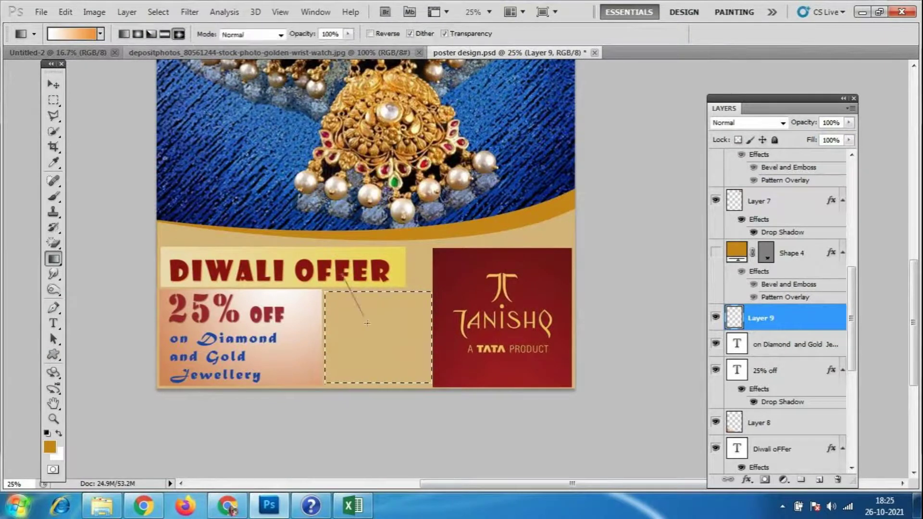
pyautogui.moveTo(356, 303); pyautogui.dragTo(432, 384)
pyautogui.moveTo(385, 300); pyautogui.dragTo(396, 452)
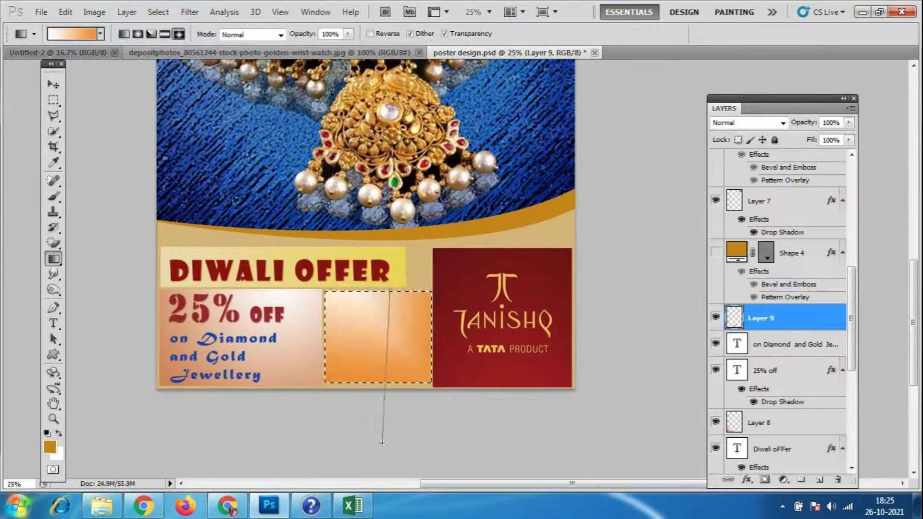
pyautogui.hotkey('ctrl', 'alt', 'z')
pyautogui.hotkey('ctrl', 'alt', 'z')
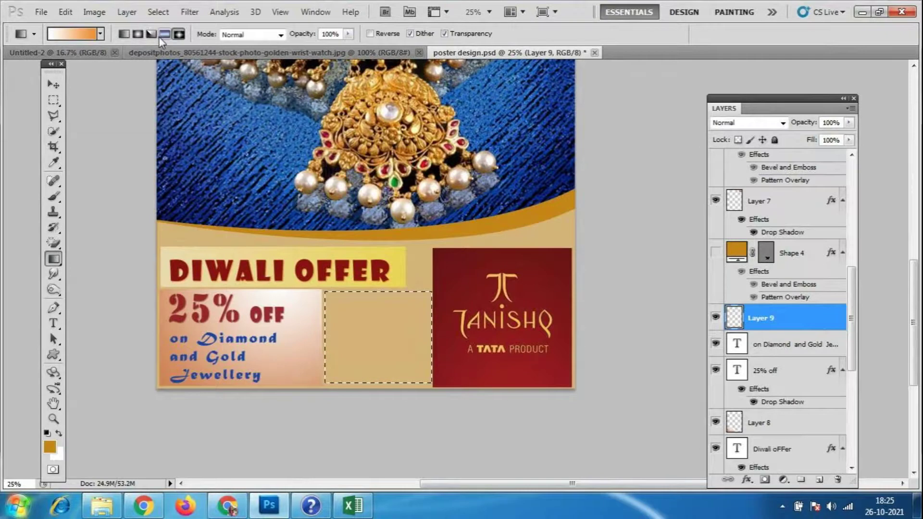
# - After rejecting radial, fill the panel with a linear gradient, light top-right to orange bottom-left
pyautogui.click(138, 33)
pyautogui.moveTo(353, 313); pyautogui.dragTo(423, 375)
pyautogui.hotkey('ctrl', 'z')
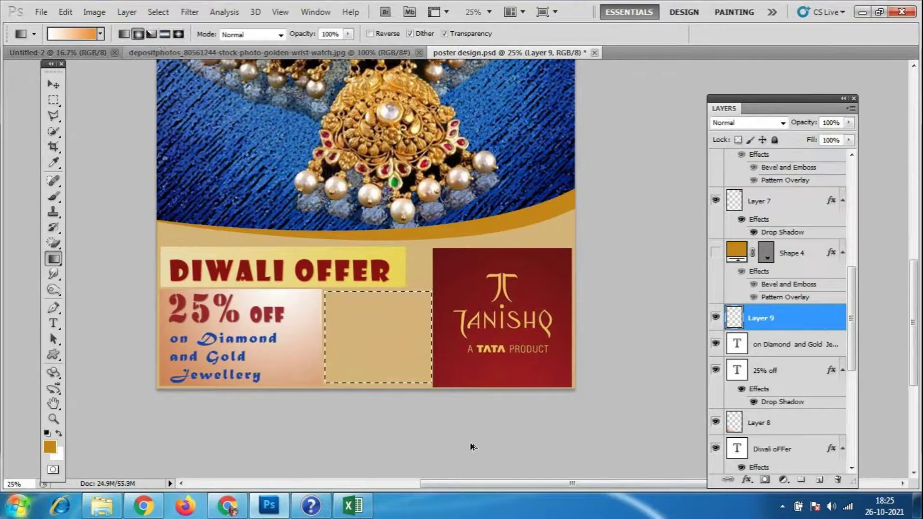
pyautogui.click(124, 34)
pyautogui.moveTo(310, 279); pyautogui.dragTo(376, 352)
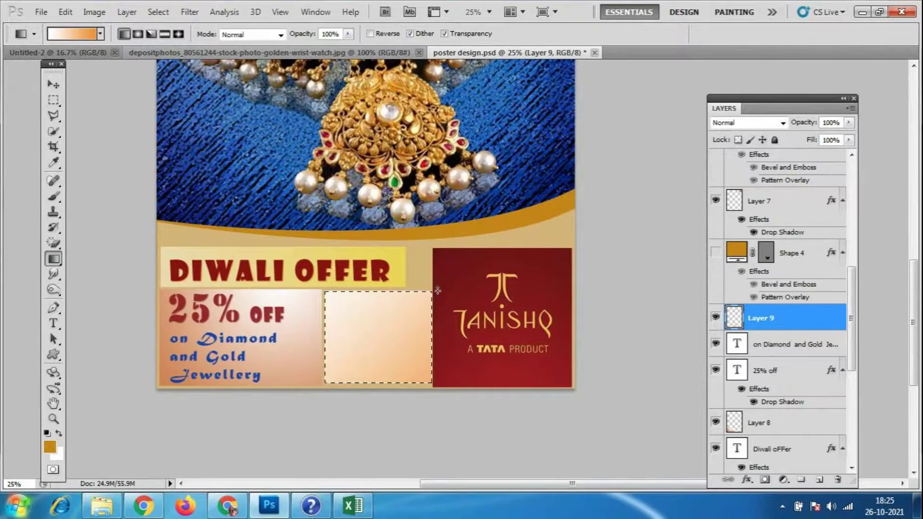
pyautogui.moveTo(439, 290); pyautogui.dragTo(376, 464)
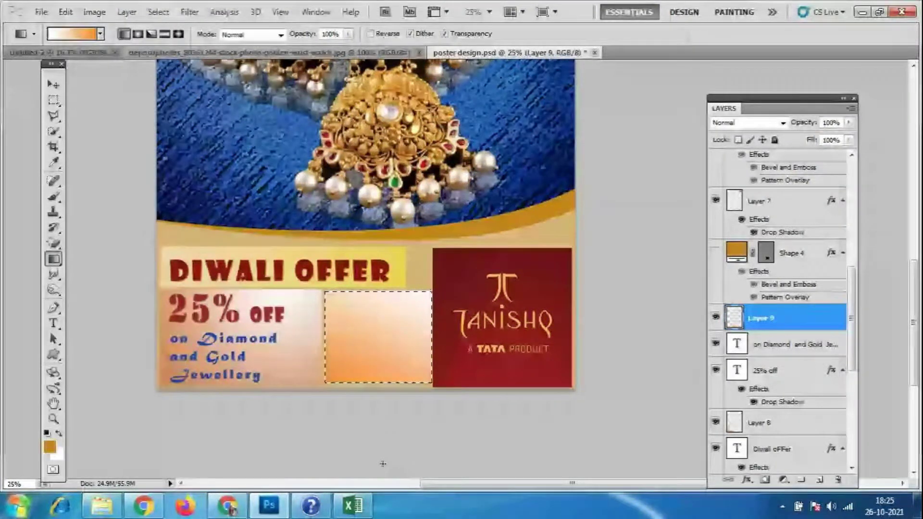
pyautogui.scroll(2, 383, 463)
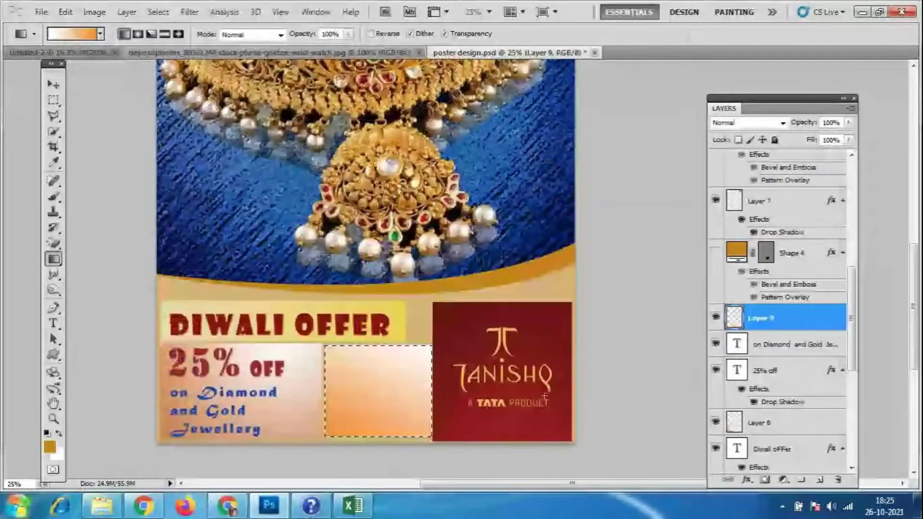
pyautogui.scroll(1, 545, 396)
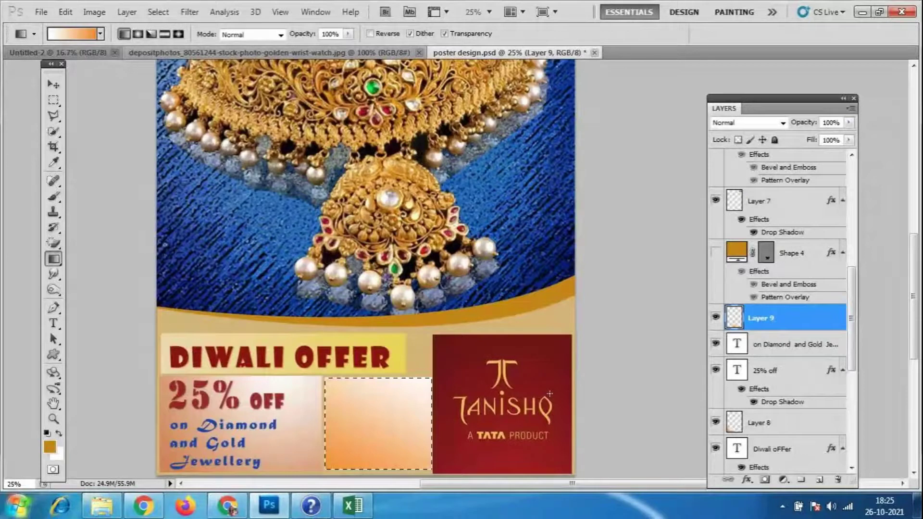
pyautogui.scroll(-3, 550, 393)
pyautogui.scroll(1, 429, 218)
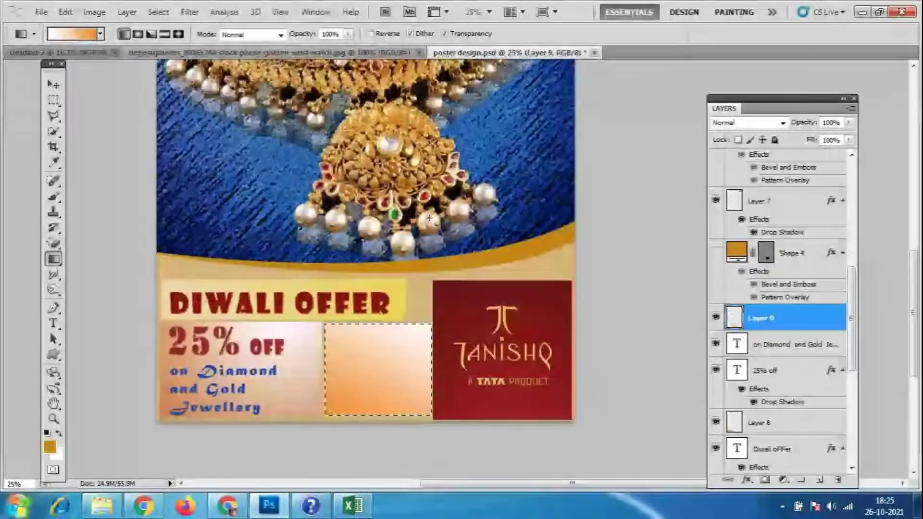
pyautogui.scroll(1, 429, 218)
pyautogui.scroll(5, 517, 231)
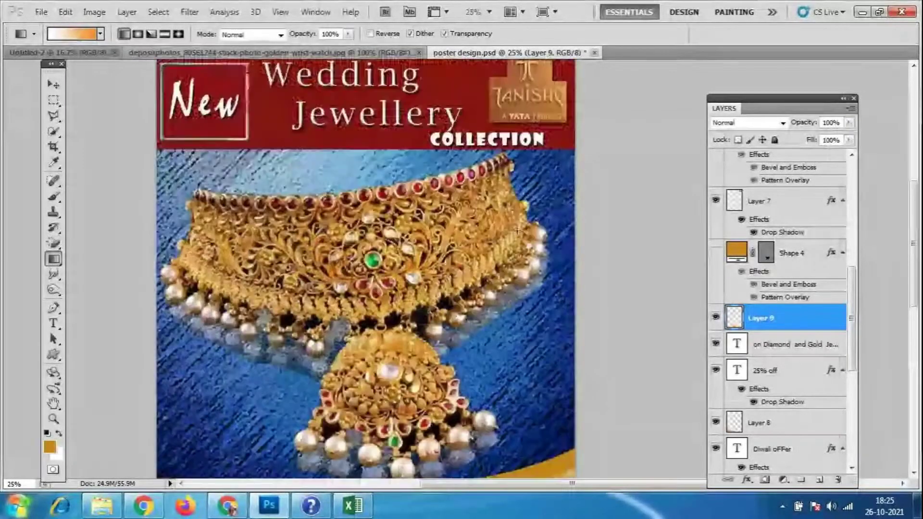
pyautogui.scroll(1, 518, 231)
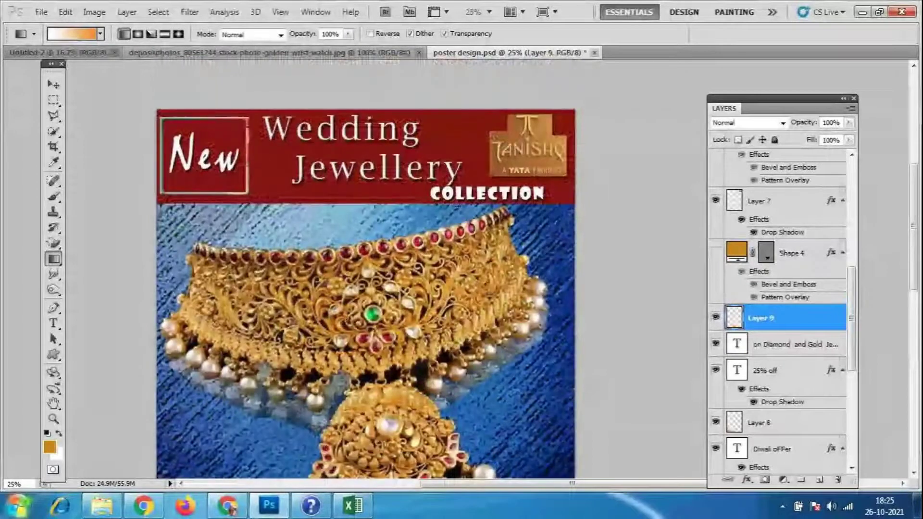
pyautogui.scroll(-1, 657, 257)
pyautogui.scroll(-4, 657, 258)
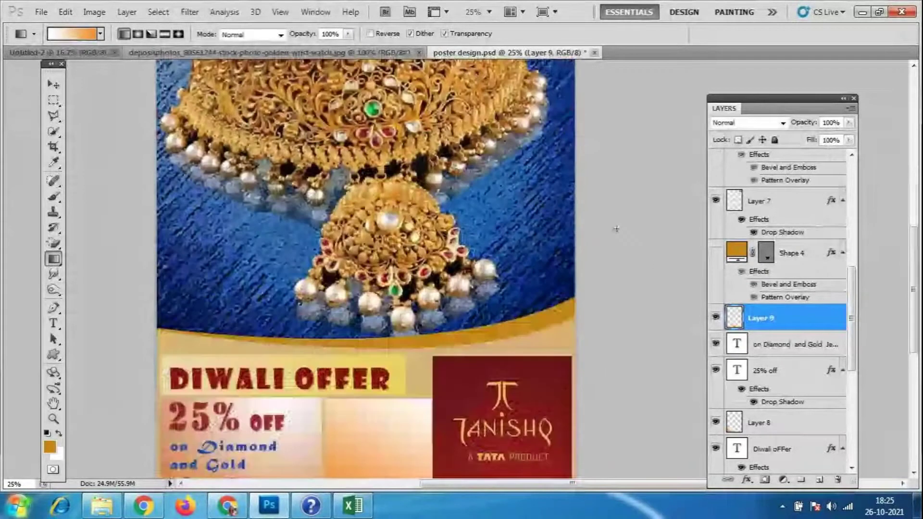
pyautogui.scroll(-2, 520, 252)
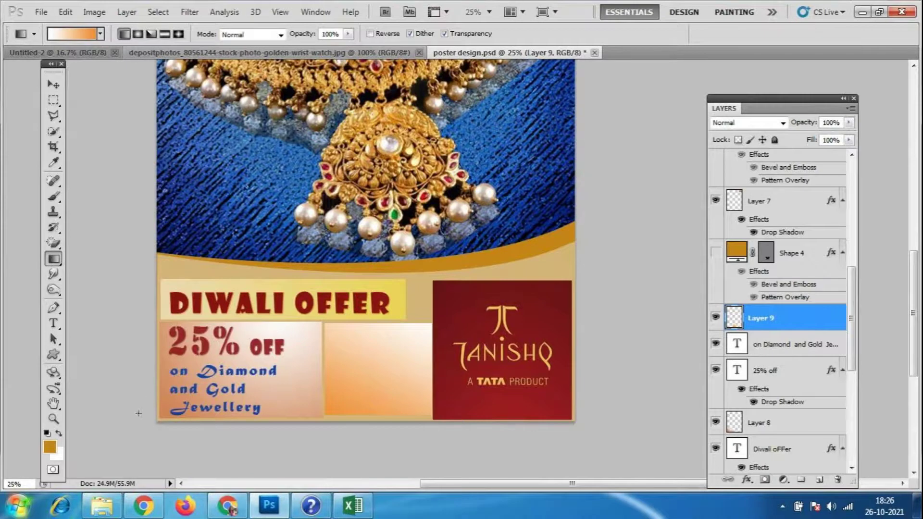
pyautogui.scroll(1, 423, 375)
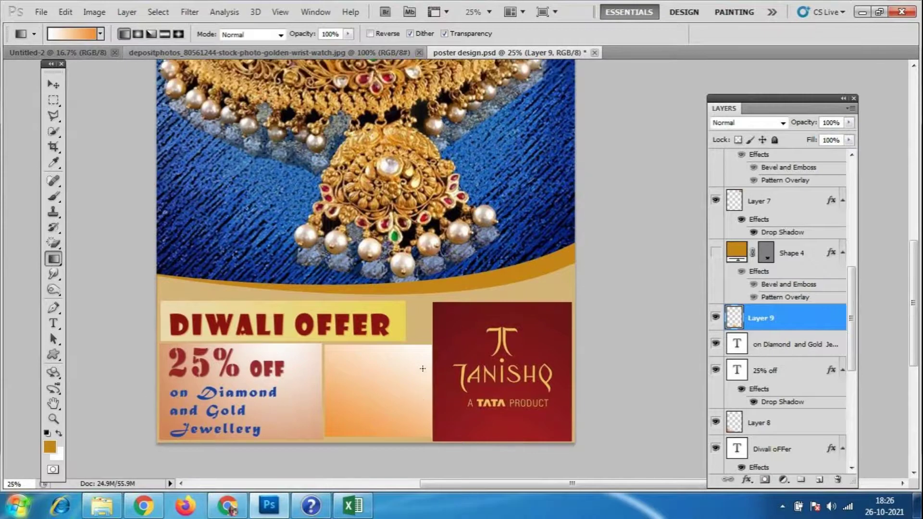
pyautogui.scroll(3, 432, 378)
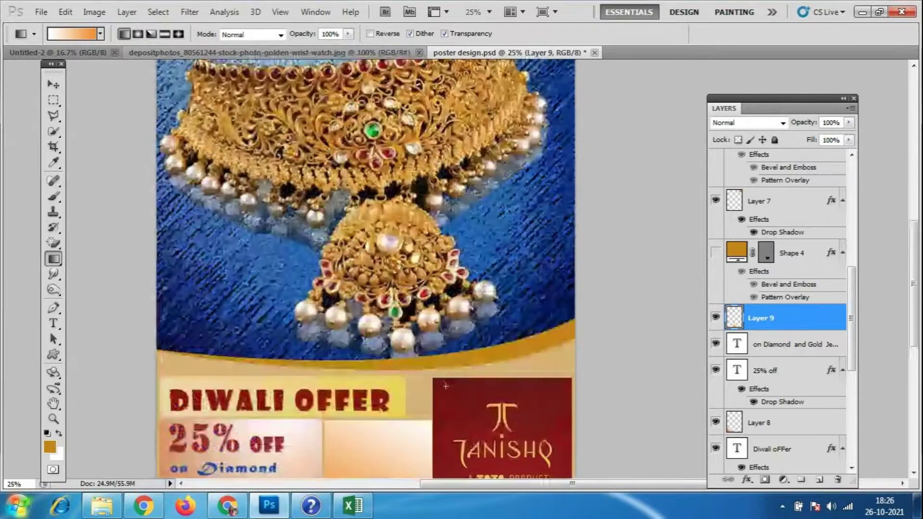
pyautogui.scroll(1, 446, 387)
pyautogui.scroll(-3, 481, 400)
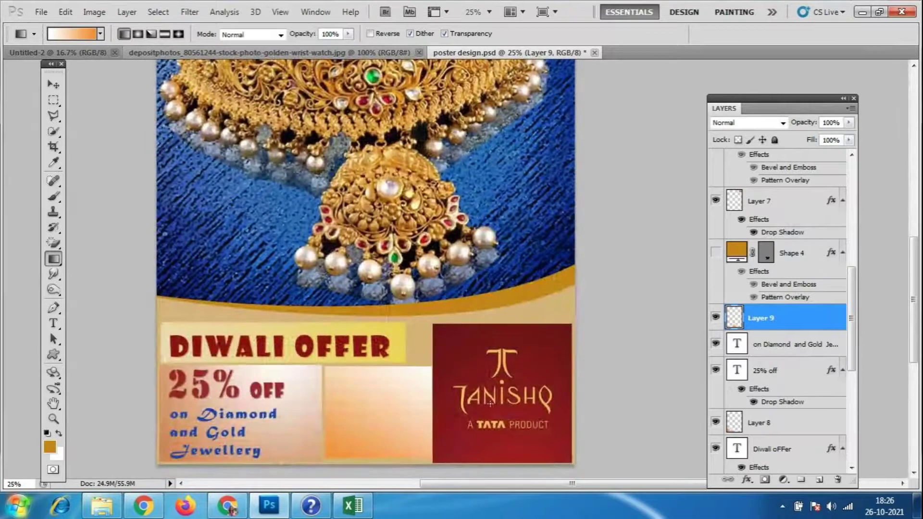
pyautogui.scroll(-1, 484, 381)
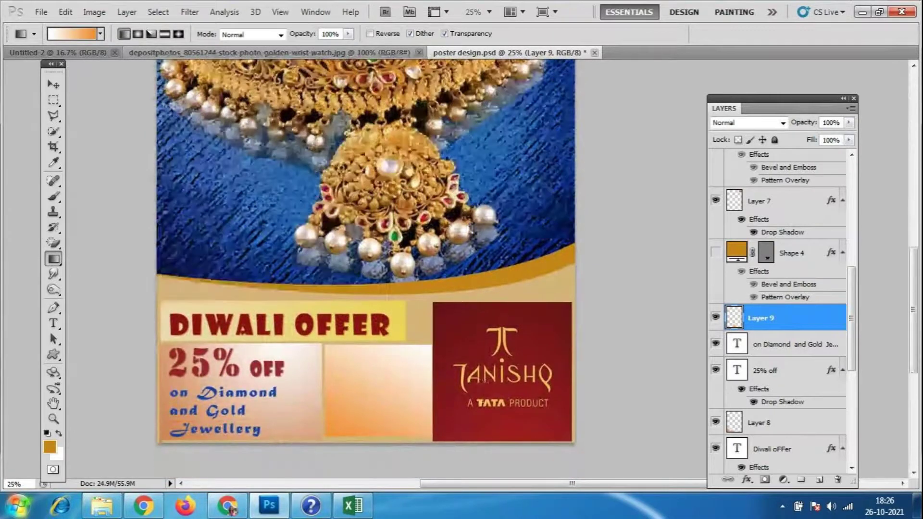
pyautogui.scroll(-1, 483, 380)
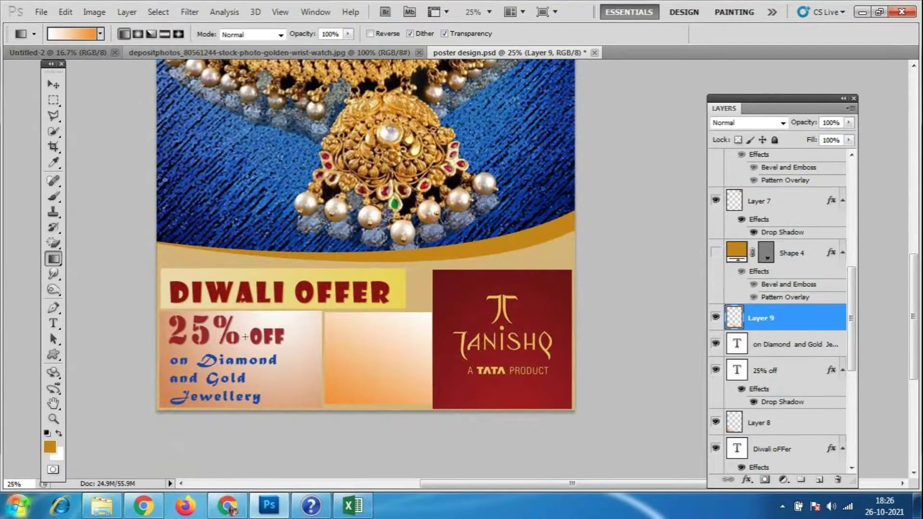
pyautogui.scroll(2, 437, 421)
pyautogui.scroll(4, 437, 420)
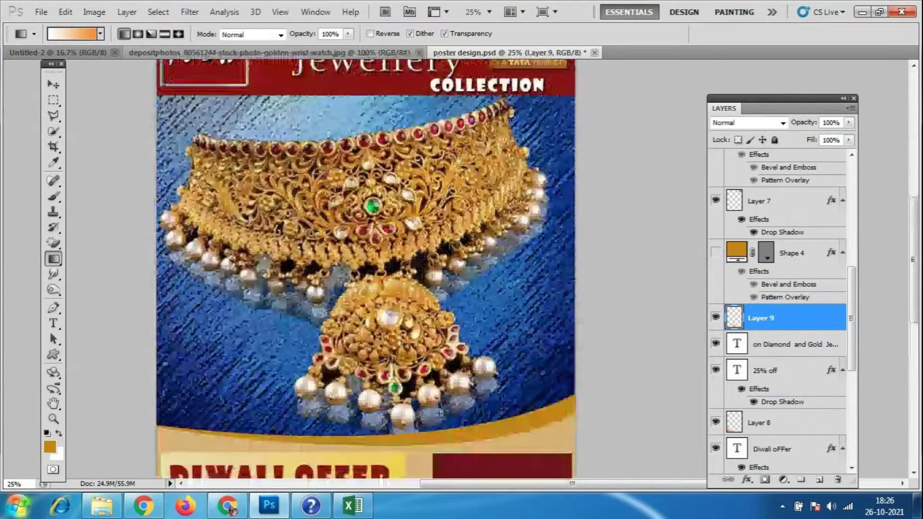
pyautogui.scroll(2, 439, 412)
pyautogui.scroll(-8, 113, 331)
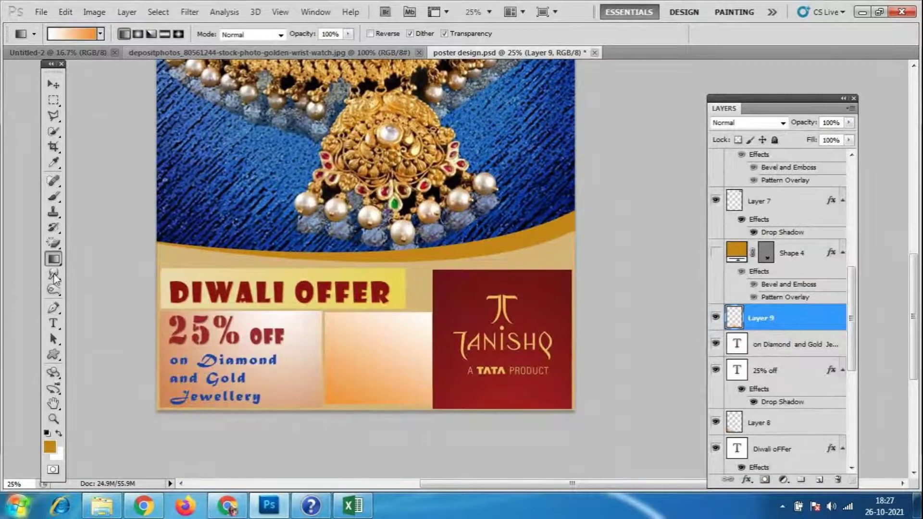
# - Add two-line text 'Limmited' / 'Collectioon' in the orange panel, then bring GoToMeeting forward
pyautogui.click(53, 323)
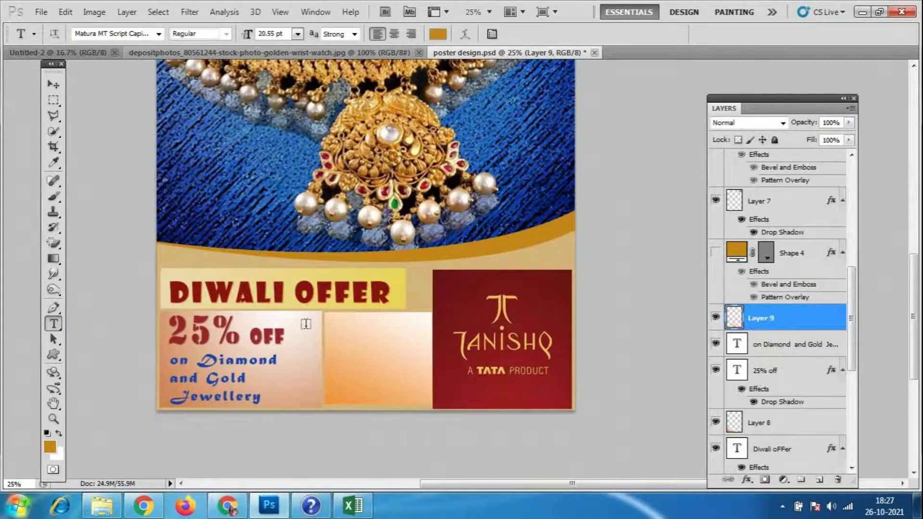
pyautogui.click(344, 352)
pyautogui.write('Limm')
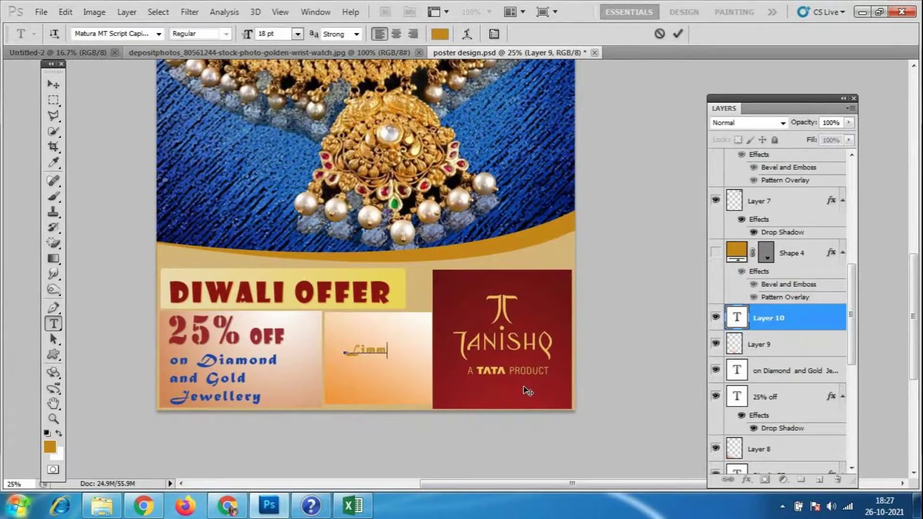
pyautogui.write('it')
pyautogui.write('ed')
pyautogui.press('Return')
pyautogui.write('Collectioons')
pyautogui.hotkey('ctrl', 'Return')
pyautogui.press('v')
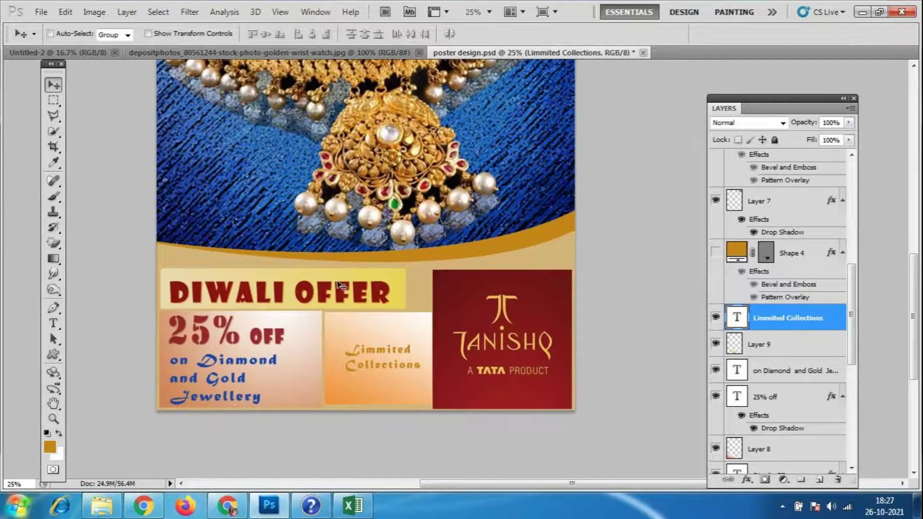
pyautogui.click(231, 510)
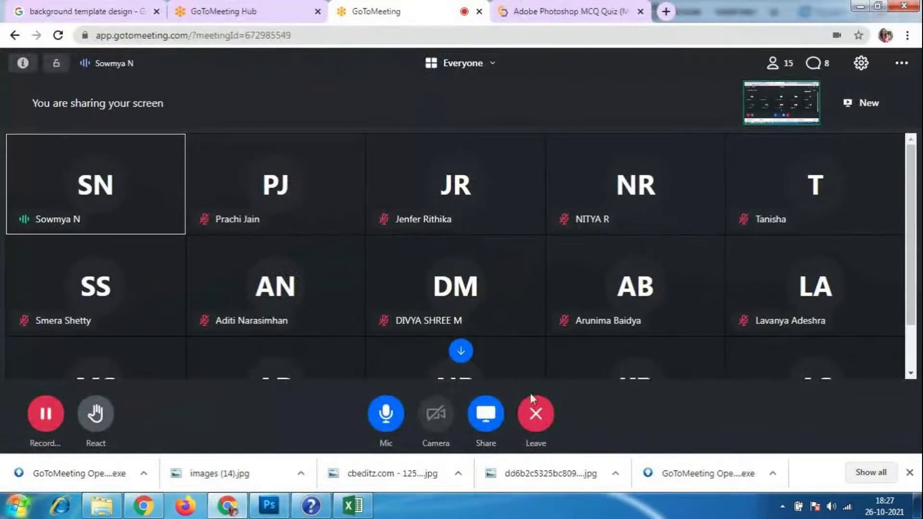
# - Leave the GoToMeeting participant grid and bring the Tanishq poster in Photoshop back to front
pyautogui.click(909, 355)
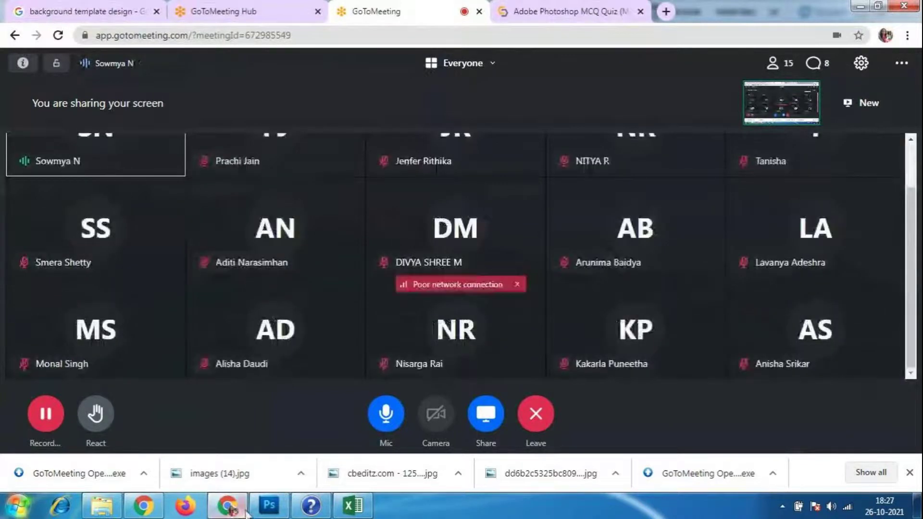
pyautogui.scroll(2, 806, 323)
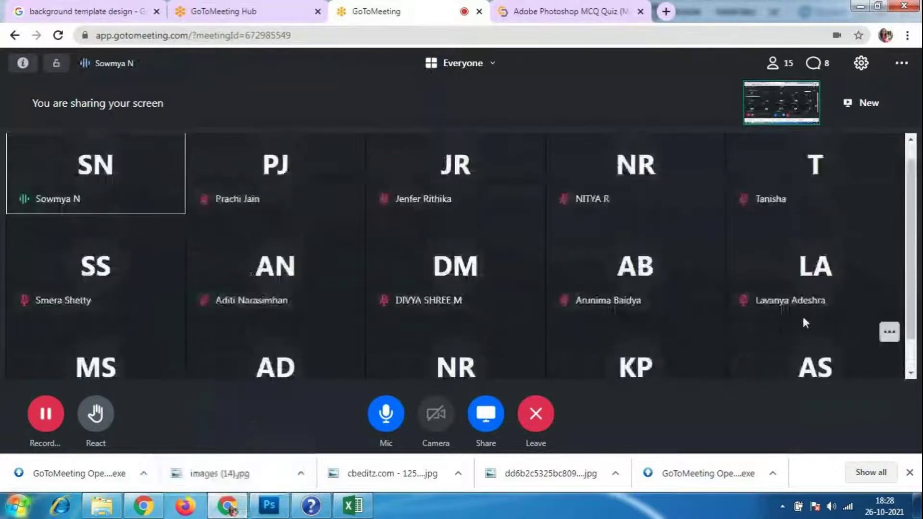
pyautogui.scroll(-2, 805, 322)
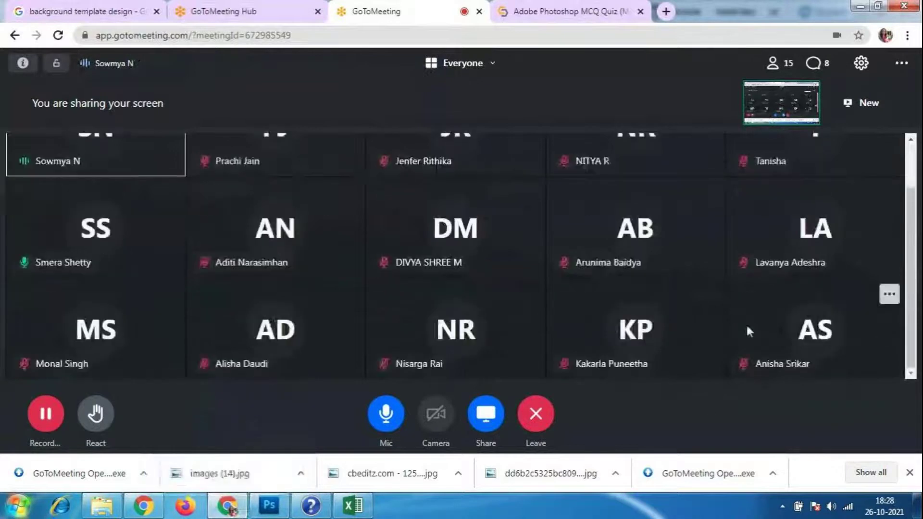
pyautogui.click(270, 507)
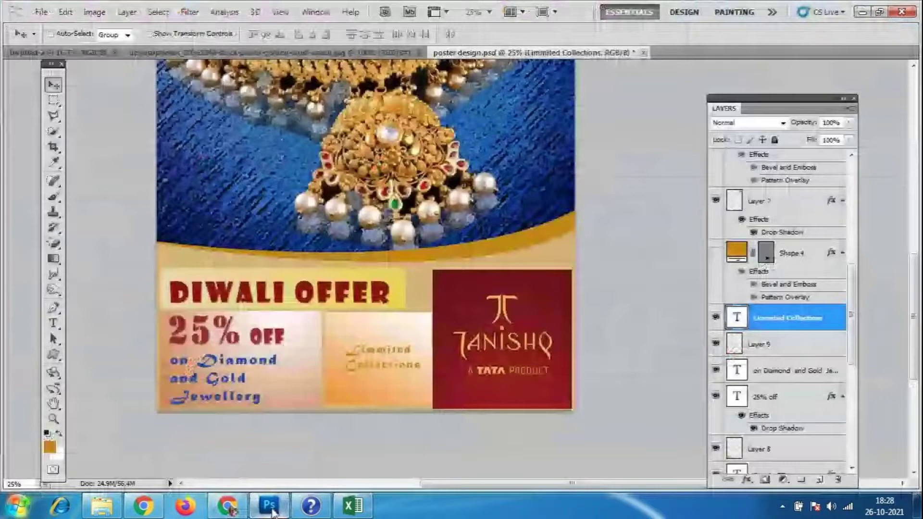
# - Scale up the 'Limmited Collections' text to fill the middle gradient panel
pyautogui.hotkey('ctrl', 't')
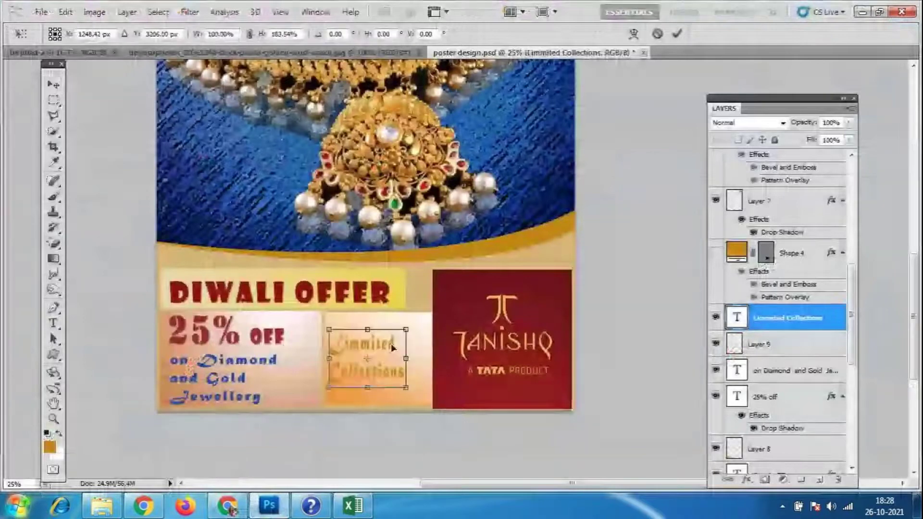
pyautogui.moveTo(391, 344); pyautogui.dragTo(395, 339)
pyautogui.moveTo(410, 383); pyautogui.dragTo(431, 404)
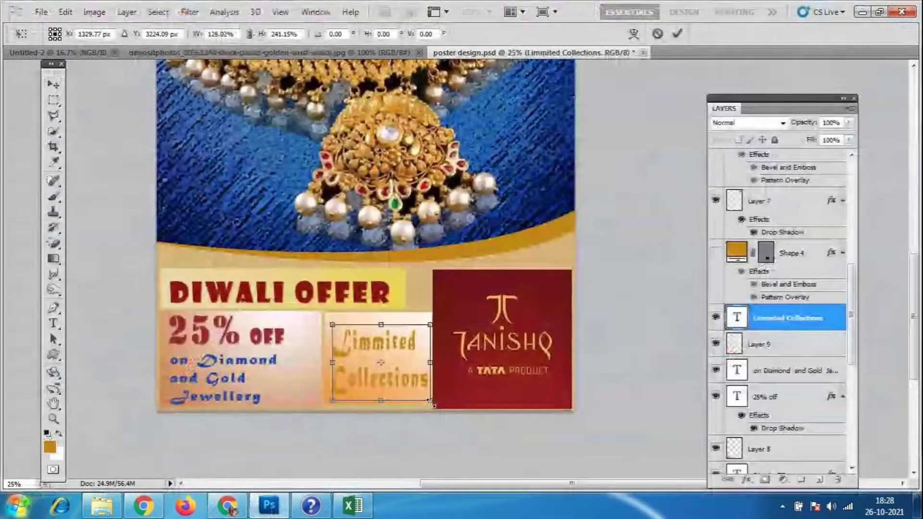
pyautogui.press('Return')
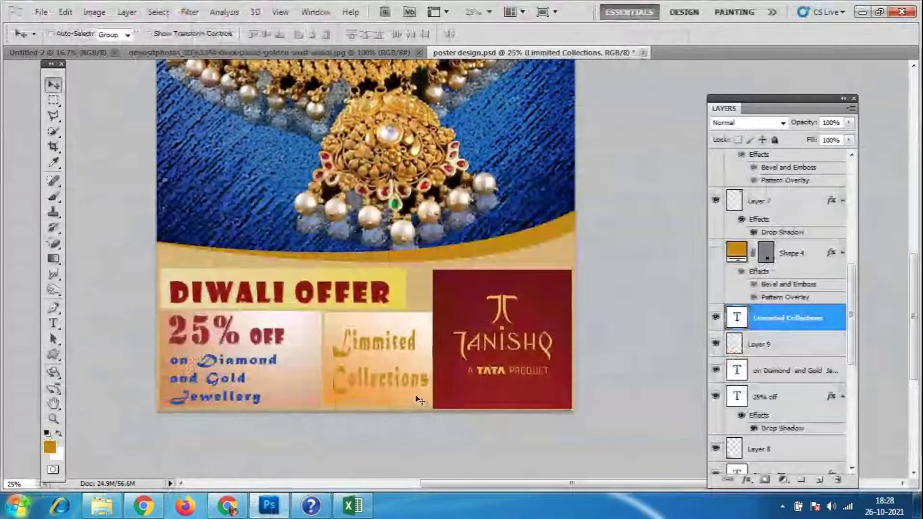
# - Add a drop shadow with 13 px distance to the 'Limmited Collections' text layer
pyautogui.rightClick(779, 318)
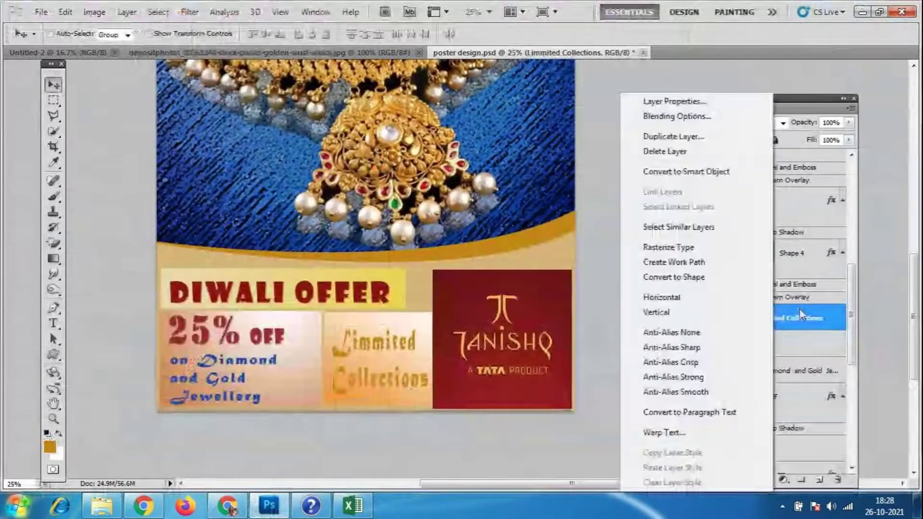
pyautogui.click(705, 118)
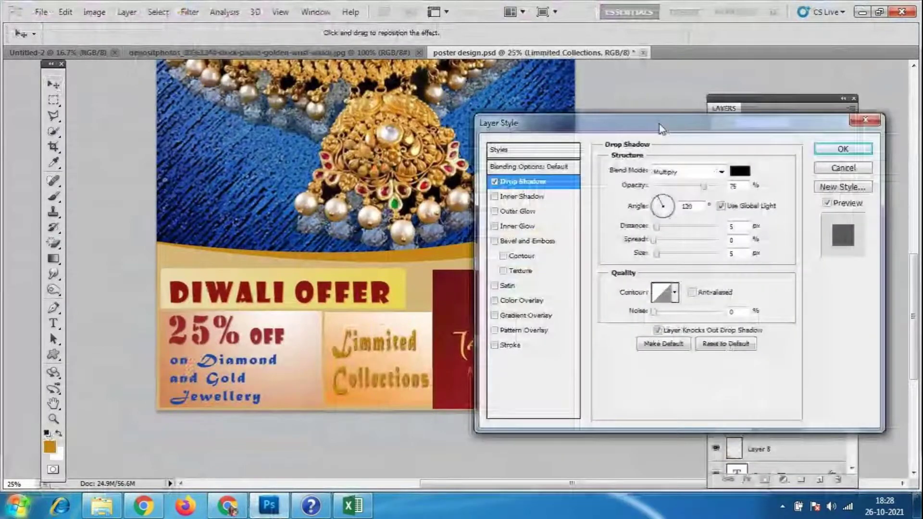
pyautogui.moveTo(659, 127); pyautogui.dragTo(657, 115)
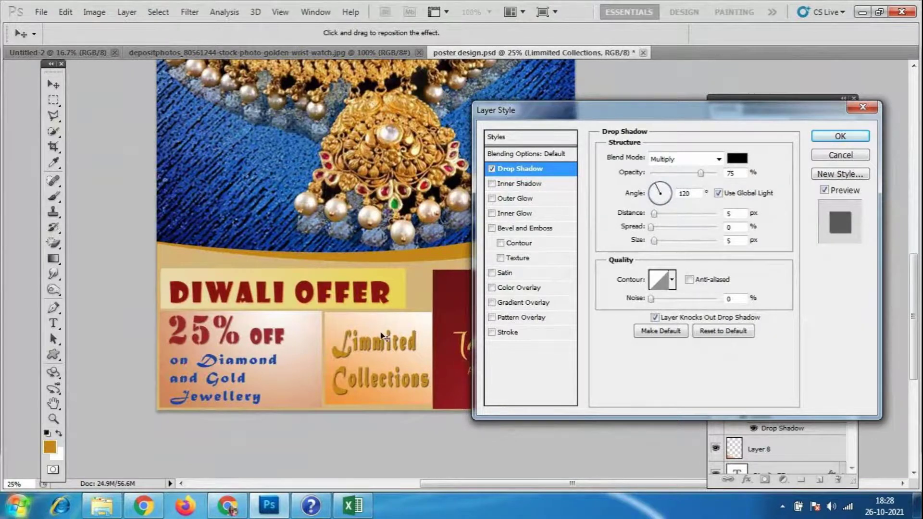
pyautogui.moveTo(654, 214); pyautogui.dragTo(653, 219)
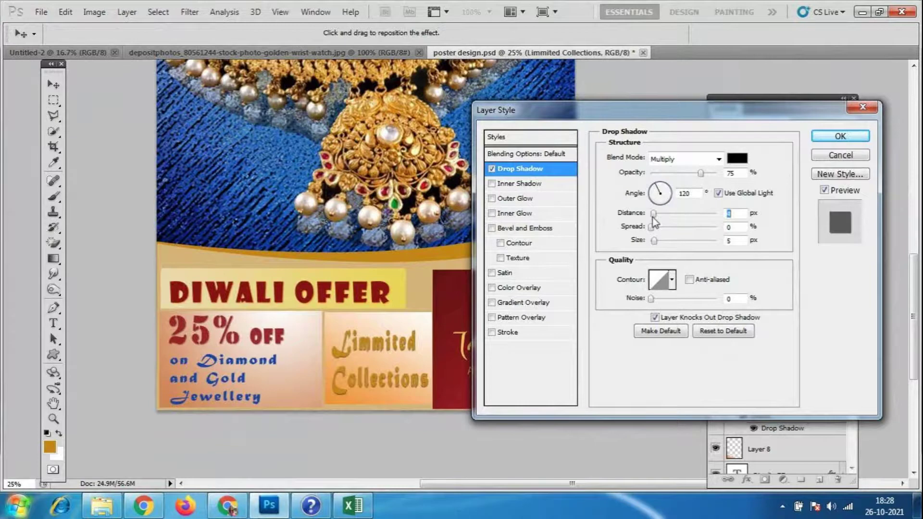
pyautogui.click(839, 137)
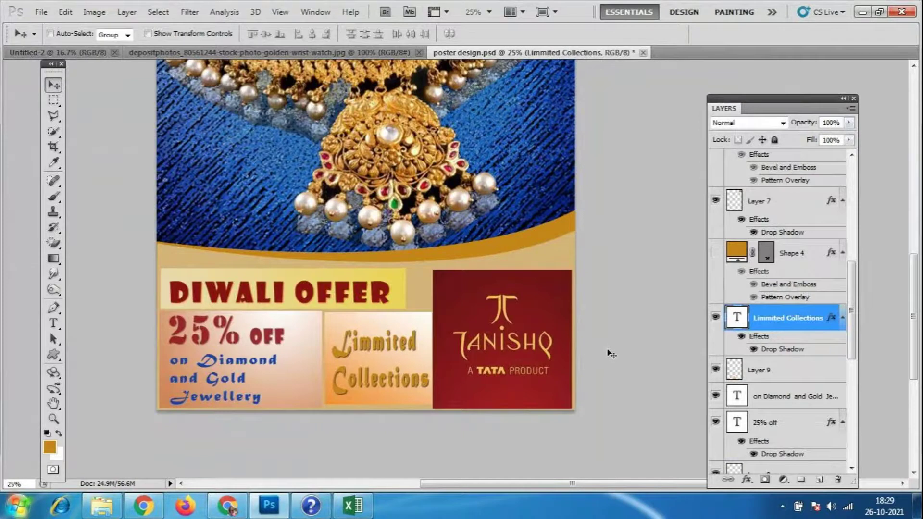
# - Correct the spelling to 'Limited Collections' and move the text slightly higher
pyautogui.doubleClick(746, 319)
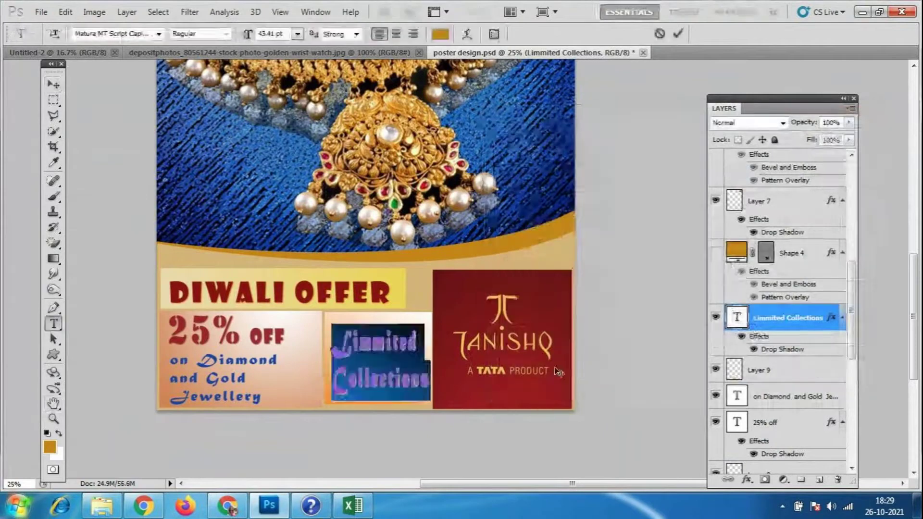
pyautogui.click(383, 343)
pyautogui.press('BackSpace')
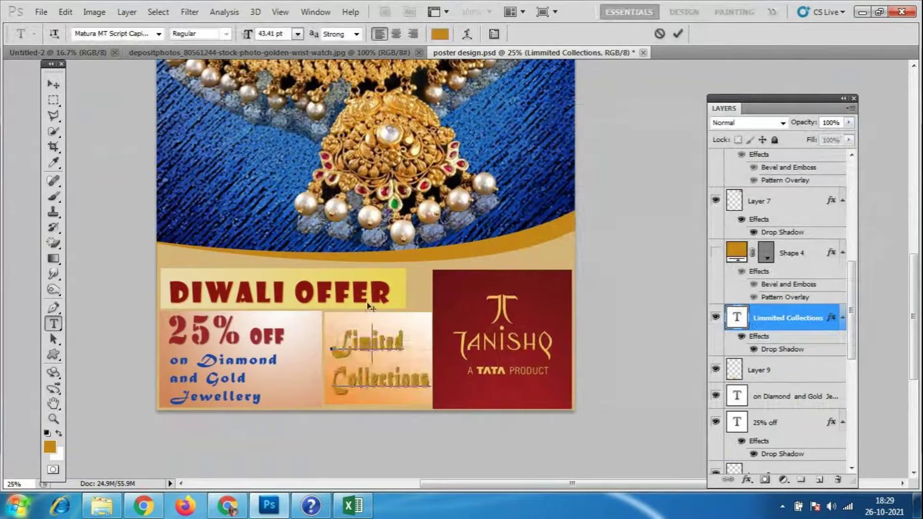
pyautogui.click(54, 85)
pyautogui.moveTo(383, 345); pyautogui.dragTo(383, 340)
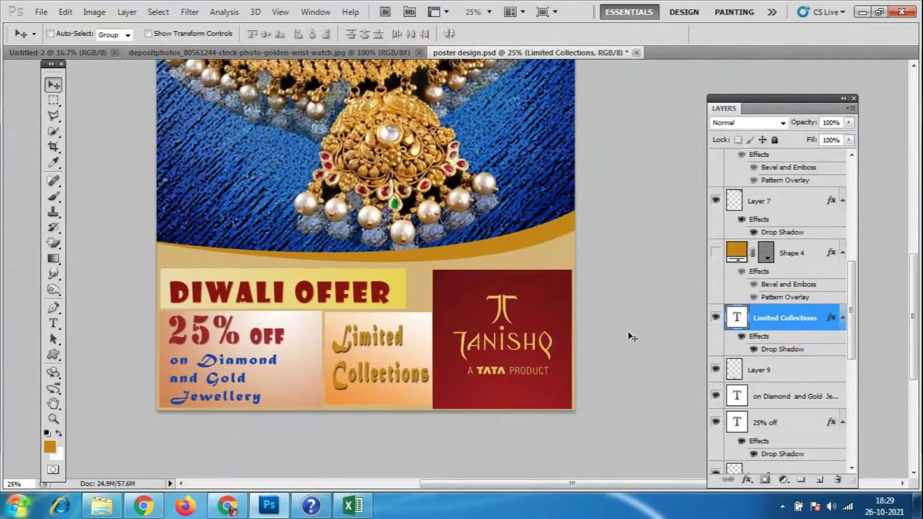
# - Narrow the 'Limited Collections' text to about 93% width from both sides
pyautogui.hotkey('ctrl', 't')
pyautogui.hotkey('ctrl', 'r')
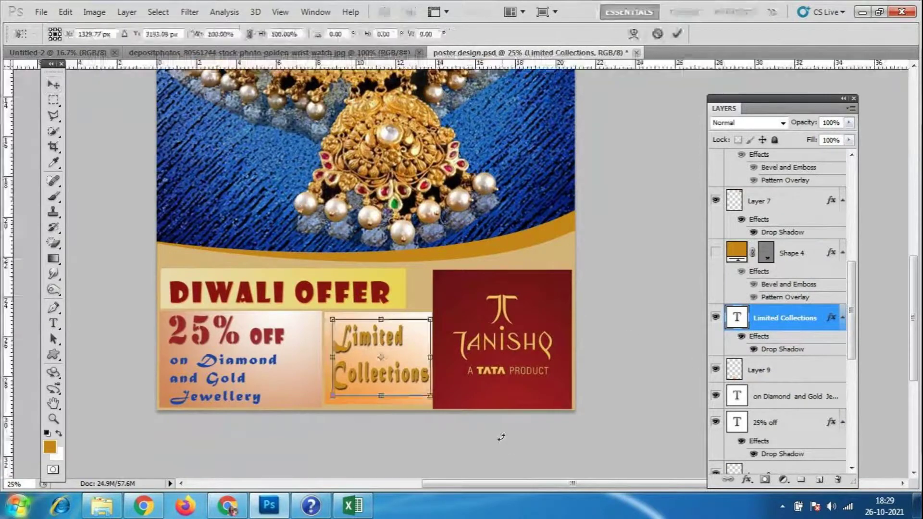
pyautogui.moveTo(430, 357); pyautogui.dragTo(424, 357)
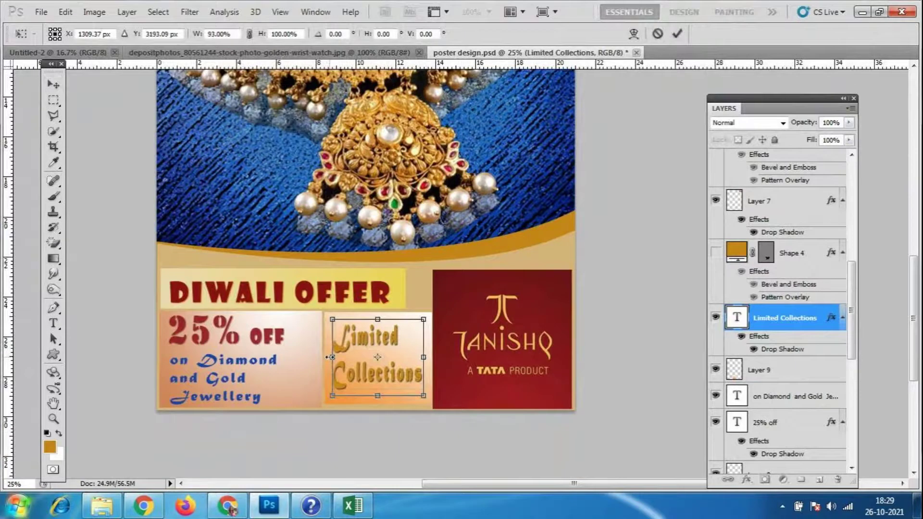
pyautogui.moveTo(331, 357); pyautogui.dragTo(334, 357)
pyautogui.doubleClick(383, 366)
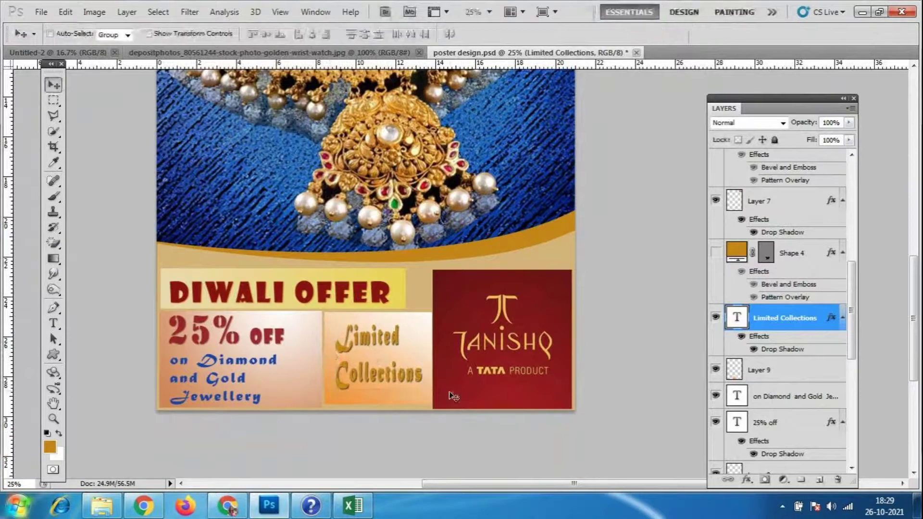
pyautogui.scroll(-1, 452, 375)
pyautogui.scroll(-1, 454, 366)
# - Select Layer 9's panel area and fill it with a pink-red gradient preset
pyautogui.click(741, 371)
pyautogui.click(716, 371)
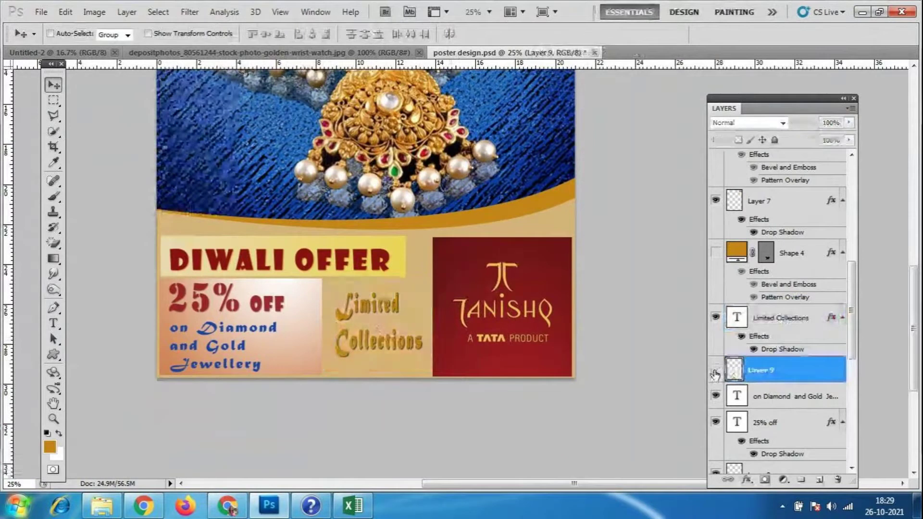
pyautogui.click(715, 372)
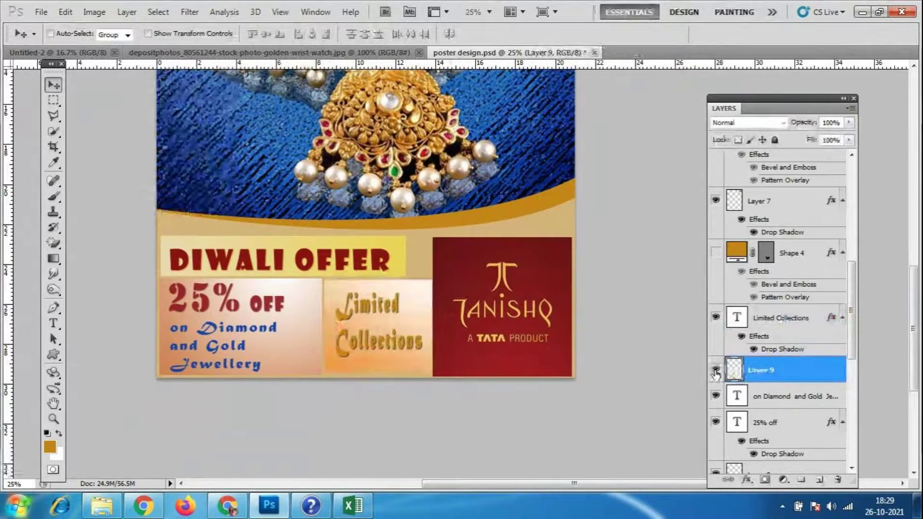
pyautogui.click(53, 258)
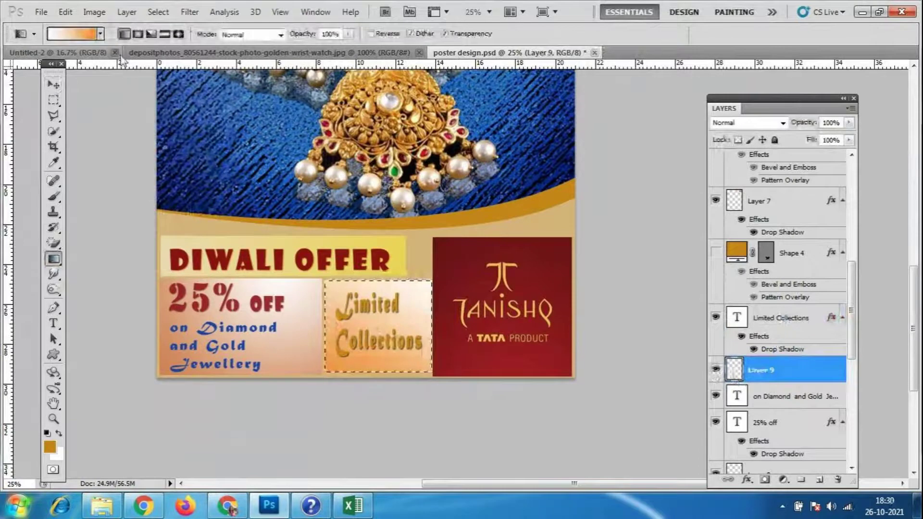
pyautogui.click(101, 33)
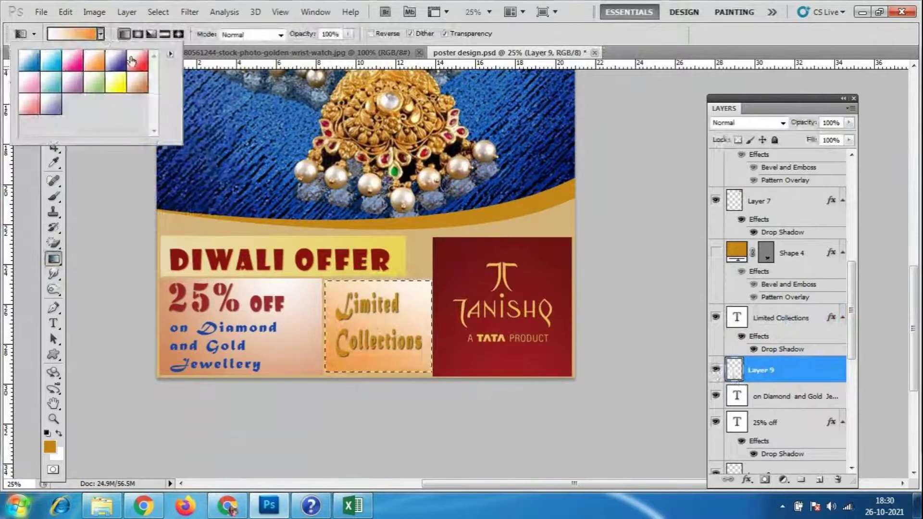
pyautogui.click(138, 83)
pyautogui.click(29, 103)
pyautogui.click(320, 283)
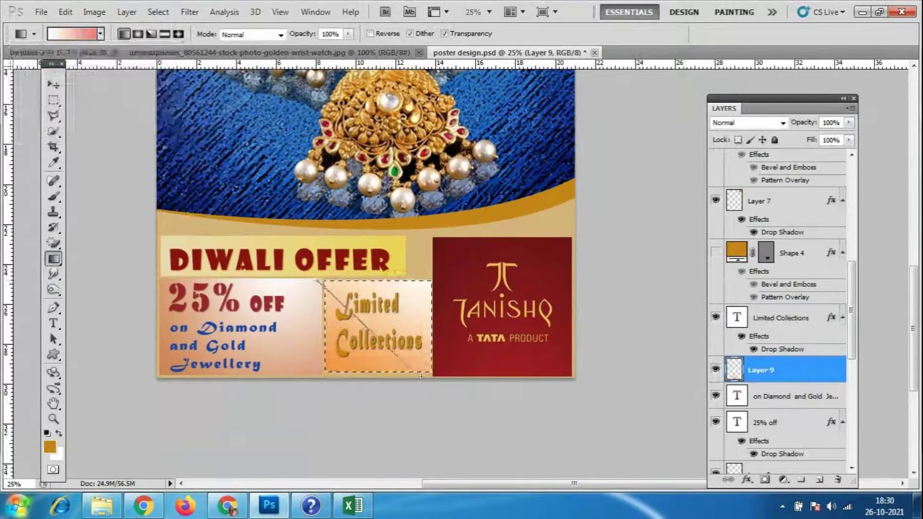
pyautogui.moveTo(320, 283); pyautogui.dragTo(375, 370)
pyautogui.moveTo(365, 284); pyautogui.dragTo(359, 444)
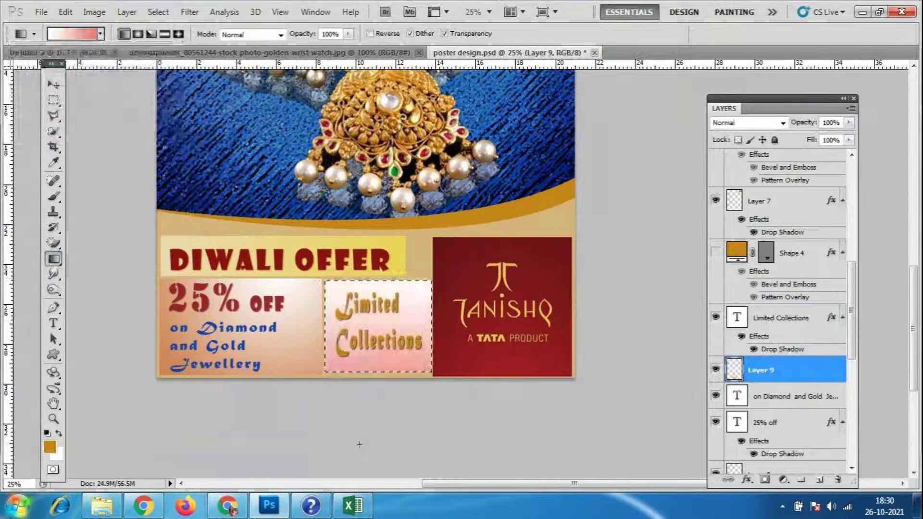
# - Refill the Limited Collections panel with the Blue preset gradient
pyautogui.click(88, 38)
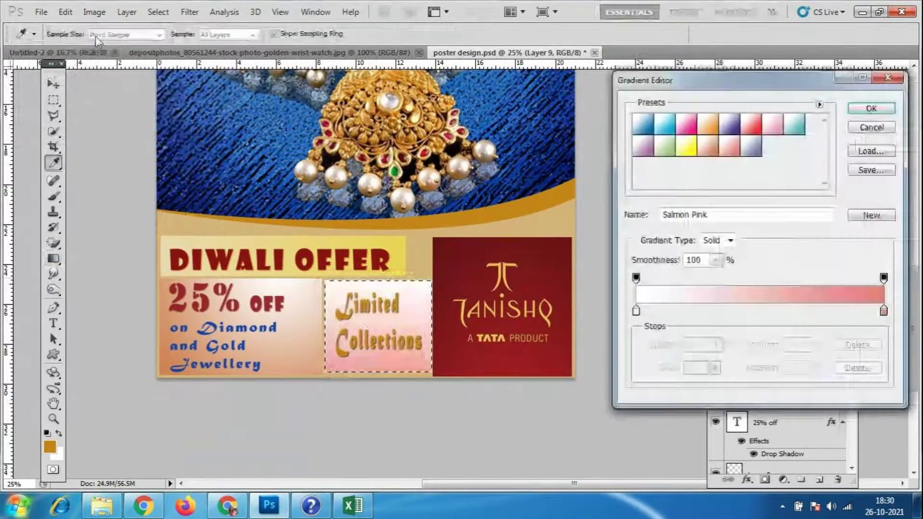
pyautogui.click(664, 124)
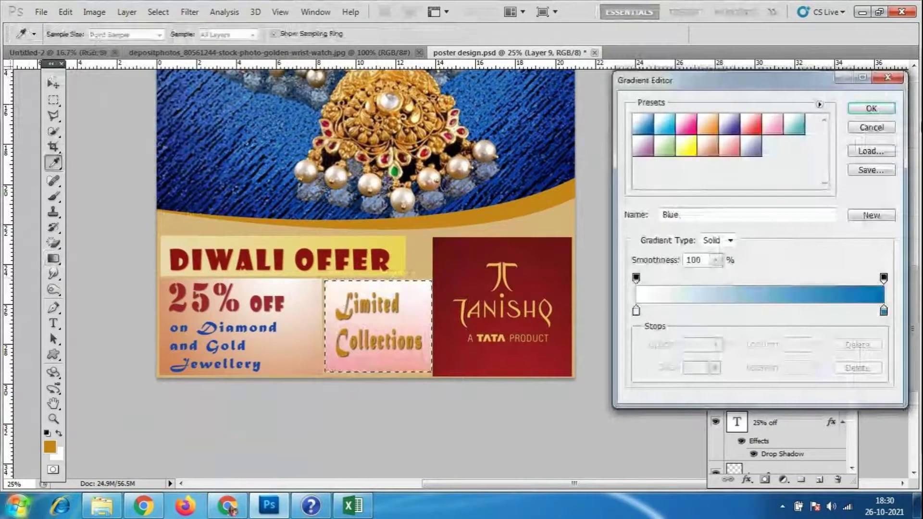
pyautogui.click(882, 111)
pyautogui.moveTo(370, 283); pyautogui.dragTo(378, 454)
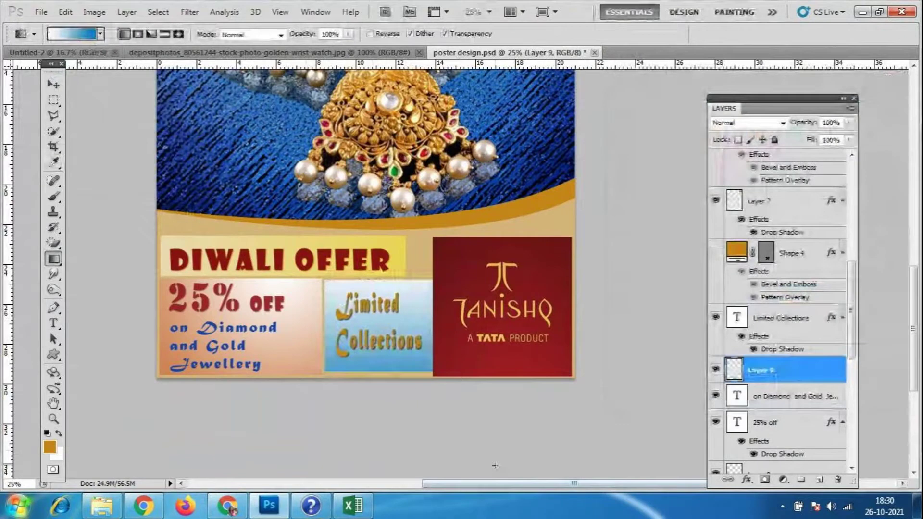
pyautogui.rightClick(791, 377)
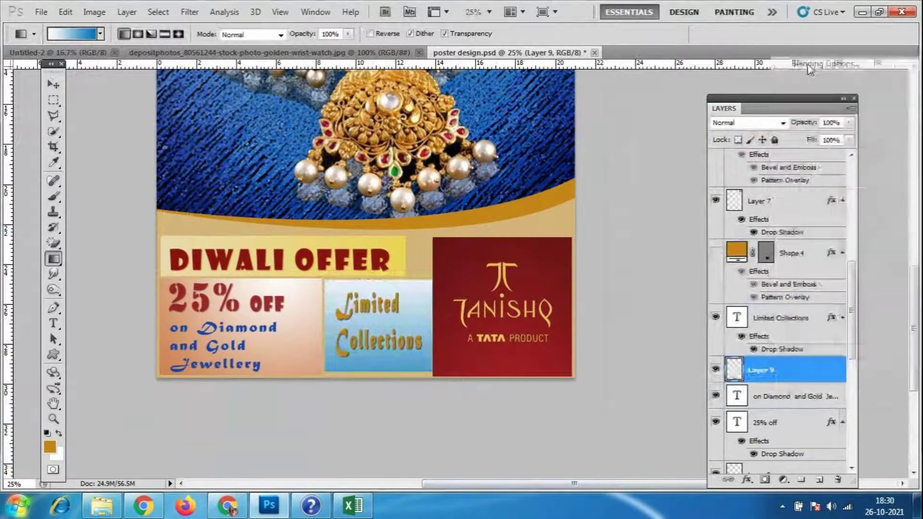
# - Give Layer 9's panel a thin, faint black stroke alongside its drop shadow
pyautogui.click(532, 172)
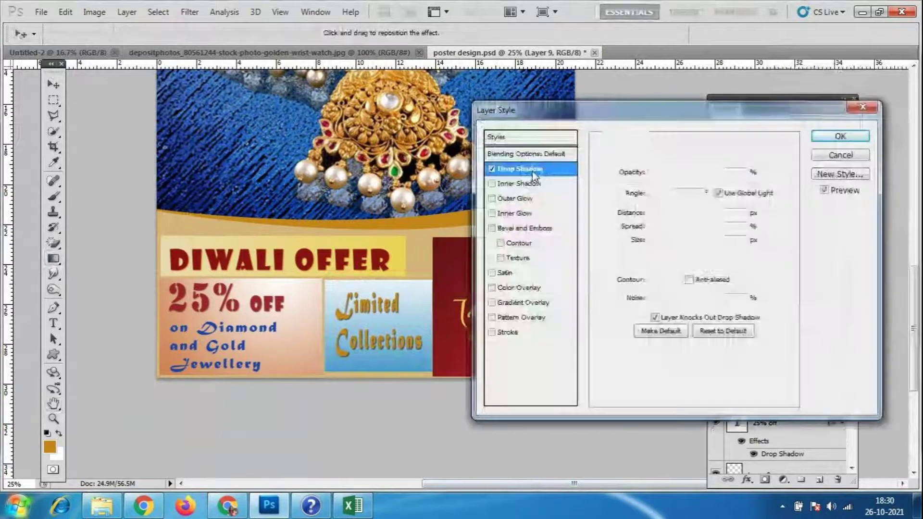
pyautogui.click(507, 332)
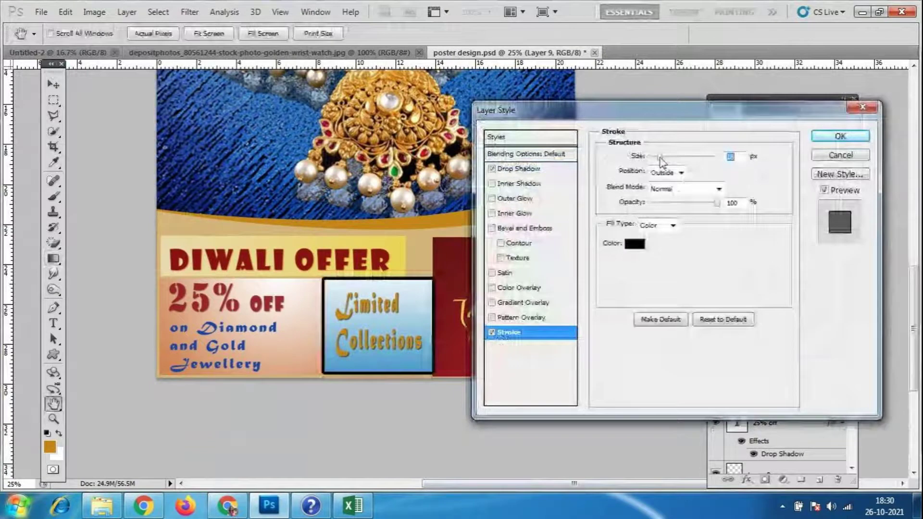
pyautogui.moveTo(660, 158); pyautogui.dragTo(660, 160)
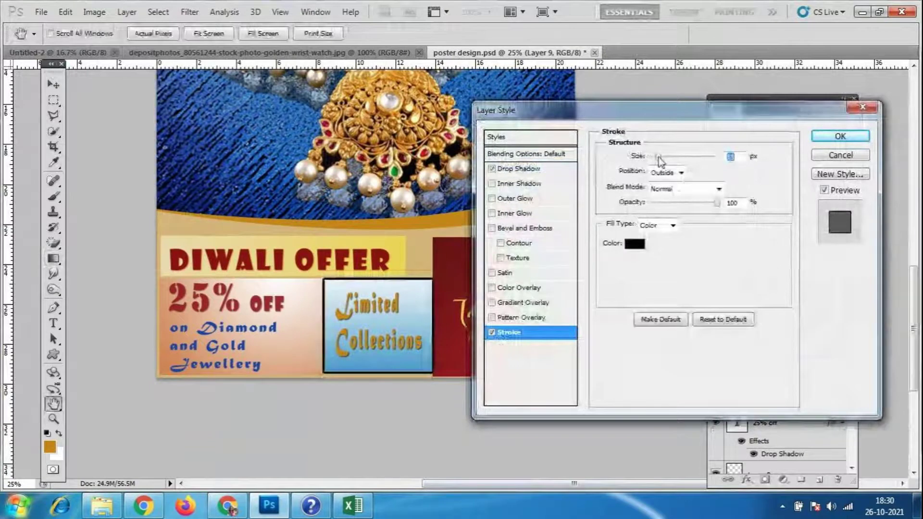
pyautogui.moveTo(706, 204); pyautogui.dragTo(685, 204)
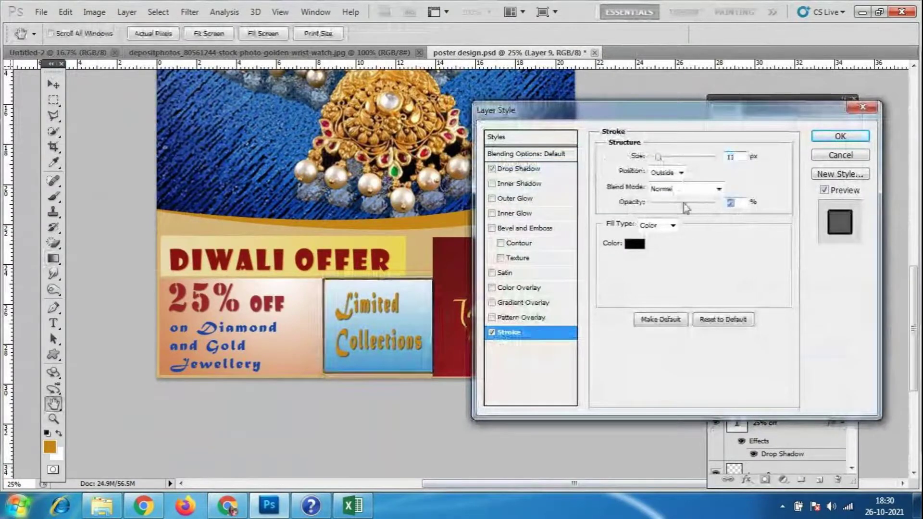
pyautogui.press('Return')
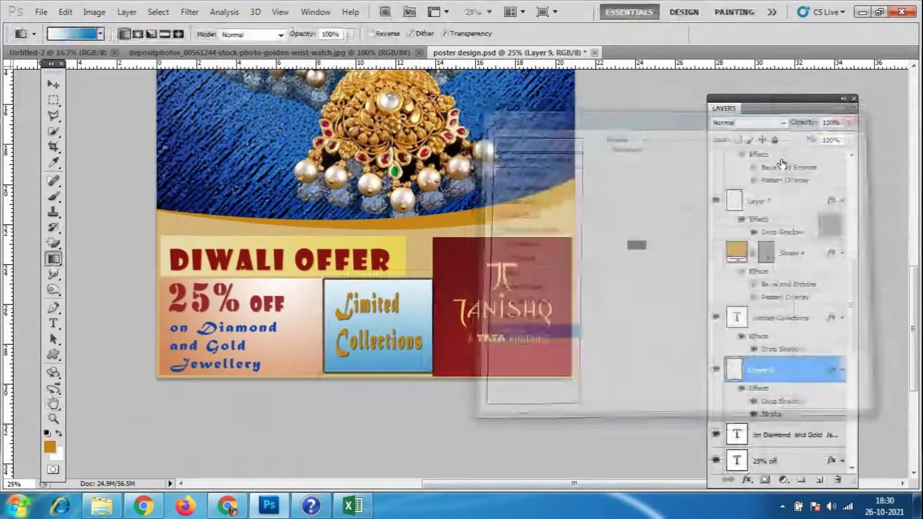
pyautogui.hotkey('ctrl', 't')
# - Shrink the Limited Collections panel slightly from its bottom and right edges, then nudge it left
pyautogui.moveTo(379, 373); pyautogui.dragTo(378, 368)
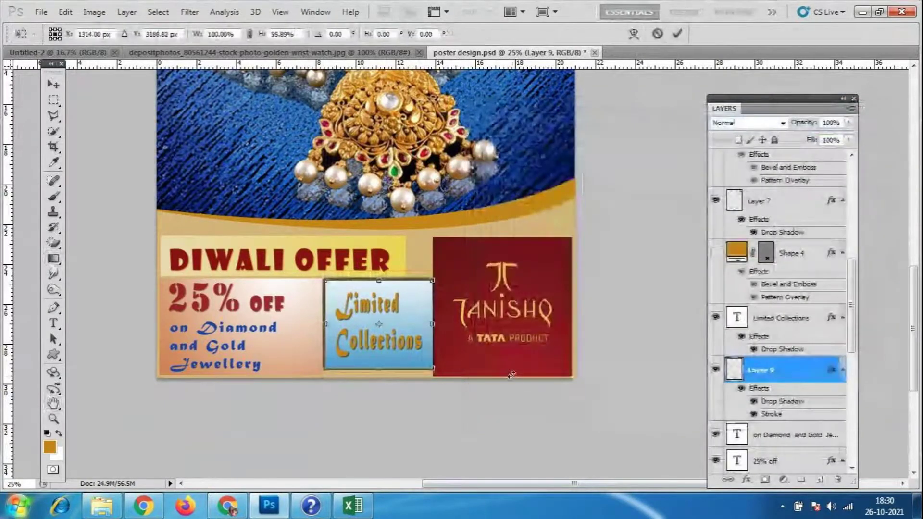
pyautogui.moveTo(433, 324); pyautogui.dragTo(426, 330)
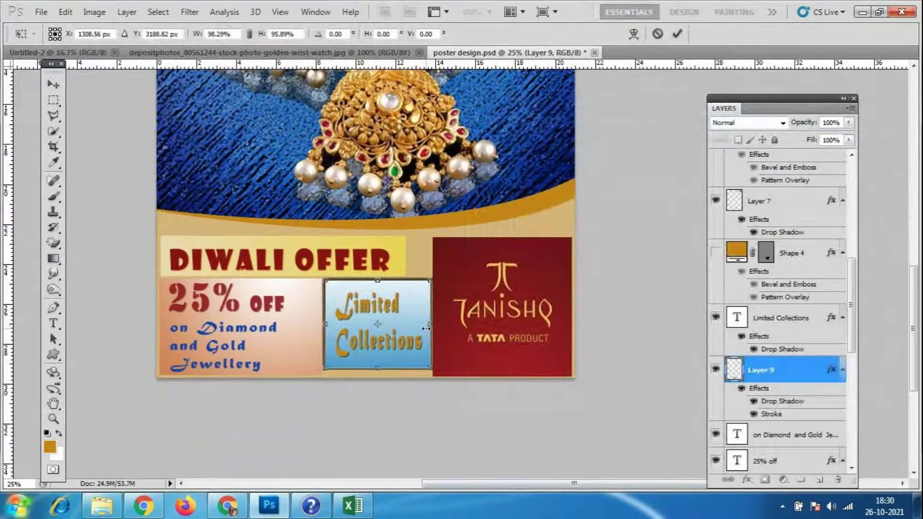
pyautogui.press('Return')
pyautogui.press('g')
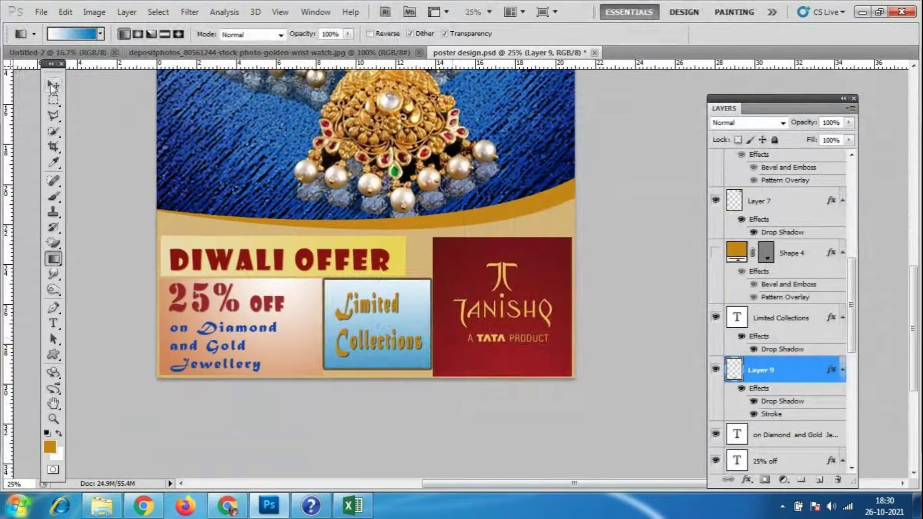
pyautogui.click(53, 86)
pyautogui.press('Left')
pyautogui.press('Left')
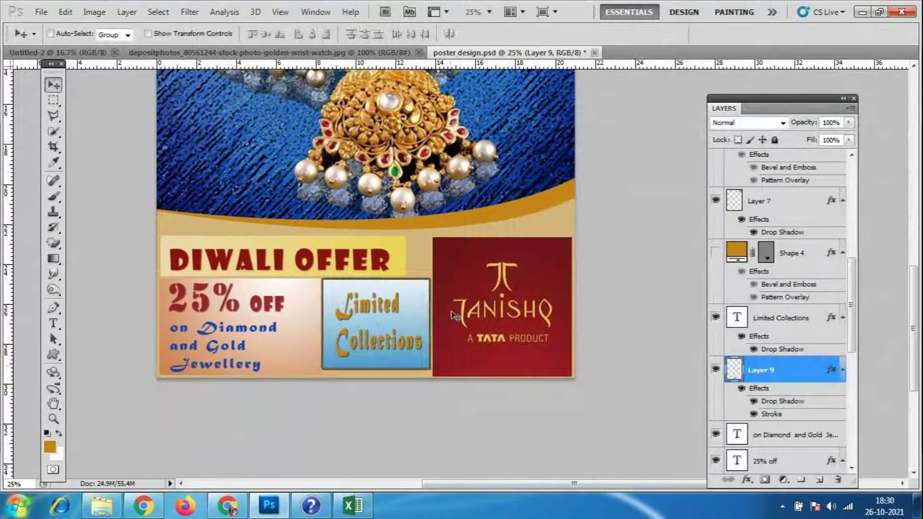
pyautogui.scroll(-3, 784, 284)
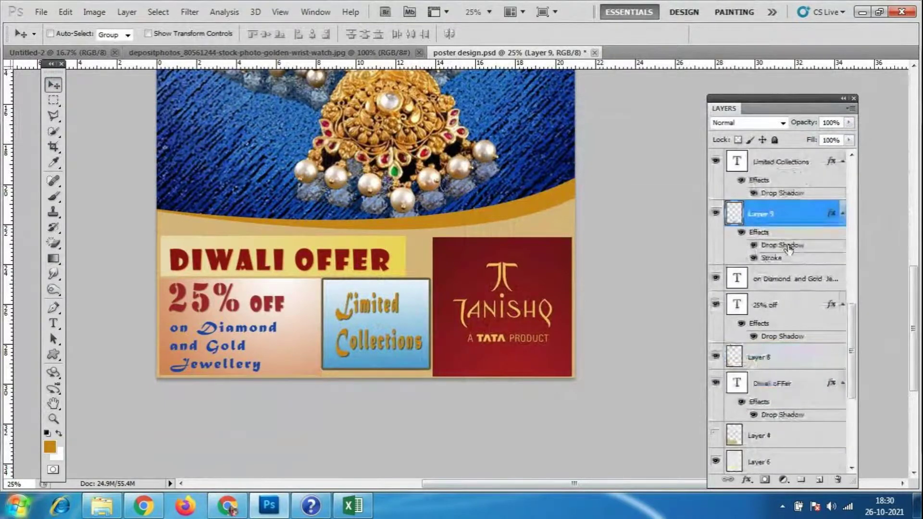
# - Open the Diwali oFFer text layer's blending options and dismiss them unchanged
pyautogui.click(783, 384)
pyautogui.rightClick(784, 384)
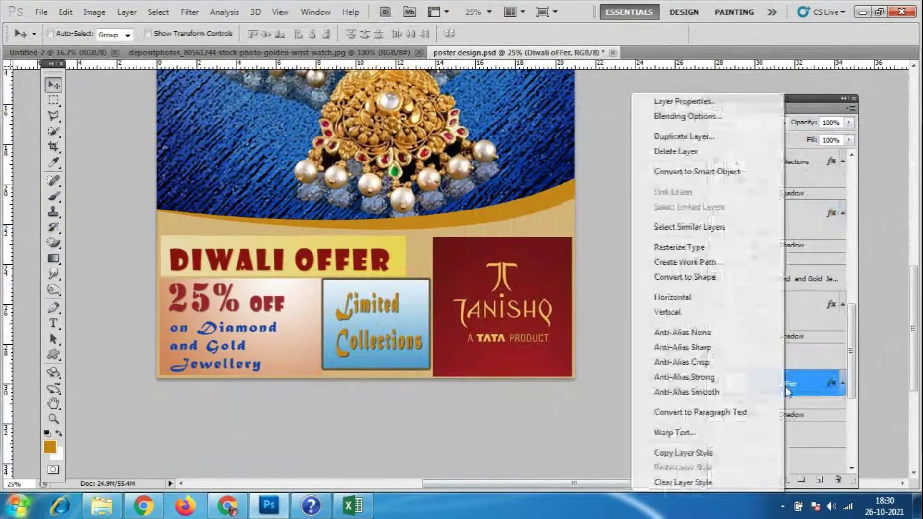
pyautogui.click(685, 118)
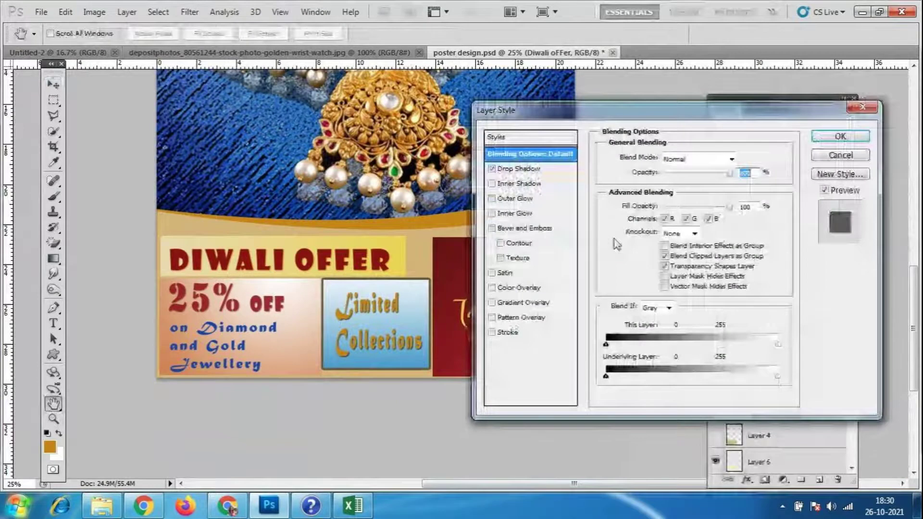
pyautogui.press('Escape')
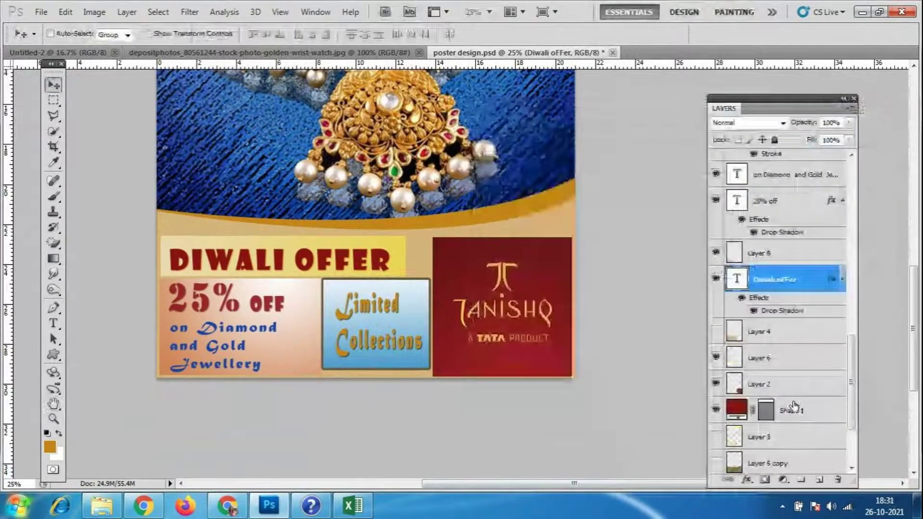
# - Give the DIWALI OFFER banner layer a 4 px black stroke at about 37% opacity
pyautogui.click(778, 358)
pyautogui.doubleClick(778, 368)
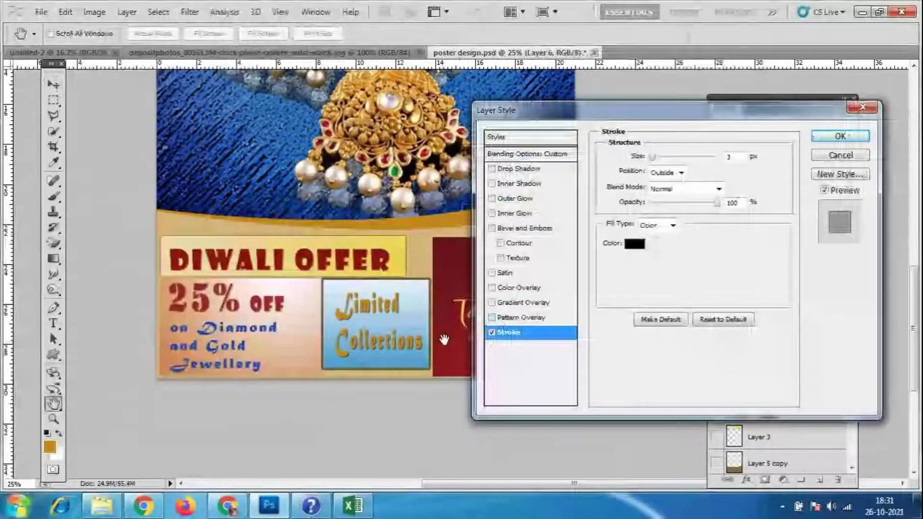
pyautogui.moveTo(653, 157); pyautogui.dragTo(652, 159)
pyautogui.click(686, 202)
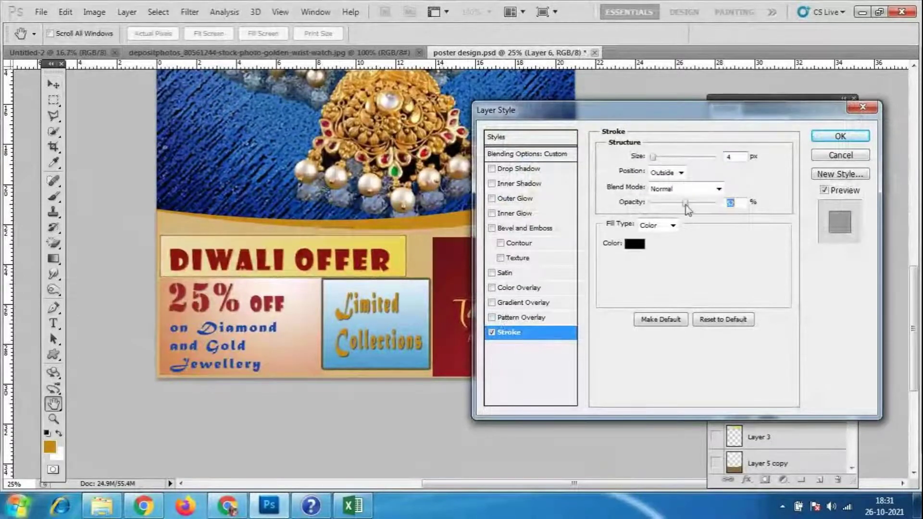
pyautogui.moveTo(688, 209)
pyautogui.mouseDown()
pyautogui.moveTo(678, 210)
pyautogui.moveTo(693, 207)
pyautogui.mouseUp()
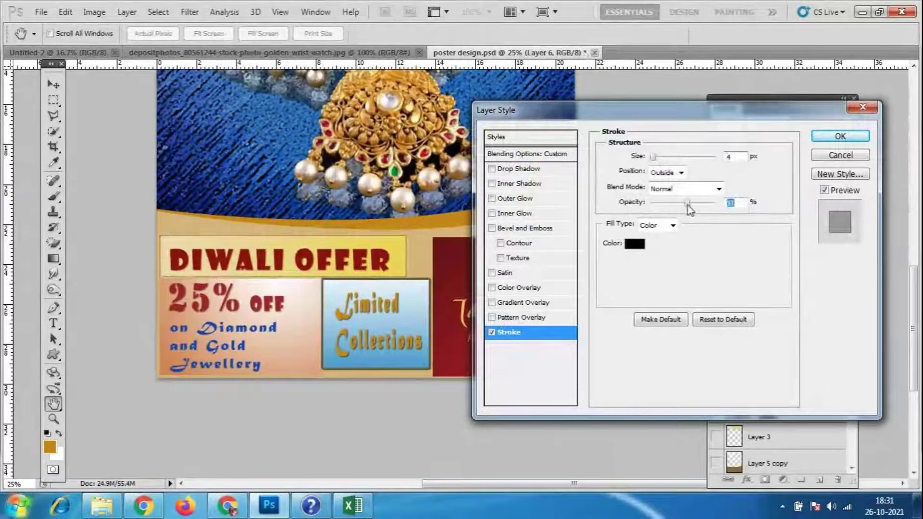
pyautogui.click(852, 137)
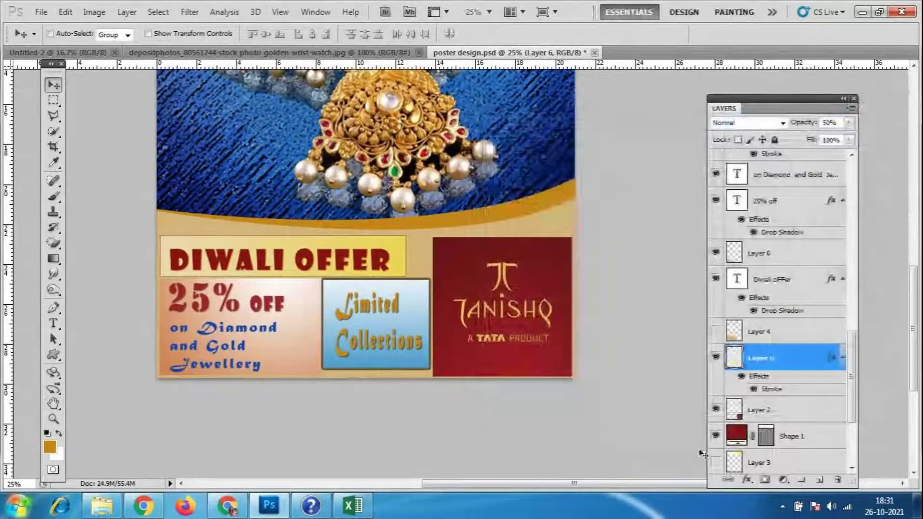
pyautogui.click(769, 410)
pyautogui.click(716, 409)
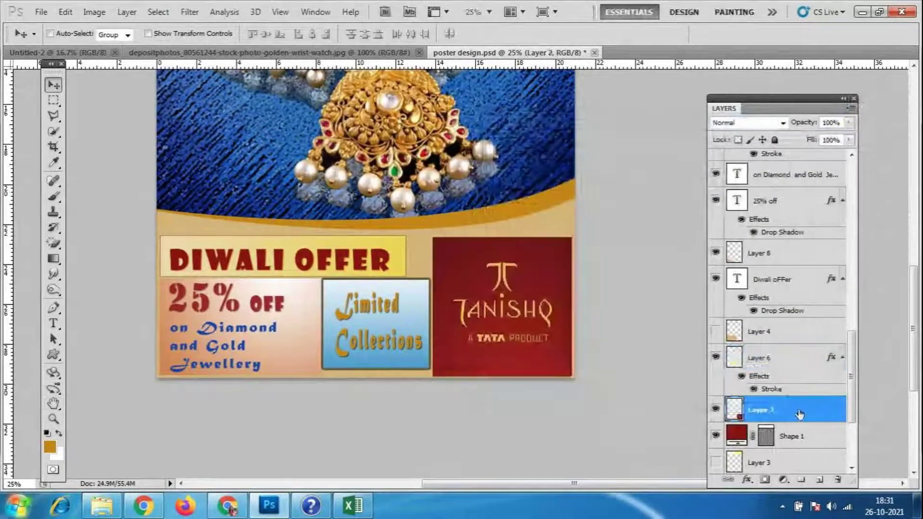
pyautogui.scroll(-5, 793, 382)
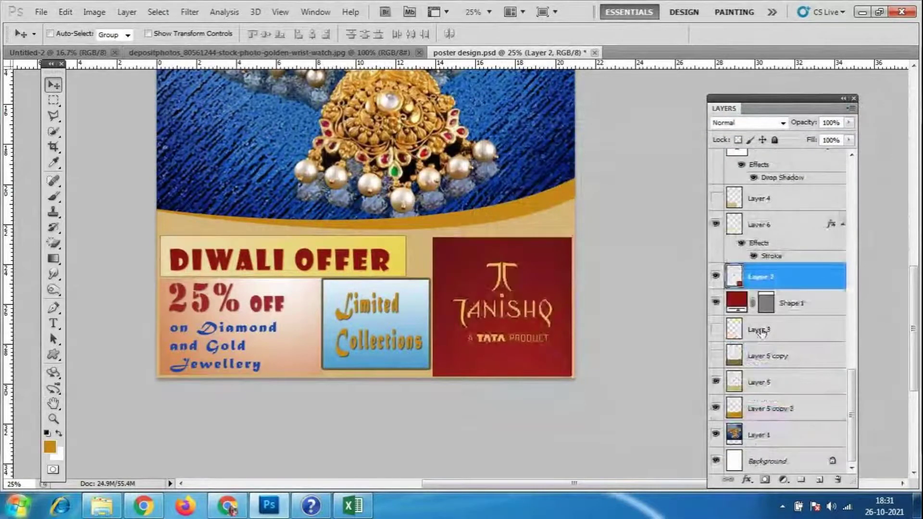
pyautogui.click(778, 360)
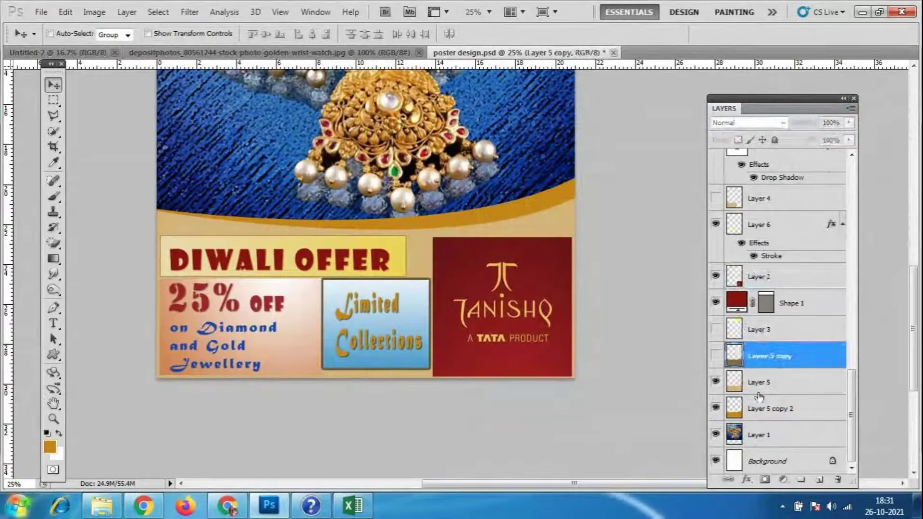
pyautogui.click(767, 408)
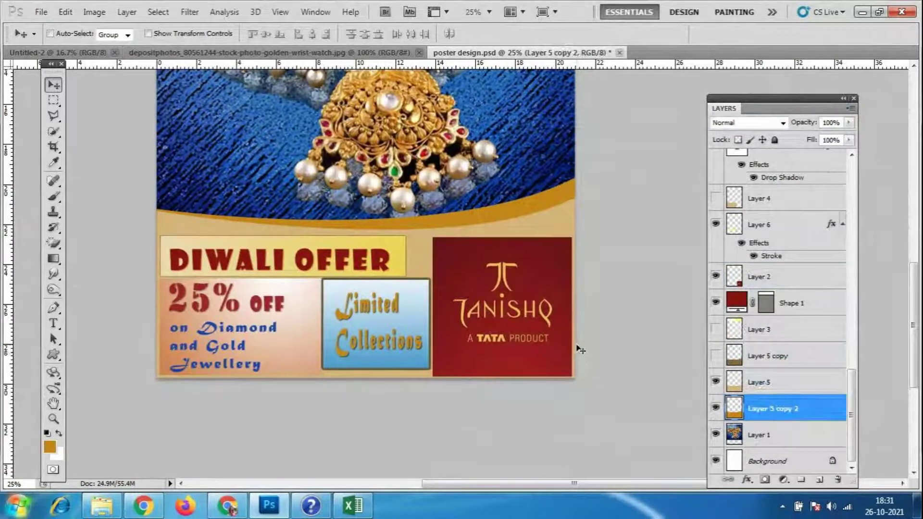
pyautogui.scroll(1, 581, 349)
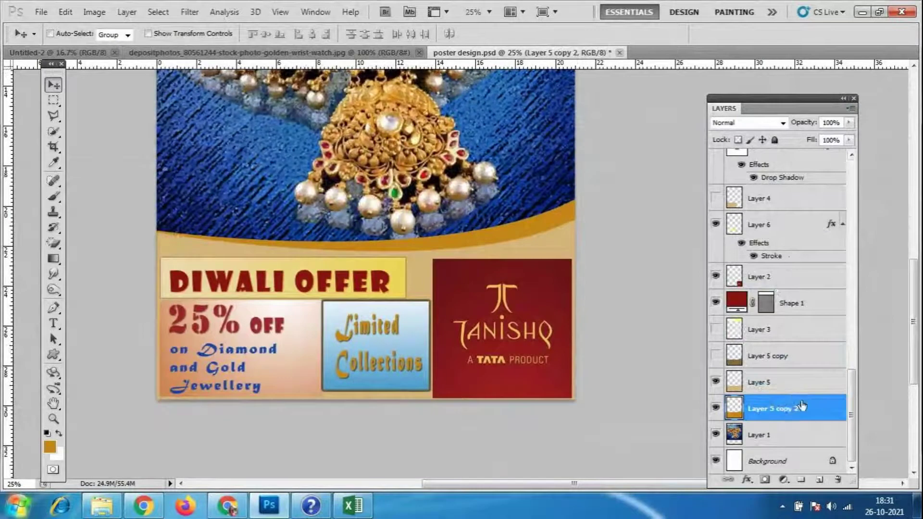
pyautogui.scroll(5, 790, 411)
pyautogui.click(771, 276)
pyautogui.click(779, 332)
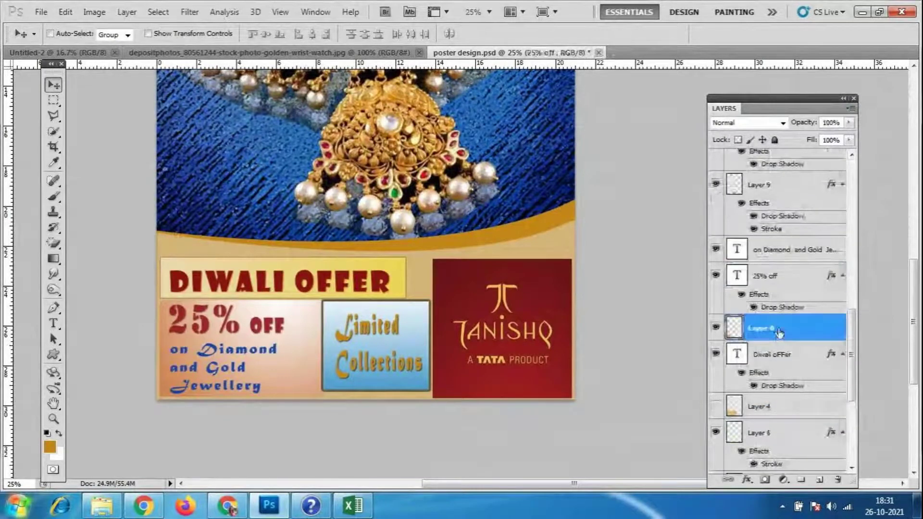
pyautogui.click(716, 328)
pyautogui.click(716, 328)
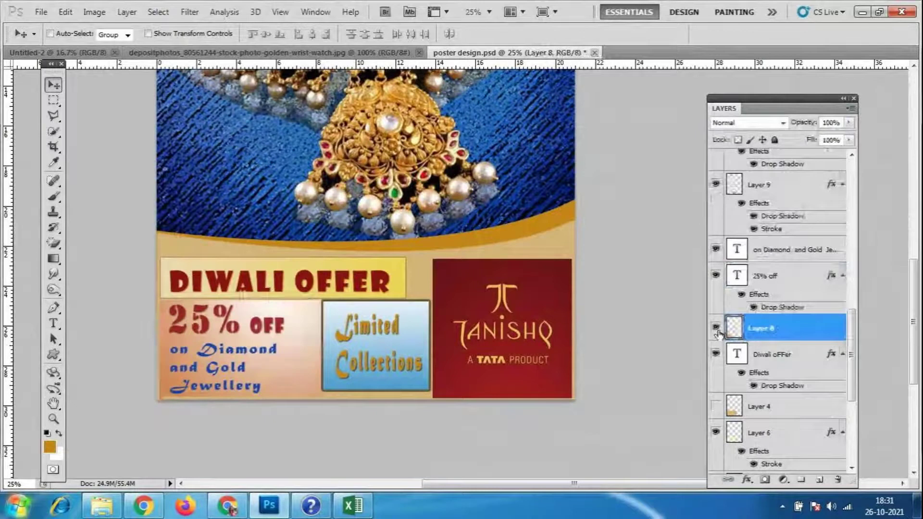
pyautogui.rightClick(789, 332)
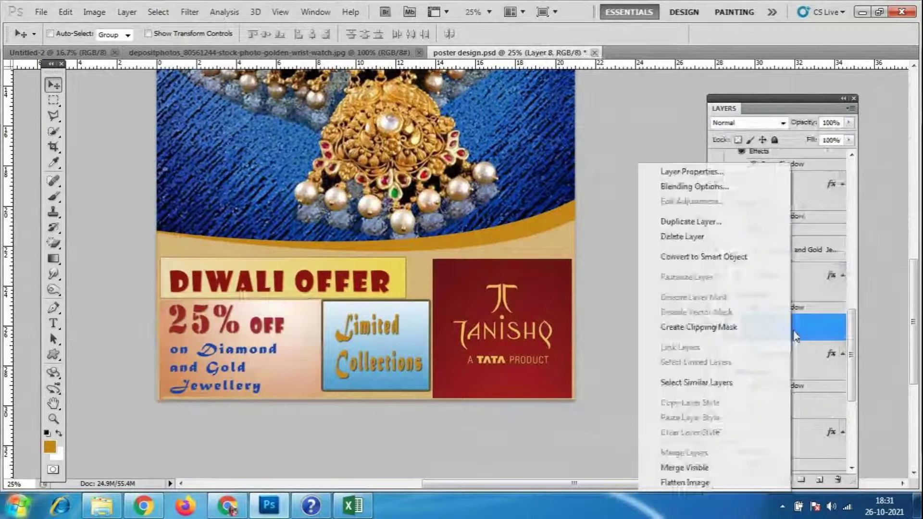
# - Give Layer 8's 25% OFF panel a thin mauve stroke sampled from the poster, then narrow its right edge
pyautogui.click(693, 187)
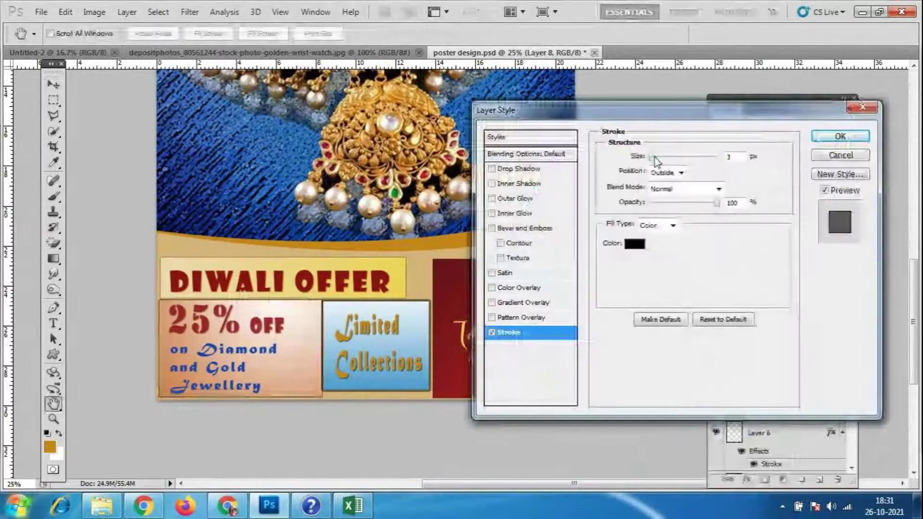
pyautogui.moveTo(653, 158); pyautogui.dragTo(657, 157)
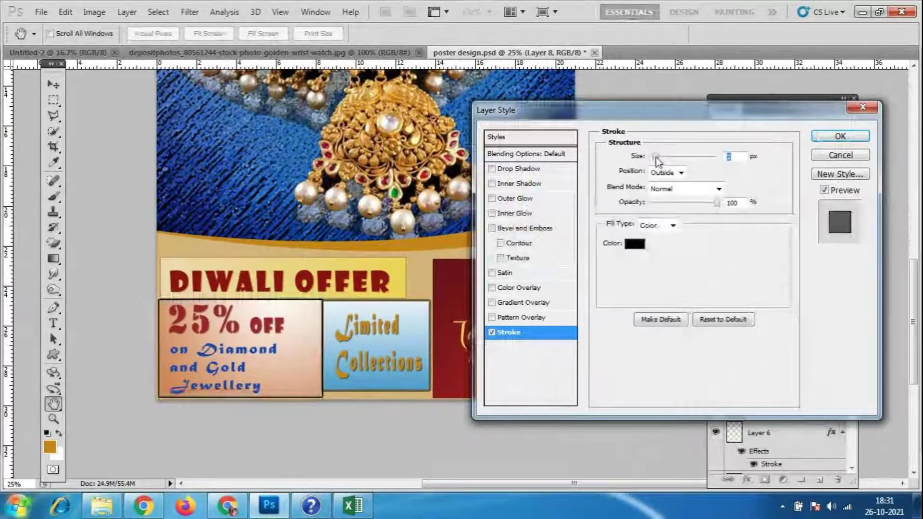
pyautogui.click(634, 243)
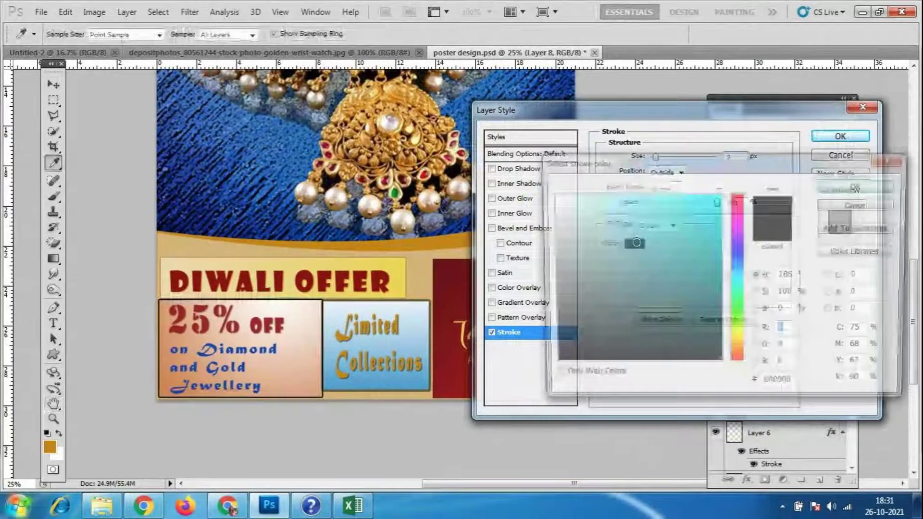
pyautogui.click(405, 178)
pyautogui.press('Return')
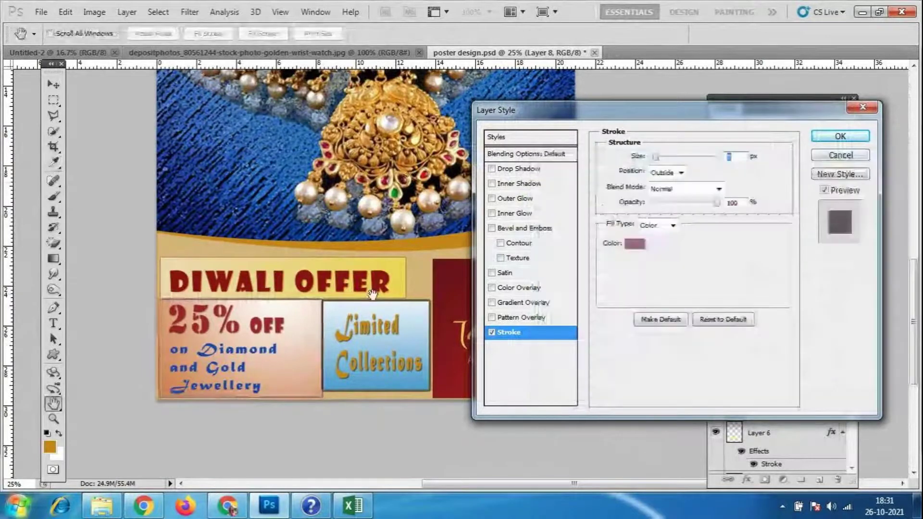
pyautogui.click(837, 136)
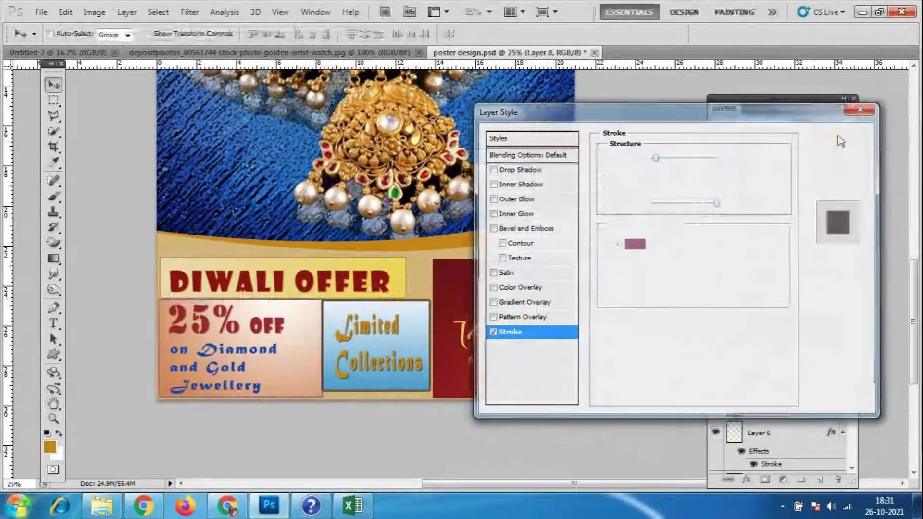
pyautogui.hotkey('ctrl', 't')
pyautogui.moveTo(324, 348); pyautogui.dragTo(320, 348)
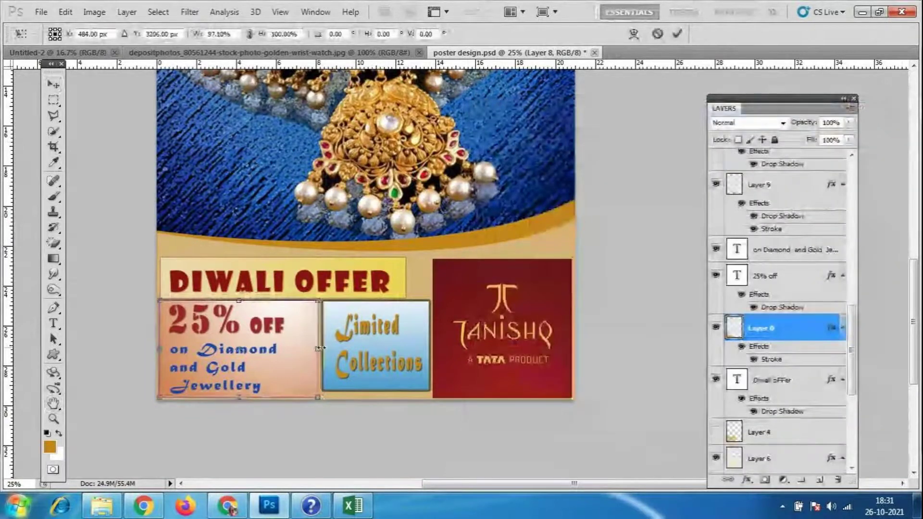
# - Narrow the 25% off panel from its right side, leaving a gap before Limited Collections
pyautogui.press('Return')
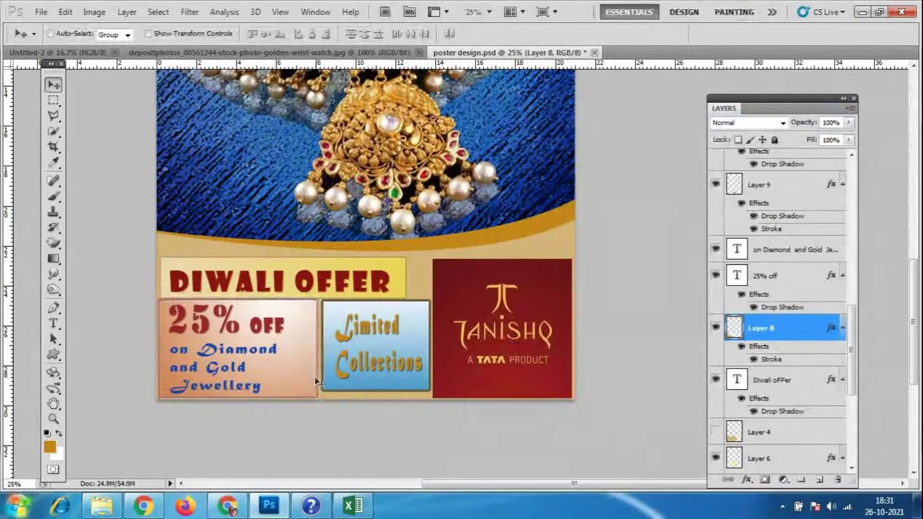
pyautogui.hotkey('ctrl', 't')
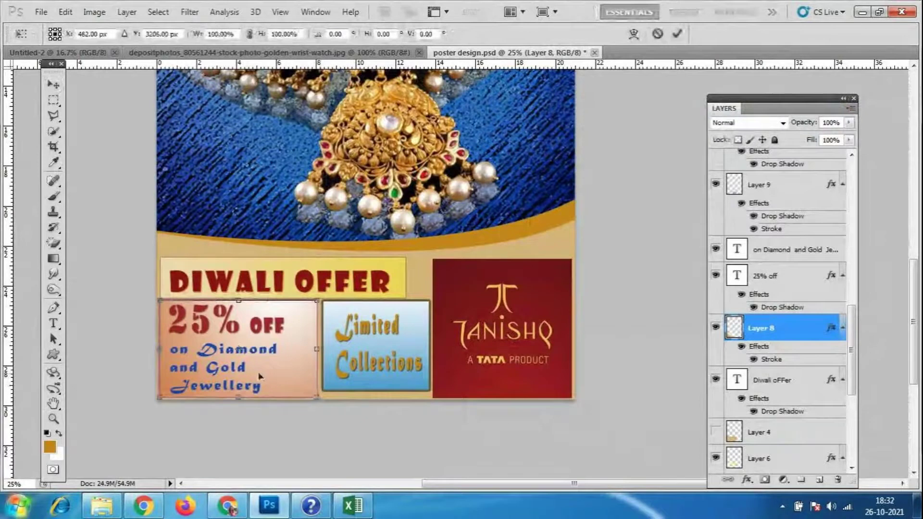
pyautogui.moveTo(260, 376); pyautogui.dragTo(263, 378)
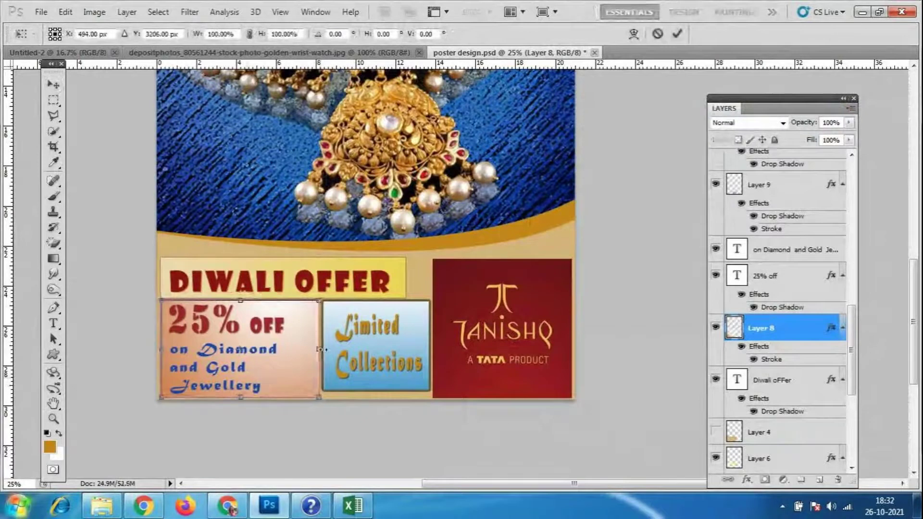
pyautogui.moveTo(320, 349); pyautogui.dragTo(310, 352)
pyautogui.press('Return')
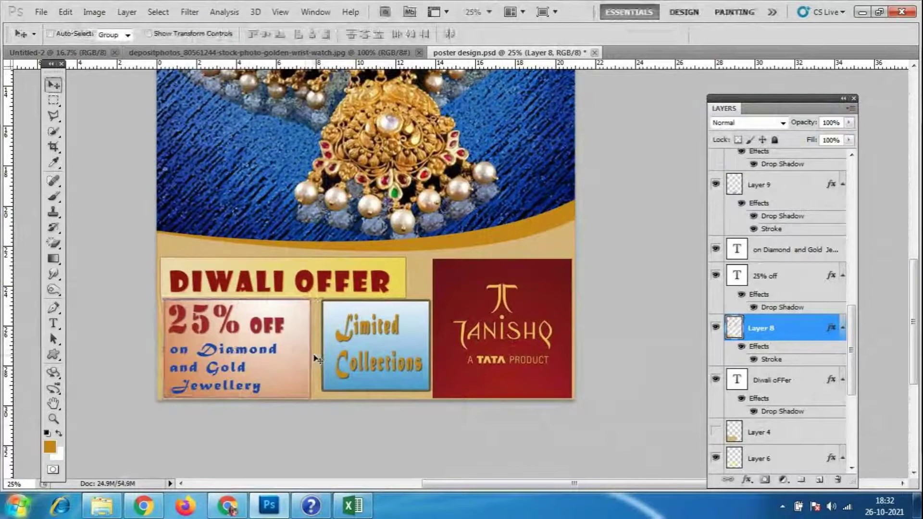
# - Shift the '25% off' and 'on Diamond and Gold' text layers slightly right
pyautogui.click(788, 276)
pyautogui.hotkey('shift', 'Right')
pyautogui.hotkey('shift', 'Right')
pyautogui.hotkey('shift', 'Right')
pyautogui.click(790, 250)
pyautogui.moveTo(237, 358); pyautogui.dragTo(248, 356)
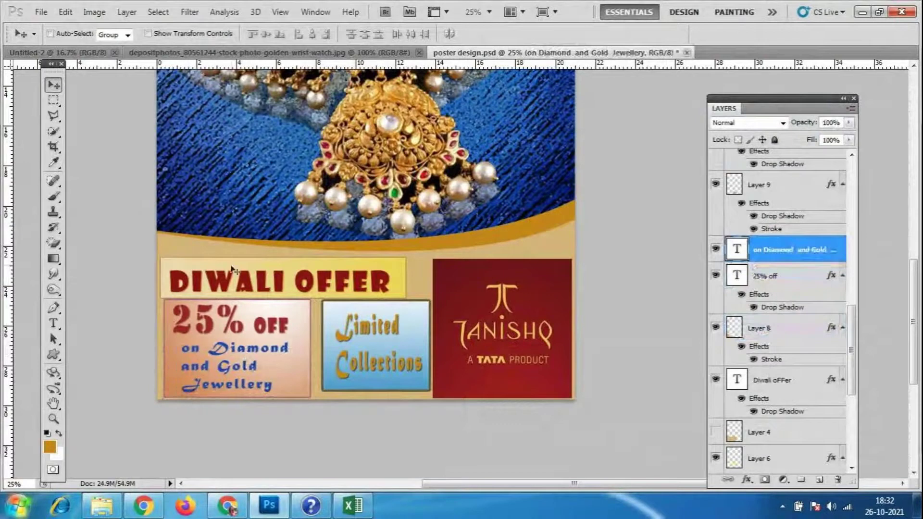
pyautogui.scroll(1, 529, 402)
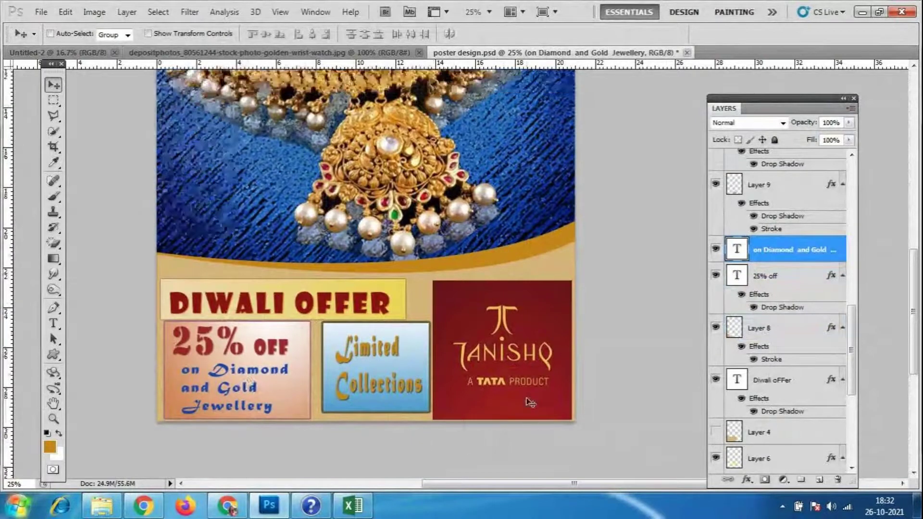
pyautogui.scroll(1, 497, 395)
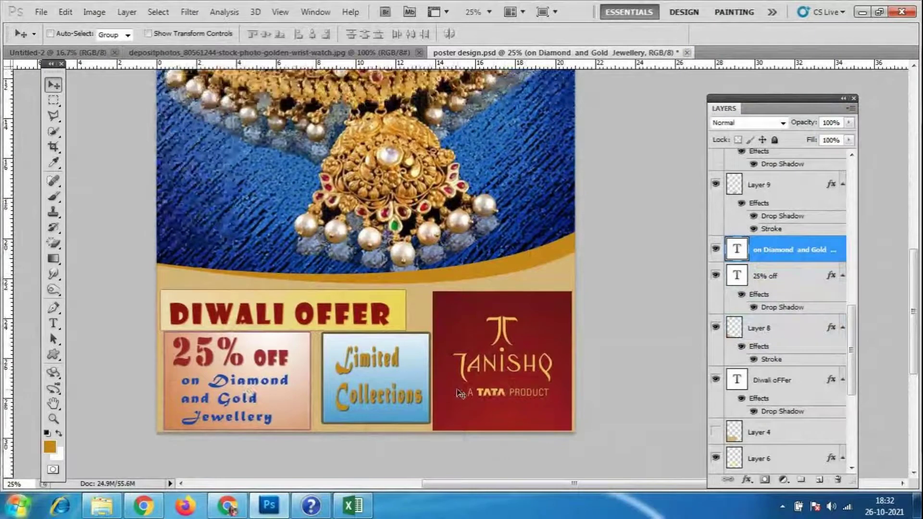
pyautogui.scroll(-5, 803, 356)
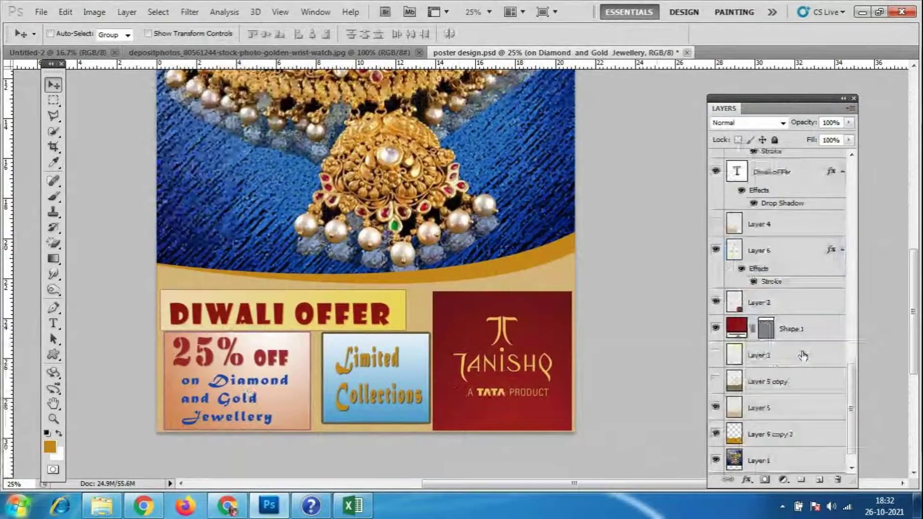
pyautogui.scroll(-1, 803, 356)
pyautogui.click(794, 302)
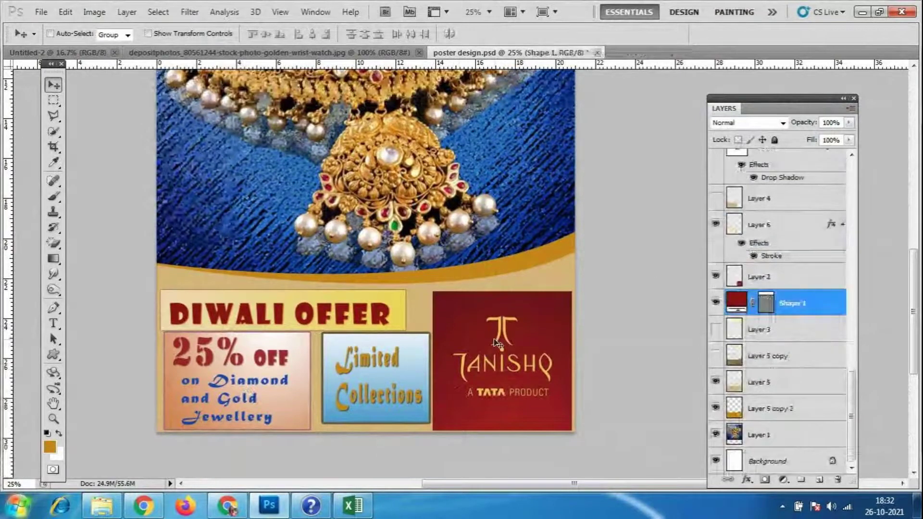
pyautogui.scroll(3, 498, 342)
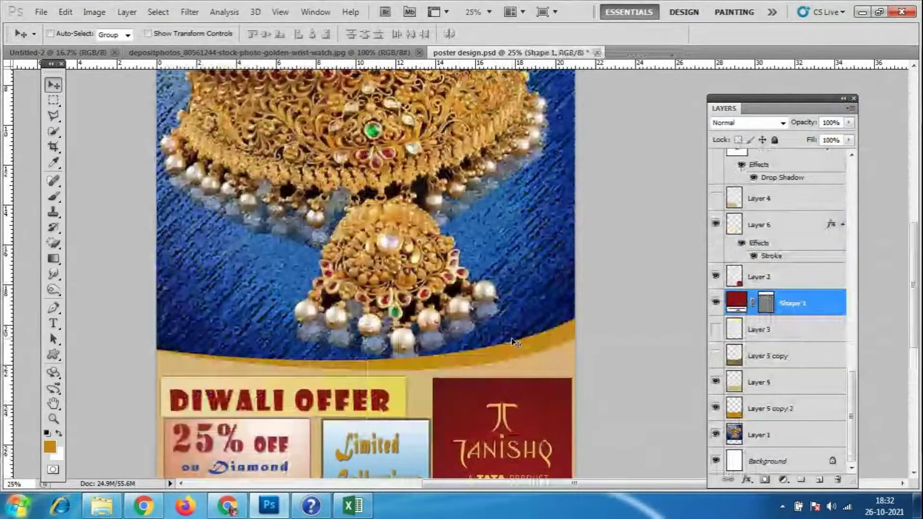
pyautogui.scroll(-3, 515, 342)
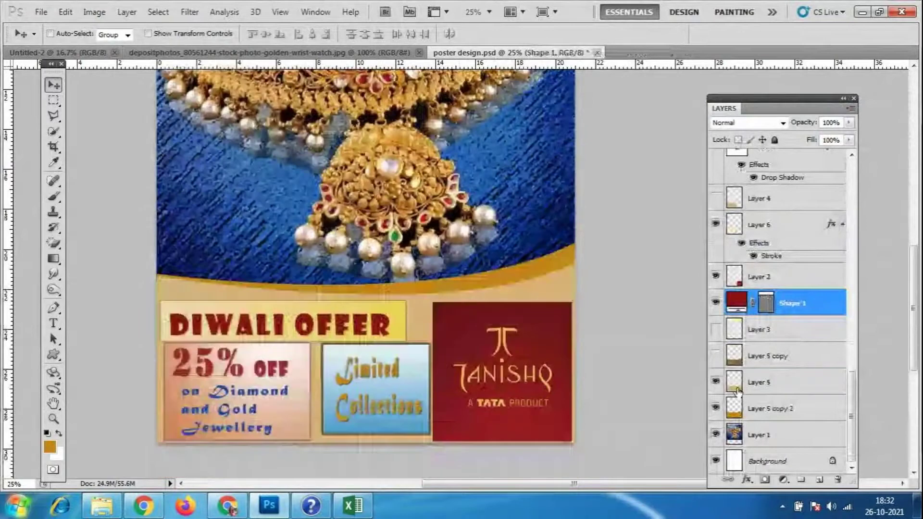
# - Load Layer 5's beige band as a selection and sample the Tanishq panel's dark red
pyautogui.click(738, 385)
pyautogui.click(716, 382)
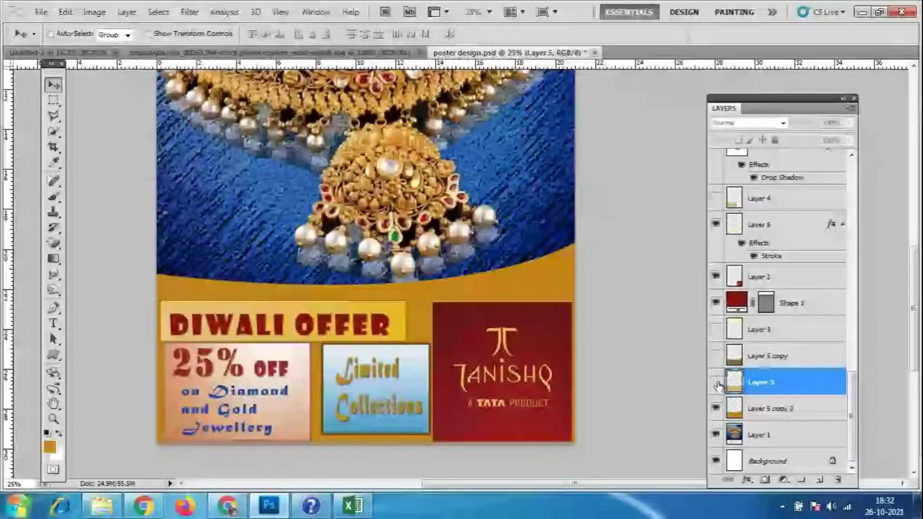
pyautogui.click(717, 382)
pyautogui.keyDown('ctrl'); pyautogui.click(734, 382); pyautogui.keyUp('ctrl')
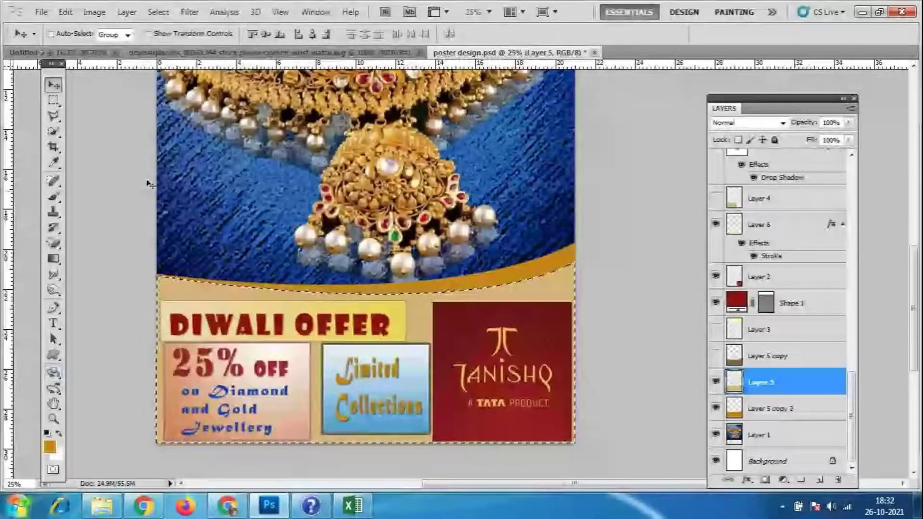
pyautogui.press('i')
pyautogui.click(551, 320)
# - Fill the selected lower band with dark red using the Paint Bucket, then deselect
pyautogui.click(53, 259)
pyautogui.rightClick(52, 259)
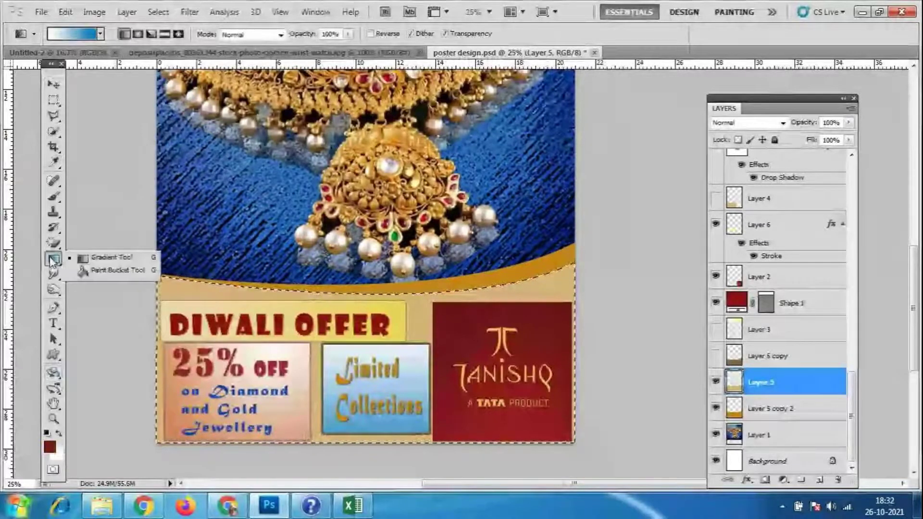
pyautogui.click(91, 270)
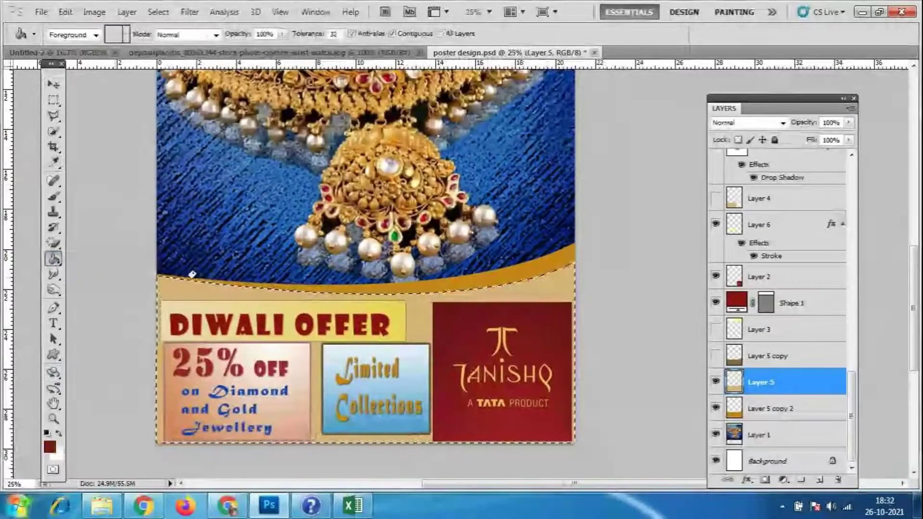
pyautogui.click(192, 275)
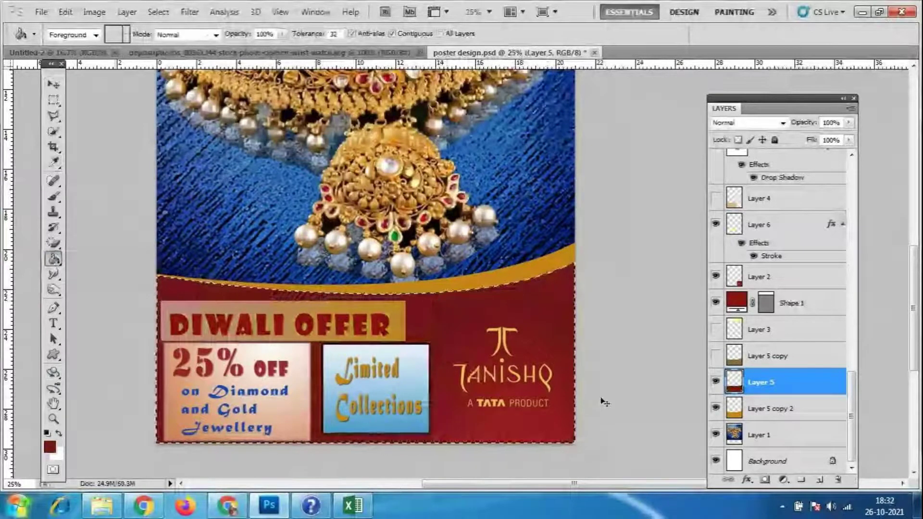
pyautogui.hotkey('ctrl', 'd')
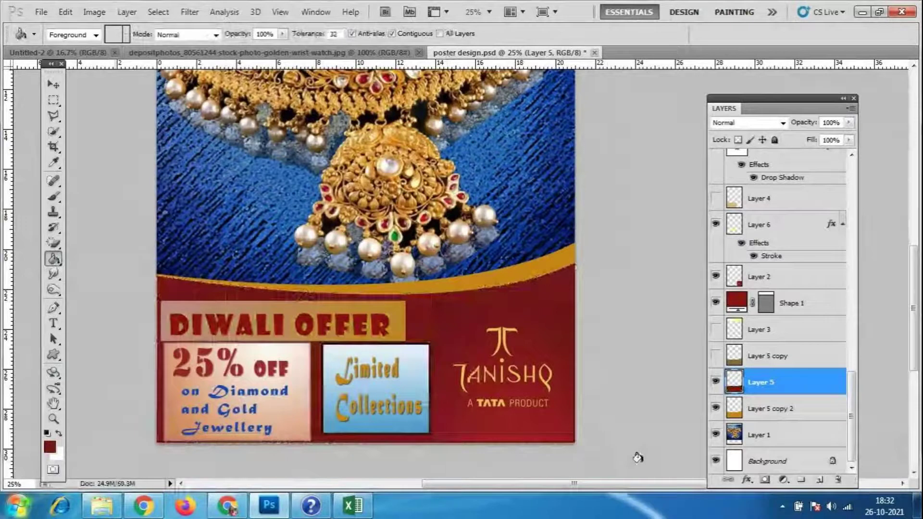
pyautogui.scroll(-1, 638, 457)
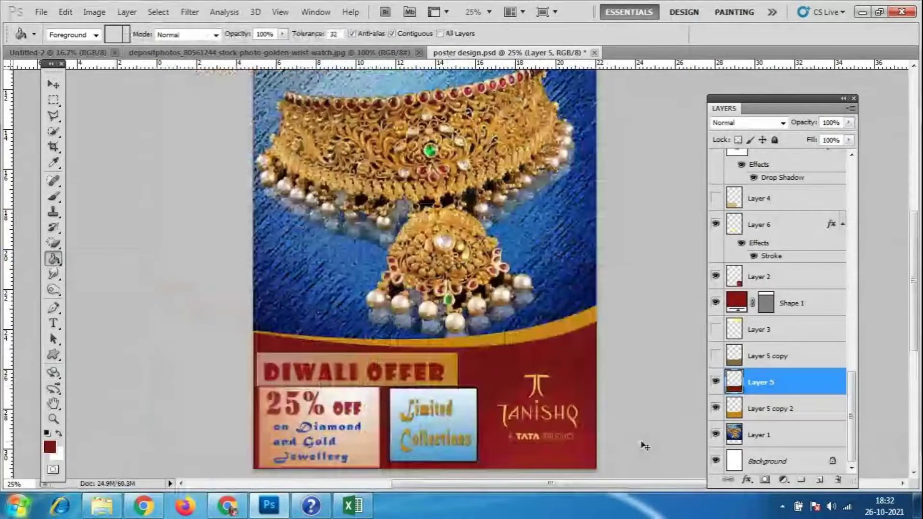
# - Zoom out to the whole poster and save it
pyautogui.scroll(-1, 644, 447)
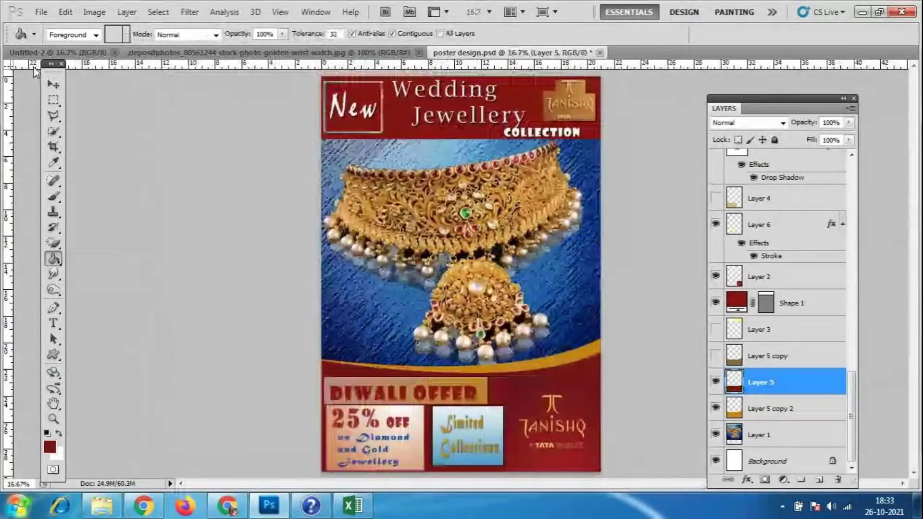
pyautogui.press('v')
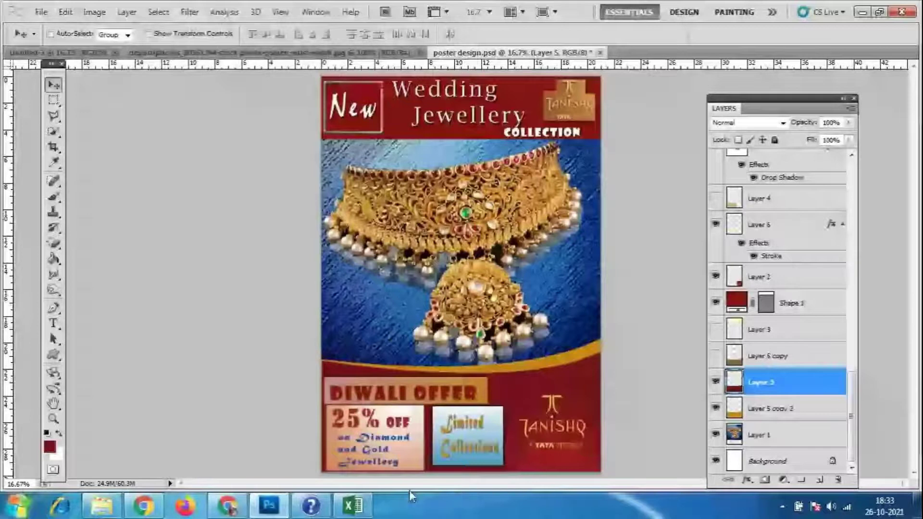
pyautogui.hotkey('ctrl', 's')
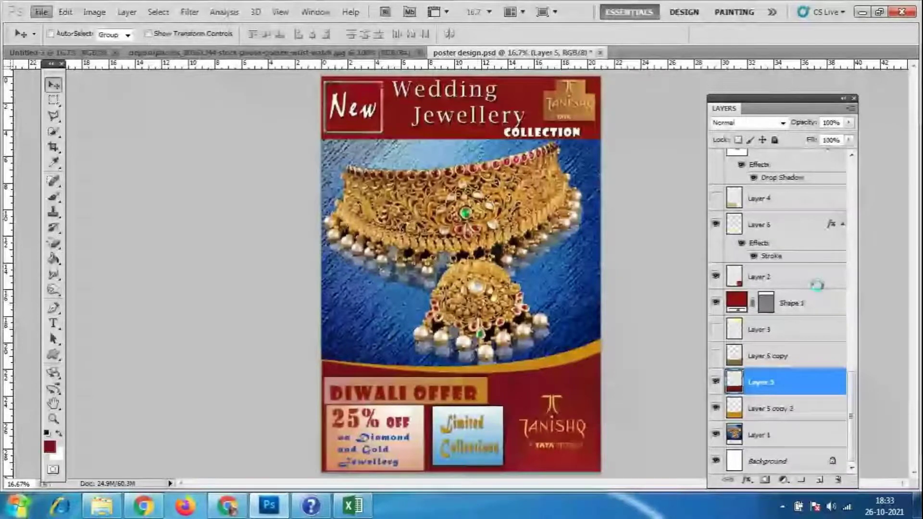
# - Enlarge Layer 2's Tanishq logo panel to about 102% and open its Blending Options
pyautogui.click(787, 282)
pyautogui.hotkey('ctrl', 't')
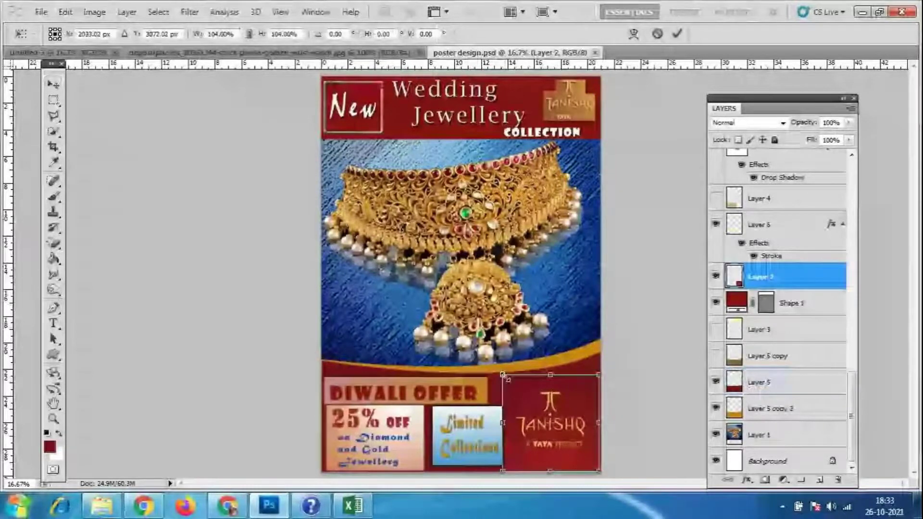
pyautogui.moveTo(503, 375); pyautogui.dragTo(500, 374)
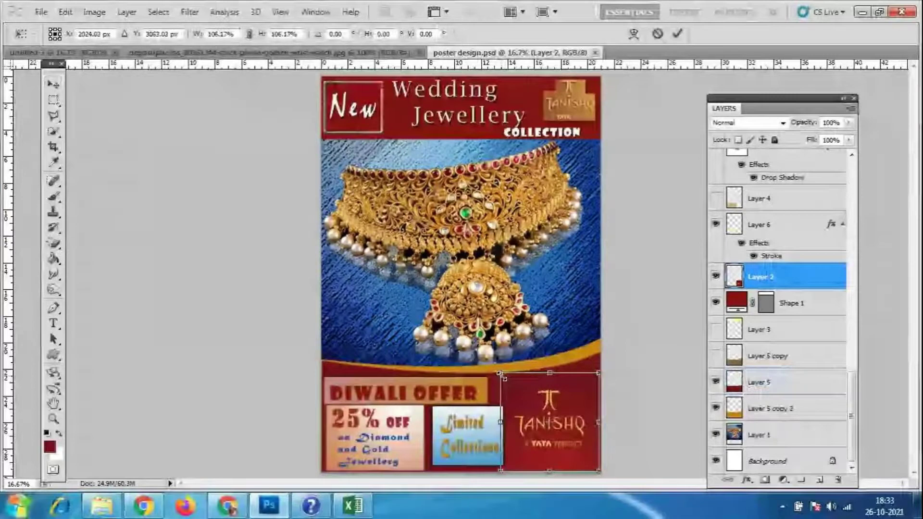
pyautogui.moveTo(501, 373); pyautogui.dragTo(502, 382)
pyautogui.moveTo(596, 439); pyautogui.dragTo(596, 438)
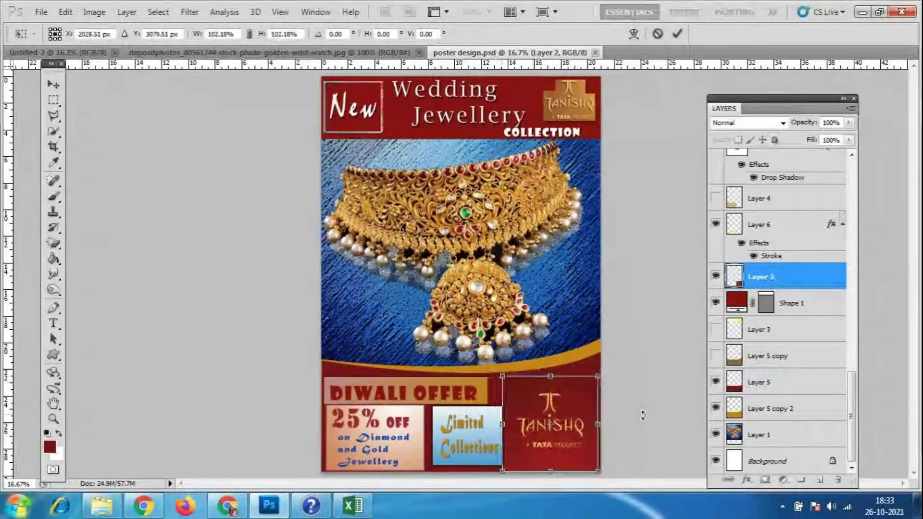
pyautogui.press('Return')
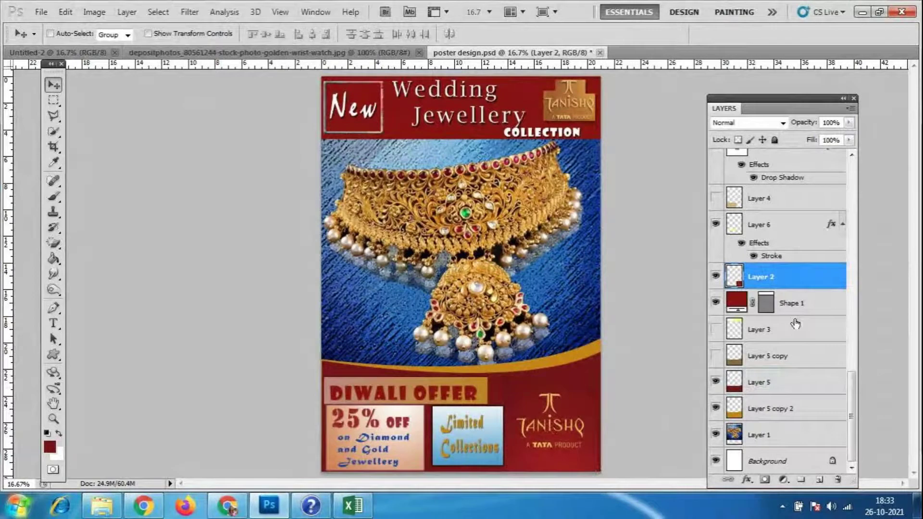
pyautogui.rightClick(782, 283)
pyautogui.click(692, 187)
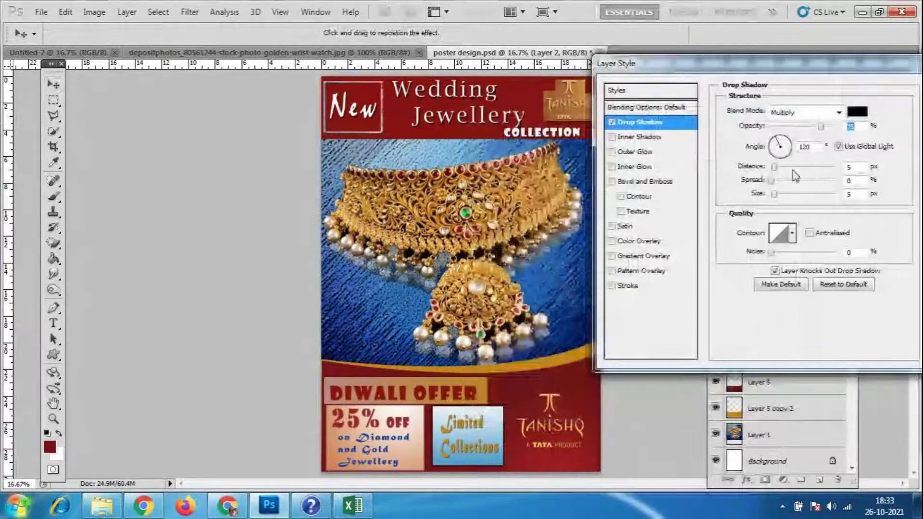
# - Give the logo panel a drop shadow with 0 px distance and 49% spread
pyautogui.click(811, 171)
pyautogui.moveTo(810, 170); pyautogui.dragTo(721, 171)
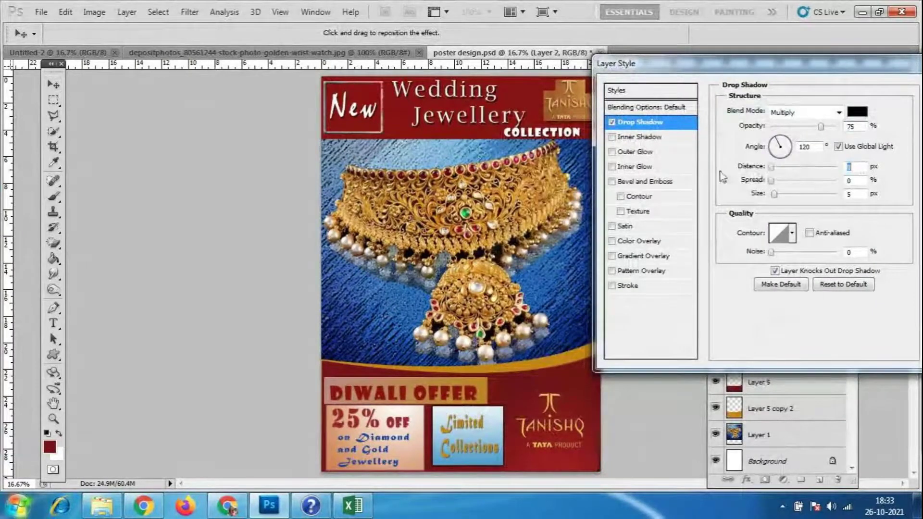
pyautogui.moveTo(772, 179)
pyautogui.mouseDown()
pyautogui.moveTo(804, 180)
pyautogui.moveTo(782, 194)
pyautogui.mouseUp()
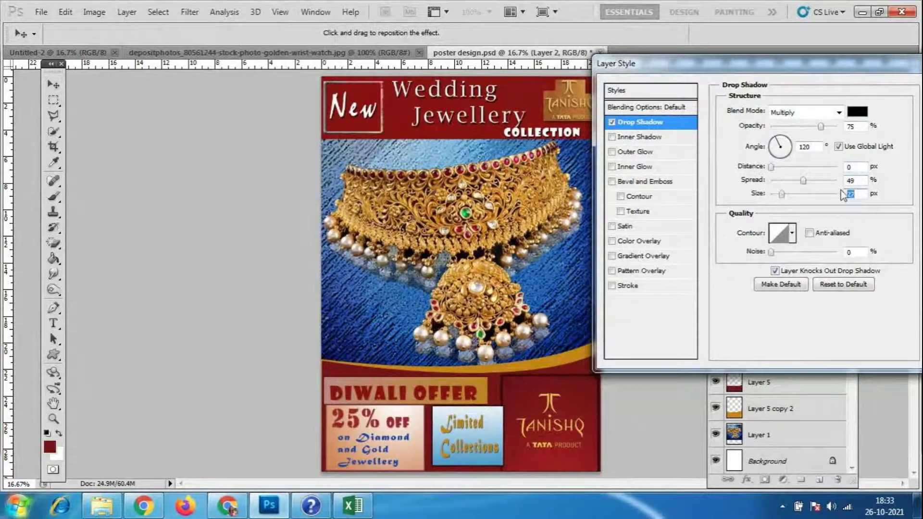
pyautogui.moveTo(890, 74); pyautogui.dragTo(755, 76)
pyautogui.press('Return')
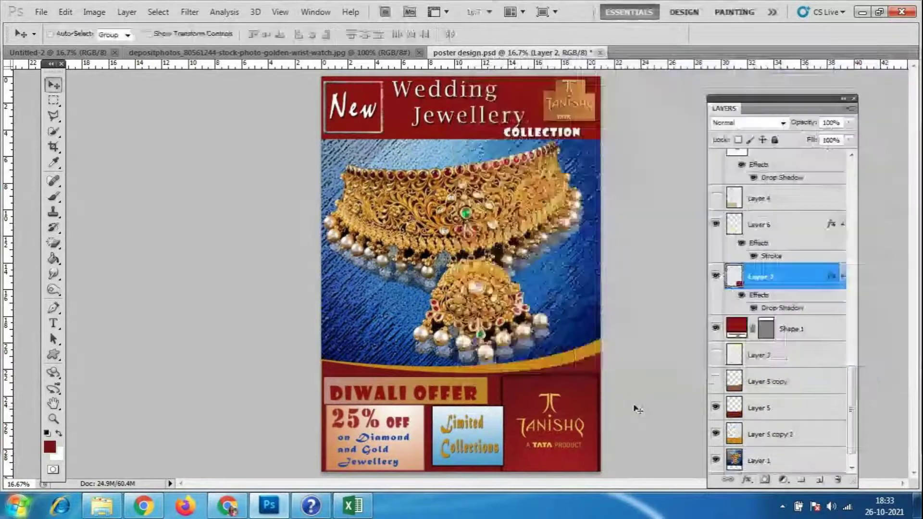
# - Scale the Tanishq logo panel down, zoom to 25%, and review its drop shadow settings
pyautogui.hotkey('ctrl', 't')
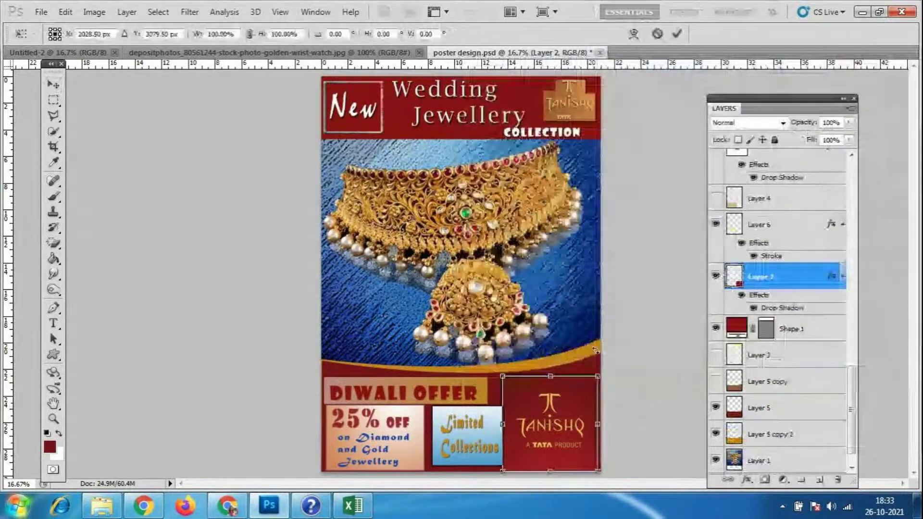
pyautogui.moveTo(598, 471)
pyautogui.mouseDown()
pyautogui.moveTo(577, 447)
pyautogui.moveTo(601, 468)
pyautogui.mouseUp()
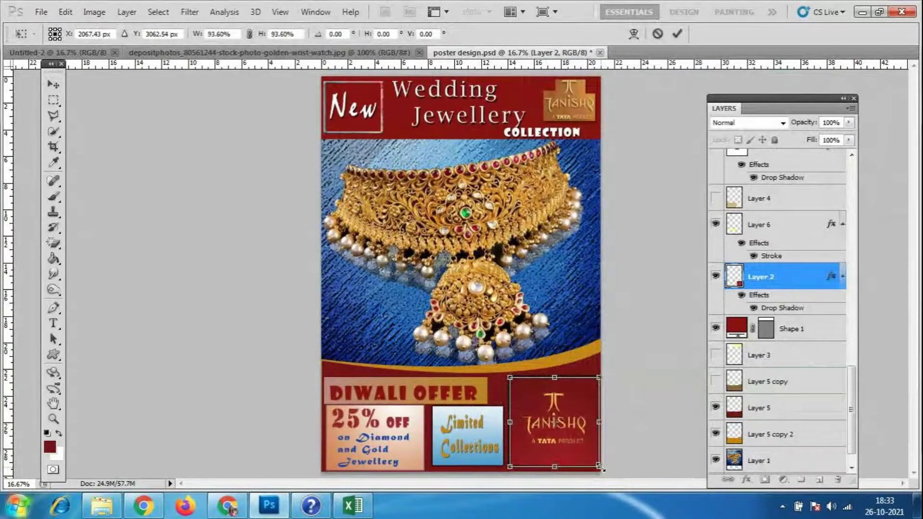
pyautogui.press('Return')
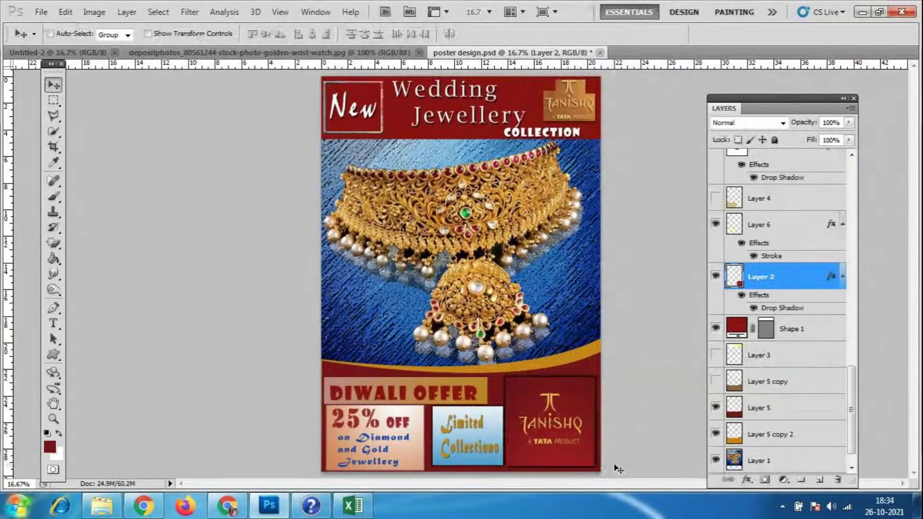
pyautogui.hotkey('ctrl', '+')
pyautogui.scroll(-3, 605, 413)
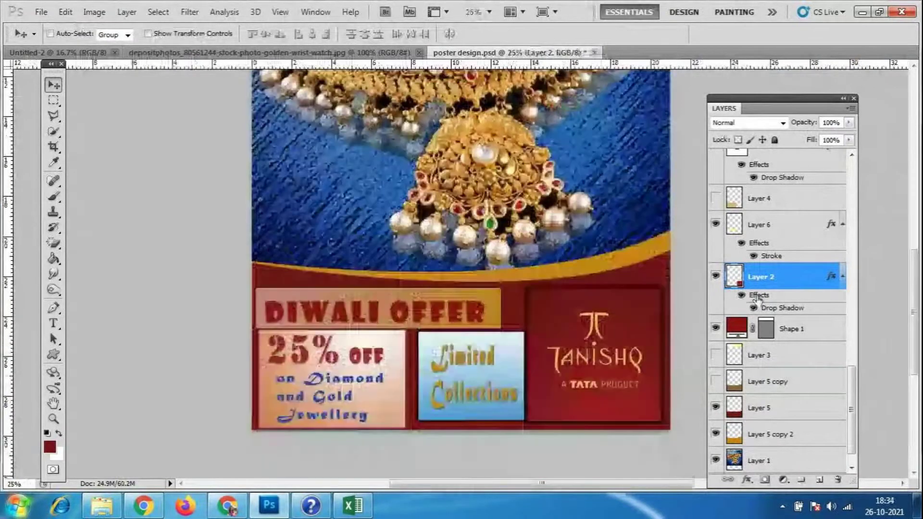
pyautogui.doubleClick(758, 296)
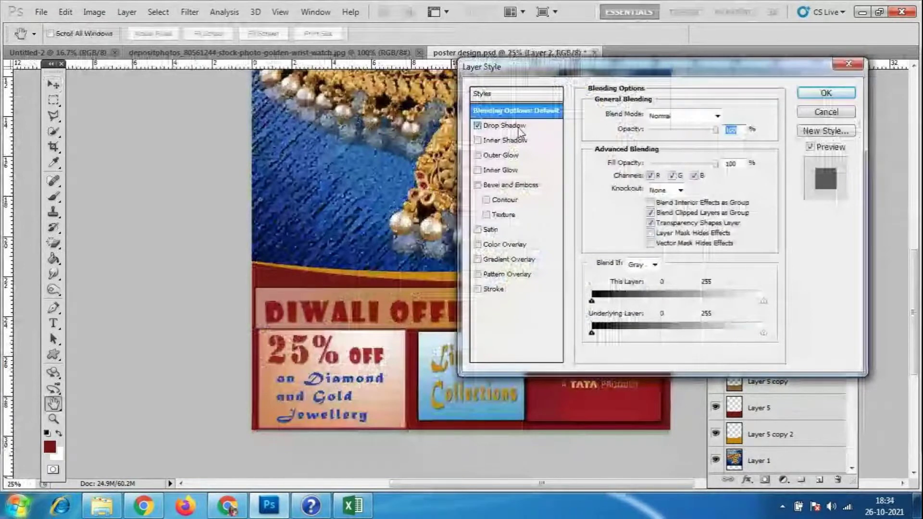
pyautogui.press('Return')
# - Rescale the logo panel to about 97% so it sits within the red panel
pyautogui.hotkey('ctrl', 't')
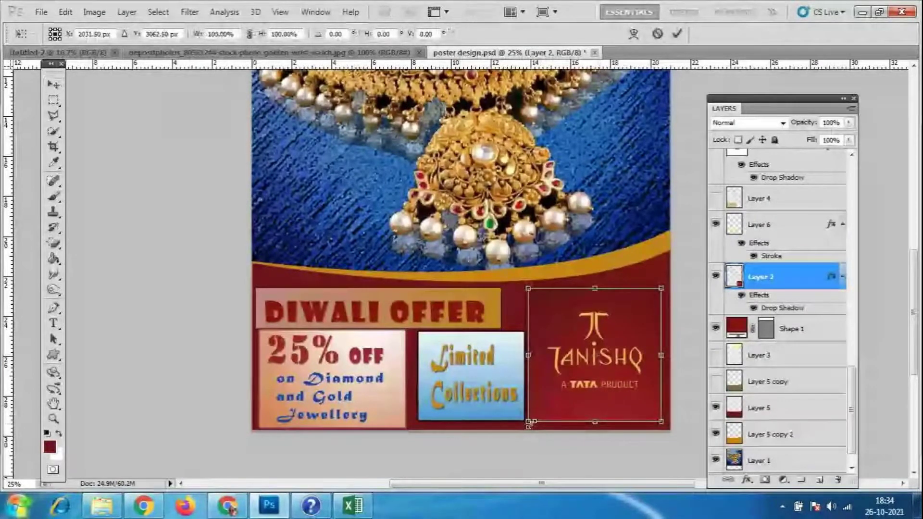
pyautogui.moveTo(529, 423); pyautogui.dragTo(532, 419)
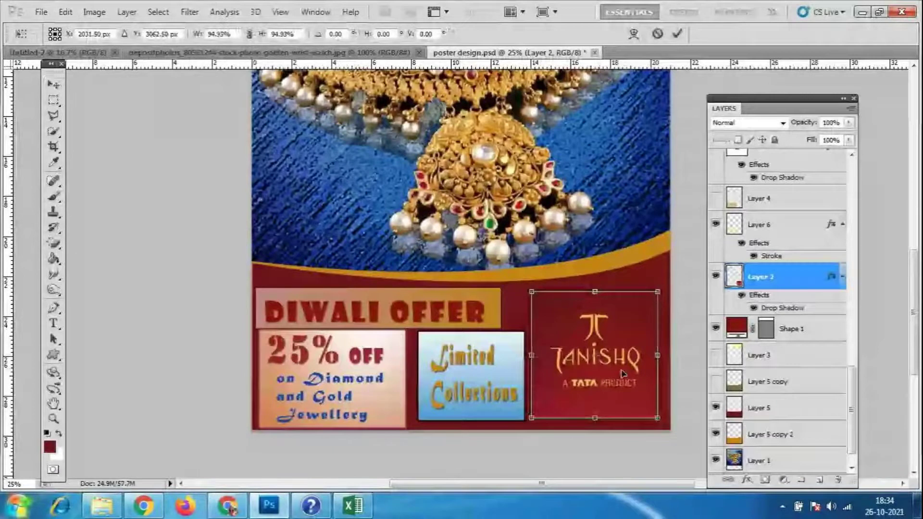
pyautogui.moveTo(658, 292); pyautogui.dragTo(661, 290)
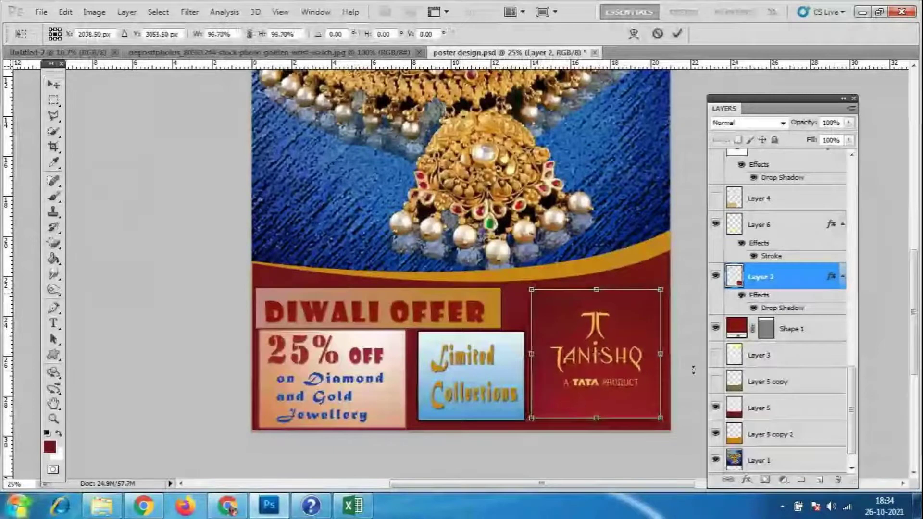
pyautogui.press('Return')
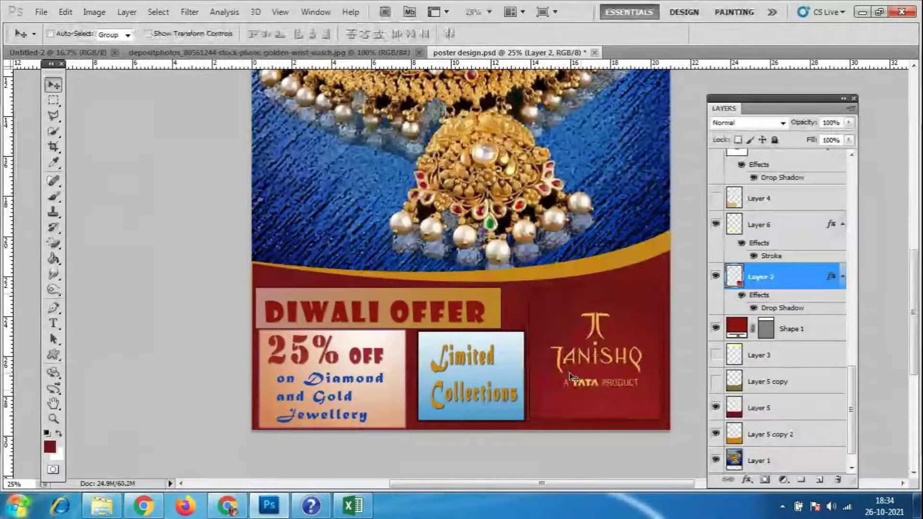
pyautogui.scroll(3, 483, 343)
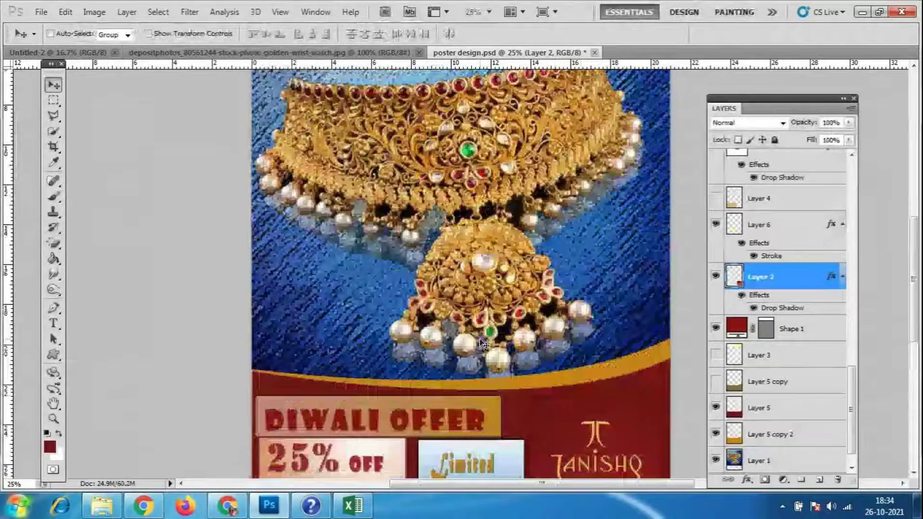
# - Zoom out, save poster design.psd, and switch to the GoToMeeting window
pyautogui.hotkey('ctrl', '-')
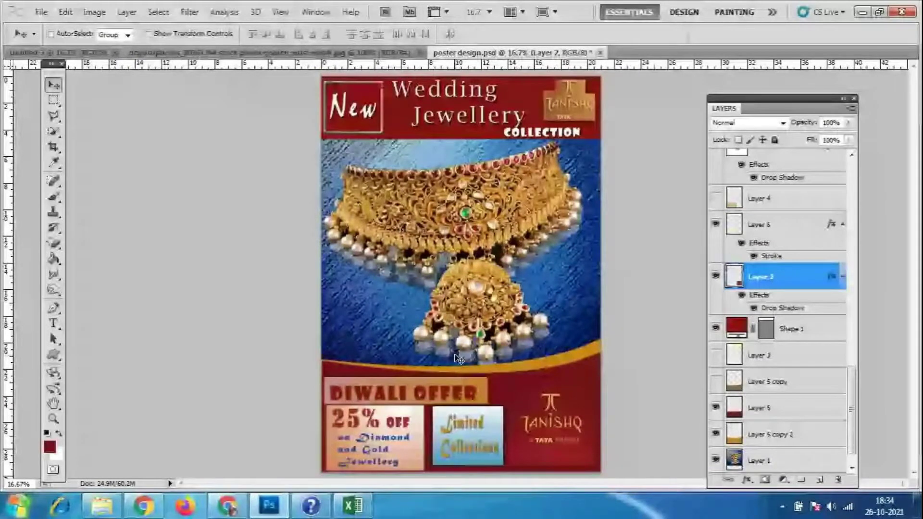
pyautogui.hotkey('ctrl', 's')
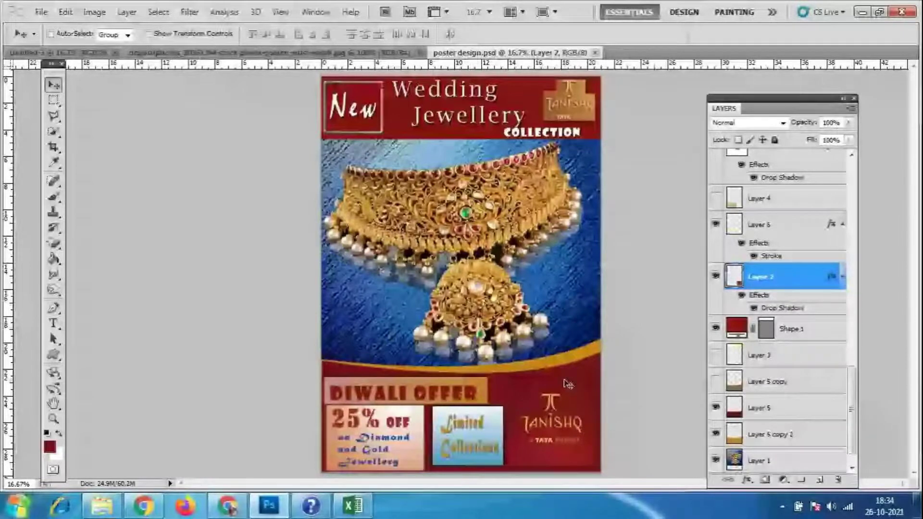
pyautogui.click(243, 507)
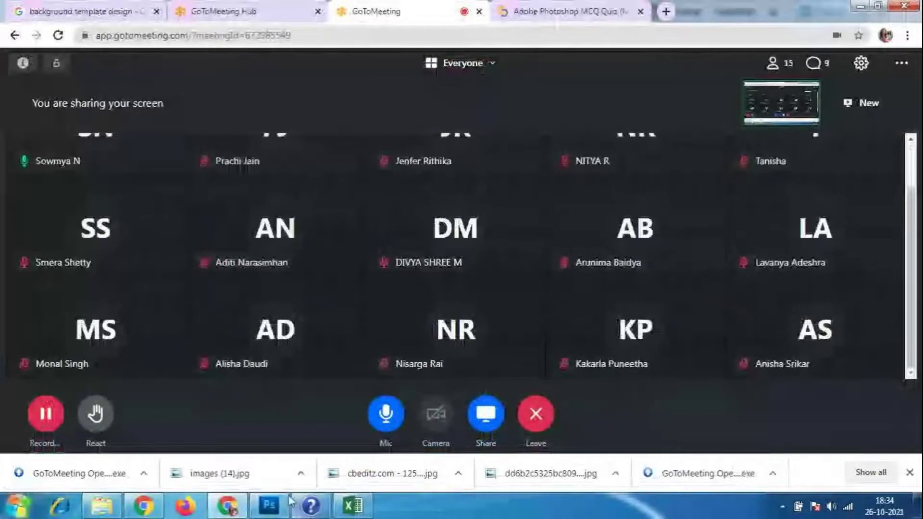
# - Switch from GoToMeeting back to the Photoshop poster via the taskbar
pyautogui.click(284, 505)
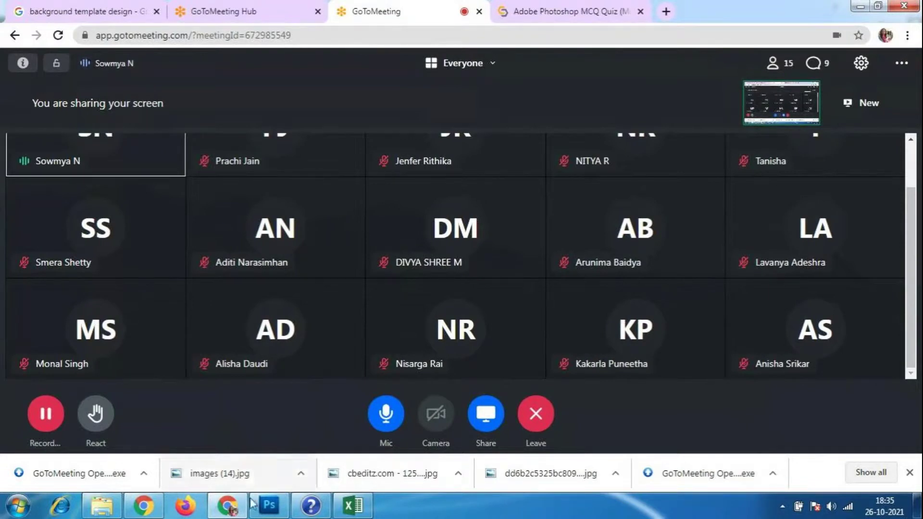
pyautogui.click(268, 512)
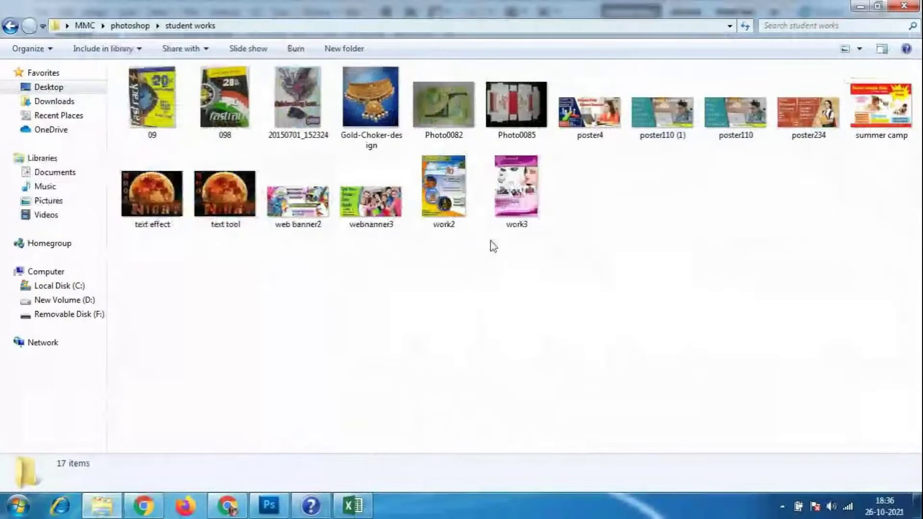
pyautogui.doubleClick(516, 188)
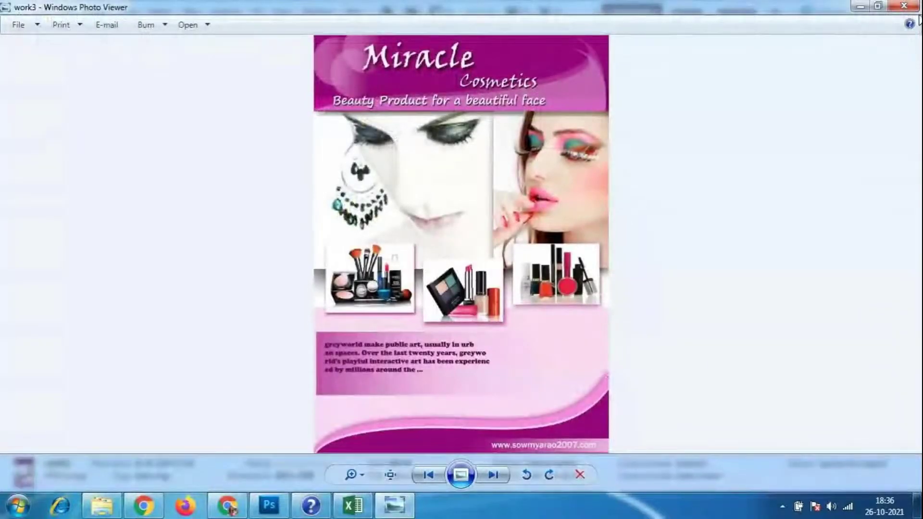
pyautogui.click(904, 6)
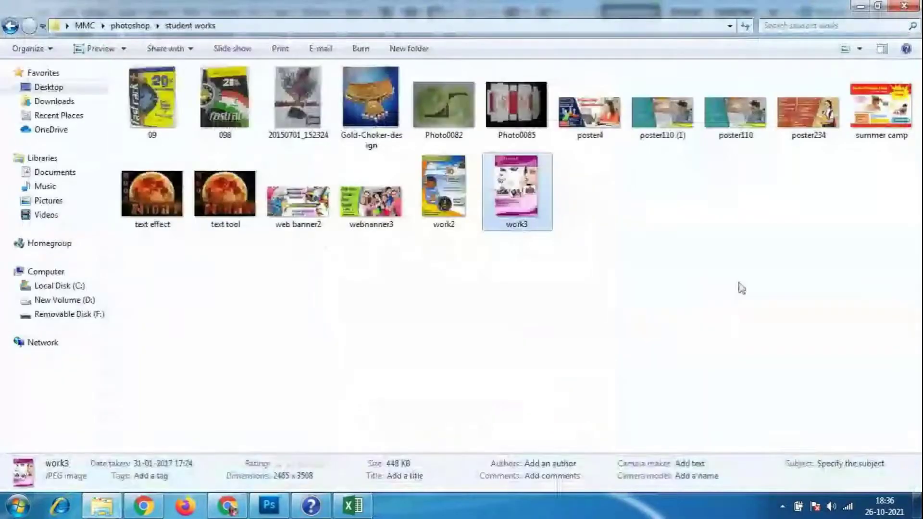
pyautogui.click(677, 304)
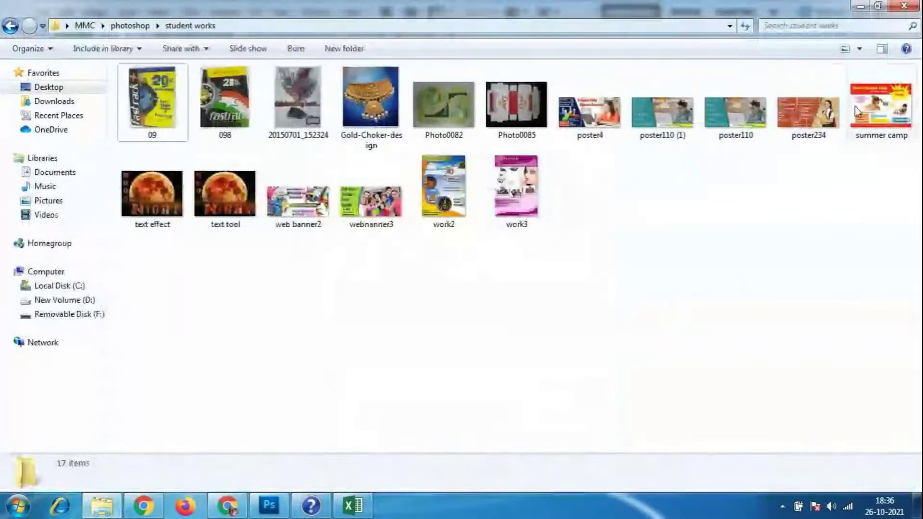
pyautogui.doubleClick(646, 121)
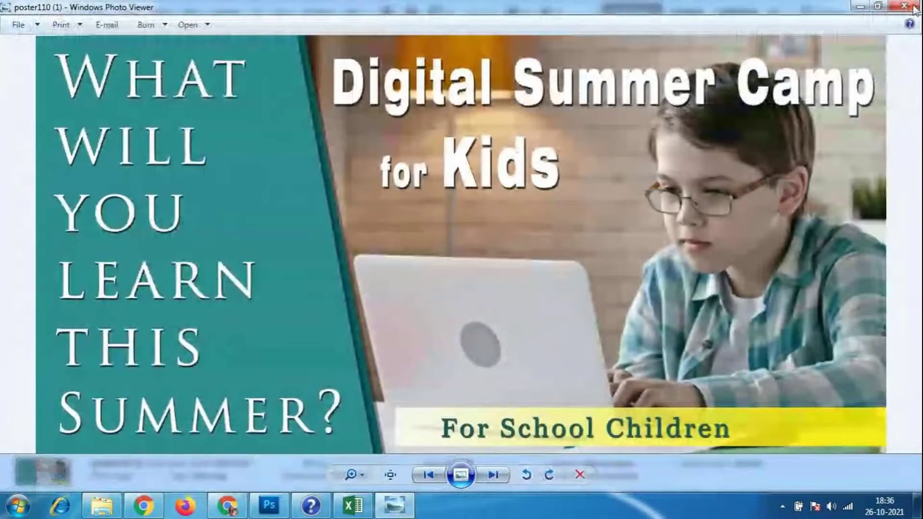
pyautogui.click(903, 6)
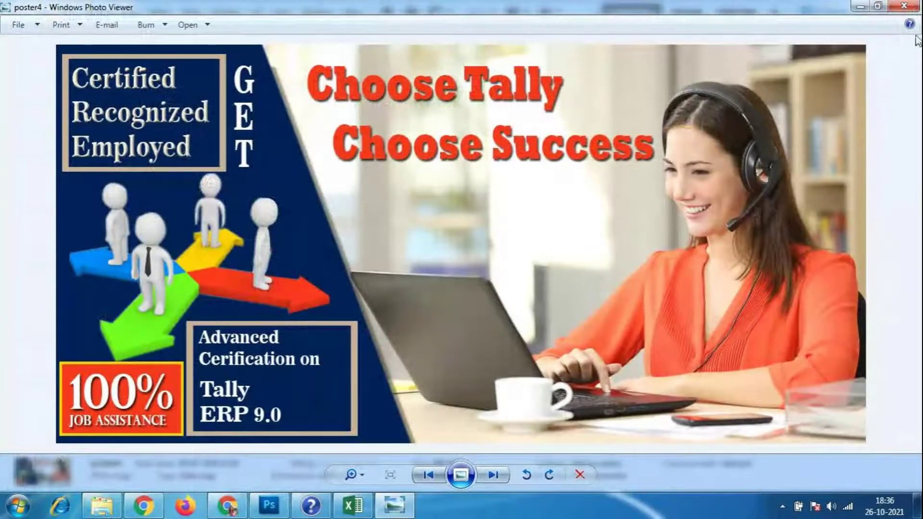
pyautogui.click(904, 6)
pyautogui.rightClick(631, 352)
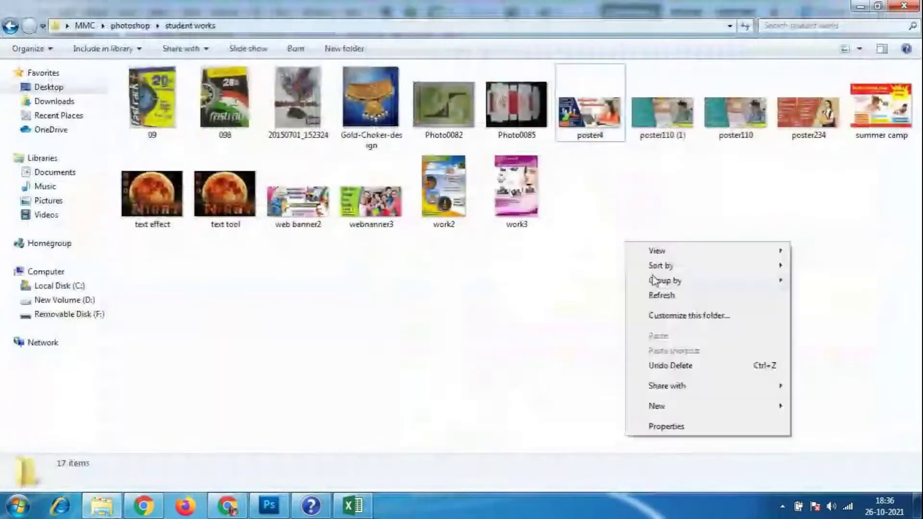
pyautogui.click(654, 295)
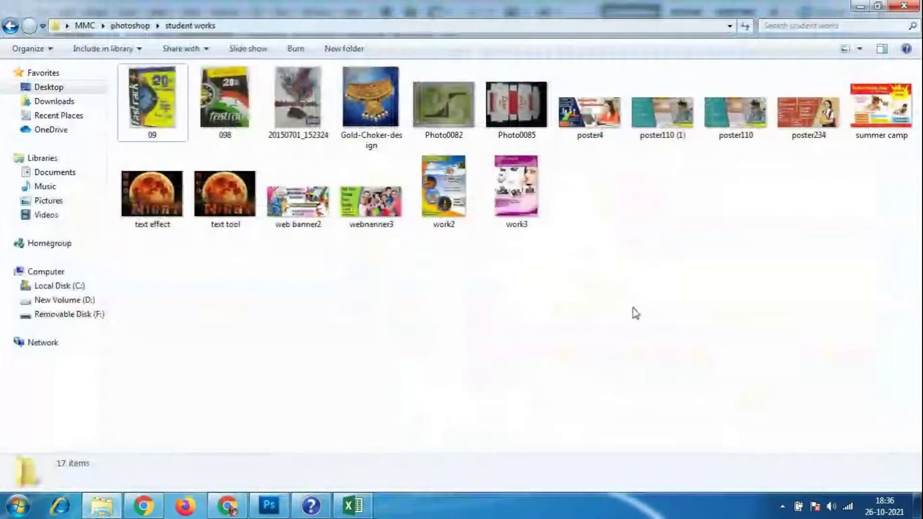
pyautogui.click(393, 210)
pyautogui.doubleClick(392, 209)
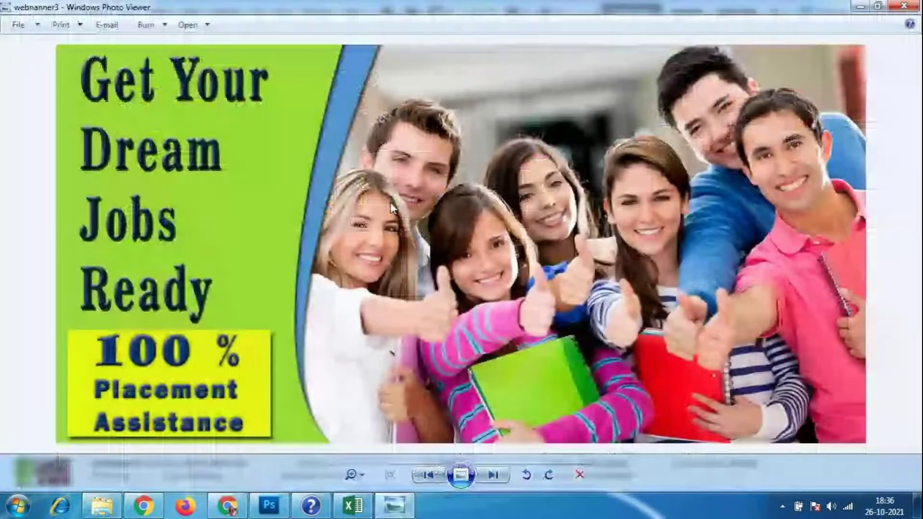
pyautogui.hotkey('alt', 'F4')
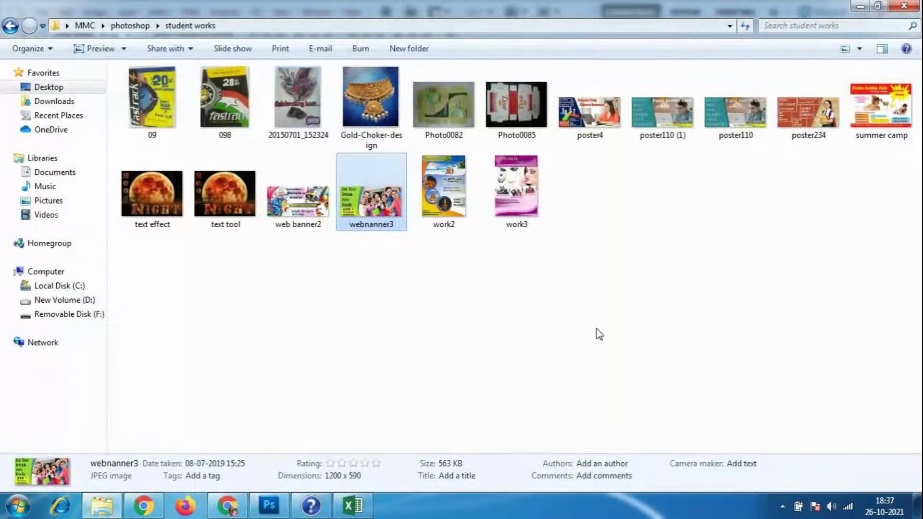
pyautogui.click(283, 512)
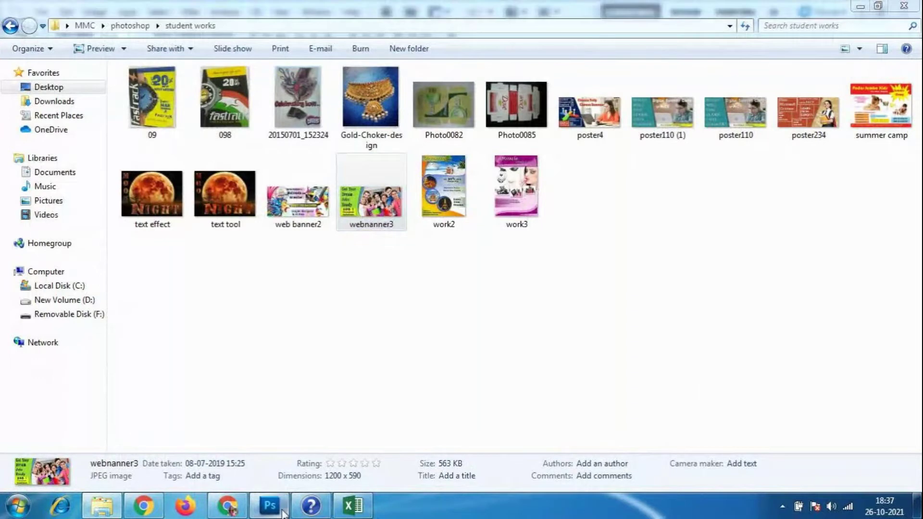
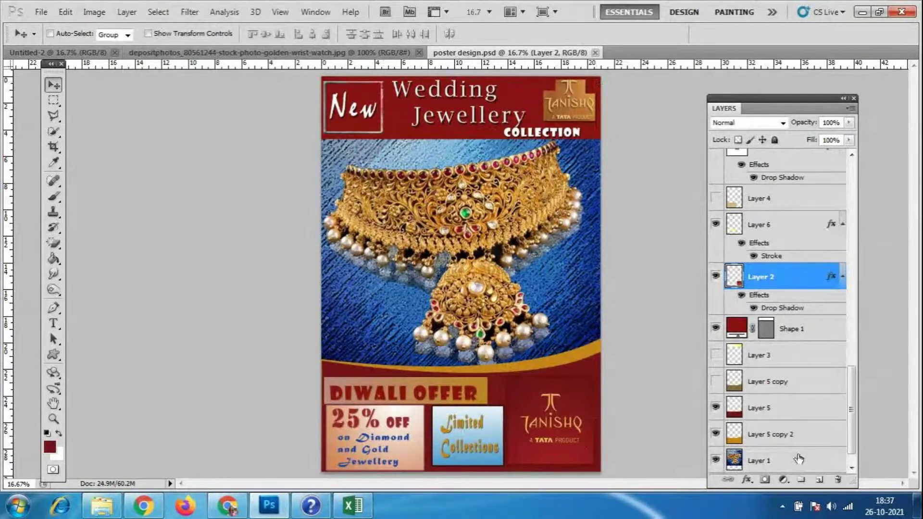
# - Export the jewellery poster as the JPEG poster design.jpg, accepting the default quality settings
pyautogui.click(48, 17)
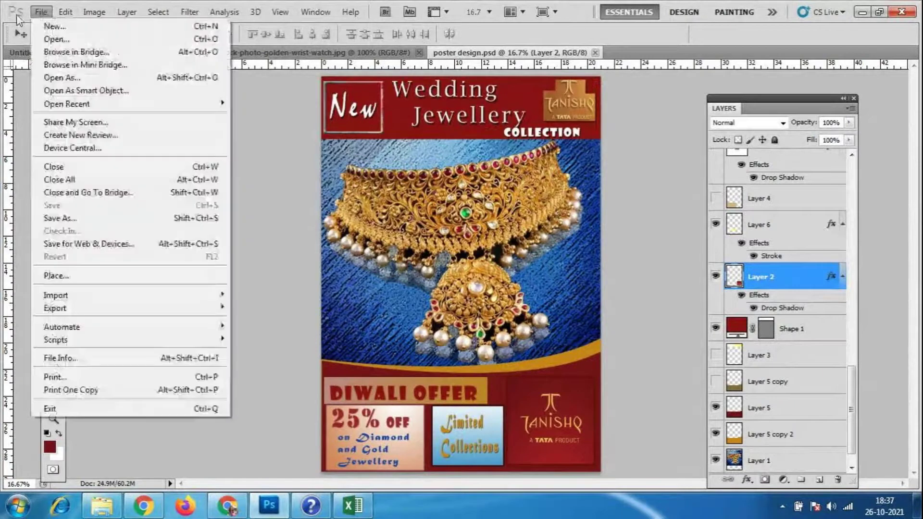
pyautogui.click(80, 220)
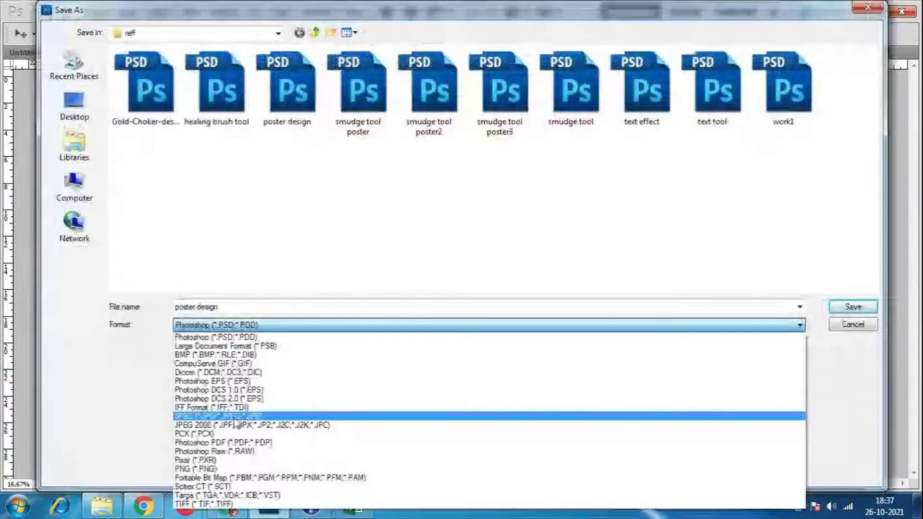
pyautogui.click(234, 416)
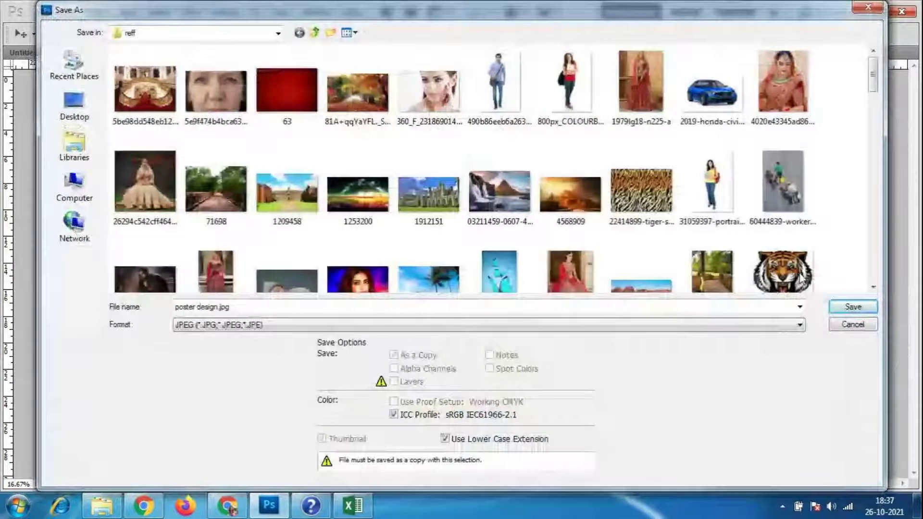
pyautogui.press('Return')
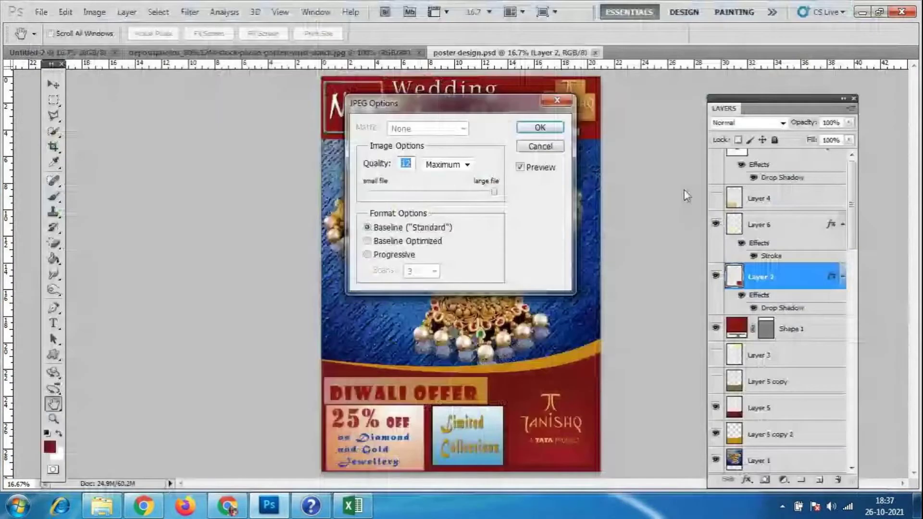
pyautogui.press('Return')
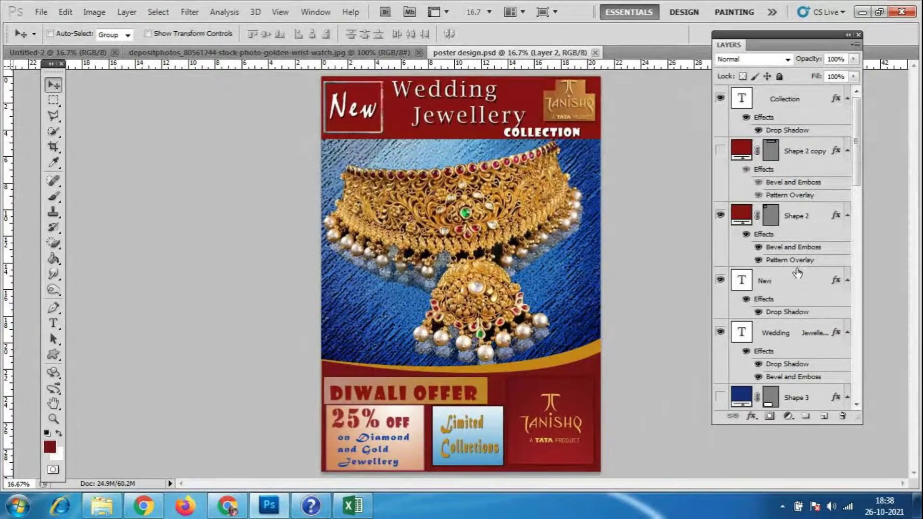
pyautogui.click(811, 283)
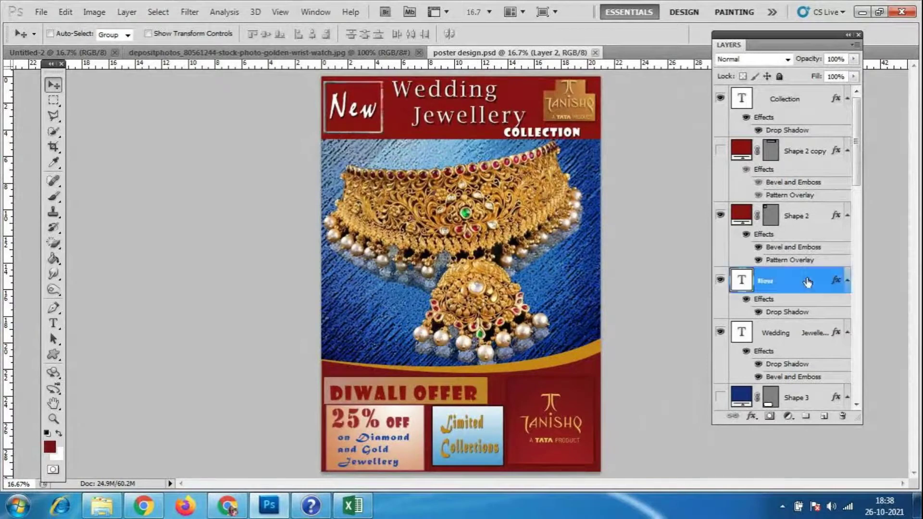
# - Change the DIWALI OFFER text colour to white
pyautogui.scroll(-3, 809, 299)
pyautogui.scroll(-2, 818, 293)
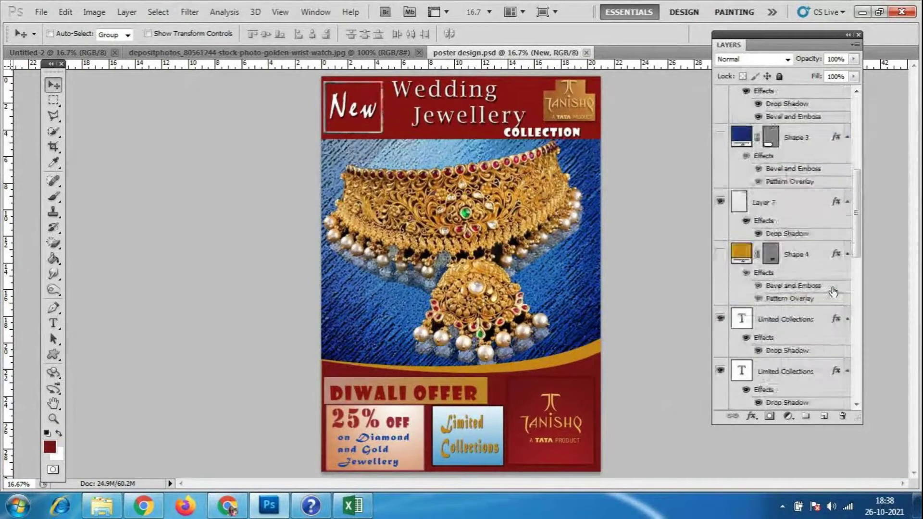
pyautogui.scroll(-2, 837, 289)
pyautogui.scroll(-2, 854, 276)
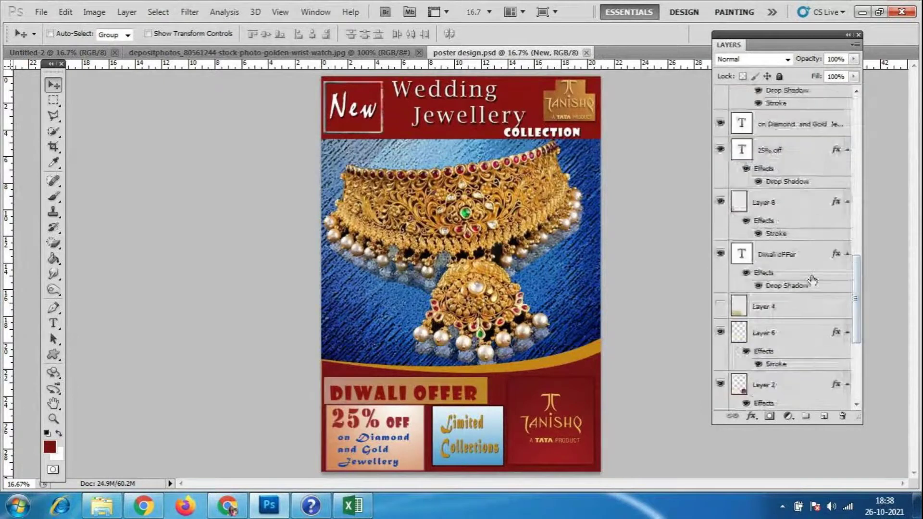
pyautogui.doubleClick(788, 255)
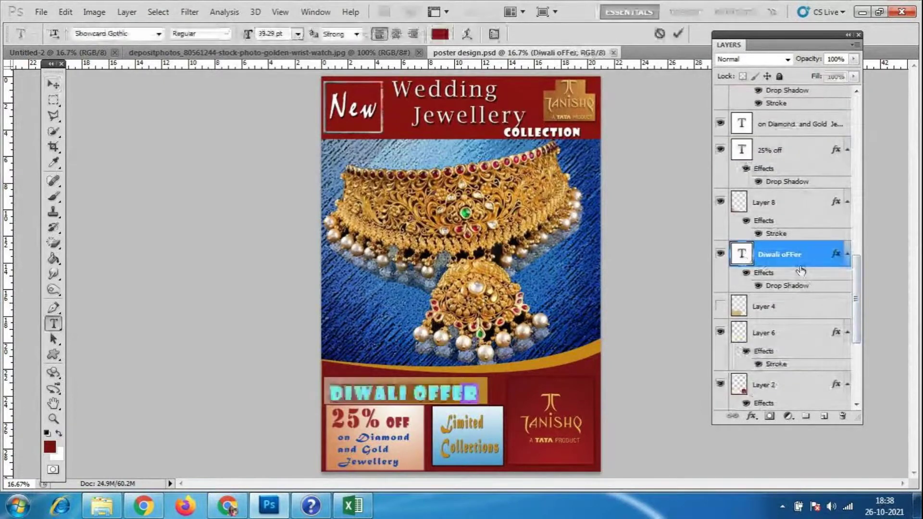
pyautogui.click(440, 34)
pyautogui.click(552, 195)
pyautogui.click(848, 186)
pyautogui.hotkey('ctrl', 'Return')
pyautogui.press('v')
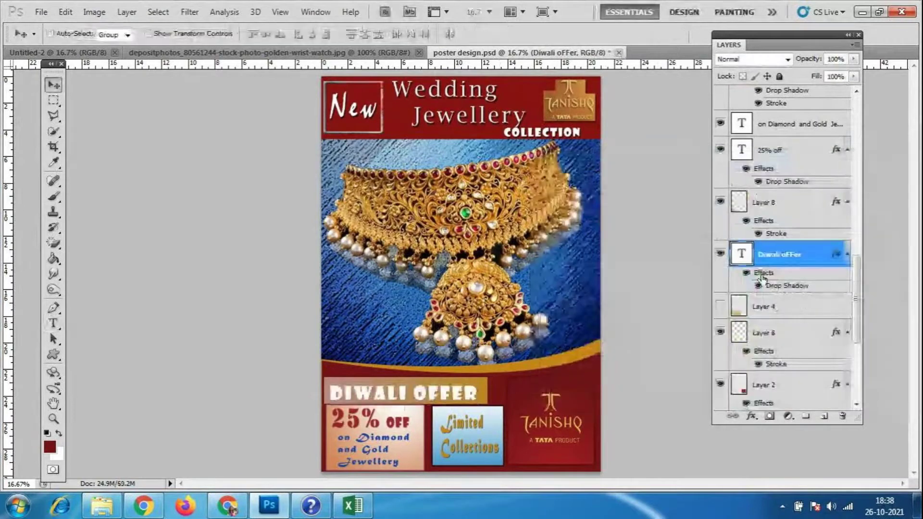
# - Give the DIWALI OFFER text a near-black drop shadow with a larger distance
pyautogui.doubleClick(763, 274)
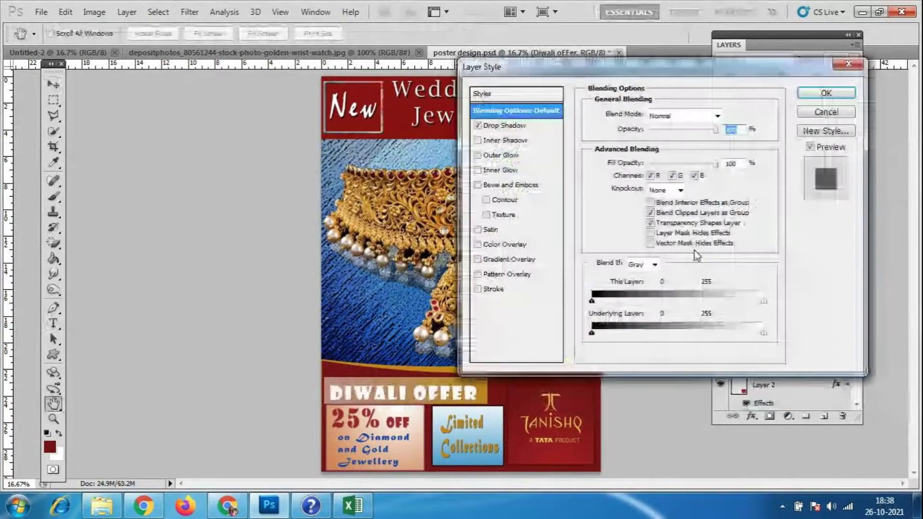
pyautogui.click(503, 126)
pyautogui.moveTo(645, 177); pyautogui.dragTo(653, 181)
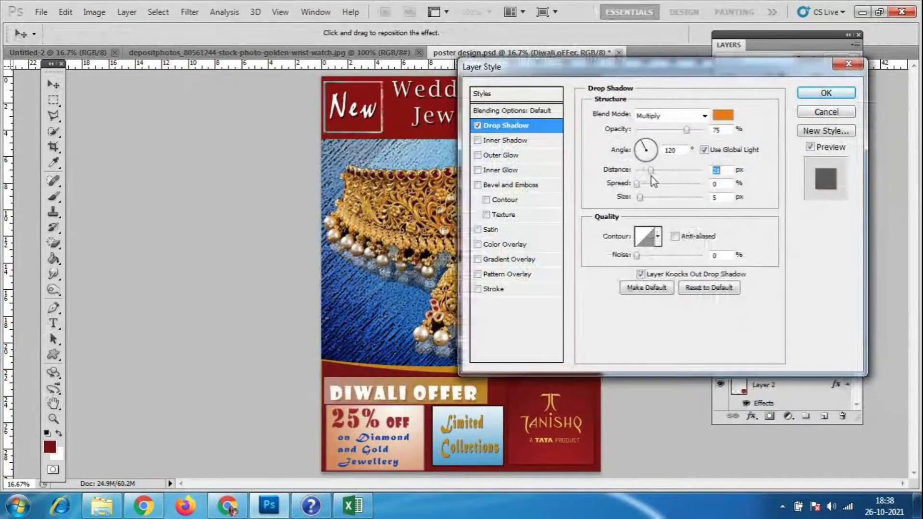
pyautogui.click(723, 115)
pyautogui.click(609, 339)
pyautogui.moveTo(620, 328); pyautogui.dragTo(664, 352)
pyautogui.click(860, 185)
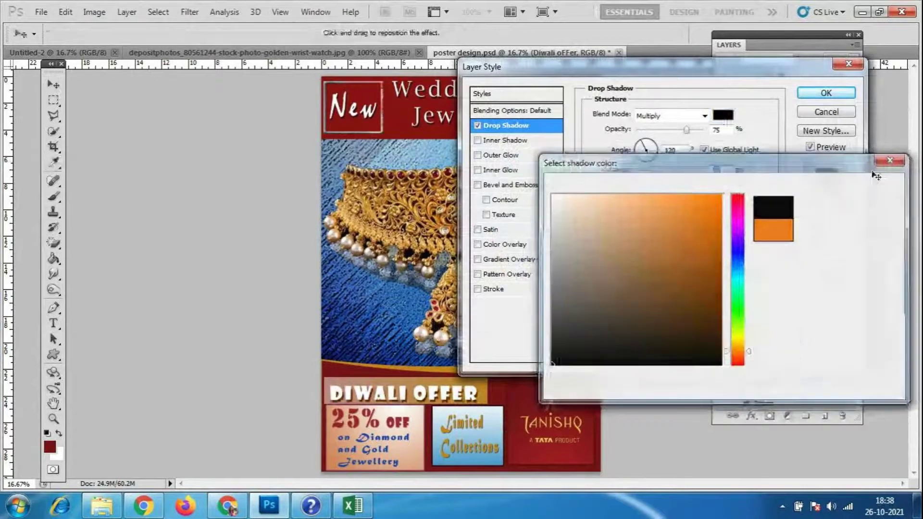
pyautogui.click(825, 92)
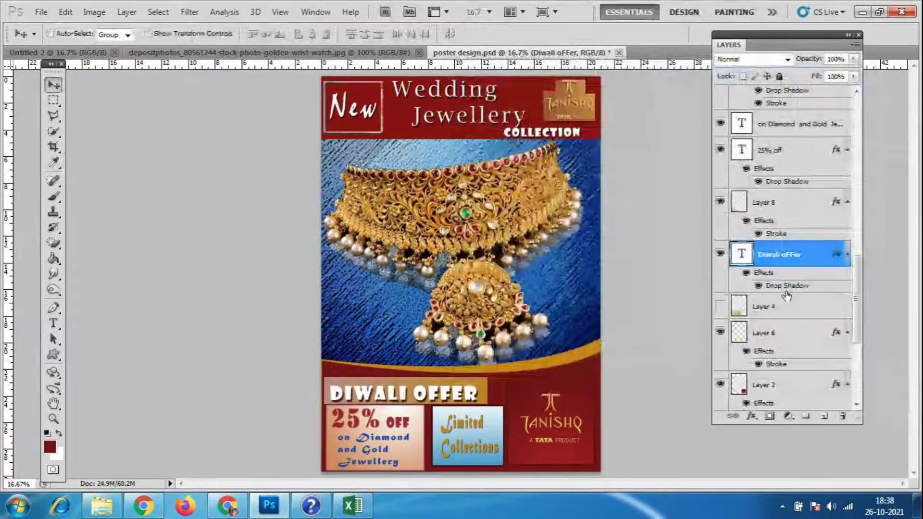
pyautogui.click(798, 331)
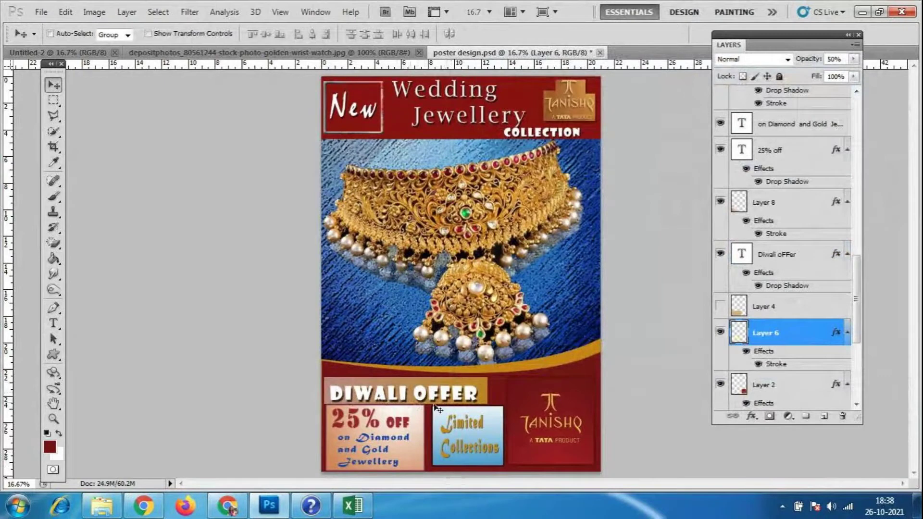
# - Save the poster document, then export a JPEG copy named poster design2.jpg
pyautogui.click(38, 12)
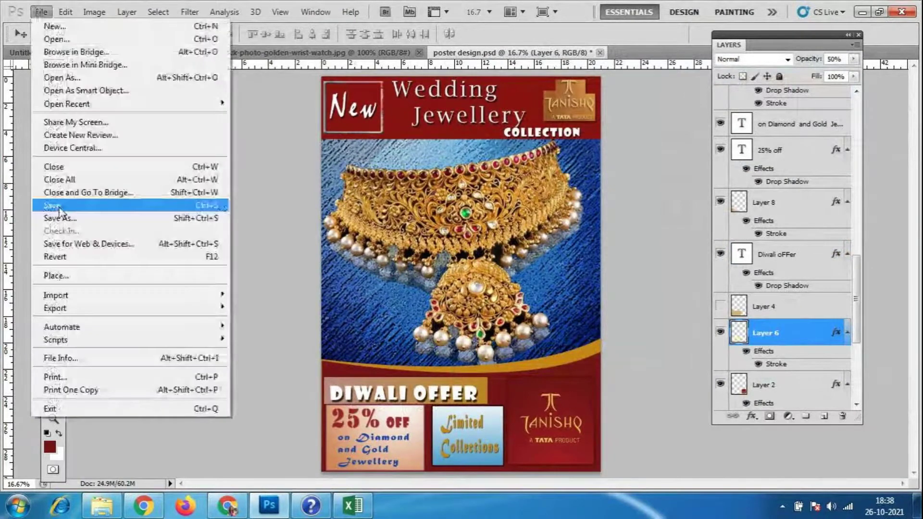
pyautogui.click(53, 204)
pyautogui.click(41, 12)
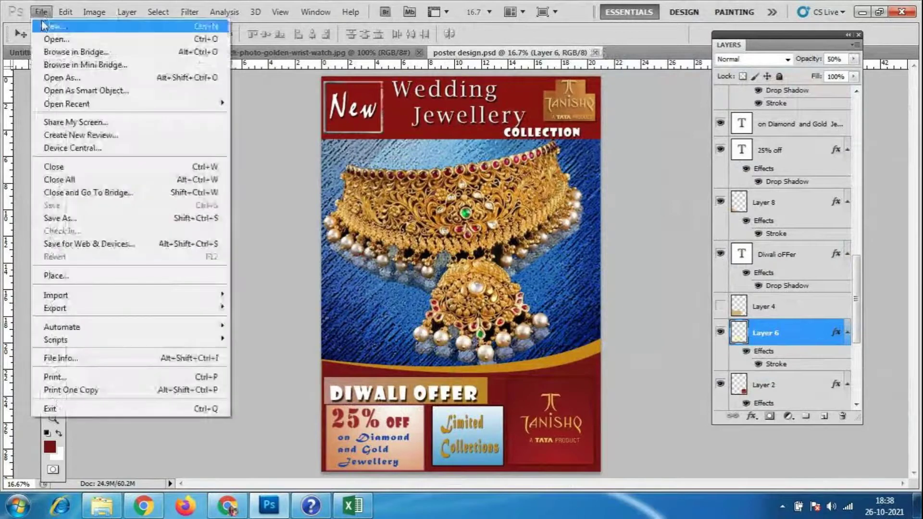
pyautogui.click(115, 218)
pyautogui.click(183, 325)
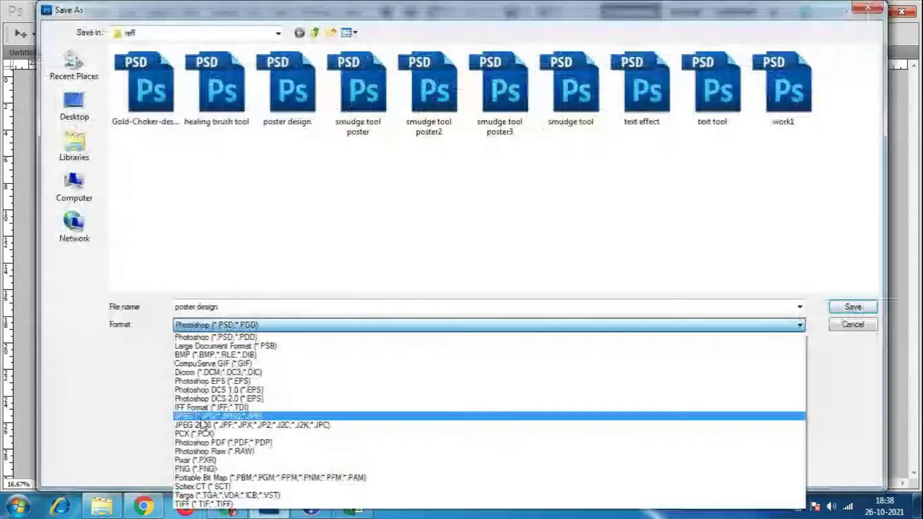
pyautogui.click(201, 416)
pyautogui.moveTo(871, 104); pyautogui.dragTo(872, 293)
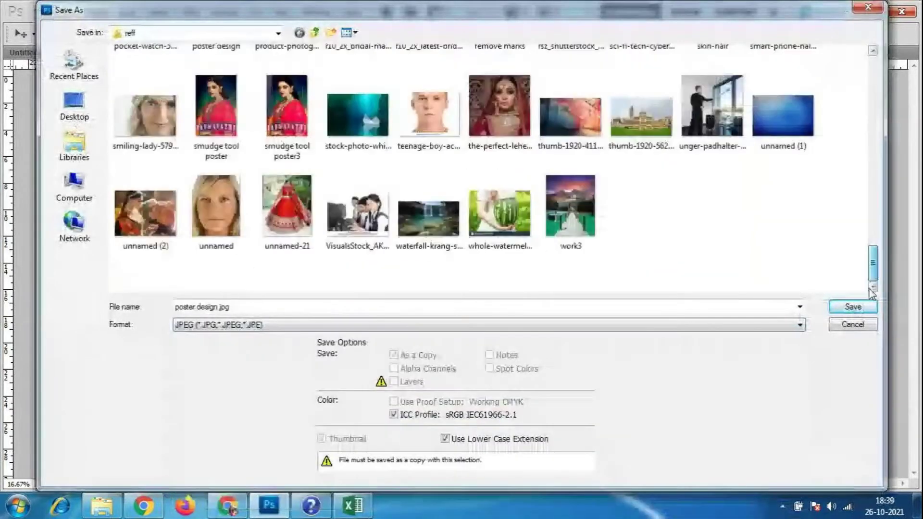
pyautogui.click(853, 307)
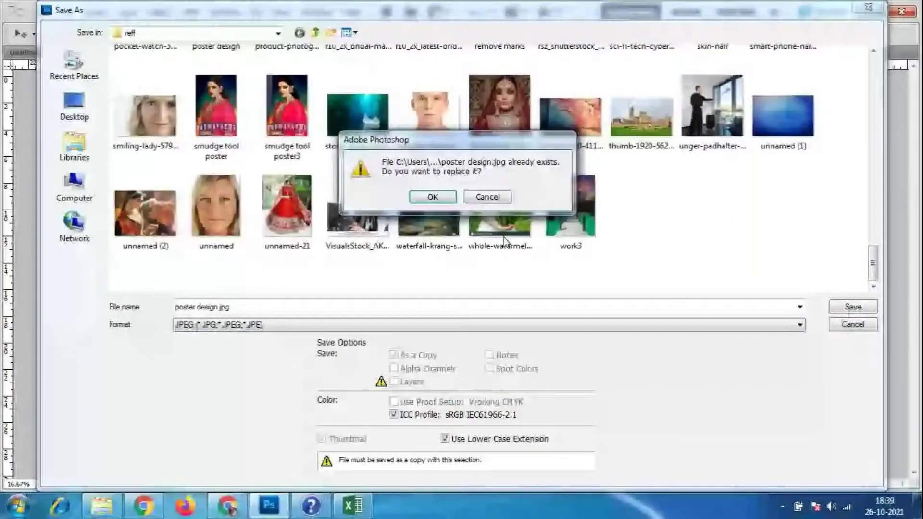
pyautogui.press('Escape')
pyautogui.write('2')
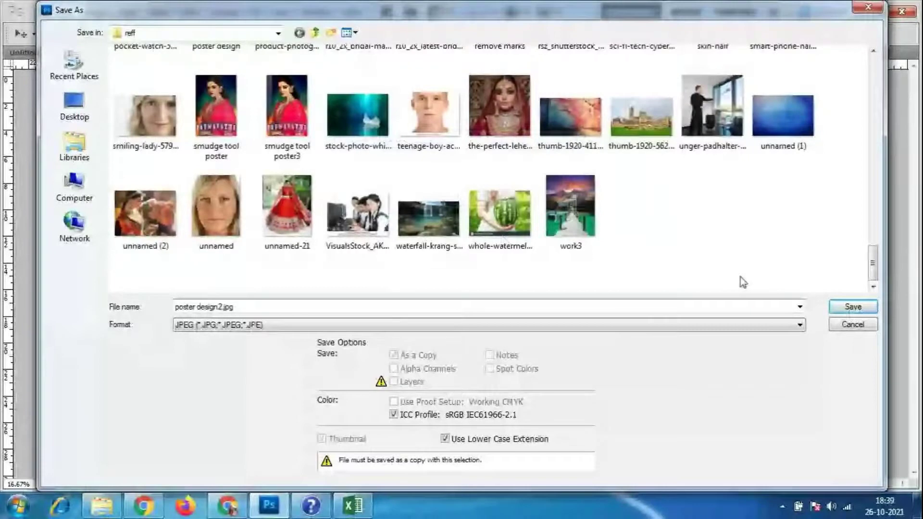
pyautogui.click(853, 306)
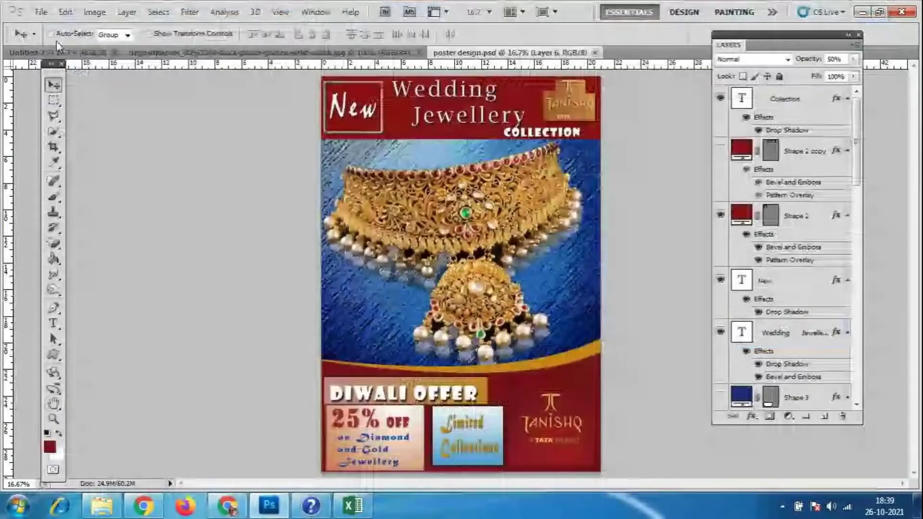
# - Open the Padmaavat couple still unnamed (2) from the reff folder
pyautogui.hotkey('ctrl', 'o')
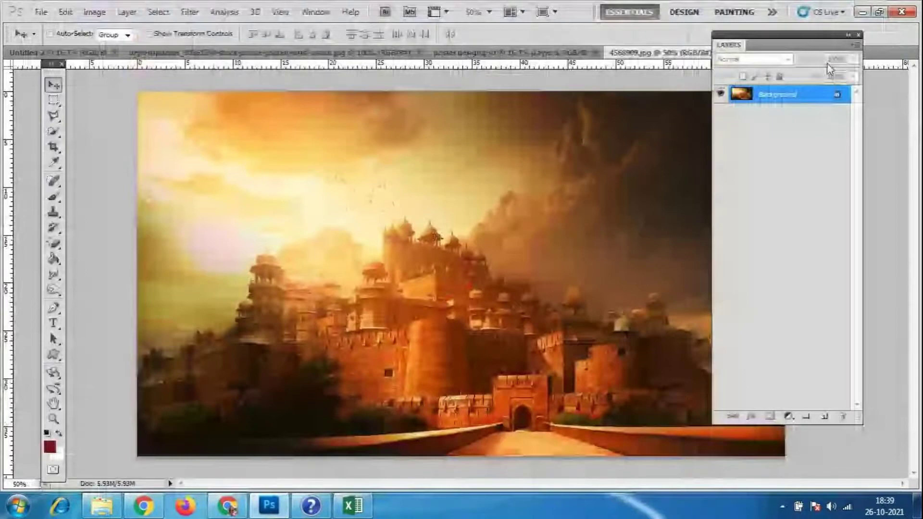
pyautogui.moveTo(828, 68); pyautogui.dragTo(876, 72)
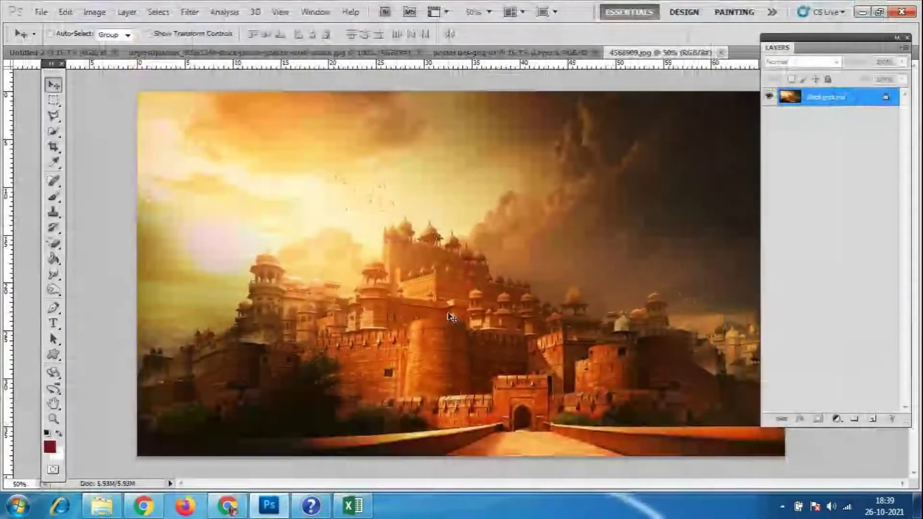
pyautogui.click(41, 11)
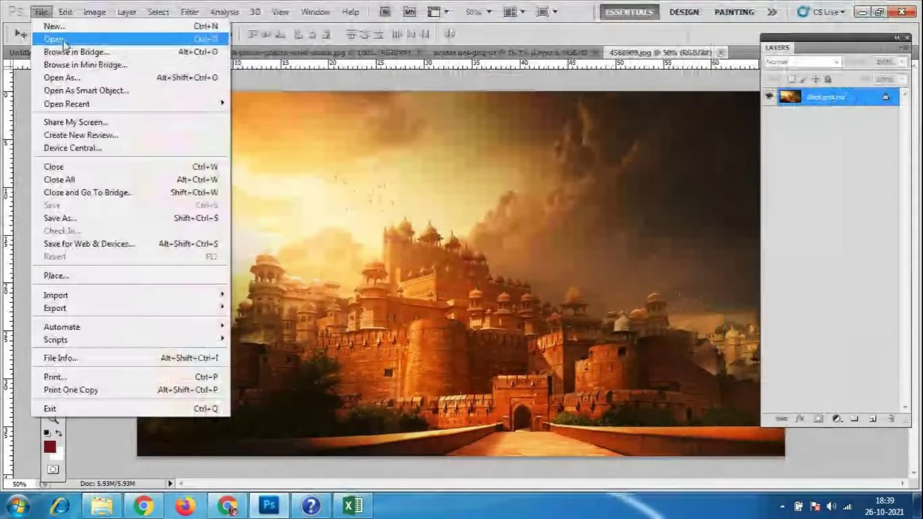
pyautogui.click(63, 38)
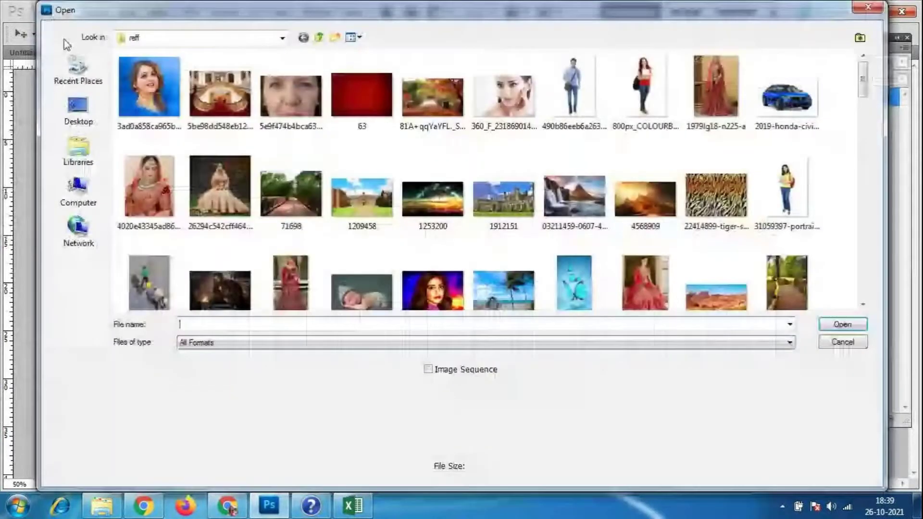
pyautogui.moveTo(863, 79); pyautogui.dragTo(862, 182)
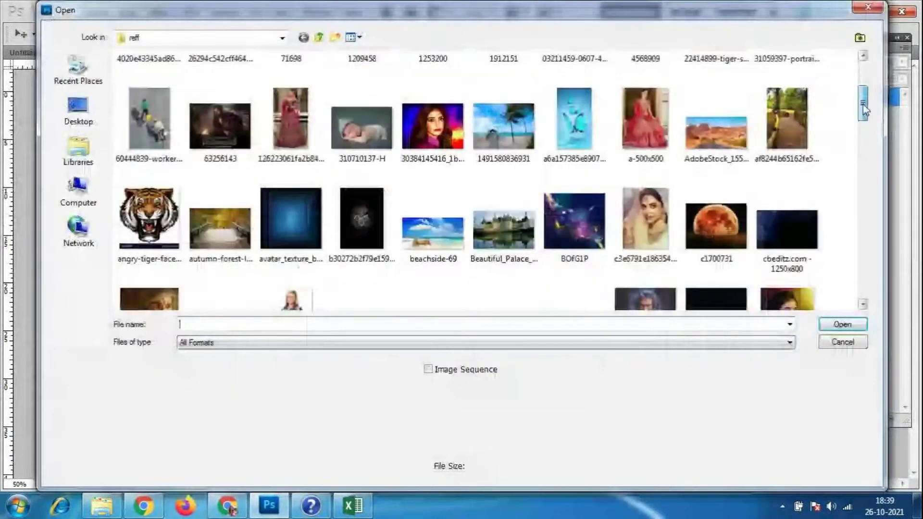
pyautogui.moveTo(862, 182); pyautogui.dragTo(861, 262)
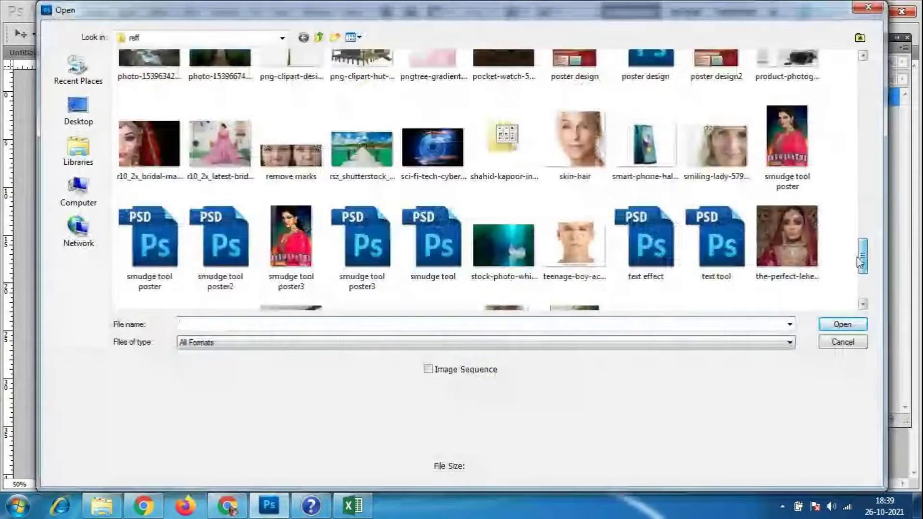
pyautogui.moveTo(861, 262); pyautogui.dragTo(861, 287)
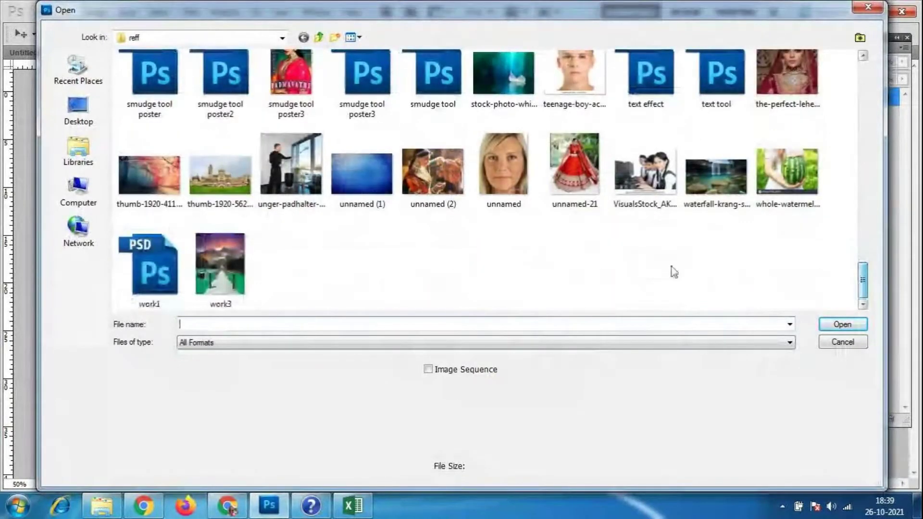
pyautogui.click(454, 190)
pyautogui.click(840, 327)
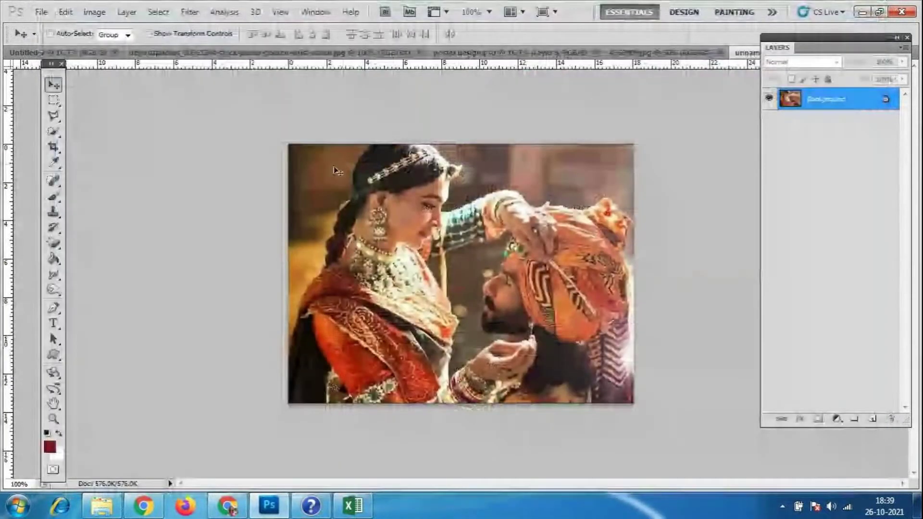
# - Open the 63256143 Padmaavat title poster image from the reff folder
pyautogui.click(43, 12)
pyautogui.click(56, 39)
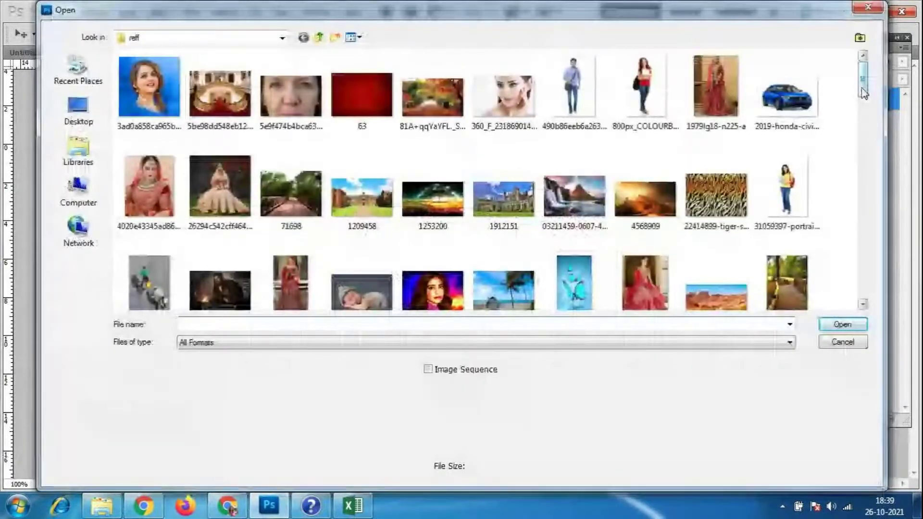
pyautogui.moveTo(864, 93); pyautogui.dragTo(864, 97)
pyautogui.scroll(-3, 864, 97)
pyautogui.click(220, 123)
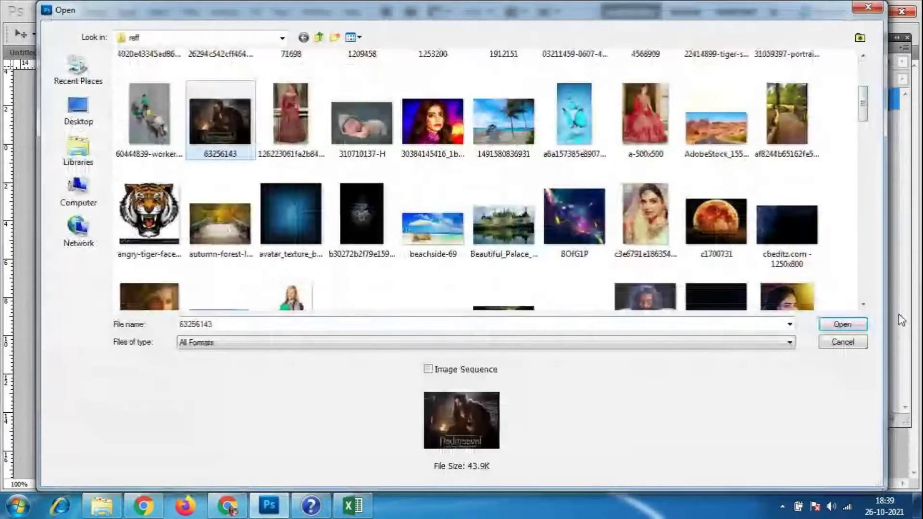
pyautogui.click(842, 324)
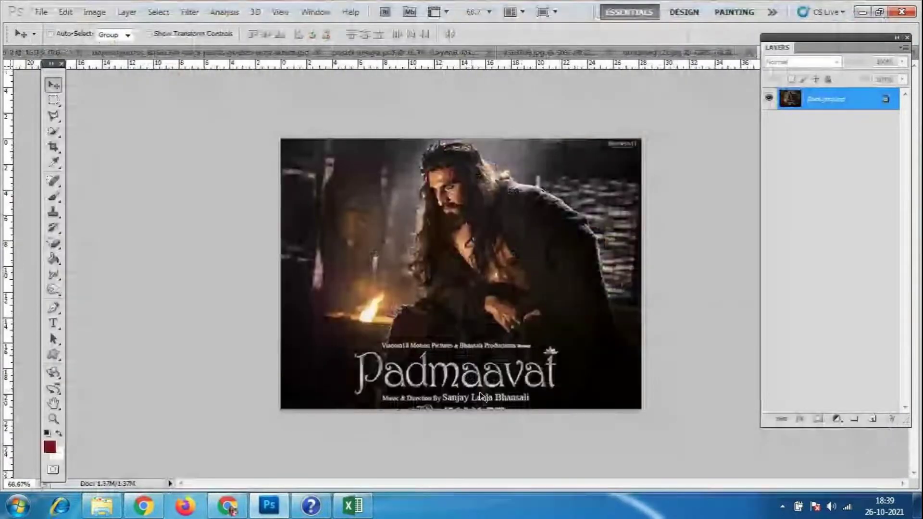
# - Open the crowned-king Padmaavat still as a new document
pyautogui.click(41, 12)
pyautogui.click(48, 38)
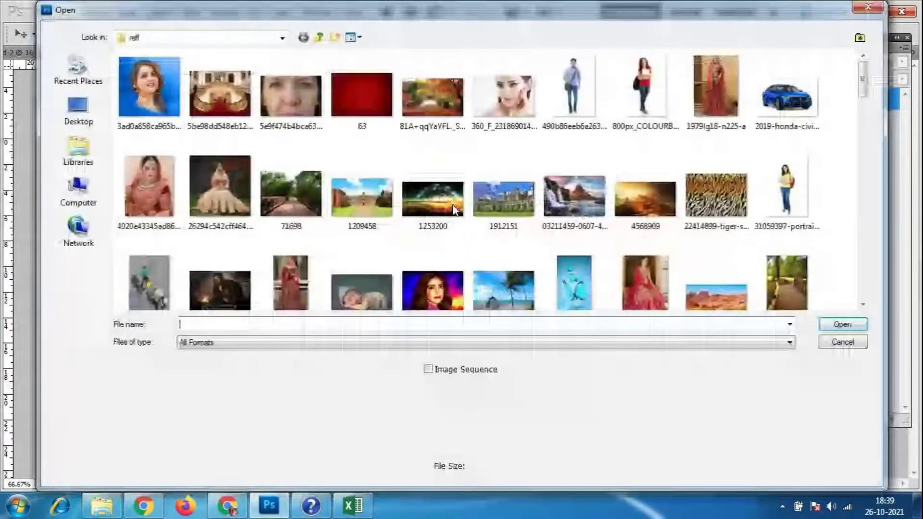
pyautogui.scroll(-2, 454, 210)
pyautogui.scroll(-4, 279, 146)
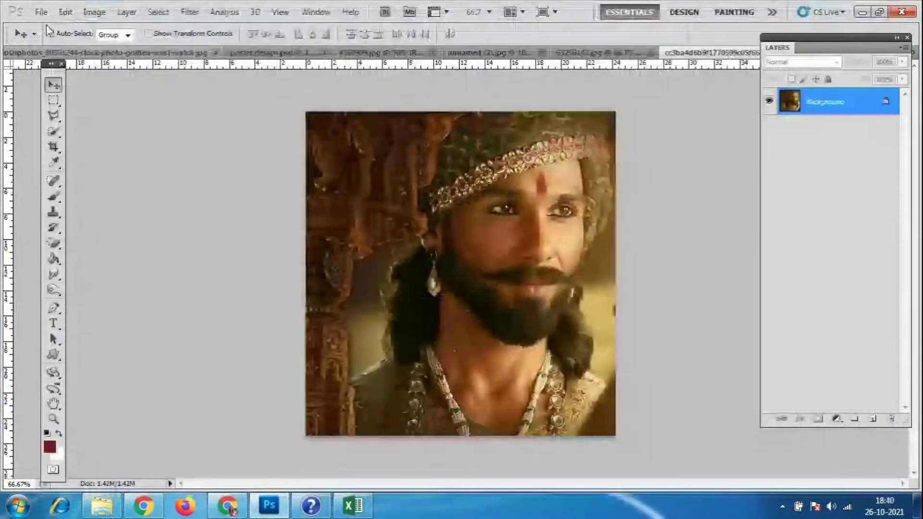
pyautogui.hotkey('ctrl', 'o')
pyautogui.moveTo(861, 77); pyautogui.dragTo(871, 114)
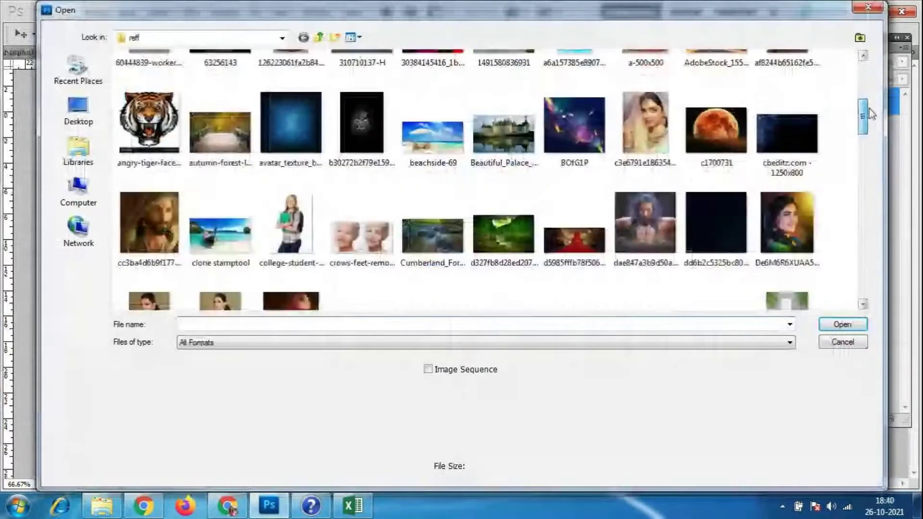
pyautogui.click(645, 222)
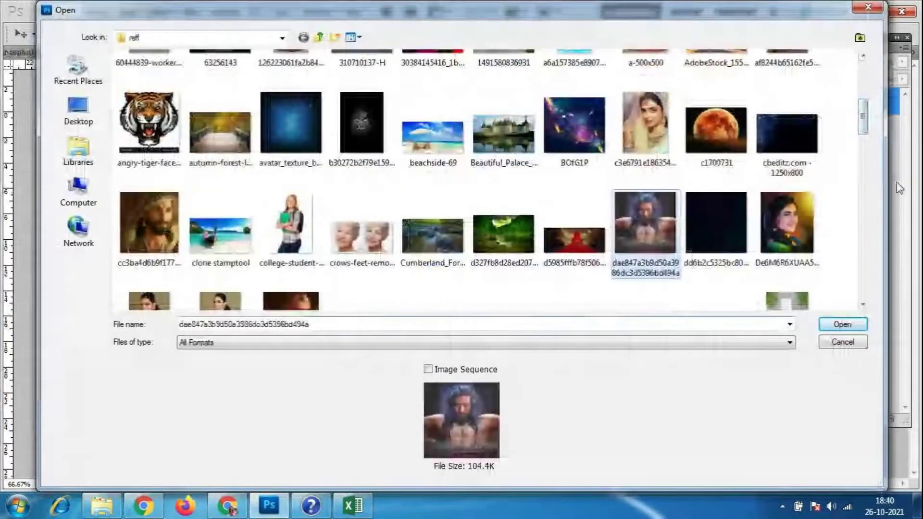
pyautogui.moveTo(864, 116); pyautogui.dragTo(865, 153)
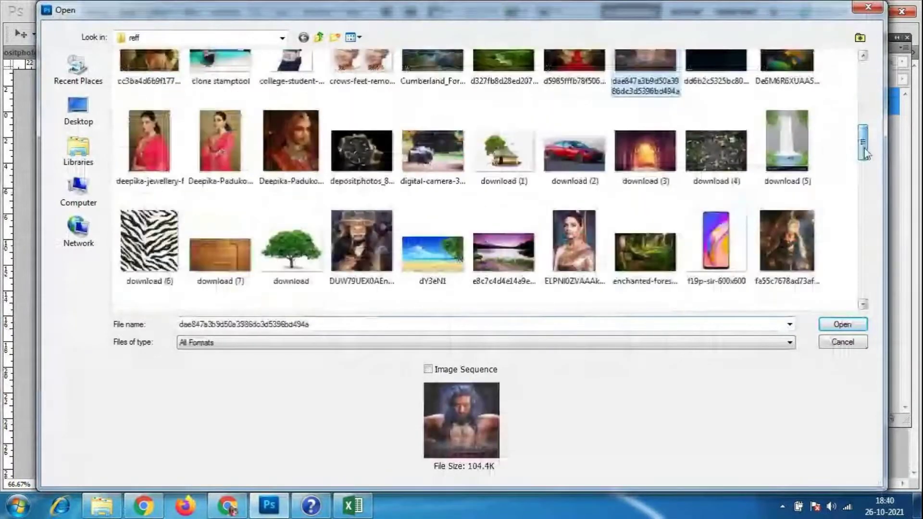
pyautogui.click(291, 144)
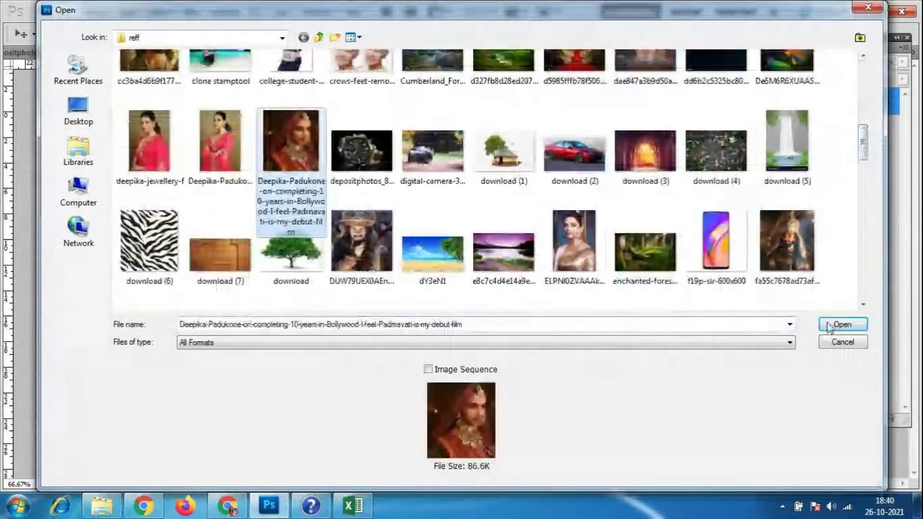
pyautogui.click(818, 279)
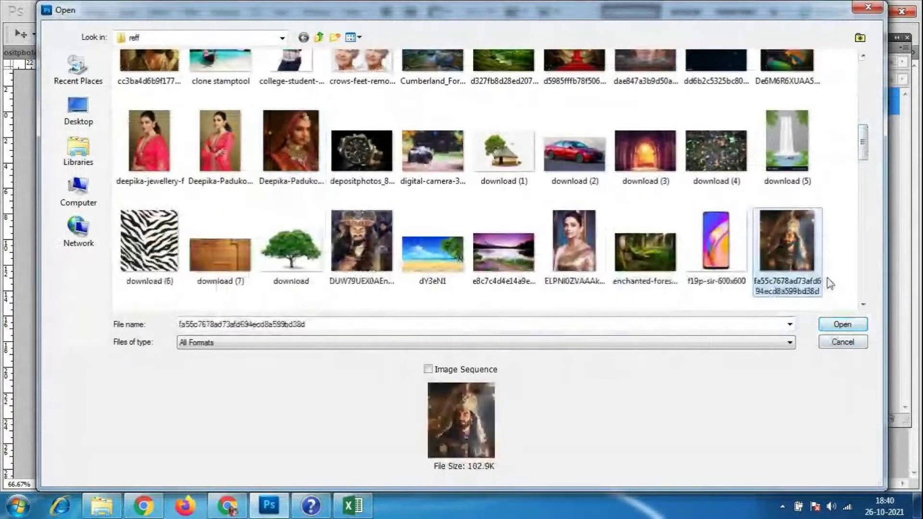
pyautogui.click(849, 327)
# - Open the Deepika bride portrait image as a new document
pyautogui.click(43, 14)
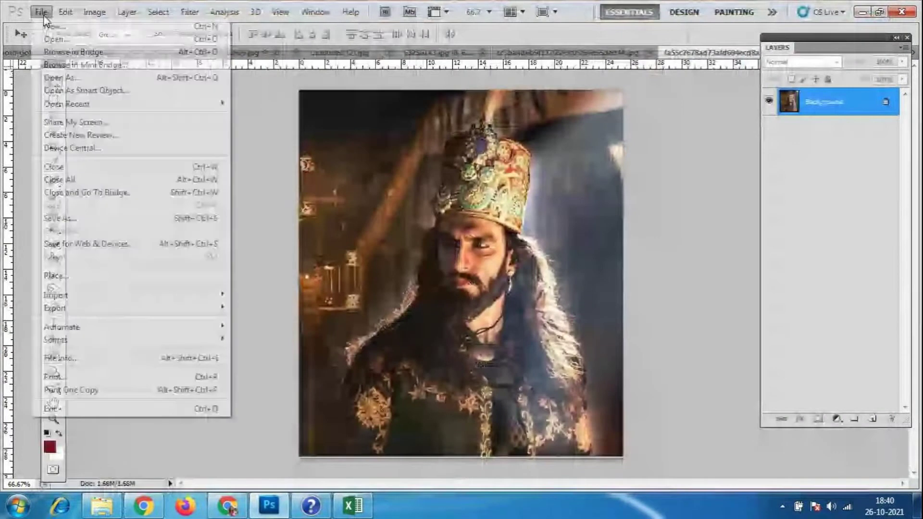
pyautogui.click(48, 40)
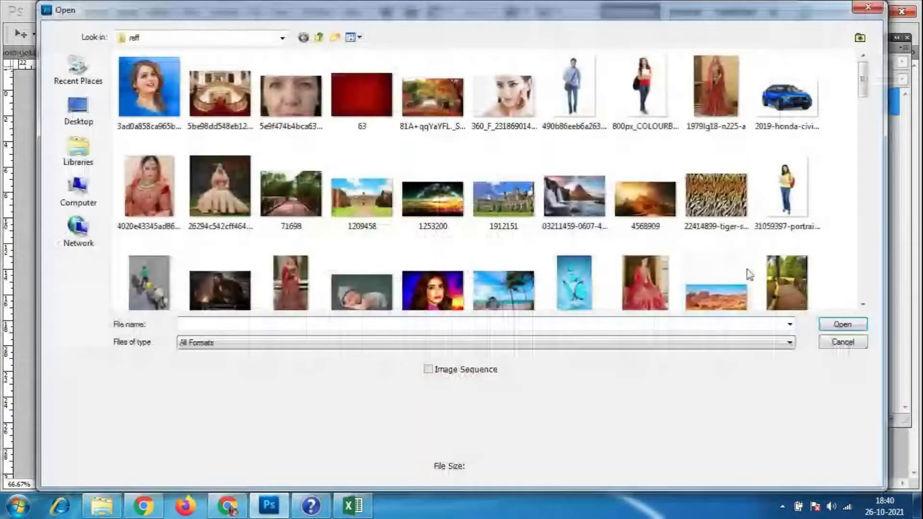
pyautogui.moveTo(864, 87); pyautogui.dragTo(866, 130)
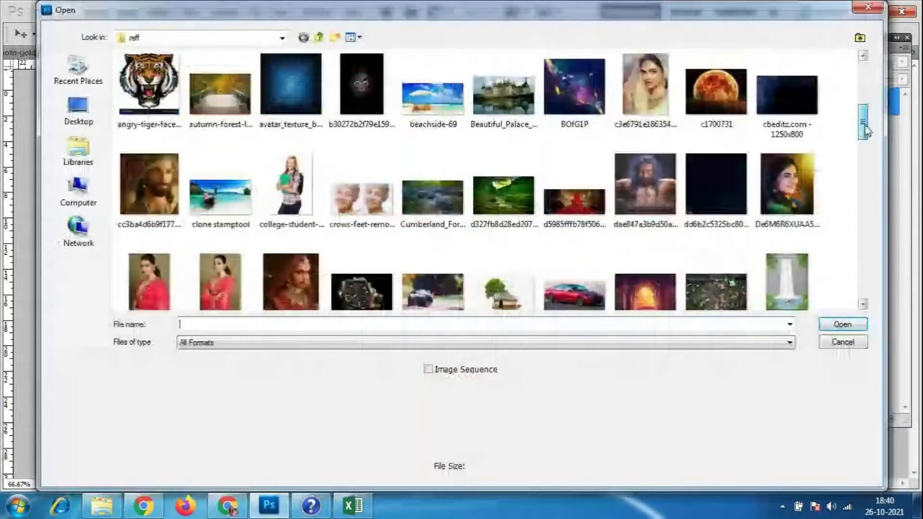
pyautogui.click(291, 281)
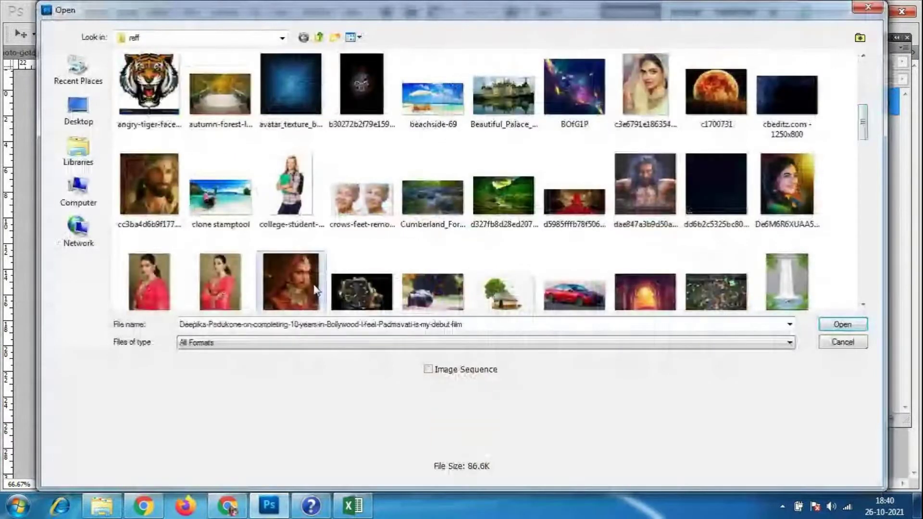
pyautogui.click(842, 324)
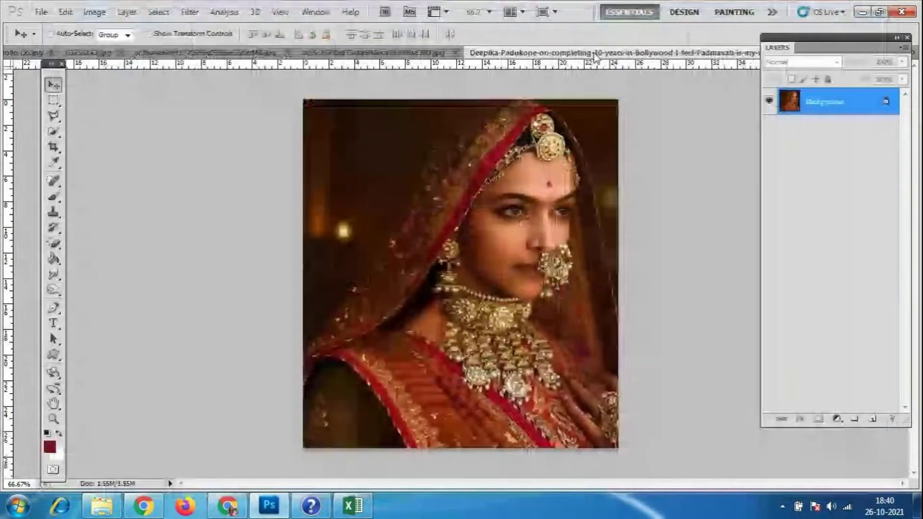
# - Float the open images as separate windows, close the jewellery poster, and move the fort left
pyautogui.moveTo(596, 56)
pyautogui.mouseDown()
pyautogui.moveTo(613, 91)
pyautogui.moveTo(681, 128)
pyautogui.mouseUp()
pyautogui.click(664, 51)
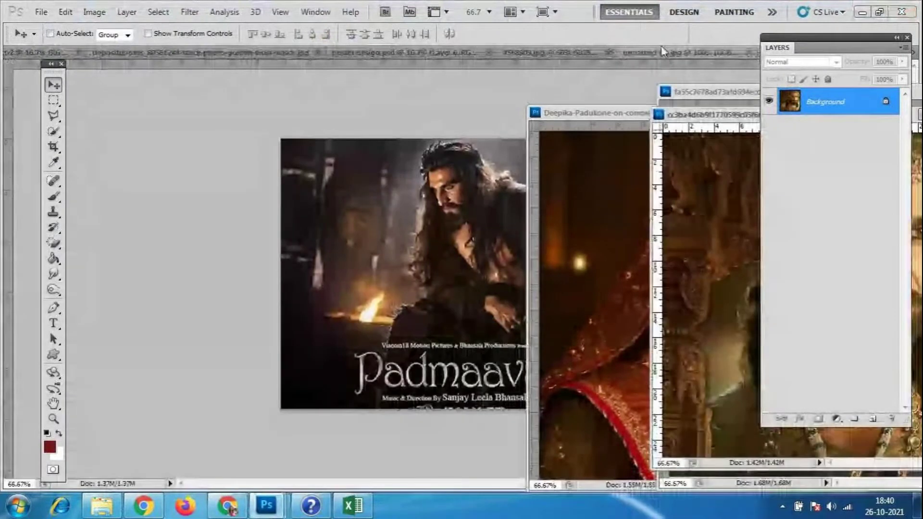
pyautogui.moveTo(678, 114)
pyautogui.mouseDown()
pyautogui.moveTo(657, 137)
pyautogui.moveTo(476, 204)
pyautogui.mouseUp()
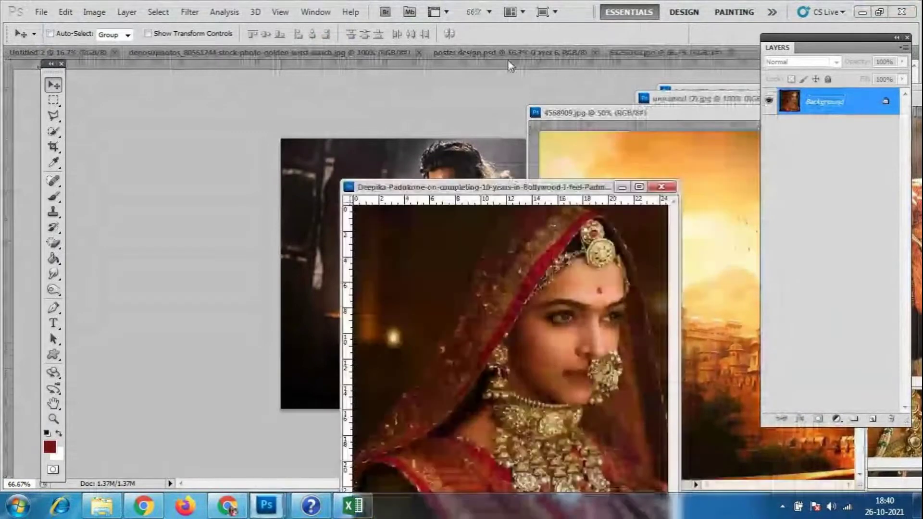
pyautogui.moveTo(514, 54); pyautogui.dragTo(548, 91)
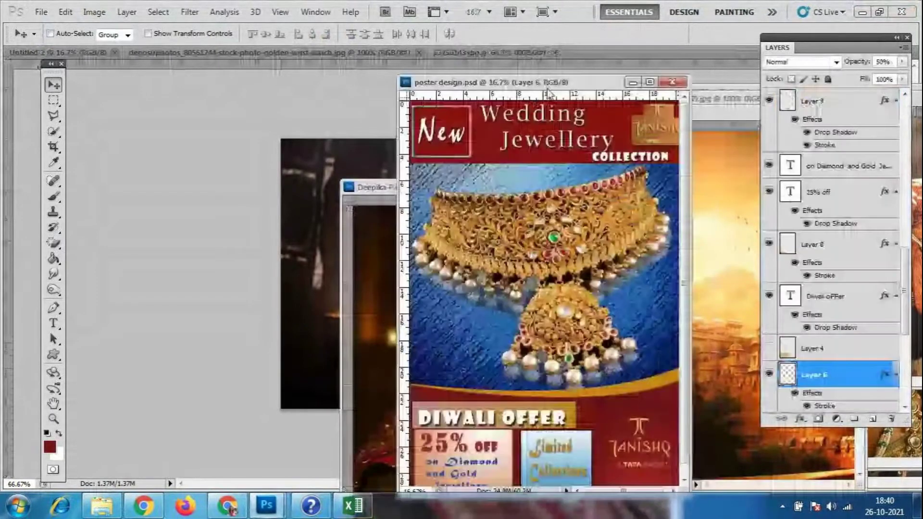
pyautogui.click(640, 90)
pyautogui.moveTo(618, 113)
pyautogui.mouseDown()
pyautogui.moveTo(257, 110)
pyautogui.moveTo(231, 92)
pyautogui.moveTo(230, 53)
pyautogui.mouseUp()
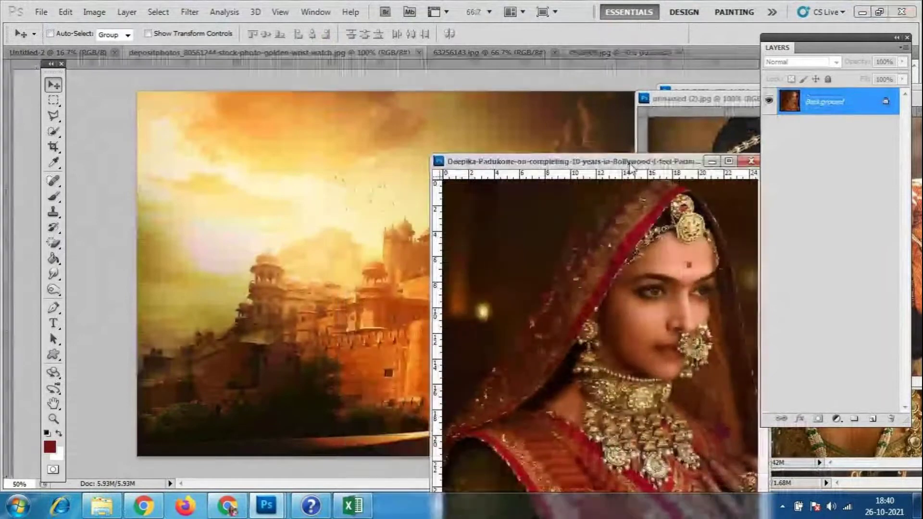
pyautogui.moveTo(542, 188); pyautogui.dragTo(701, 140)
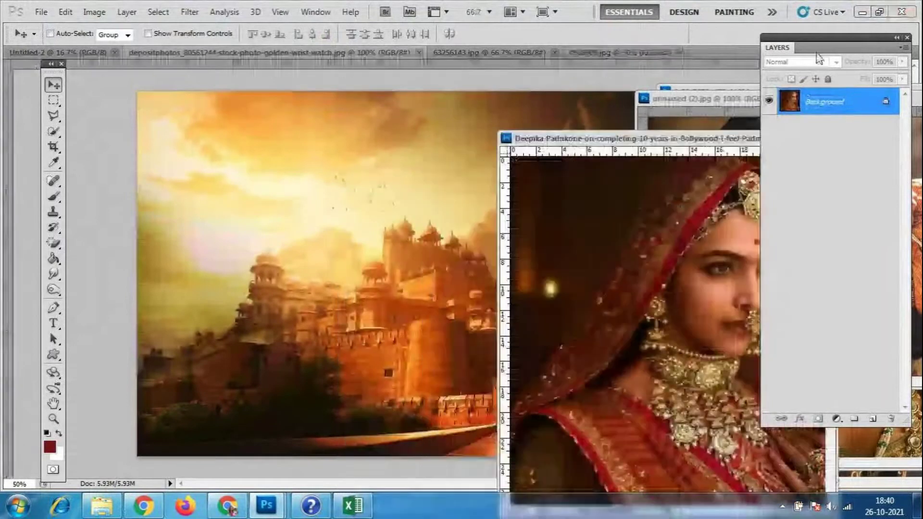
# - Place the enlarged bride portrait beside the fort and move the Layers panel to the bottom
pyautogui.moveTo(834, 45); pyautogui.dragTo(856, 130)
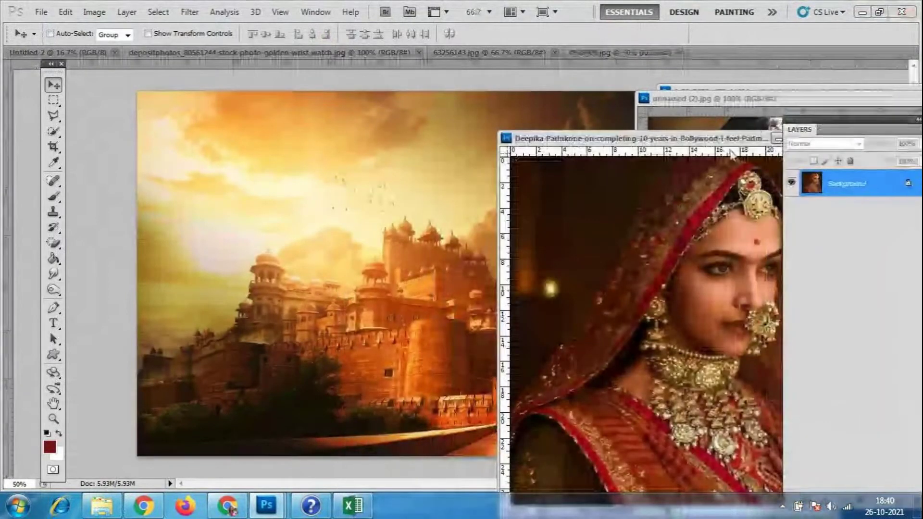
pyautogui.moveTo(689, 139); pyautogui.dragTo(724, 131)
pyautogui.moveTo(718, 99)
pyautogui.mouseDown()
pyautogui.moveTo(754, 103)
pyautogui.moveTo(667, 125)
pyautogui.mouseUp()
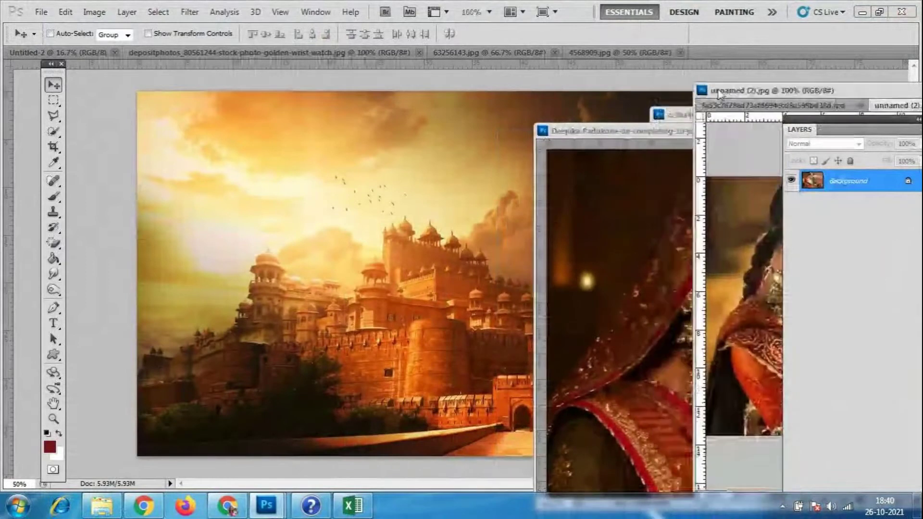
pyautogui.moveTo(639, 130)
pyautogui.mouseDown()
pyautogui.moveTo(654, 134)
pyautogui.moveTo(679, 95)
pyautogui.mouseUp()
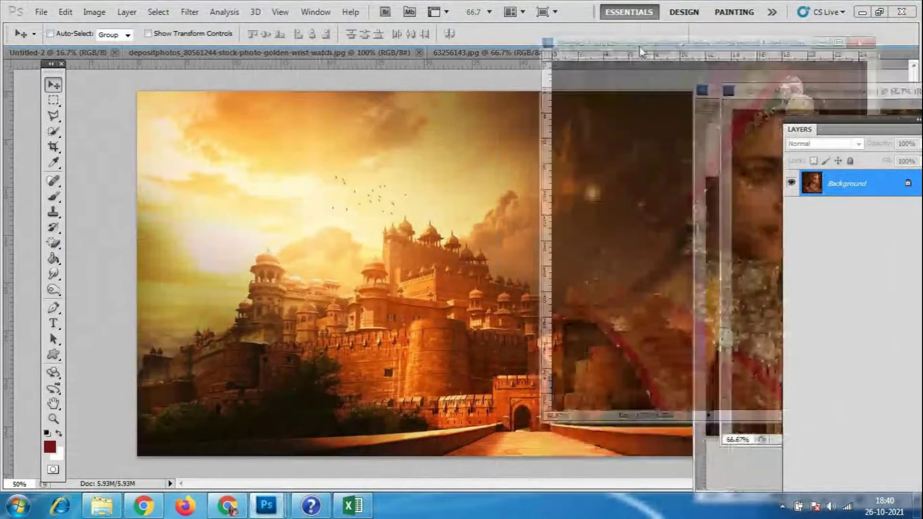
pyautogui.moveTo(679, 95); pyautogui.dragTo(637, 80)
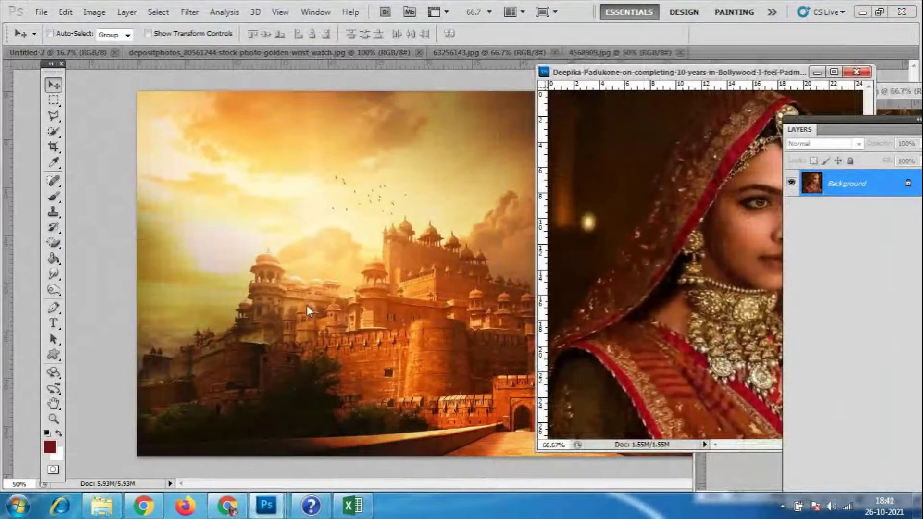
pyautogui.moveTo(673, 77); pyautogui.dragTo(638, 66)
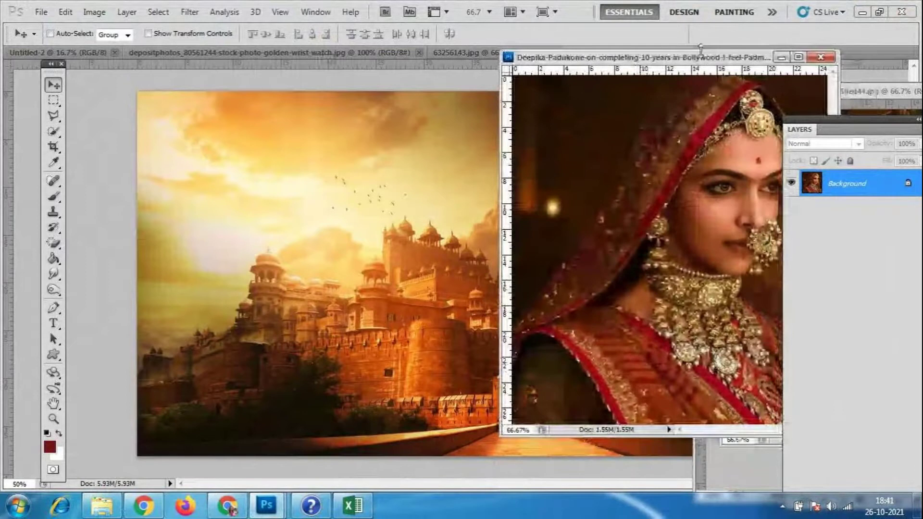
pyautogui.moveTo(692, 57); pyautogui.dragTo(709, 45)
pyautogui.moveTo(799, 130); pyautogui.dragTo(753, 426)
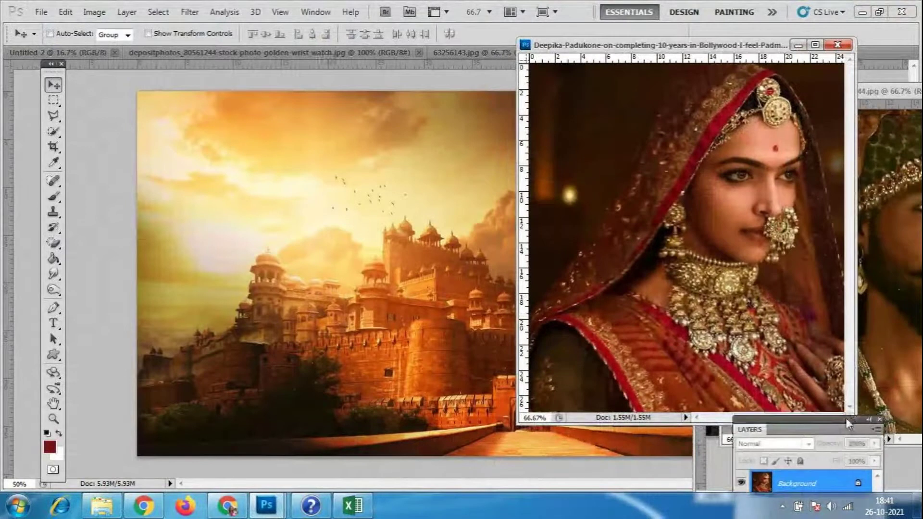
pyautogui.moveTo(846, 418); pyautogui.dragTo(810, 478)
pyautogui.moveTo(856, 425); pyautogui.dragTo(889, 459)
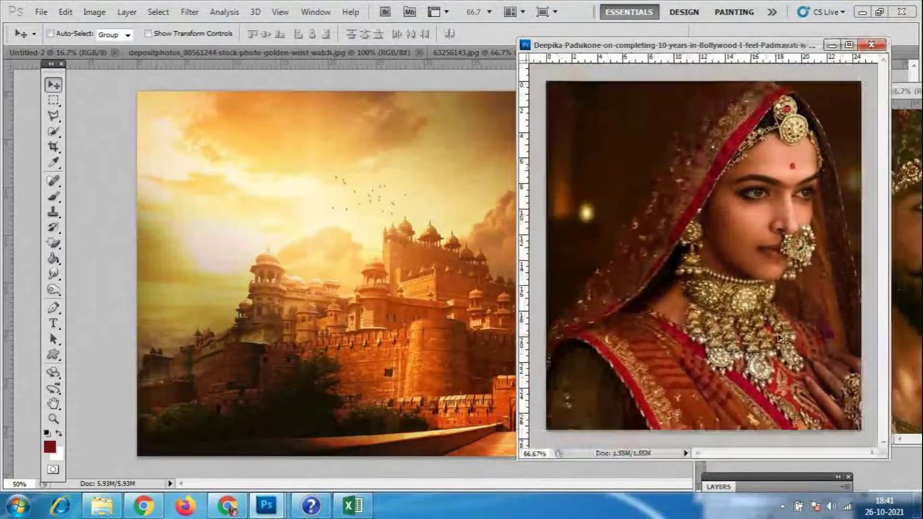
# - Select the Clone Stamp Tool, check the GoToMeeting window, then return to the fort image
pyautogui.click(53, 212)
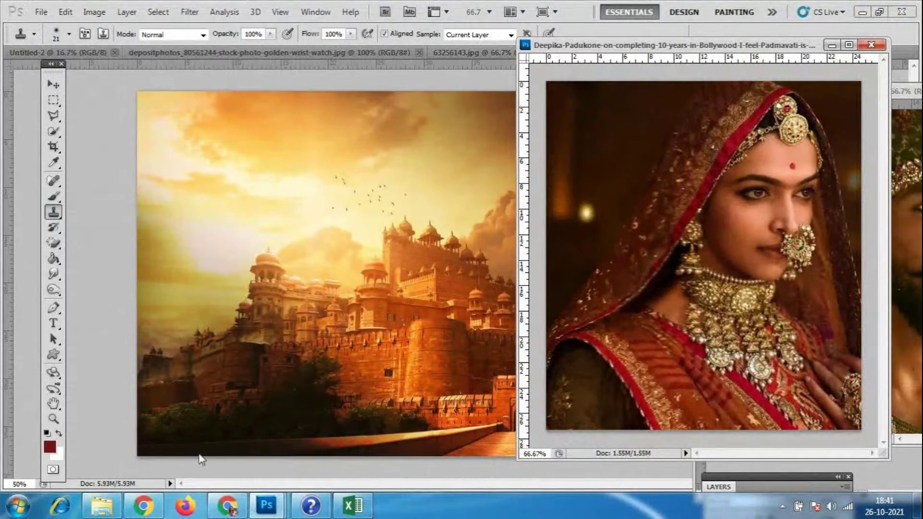
pyautogui.click(229, 505)
pyautogui.scroll(1, 909, 284)
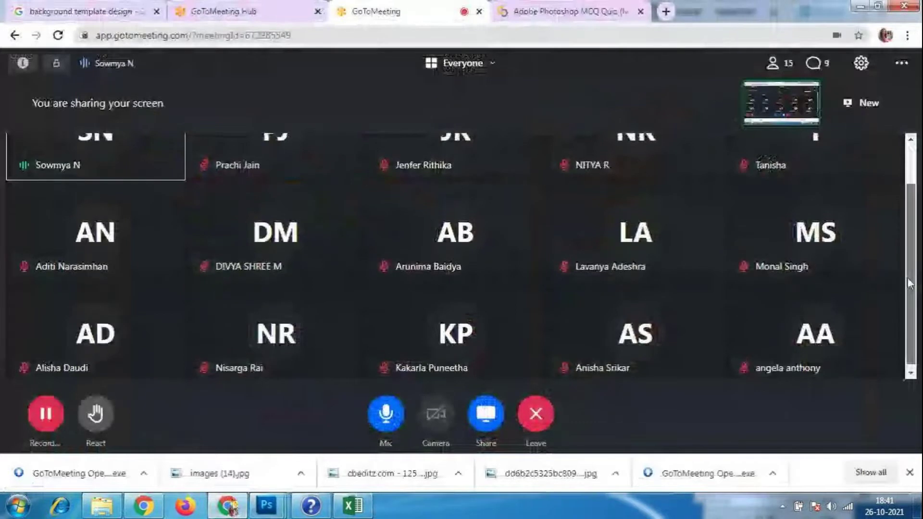
pyautogui.scroll(-1, 908, 284)
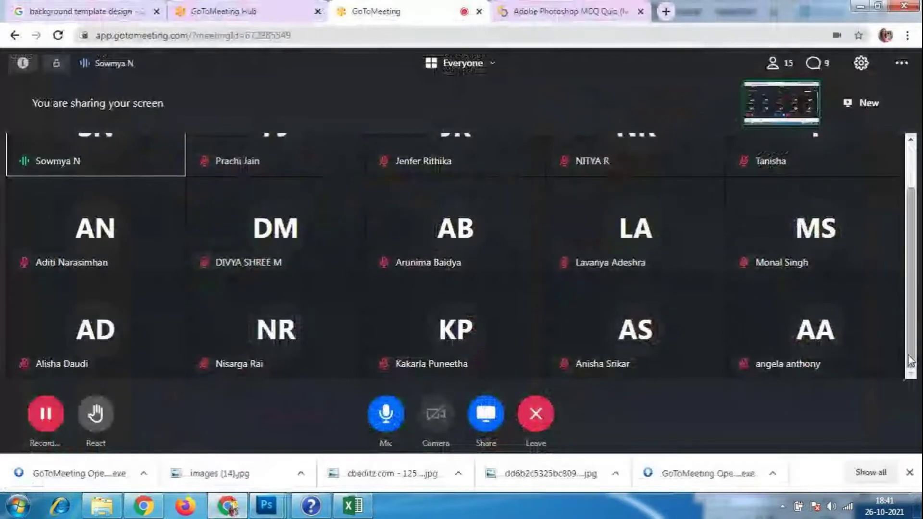
pyautogui.click(266, 504)
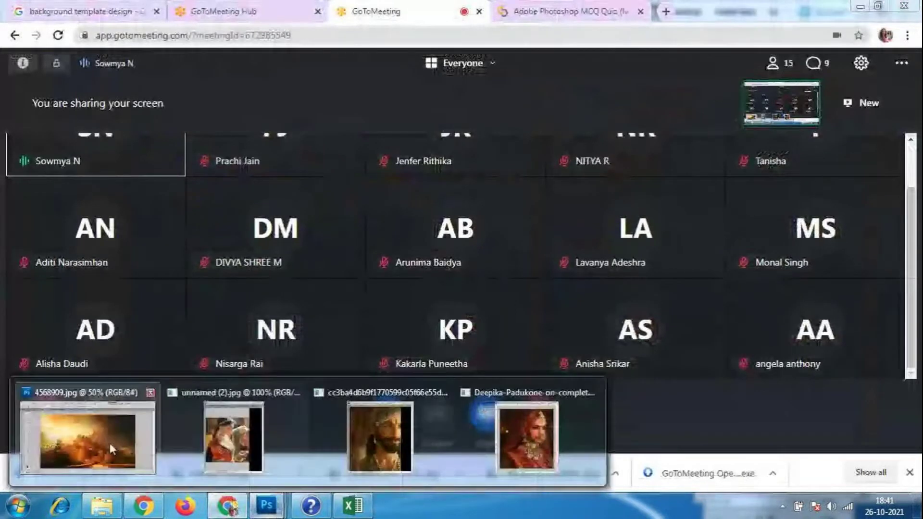
pyautogui.click(109, 447)
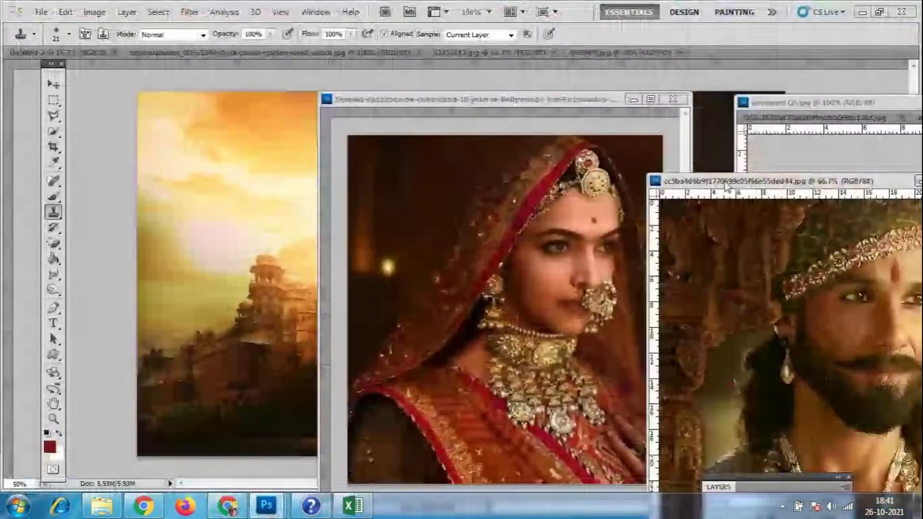
# - Move the warrior and bride windows aside to uncover the fort, keeping Clone Stamp Tool selected
pyautogui.moveTo(727, 187); pyautogui.dragTo(764, 190)
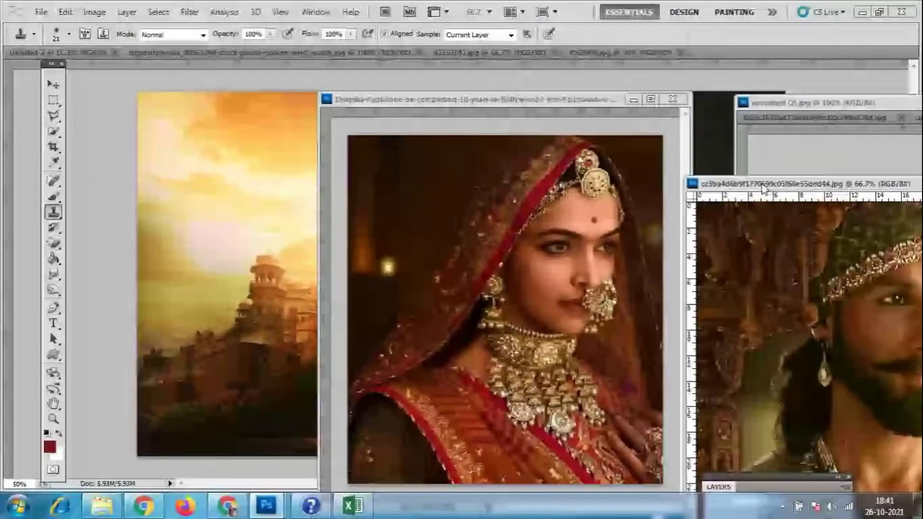
pyautogui.moveTo(468, 102); pyautogui.dragTo(712, 80)
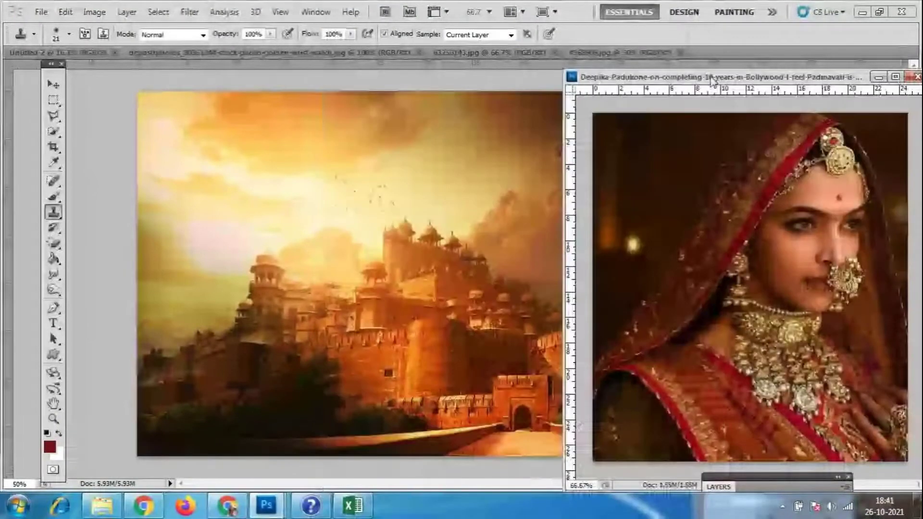
pyautogui.moveTo(713, 80); pyautogui.dragTo(747, 71)
pyautogui.rightClick(55, 212)
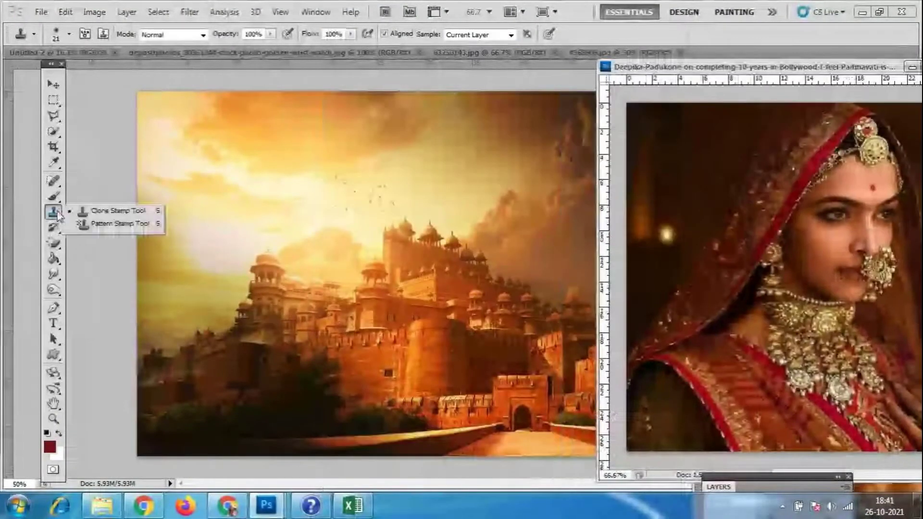
pyautogui.click(108, 214)
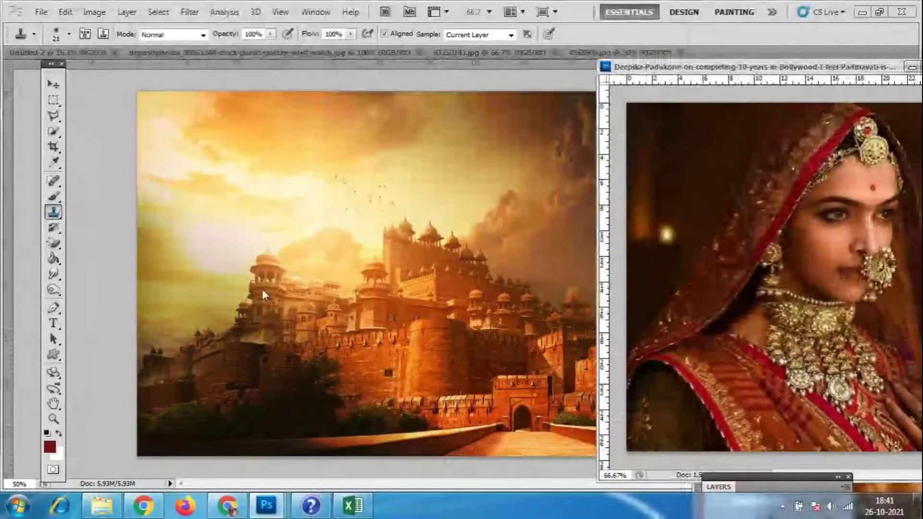
pyautogui.moveTo(719, 57); pyautogui.dragTo(708, 44)
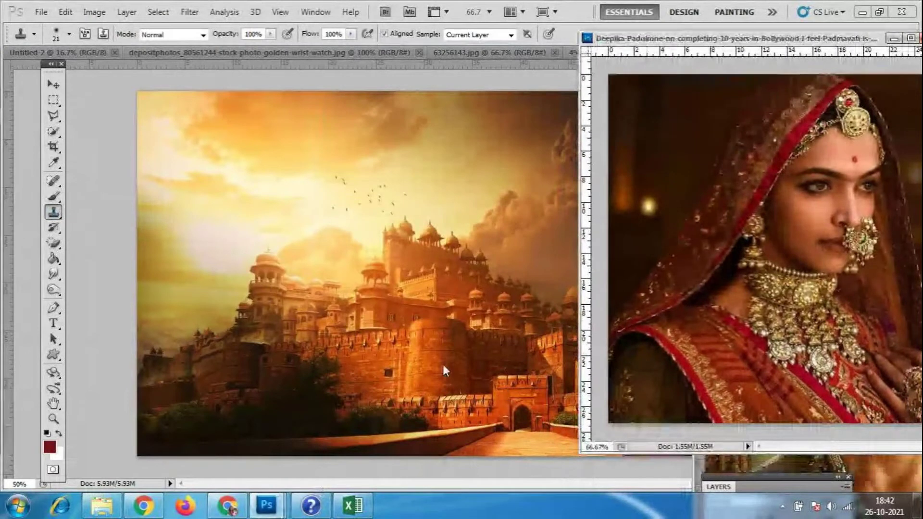
# - Set a 66 px clone brush, sample the bride's necklace, and stamp it across the fort wall
pyautogui.keyDown('alt'); pyautogui.click(719, 266); pyautogui.keyUp('alt')
pyautogui.click(69, 34)
pyautogui.moveTo(48, 71); pyautogui.dragTo(65, 71)
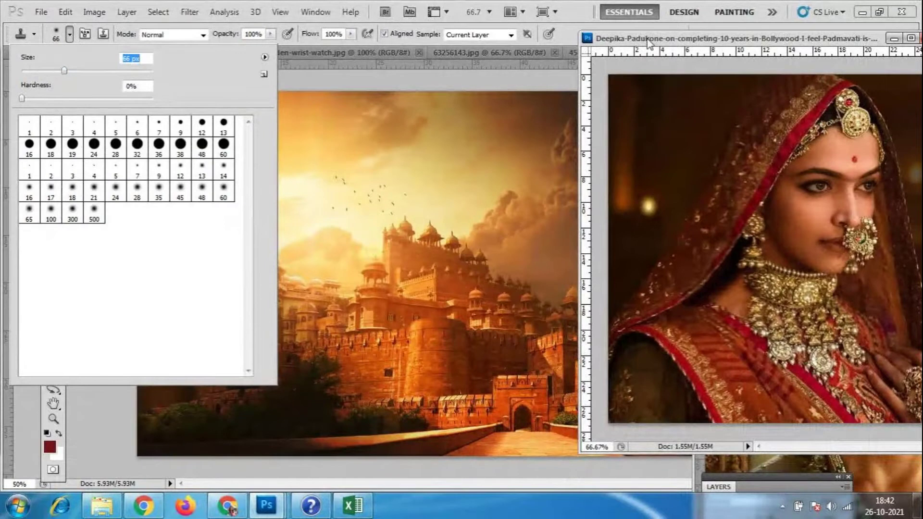
pyautogui.moveTo(677, 39)
pyautogui.mouseDown()
pyautogui.moveTo(682, 30)
pyautogui.moveTo(674, 34)
pyautogui.mouseUp()
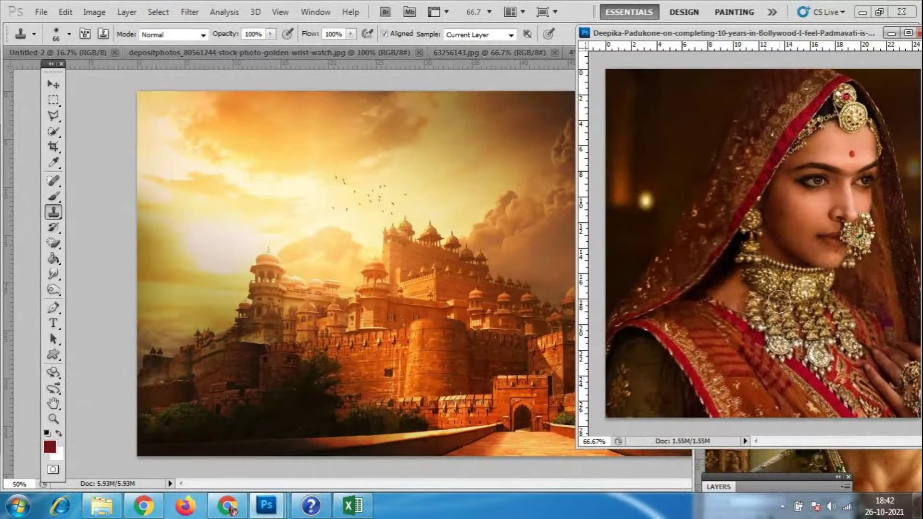
pyautogui.moveTo(824, 33); pyautogui.dragTo(815, 41)
pyautogui.keyDown('alt'); pyautogui.click(790, 337); pyautogui.keyUp('alt')
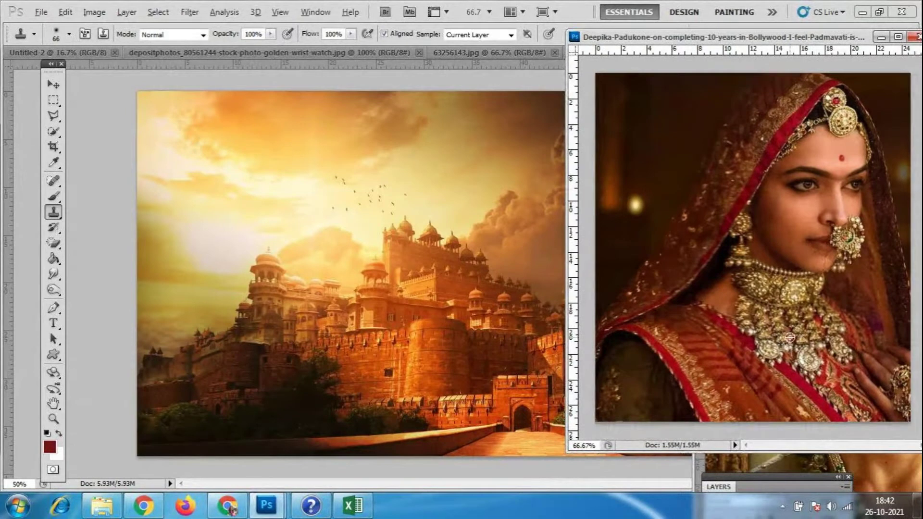
pyautogui.click(436, 368)
pyautogui.moveTo(443, 371)
pyautogui.mouseDown()
pyautogui.moveTo(440, 320)
pyautogui.moveTo(423, 338)
pyautogui.moveTo(441, 340)
pyautogui.moveTo(473, 301)
pyautogui.moveTo(430, 260)
pyautogui.moveTo(450, 189)
pyautogui.moveTo(483, 204)
pyautogui.moveTo(444, 191)
pyautogui.moveTo(481, 284)
pyautogui.moveTo(412, 338)
pyautogui.moveTo(400, 272)
pyautogui.moveTo(409, 220)
pyautogui.mouseUp()
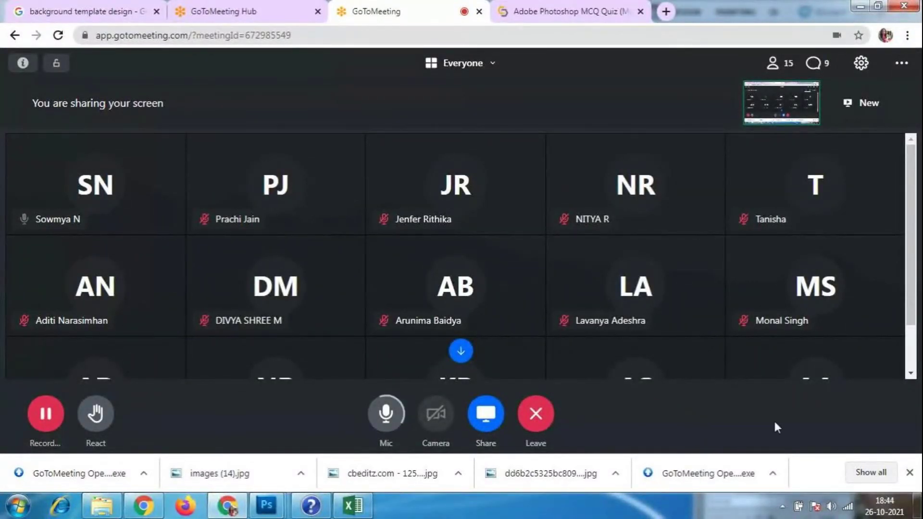
# - Leave the GoToMeeting session and confirm leaving in the dialog
pyautogui.scroll(-1, 872, 277)
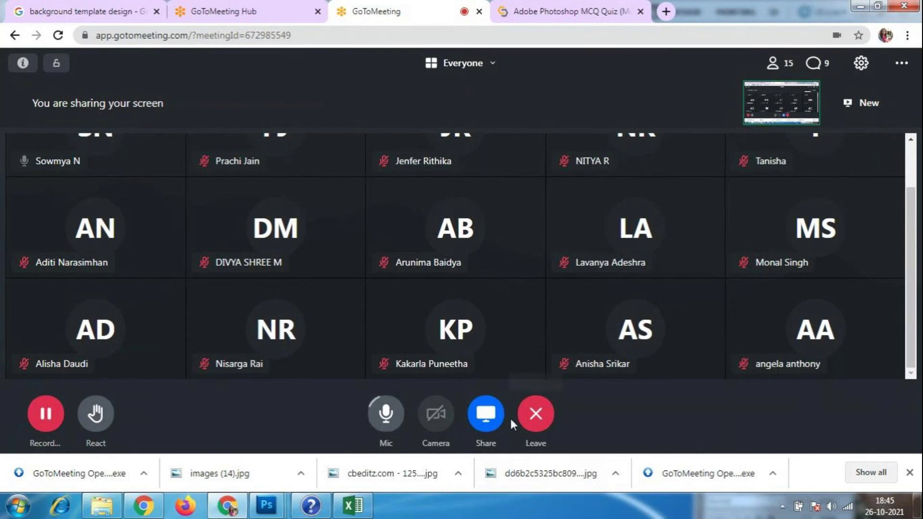
pyautogui.click(536, 423)
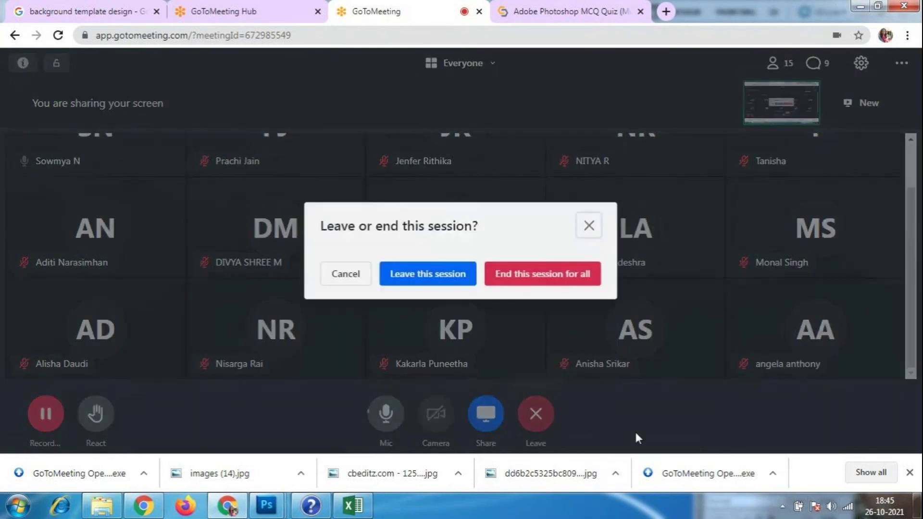
pyautogui.click(571, 284)
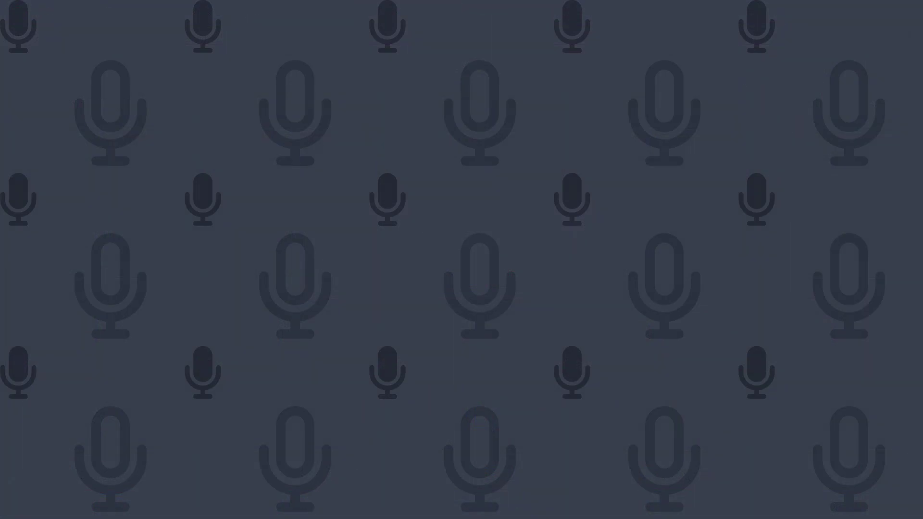